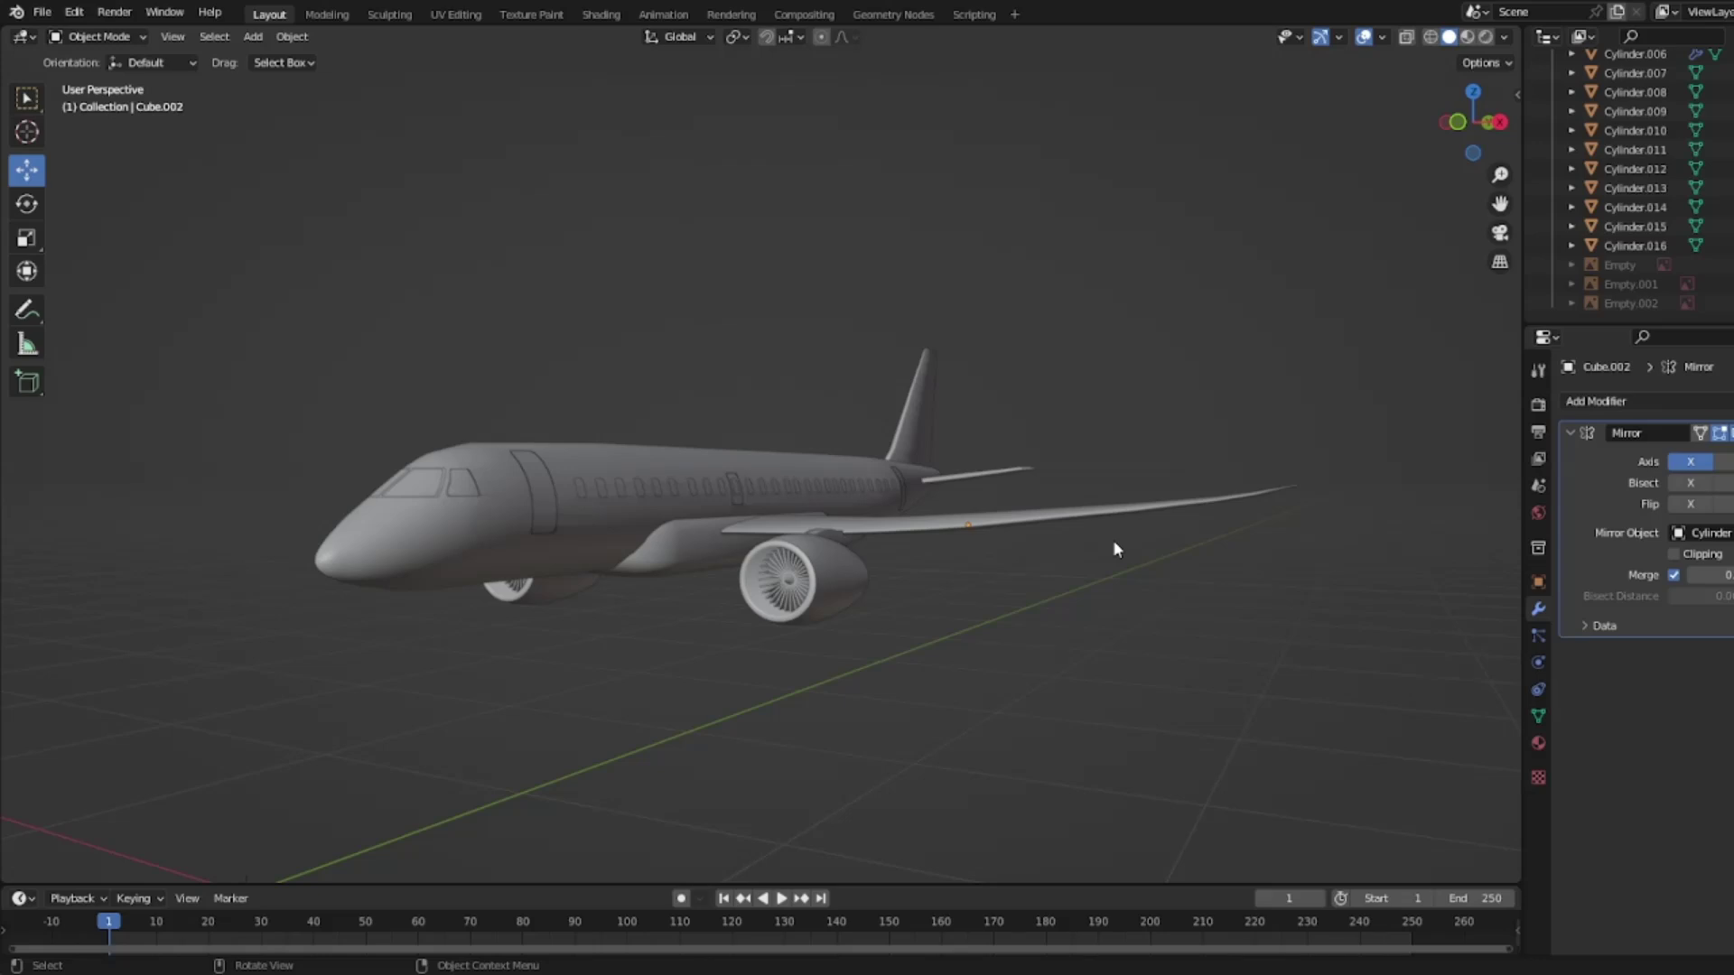
Step: Select the wing and open its mesh for editing at the wing root
{"action": "middle_click_drag", "start_coordinate": [1126, 545], "coordinate": [930, 573]}
{"action": "scroll", "coordinate": [861, 553], "scroll_direction": "up", "scroll_amount": 5}
{"action": "scroll", "coordinate": [958, 640], "scroll_direction": "up", "scroll_amount": 3}
{"action": "left_click", "coordinate": [956, 637]}
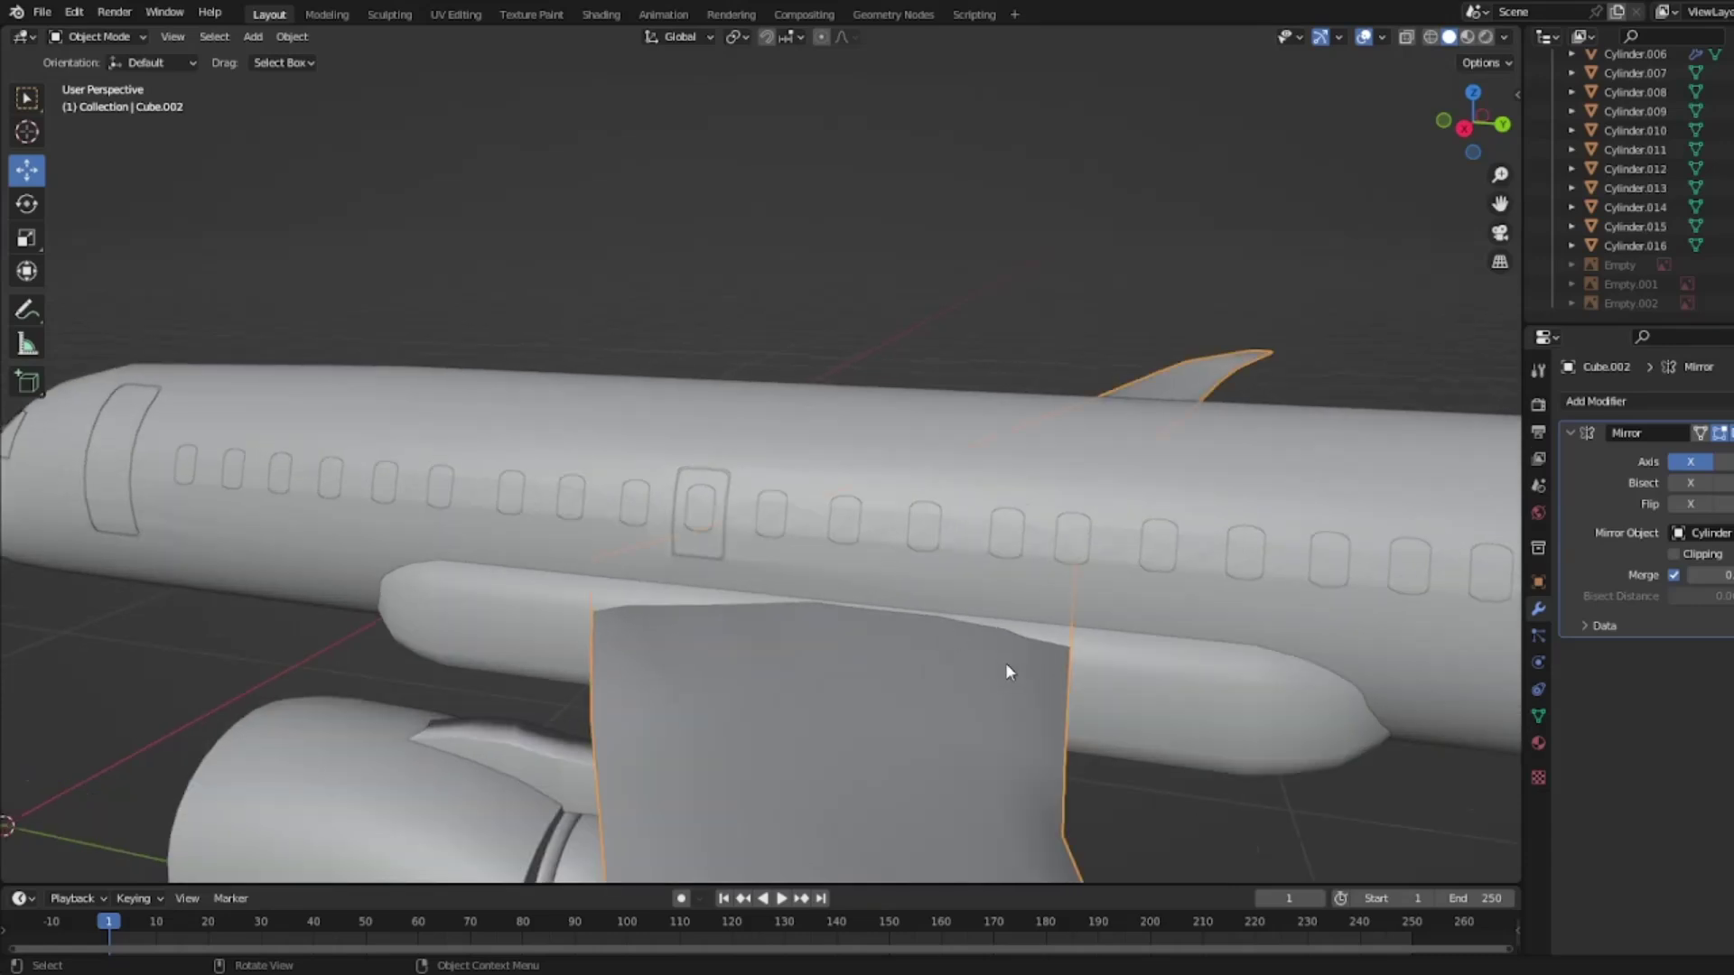
{"action": "middle_click_drag", "start_coordinate": [1005, 663], "coordinate": [943, 614]}
{"action": "key", "text": "grave"}
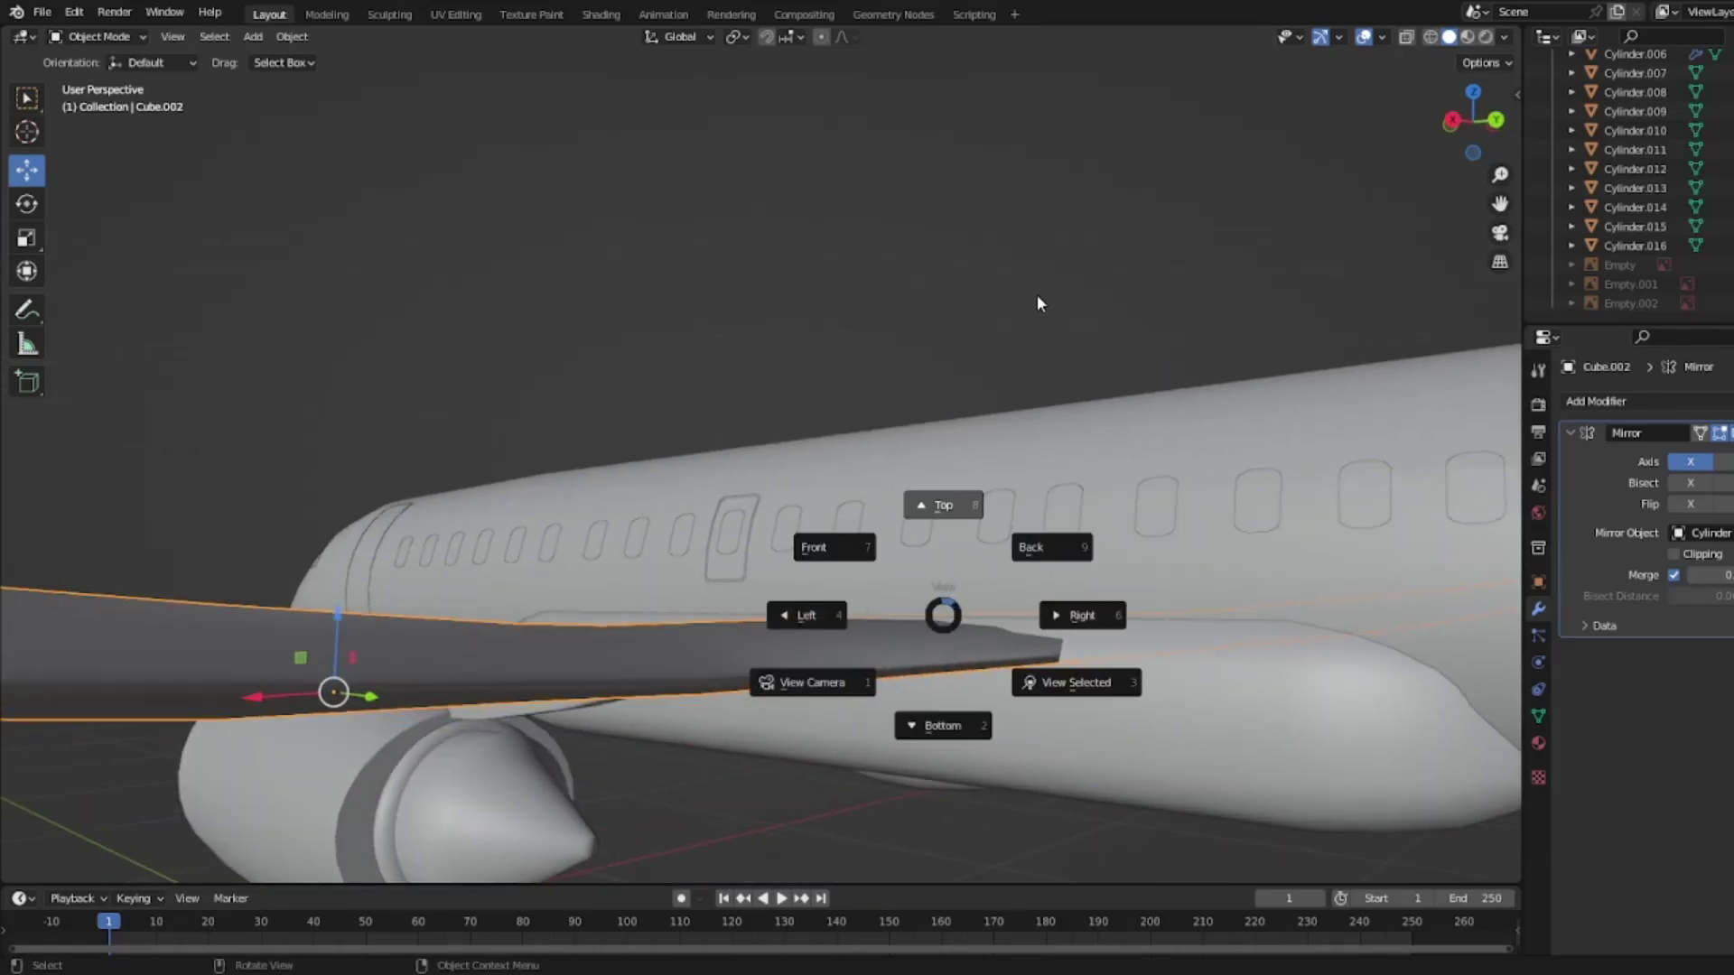
{"action": "left_click", "coordinate": [1010, 255]}
{"action": "middle_click_drag", "start_coordinate": [940, 597], "coordinate": [560, 302]}
{"action": "key", "text": "Tab"}
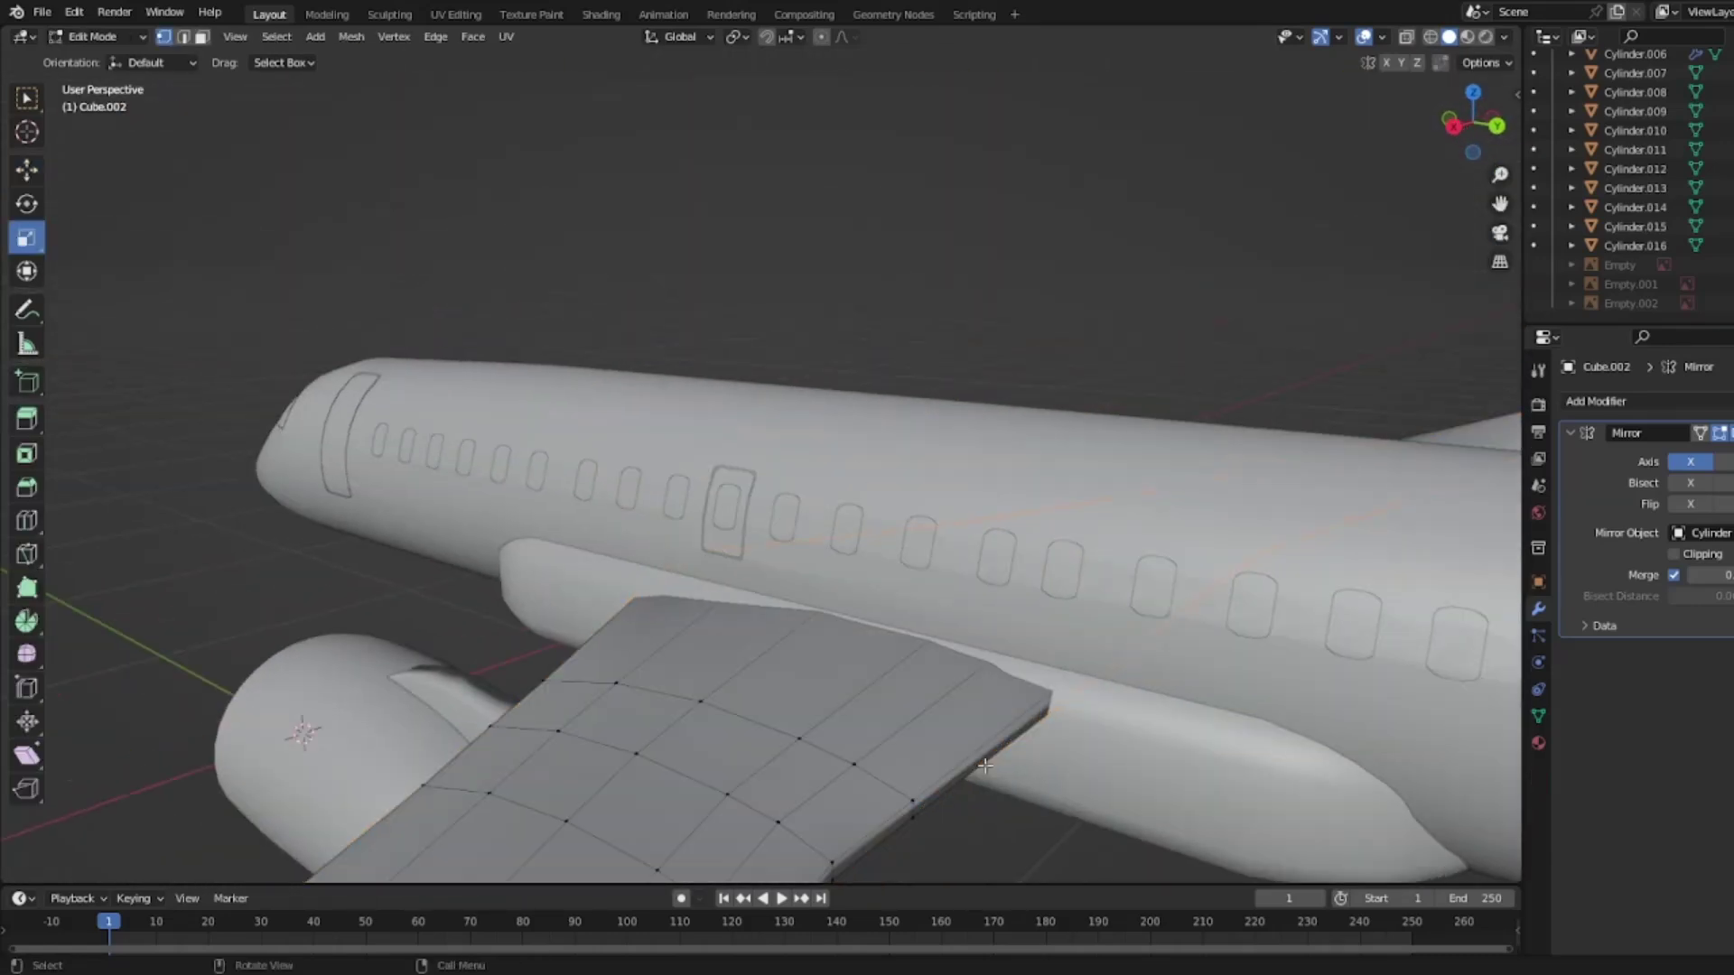
Step: Move the wing's inner root vertices inside the fuselage slightly upward, then return to Object Mode
{"action": "middle_click_drag", "start_coordinate": [972, 709], "coordinate": [883, 543]}
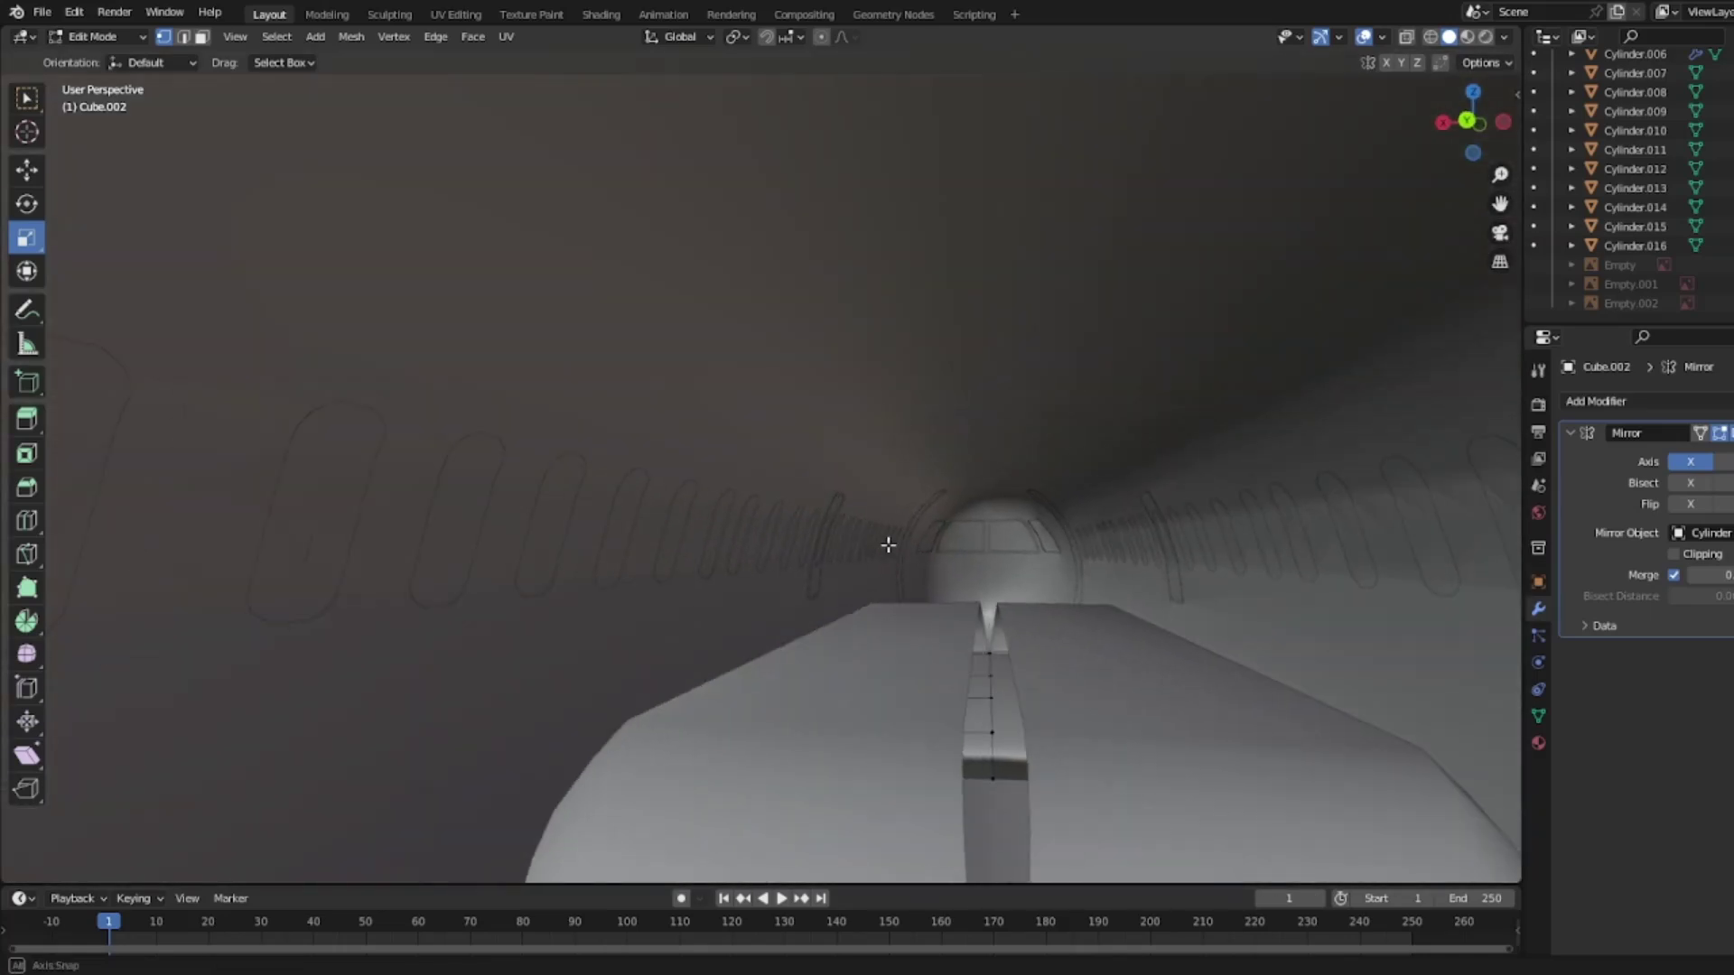
{"action": "scroll", "coordinate": [882, 542], "scroll_direction": "up", "scroll_amount": 2}
{"action": "scroll", "coordinate": [985, 708], "scroll_direction": "down", "scroll_amount": 2}
{"action": "middle_click_drag", "start_coordinate": [1006, 717], "coordinate": [1089, 730]}
{"action": "left_click", "coordinate": [28, 170]}
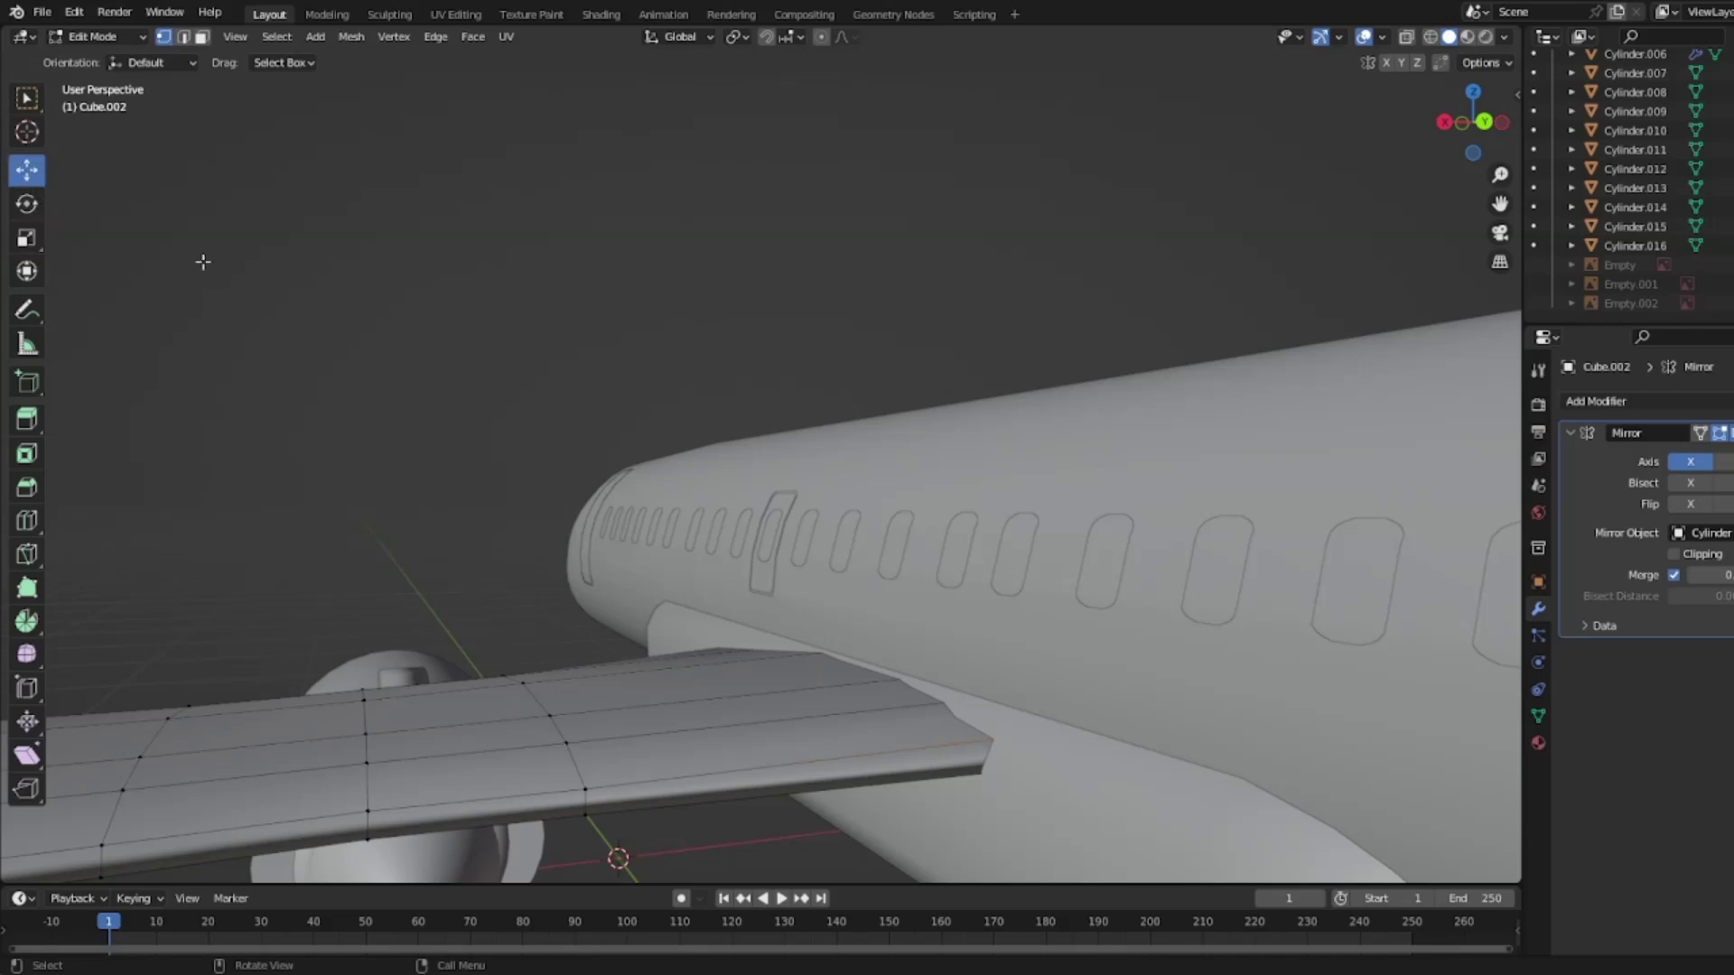
{"action": "middle_click_drag", "start_coordinate": [899, 542], "coordinate": [1107, 548]}
{"action": "scroll", "coordinate": [1018, 538], "scroll_direction": "down", "scroll_amount": 4}
{"action": "left_click", "coordinate": [1061, 404]}
{"action": "middle_click_drag", "start_coordinate": [1060, 403], "coordinate": [989, 649]}
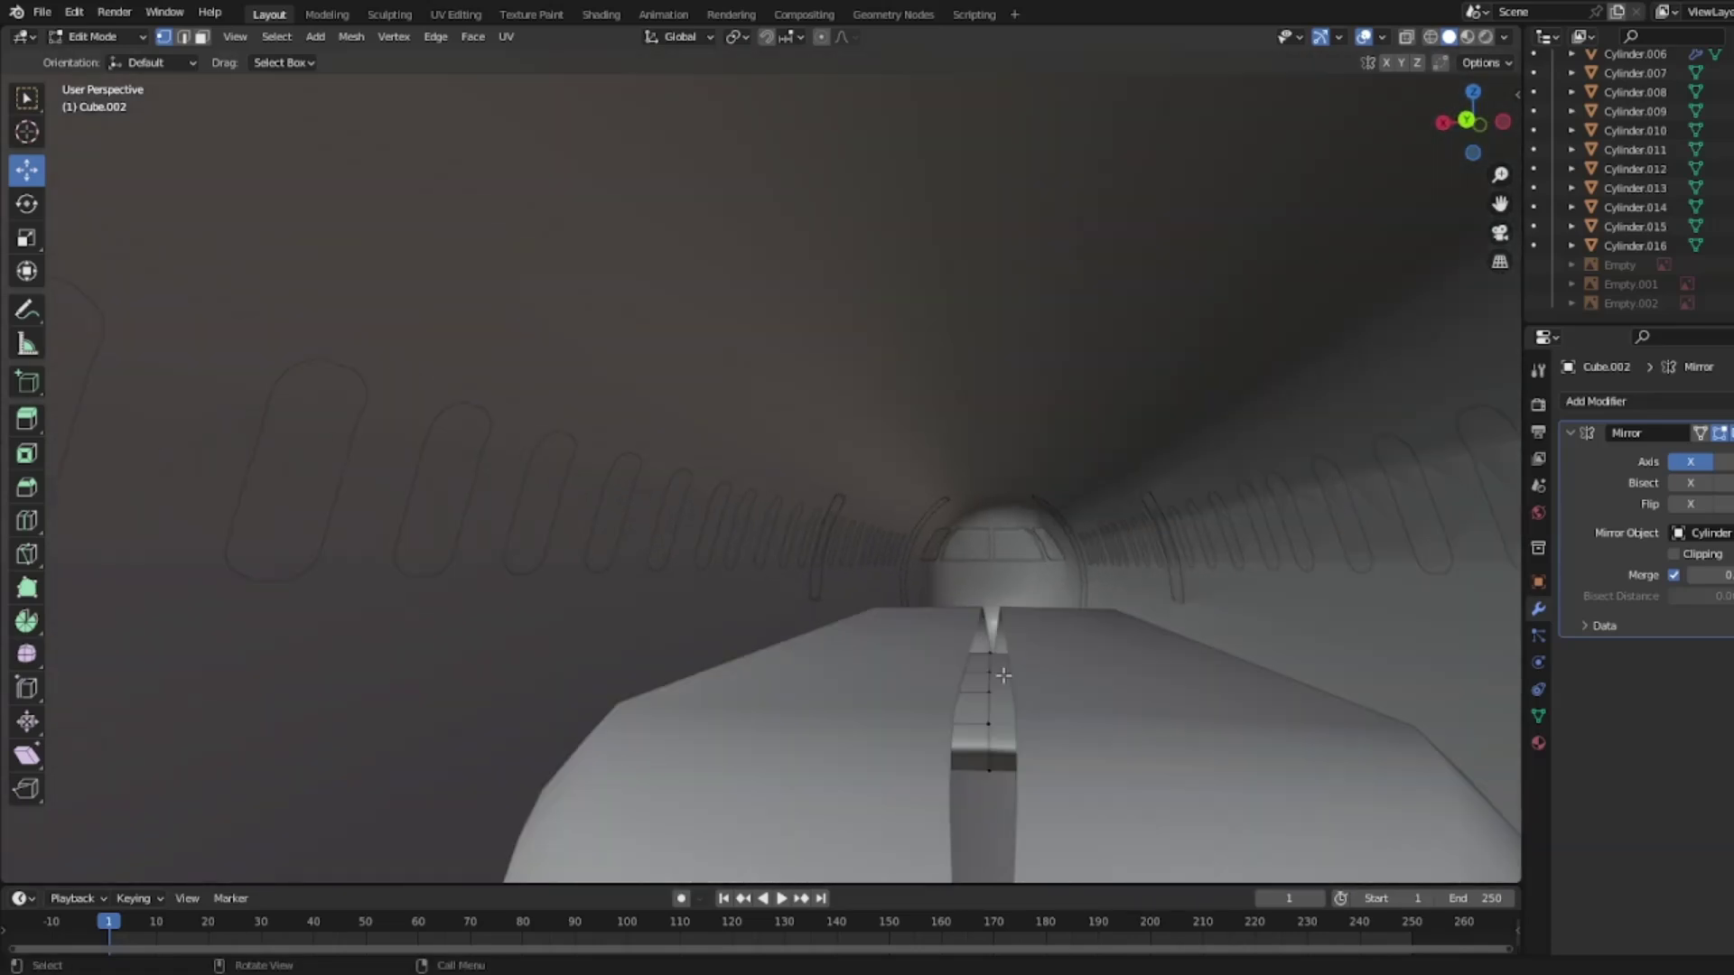
{"action": "middle_click_drag", "start_coordinate": [984, 718], "coordinate": [1119, 622]}
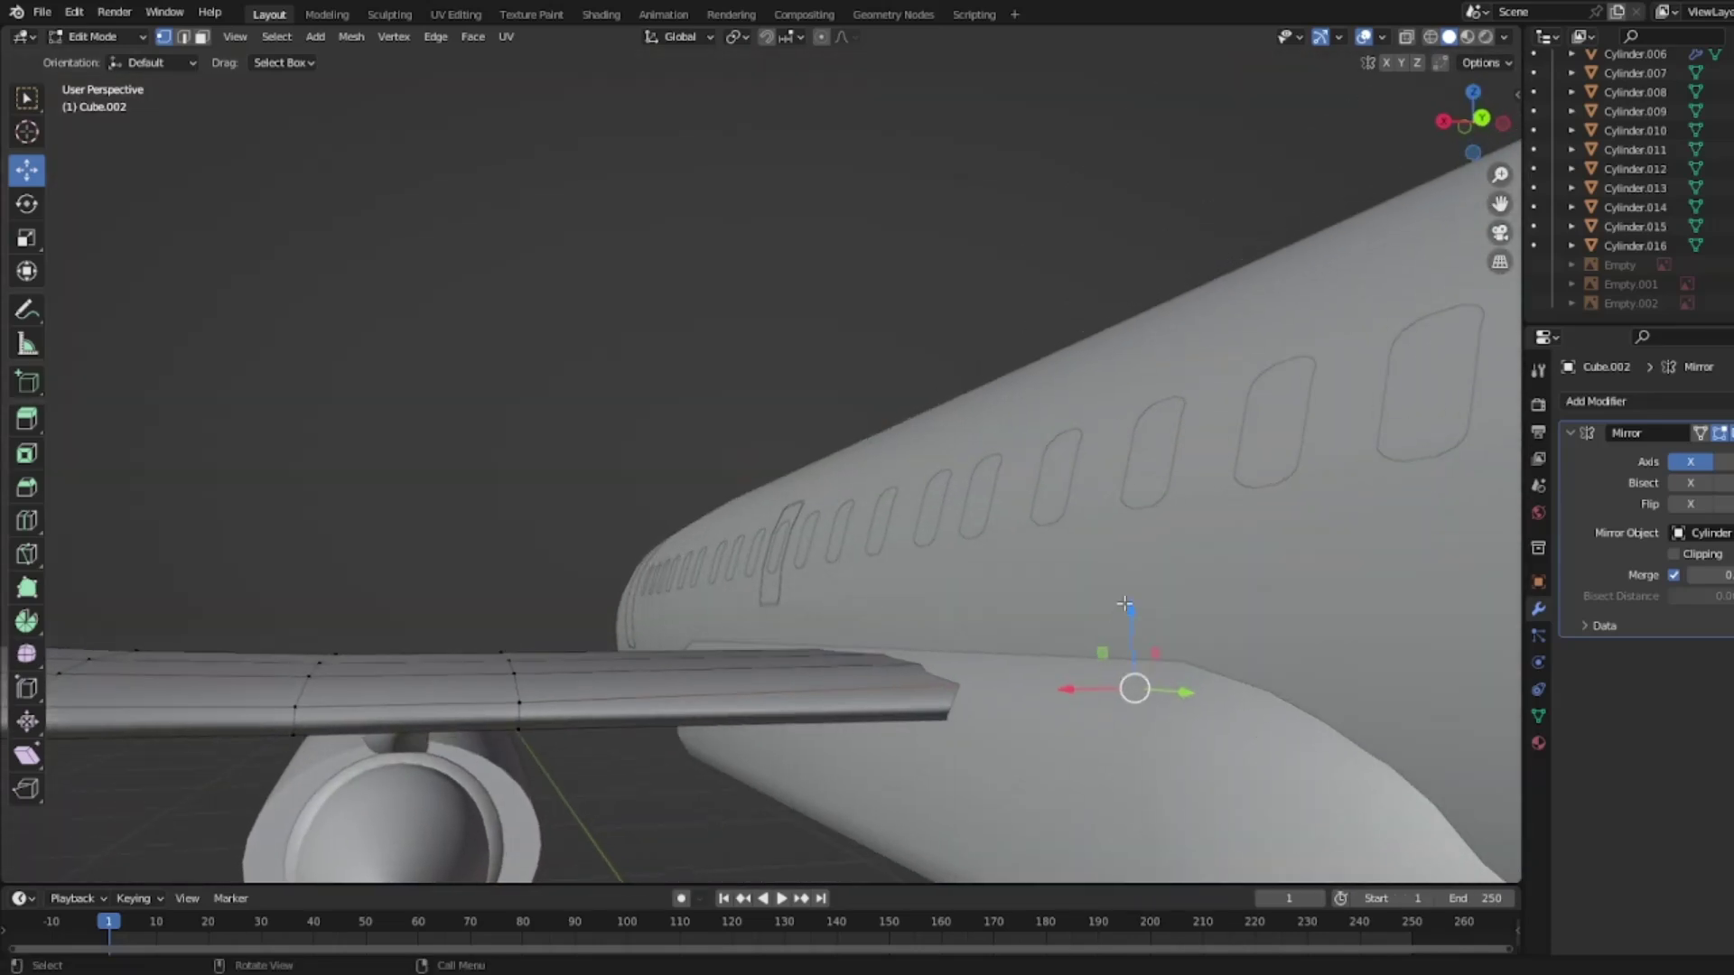
{"action": "left_click_drag", "start_coordinate": [1127, 599], "coordinate": [1141, 596]}
{"action": "key", "text": "ctrl+z"}
{"action": "middle_click_drag", "start_coordinate": [1141, 596], "coordinate": [1241, 630]}
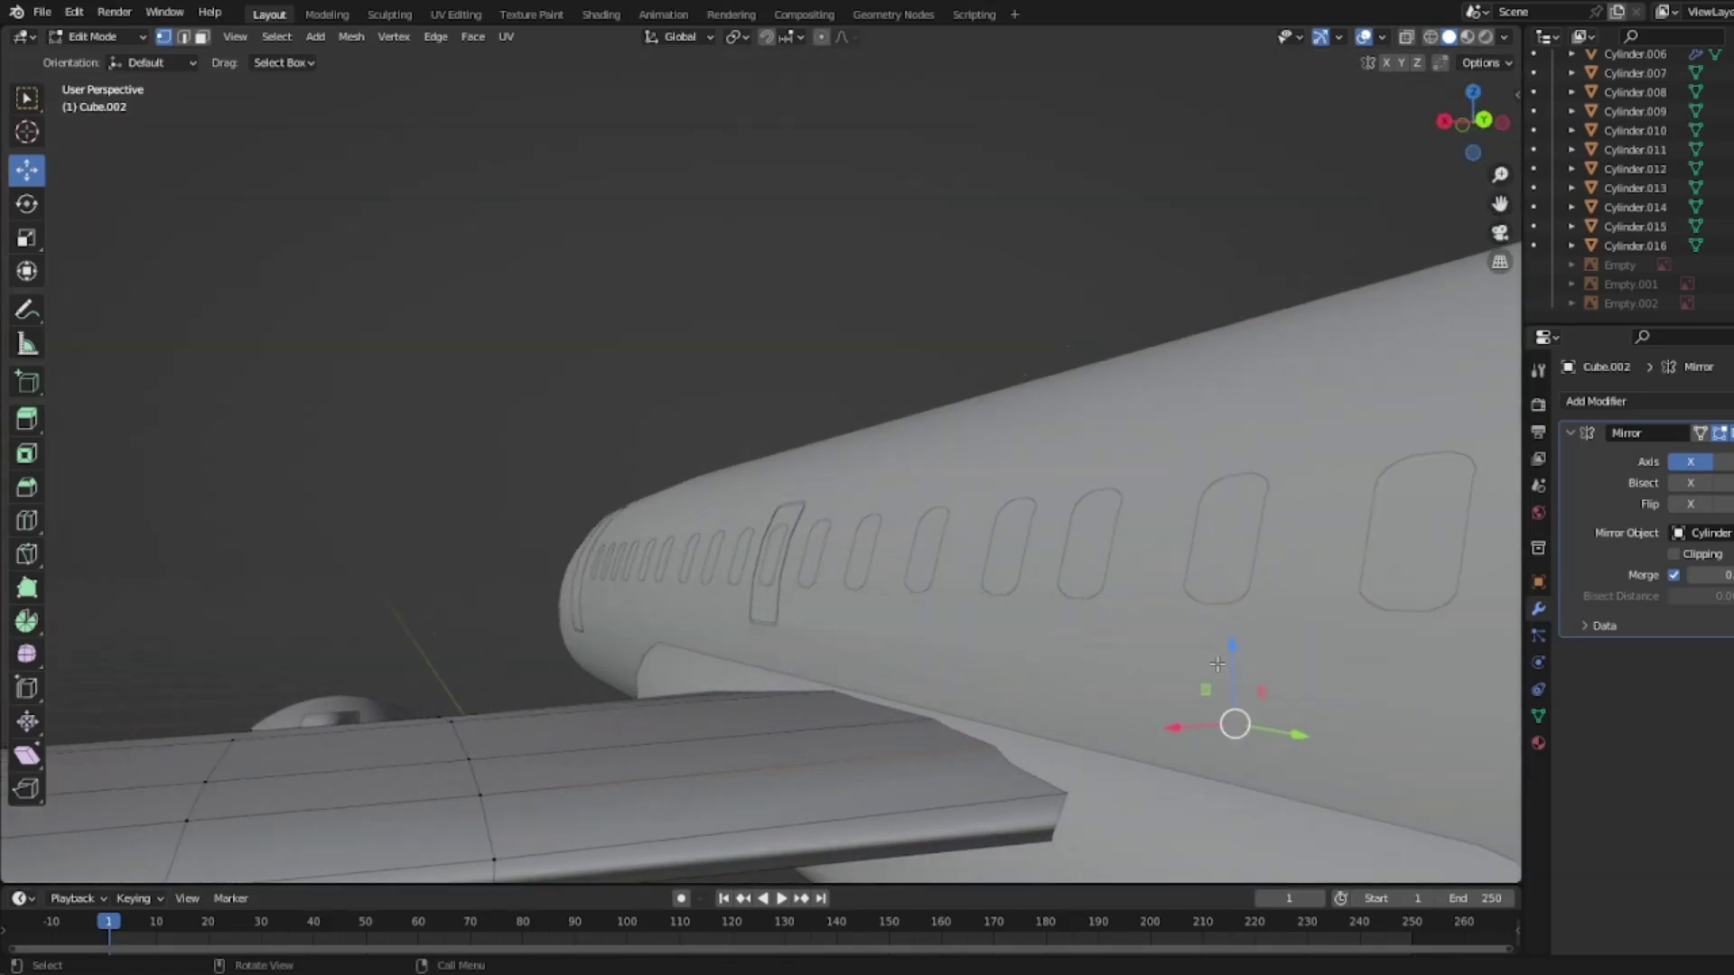
{"action": "left_click_drag", "start_coordinate": [1242, 649], "coordinate": [1246, 632]}
{"action": "middle_click_drag", "start_coordinate": [1246, 633], "coordinate": [1325, 649]}
{"action": "key", "text": "Tab"}
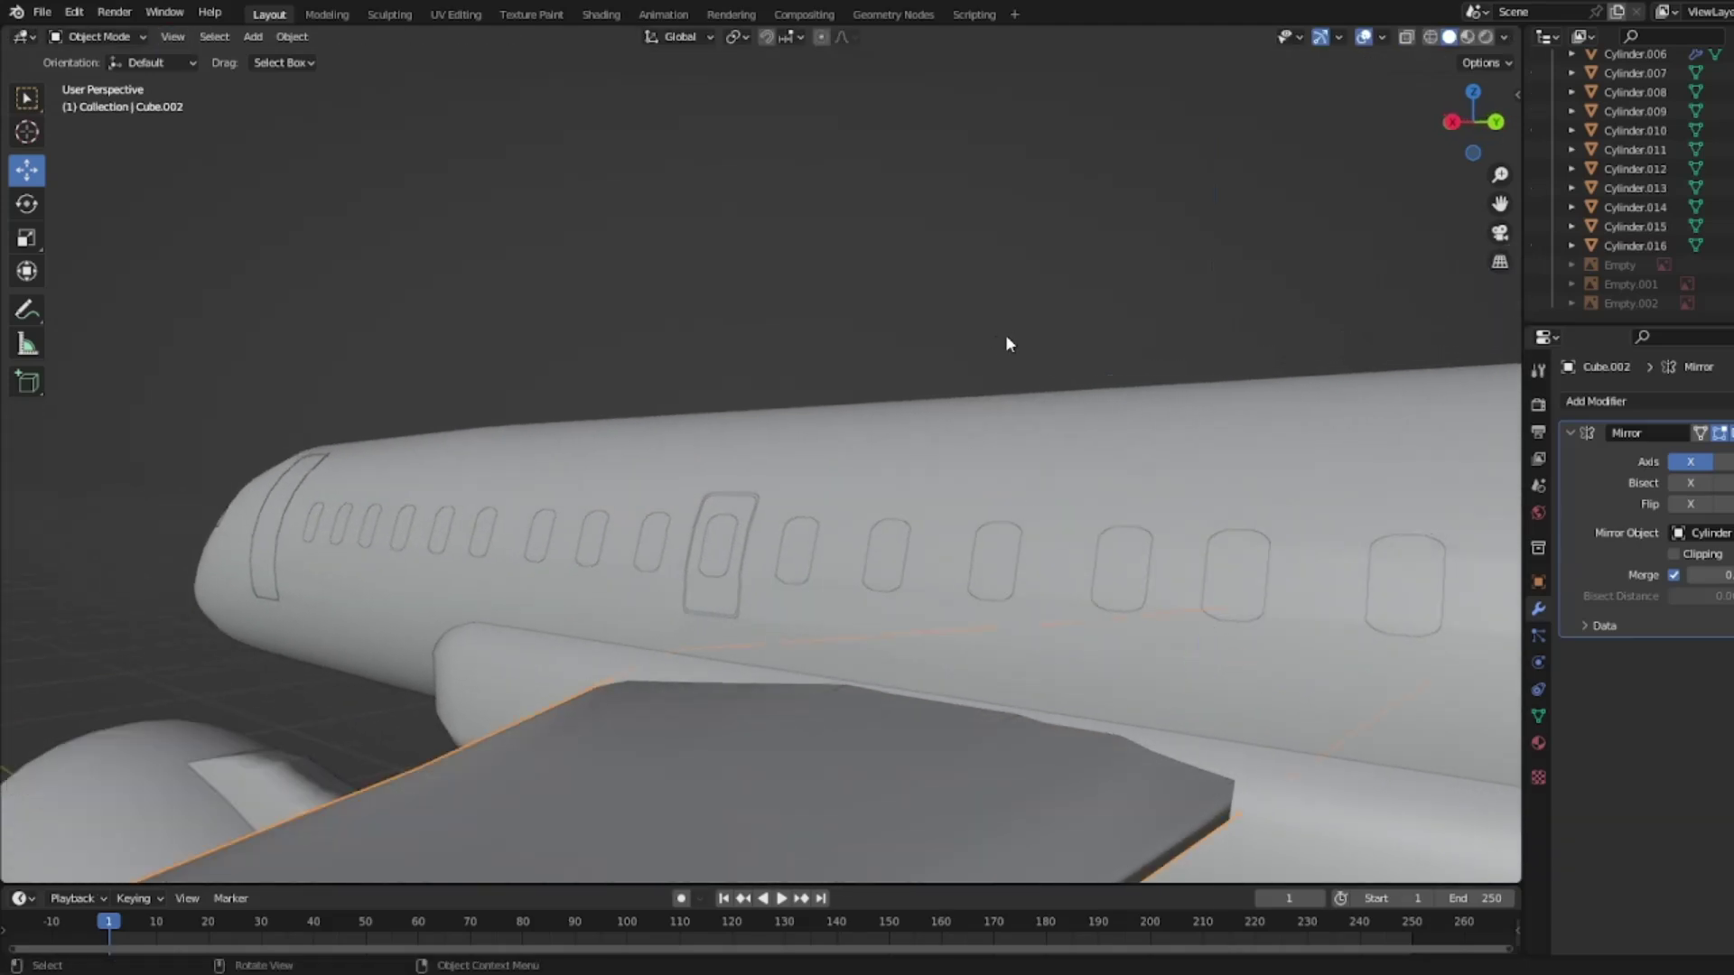
{"action": "scroll", "coordinate": [1006, 334], "scroll_direction": "down", "scroll_amount": 3}
{"action": "middle_click_drag", "start_coordinate": [1006, 334], "coordinate": [1133, 358]}
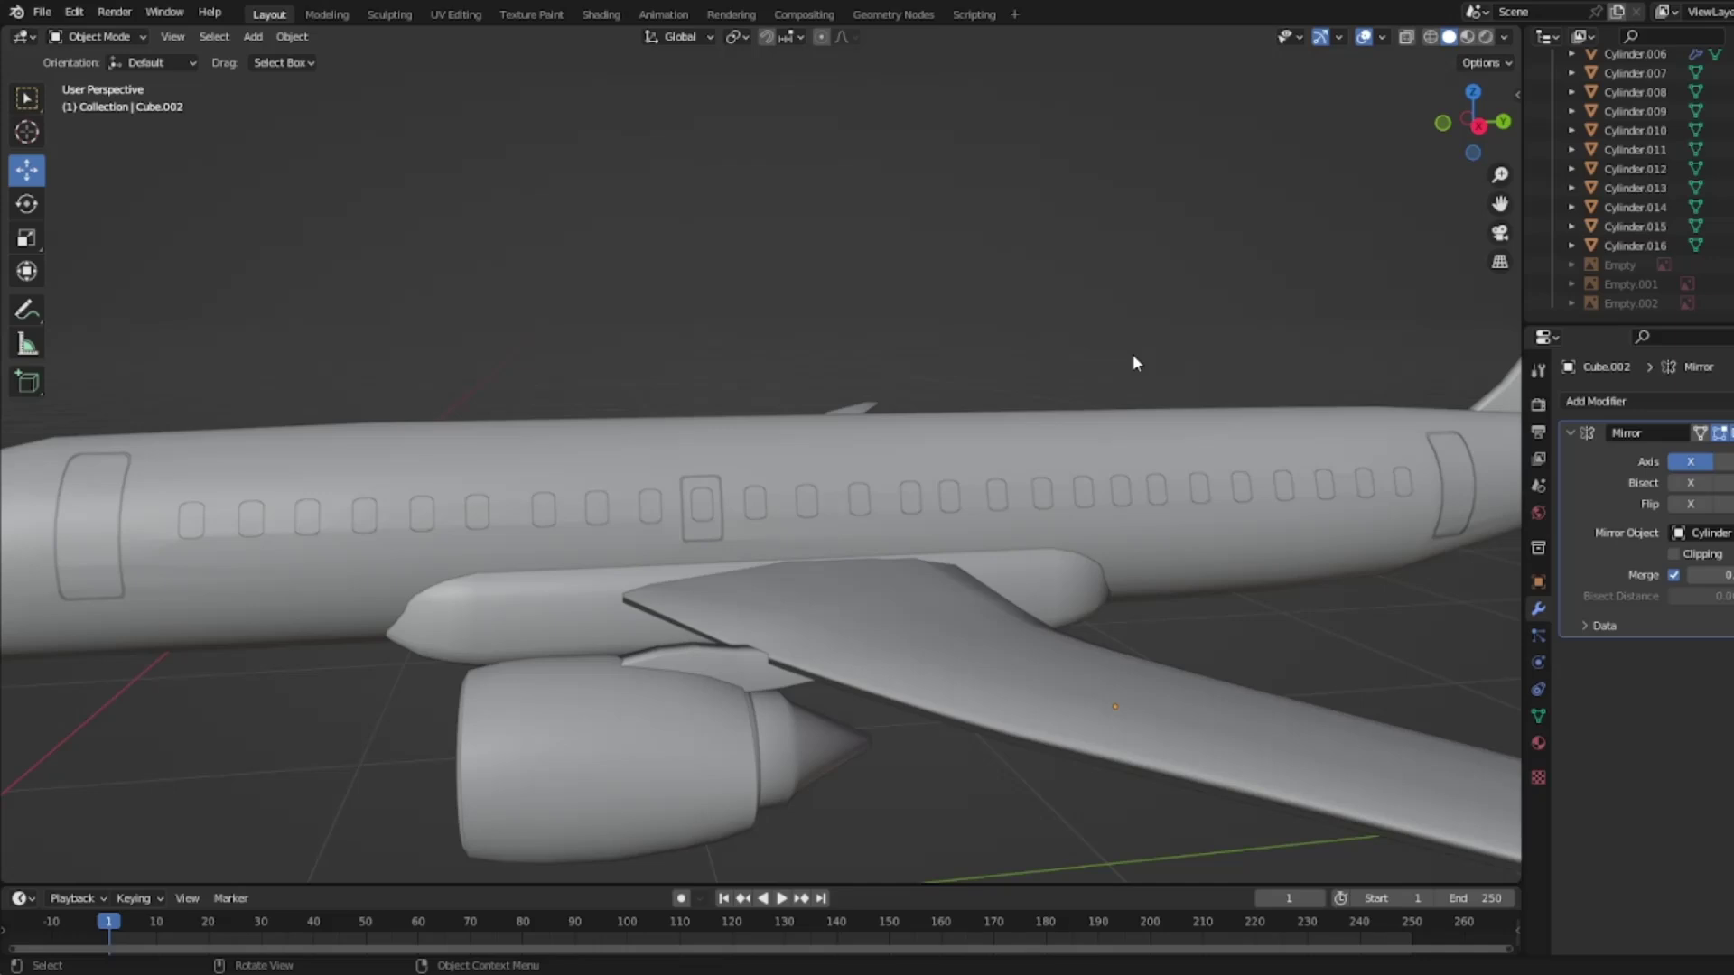
{"action": "middle_click_drag", "start_coordinate": [1135, 363], "coordinate": [1235, 364]}
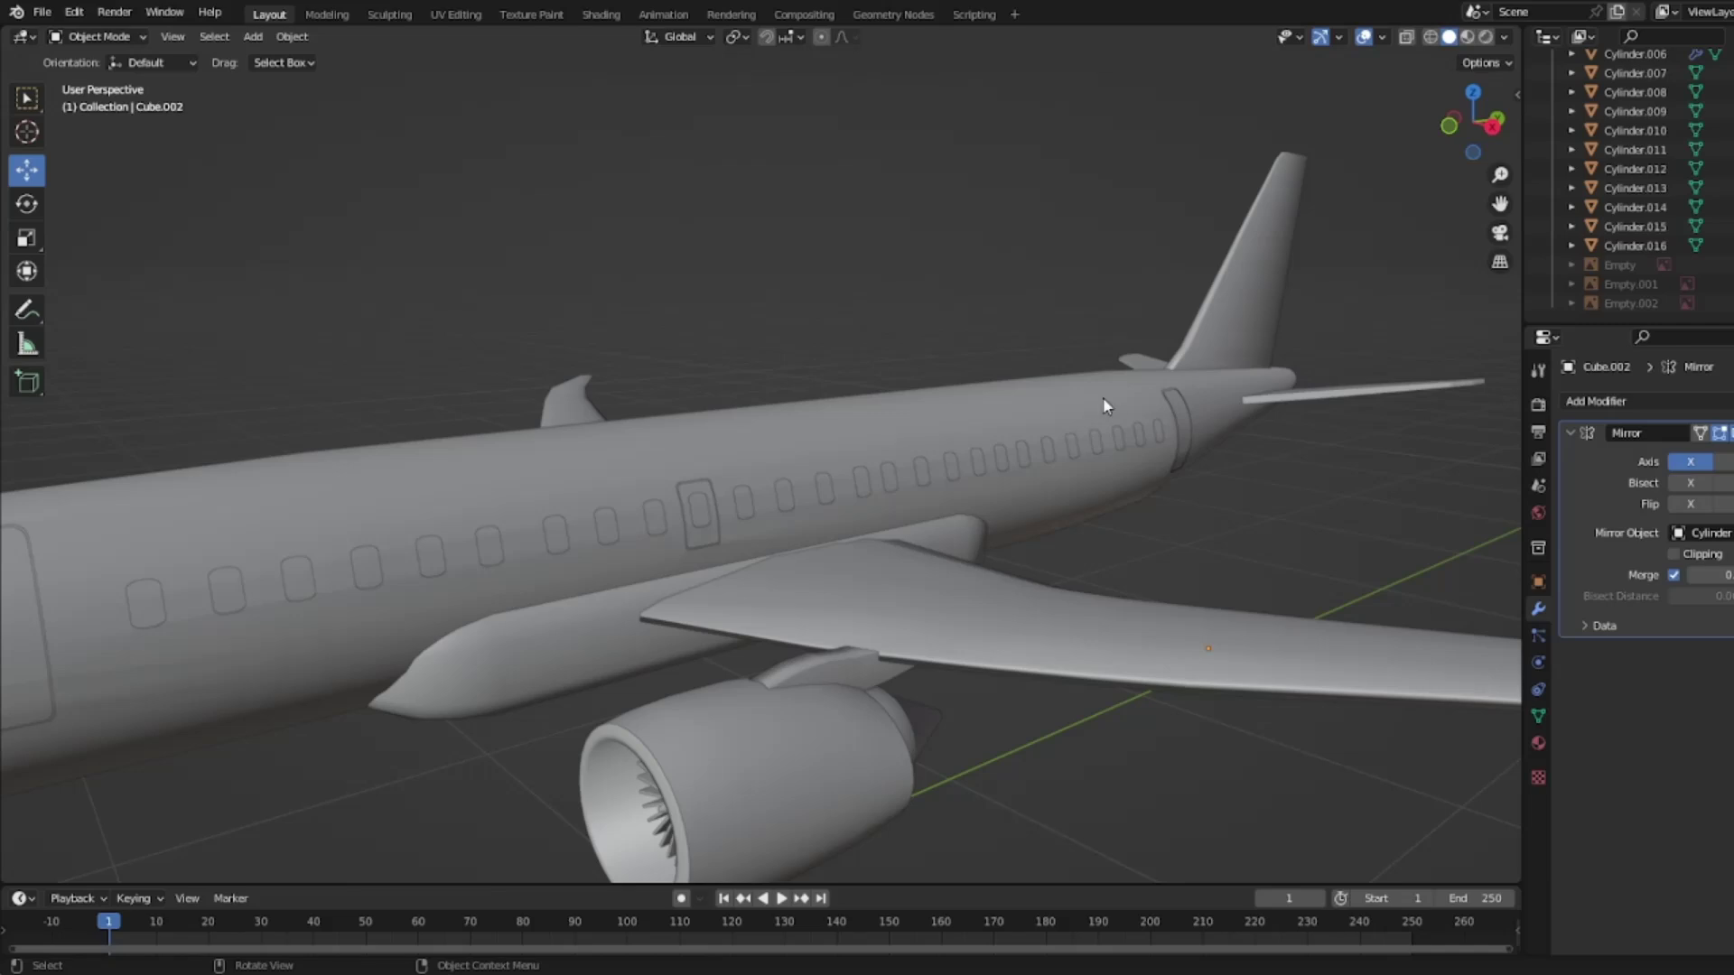
{"action": "scroll", "coordinate": [1120, 457], "scroll_direction": "down", "scroll_amount": 3}
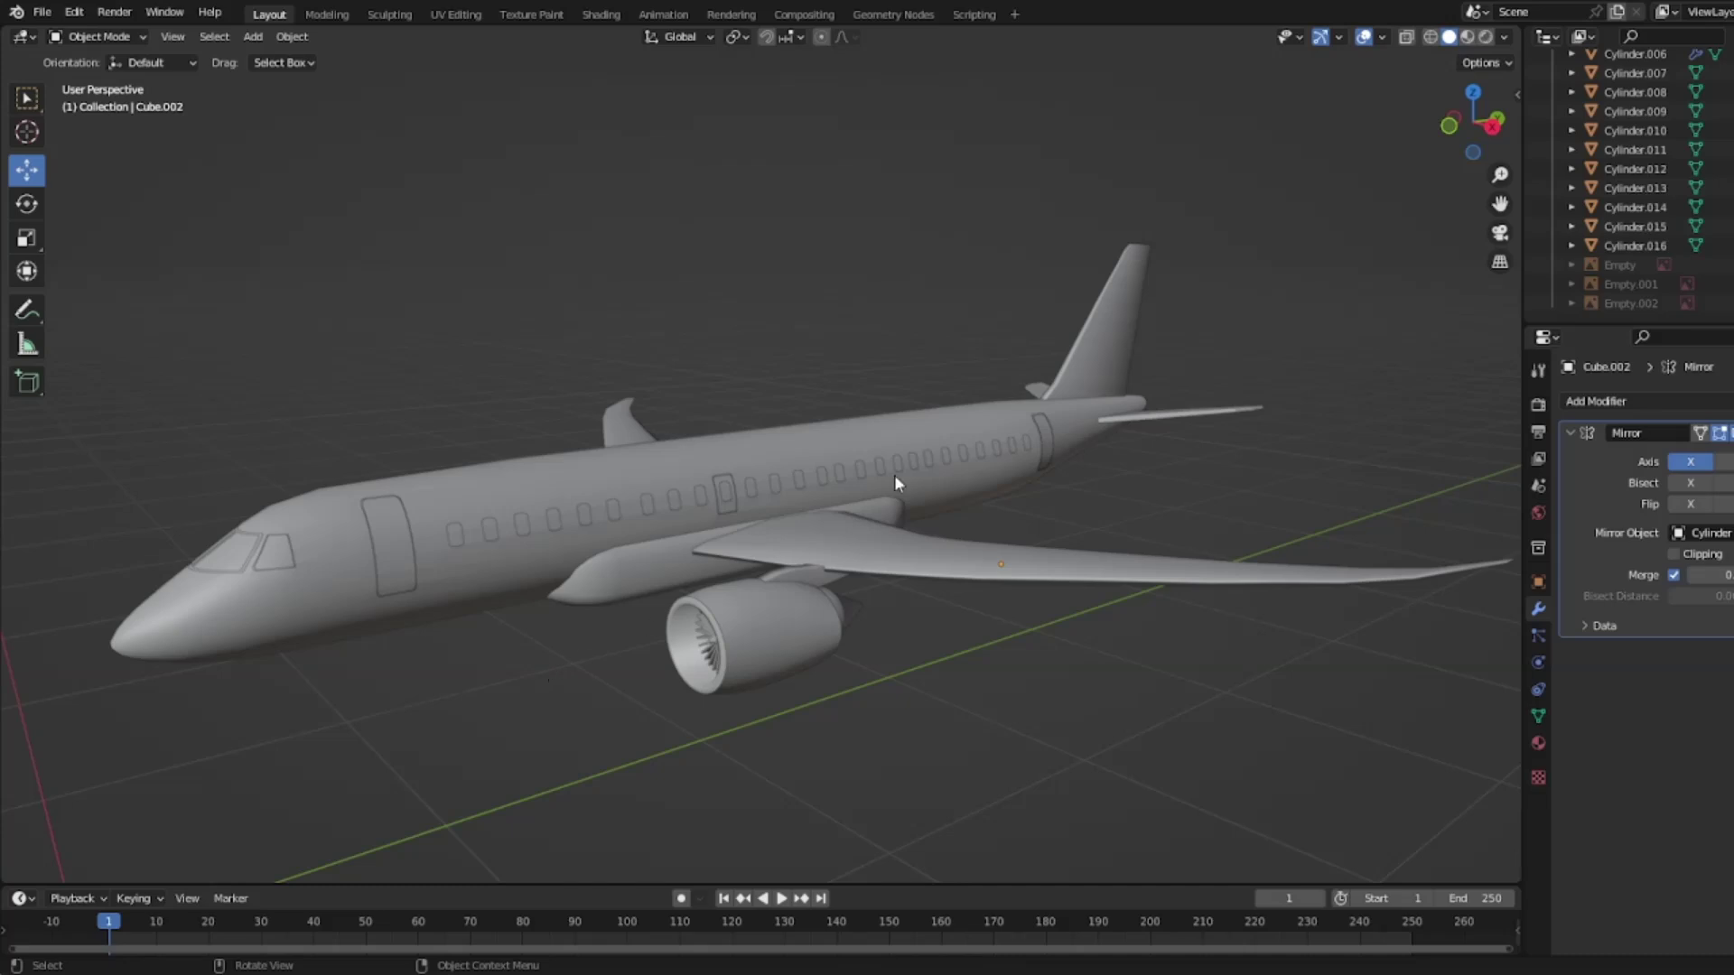
Step: Switch to the top view and show the Empty.002 reference image beneath the wings
{"action": "left_click", "coordinate": [1473, 92]}
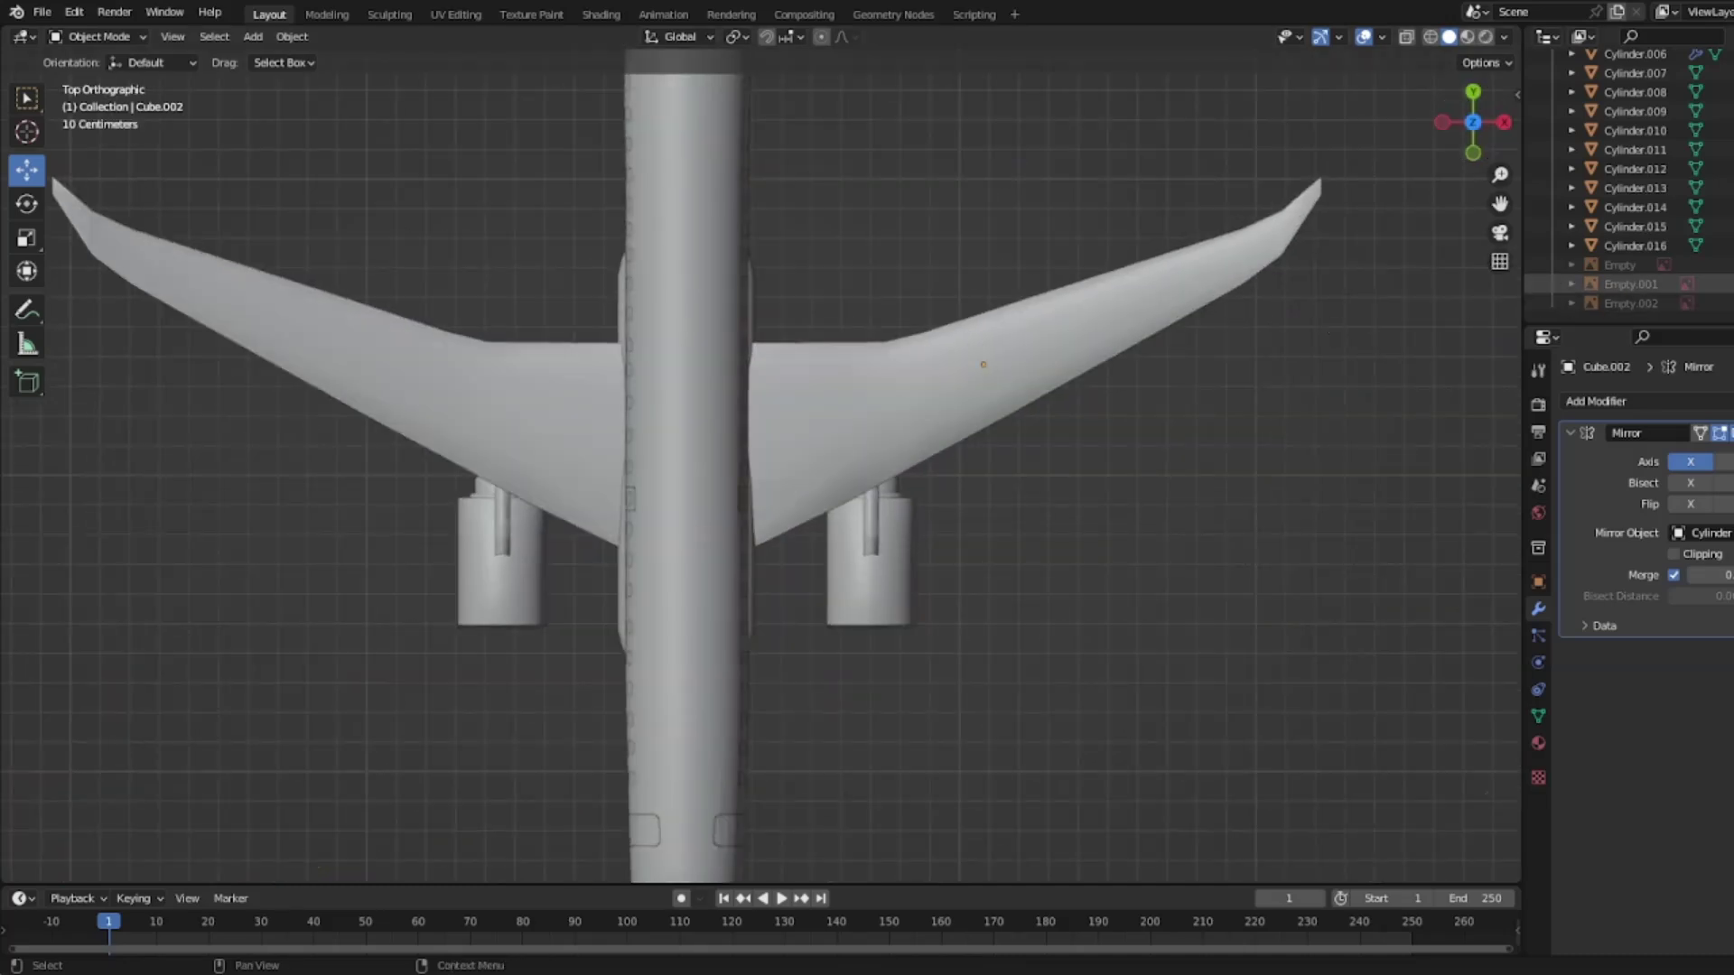
{"action": "left_click", "coordinate": [1730, 304]}
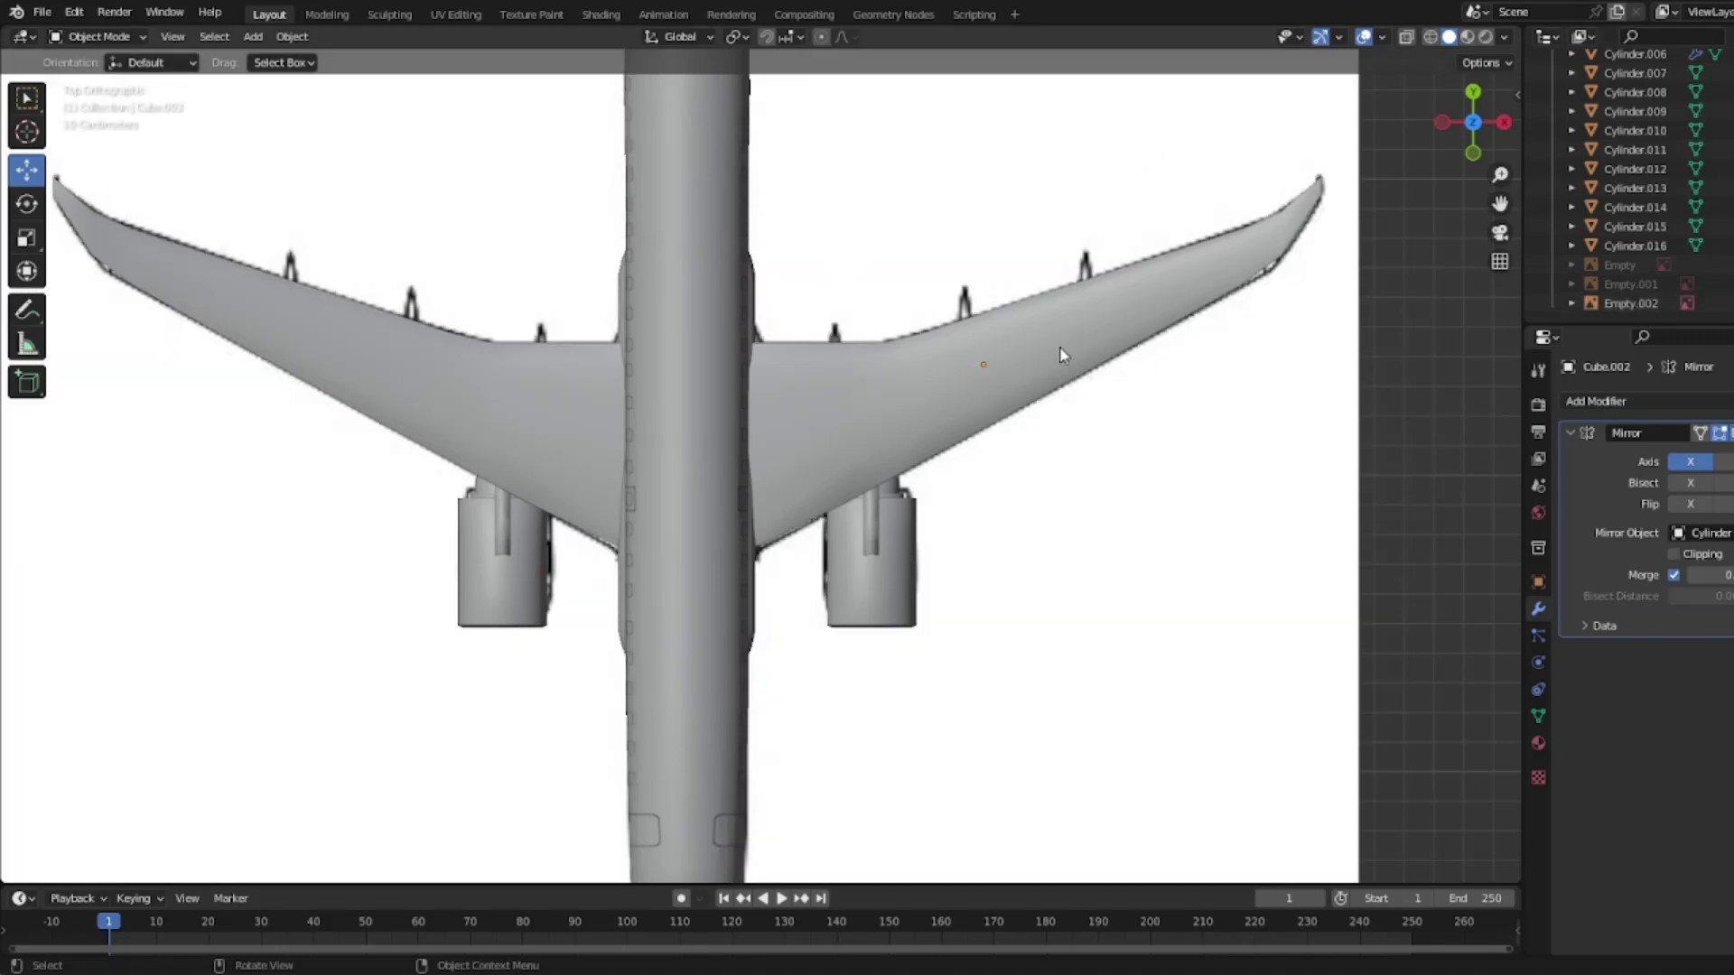
{"action": "scroll", "coordinate": [968, 334], "scroll_direction": "up", "scroll_amount": 4}
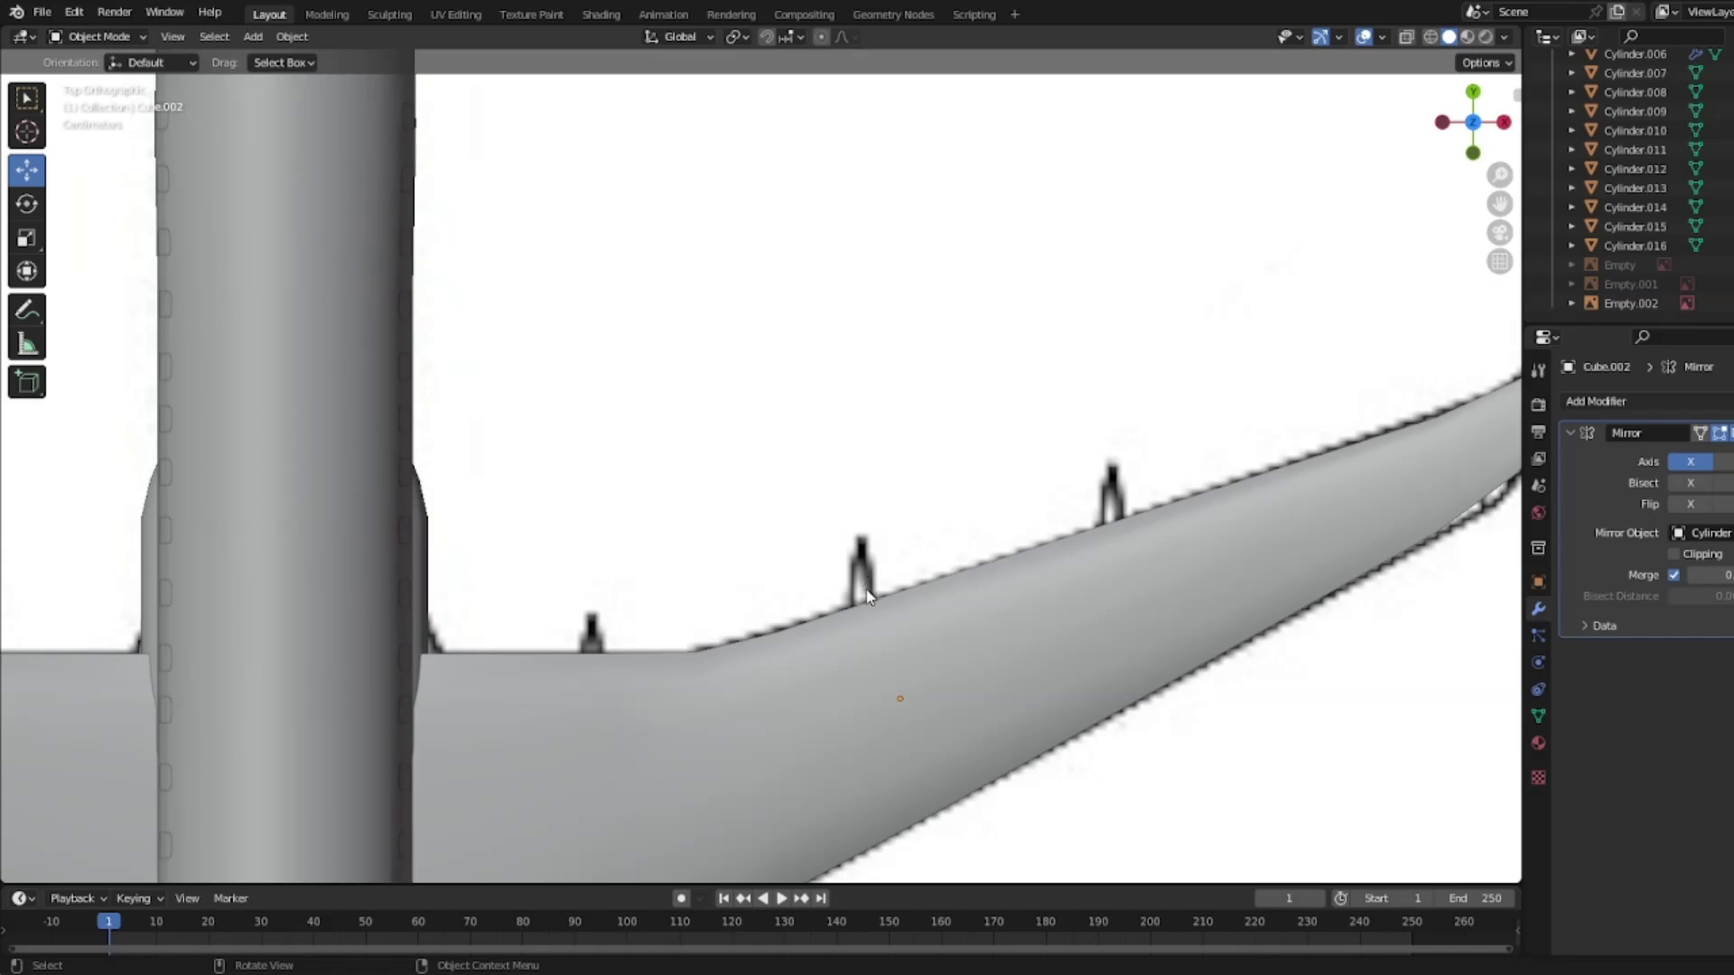
Step: Open the wing mesh in Edit Mode and switch the viewport to wireframe shading
{"action": "left_click", "coordinate": [951, 639]}
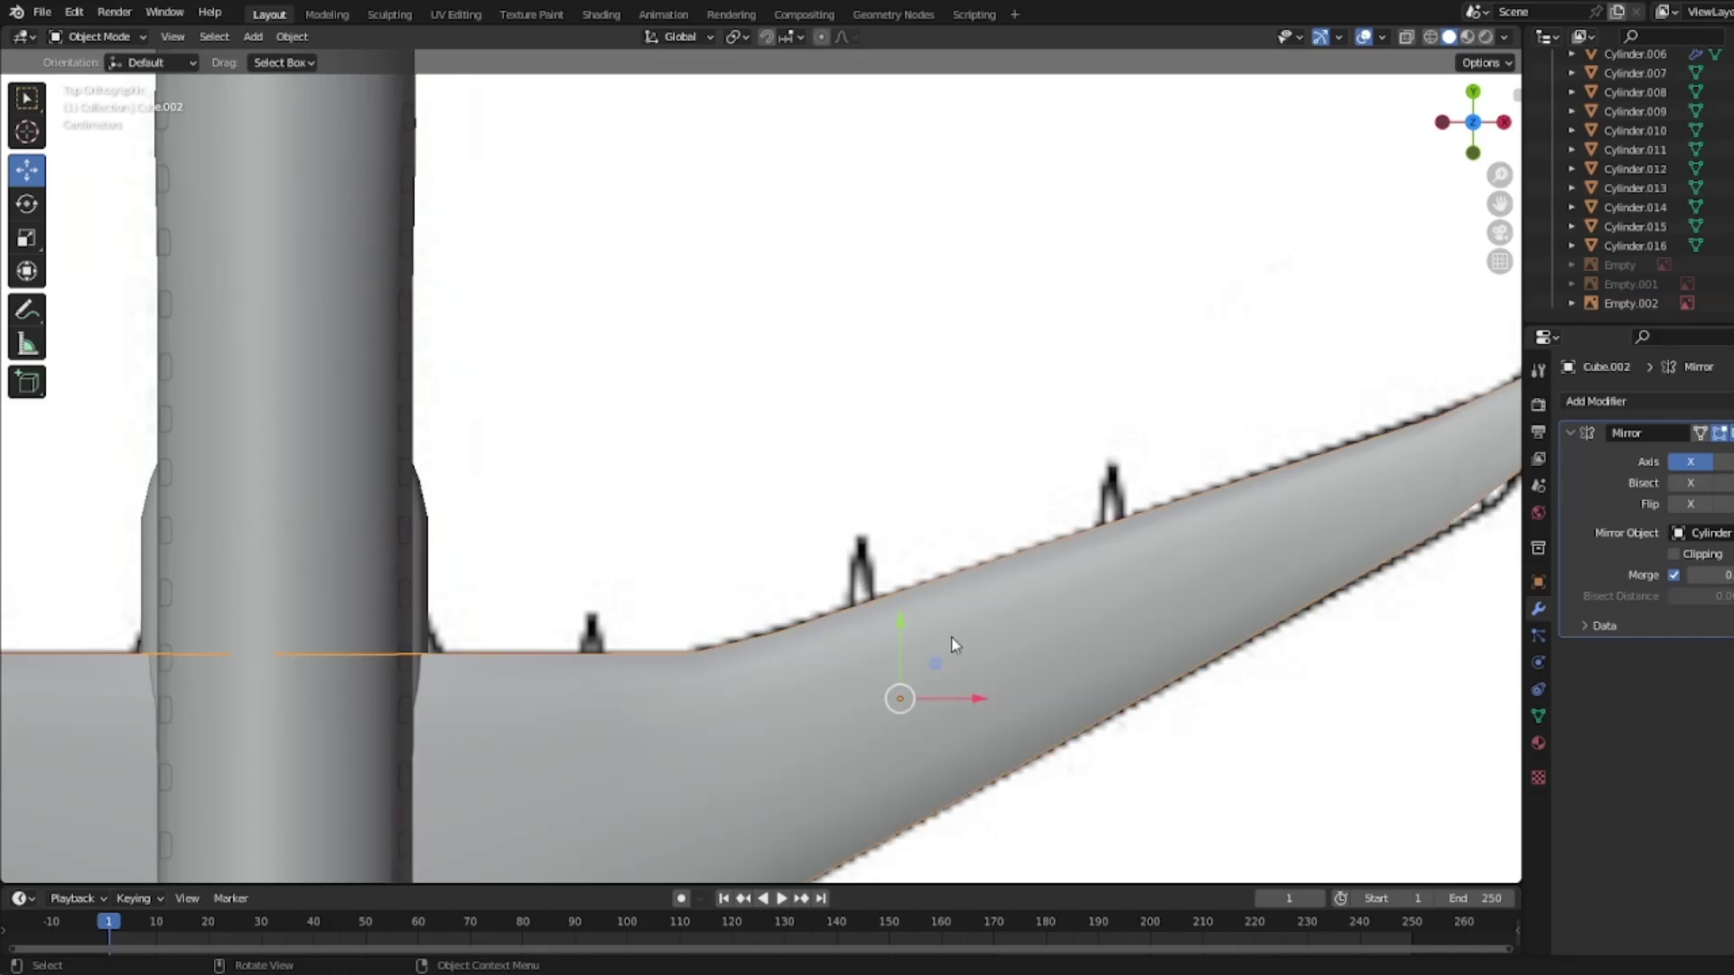
{"action": "key", "text": "Tab"}
{"action": "key", "text": "x"}
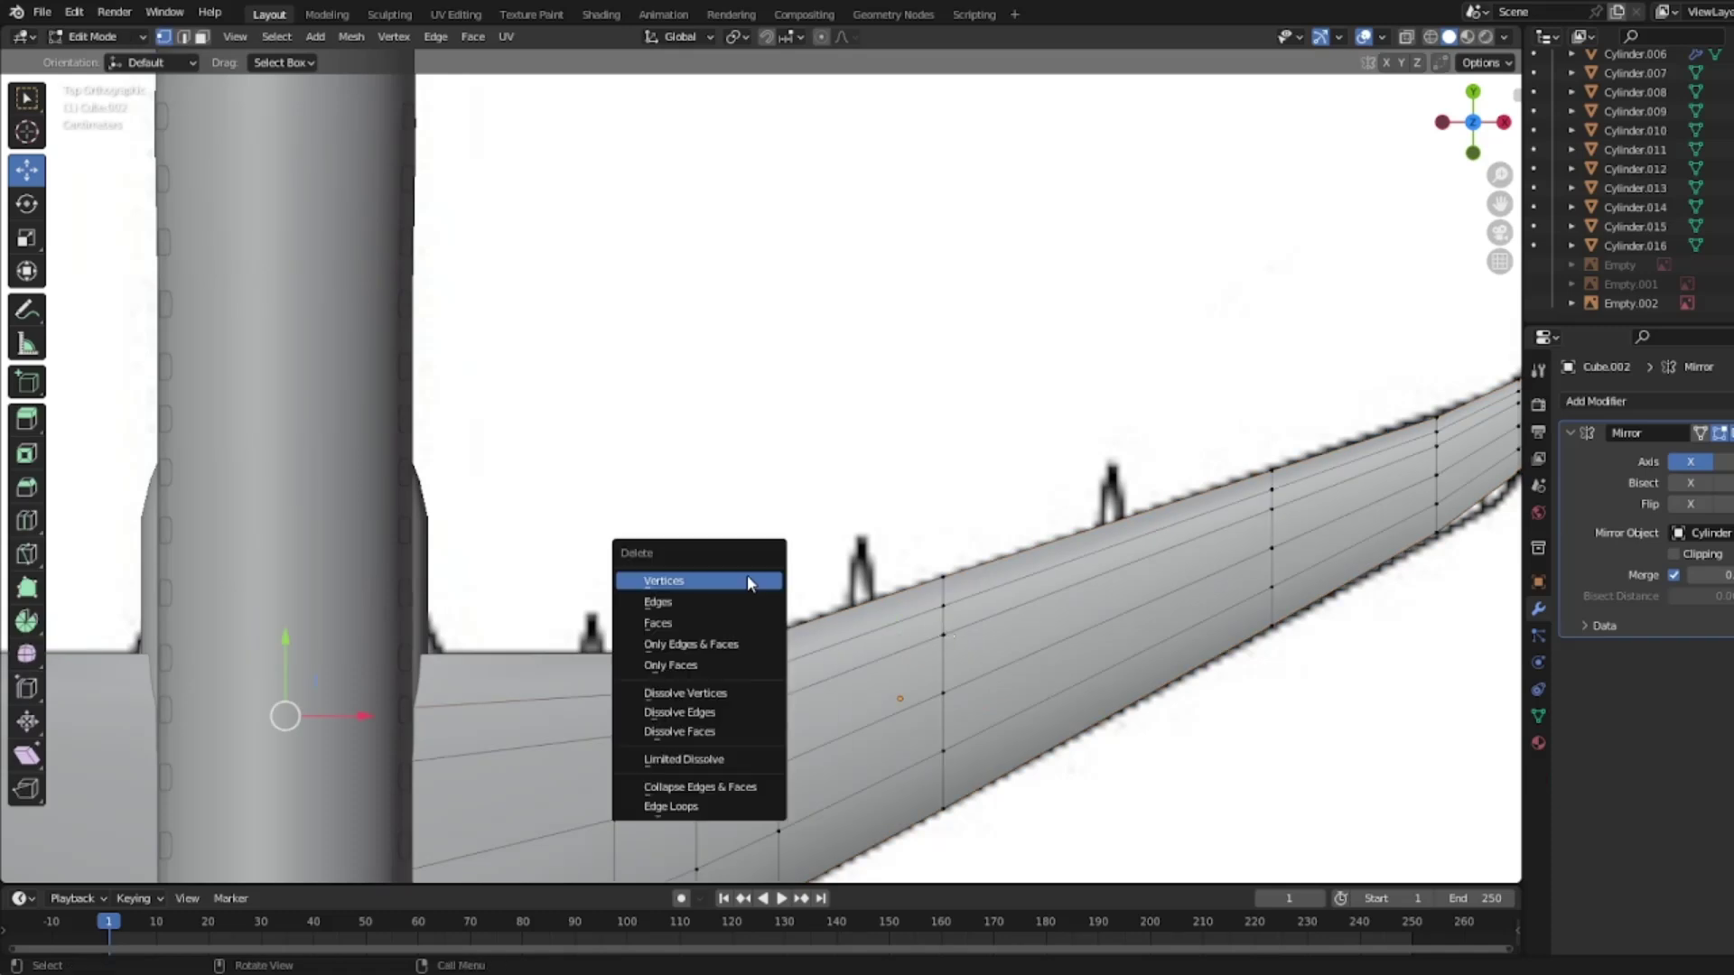
{"action": "key", "text": "z"}
{"action": "left_click", "coordinate": [679, 519]}
Step: Examine the flap and aileron outlines on the reference image along the wing from root to tip
{"action": "middle_click_drag", "start_coordinate": [765, 488], "coordinate": [762, 337], "text": "shift"}
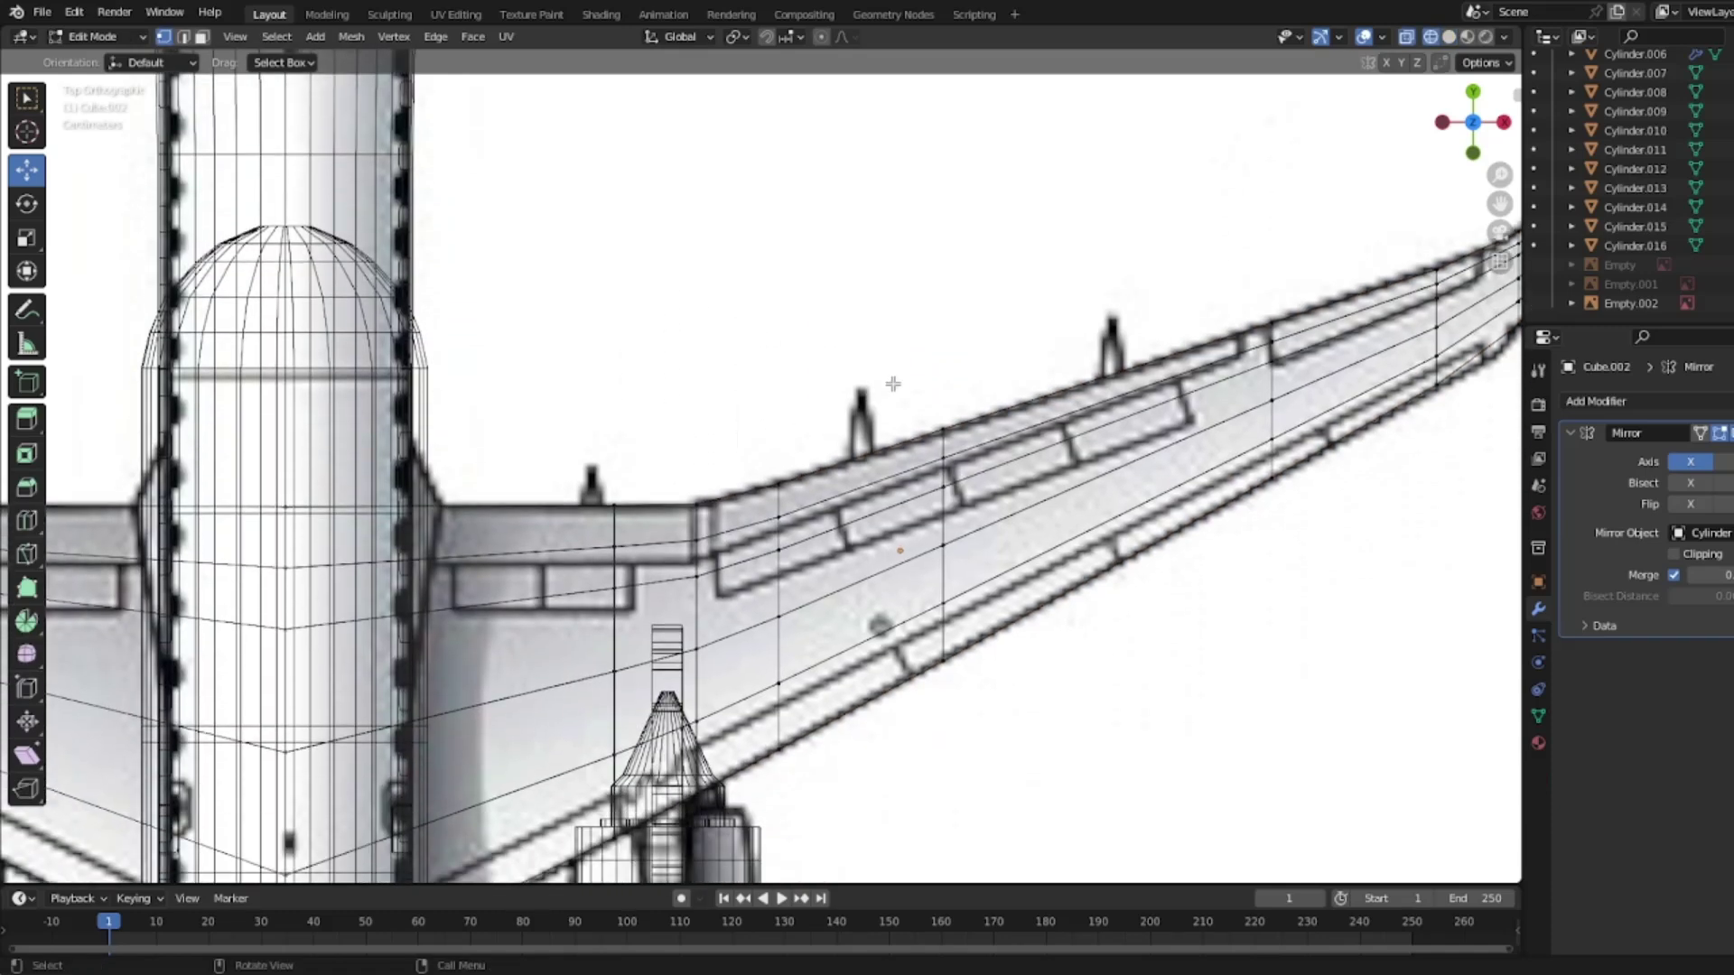
{"action": "scroll", "coordinate": [728, 534], "scroll_direction": "down", "scroll_amount": 2}
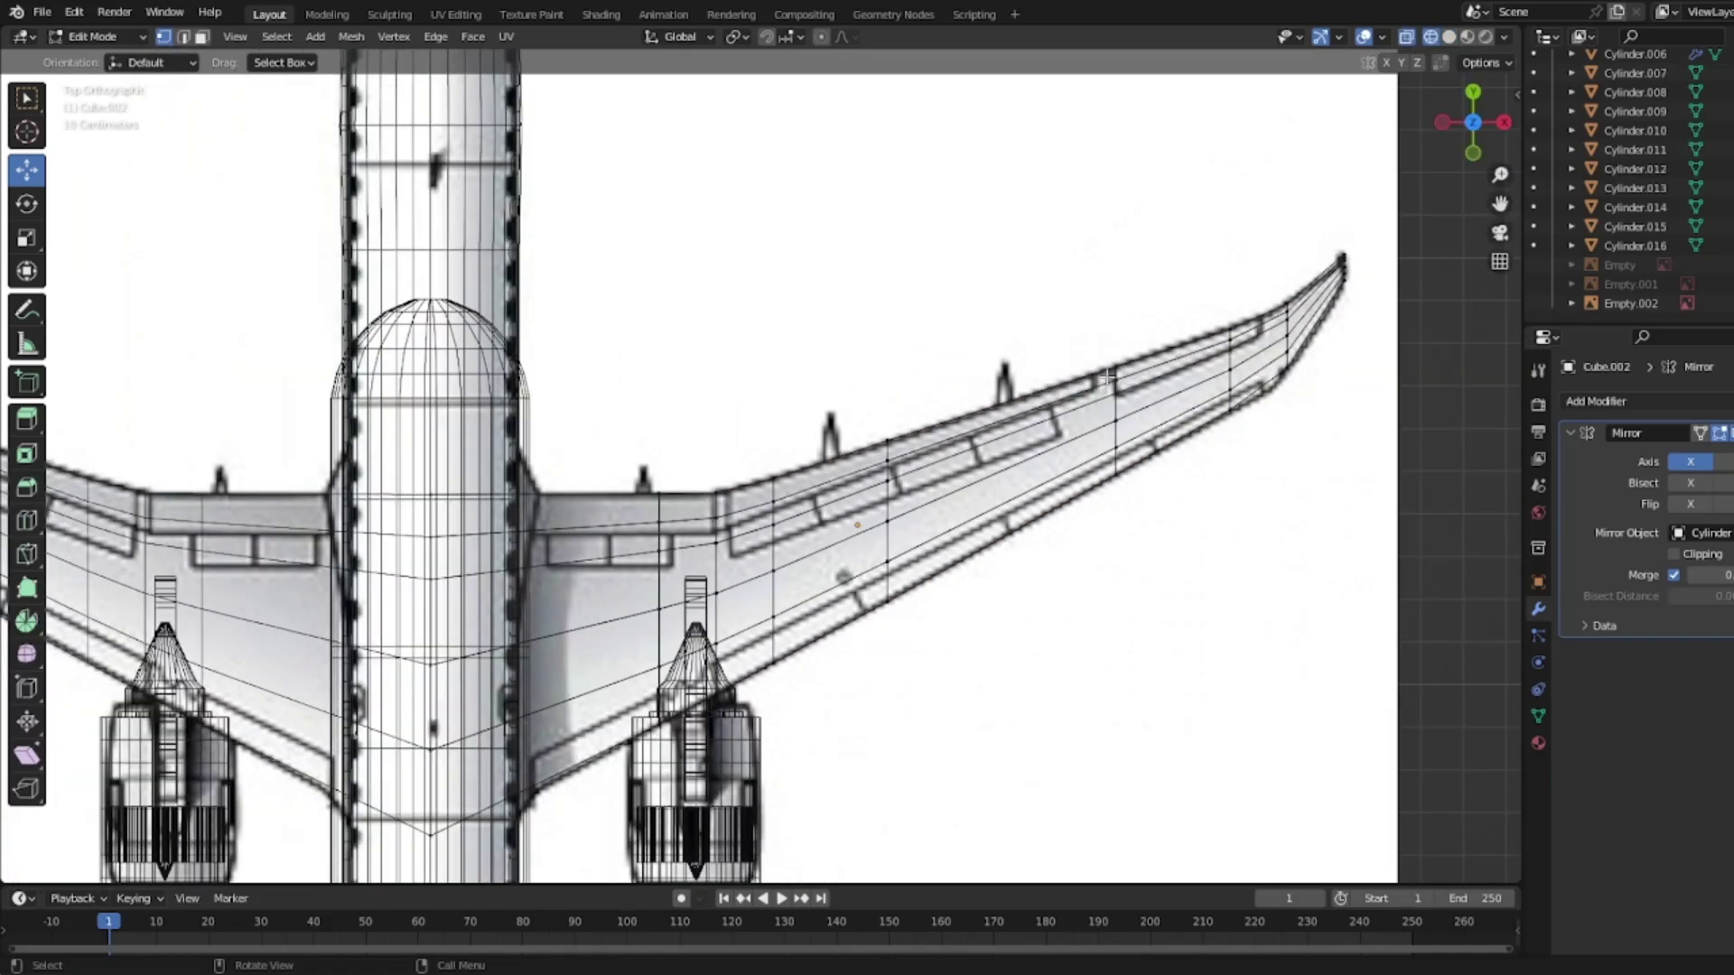
{"action": "scroll", "coordinate": [1118, 434], "scroll_direction": "up", "scroll_amount": 4}
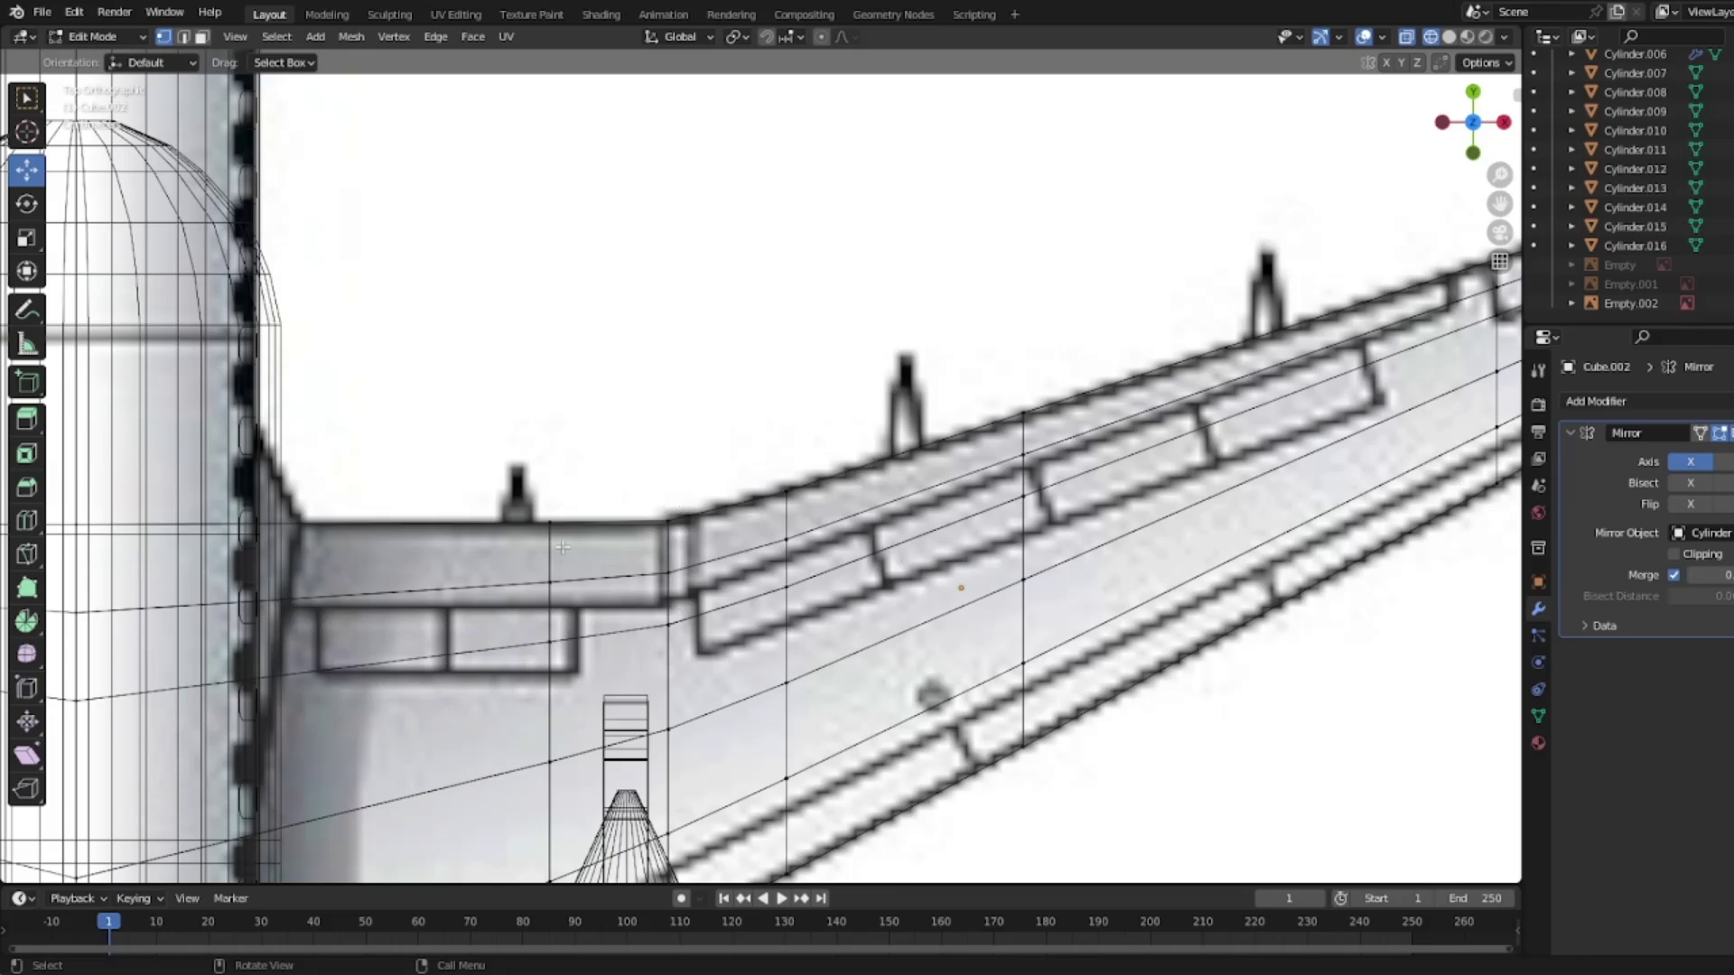
{"action": "middle_click_drag", "start_coordinate": [1208, 373], "coordinate": [1262, 302], "text": "shift"}
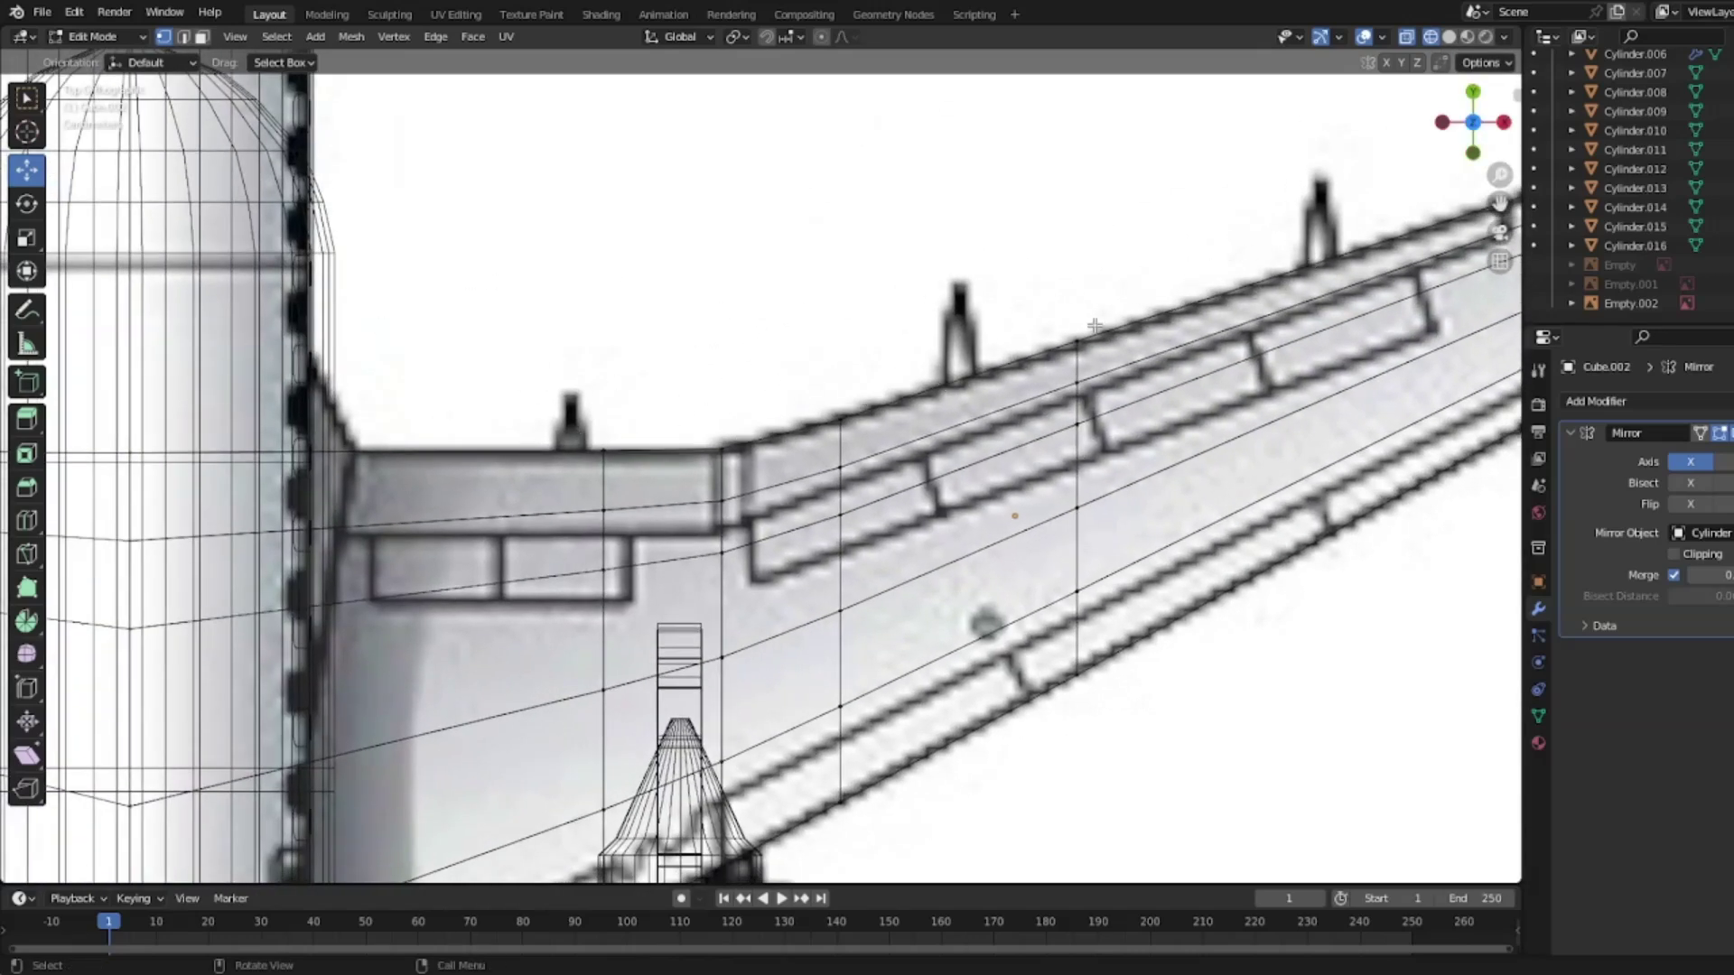
{"action": "middle_click_drag", "start_coordinate": [1094, 326], "coordinate": [344, 640], "text": "shift"}
{"action": "scroll", "coordinate": [1052, 443], "scroll_direction": "up", "scroll_amount": 2}
{"action": "middle_click_drag", "start_coordinate": [1091, 561], "coordinate": [1361, 59], "text": "shift"}
{"action": "scroll", "coordinate": [479, 682], "scroll_direction": "down", "scroll_amount": 4}
{"action": "middle_click_drag", "start_coordinate": [479, 682], "coordinate": [316, 769], "text": "shift"}
{"action": "scroll", "coordinate": [832, 330], "scroll_direction": "up", "scroll_amount": 3}
{"action": "scroll", "coordinate": [832, 330], "scroll_direction": "up", "scroll_amount": 2}
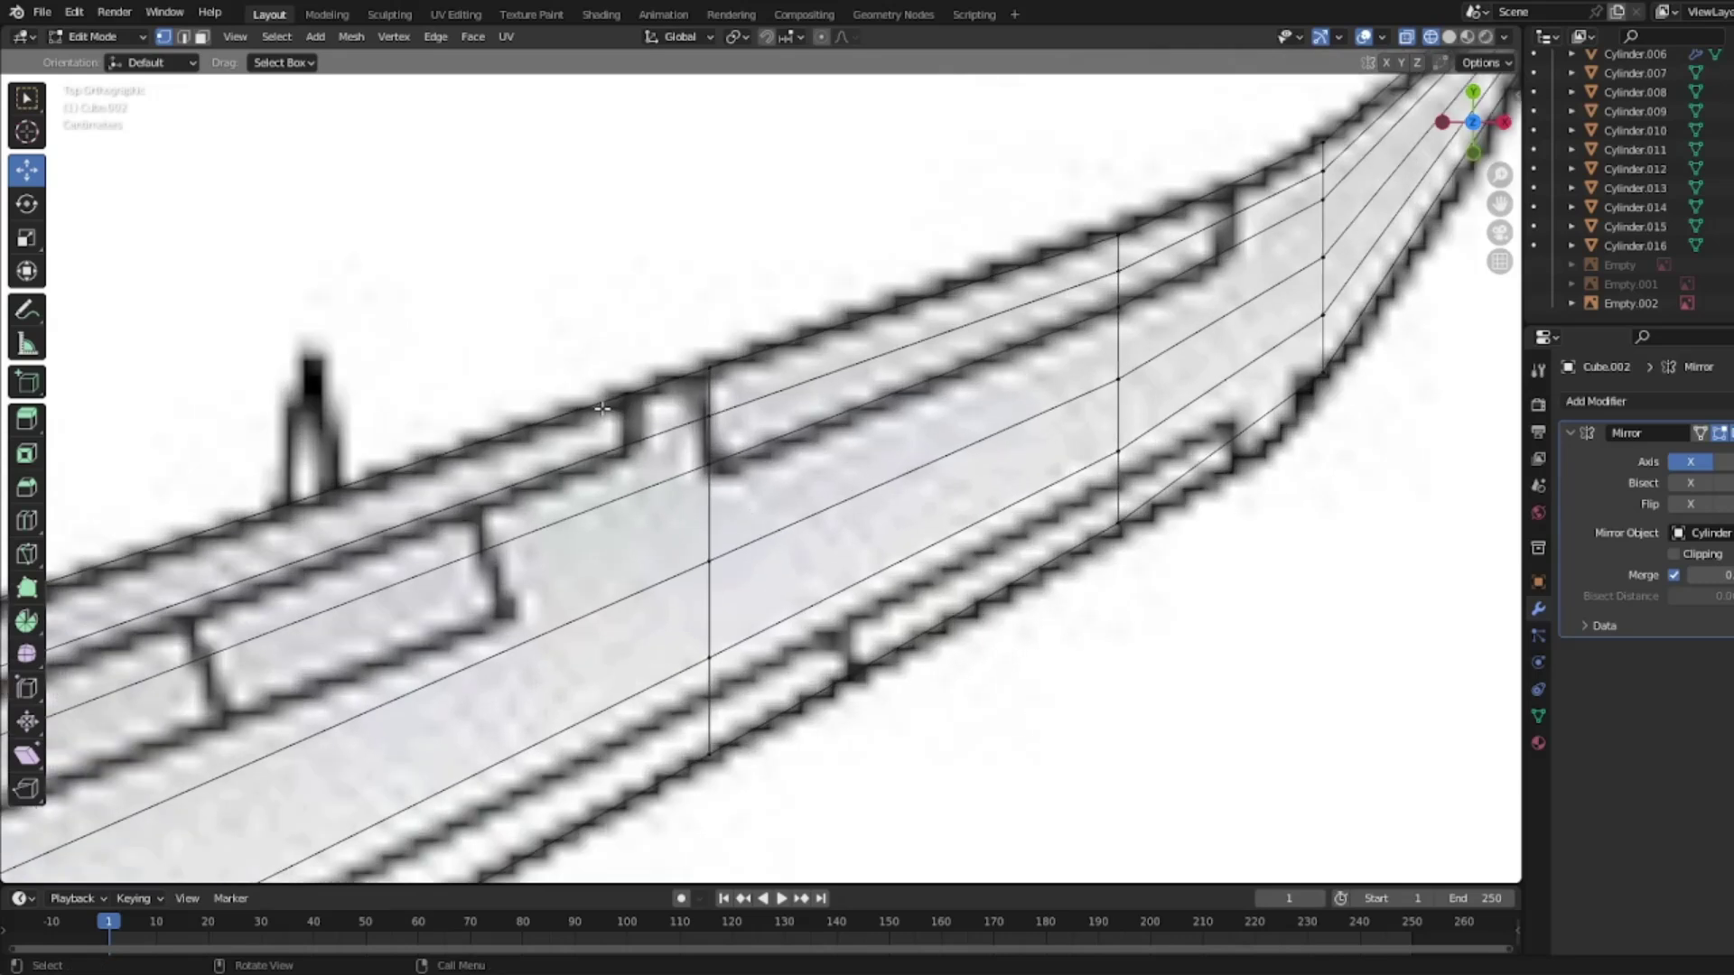
Step: Knife-cut the outboard aileron outline into the wing's trailing edge along the reference image, with cut-through enabled
{"action": "scroll", "coordinate": [776, 320], "scroll_direction": "up", "scroll_amount": 1}
{"action": "scroll", "coordinate": [816, 276], "scroll_direction": "down", "scroll_amount": 1}
{"action": "middle_click_drag", "start_coordinate": [817, 277], "coordinate": [556, 368], "text": "shift"}
{"action": "scroll", "coordinate": [183, 550], "scroll_direction": "up", "scroll_amount": 1}
{"action": "left_click", "coordinate": [27, 553]}
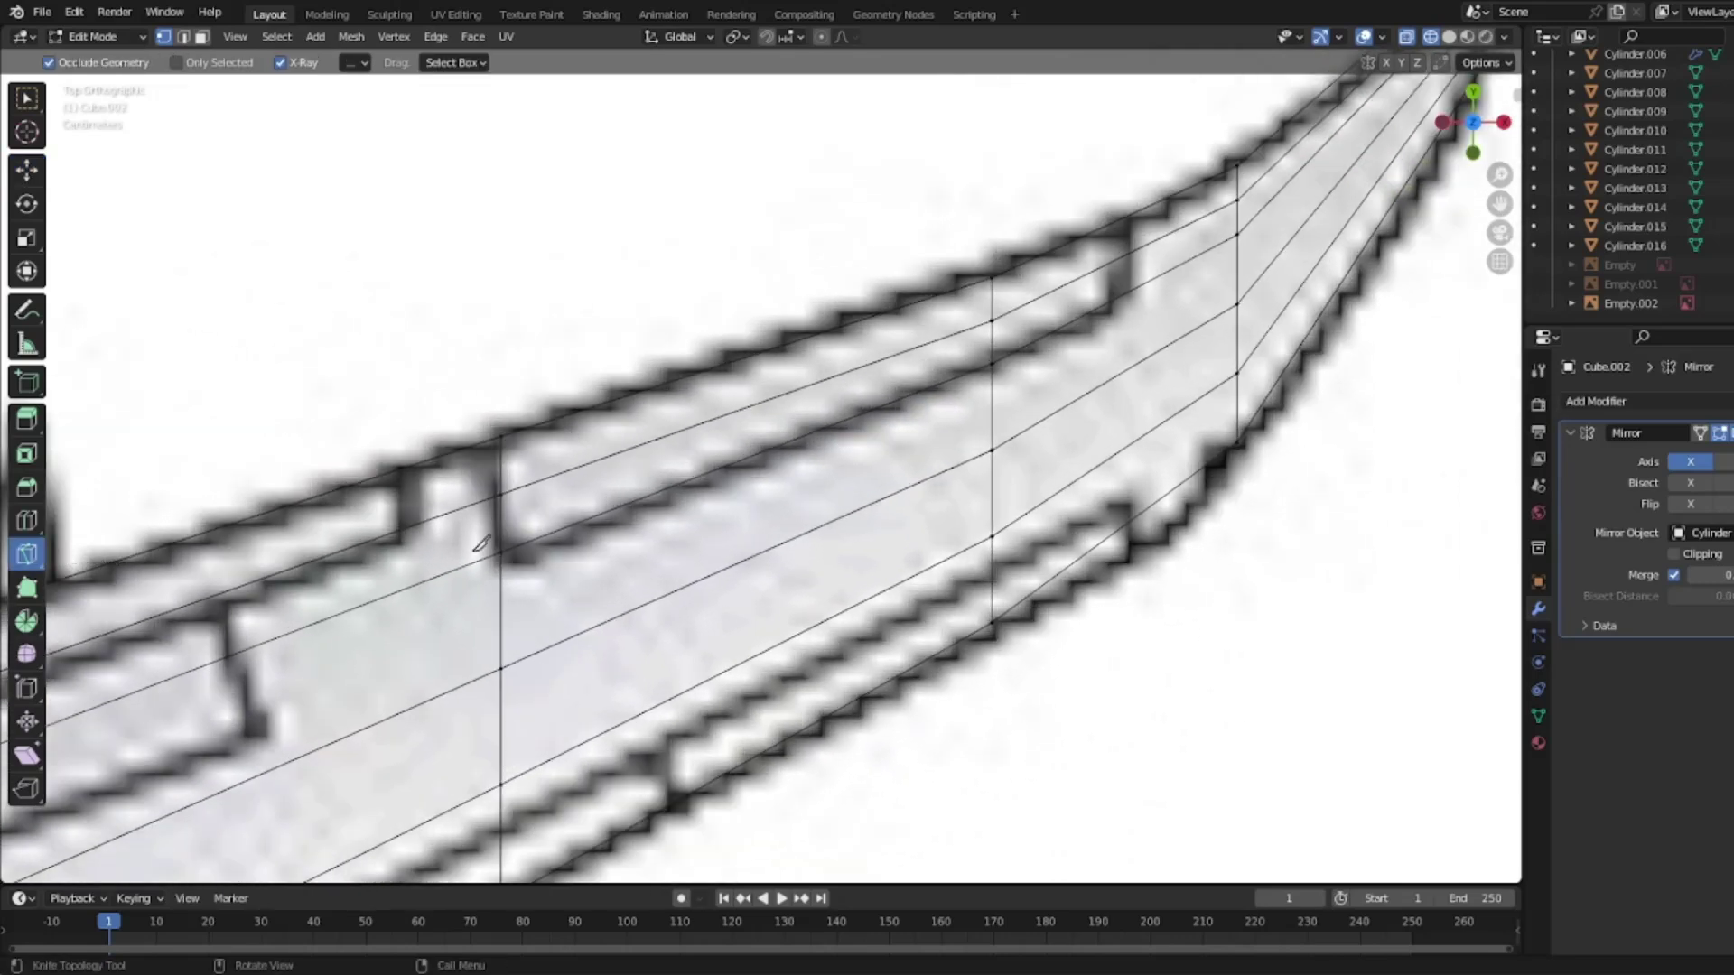
{"action": "left_click", "coordinate": [501, 551]}
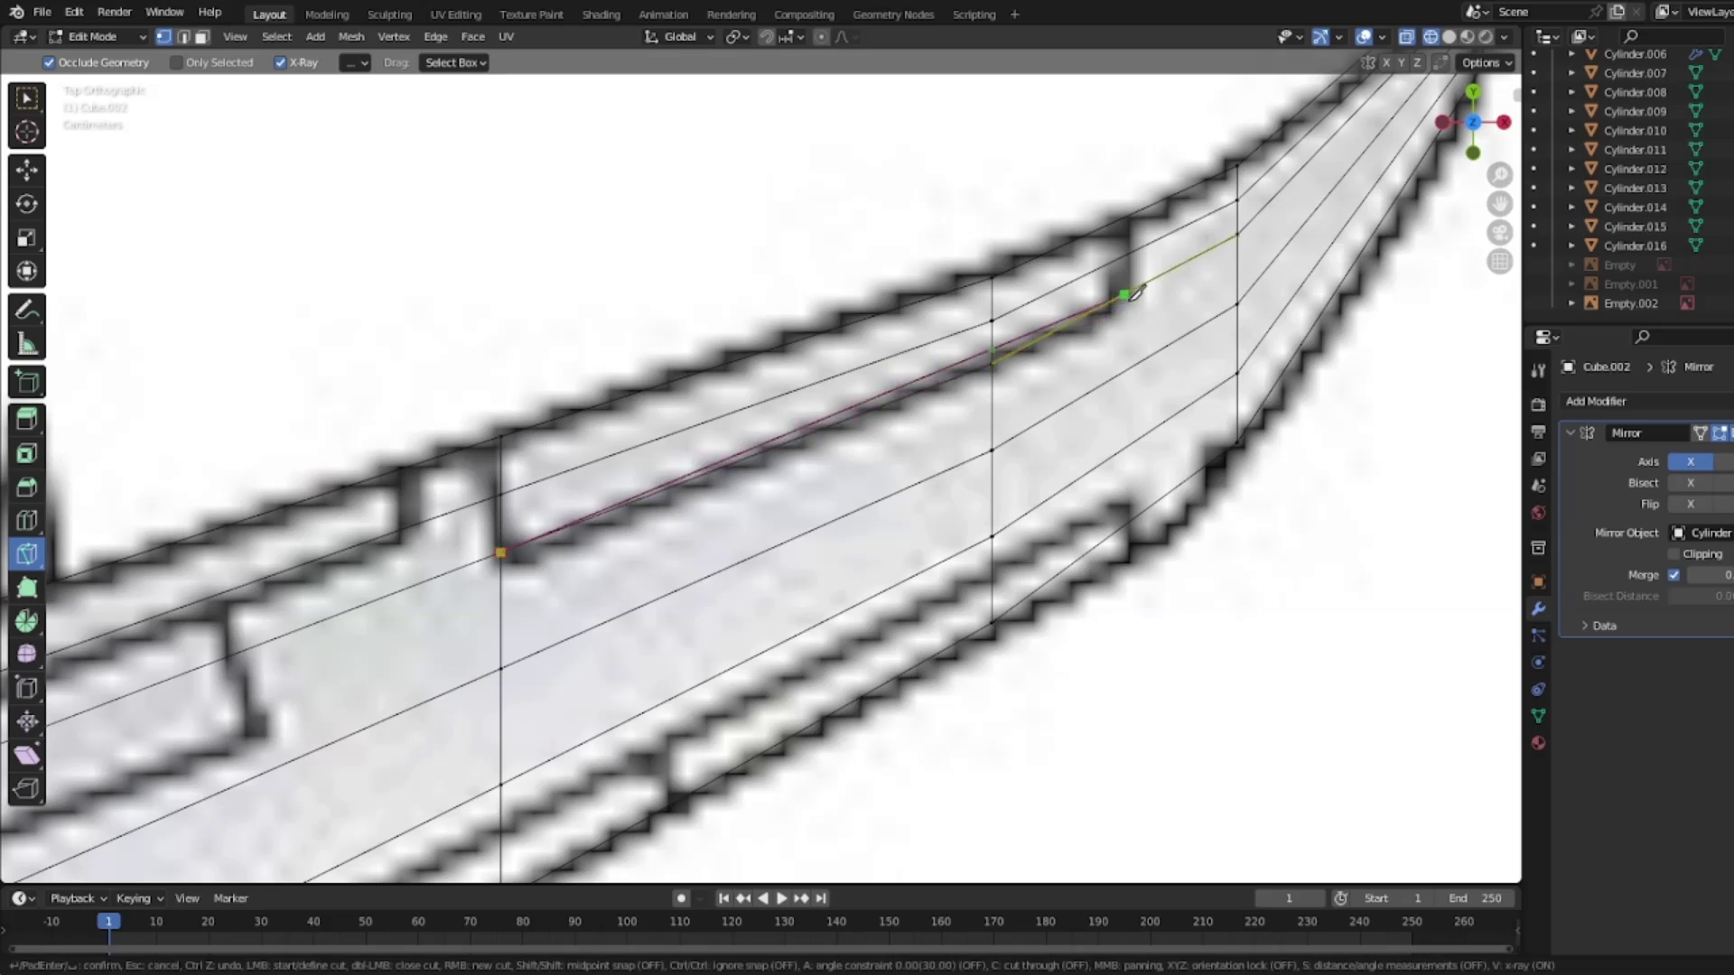
{"action": "key", "text": "c"}
{"action": "left_click", "coordinate": [1124, 294]}
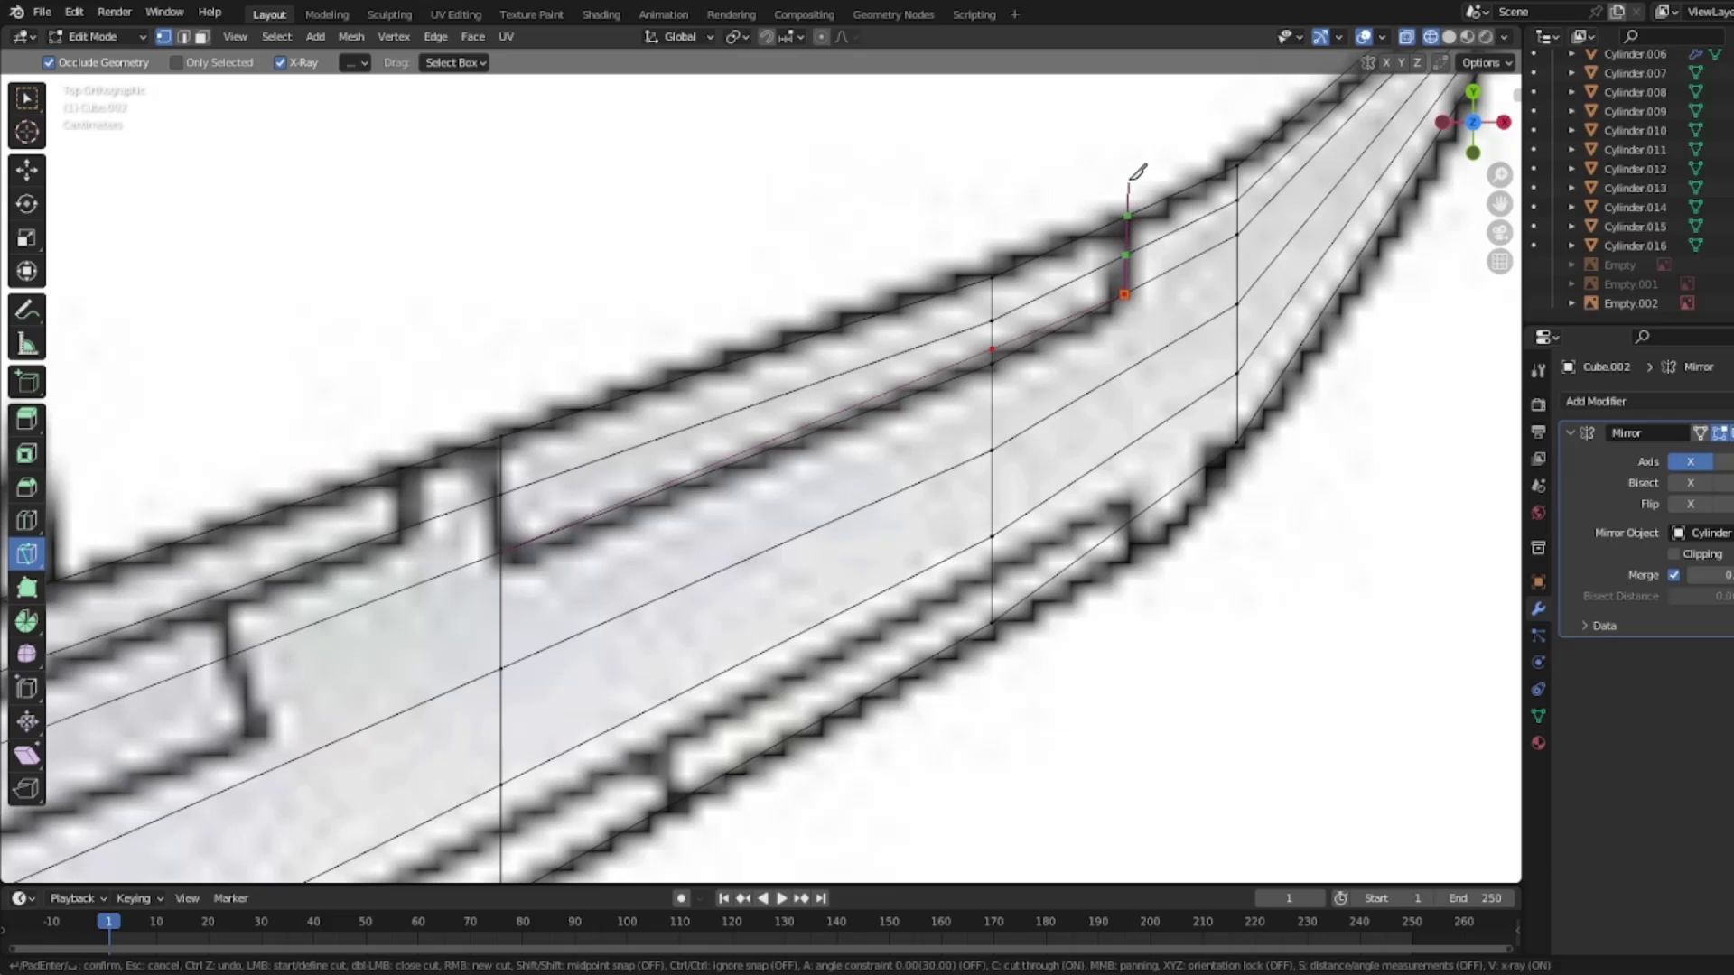
{"action": "key", "text": "Return"}
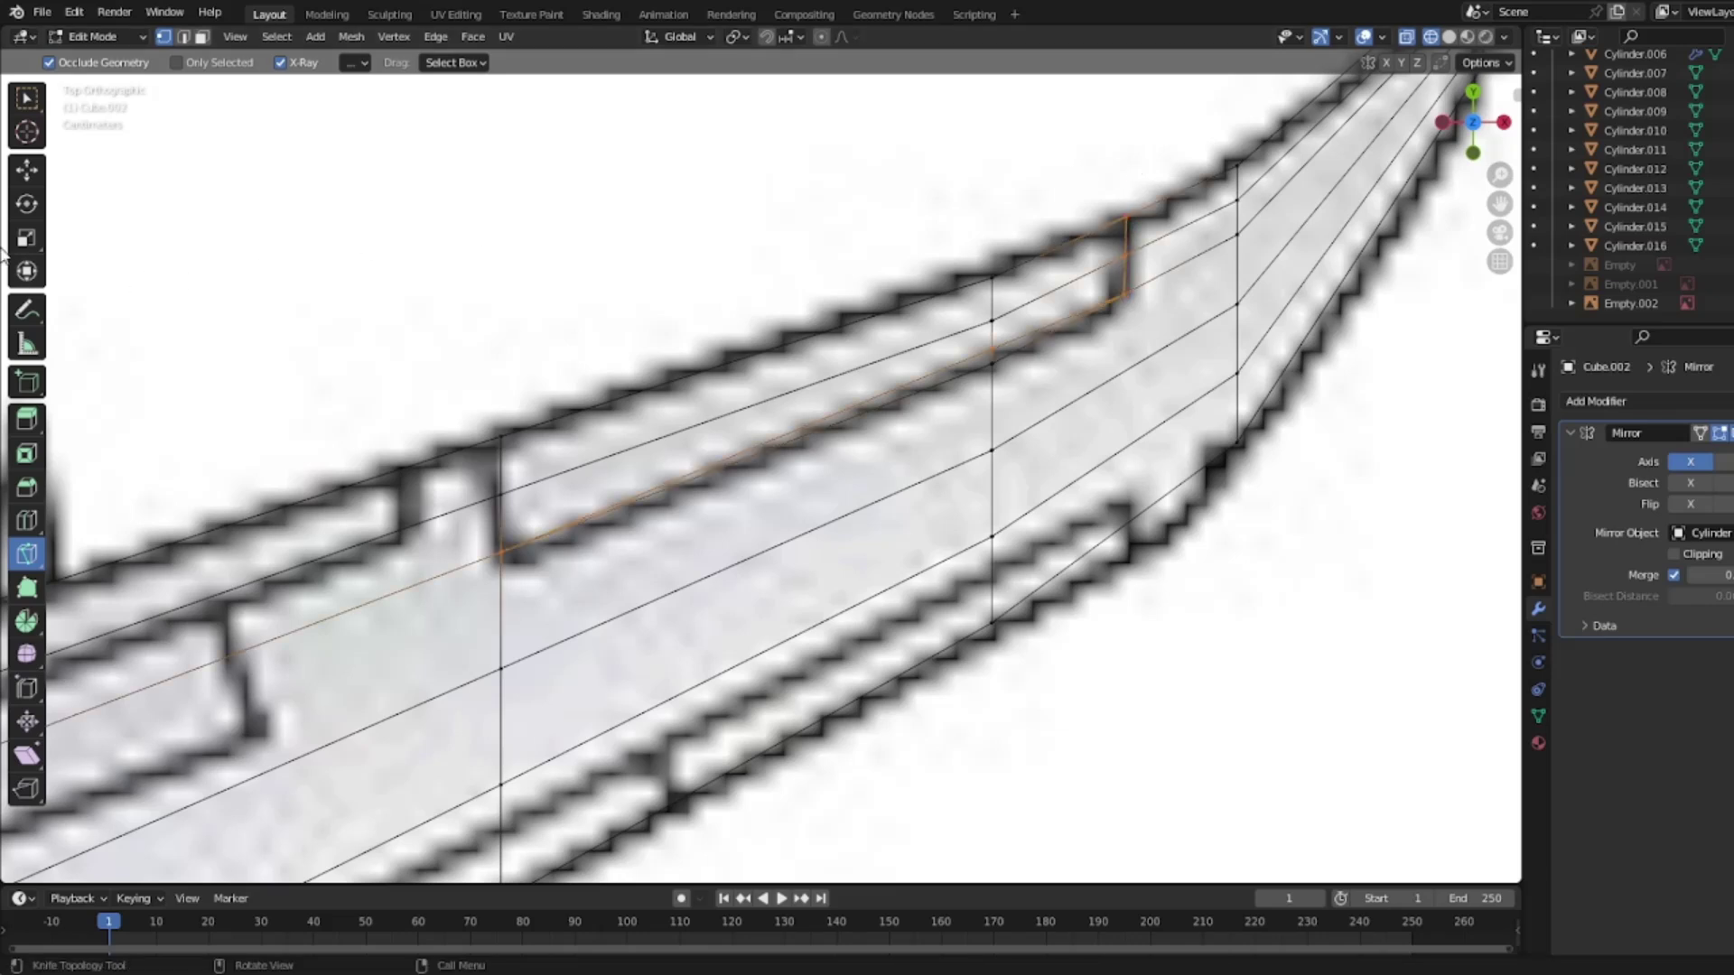
Step: Select all the aileron geometry enclosed by the cut and split it from the wing mesh
{"action": "left_click", "coordinate": [26, 169]}
{"action": "left_click", "coordinate": [491, 458], "text": "shift"}
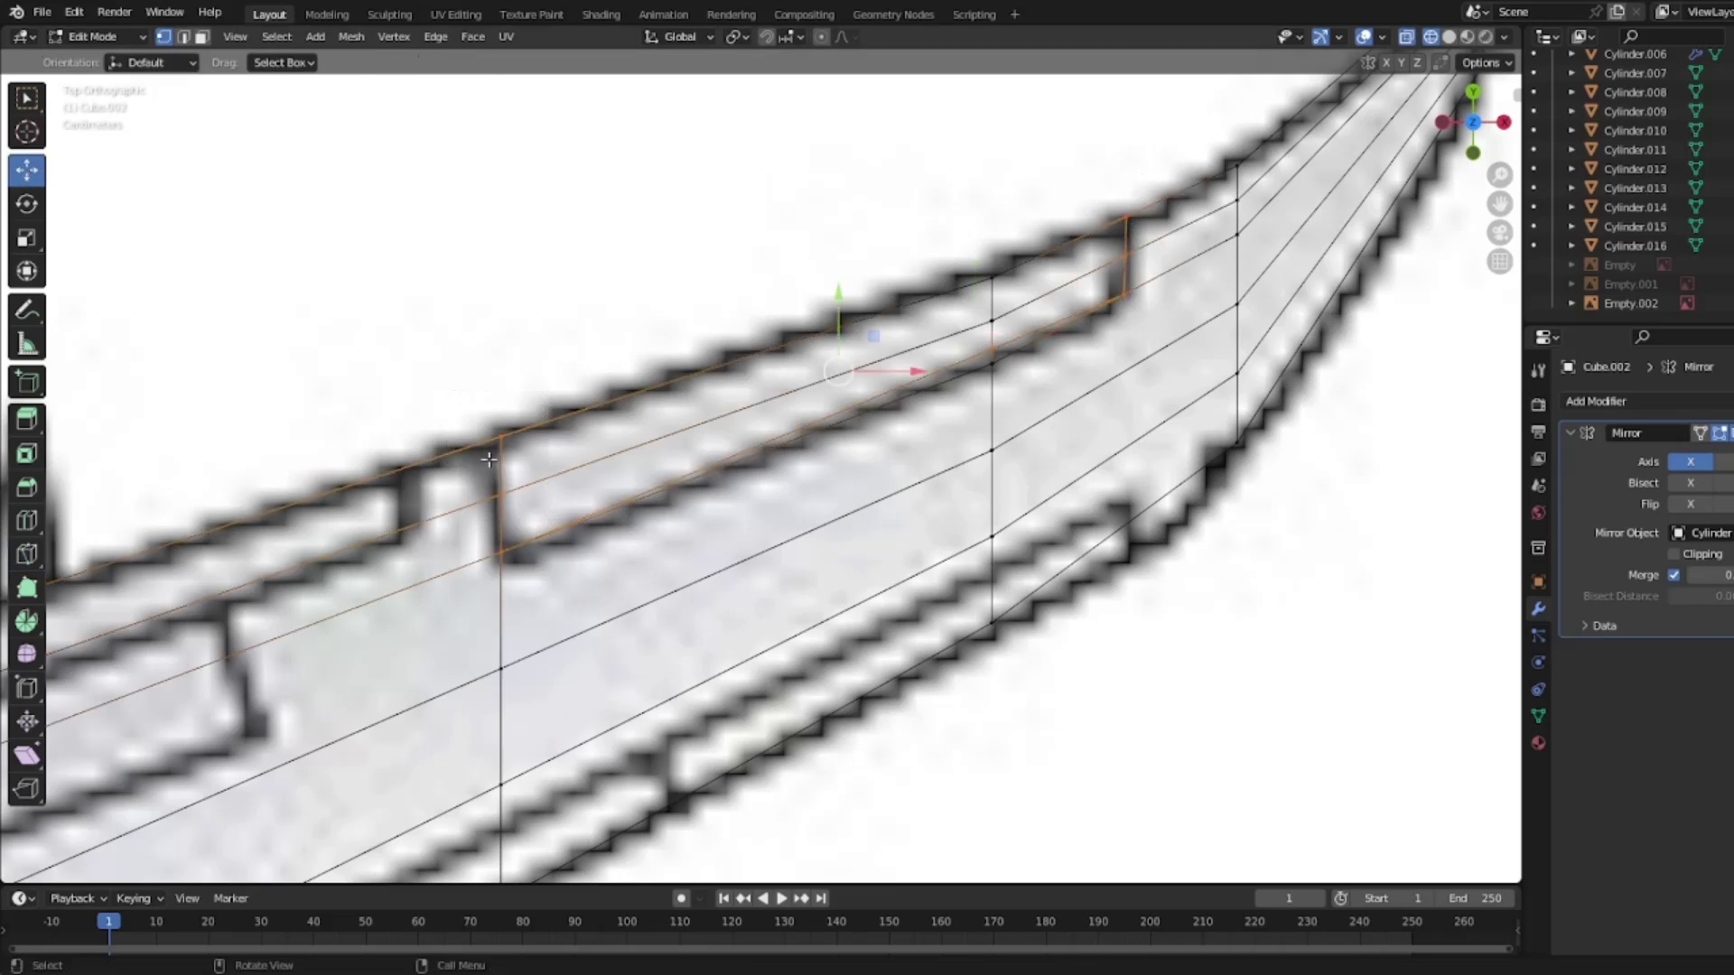
{"action": "left_click_drag", "start_coordinate": [966, 257], "coordinate": [1016, 352], "text": "shift"}
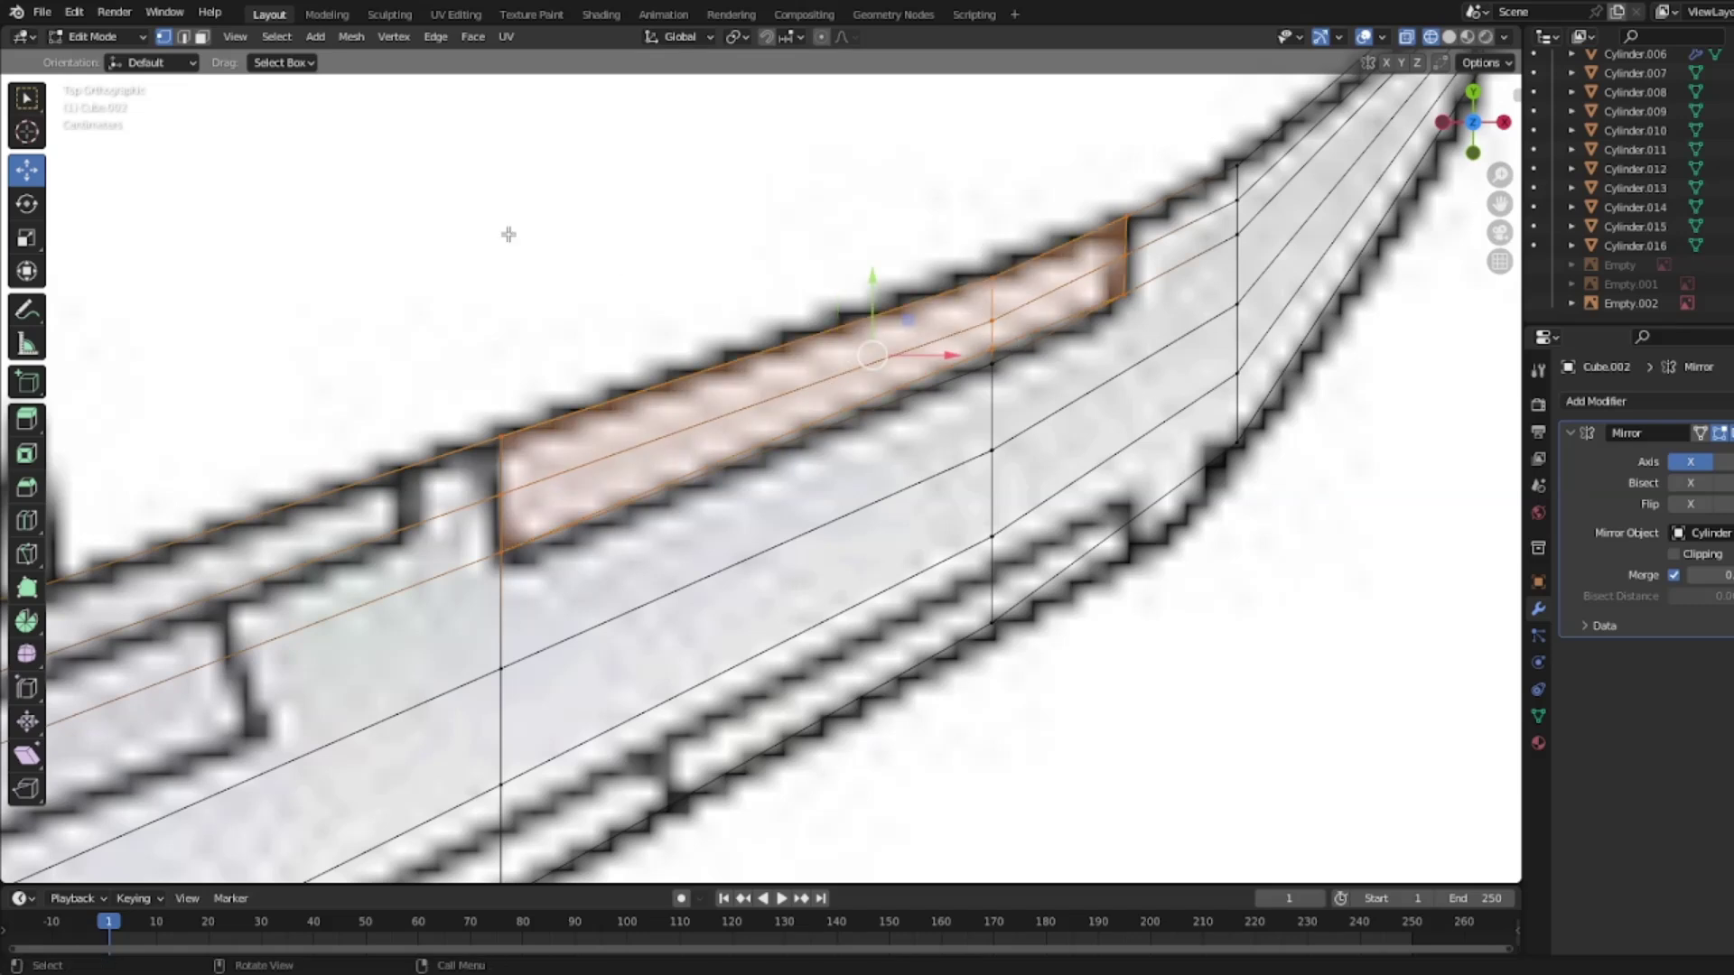
{"action": "right_click", "coordinate": [616, 384]}
{"action": "left_click", "coordinate": [632, 742]}
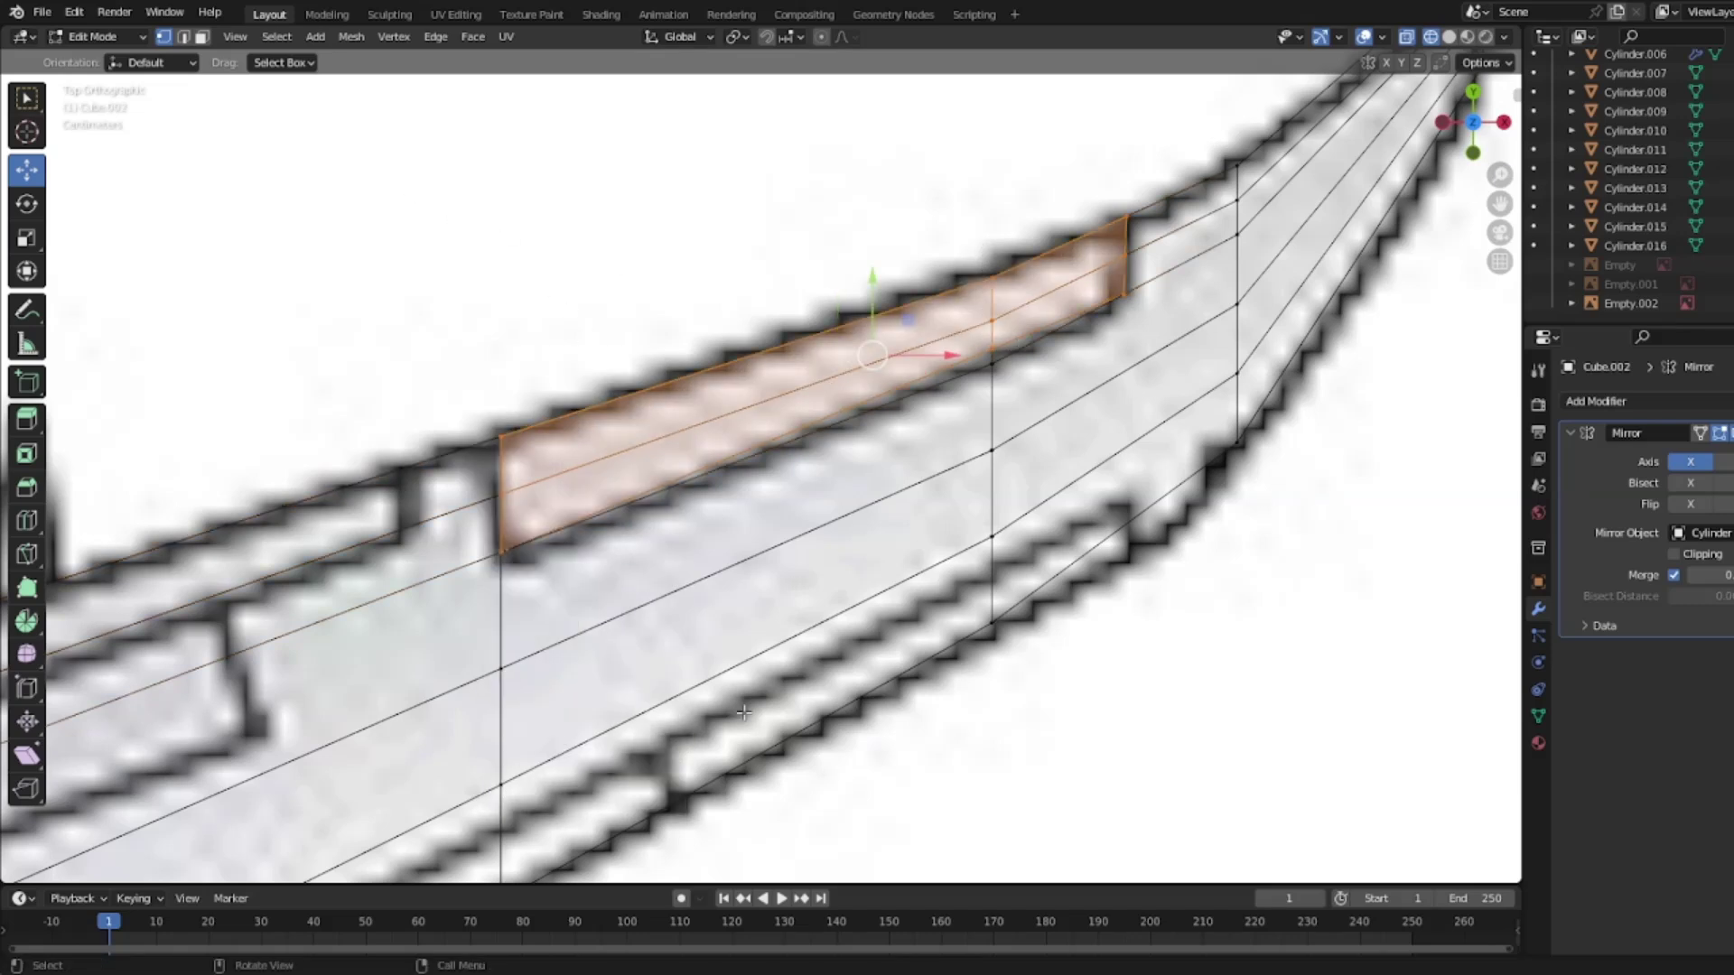
Step: Separate the selected aileron faces into their own object and return to Object Mode
{"action": "right_click", "coordinate": [598, 467]}
{"action": "mouse_move", "coordinate": [597, 468]}
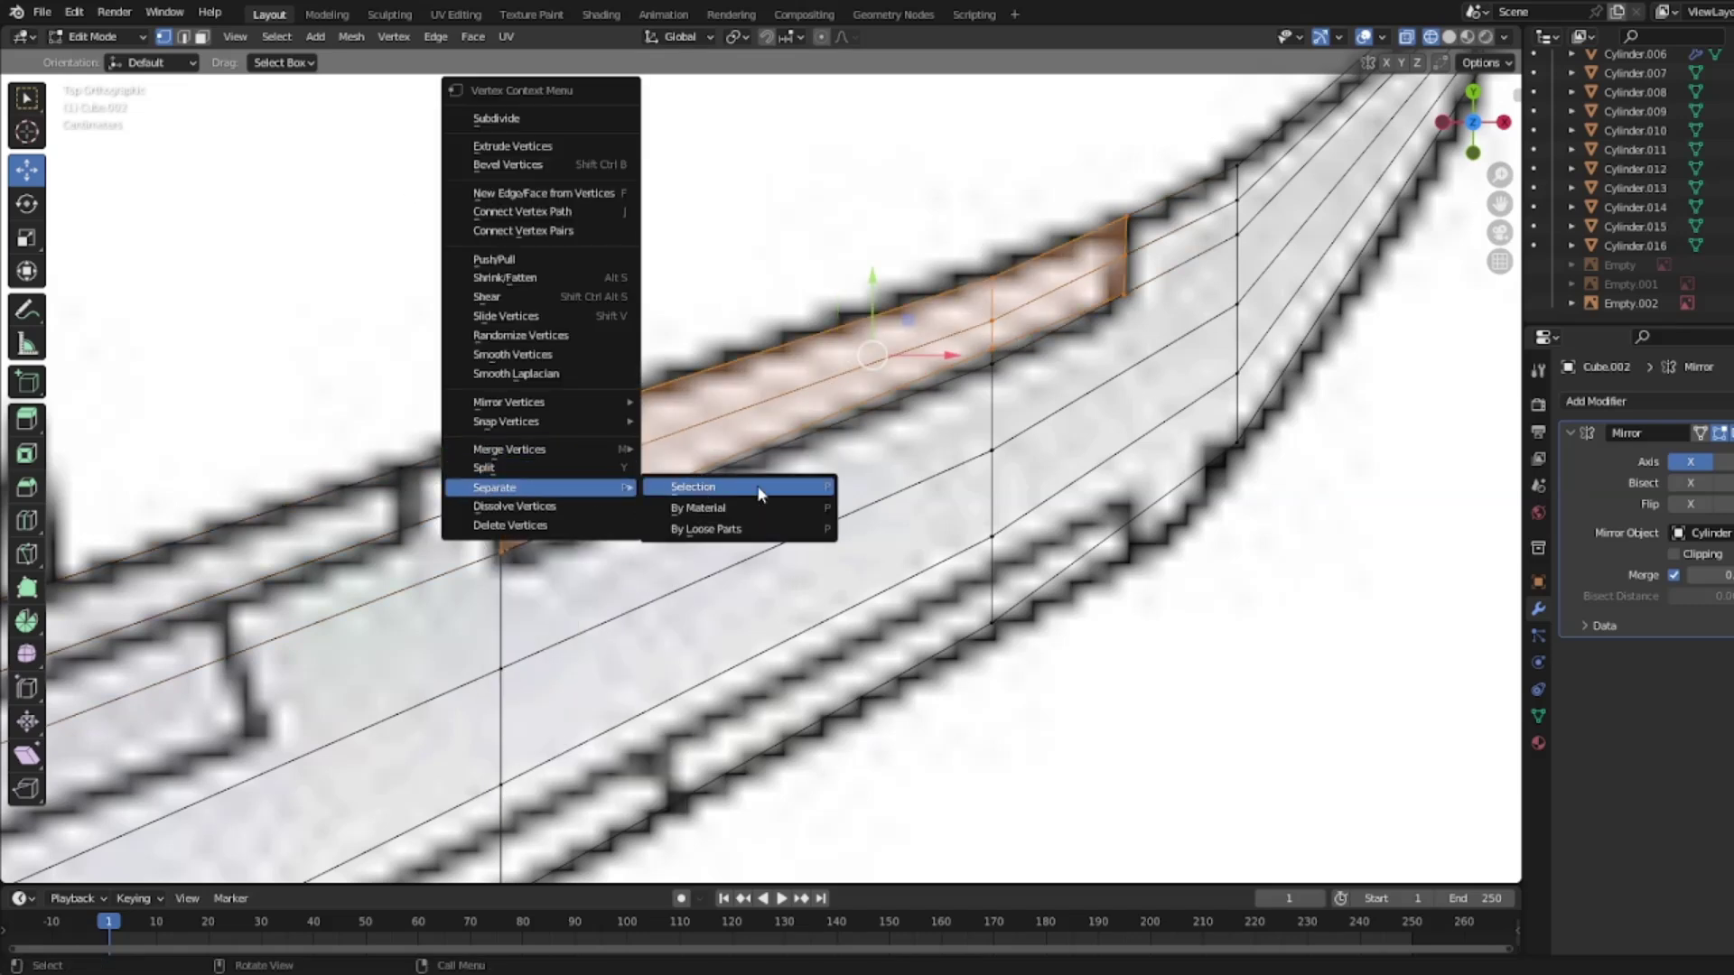
{"action": "left_click", "coordinate": [706, 486]}
{"action": "right_click", "coordinate": [621, 436]}
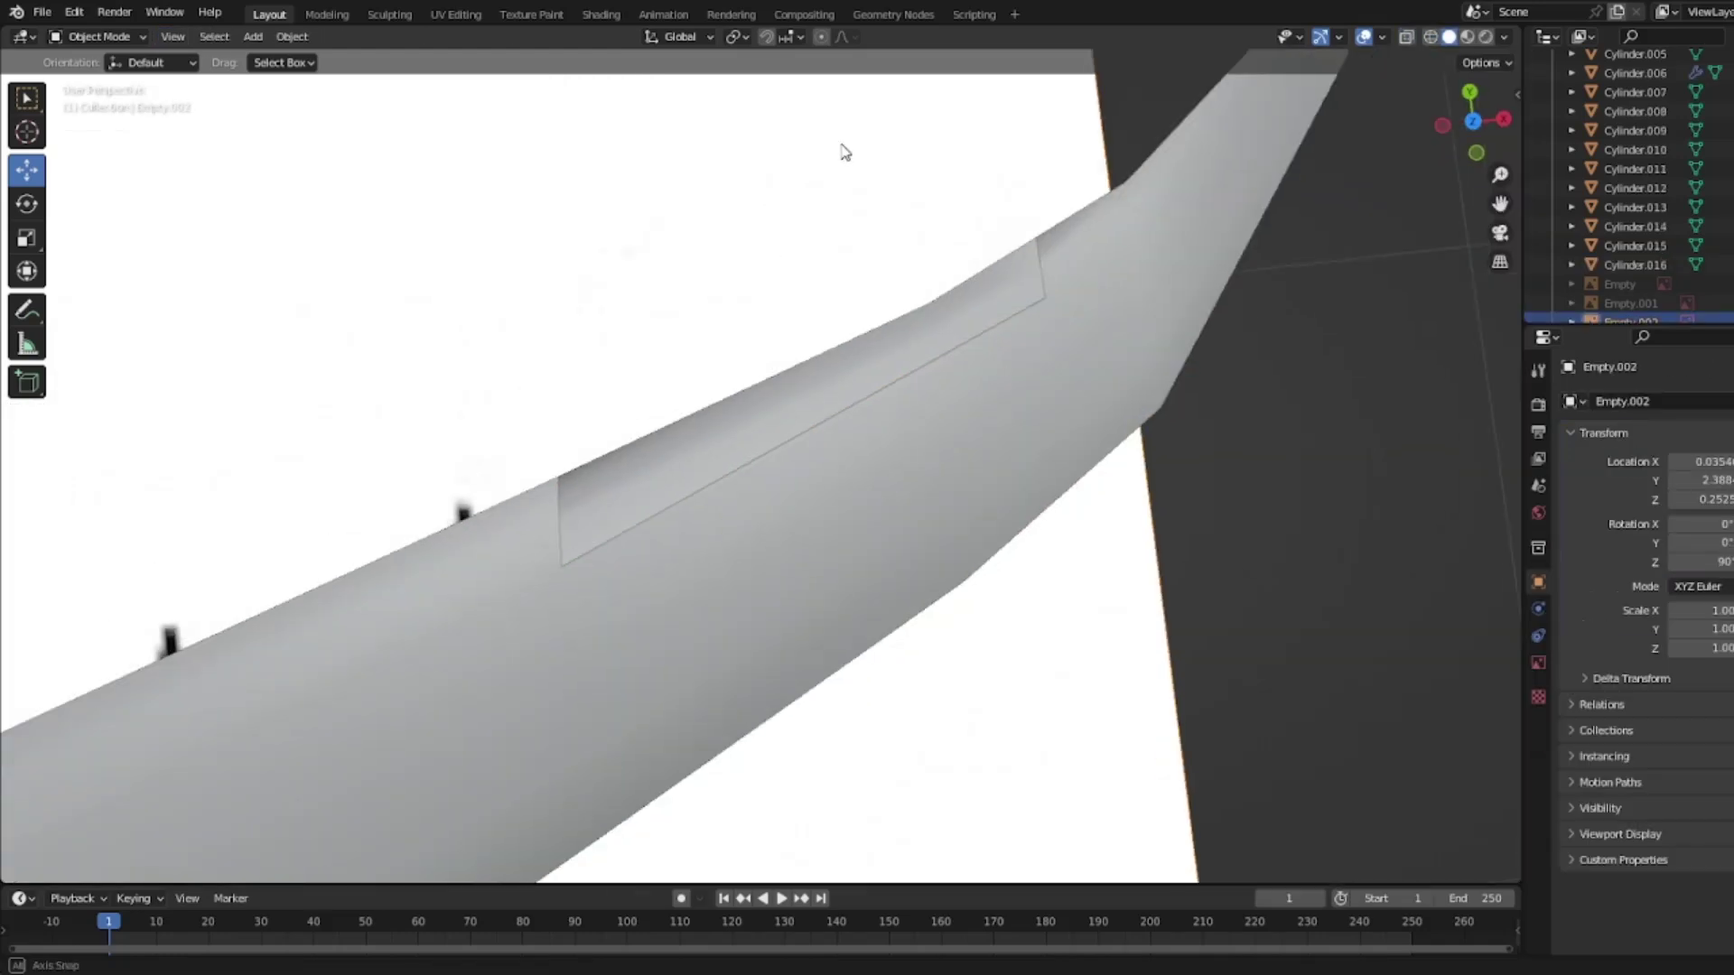
{"action": "middle_click_drag", "start_coordinate": [844, 147], "coordinate": [1065, 856]}
{"action": "middle_click_drag", "start_coordinate": [924, 870], "coordinate": [961, 640]}
{"action": "left_click", "coordinate": [864, 687]}
{"action": "middle_click_drag", "start_coordinate": [864, 686], "coordinate": [794, 611]}
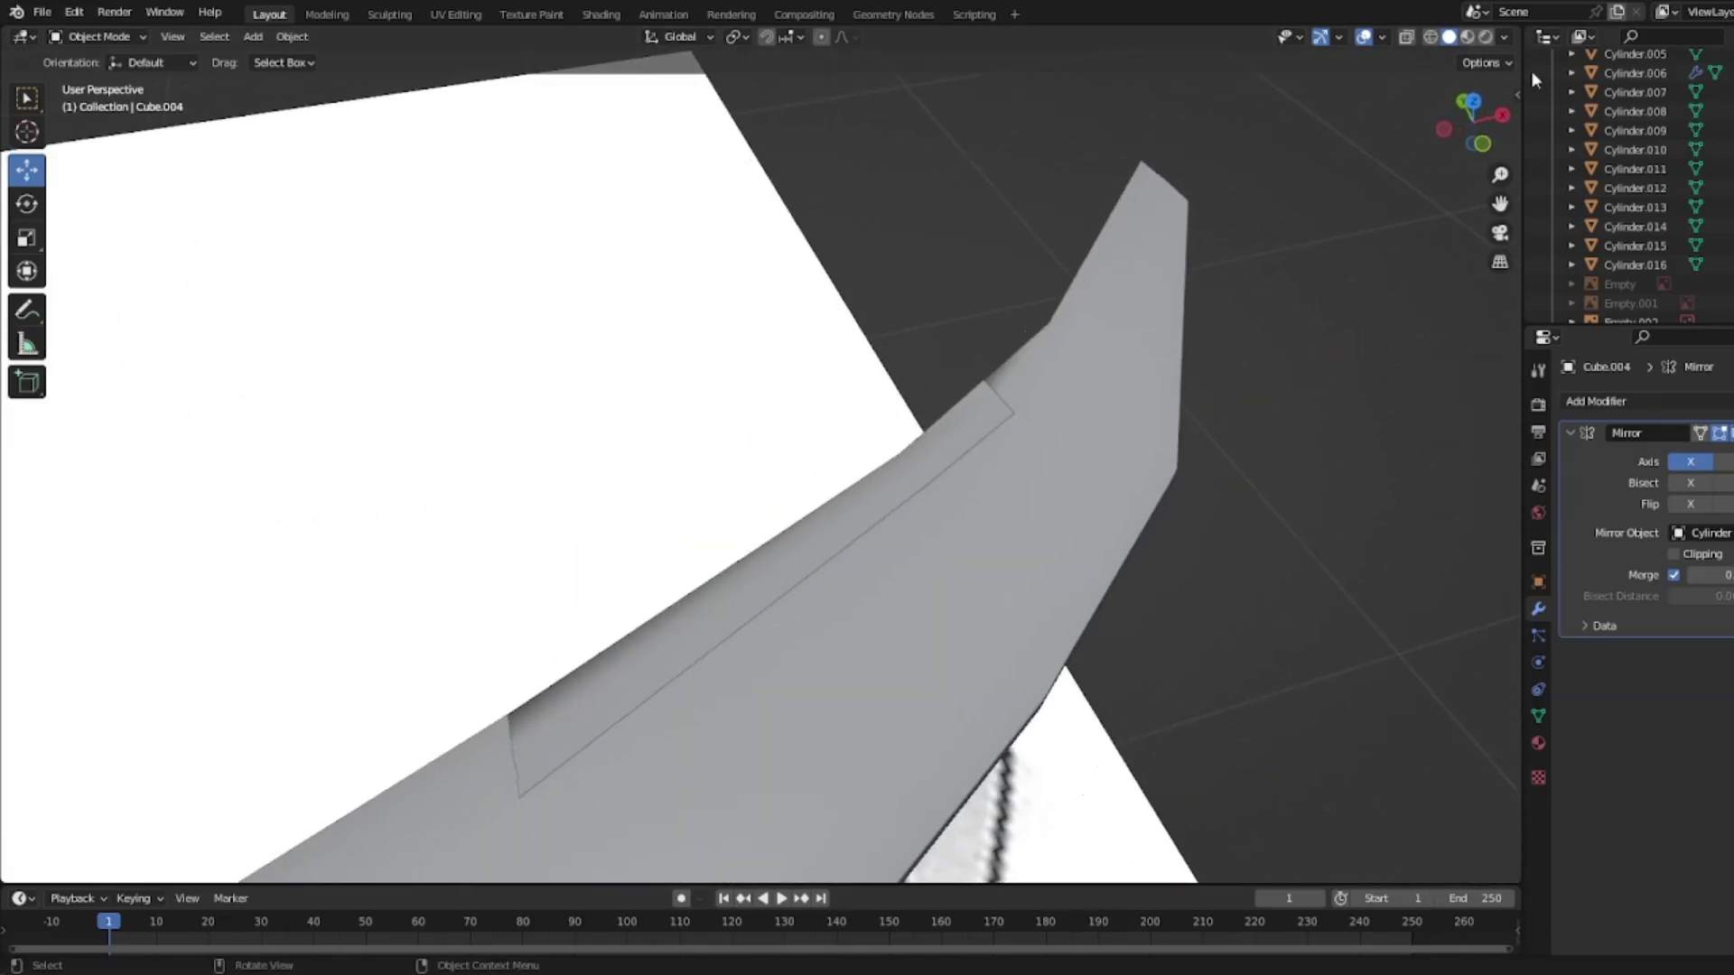
{"action": "left_click", "coordinate": [1473, 100]}
{"action": "left_click", "coordinate": [823, 547]}
{"action": "key", "text": "Tab"}
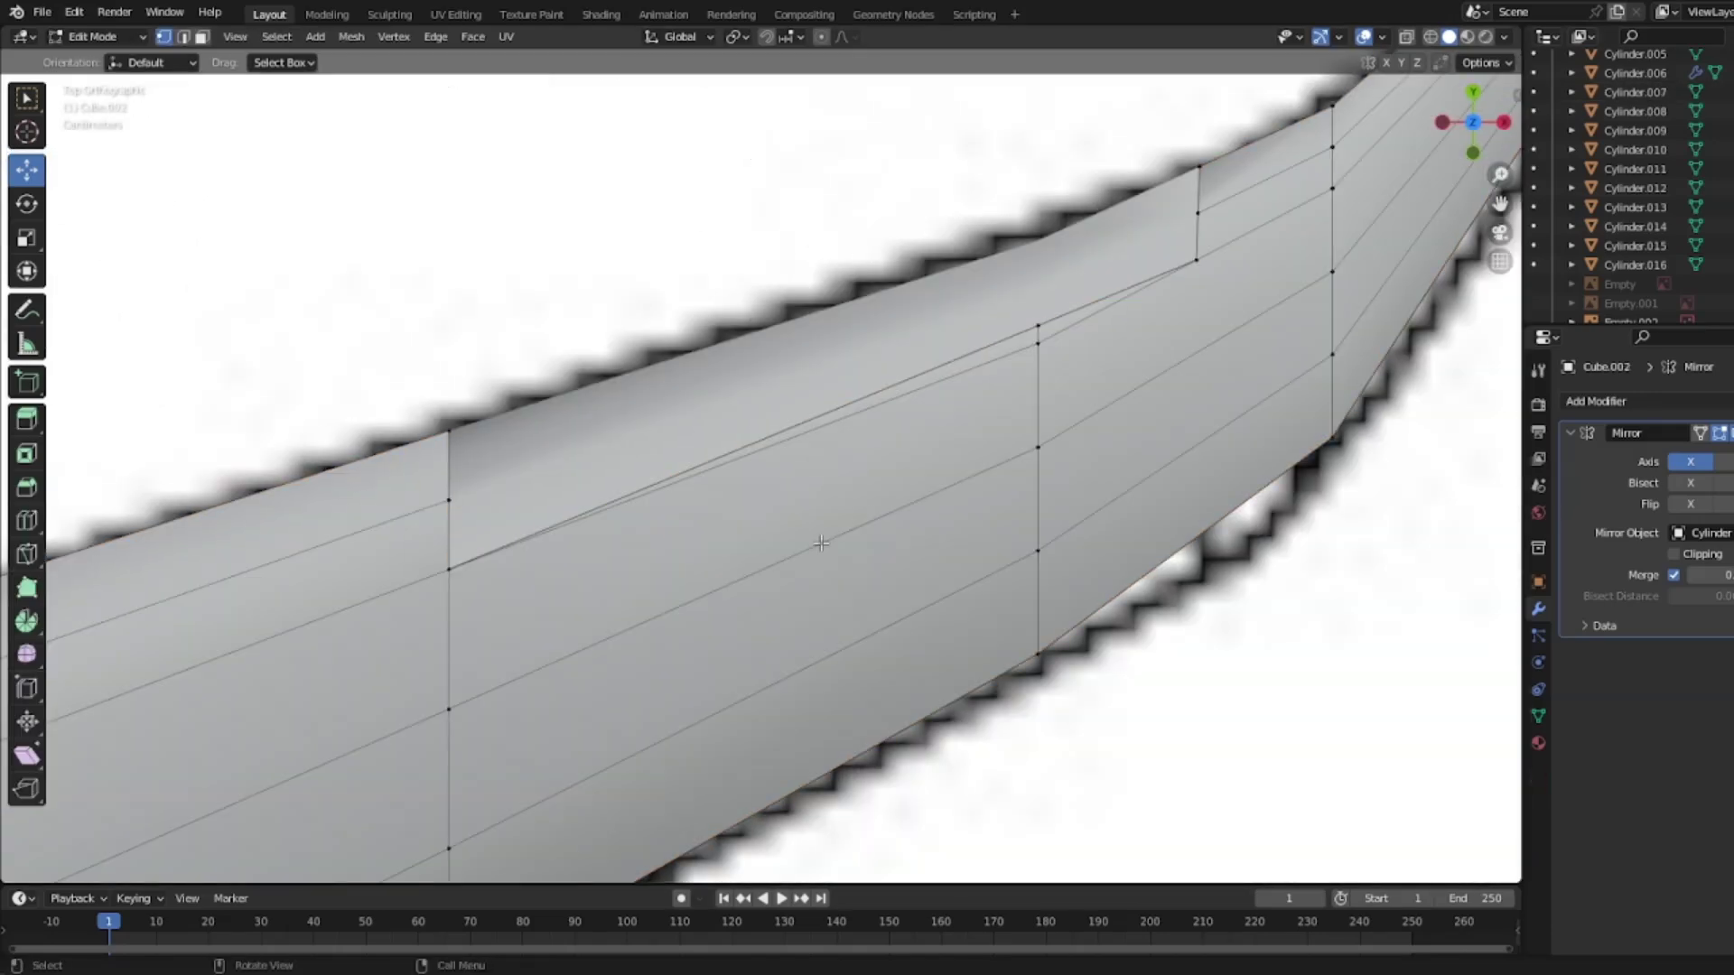
{"action": "left_click", "coordinate": [25, 555]}
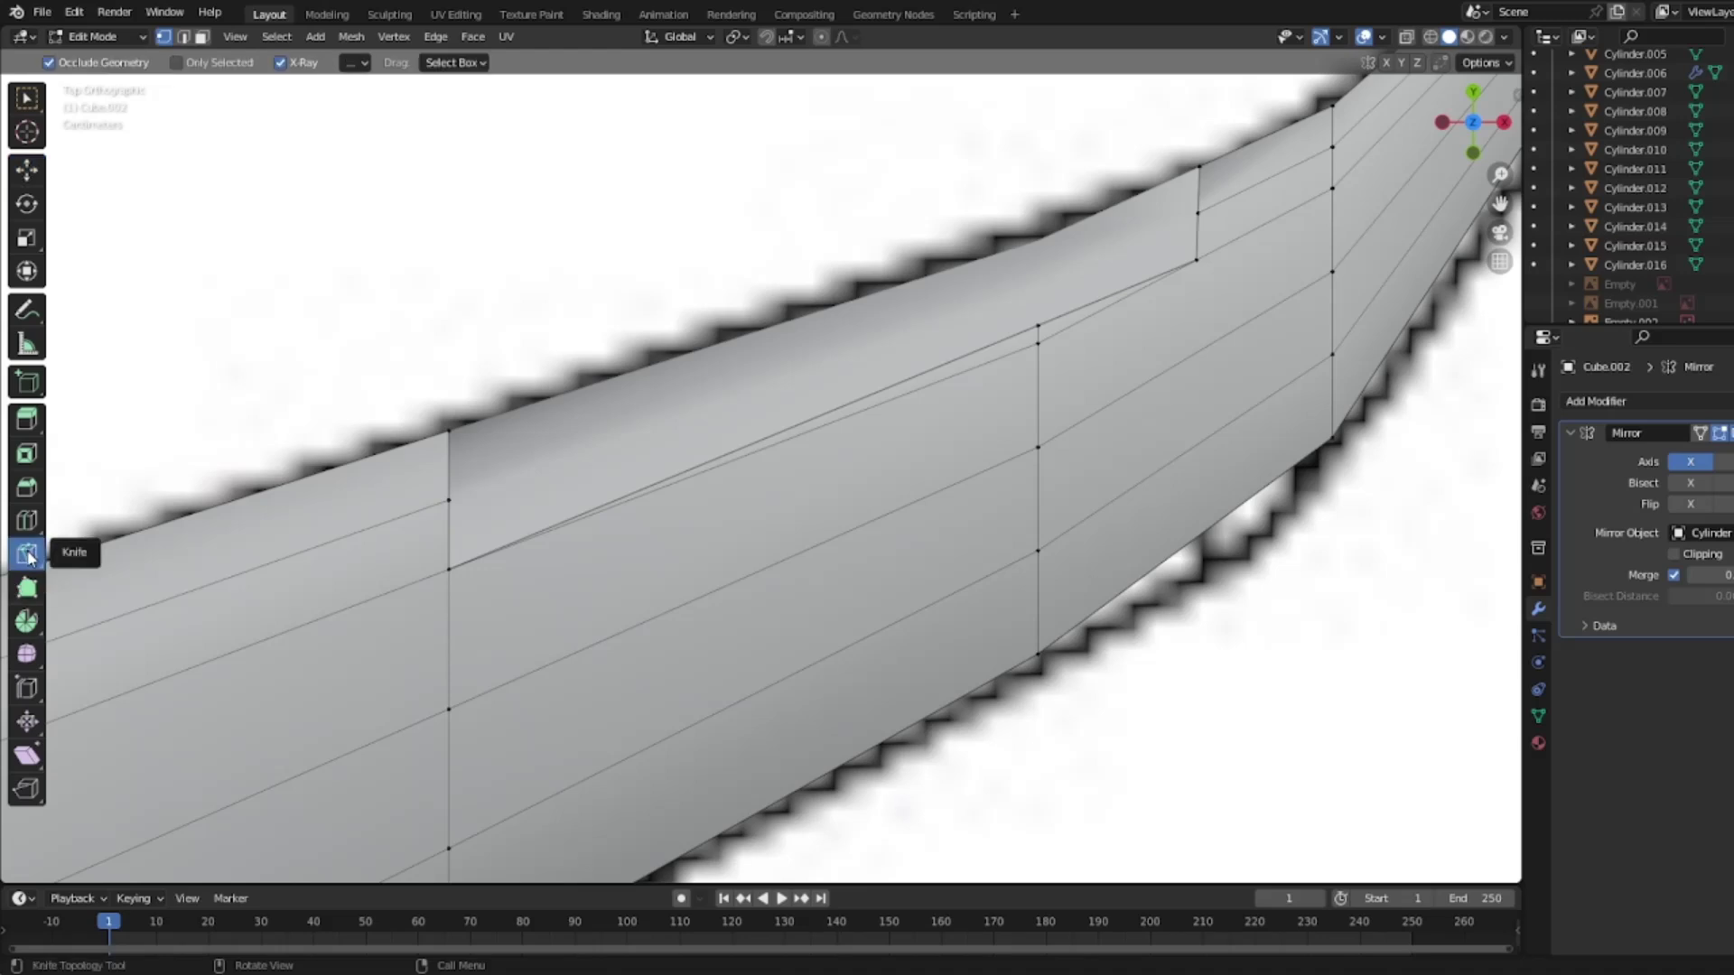
{"action": "left_click", "coordinate": [647, 597]}
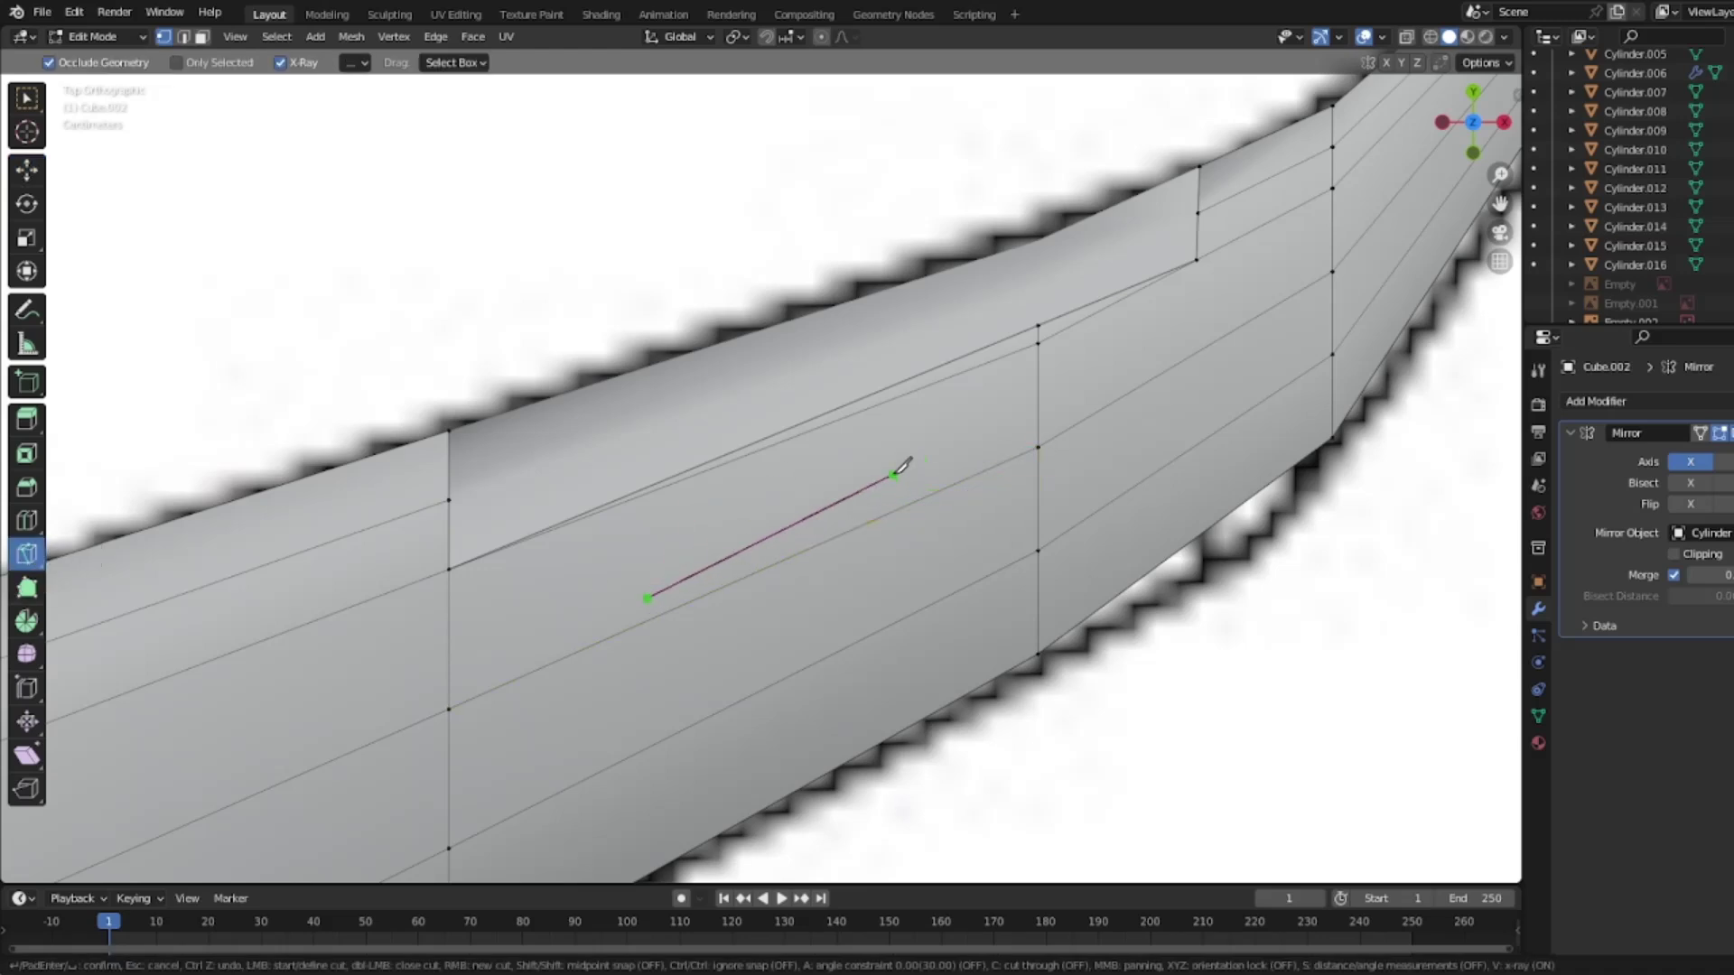
{"action": "key", "text": "c"}
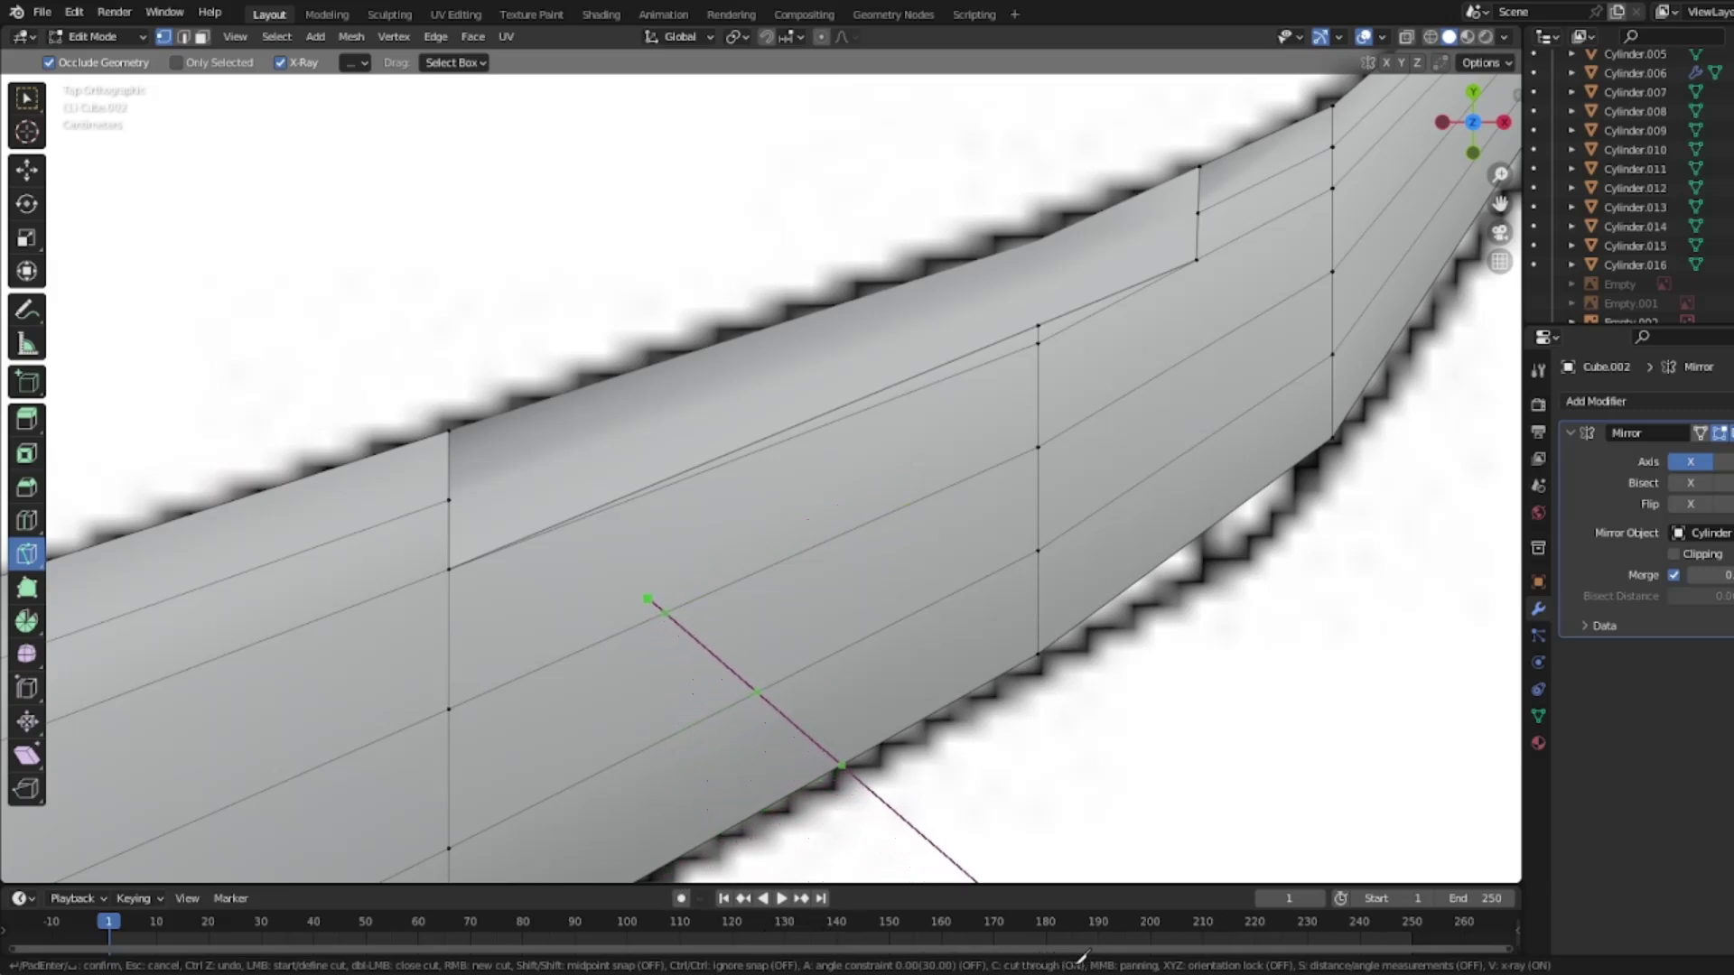
{"action": "middle_click_drag", "start_coordinate": [949, 526], "coordinate": [909, 291]}
{"action": "key", "text": "ctrl+z"}
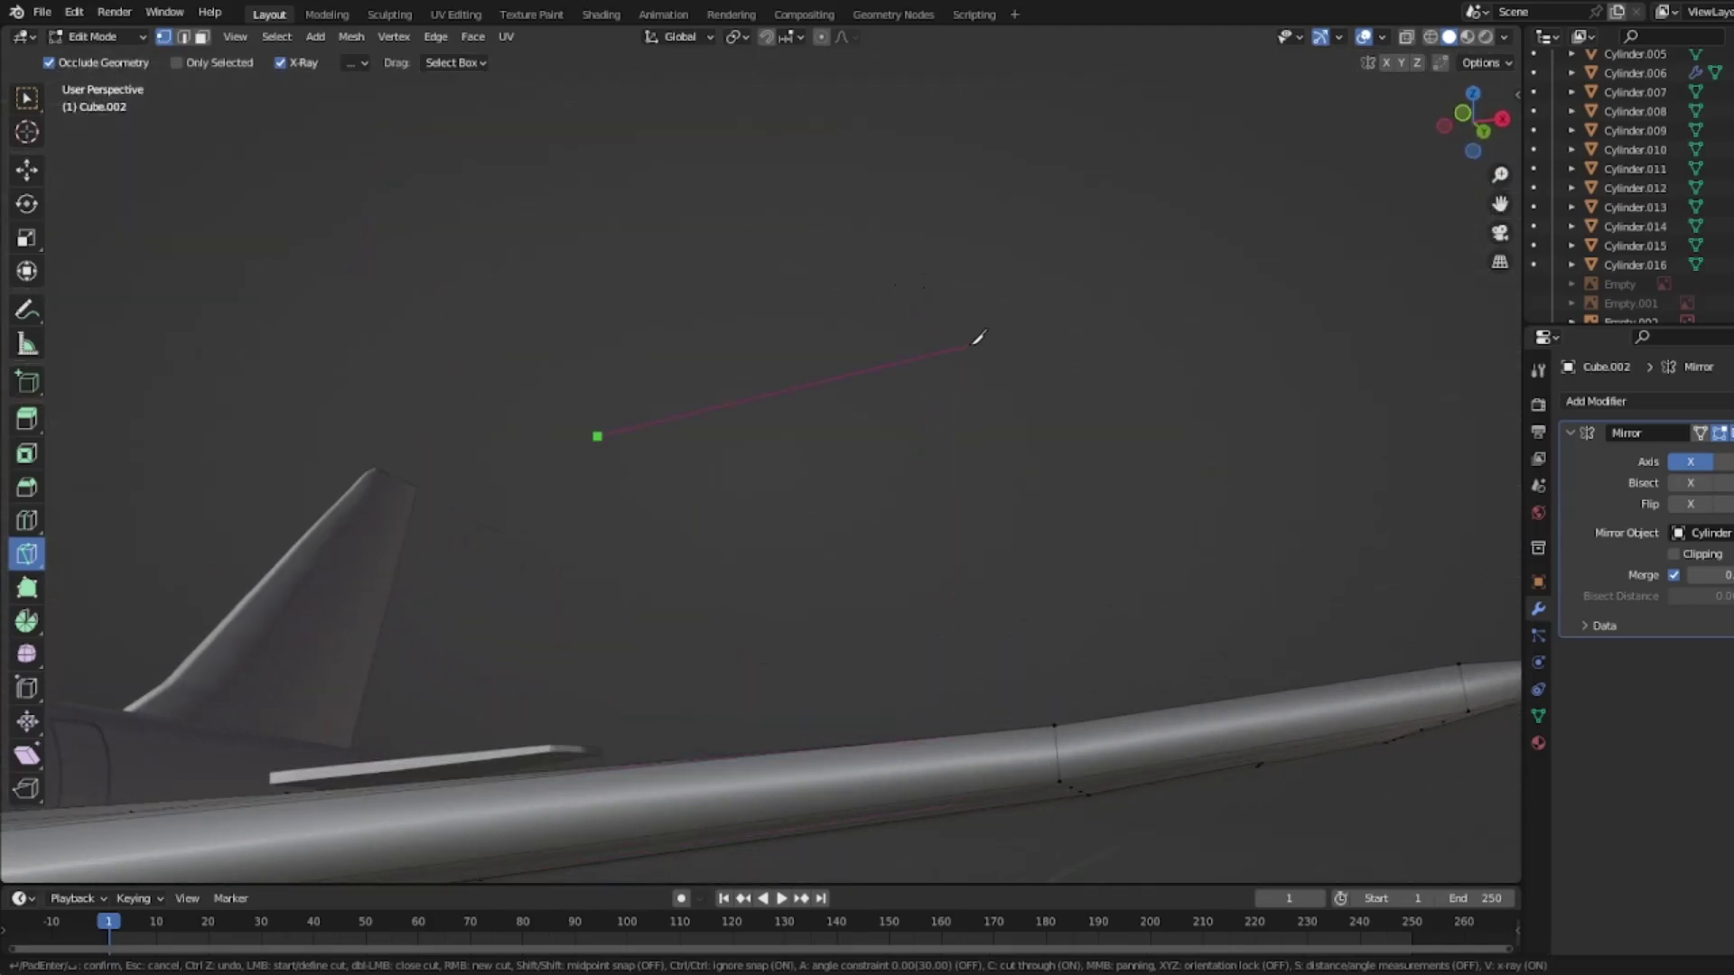
{"action": "key", "text": "Return"}
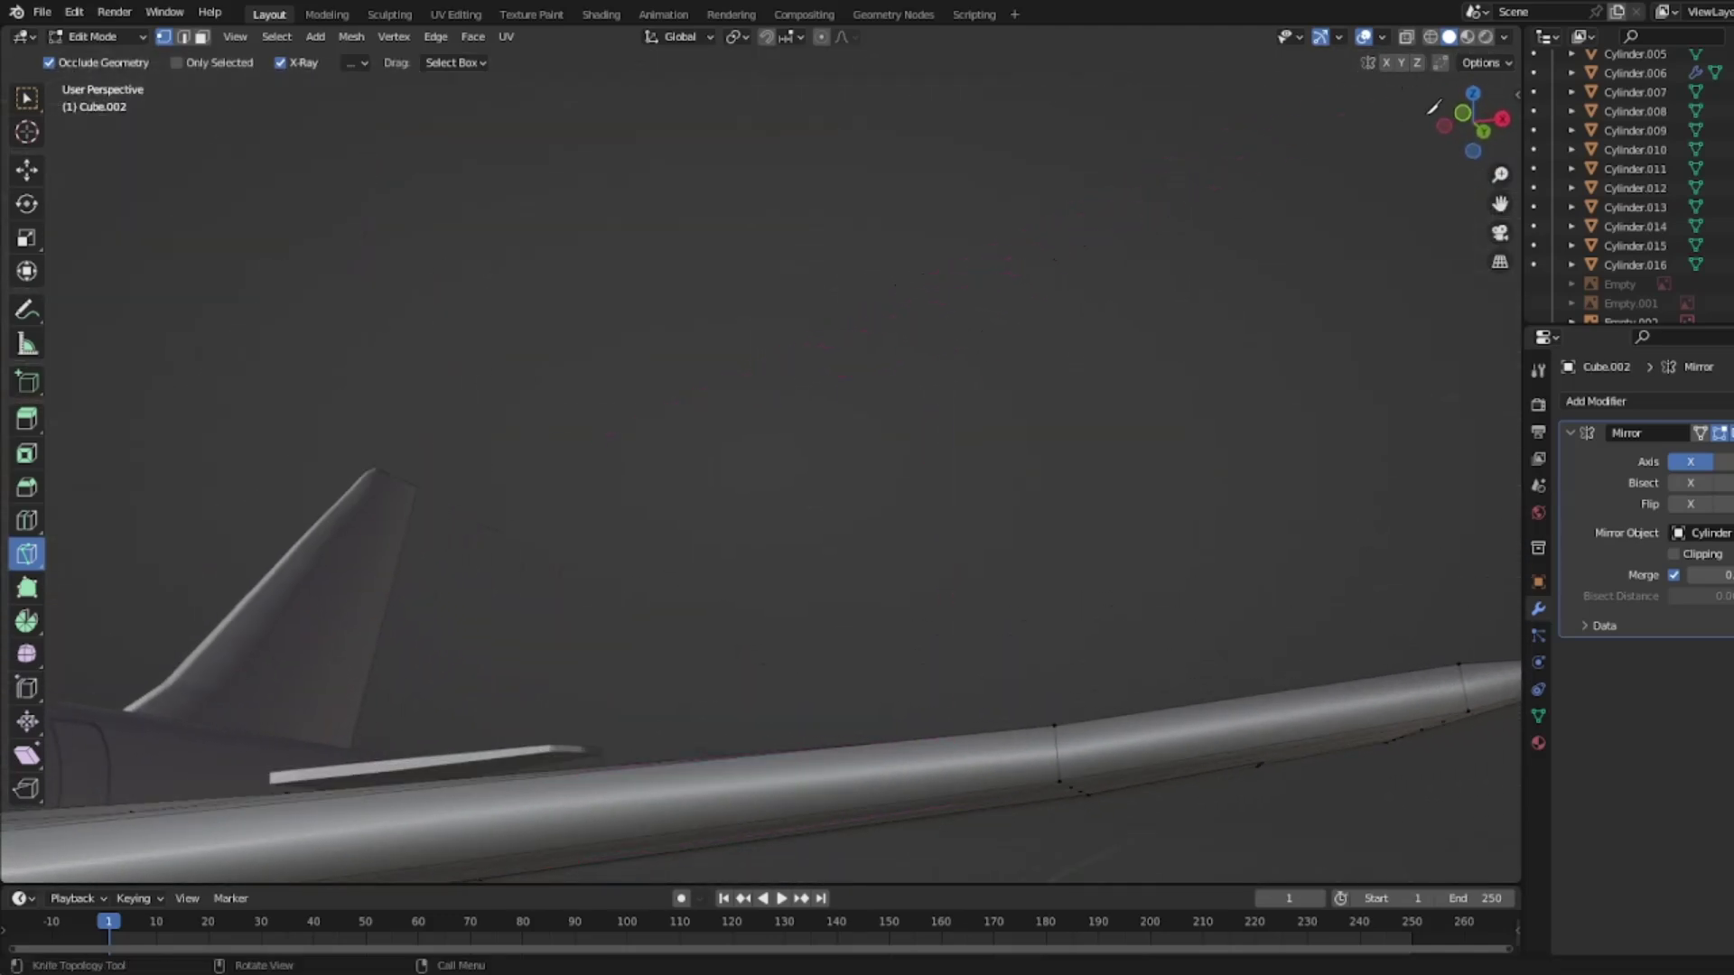
Step: Examine the separated aileron against the reference image from above and its fit in the wing from behind
{"action": "left_click", "coordinate": [1473, 94]}
{"action": "scroll", "coordinate": [767, 517], "scroll_direction": "down", "scroll_amount": 3}
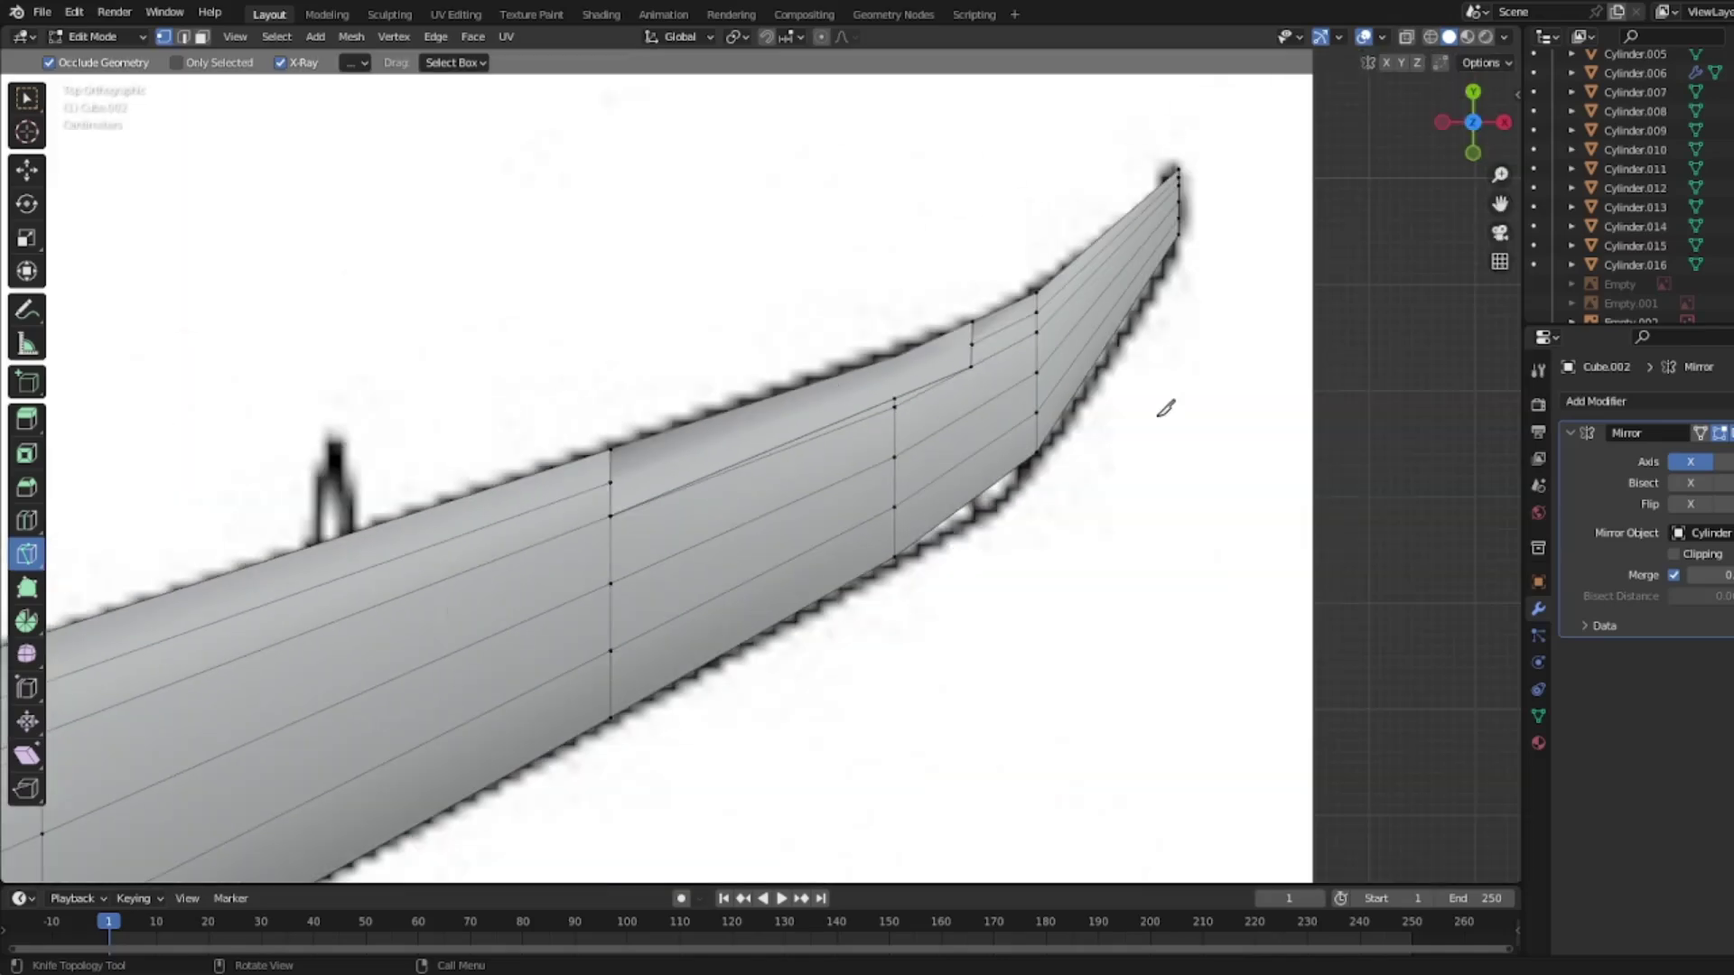
{"action": "middle_click_drag", "start_coordinate": [543, 469], "coordinate": [759, 472], "text": "shift"}
{"action": "key", "text": "z"}
{"action": "left_click", "coordinate": [612, 470]}
{"action": "key", "text": "z"}
{"action": "left_click", "coordinate": [713, 490]}
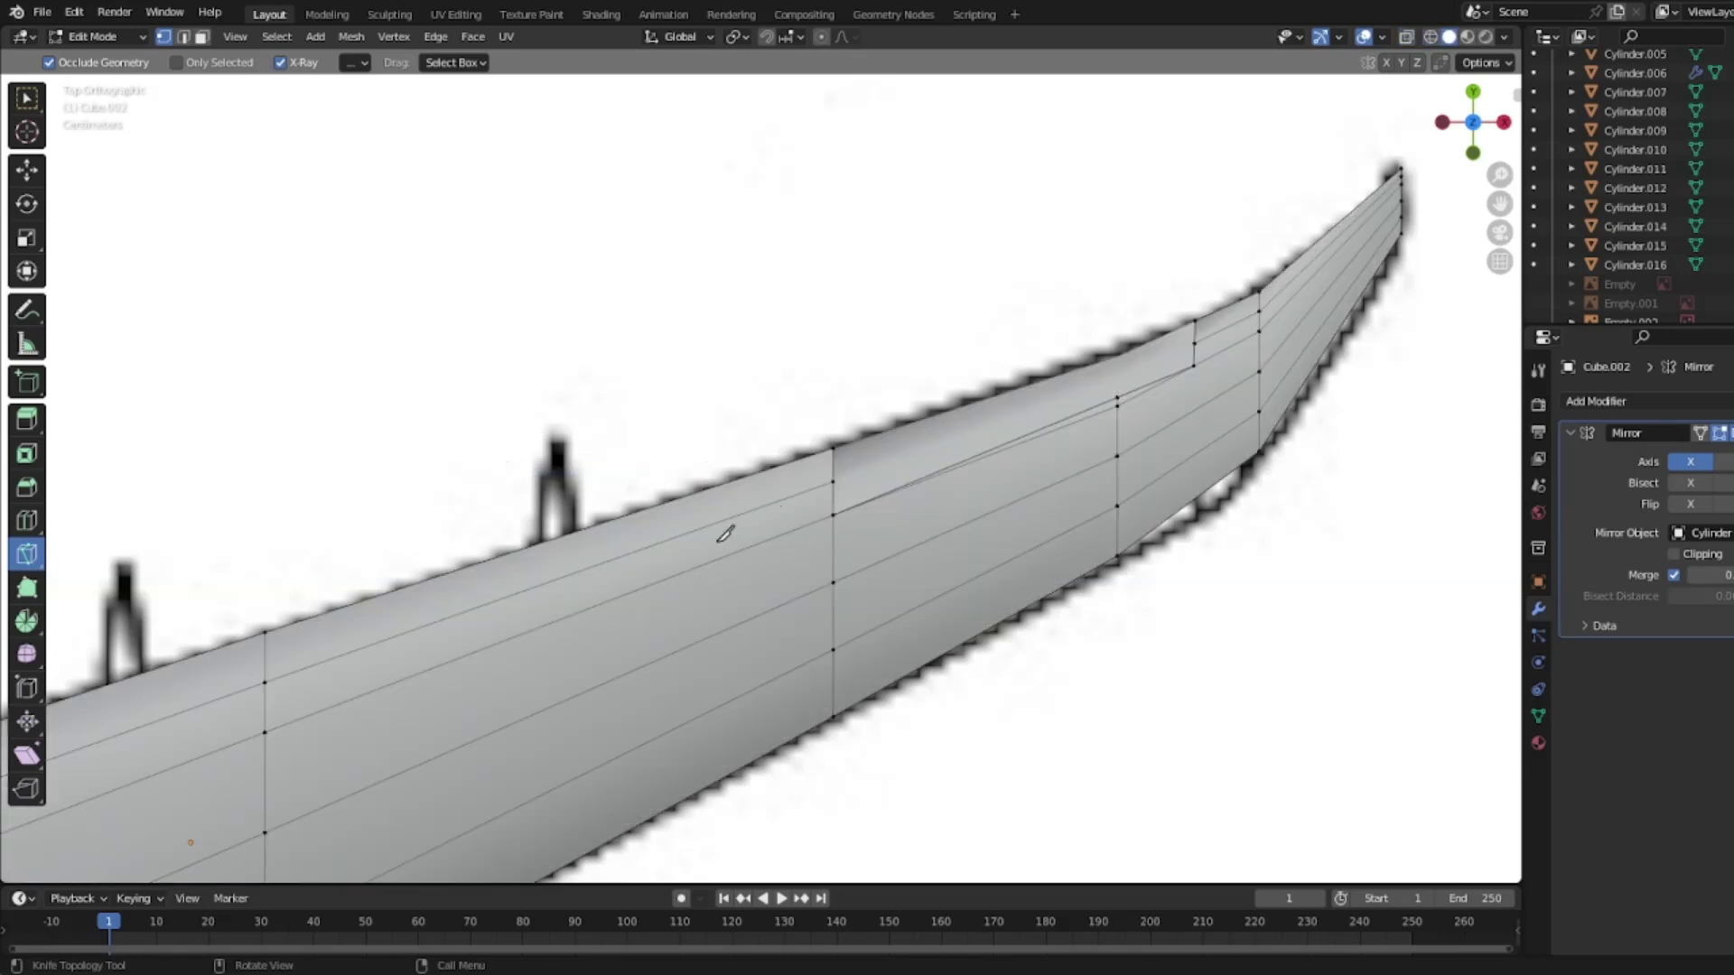
{"action": "scroll", "coordinate": [747, 506], "scroll_direction": "down", "scroll_amount": 3}
{"action": "mouse_move", "coordinate": [600, 553]}
{"action": "middle_mouse_down"}
{"action": "mouse_move", "coordinate": [784, 585]}
{"action": "mouse_move", "coordinate": [613, 405]}
{"action": "mouse_move", "coordinate": [650, 517]}
{"action": "mouse_move", "coordinate": [701, 491]}
{"action": "mouse_move", "coordinate": [344, 684]}
{"action": "middle_mouse_up"}
{"action": "key", "text": "Tab"}
{"action": "middle_click_drag", "start_coordinate": [276, 621], "coordinate": [503, 588]}
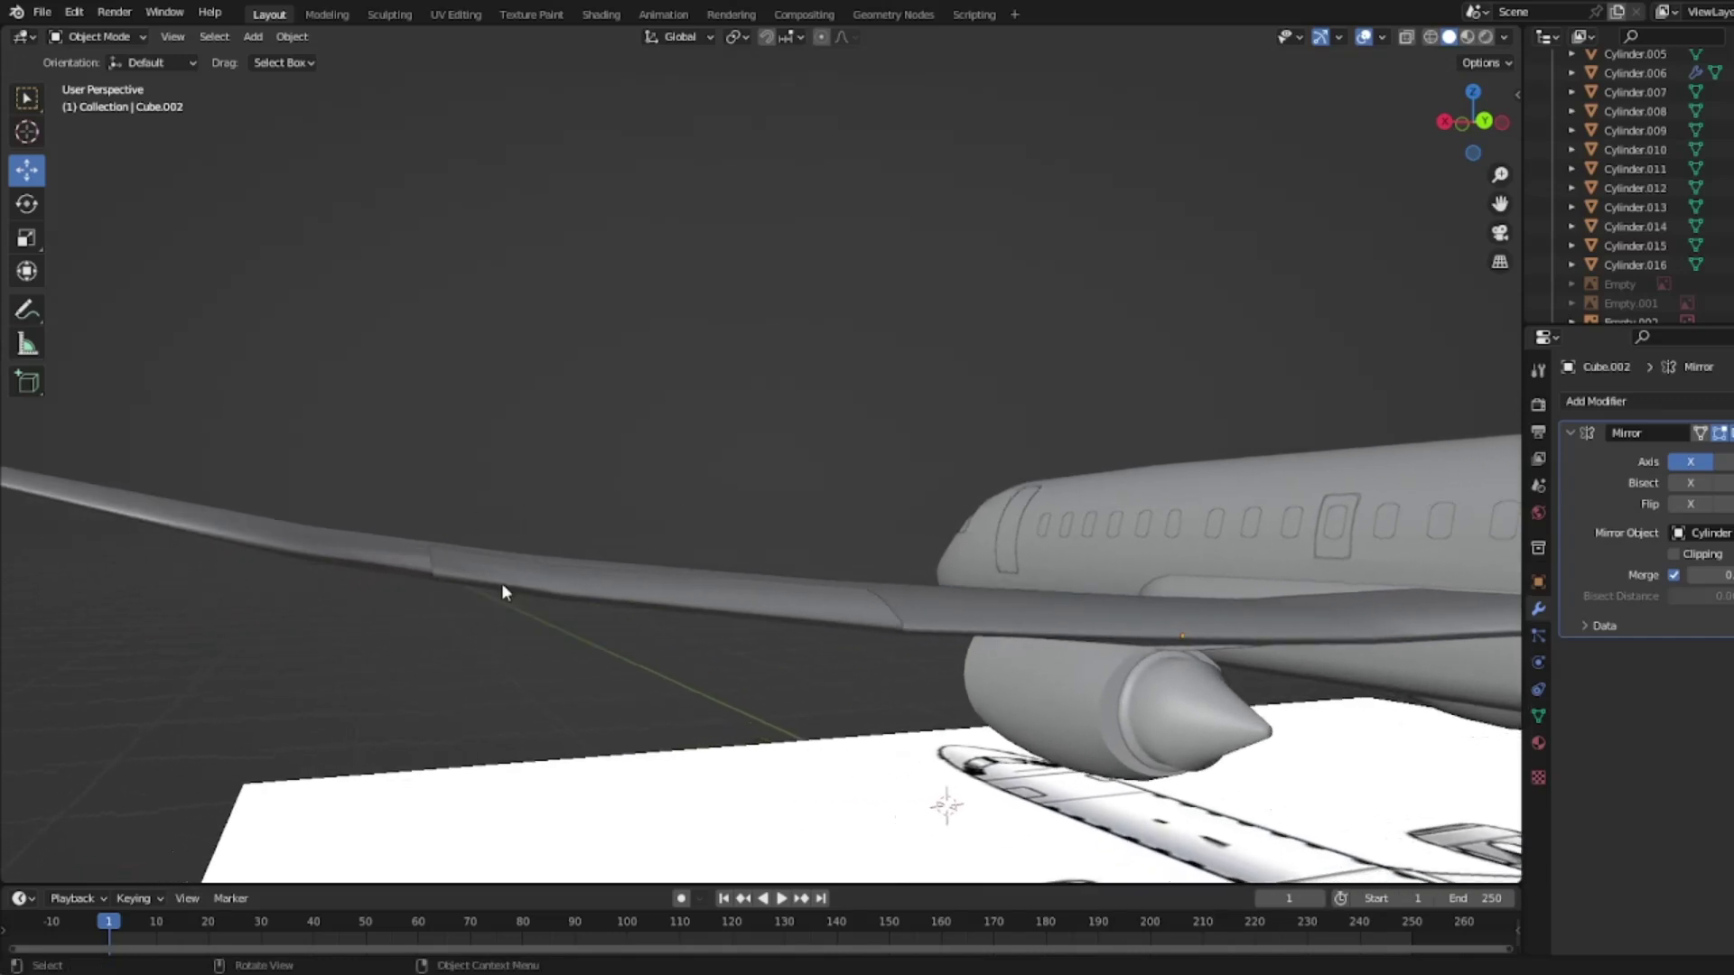
Step: Try to lower the wing's cross-section vertices around the aileron's outboard end along Z in the back view
{"action": "left_click", "coordinate": [501, 583]}
{"action": "key", "text": "Tab"}
{"action": "key", "text": "k"}
{"action": "key", "text": "Tab"}
{"action": "left_click", "coordinate": [392, 558]}
{"action": "key", "text": "Tab"}
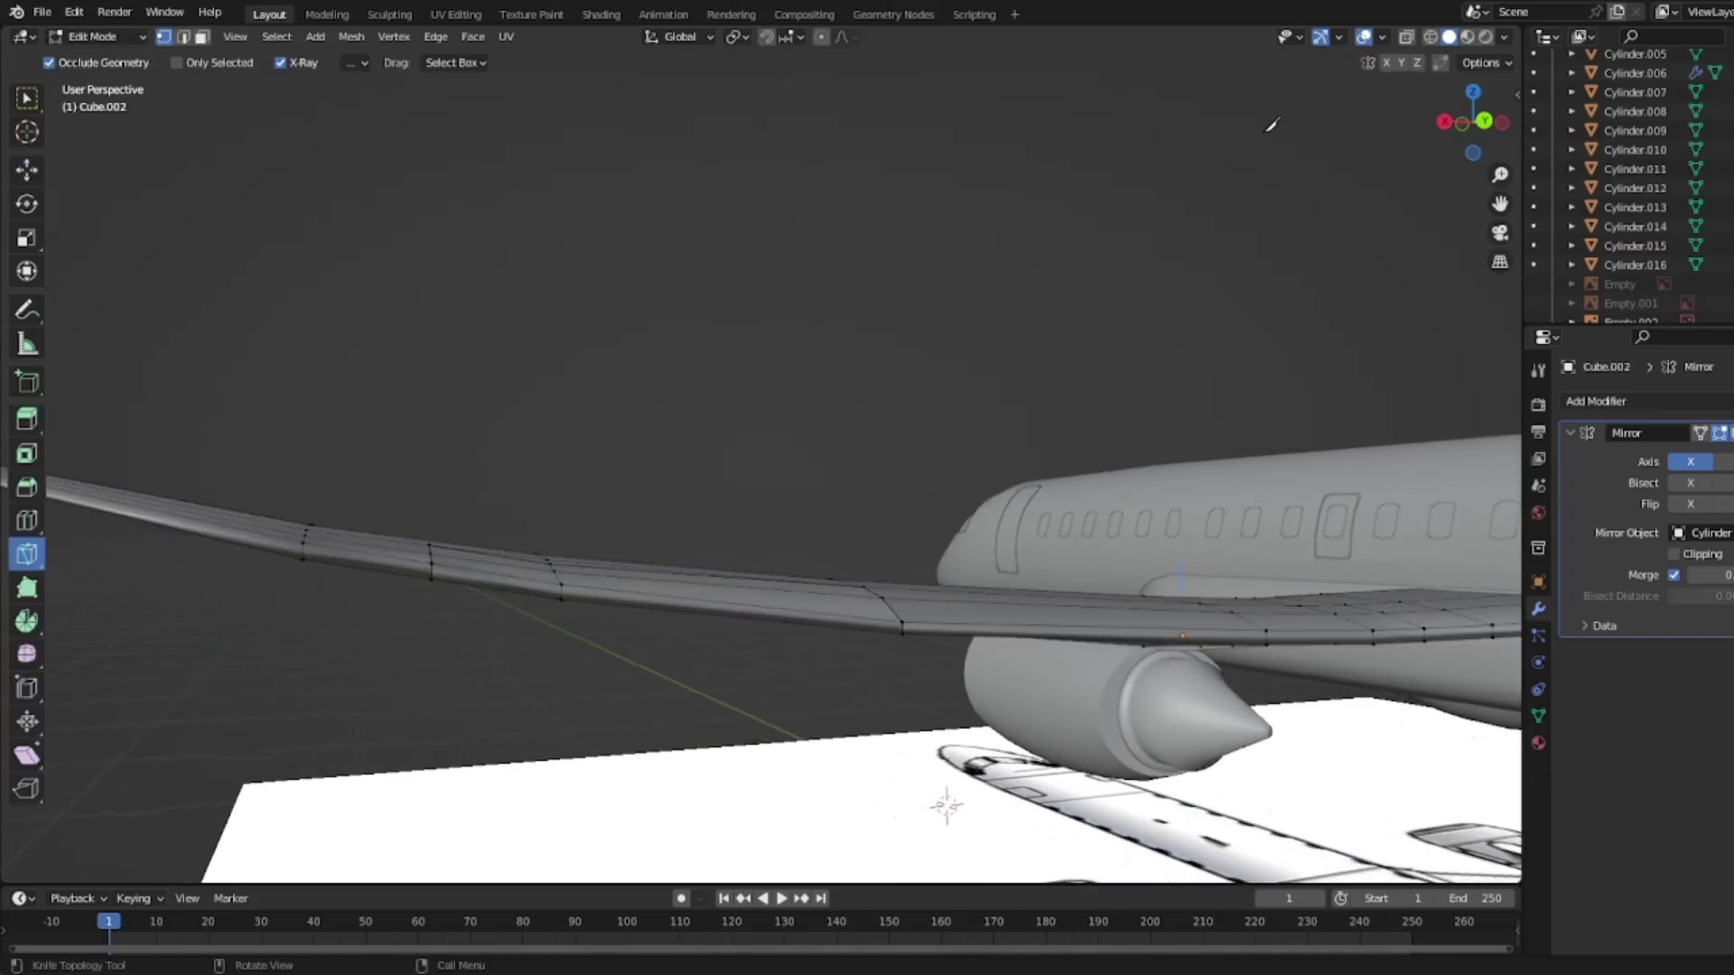
{"action": "left_click", "coordinate": [1484, 123]}
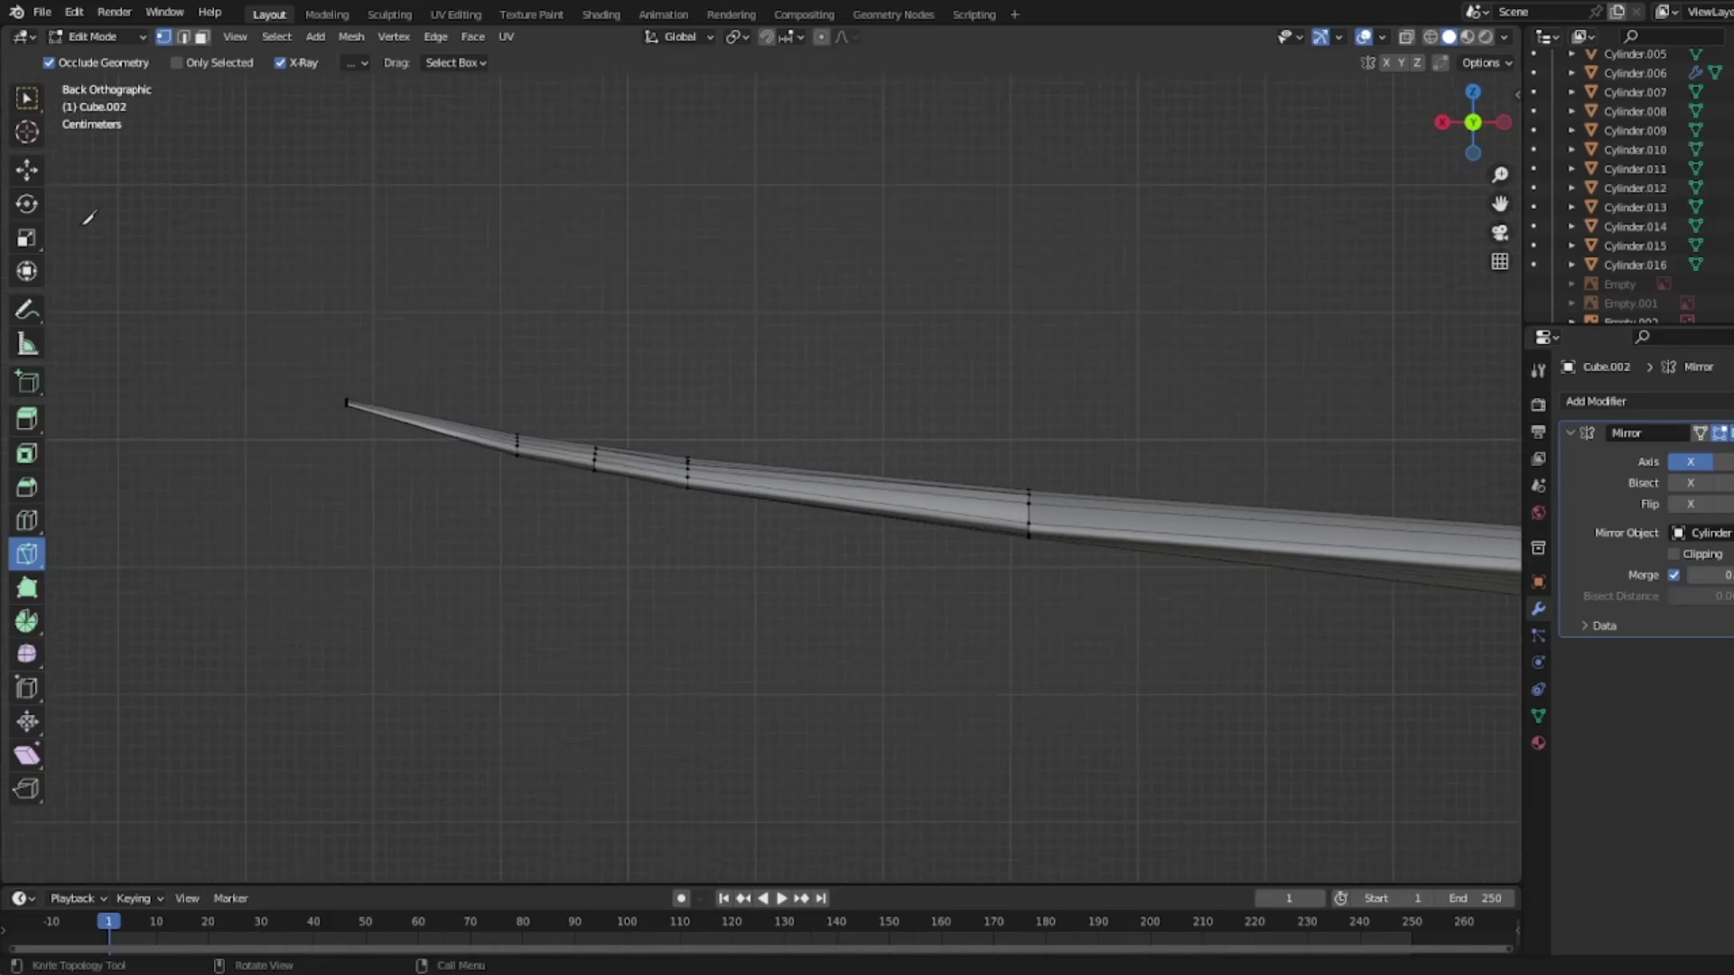
{"action": "left_click", "coordinate": [26, 169]}
{"action": "scroll", "coordinate": [536, 455], "scroll_direction": "up", "scroll_amount": 2}
{"action": "left_click_drag", "start_coordinate": [489, 406], "coordinate": [703, 564]}
{"action": "key", "text": "shift+z"}
{"action": "left_click_drag", "start_coordinate": [476, 356], "coordinate": [709, 591]}
{"action": "scroll", "coordinate": [531, 399], "scroll_direction": "up", "scroll_amount": 2}
{"action": "left_click_drag", "start_coordinate": [531, 399], "coordinate": [533, 434]}
{"action": "left_click", "coordinate": [339, 384]}
{"action": "middle_click_drag", "start_coordinate": [284, 384], "coordinate": [607, 406], "text": "shift"}
{"action": "left_click_drag", "start_coordinate": [550, 388], "coordinate": [599, 419]}
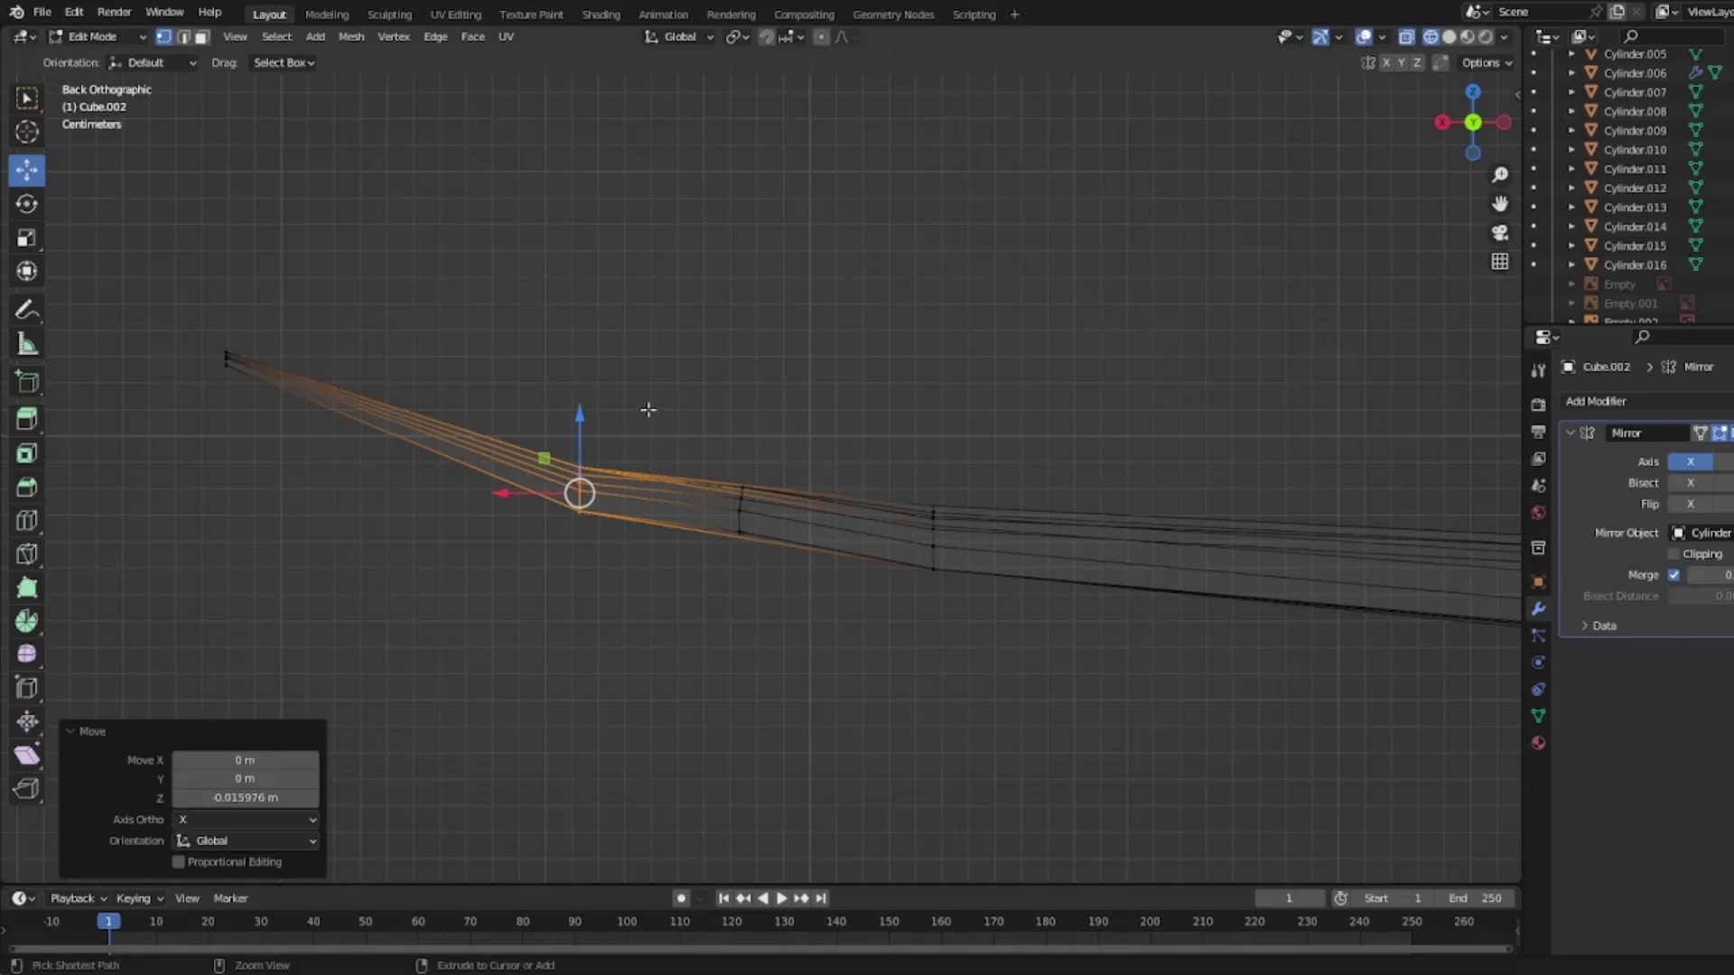
Step: Undo the wing vertex moves and return to Object Mode with solid shading
{"action": "key", "text": "ctrl+z"}
{"action": "key", "text": "ctrl+z"}
{"action": "key", "text": "ctrl+z"}
{"action": "key", "text": "ctrl+z"}
{"action": "left_click", "coordinate": [741, 419]}
{"action": "key", "text": "z"}
{"action": "left_click", "coordinate": [1096, 332]}
{"action": "key", "text": "Tab"}
{"action": "middle_click_drag", "start_coordinate": [1098, 334], "coordinate": [1055, 343]}
{"action": "scroll", "coordinate": [1015, 334], "scroll_direction": "down", "scroll_amount": 8}
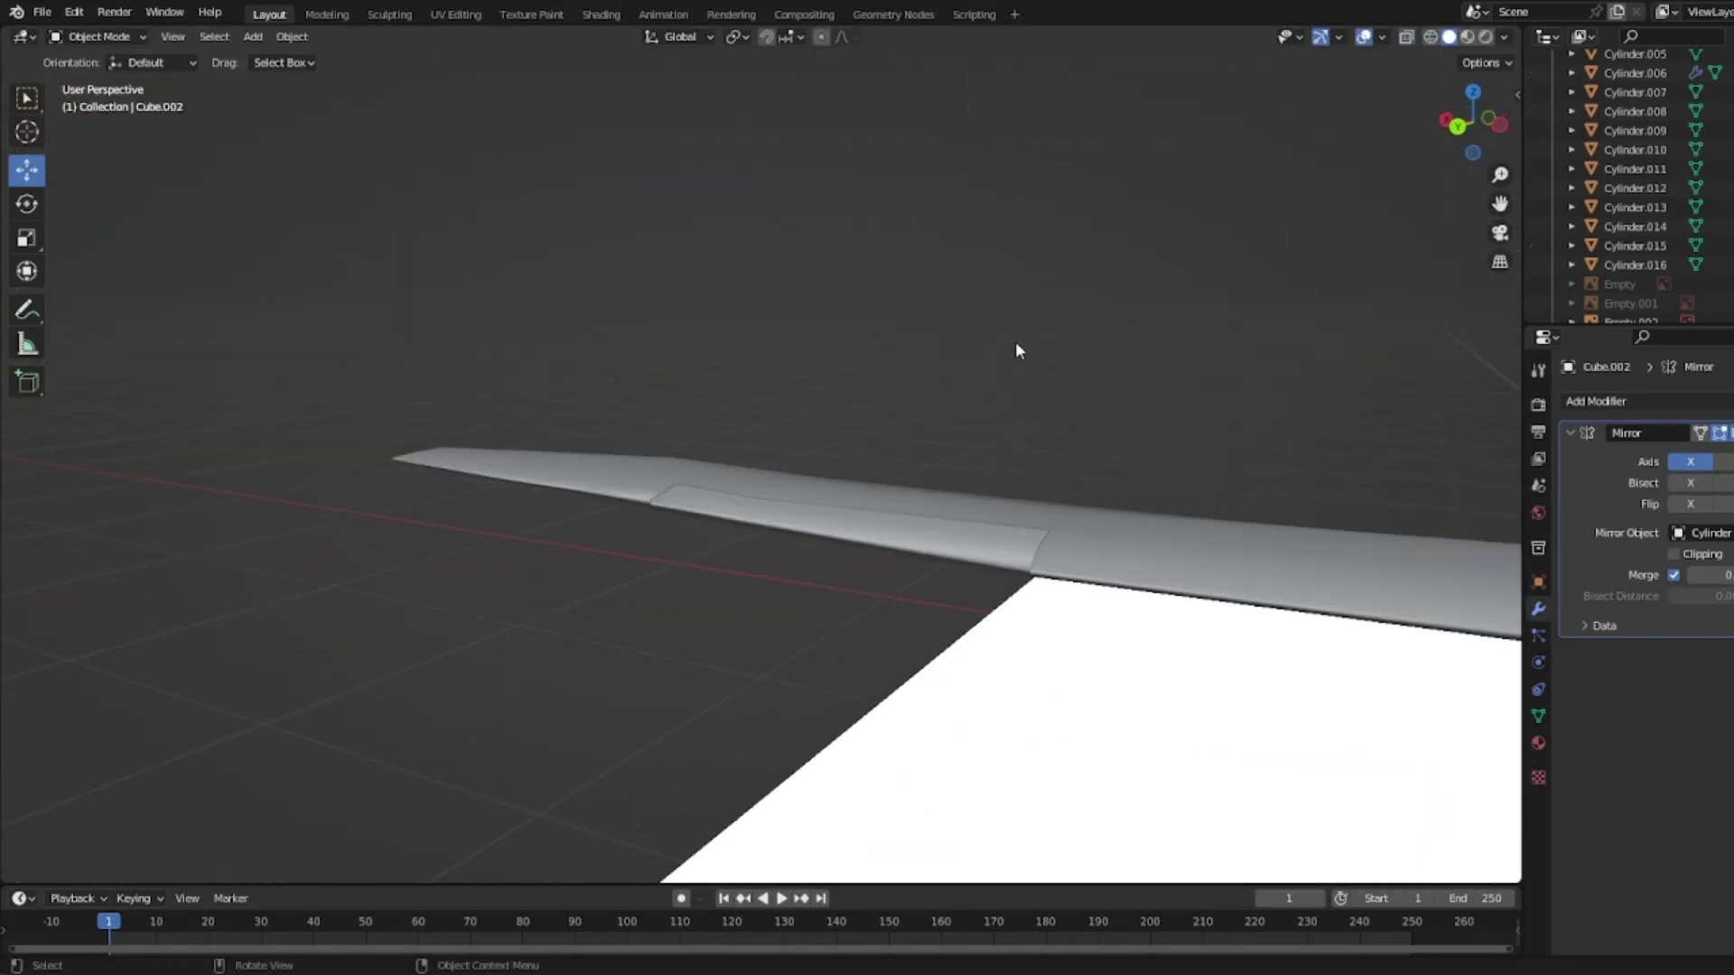
Step: Try to rotate the separated aileron in the right side view, and undo the rotation
{"action": "left_click", "coordinate": [883, 515]}
{"action": "middle_click_drag", "start_coordinate": [883, 515], "coordinate": [990, 325]}
{"action": "left_click", "coordinate": [1482, 124]}
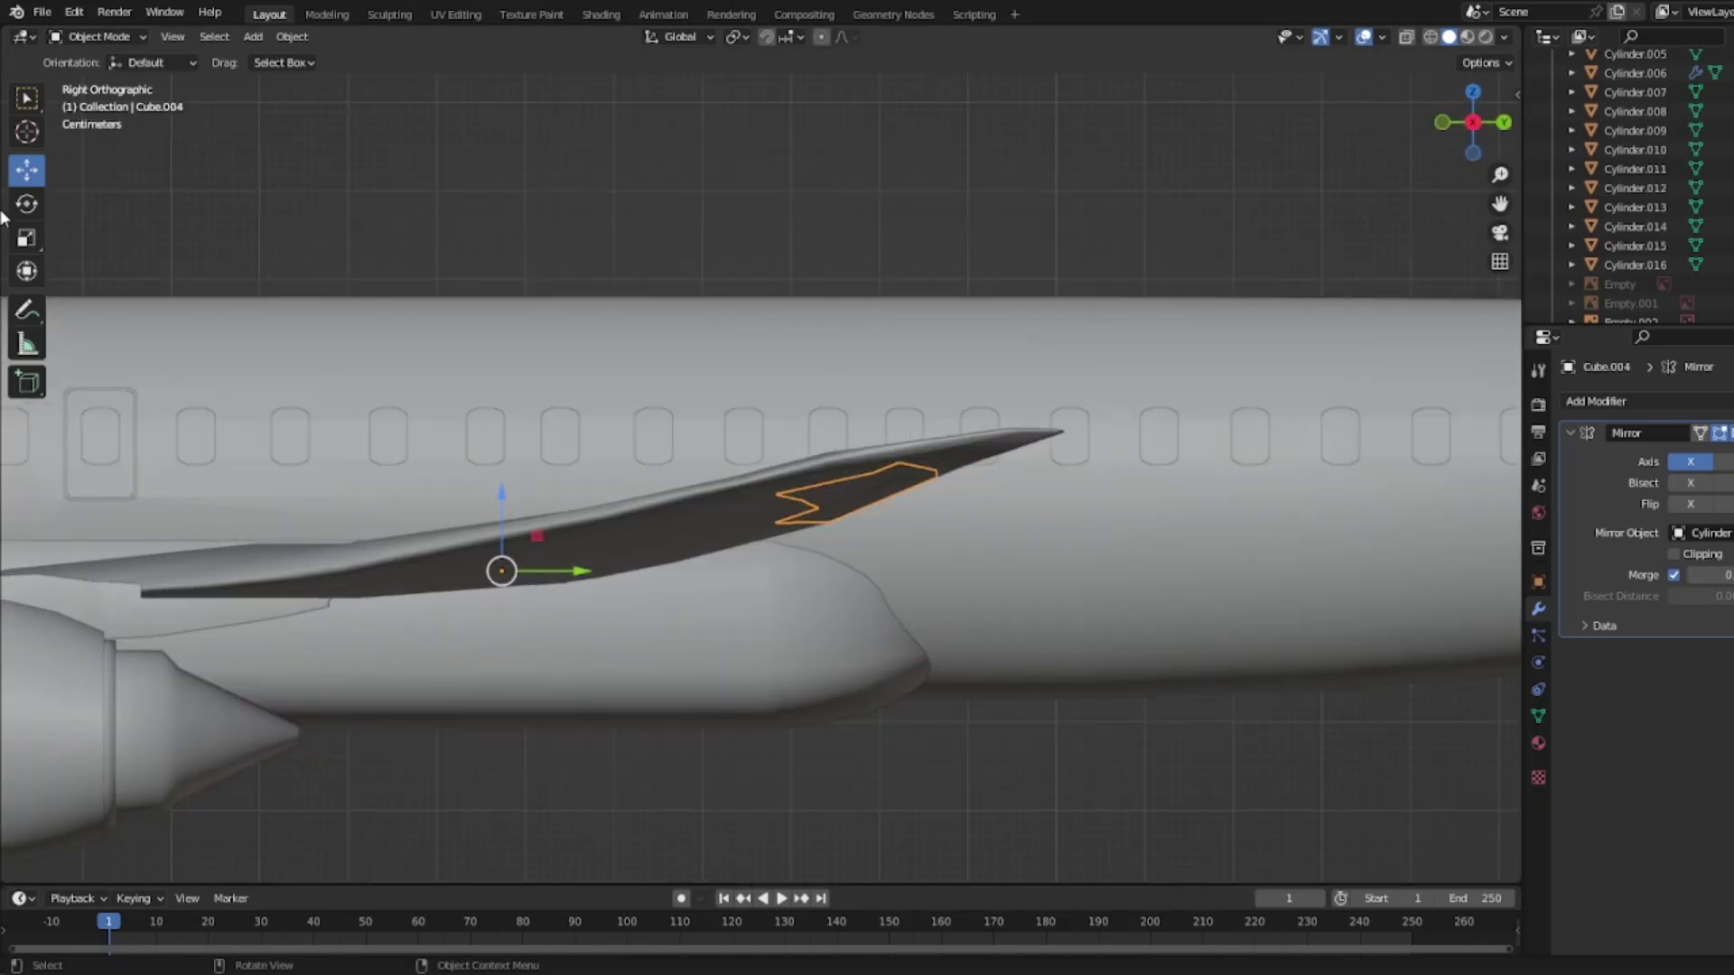
{"action": "left_click", "coordinate": [32, 204]}
{"action": "mouse_move", "coordinate": [564, 533]}
{"action": "left_mouse_down"}
{"action": "mouse_move", "coordinate": [569, 508]}
{"action": "mouse_move", "coordinate": [585, 542]}
{"action": "mouse_move", "coordinate": [515, 437]}
{"action": "mouse_move", "coordinate": [399, 542]}
{"action": "mouse_move", "coordinate": [578, 565]}
{"action": "mouse_move", "coordinate": [562, 525]}
{"action": "left_mouse_up"}
{"action": "key", "text": "super"}
{"action": "left_click", "coordinate": [805, 114]}
{"action": "key", "text": "ctrl+z"}
{"action": "key", "text": "ctrl+z"}
Step: Separate the aileron's longer inboard section into its own object from the top view and return to Object Mode
{"action": "middle_click_drag", "start_coordinate": [931, 155], "coordinate": [593, 366]}
{"action": "scroll", "coordinate": [683, 452], "scroll_direction": "up", "scroll_amount": 2}
{"action": "middle_click_drag", "start_coordinate": [476, 397], "coordinate": [623, 452], "text": "shift"}
{"action": "left_click", "coordinate": [587, 464]}
{"action": "key", "text": "Tab"}
{"action": "left_click", "coordinate": [1480, 101]}
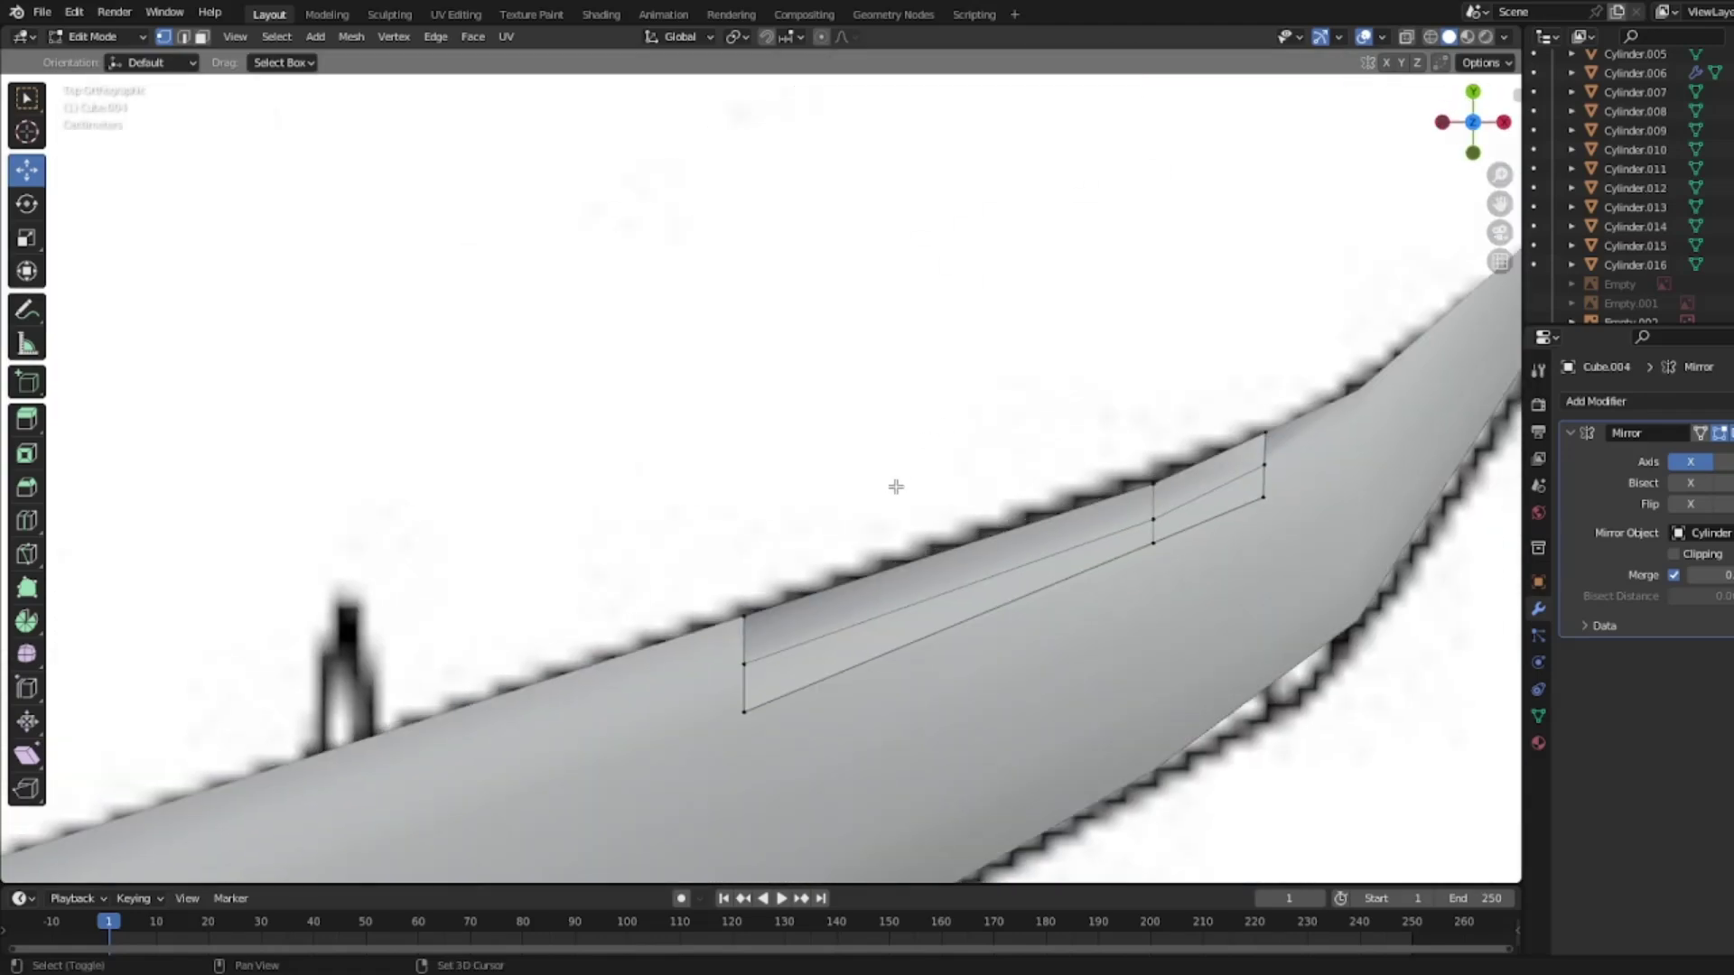
{"action": "scroll", "coordinate": [894, 488], "scroll_direction": "up", "scroll_amount": 4}
{"action": "left_click_drag", "start_coordinate": [422, 386], "coordinate": [992, 814]}
{"action": "right_click", "coordinate": [768, 557]}
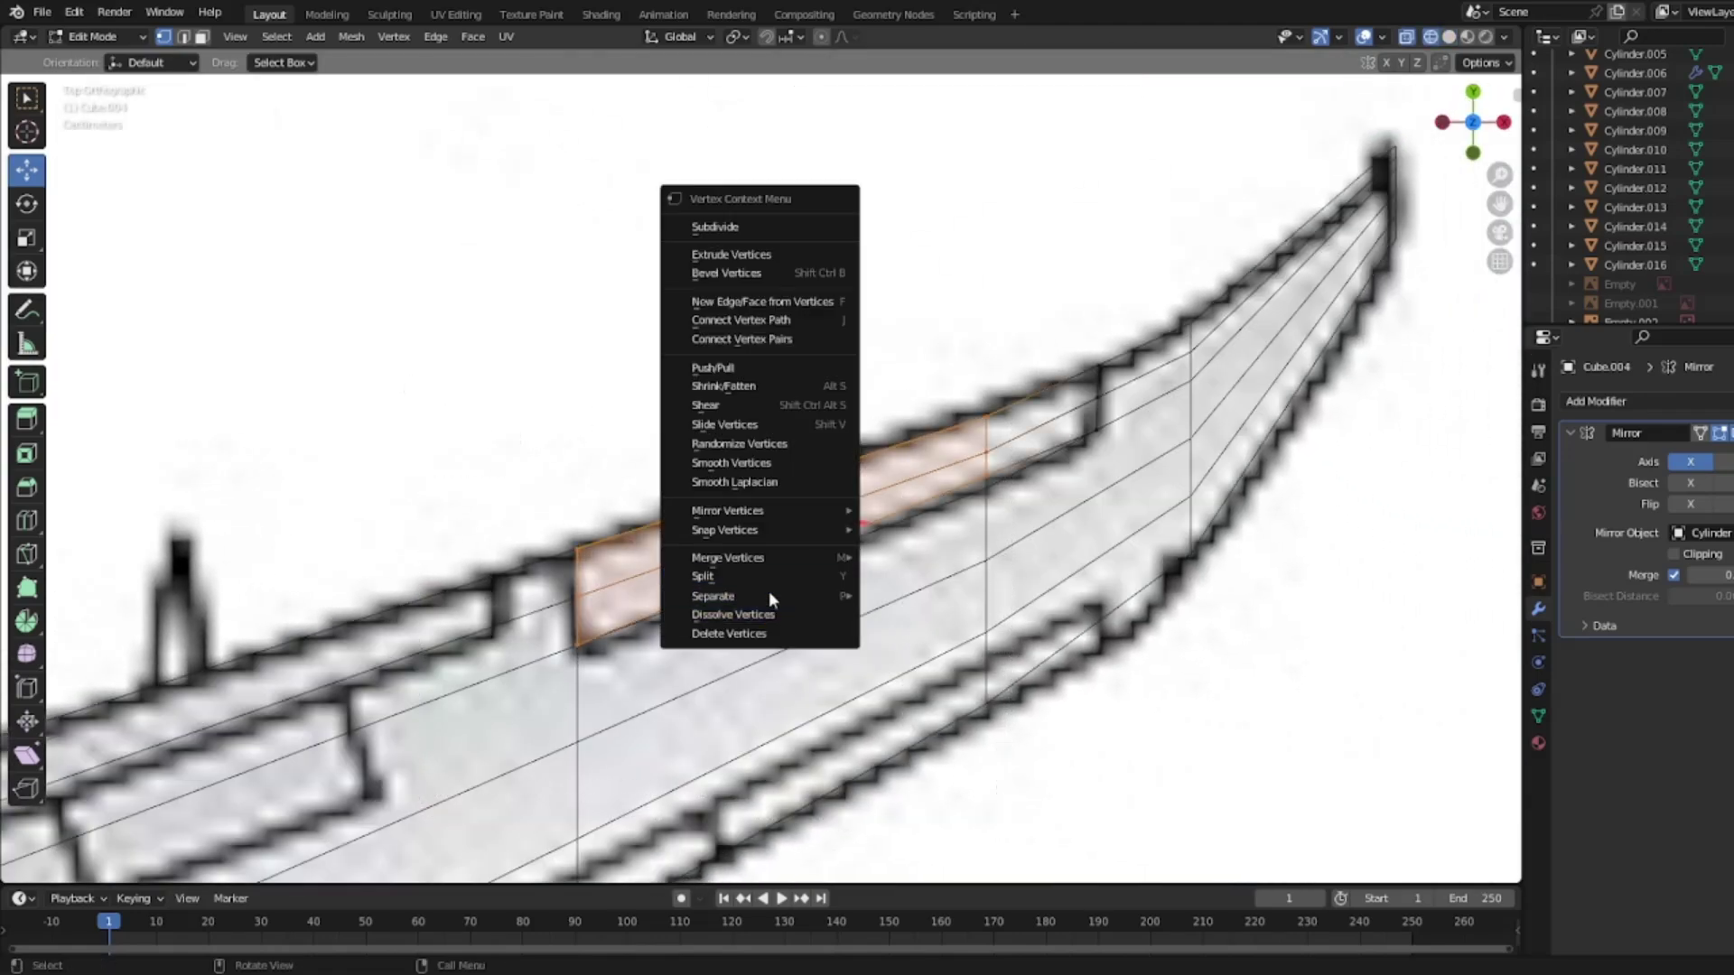
{"action": "mouse_move", "coordinate": [770, 598]}
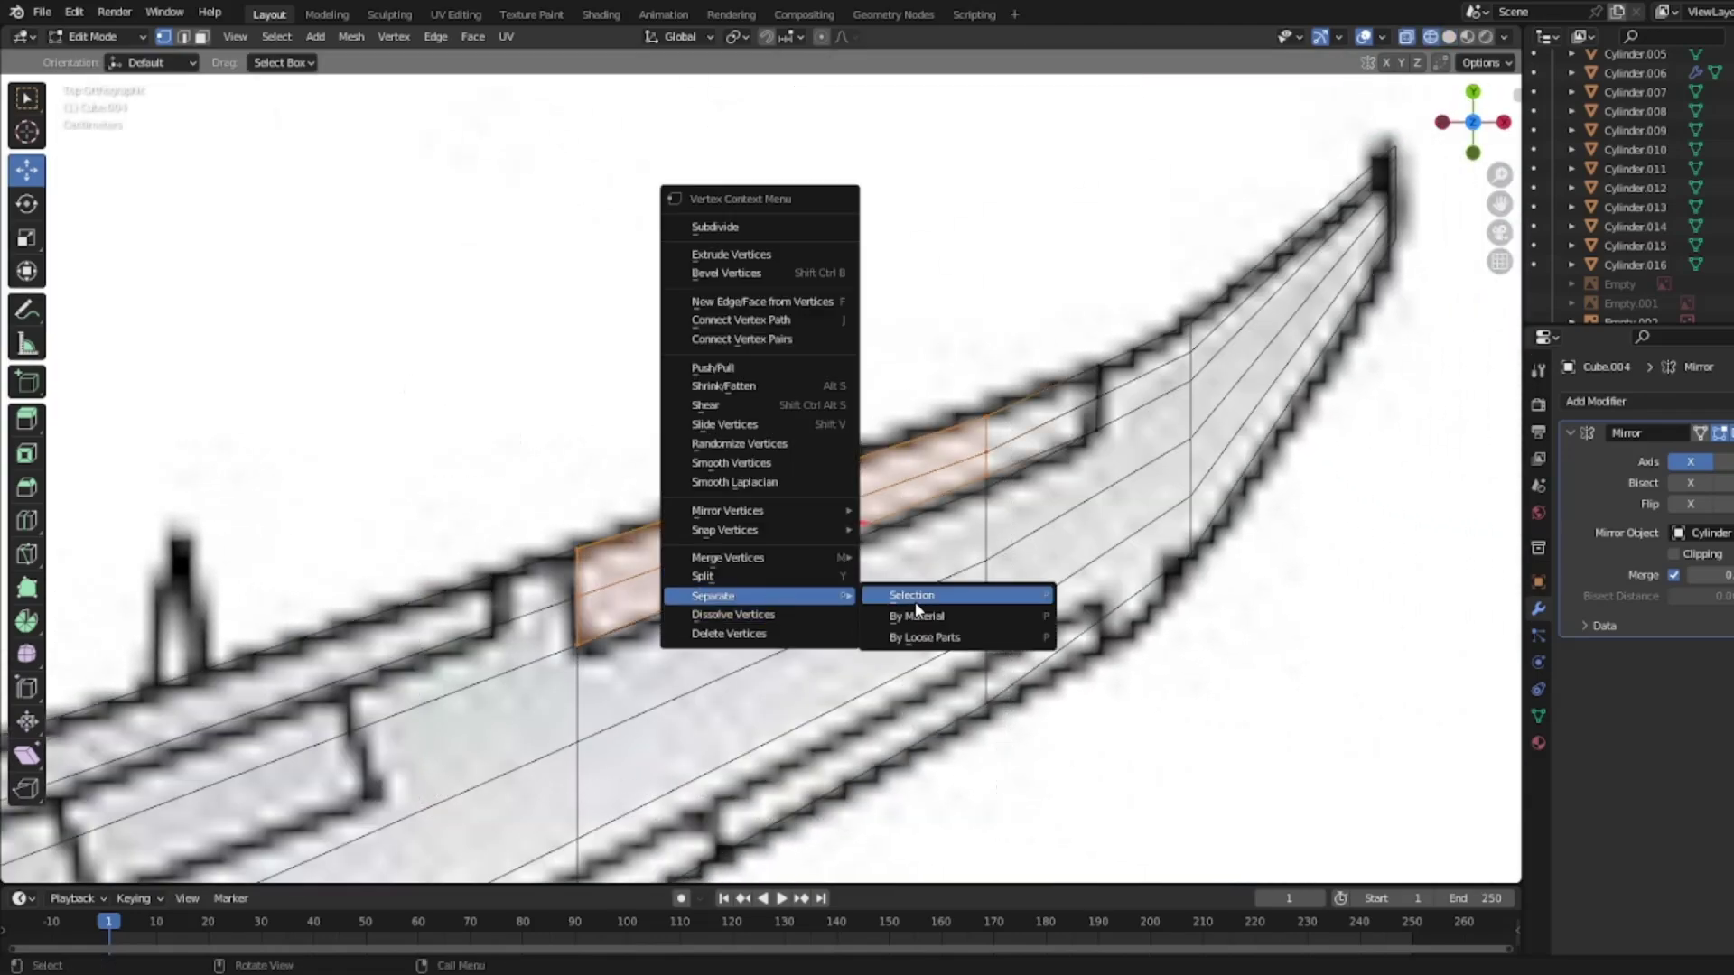
{"action": "left_click", "coordinate": [913, 600]}
{"action": "right_click", "coordinate": [706, 507]}
{"action": "key", "text": "Escape"}
{"action": "key", "text": "z"}
{"action": "left_click", "coordinate": [859, 489]}
{"action": "key", "text": "Tab"}
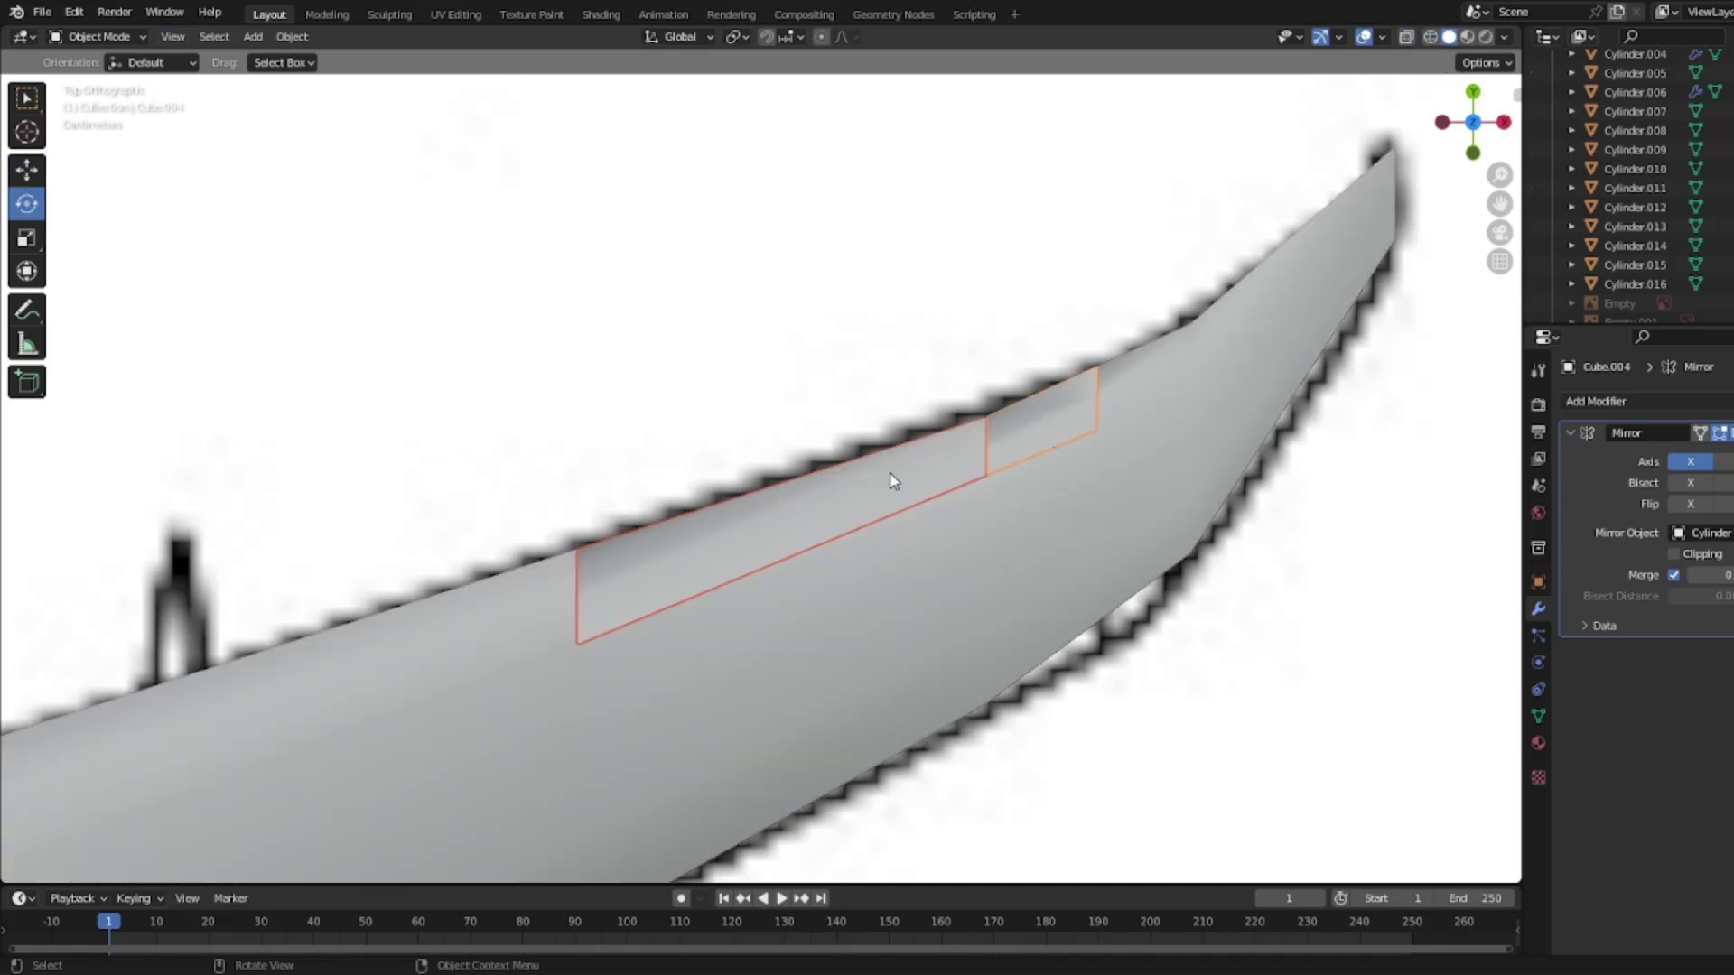
Step: Try to join the short outboard aileron piece back onto the wing object
{"action": "left_click", "coordinate": [1045, 403], "text": "shift"}
{"action": "right_click", "coordinate": [1002, 407]}
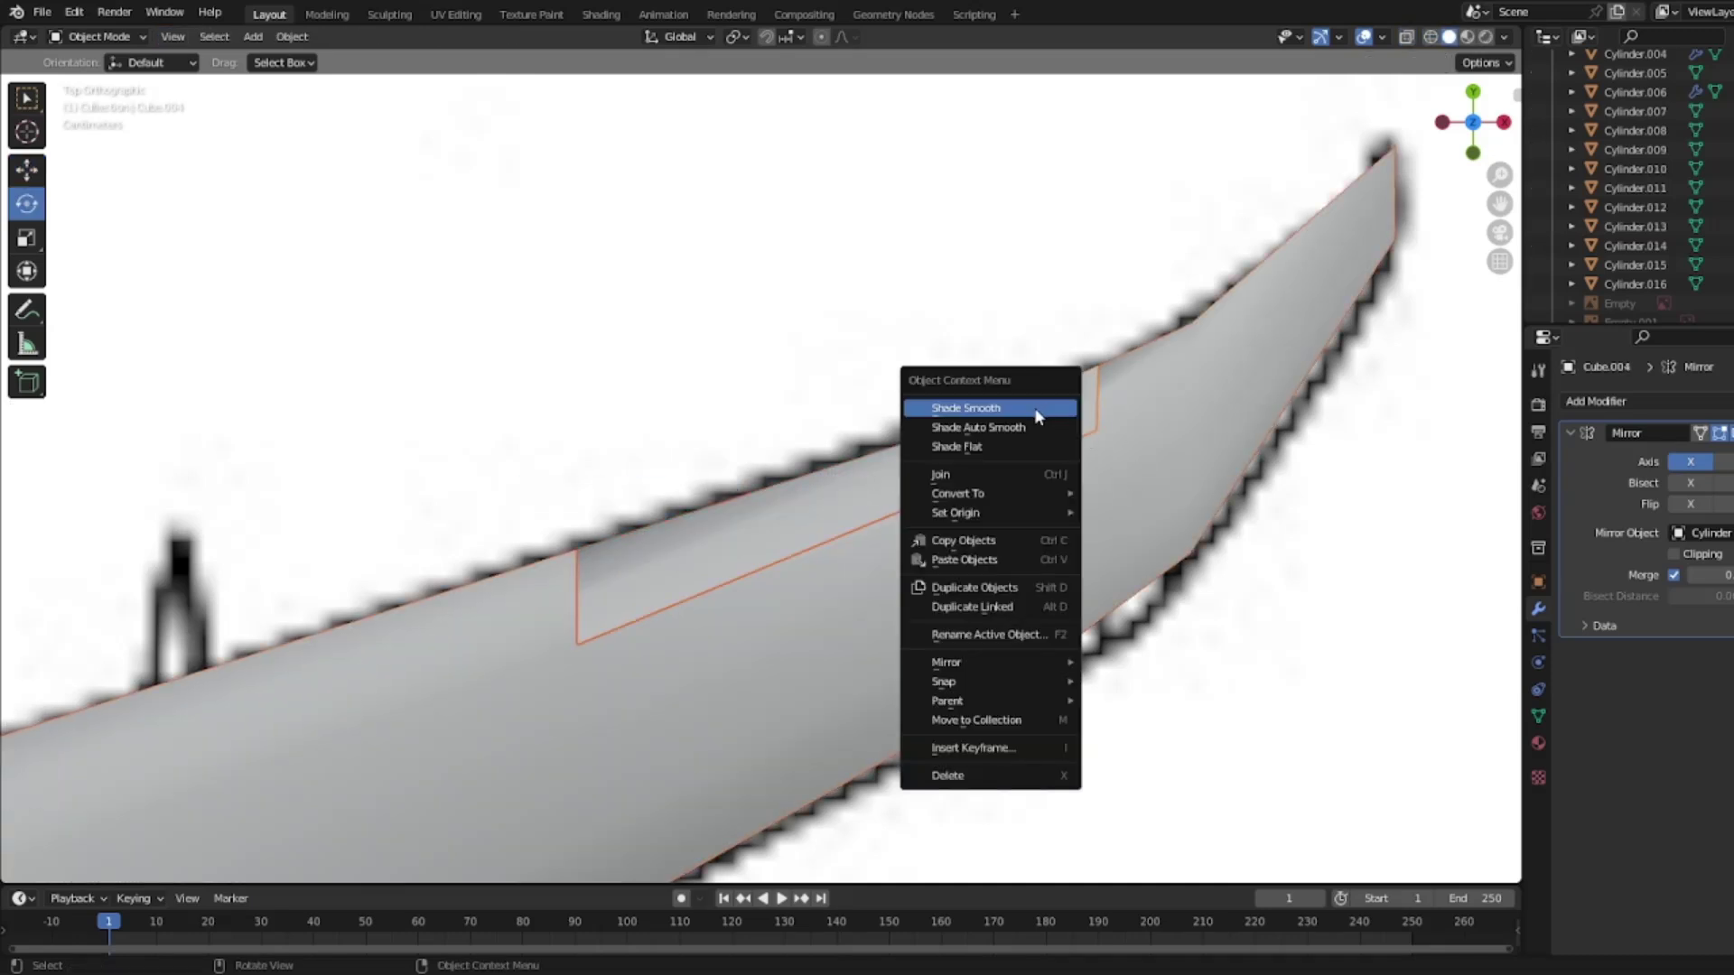
{"action": "left_click", "coordinate": [970, 475]}
{"action": "left_click", "coordinate": [948, 345]}
{"action": "middle_click_drag", "start_coordinate": [948, 345], "coordinate": [640, 311]}
Step: Undo the join and the aileron subdivision, going back to the point where the whole aileron was first separated
{"action": "key", "text": "ctrl+z"}
{"action": "key", "text": "ctrl+z"}
{"action": "key", "text": "ctrl+z"}
{"action": "key", "text": "ctrl+z"}
{"action": "key", "text": "ctrl+z"}
{"action": "key", "text": "ctrl+z"}
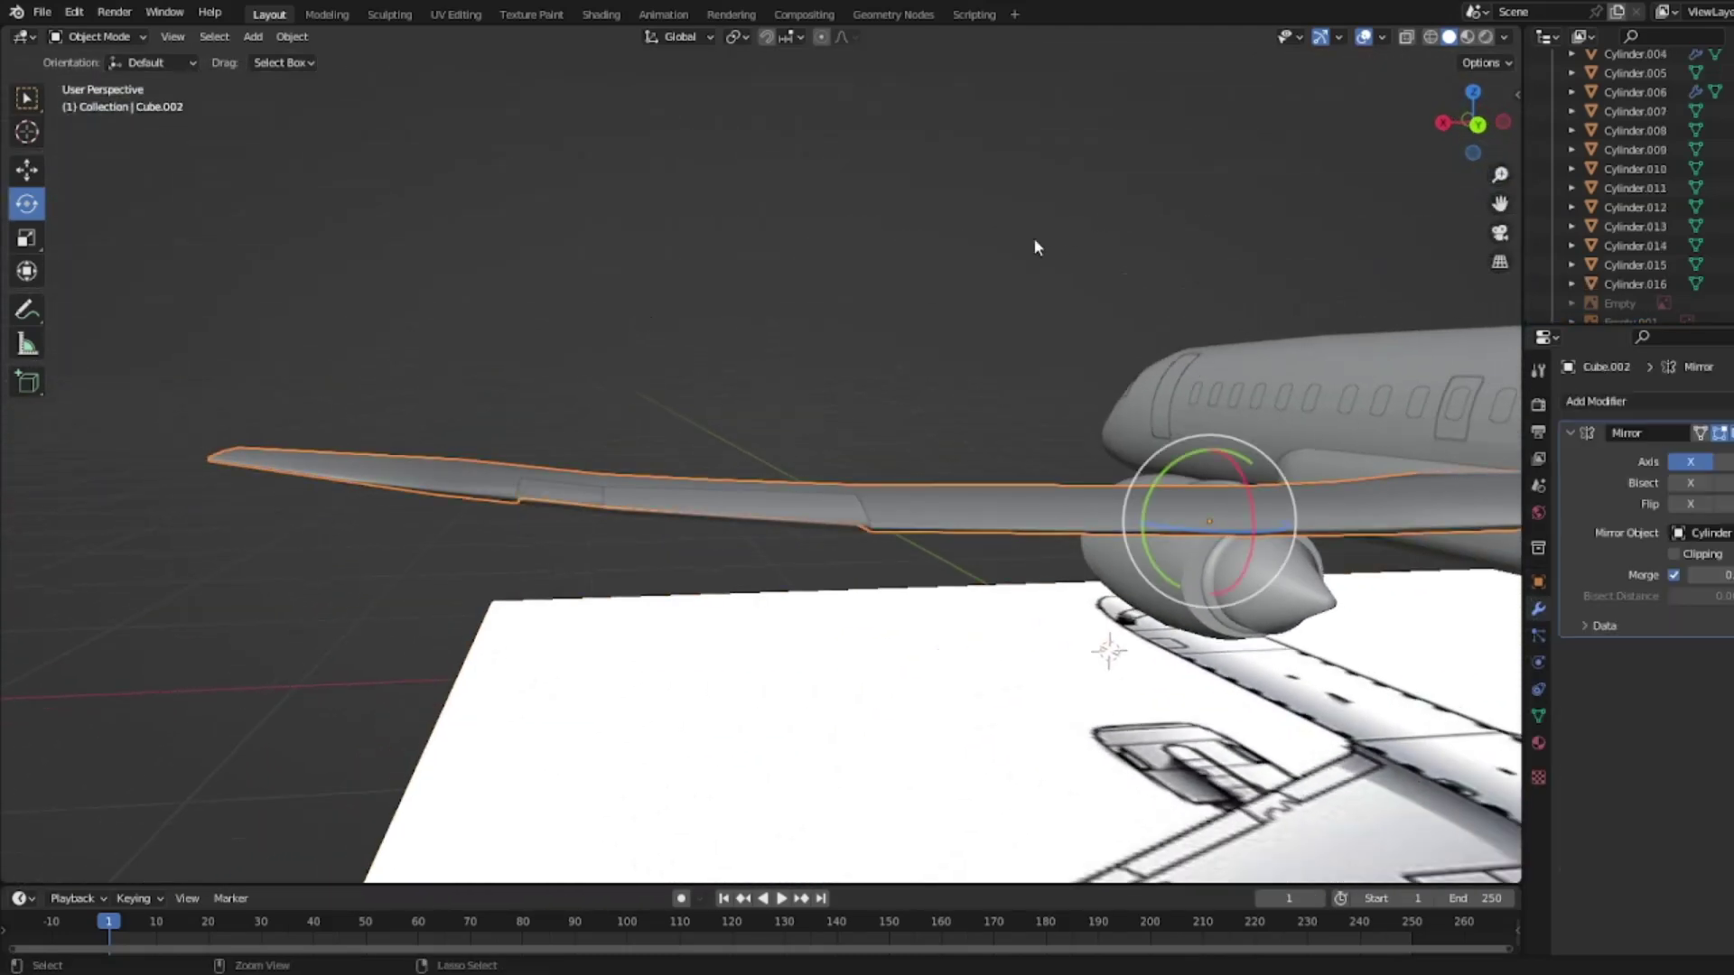
{"action": "key", "text": "ctrl+z"}
{"action": "key", "text": "ctrl+z"}
{"action": "key", "text": "ctrl+z"}
{"action": "key", "text": "ctrl+z"}
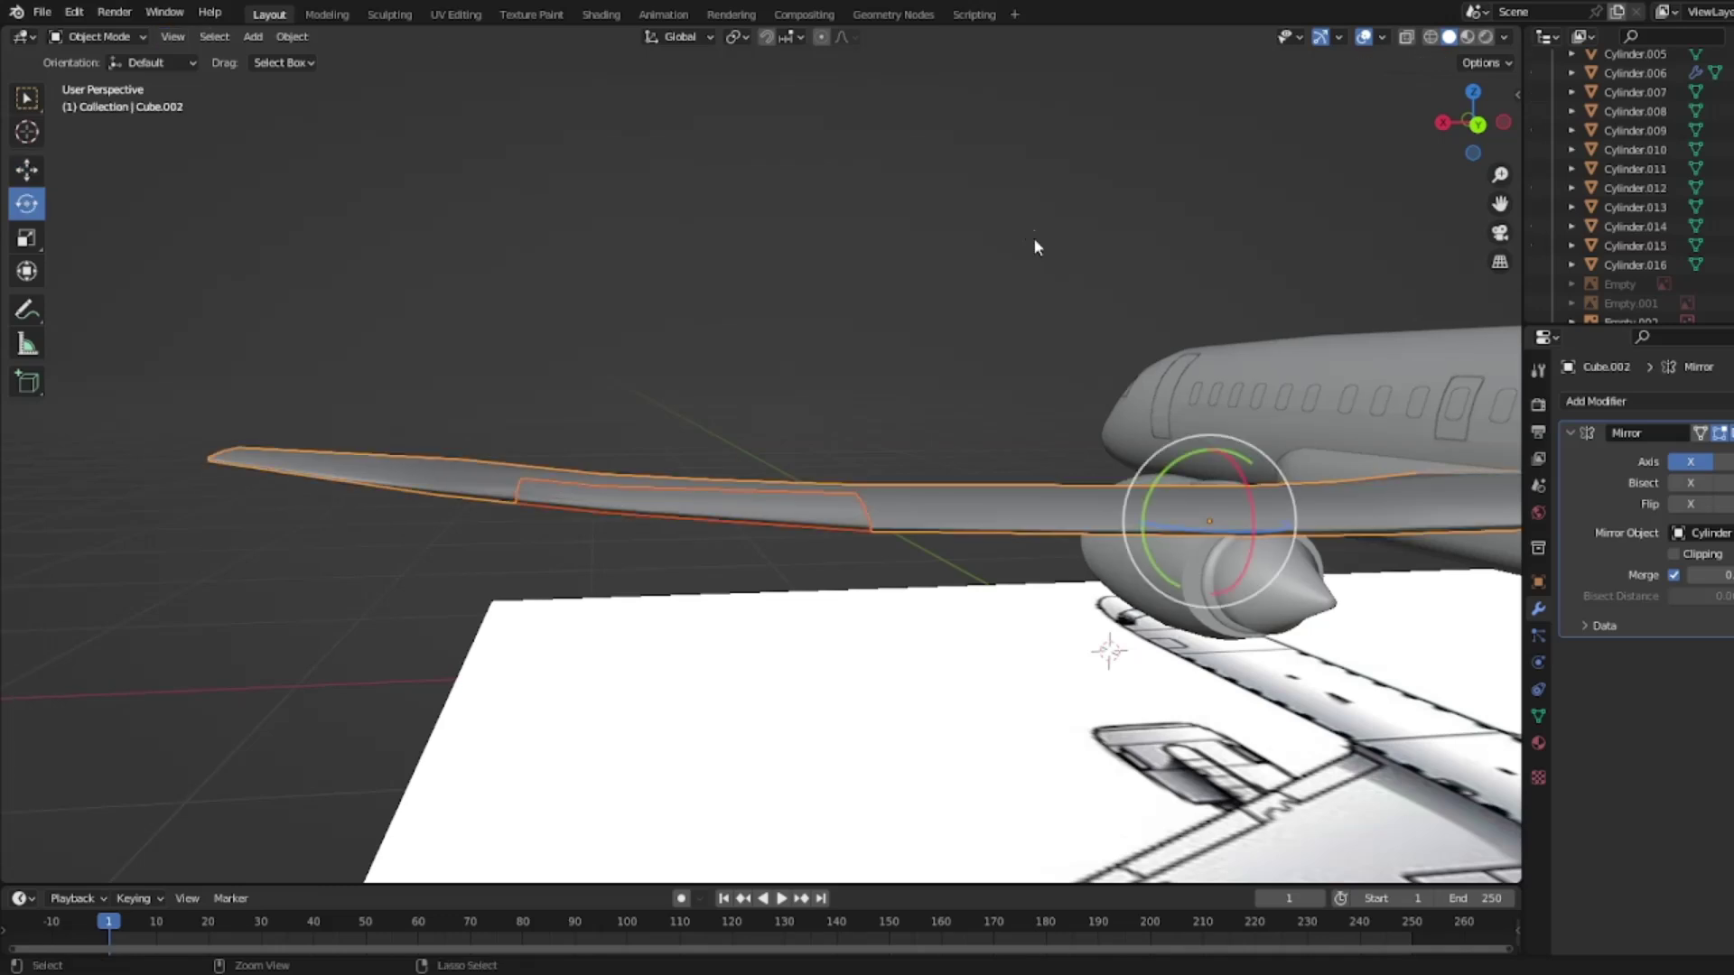
{"action": "key", "text": "ctrl+z"}
{"action": "key", "text": "ctrl+z"}
{"action": "key", "text": "ctrl+z"}
{"action": "key", "text": "ctrl+z"}
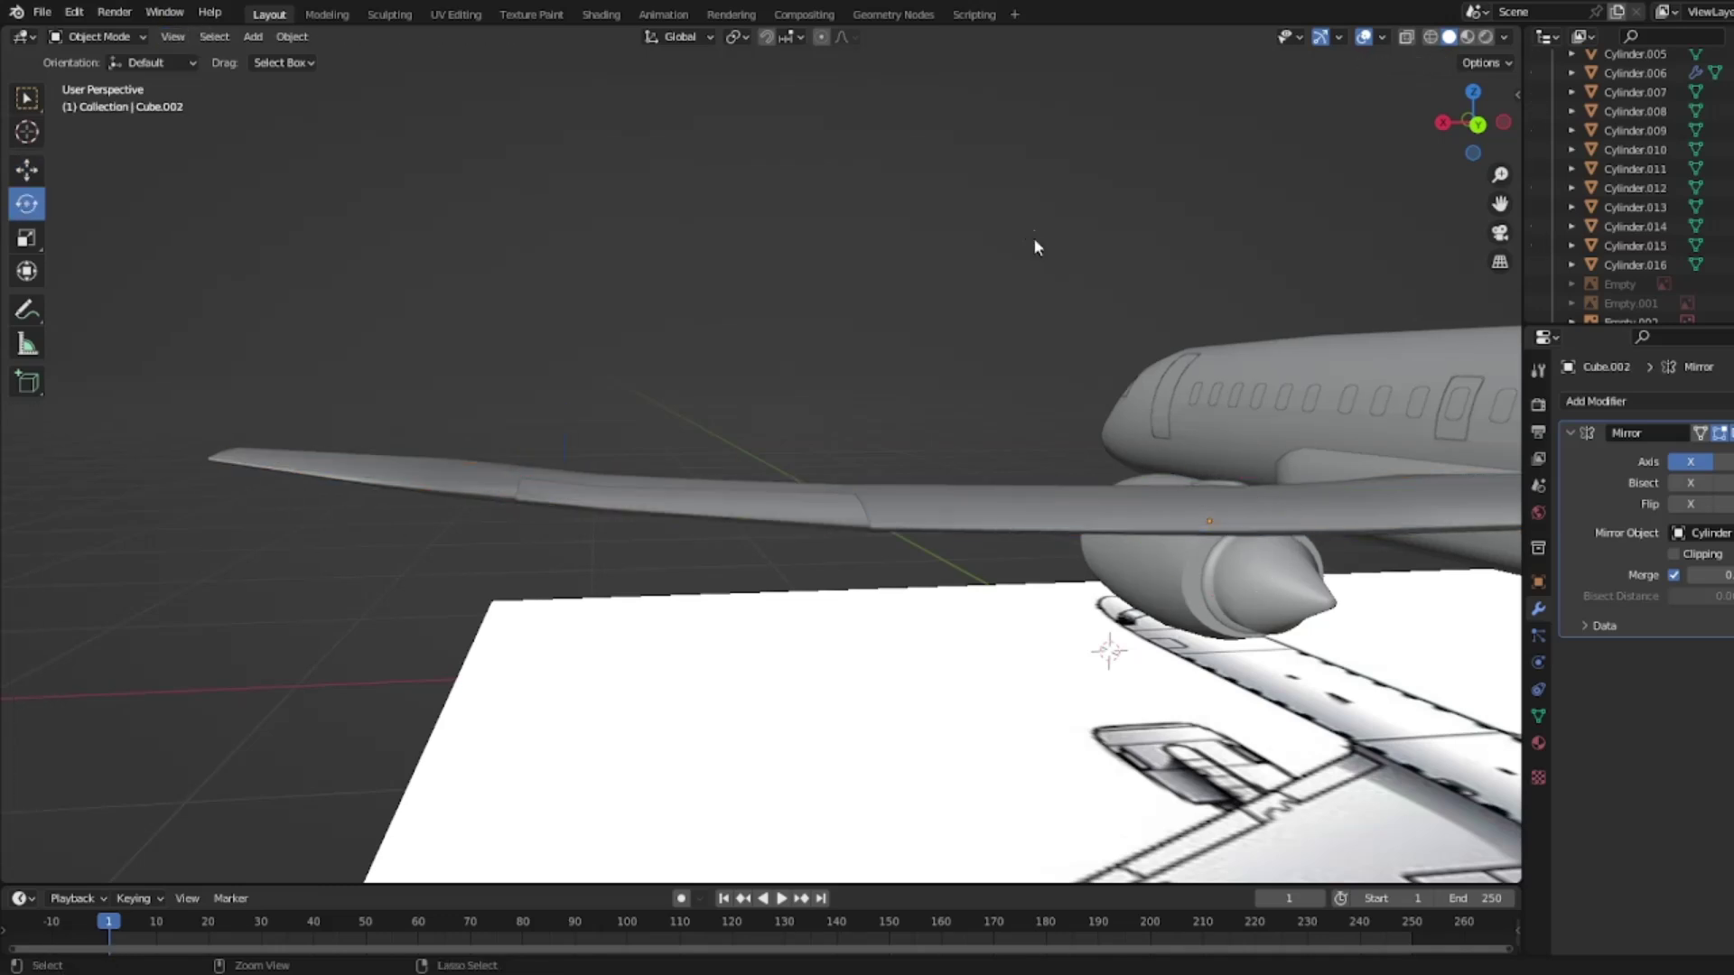
{"action": "key", "text": "ctrl+z"}
{"action": "key", "text": "ctrl+z"}
{"action": "key", "text": "ctrl+z"}
{"action": "key", "text": "ctrl+z"}
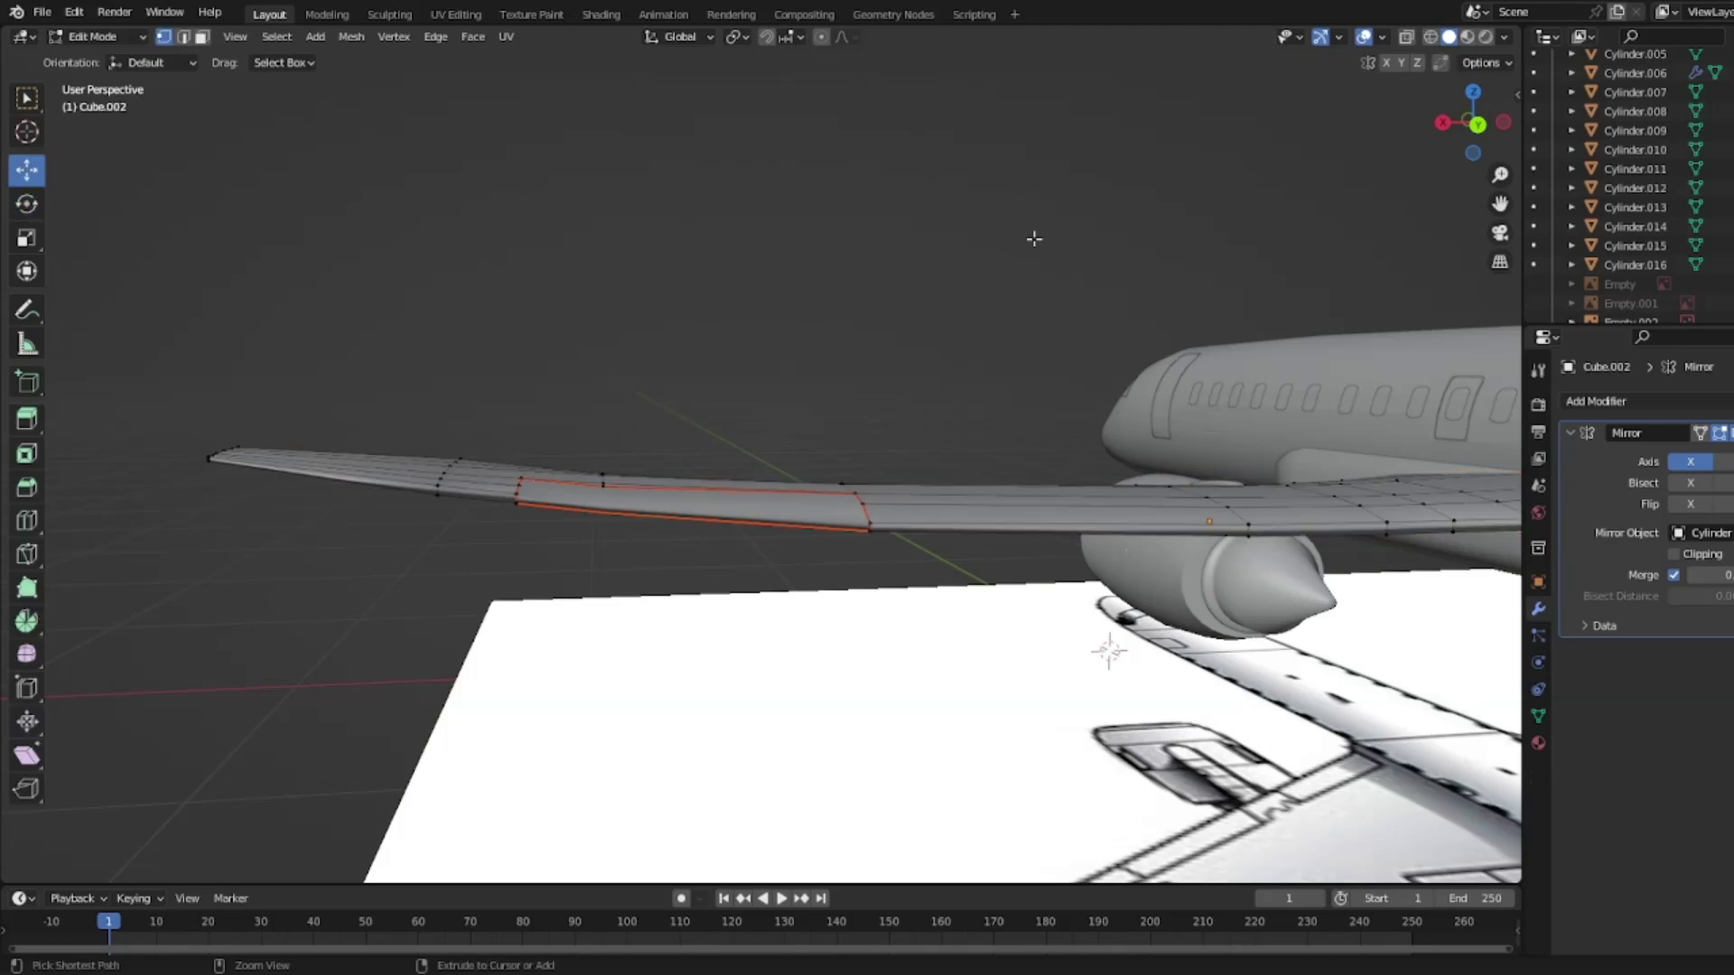
Step: Try to lower the outboard-end vertices of the aileron alone in the back view, and undo the move
{"action": "middle_click_drag", "start_coordinate": [947, 323], "coordinate": [913, 359]}
{"action": "key", "text": "Tab"}
{"action": "left_click", "coordinate": [721, 476]}
{"action": "key", "text": "Tab"}
{"action": "mouse_move", "coordinate": [689, 429]}
{"action": "middle_mouse_down"}
{"action": "mouse_move", "coordinate": [692, 410]}
{"action": "mouse_move", "coordinate": [696, 463]}
{"action": "middle_mouse_up"}
{"action": "left_click_drag", "start_coordinate": [1477, 101], "coordinate": [1376, 195]}
{"action": "left_click", "coordinate": [1462, 117]}
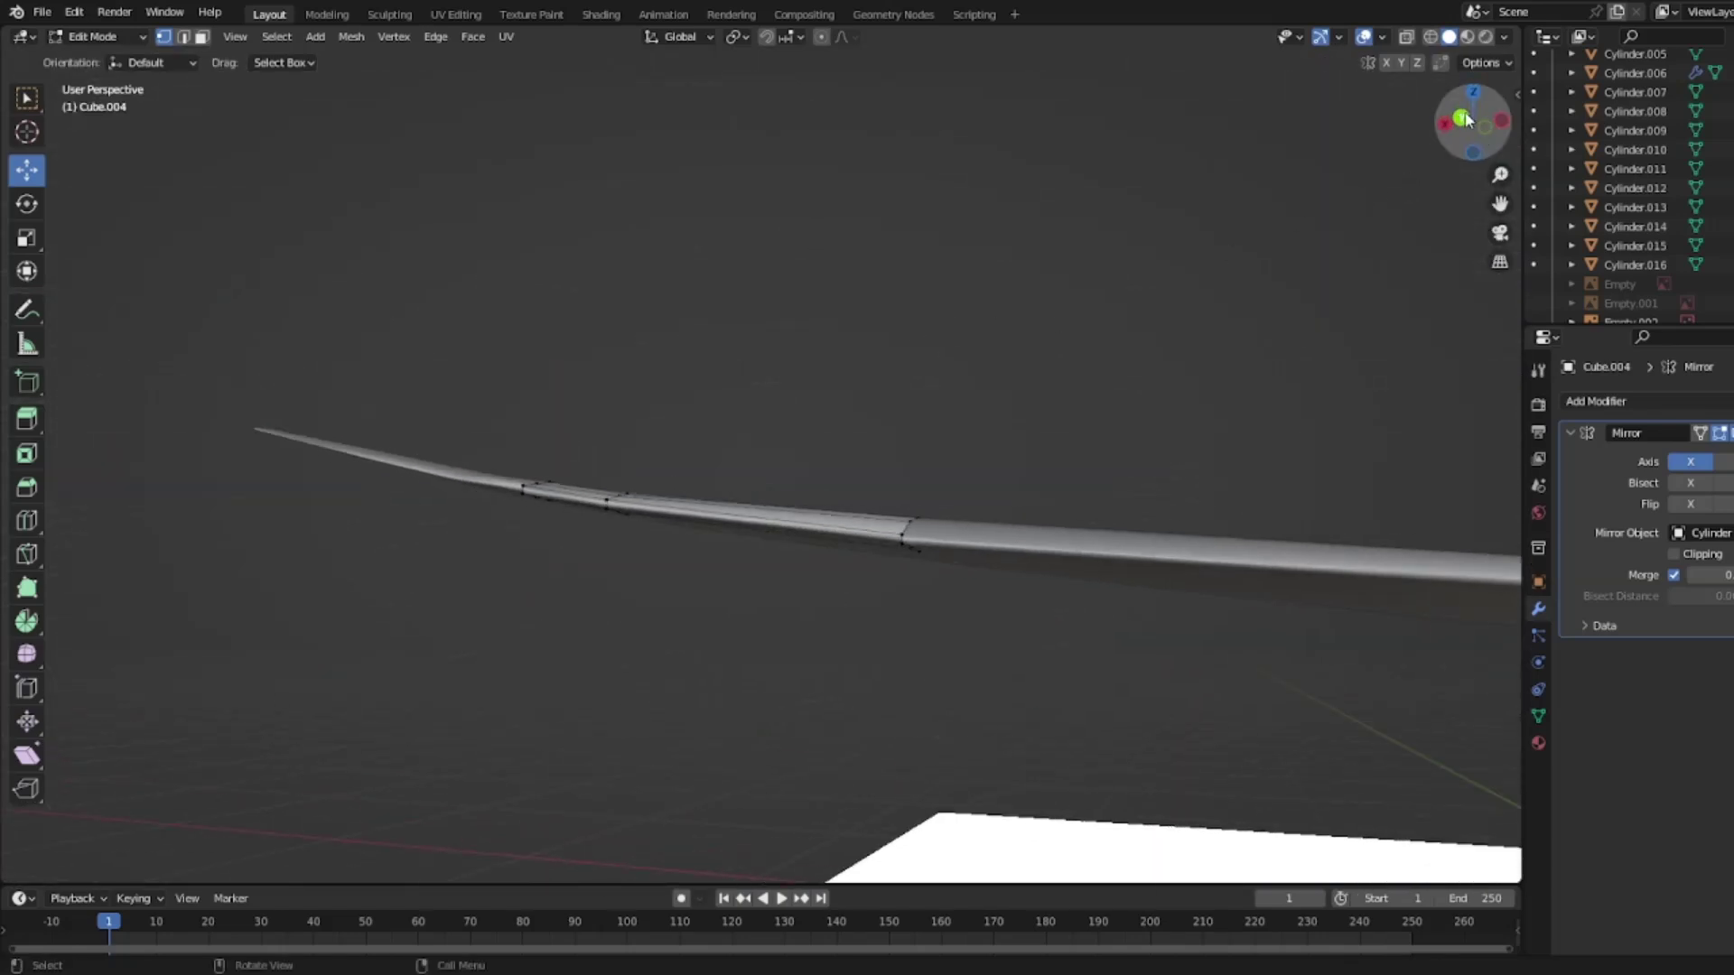
{"action": "key", "text": "z"}
{"action": "left_click", "coordinate": [483, 413]}
{"action": "scroll", "coordinate": [499, 424], "scroll_direction": "up", "scroll_amount": 3}
{"action": "left_click_drag", "start_coordinate": [332, 439], "coordinate": [402, 551]}
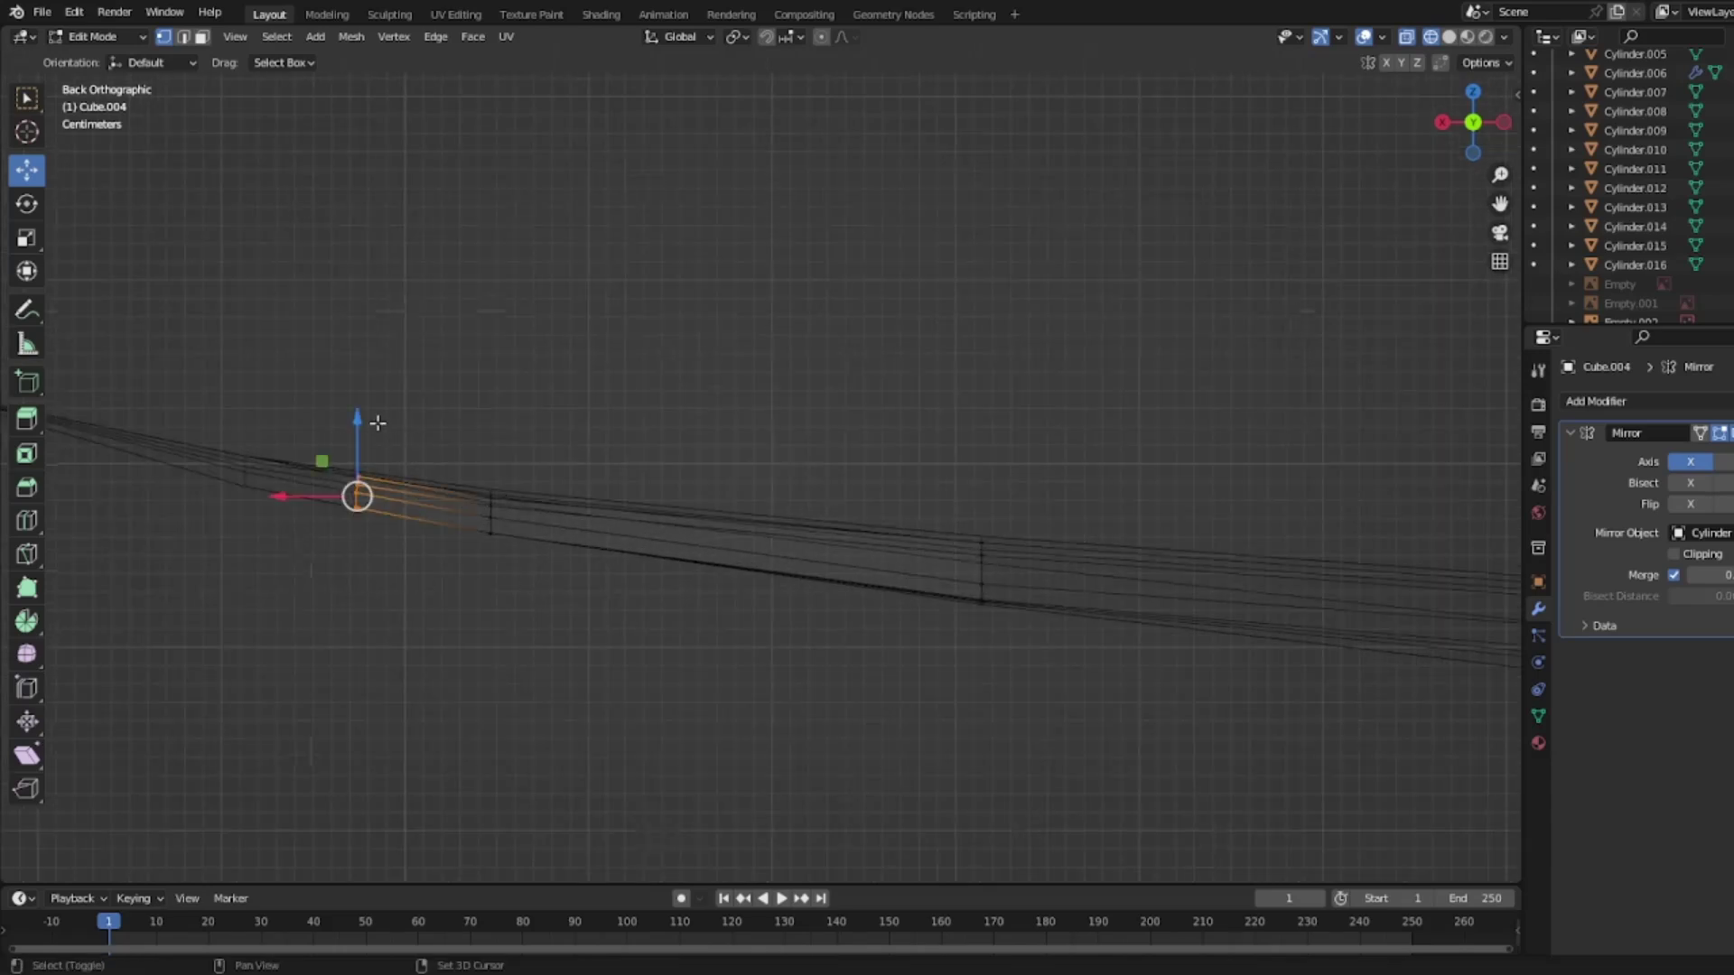
{"action": "left_click_drag", "start_coordinate": [358, 428], "coordinate": [359, 439]}
{"action": "key", "text": "ctrl+z"}
{"action": "key", "text": "z"}
{"action": "left_click", "coordinate": [292, 460]}
{"action": "key", "text": "z"}
{"action": "left_click", "coordinate": [445, 476]}
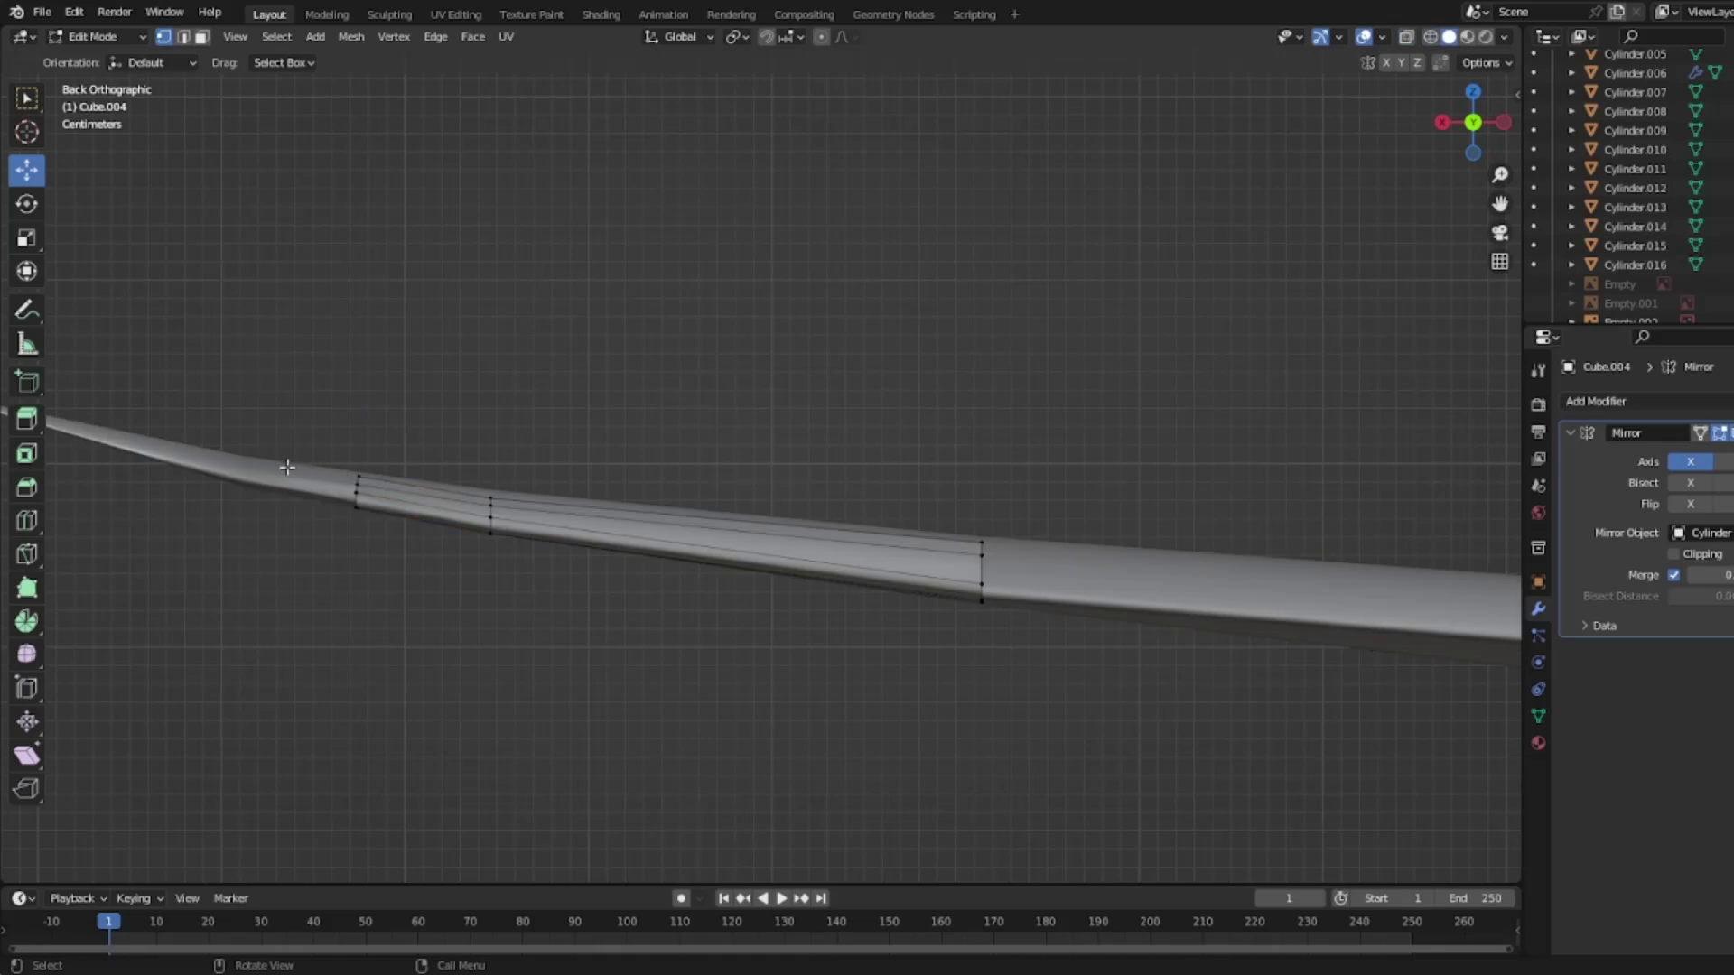
{"action": "key", "text": "Tab"}
{"action": "left_click", "coordinate": [329, 485]}
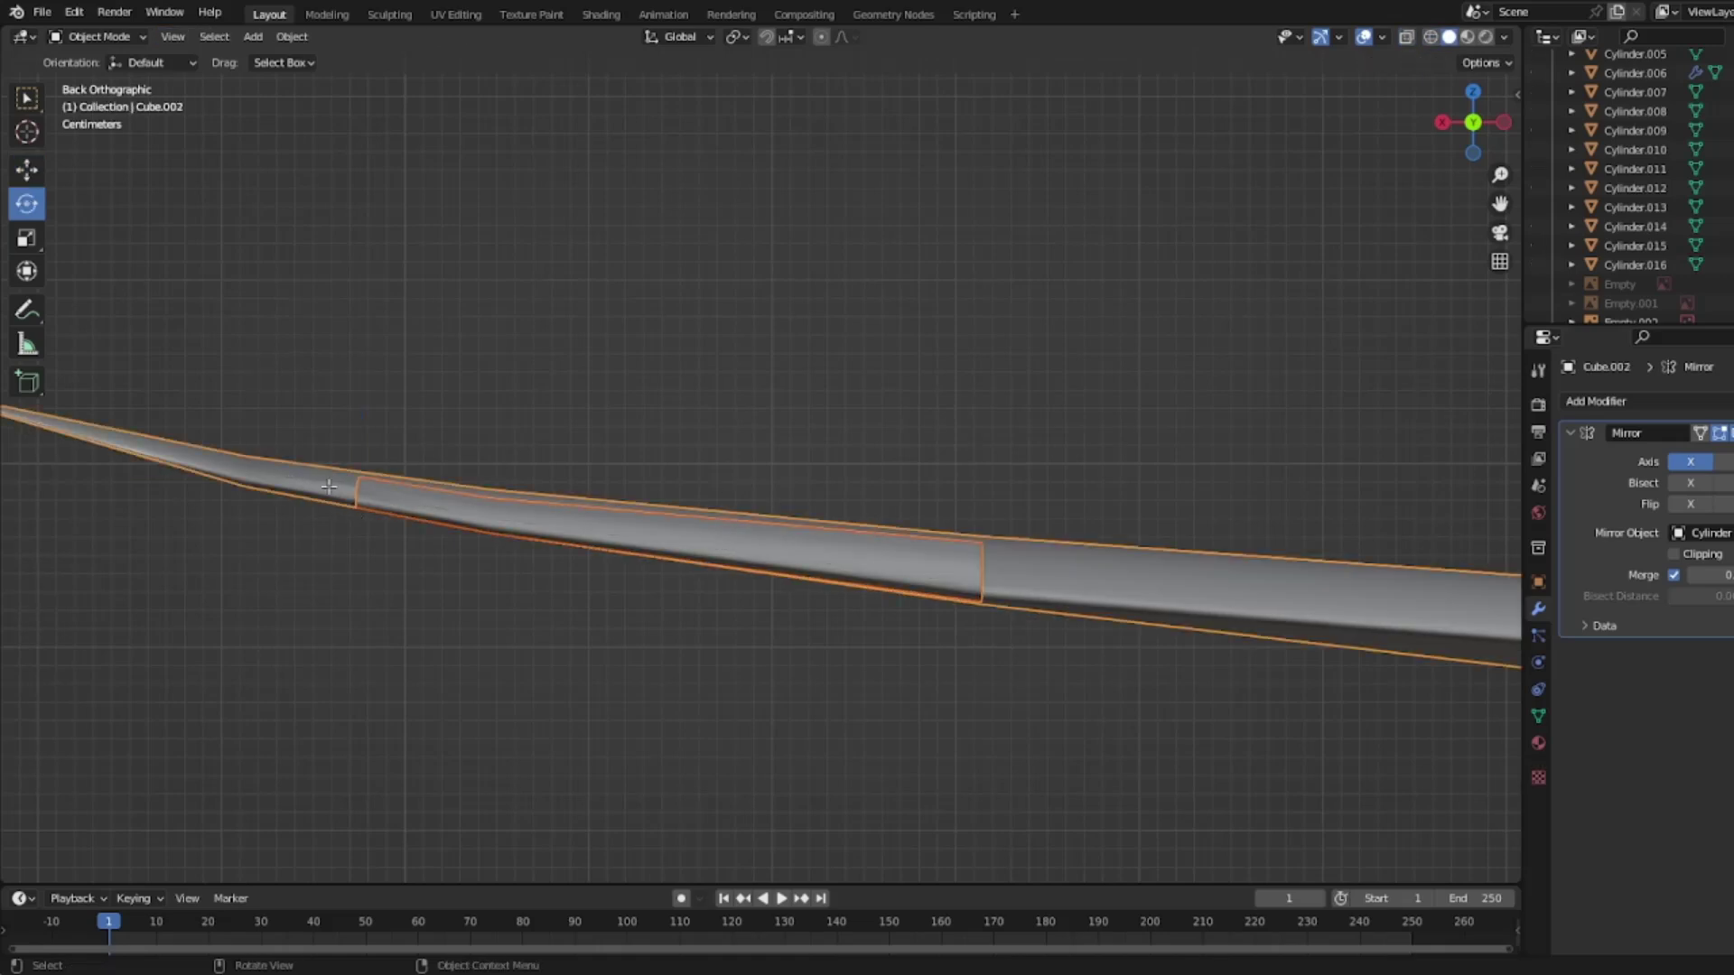
{"action": "key", "text": "Tab"}
{"action": "key", "text": "z"}
{"action": "left_click", "coordinate": [320, 452]}
{"action": "mouse_move", "coordinate": [328, 431]}
{"action": "left_mouse_down"}
{"action": "mouse_move", "coordinate": [379, 508]}
{"action": "mouse_move", "coordinate": [356, 449]}
{"action": "left_mouse_up"}
{"action": "key", "text": "ctrl+z"}
Step: Edit the wing and aileron together and slightly lower their vertex columns at and just beyond the aileron's outboard end along Z
{"action": "key", "text": "Tab"}
{"action": "left_click", "coordinate": [302, 464]}
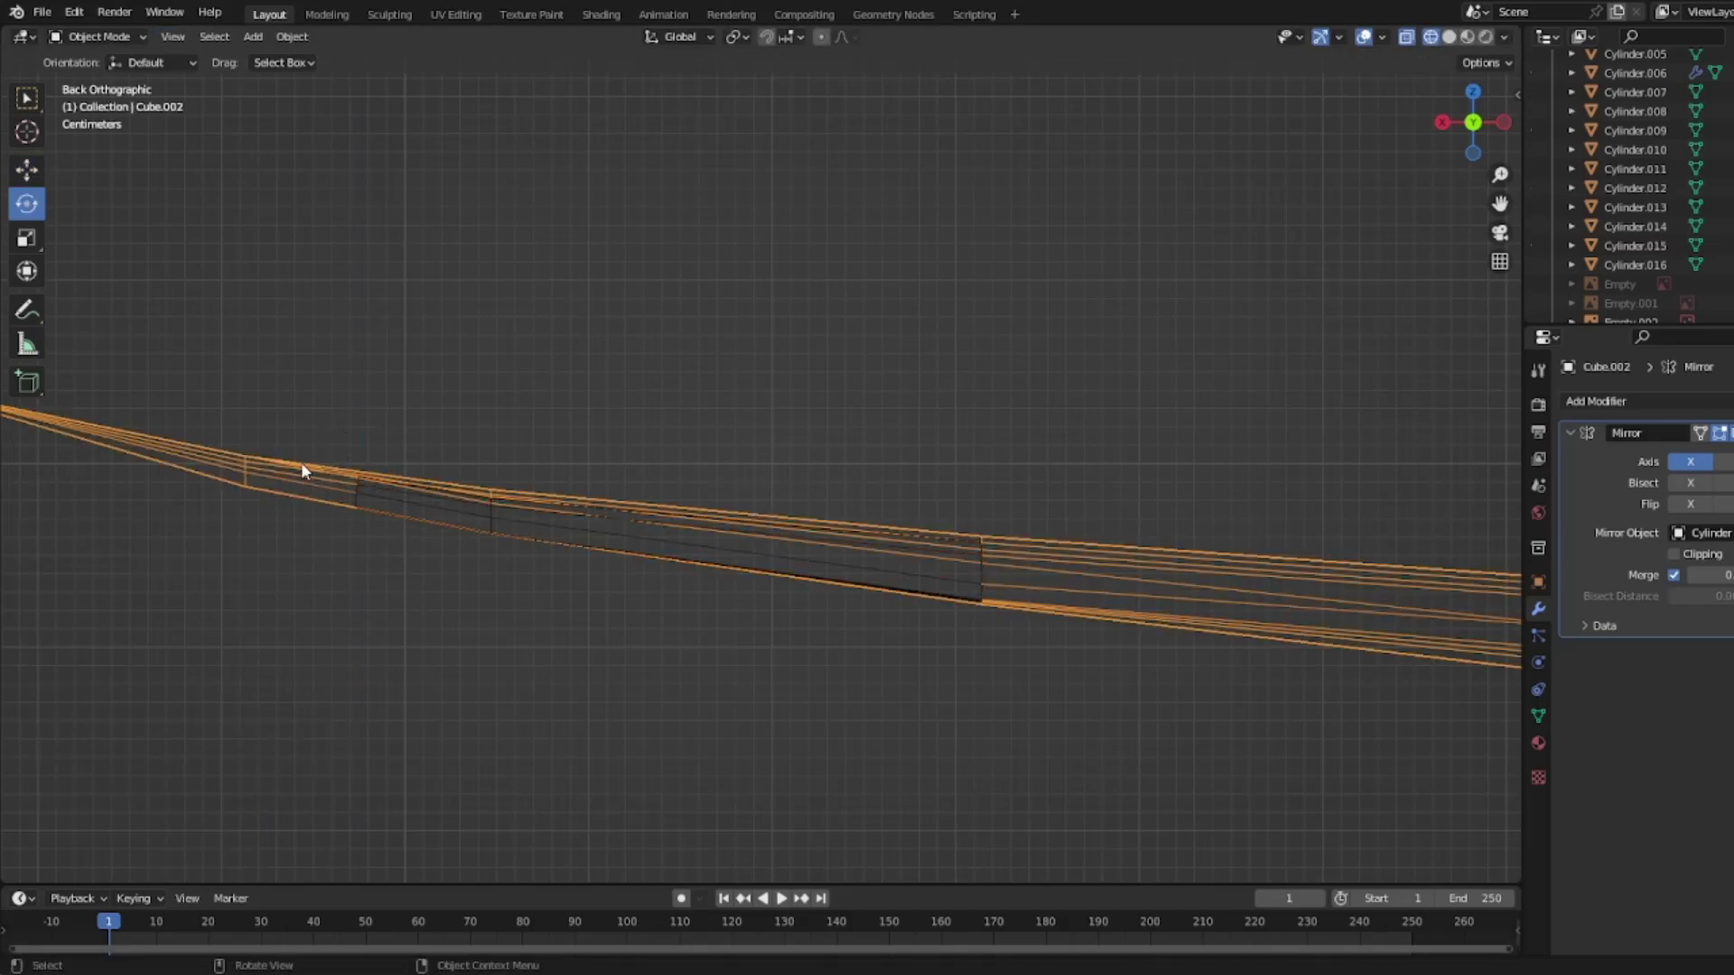
{"action": "left_click", "coordinate": [386, 497]}
{"action": "key", "text": "Tab"}
{"action": "left_click_drag", "start_coordinate": [311, 404], "coordinate": [414, 611]}
{"action": "left_click_drag", "start_coordinate": [233, 426], "coordinate": [349, 586], "text": "shift"}
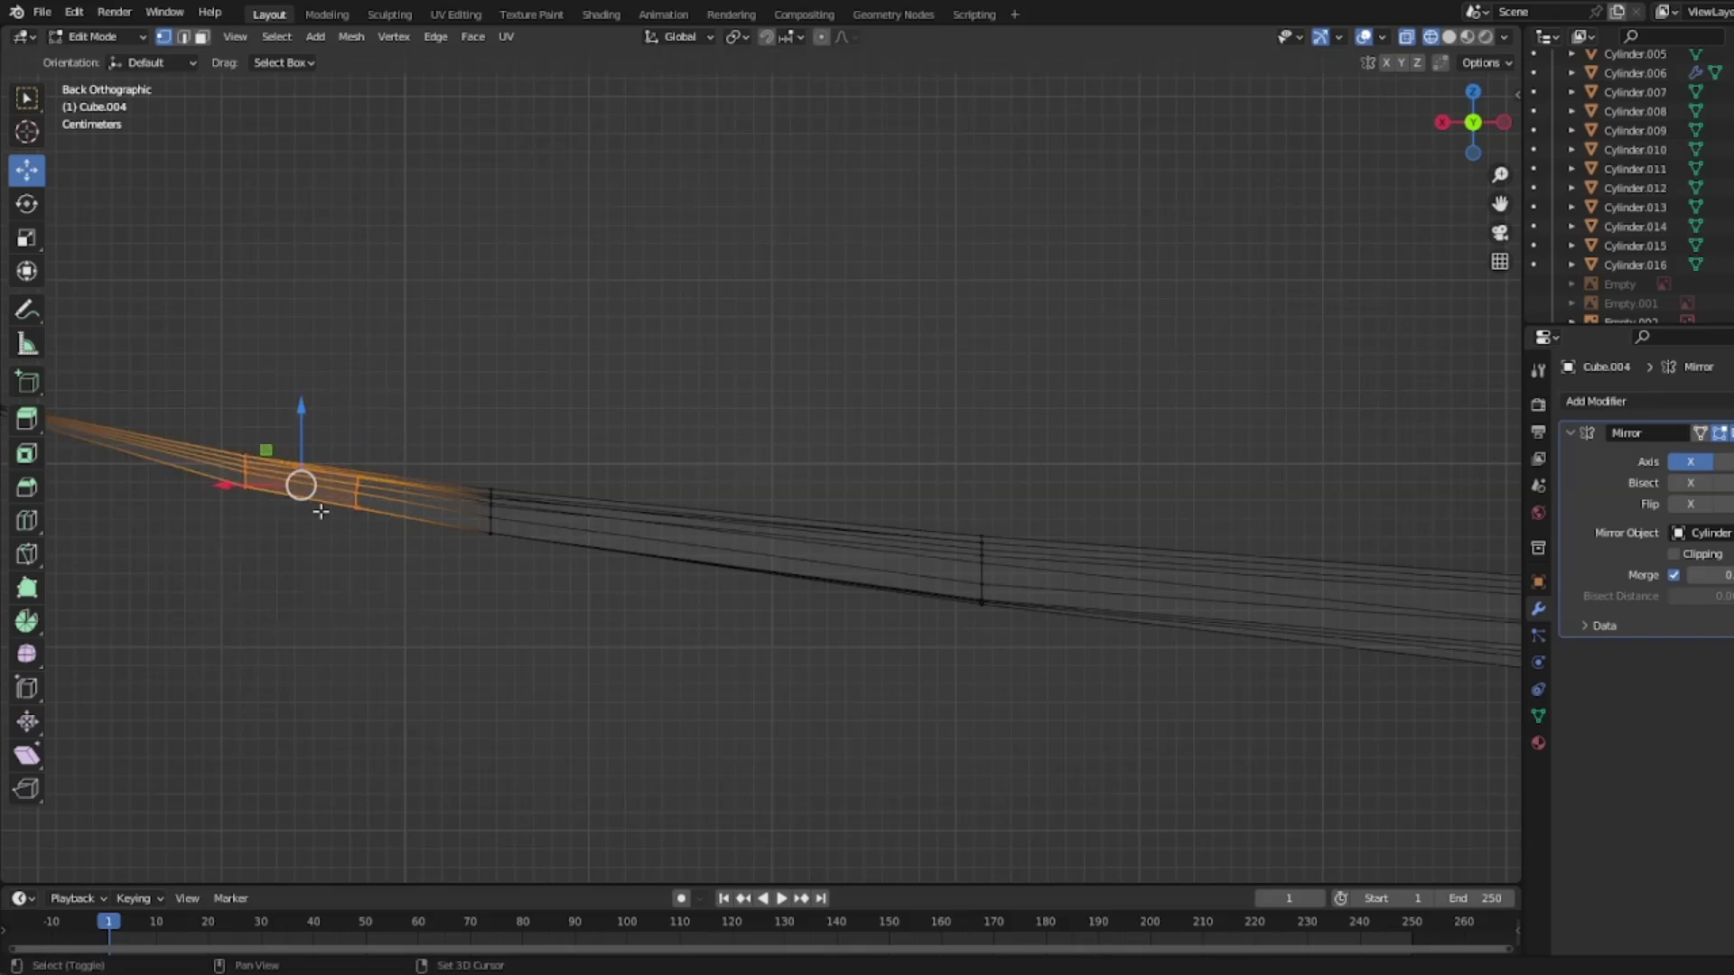
{"action": "mouse_move", "coordinate": [298, 402]}
{"action": "left_mouse_down"}
{"action": "mouse_move", "coordinate": [301, 470]}
{"action": "mouse_move", "coordinate": [304, 414]}
{"action": "mouse_move", "coordinate": [336, 414]}
{"action": "left_mouse_up"}
{"action": "key", "text": "z"}
{"action": "left_click", "coordinate": [551, 417]}
{"action": "key", "text": "Tab"}
Step: Edit the main wing in top view and start a cut-through knife line along the inboard flap's inner end and front edge on the reference
{"action": "middle_click_drag", "start_coordinate": [557, 426], "coordinate": [1438, 149]}
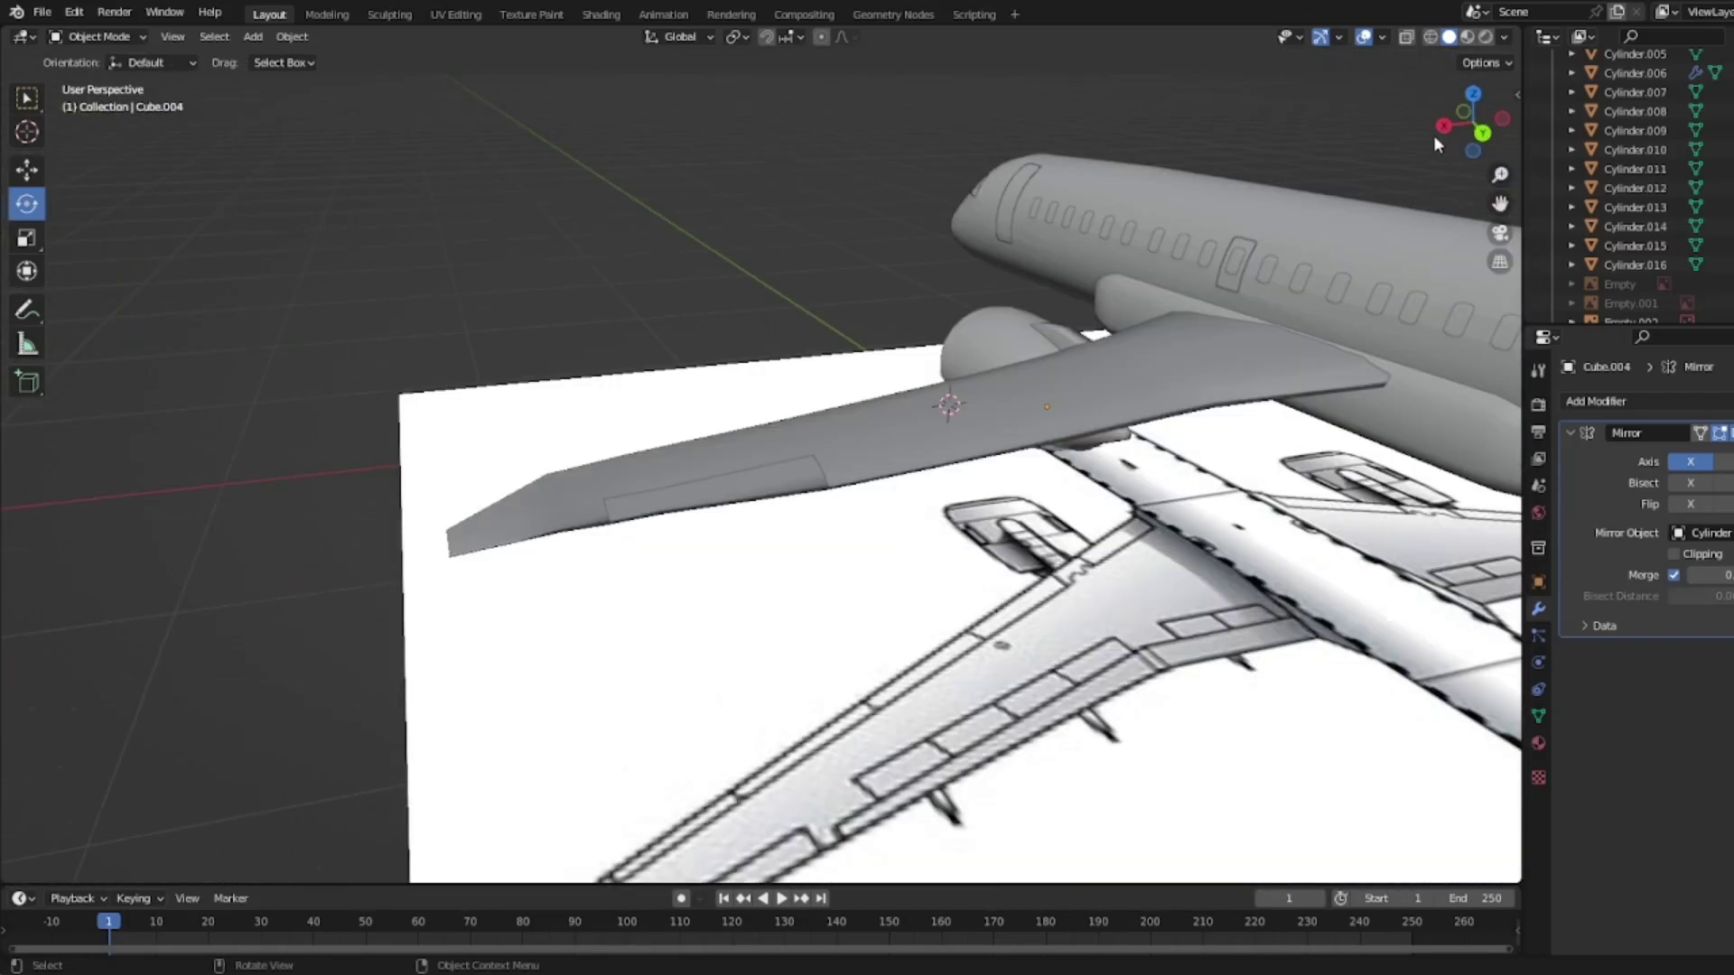
{"action": "left_click", "coordinate": [1475, 95]}
{"action": "middle_click_drag", "start_coordinate": [732, 294], "coordinate": [1232, 131], "text": "shift"}
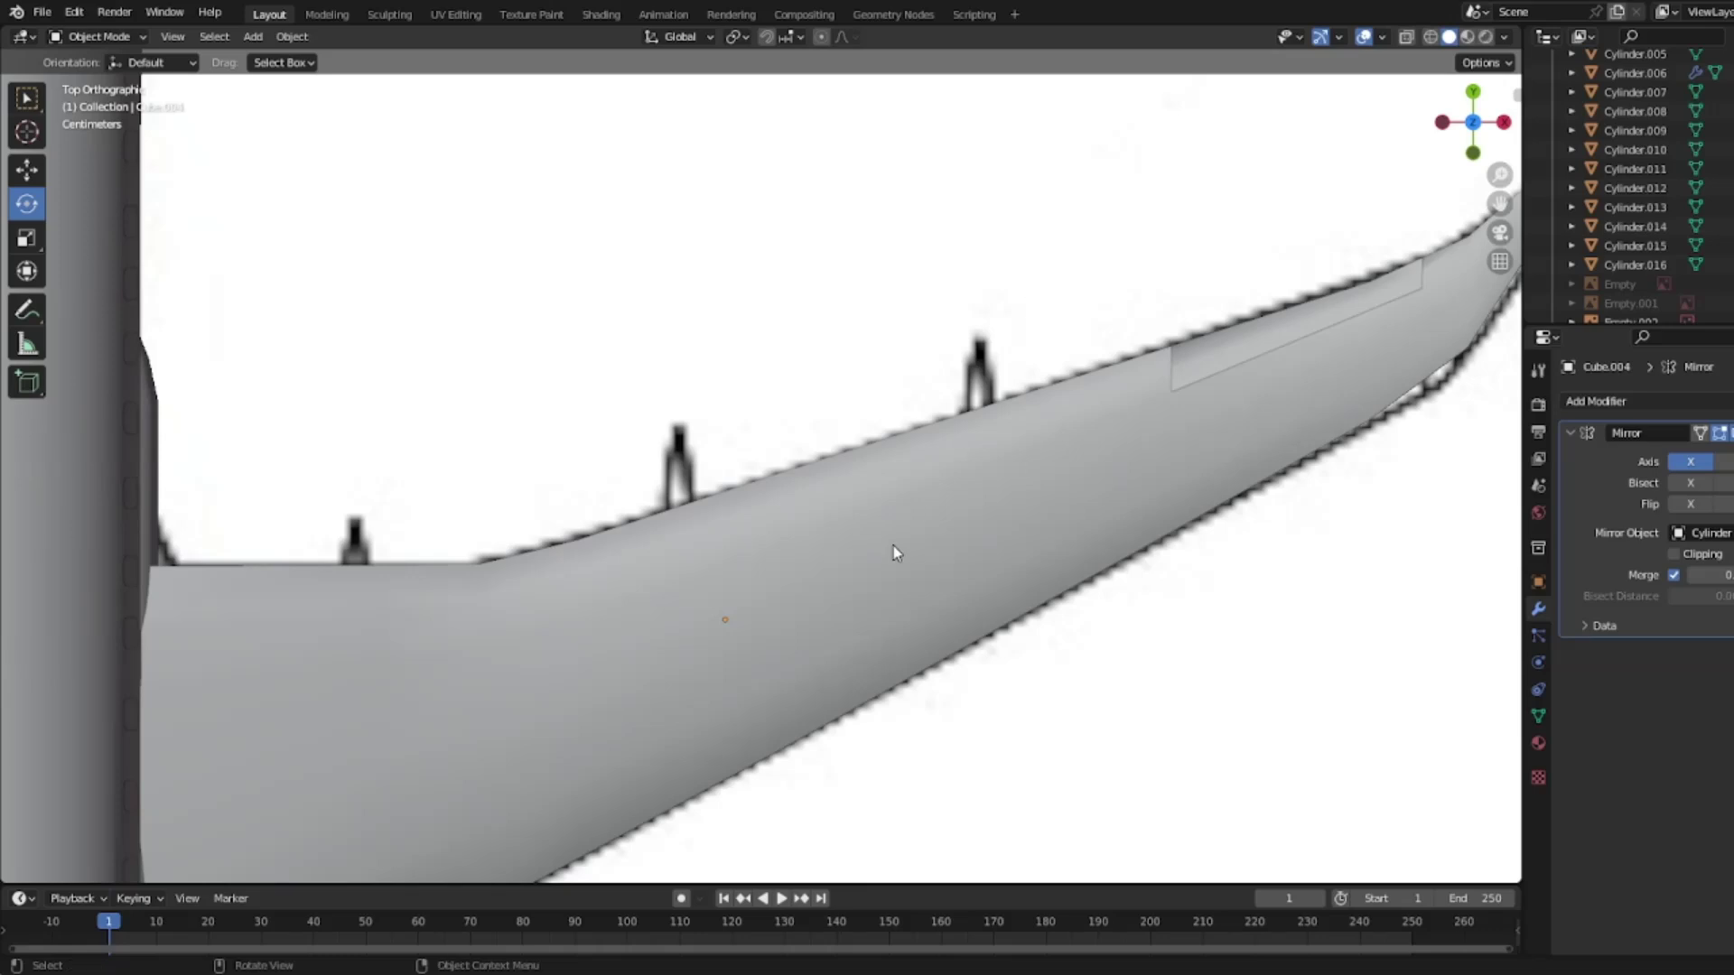
{"action": "left_click", "coordinate": [892, 546]}
{"action": "key", "text": "Tab"}
{"action": "key", "text": "alt+z"}
{"action": "scroll", "coordinate": [655, 460], "scroll_direction": "up", "scroll_amount": 5}
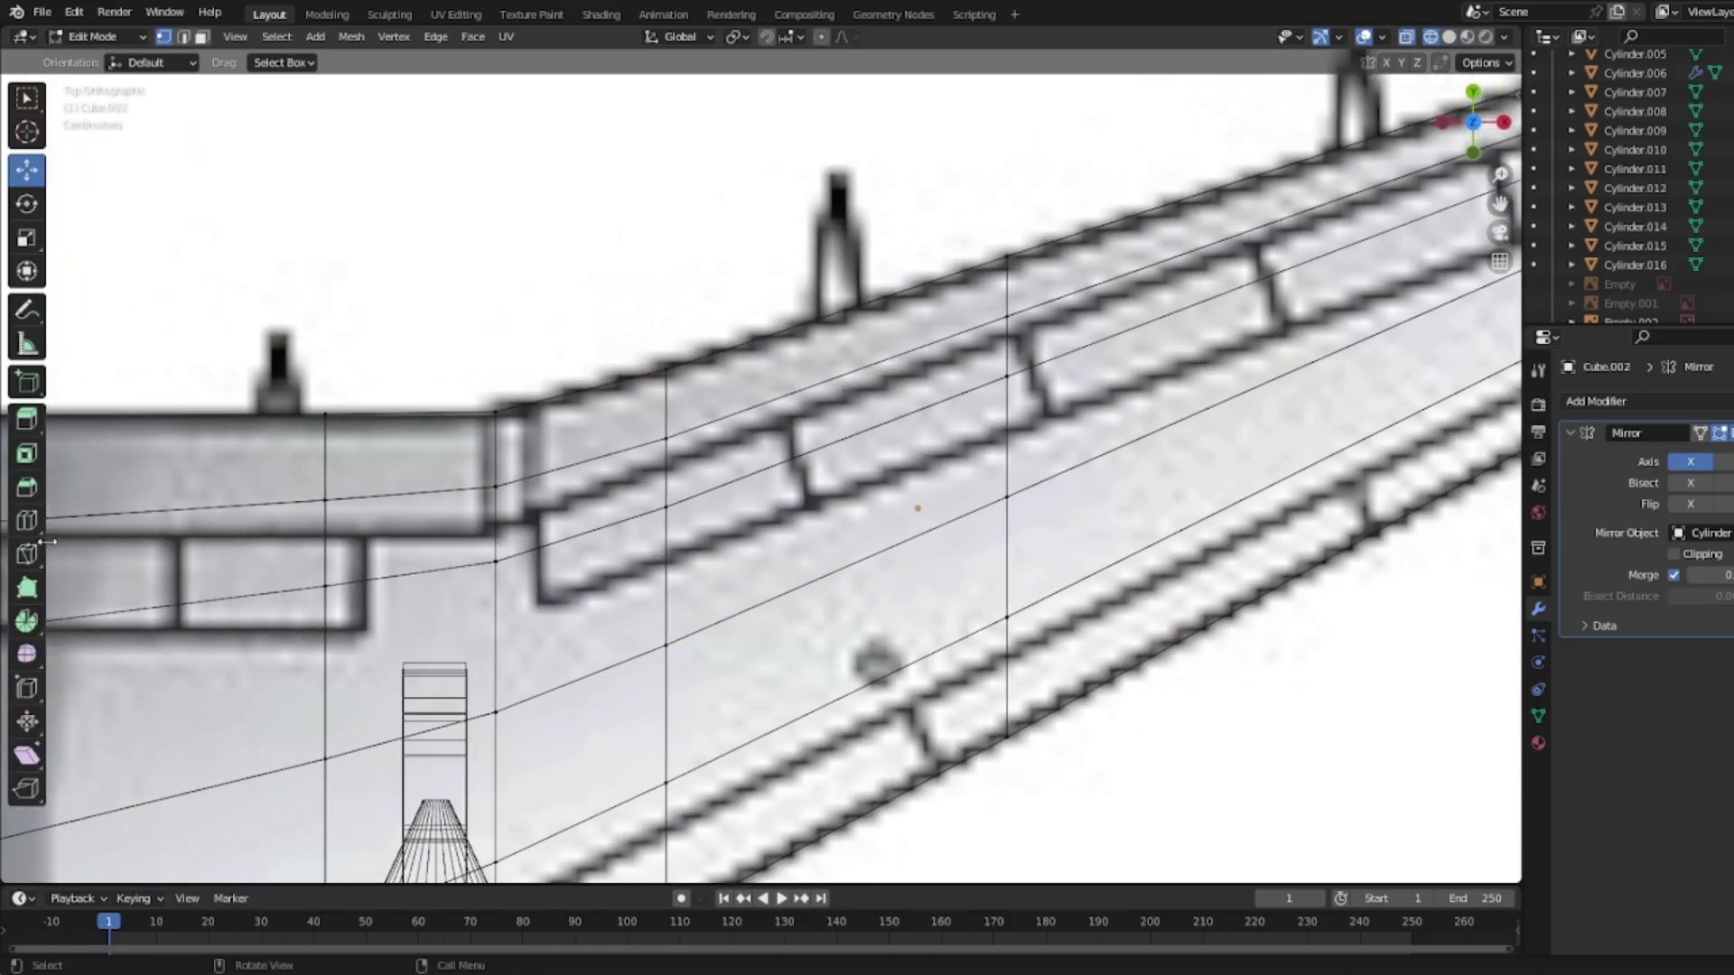
{"action": "left_click", "coordinate": [26, 556]}
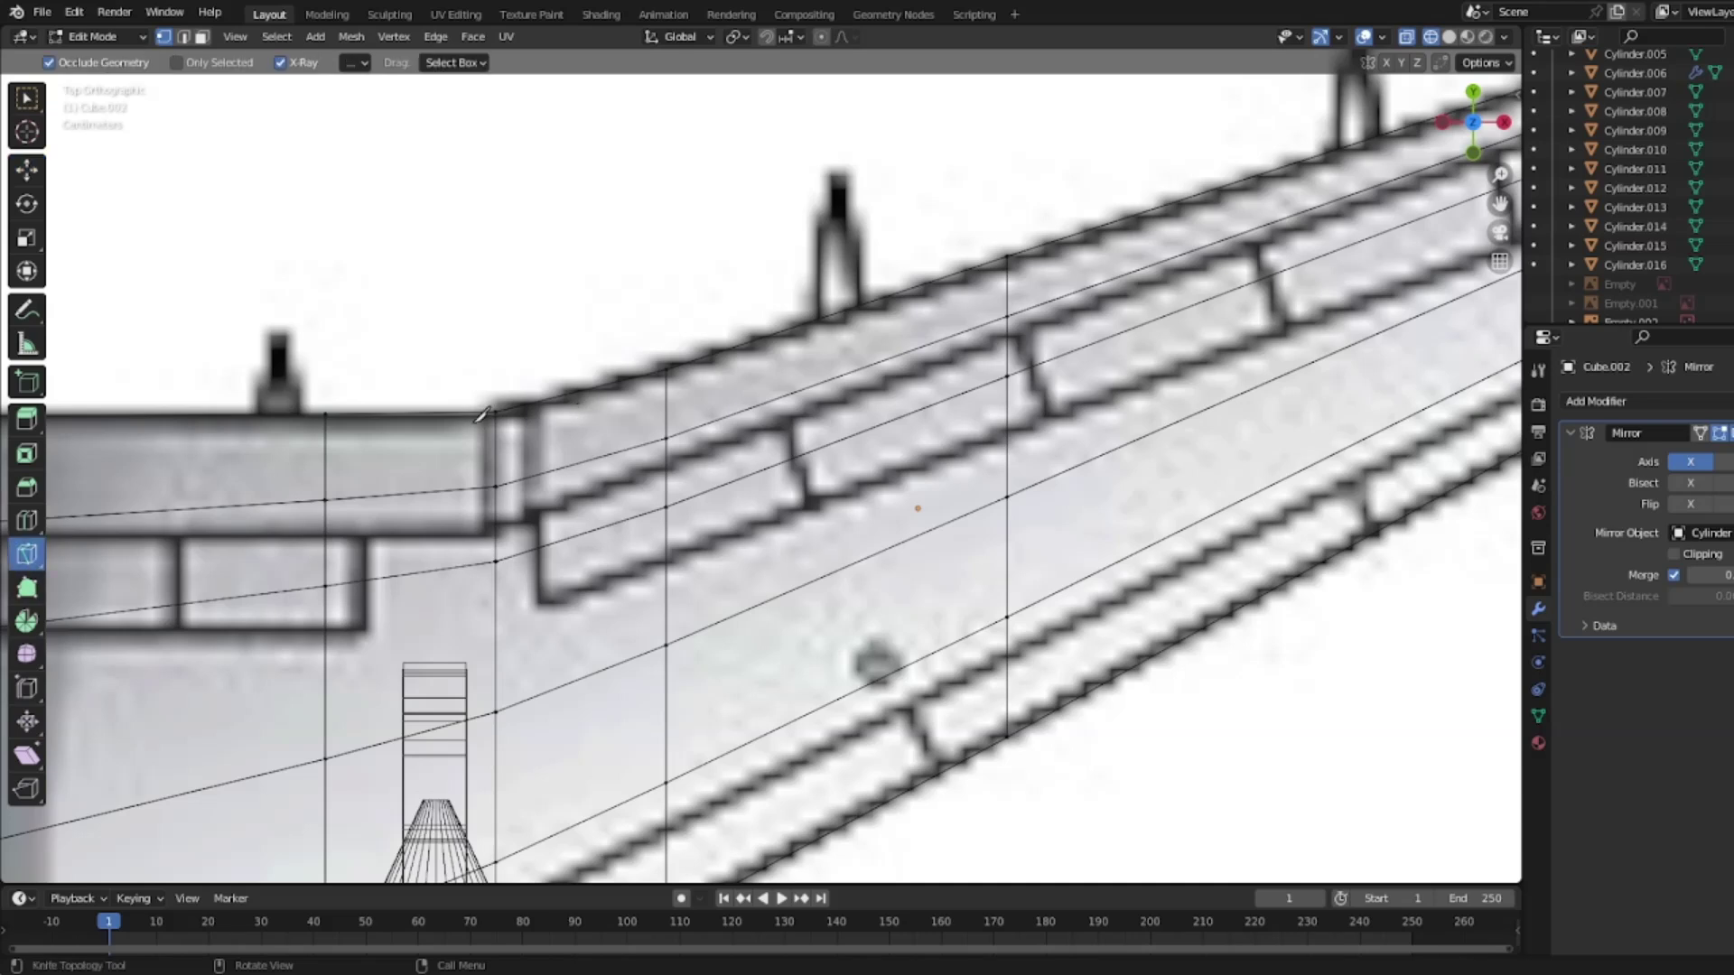
{"action": "middle_click_drag", "start_coordinate": [555, 459], "coordinate": [1012, 438], "text": "shift"}
{"action": "left_click", "coordinate": [422, 395]}
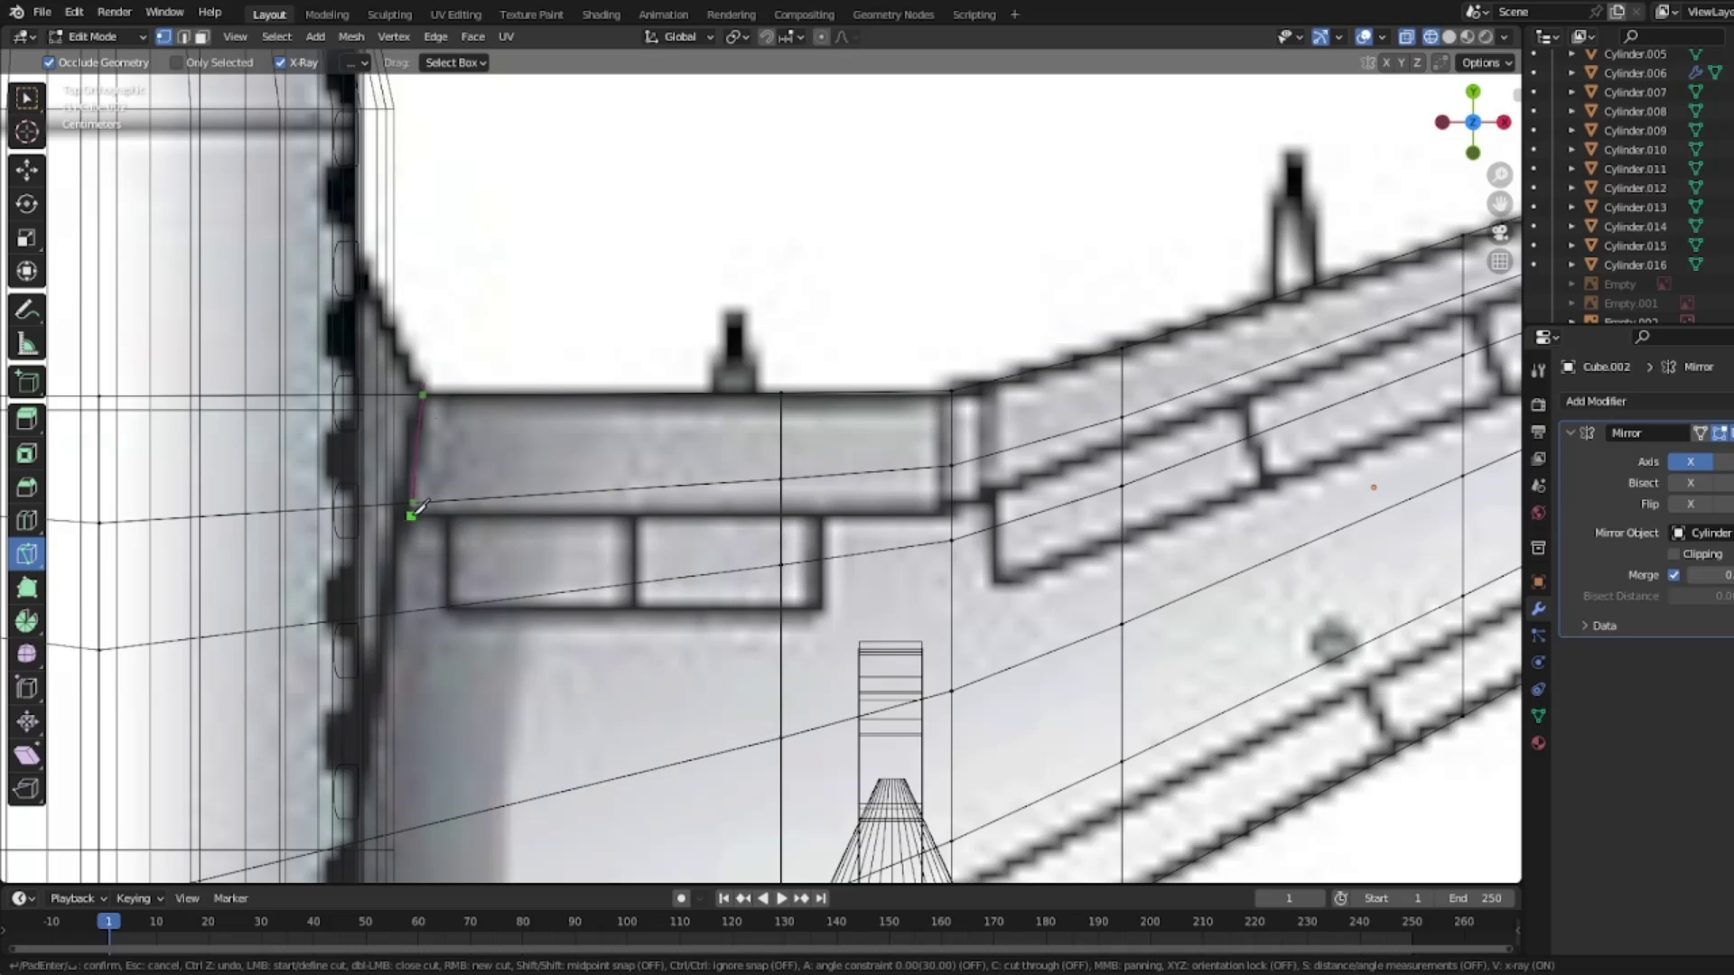
{"action": "key", "text": "c"}
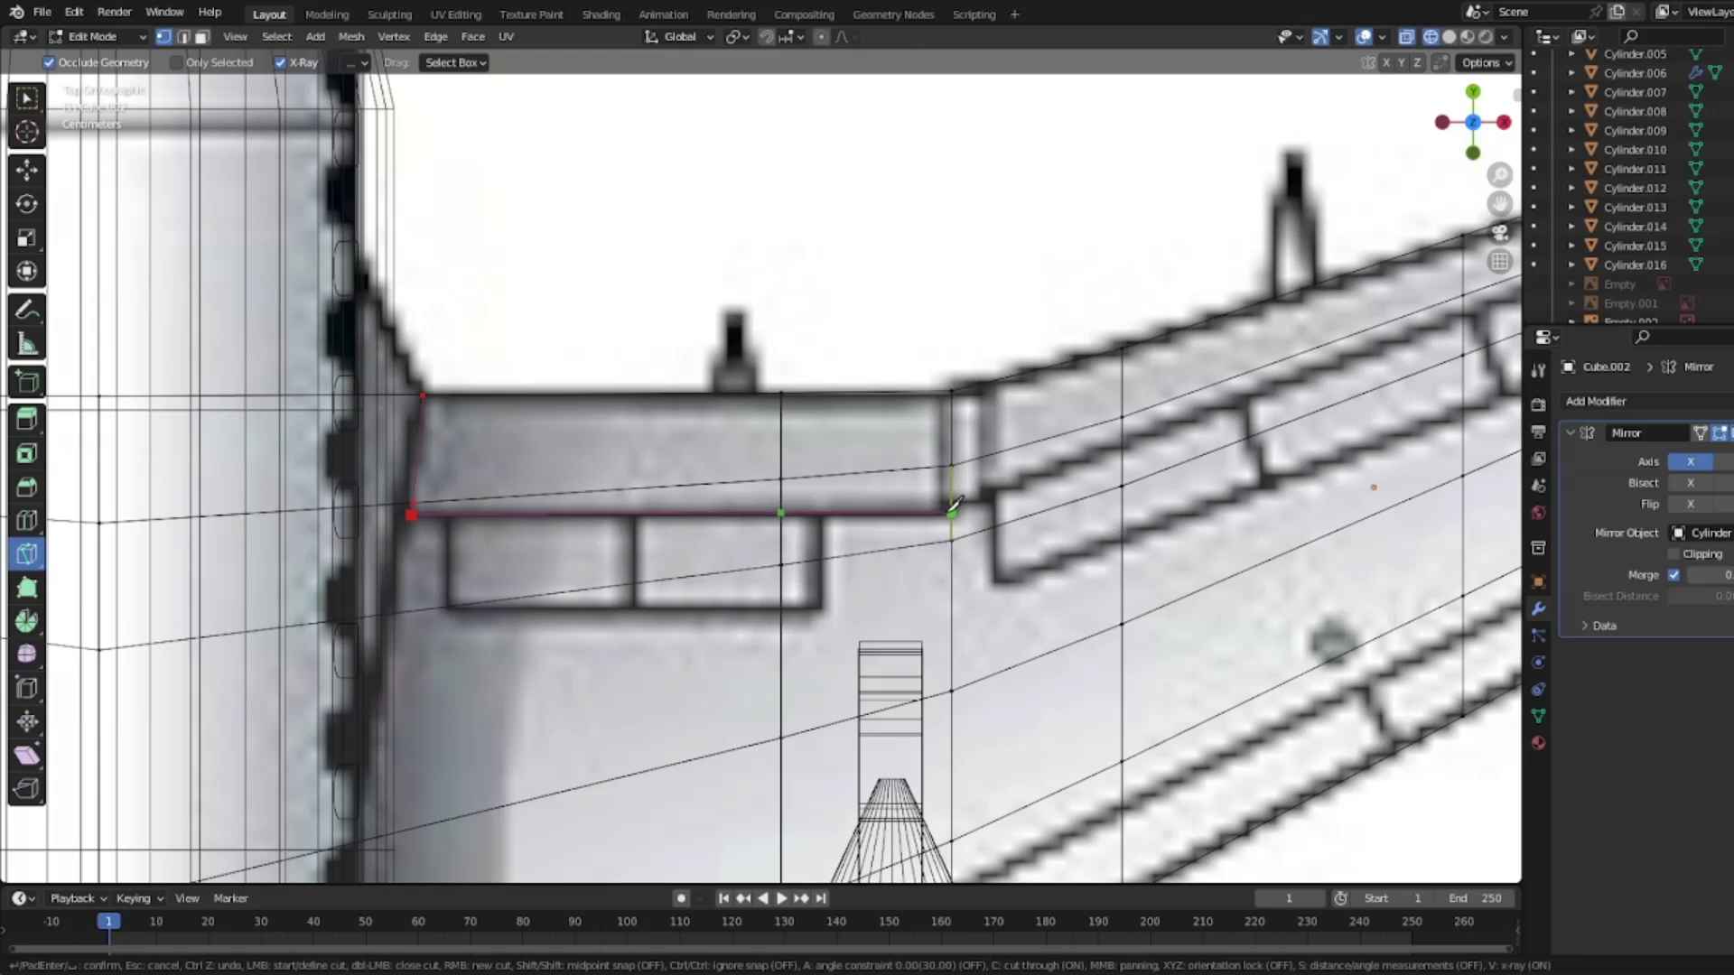
Step: Continue the knife line along the outboard flap's front edge and across its outer end to the trailing edge, and complete the cut
{"action": "middle_click_drag", "start_coordinate": [1244, 423], "coordinate": [374, 668], "text": "shift"}
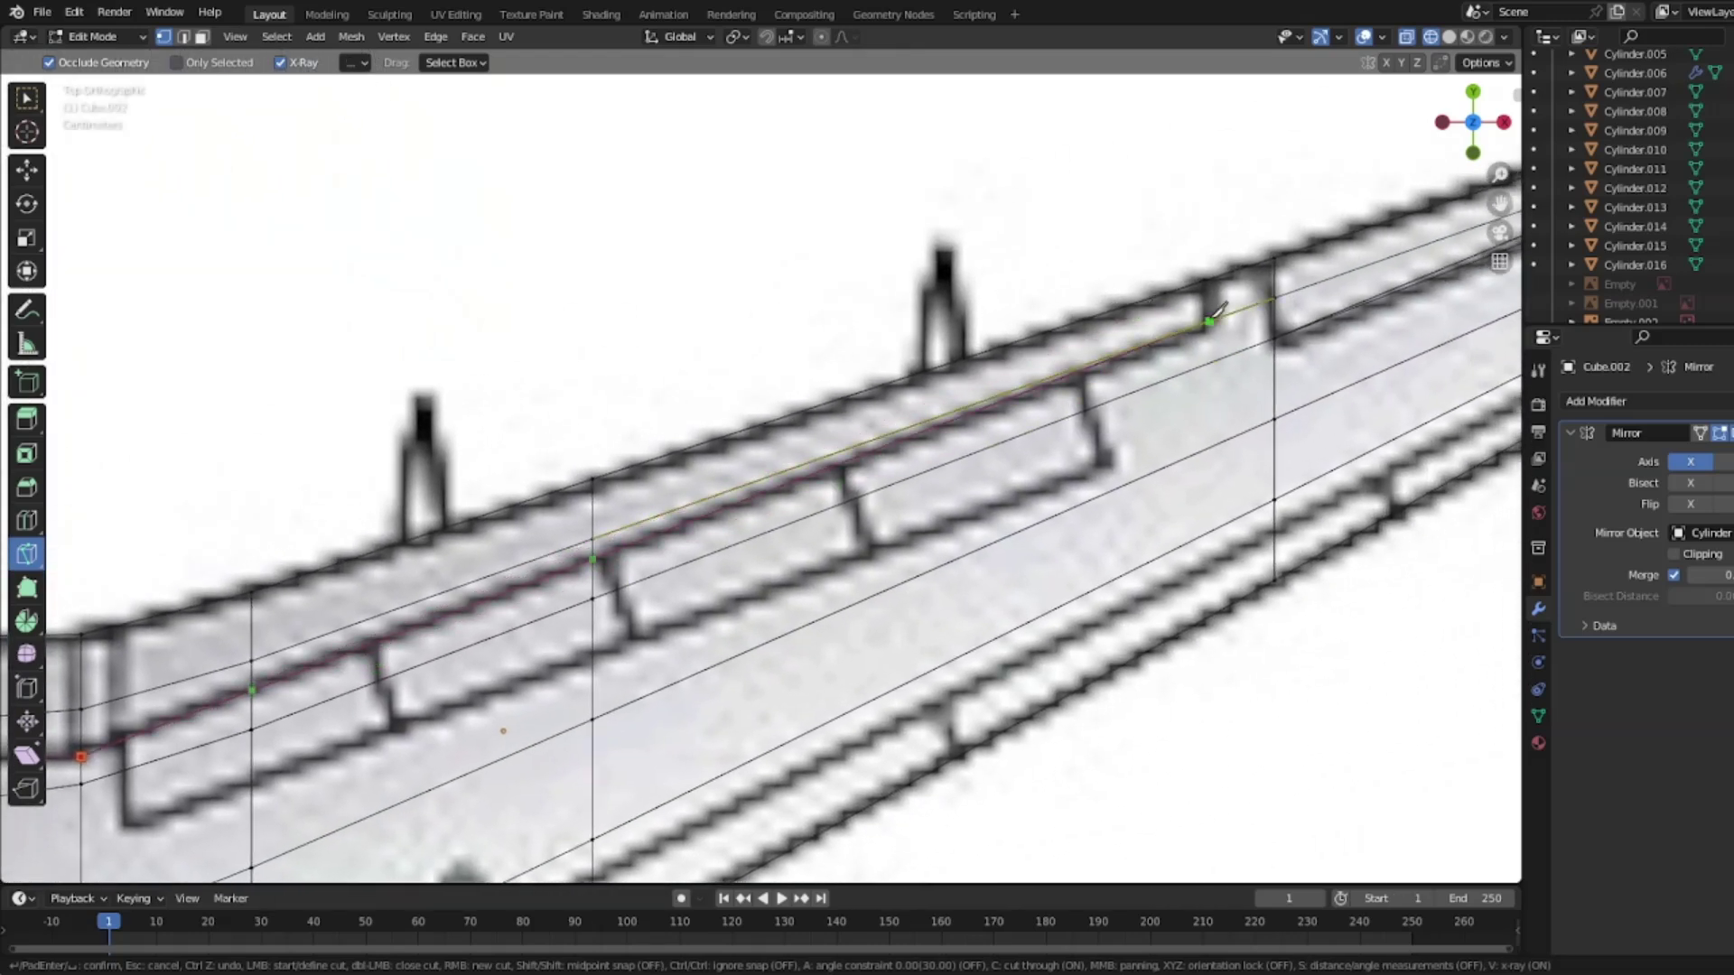
{"action": "left_click", "coordinate": [1208, 332]}
{"action": "left_click", "coordinate": [1210, 332]}
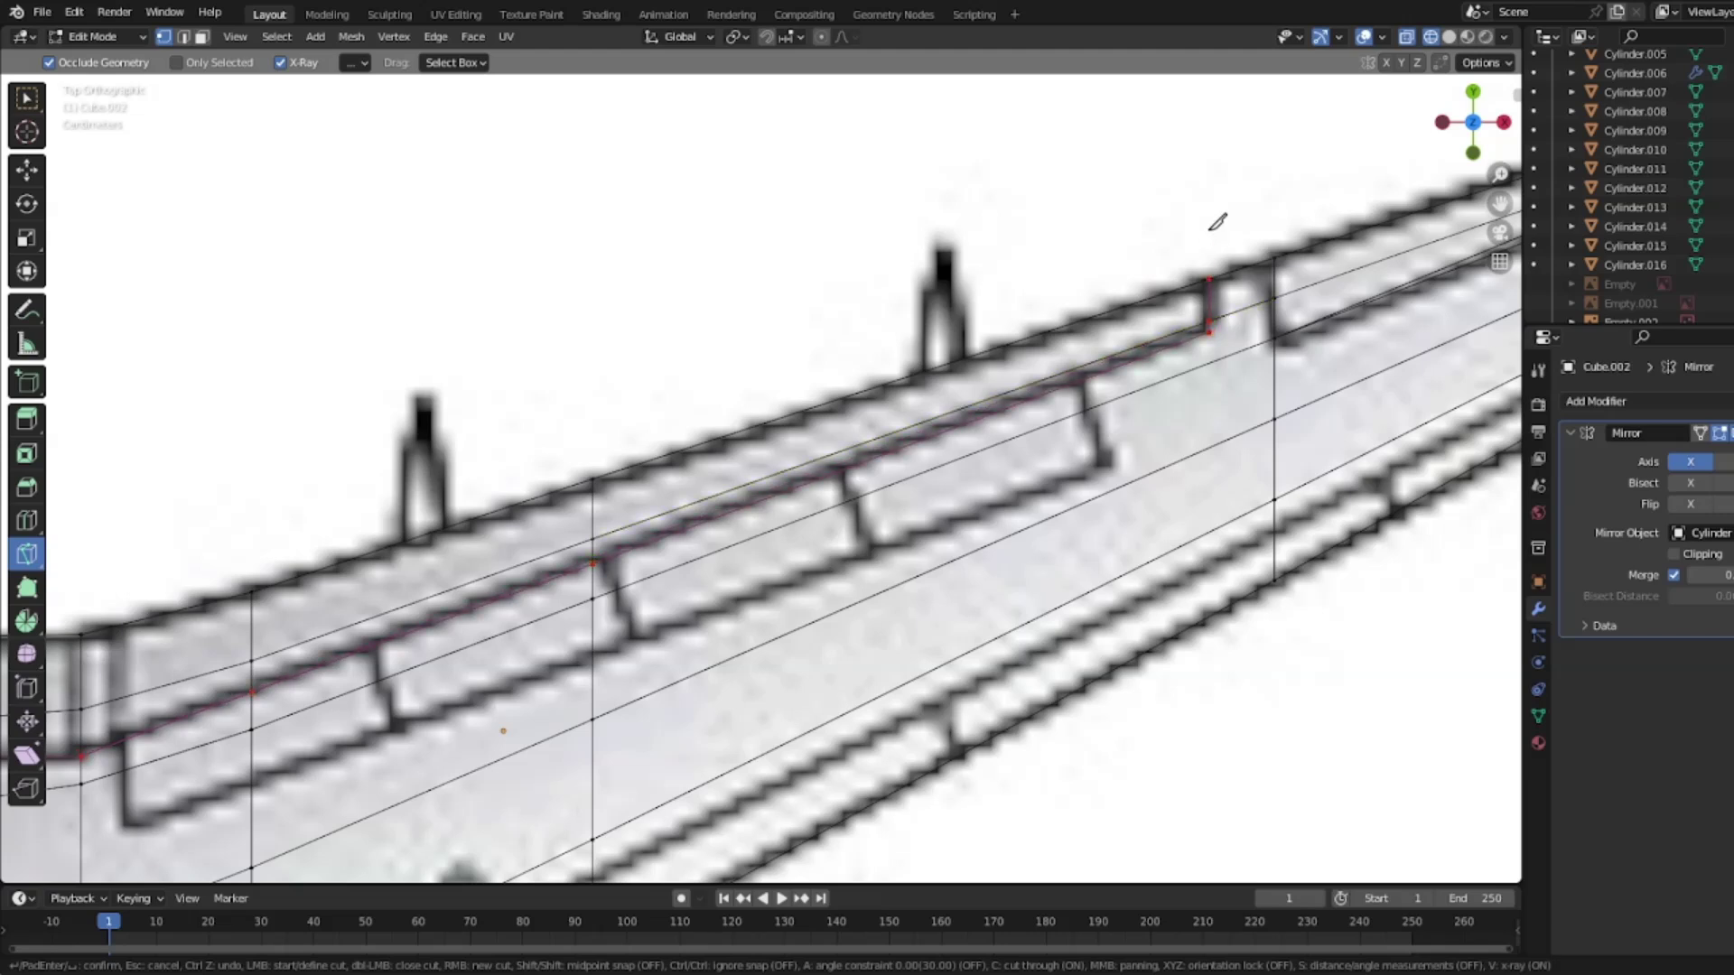
{"action": "key", "text": "Return"}
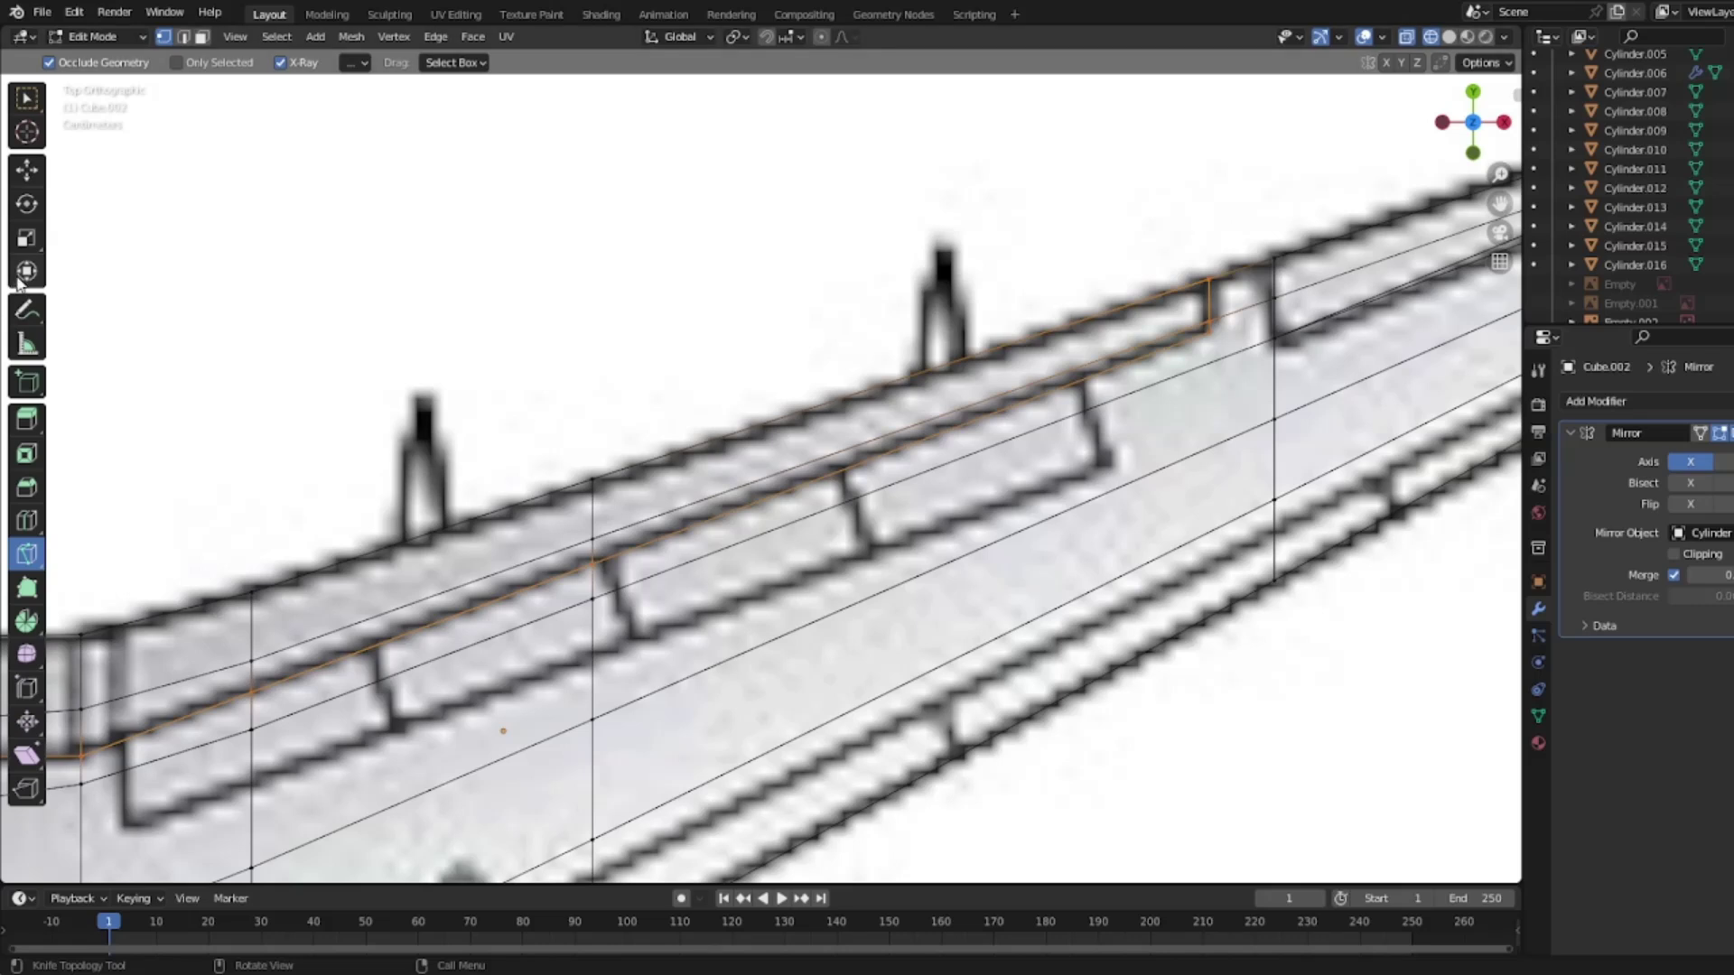
Step: Select all flap vertices between the knife line and the trailing edge and separate them from the wing as their own object
{"action": "left_click", "coordinate": [27, 169]}
{"action": "left_click_drag", "start_coordinate": [514, 423], "coordinate": [626, 540]}
{"action": "middle_click_drag", "start_coordinate": [491, 434], "coordinate": [1149, 345], "text": "shift"}
{"action": "left_click_drag", "start_coordinate": [696, 458], "coordinate": [1056, 594], "text": "shift"}
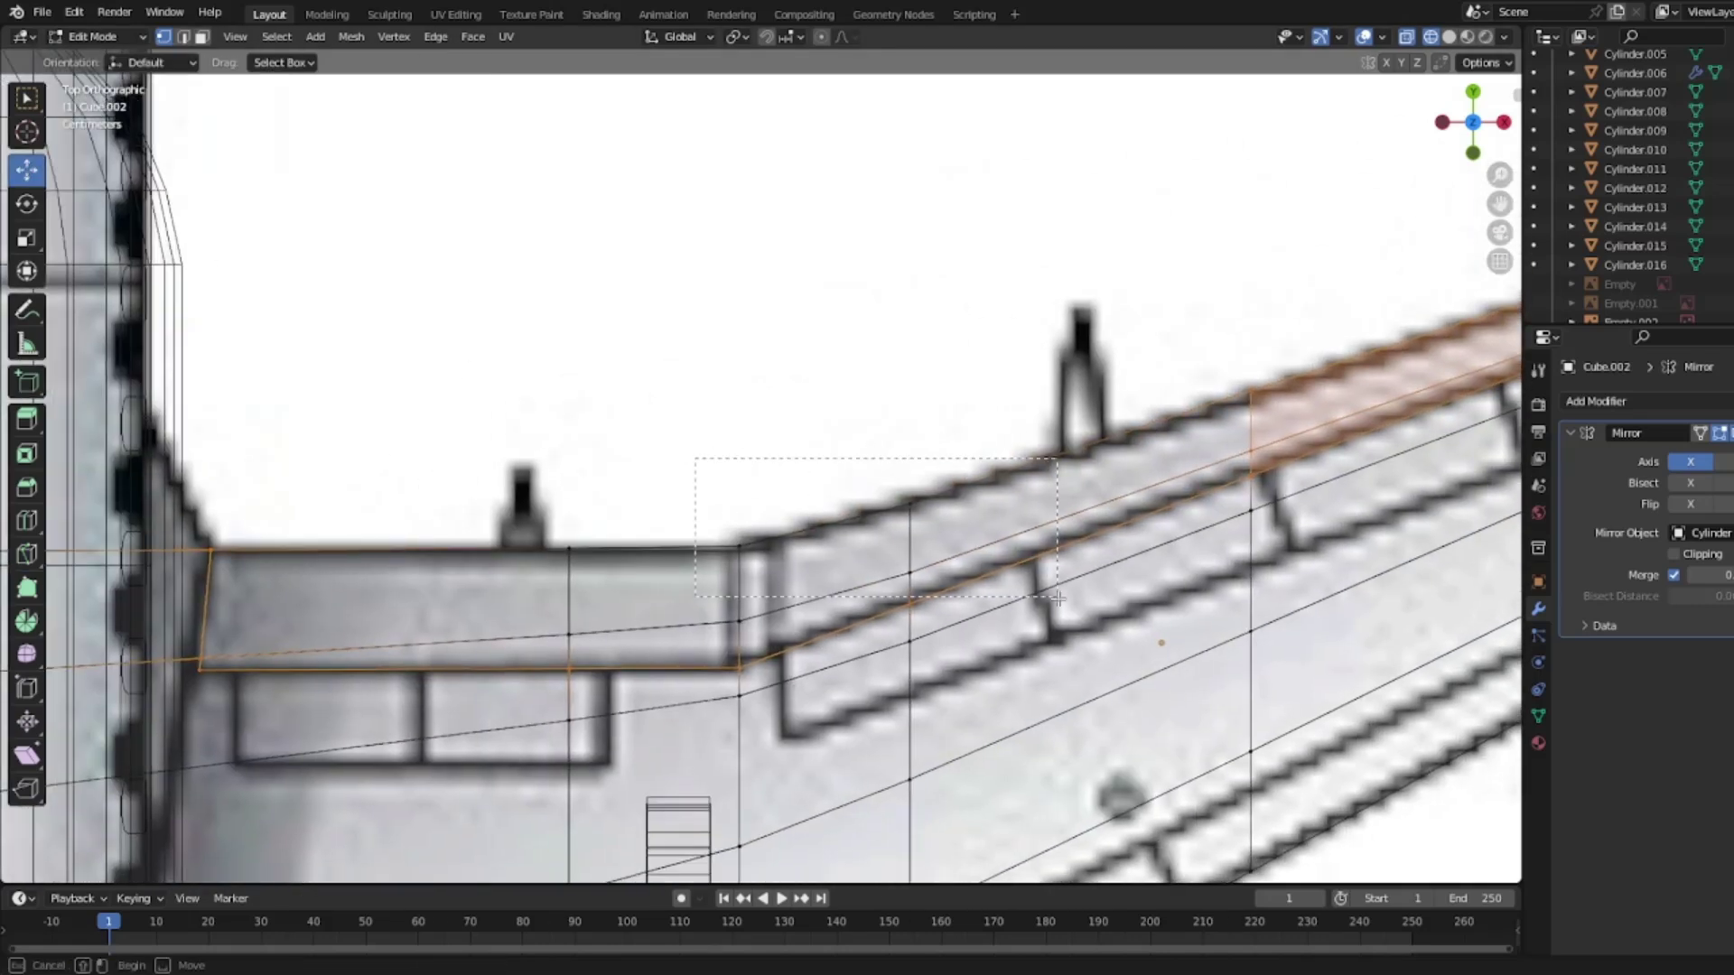
{"action": "left_click_drag", "start_coordinate": [930, 596], "coordinate": [930, 597], "text": "shift"}
{"action": "left_click_drag", "start_coordinate": [694, 488], "coordinate": [809, 673], "text": "shift"}
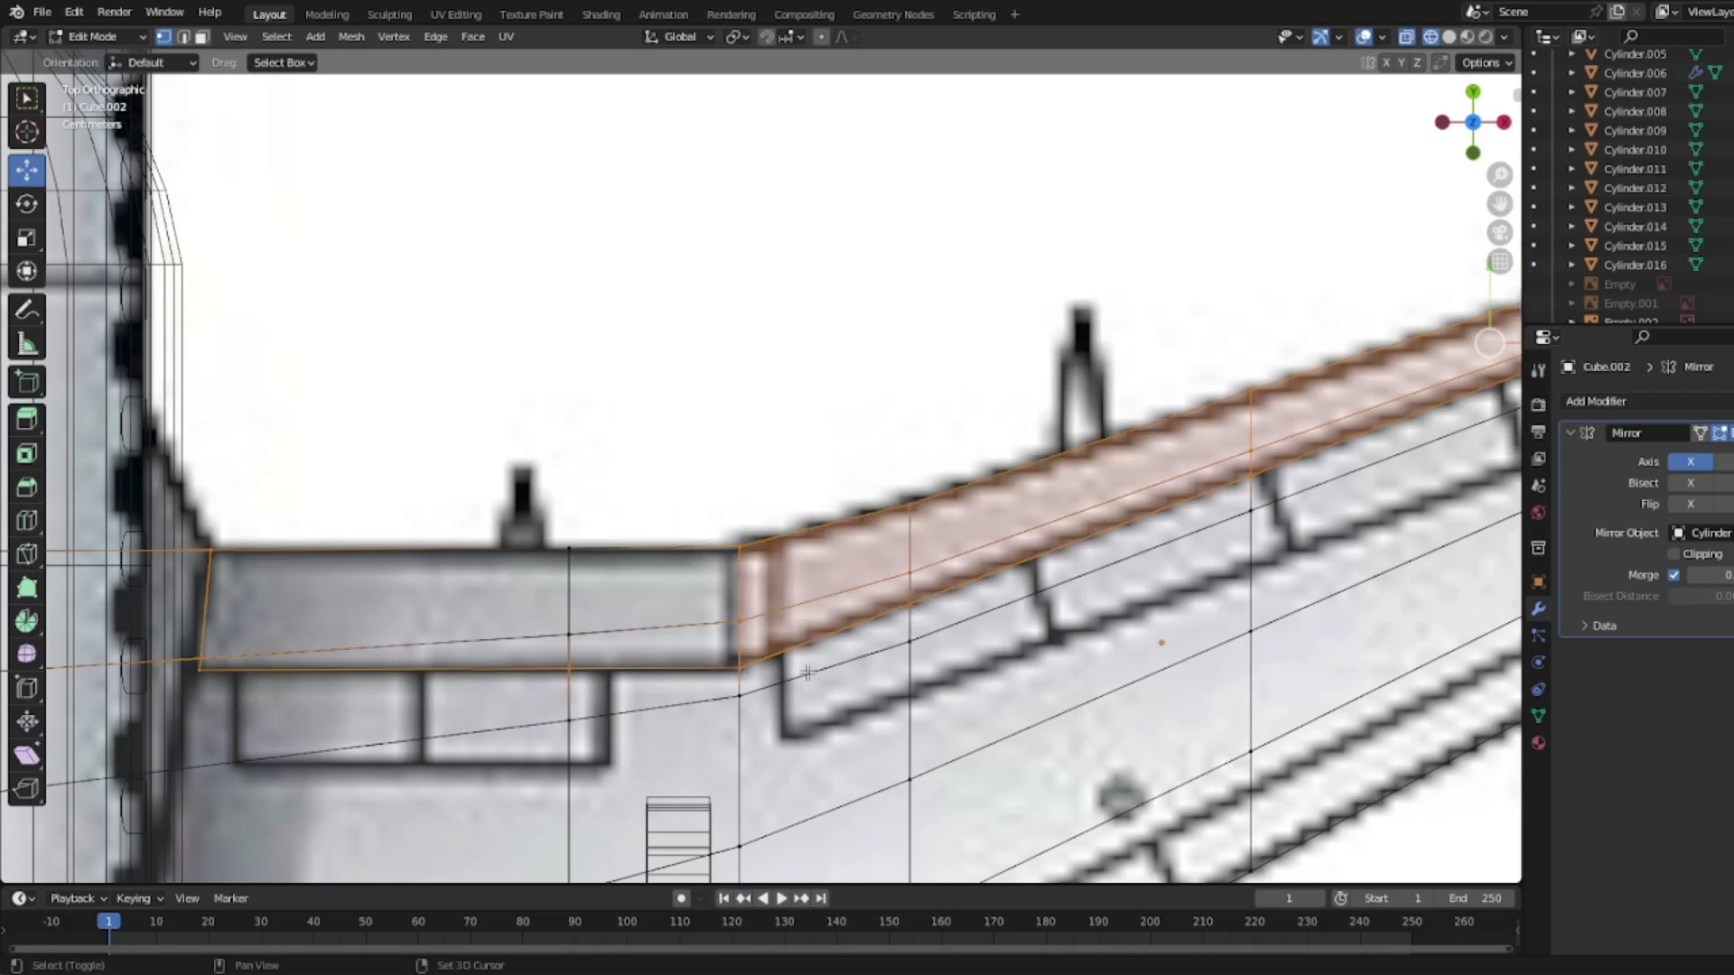
{"action": "left_click", "coordinate": [569, 619], "text": "shift"}
{"action": "right_click", "coordinate": [598, 611]}
{"action": "mouse_move", "coordinate": [545, 630]}
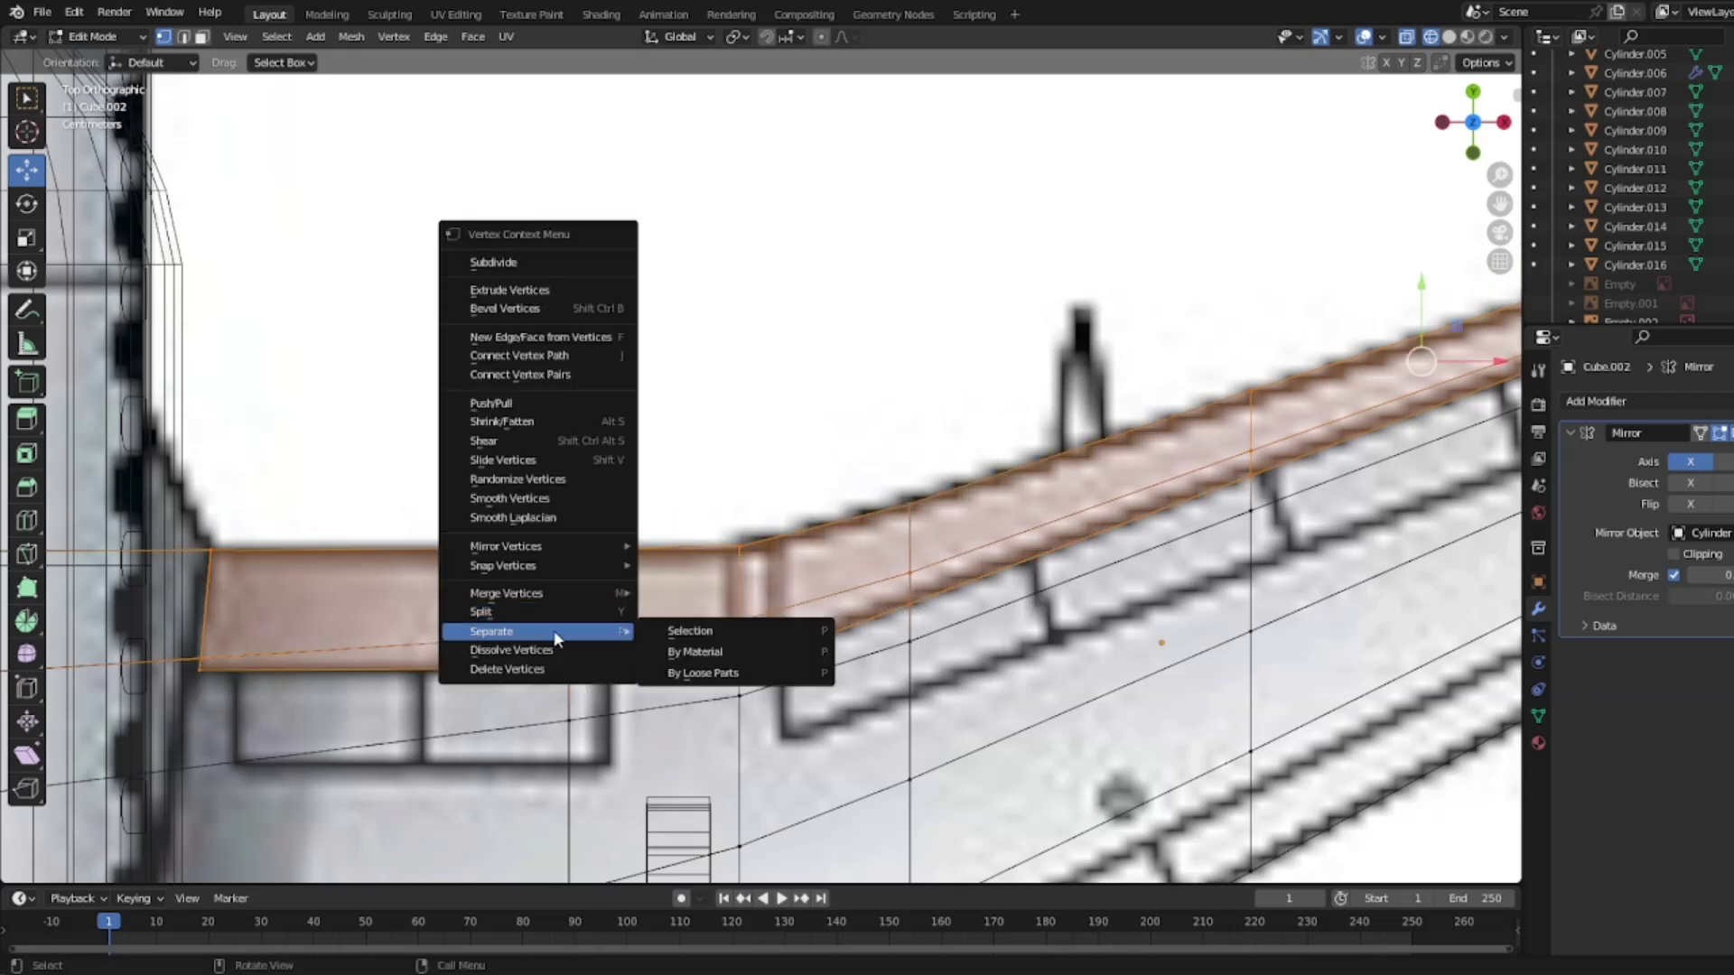
{"action": "left_click", "coordinate": [737, 631]}
{"action": "right_click", "coordinate": [737, 632]}
{"action": "key", "text": "z"}
{"action": "left_click", "coordinate": [910, 565]}
{"action": "key", "text": "Tab"}
Step: Edit the separated flap strip and knife-cut through it along the inboard line of the narrow gap between the two flaps
{"action": "mouse_move", "coordinate": [912, 541]}
{"action": "middle_mouse_down"}
{"action": "mouse_move", "coordinate": [1142, 399]}
{"action": "mouse_move", "coordinate": [1122, 329]}
{"action": "mouse_move", "coordinate": [917, 388]}
{"action": "mouse_move", "coordinate": [1421, 172]}
{"action": "middle_mouse_up"}
{"action": "left_click", "coordinate": [1473, 94]}
{"action": "left_click", "coordinate": [881, 605]}
{"action": "key", "text": "Tab"}
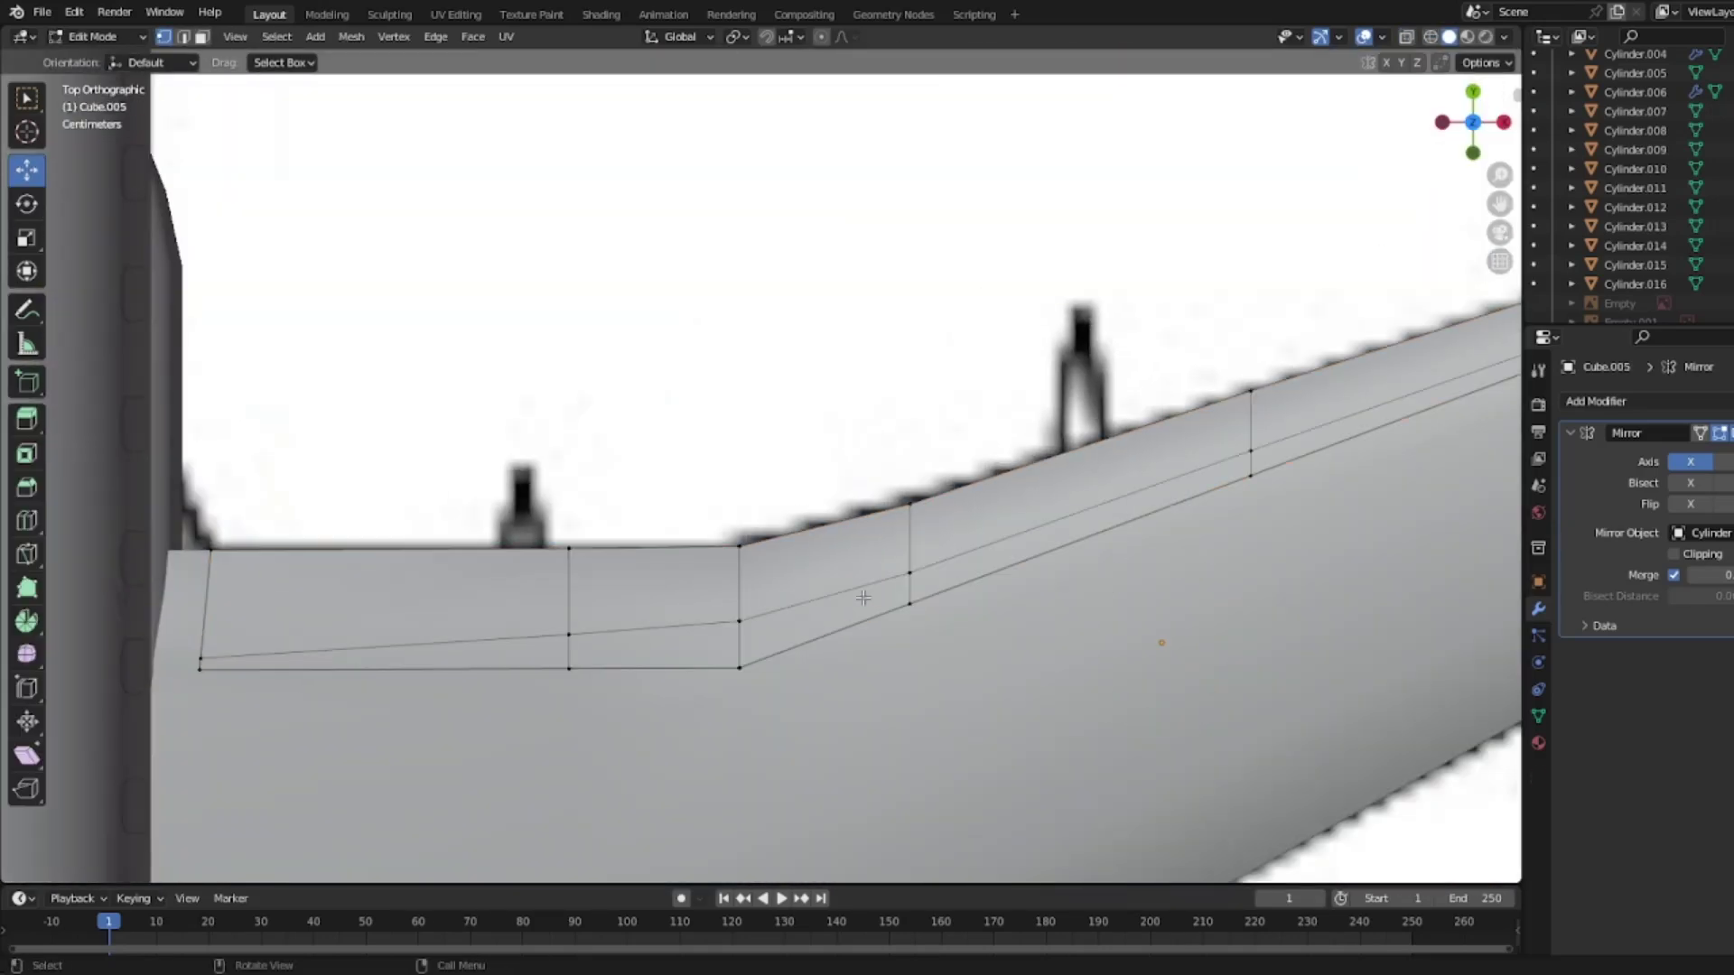
{"action": "scroll", "coordinate": [775, 611], "scroll_direction": "up", "scroll_amount": 1}
{"action": "key", "text": "z"}
{"action": "left_click", "coordinate": [632, 620]}
{"action": "middle_click_drag", "start_coordinate": [622, 618], "coordinate": [650, 433], "text": "shift"}
{"action": "scroll", "coordinate": [272, 539], "scroll_direction": "up", "scroll_amount": 2}
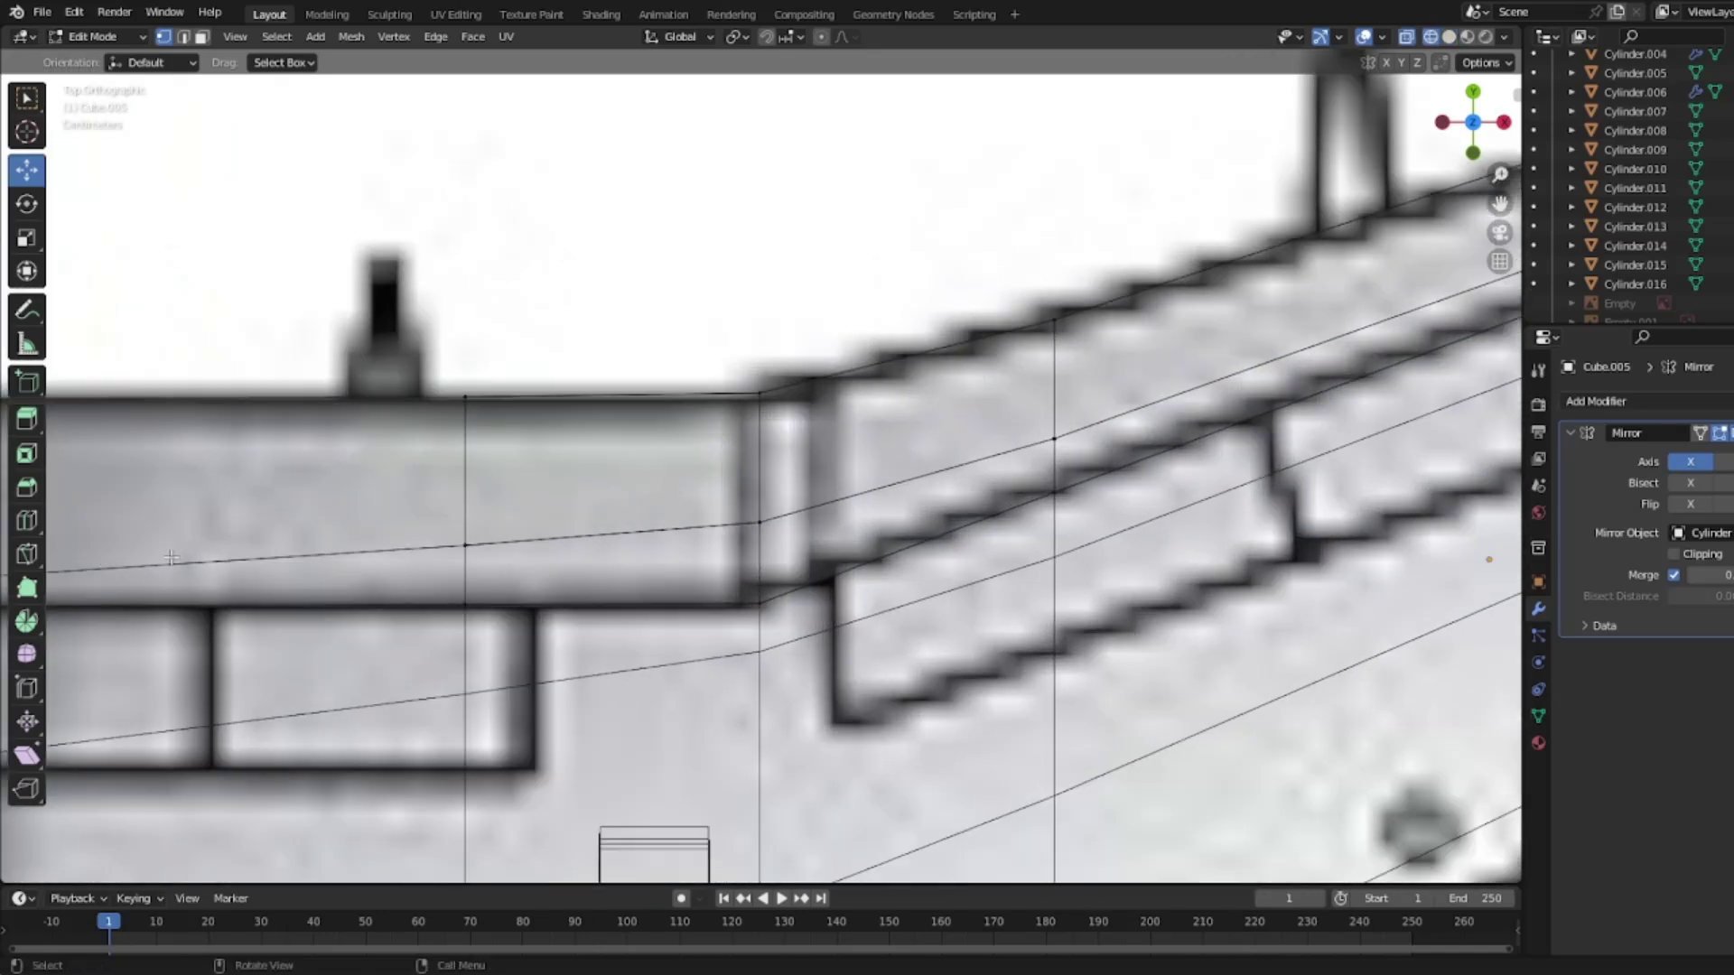
{"action": "left_click", "coordinate": [28, 555]}
{"action": "left_click", "coordinate": [740, 392]}
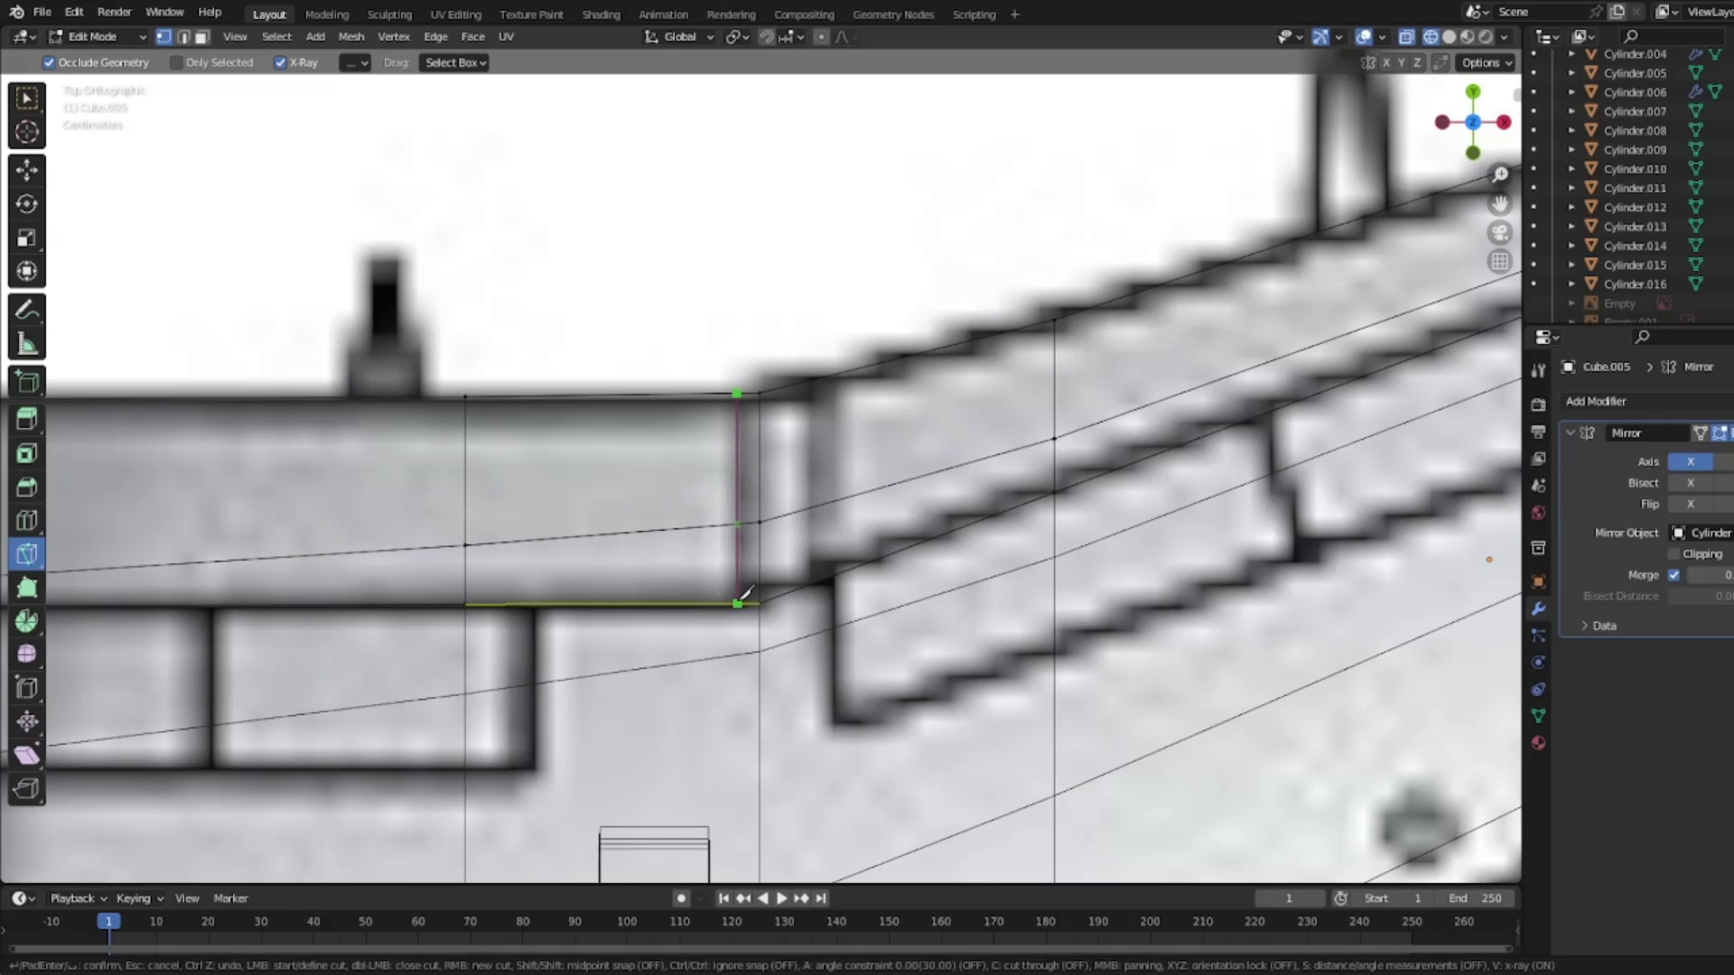
{"action": "key", "text": "c"}
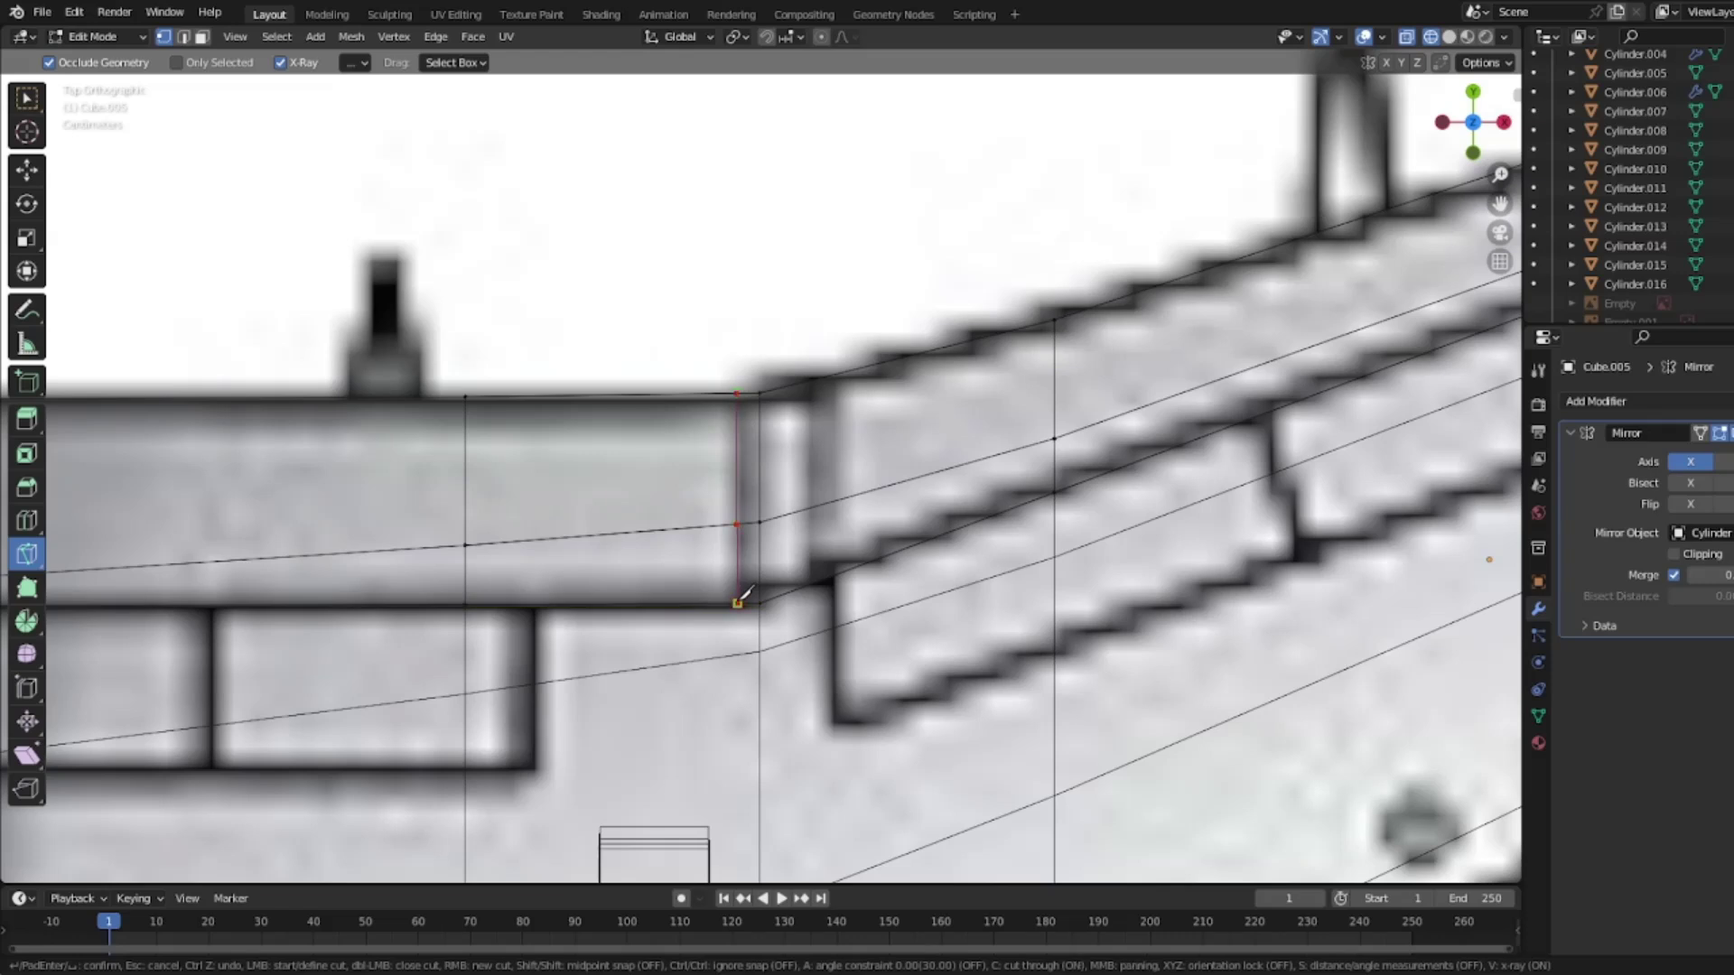
{"action": "key", "text": "Return"}
{"action": "left_click", "coordinate": [741, 394]}
{"action": "left_click", "coordinate": [746, 601]}
{"action": "key", "text": "Return"}
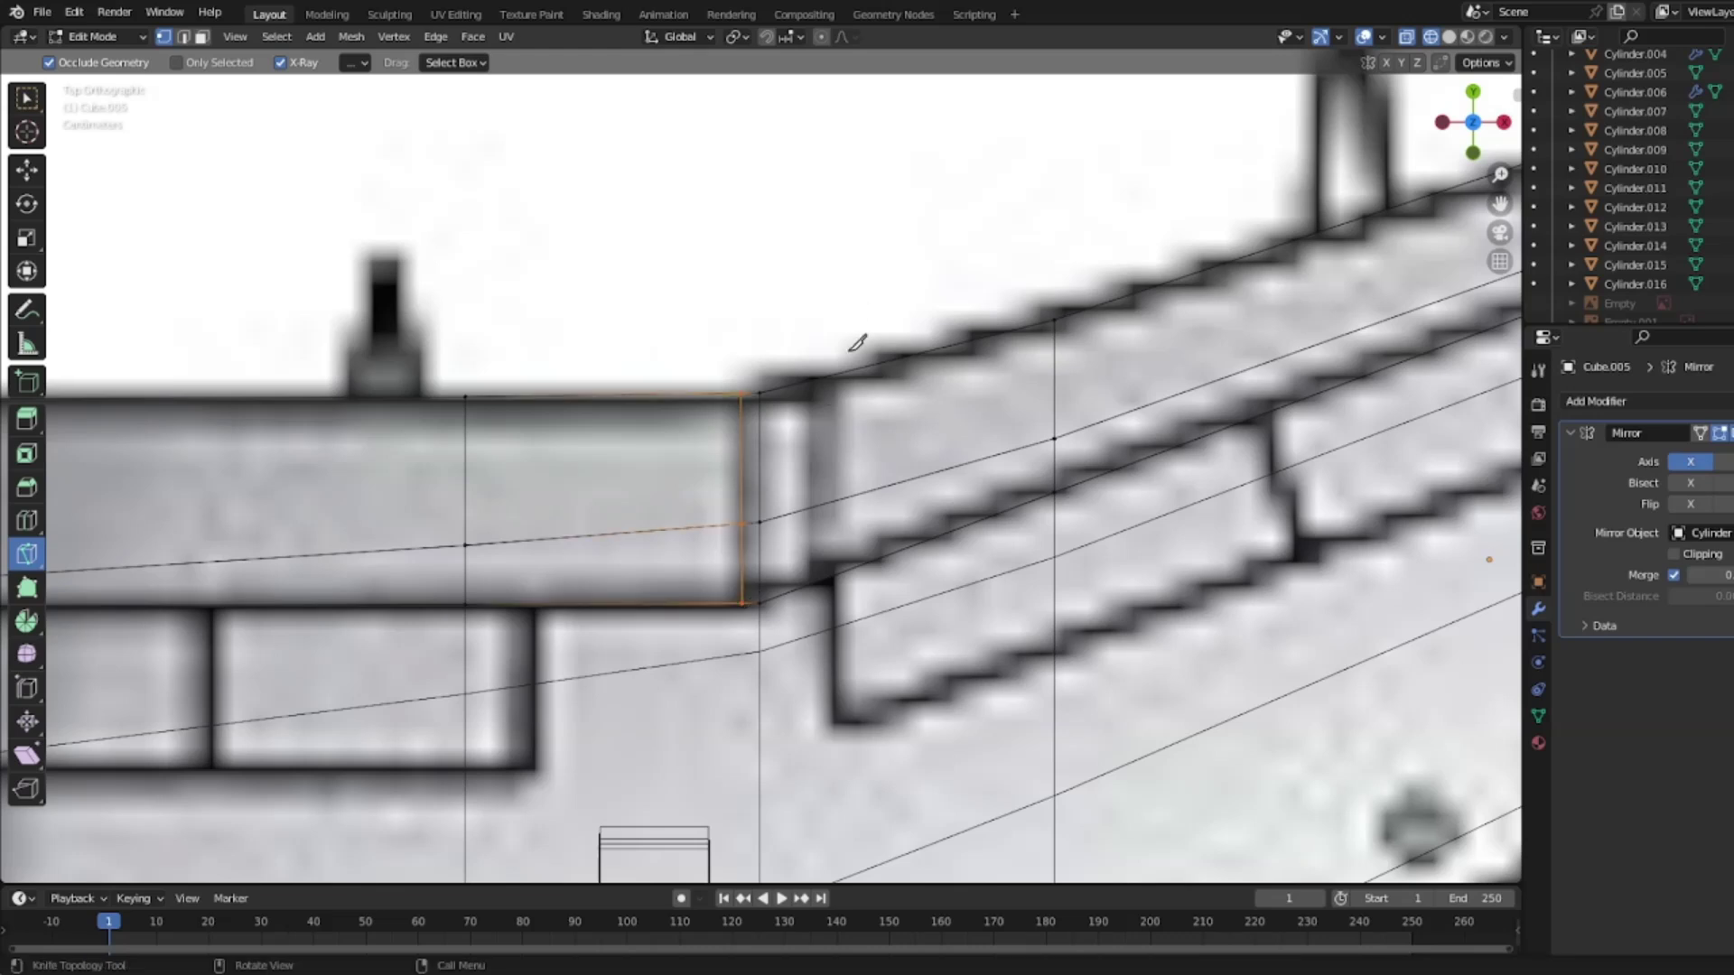
Step: Knife-cut through the flap strip along the outboard line of the narrow gap between the two flaps
{"action": "left_click", "coordinate": [812, 379]}
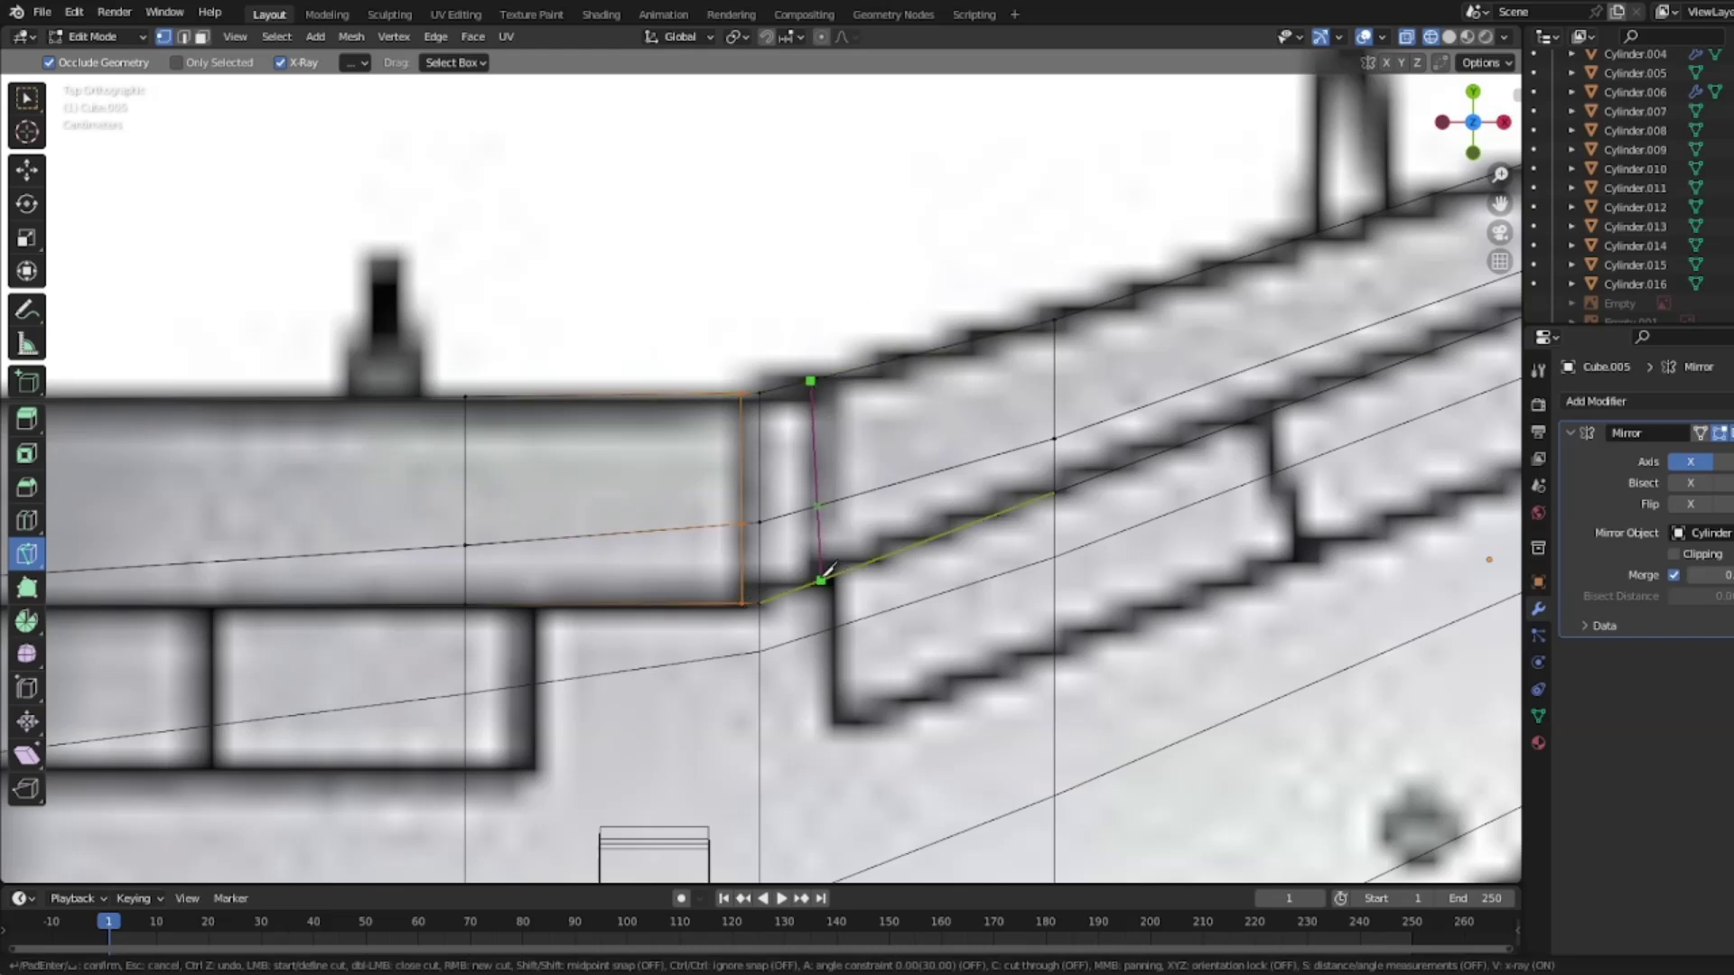
{"action": "key", "text": "c"}
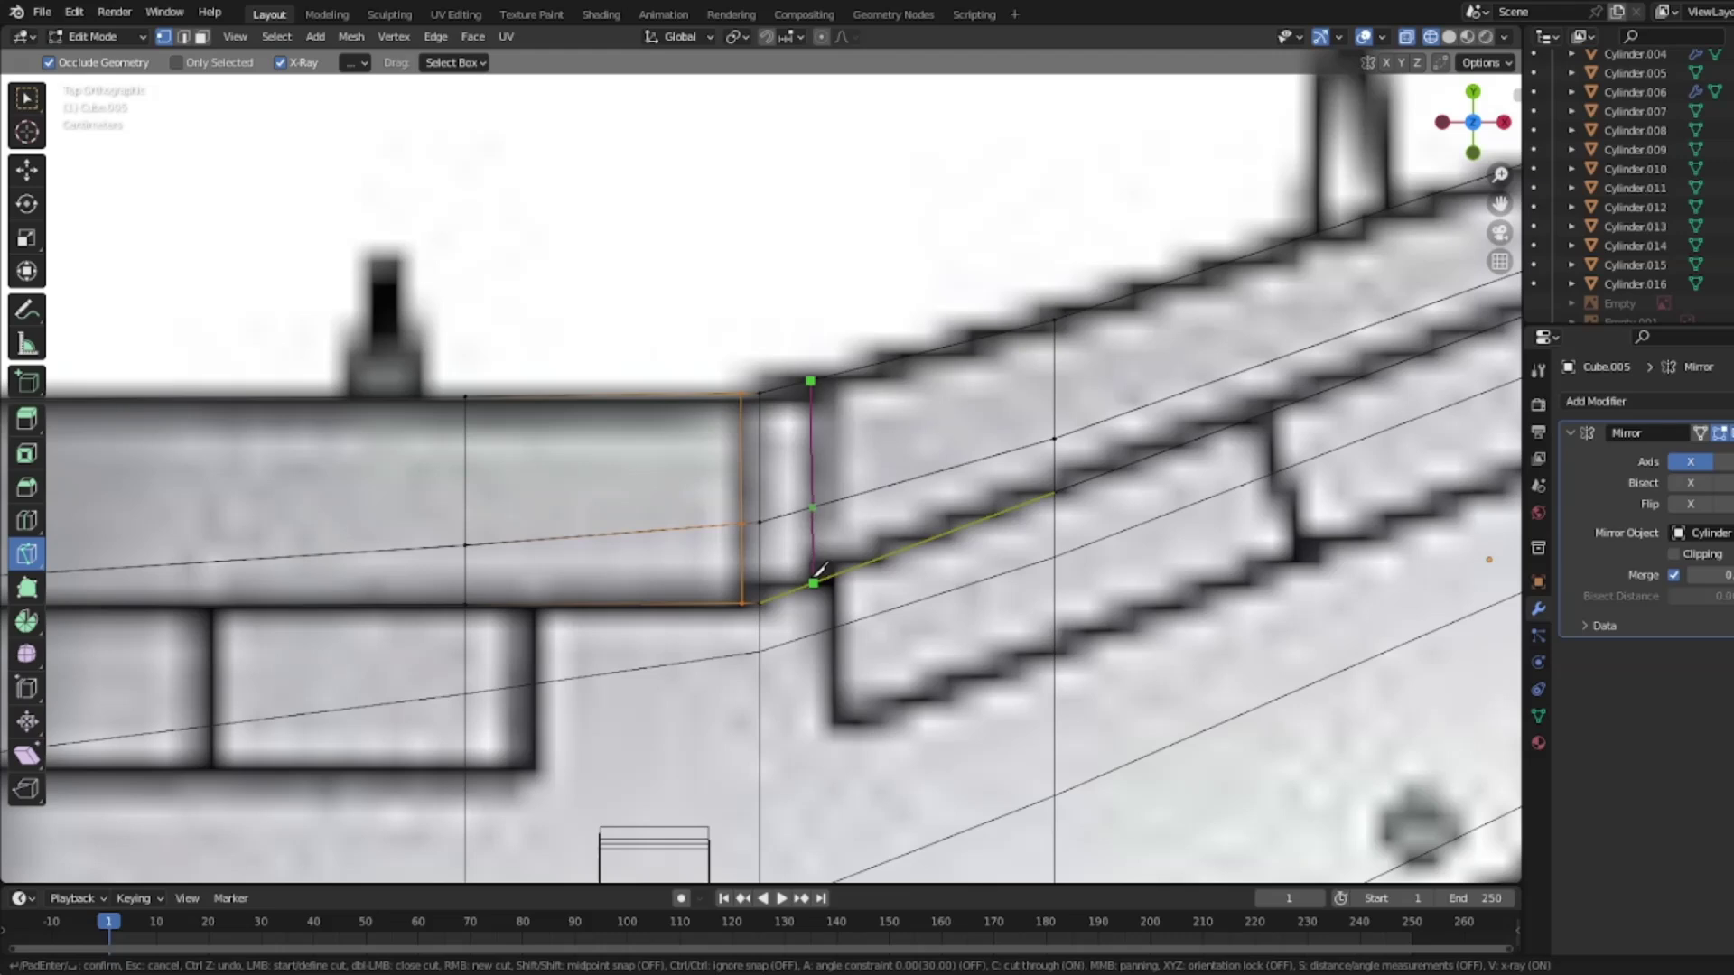
{"action": "left_click", "coordinate": [814, 581]}
{"action": "key", "text": "Return"}
Step: Separate the narrow section between the two flap cuts into its own object and return to Object Mode with solid shading
{"action": "left_click", "coordinate": [26, 169]}
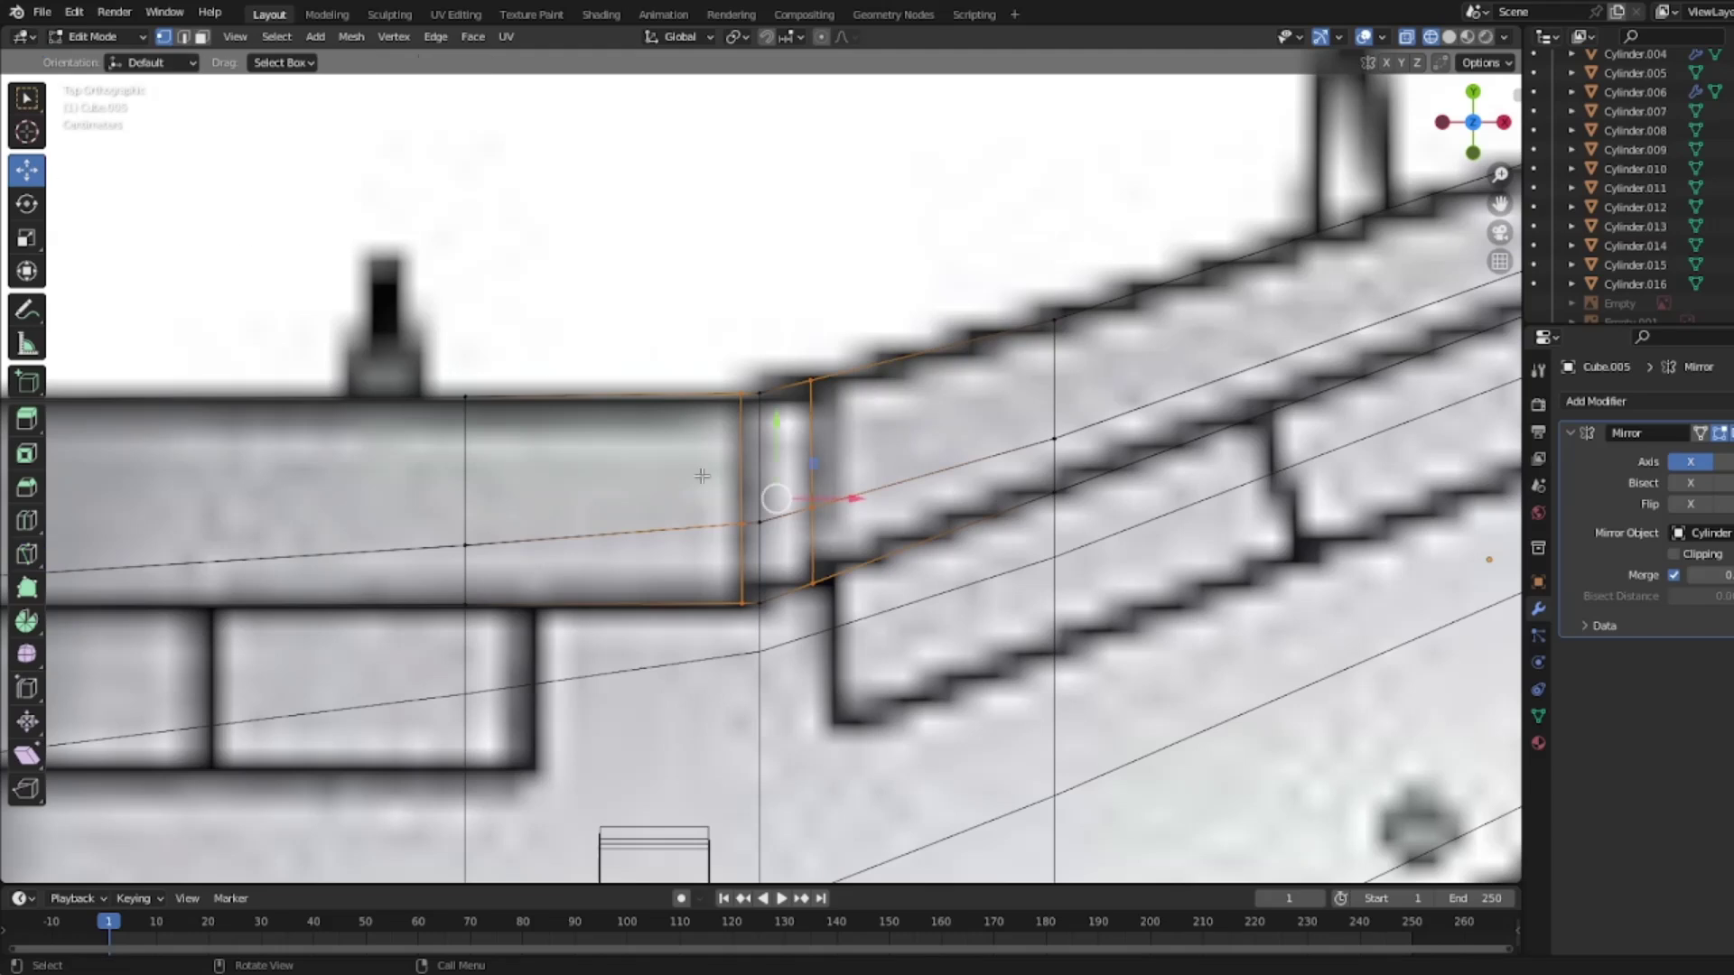
{"action": "left_click_drag", "start_coordinate": [722, 616], "coordinate": [778, 384], "text": "shift"}
{"action": "right_click", "coordinate": [760, 533]}
{"action": "mouse_move", "coordinate": [714, 503]}
{"action": "left_click", "coordinate": [854, 500]}
{"action": "right_click", "coordinate": [784, 500]}
{"action": "key", "text": "z"}
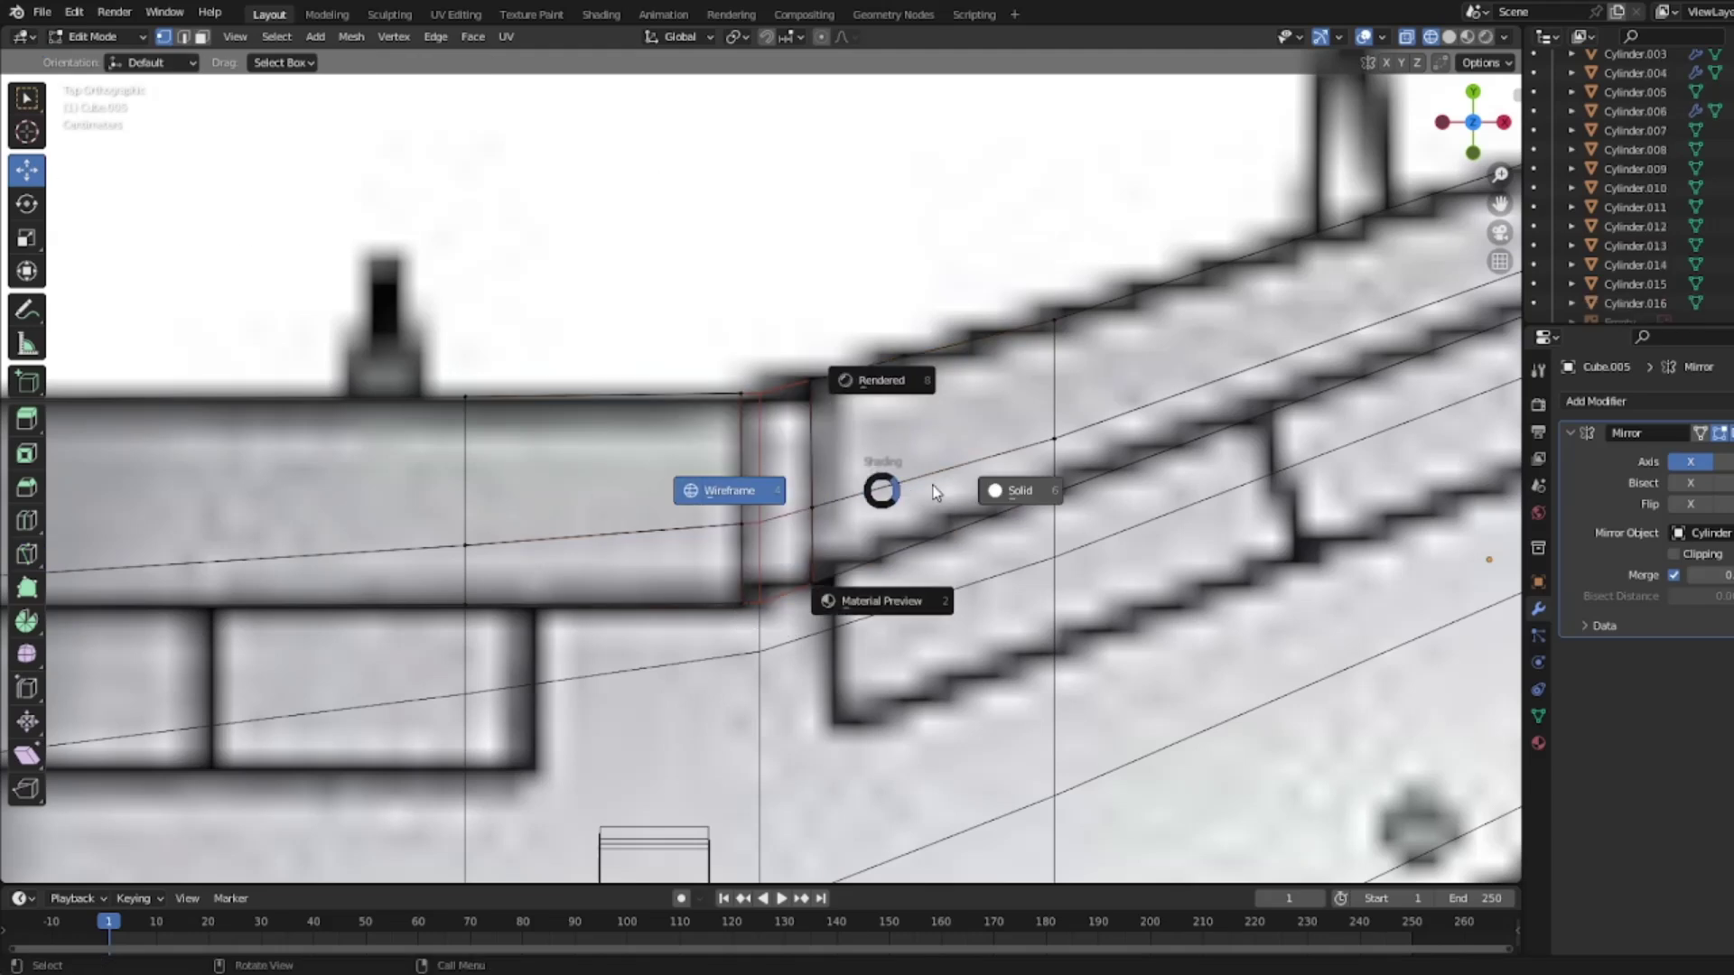
{"action": "left_click", "coordinate": [993, 491]}
{"action": "key", "text": "Tab"}
Step: Examine the separated flaps and the narrow piece between them on the shaded wing from several angles
{"action": "middle_click_drag", "start_coordinate": [838, 316], "coordinate": [921, 425]}
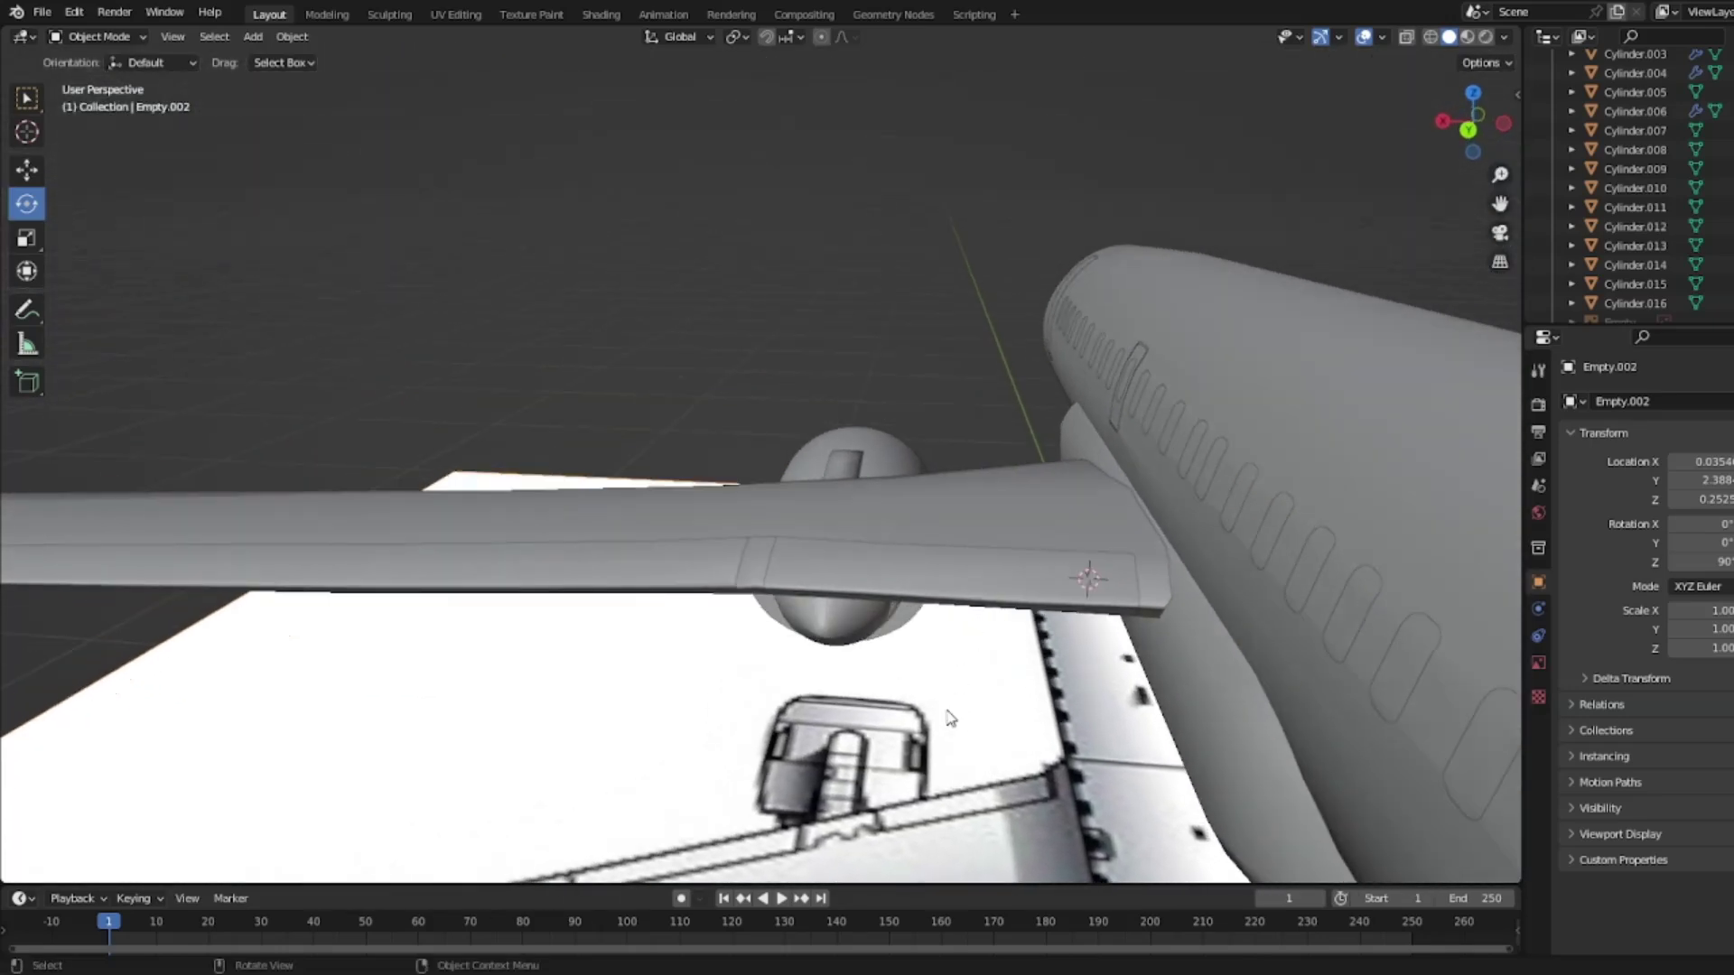
{"action": "right_click", "coordinate": [1102, 648]}
{"action": "middle_click_drag", "start_coordinate": [1101, 649], "coordinate": [1288, 567]}
{"action": "middle_click_drag", "start_coordinate": [1399, 548], "coordinate": [1400, 553]}
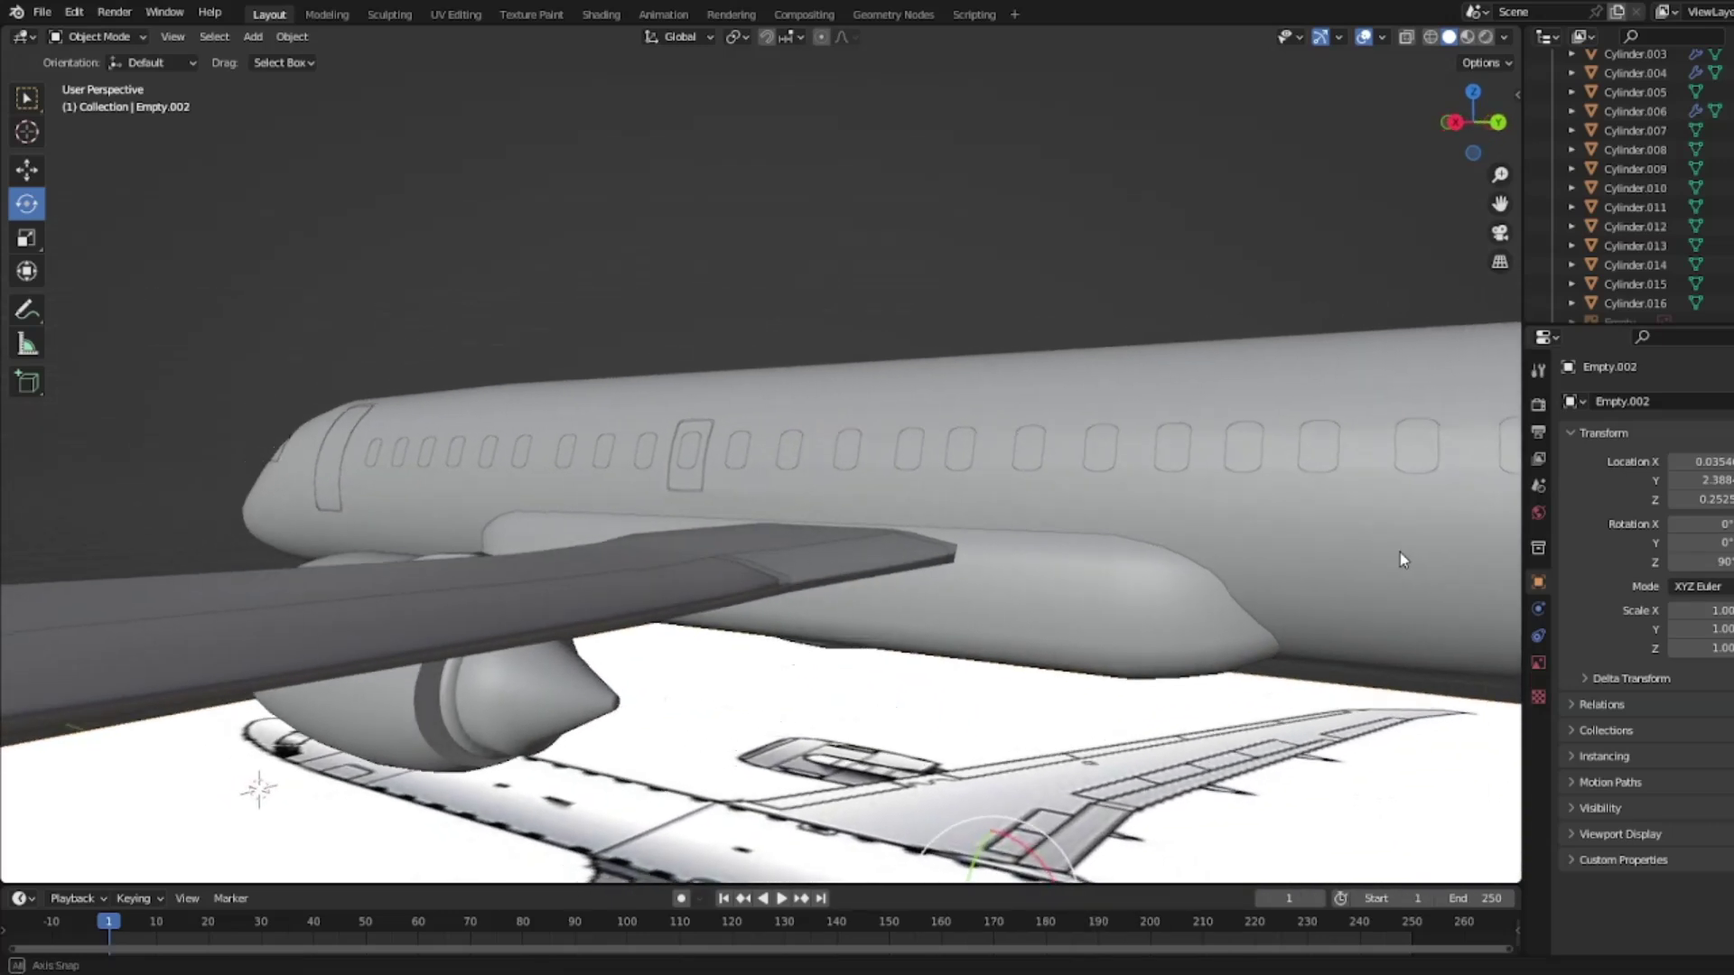
{"action": "middle_click_drag", "start_coordinate": [1398, 550], "coordinate": [740, 568]}
{"action": "scroll", "coordinate": [751, 566], "scroll_direction": "up", "scroll_amount": 4}
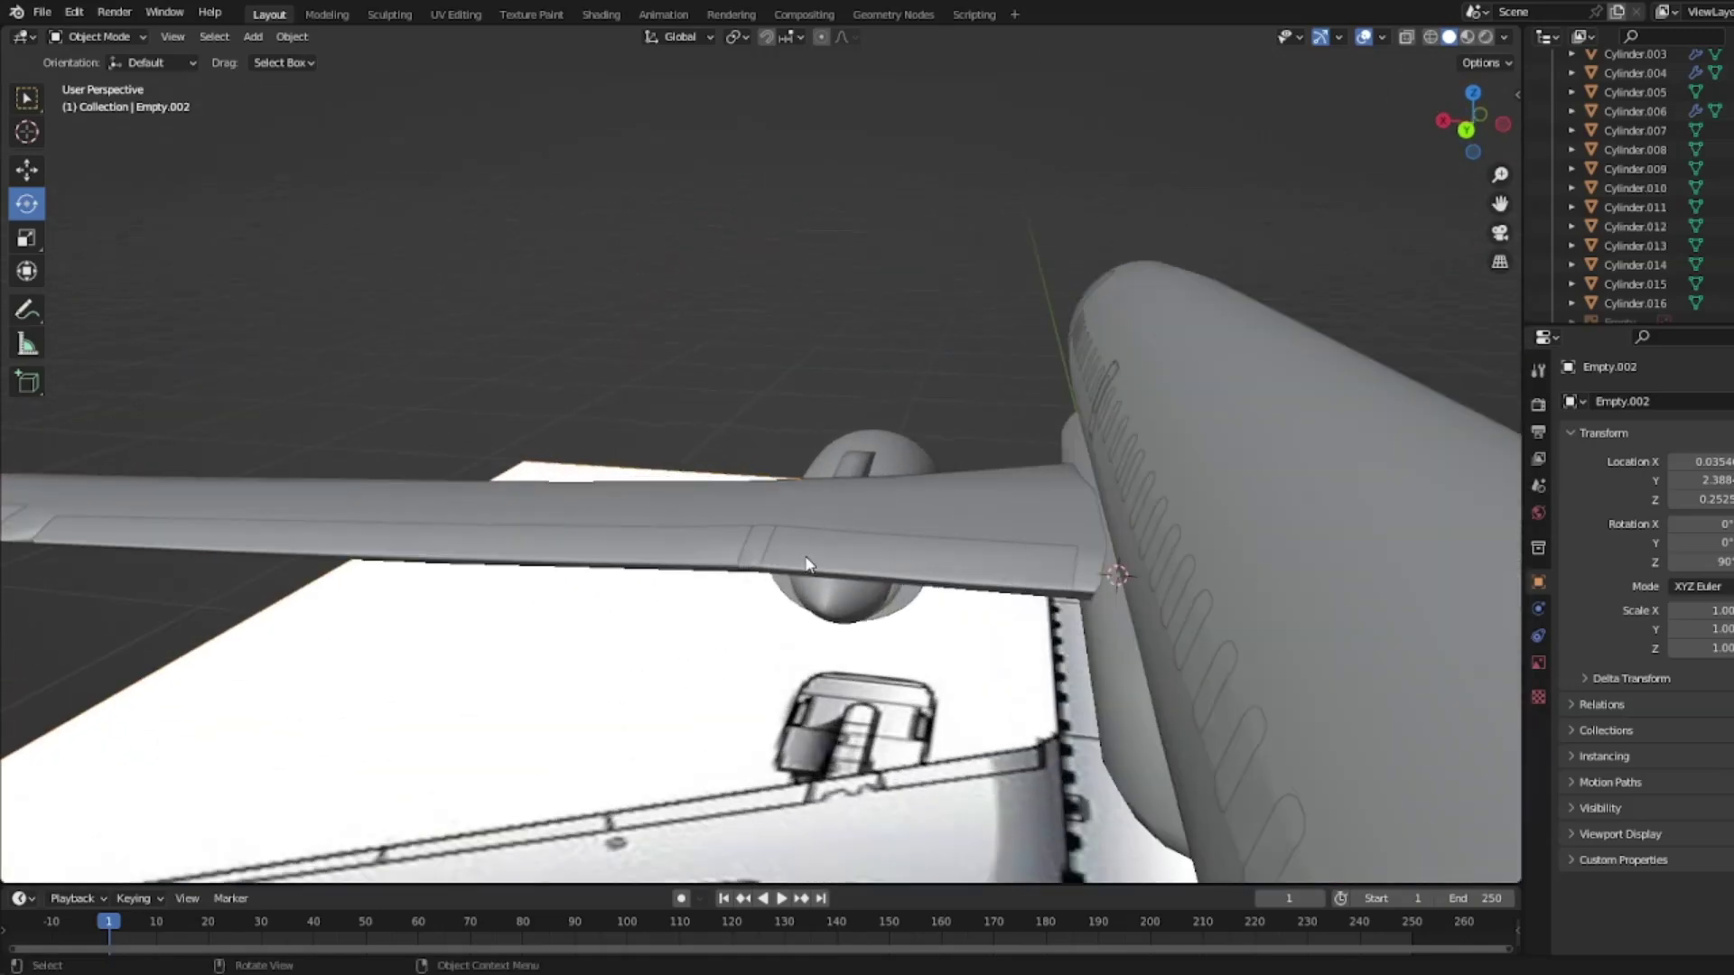
{"action": "left_click", "coordinate": [761, 551]}
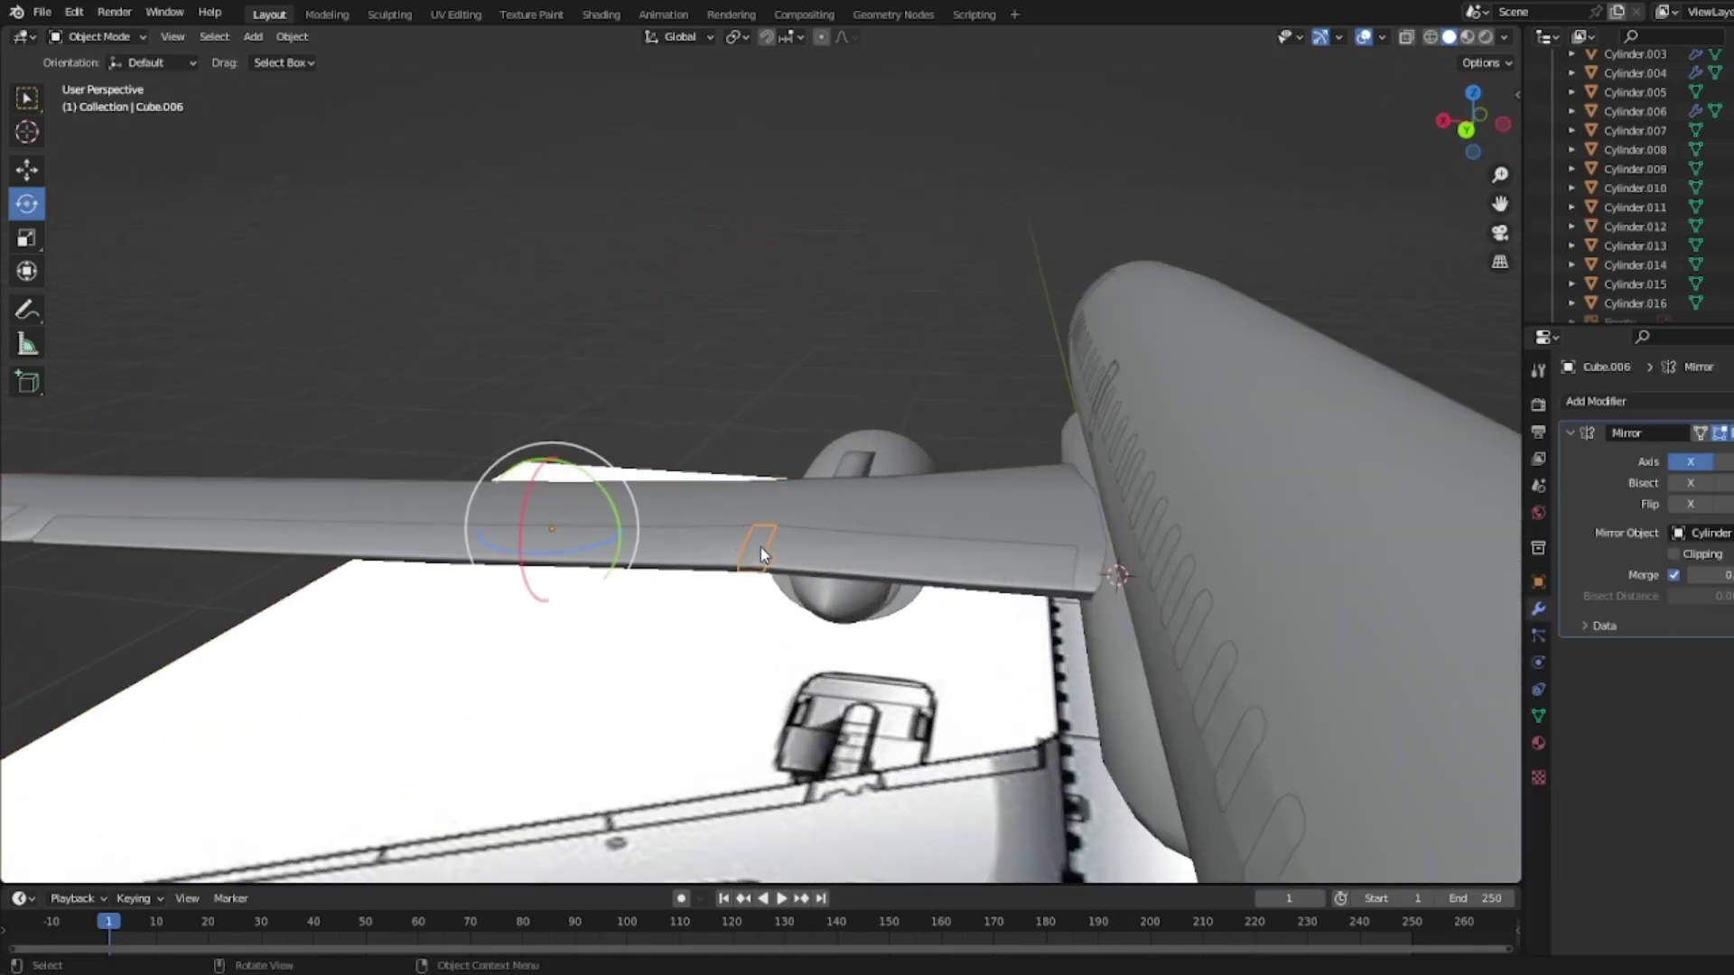
{"action": "middle_click_drag", "start_coordinate": [864, 525], "coordinate": [702, 576]}
{"action": "left_click", "coordinate": [825, 527]}
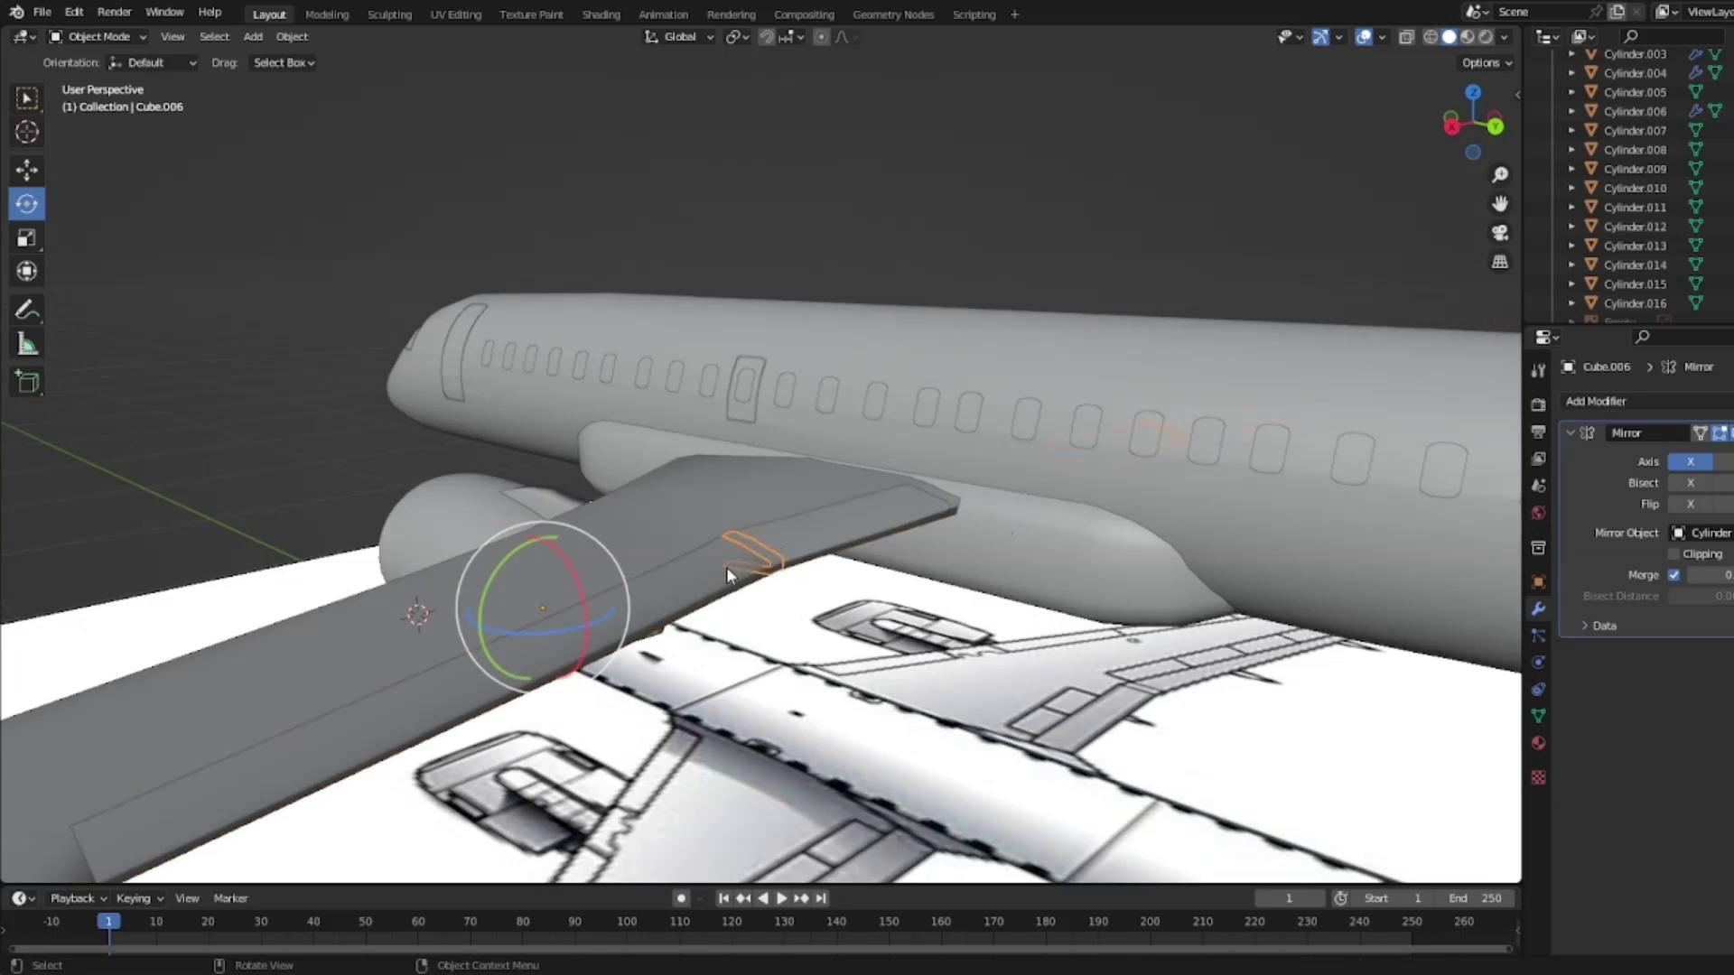
{"action": "middle_click_drag", "start_coordinate": [831, 535], "coordinate": [744, 578]}
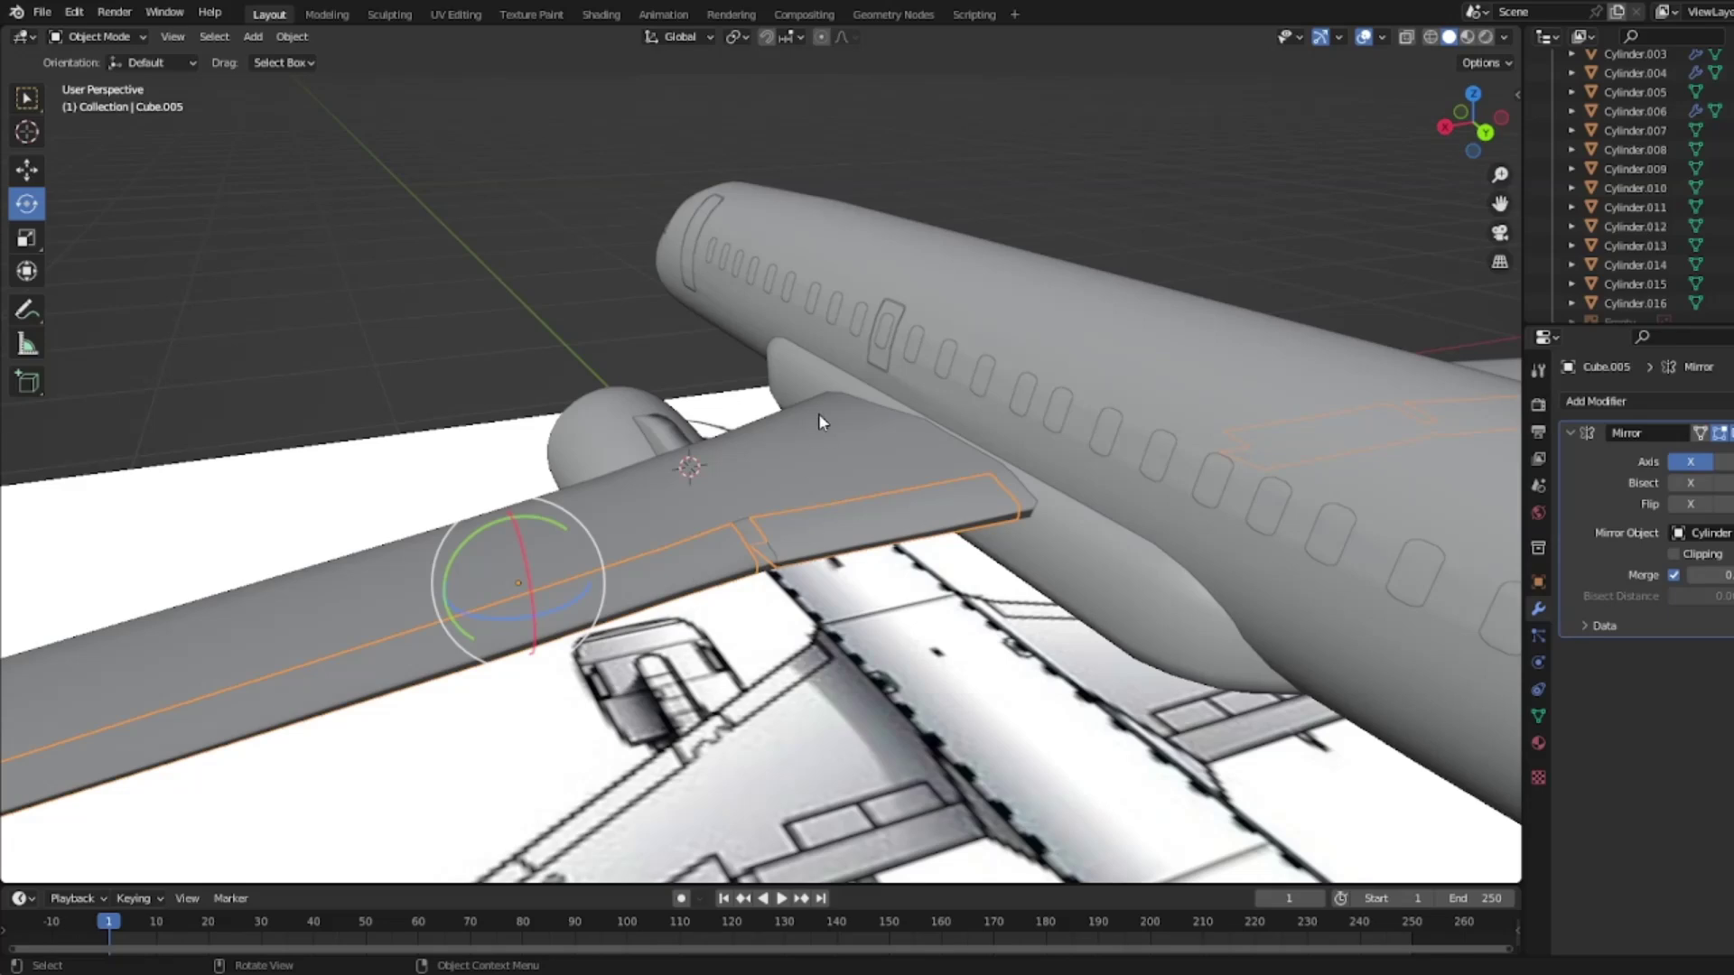
{"action": "middle_click_drag", "start_coordinate": [819, 414], "coordinate": [971, 313]}
{"action": "middle_click_drag", "start_coordinate": [1109, 487], "coordinate": [914, 535]}
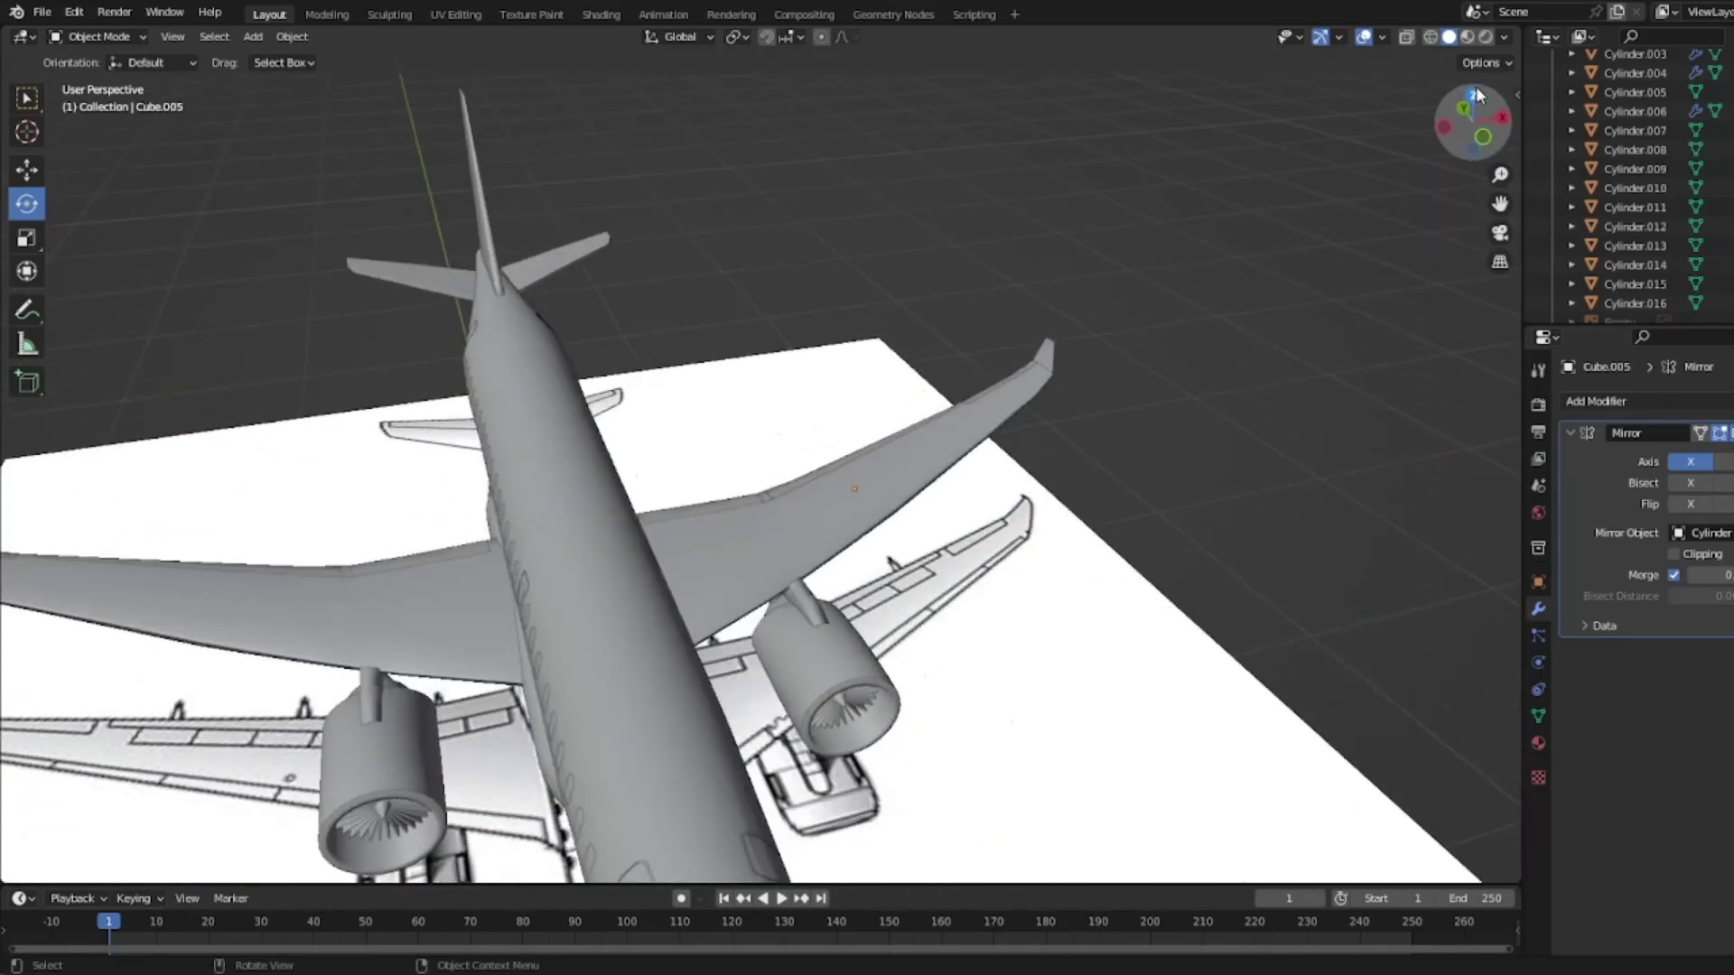
Step: Open the main wing for editing in a see-through top view, framed on the inboard flap area of the reference
{"action": "left_click", "coordinate": [1471, 93]}
{"action": "scroll", "coordinate": [950, 566], "scroll_direction": "up", "scroll_amount": 5}
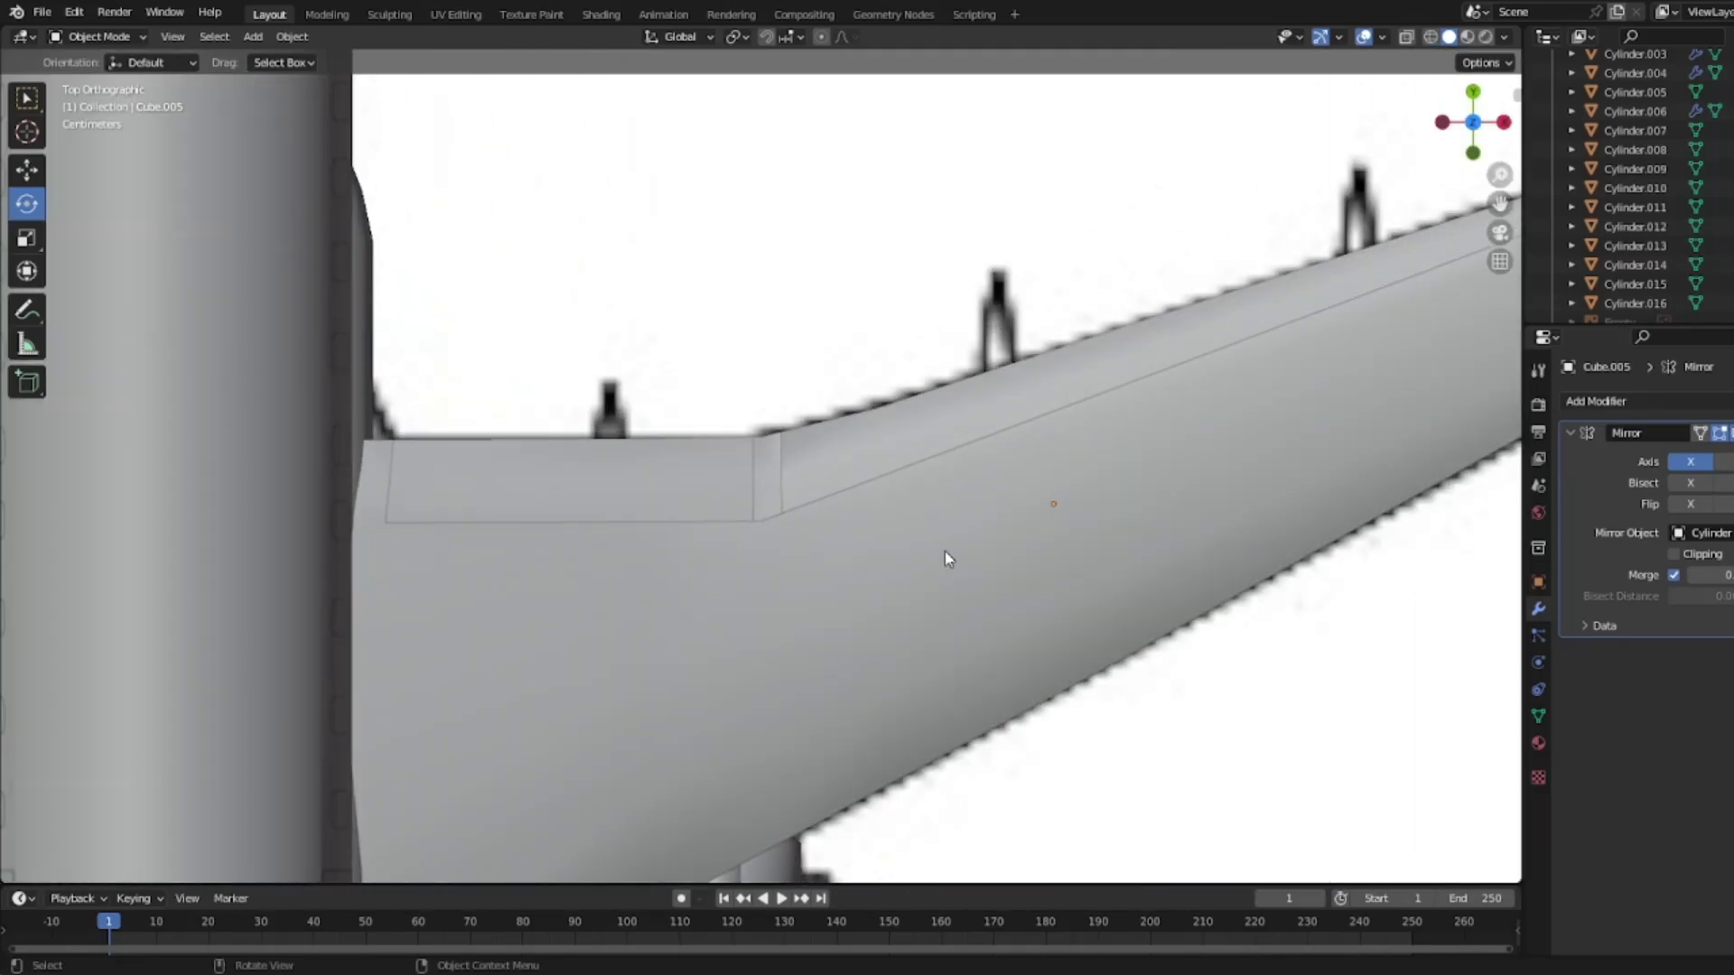
{"action": "left_click", "coordinate": [951, 565]}
{"action": "key", "text": "grave"}
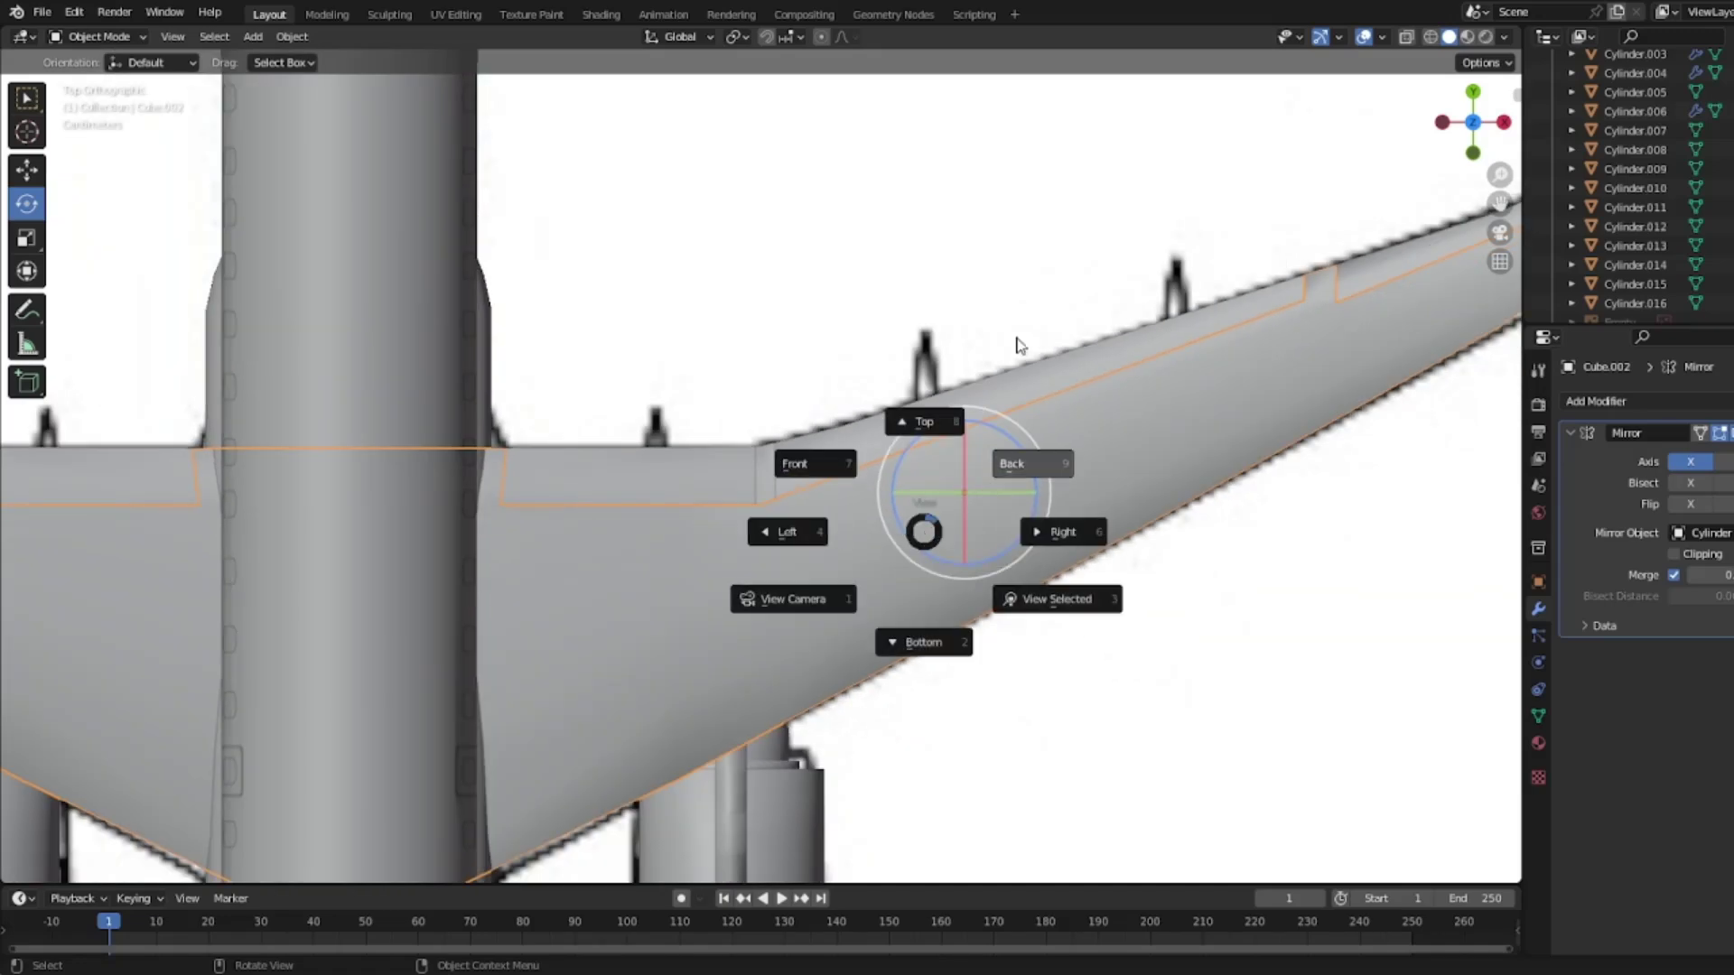
{"action": "left_click", "coordinate": [1162, 381]}
{"action": "key", "text": "Tab"}
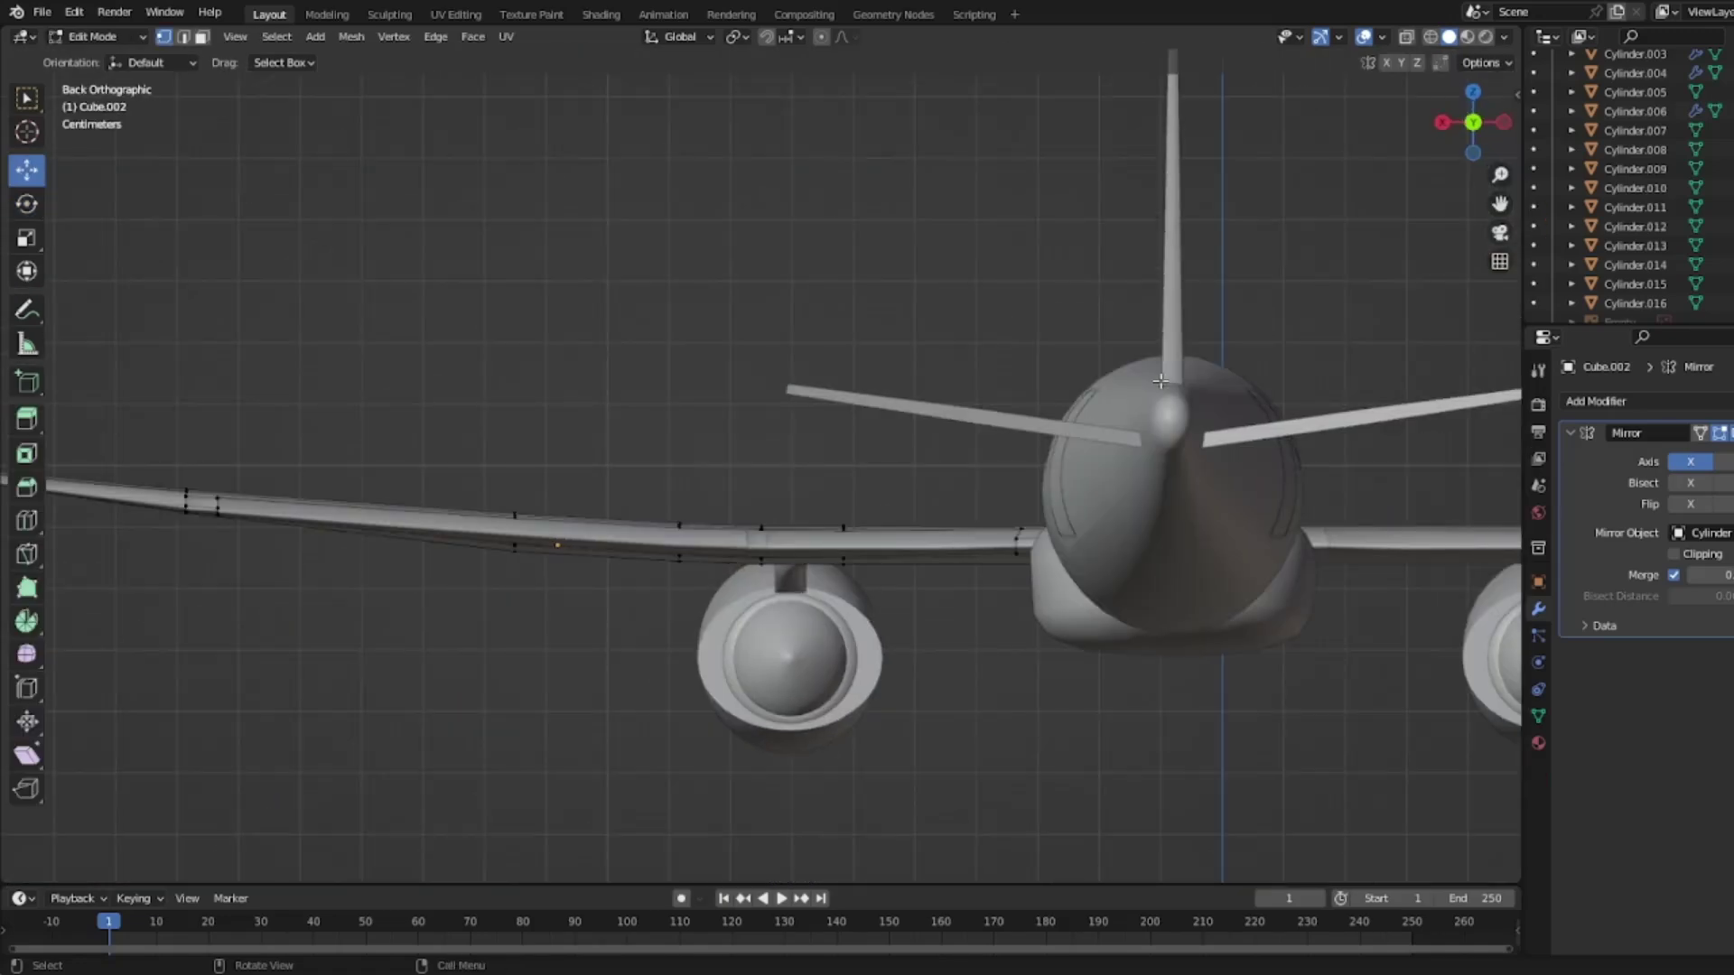
{"action": "left_click", "coordinate": [1473, 92]}
{"action": "key", "text": "alt+z"}
{"action": "scroll", "coordinate": [917, 540], "scroll_direction": "up", "scroll_amount": 5}
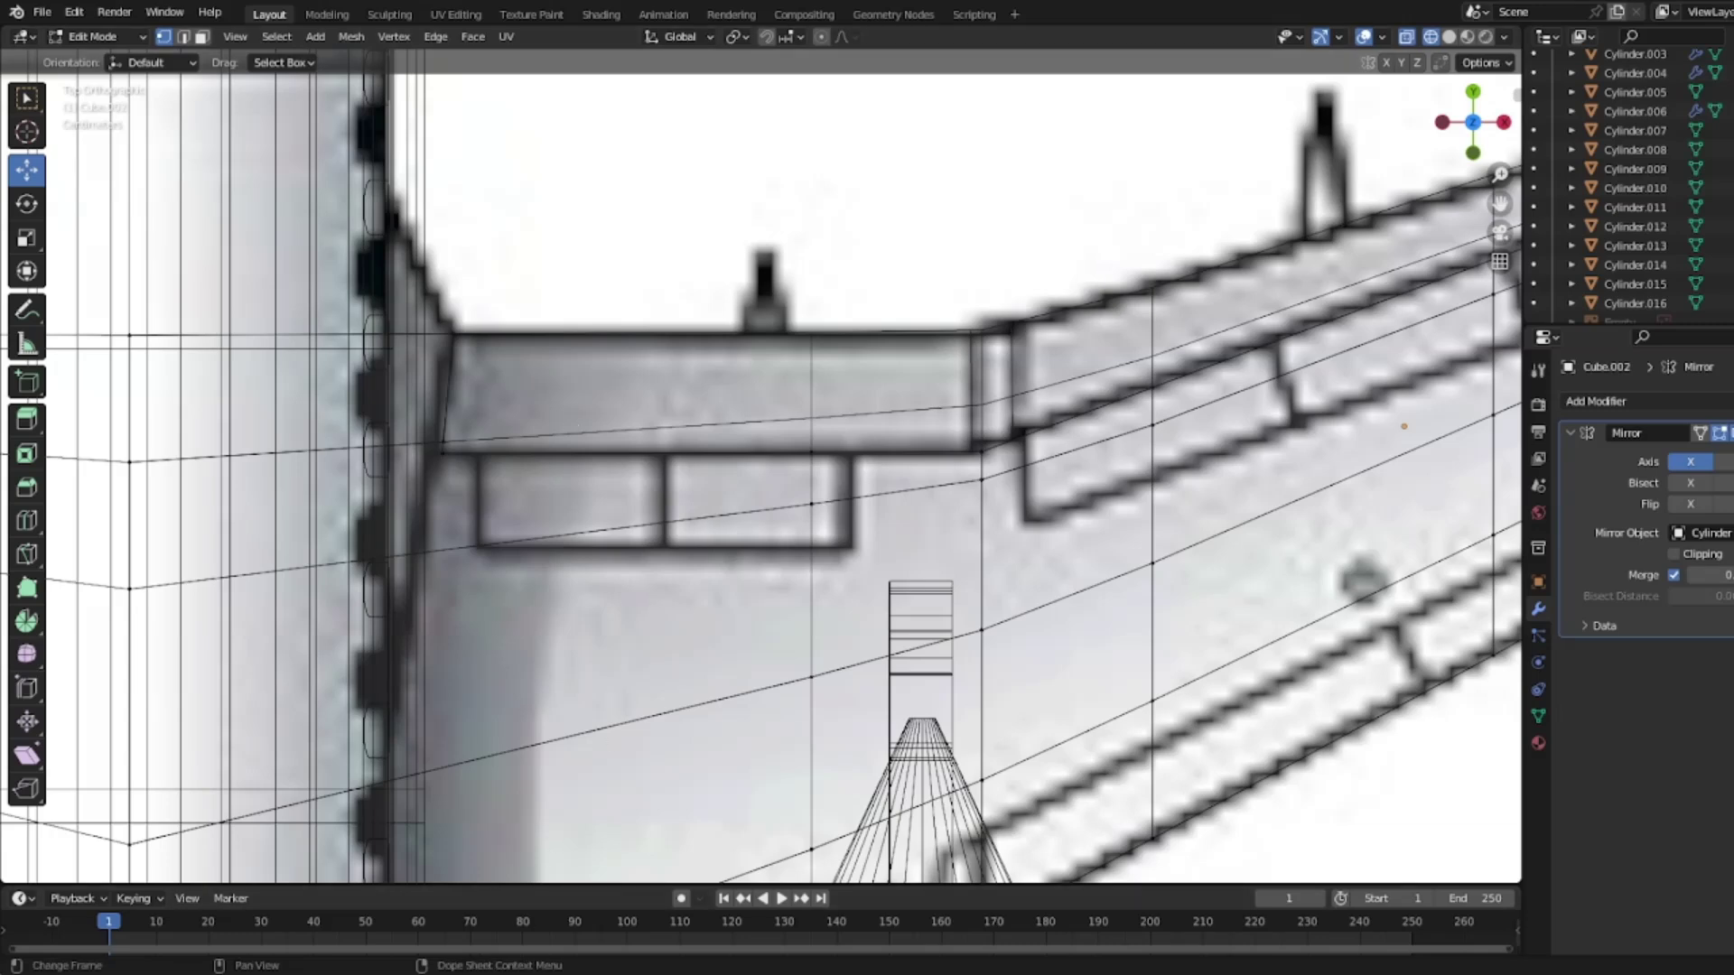
Step: Switch to the Roblox Creator Hub in the browser and open the GFS Aircraft Development experience in Roblox Studio
{"action": "mouse_move", "coordinate": [397, 971]}
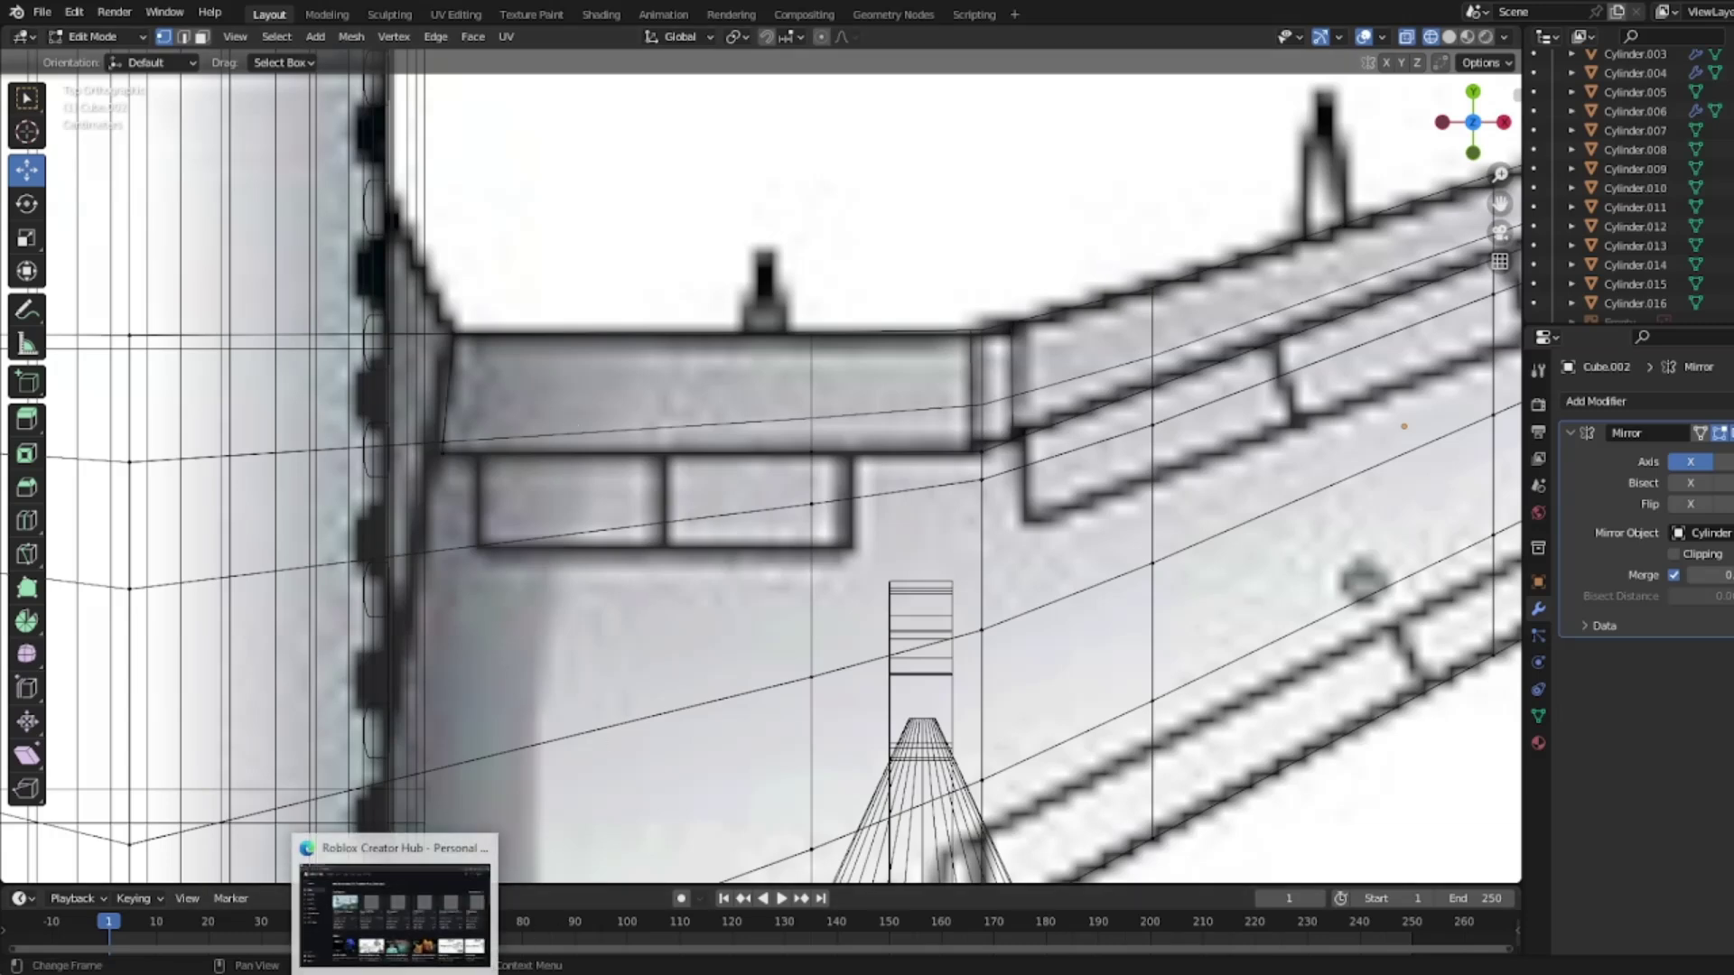
{"action": "left_click", "coordinate": [397, 907]}
{"action": "left_click", "coordinate": [397, 331]}
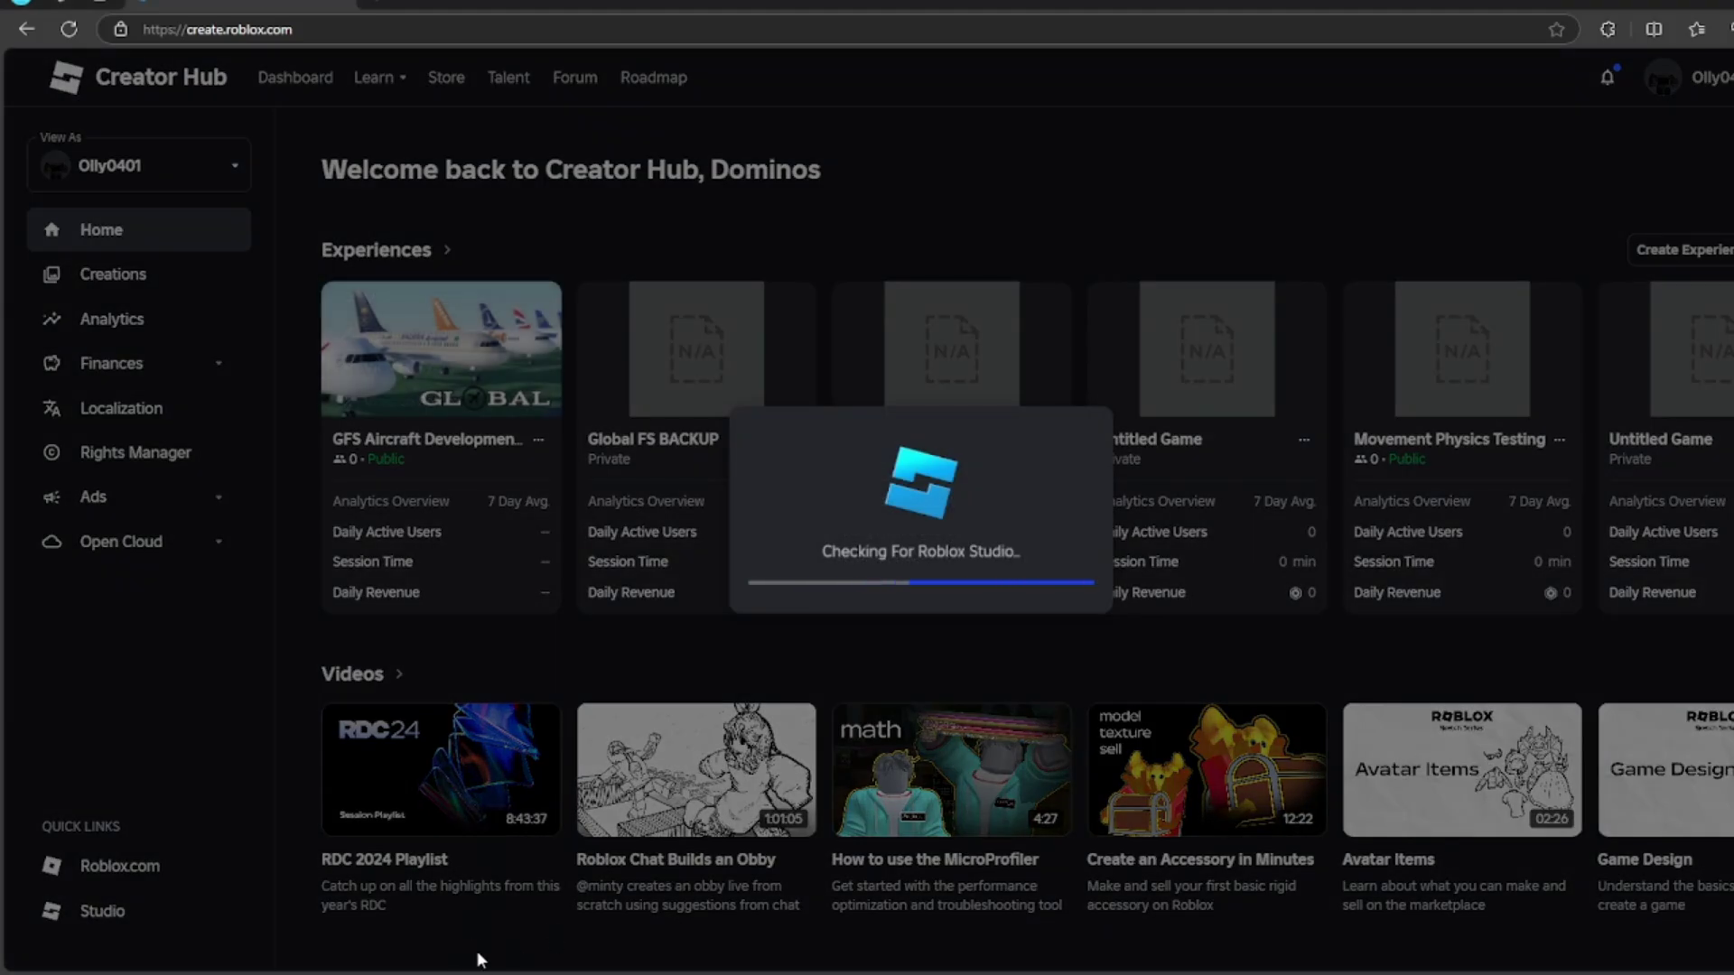
{"action": "mouse_move", "coordinate": [442, 971]}
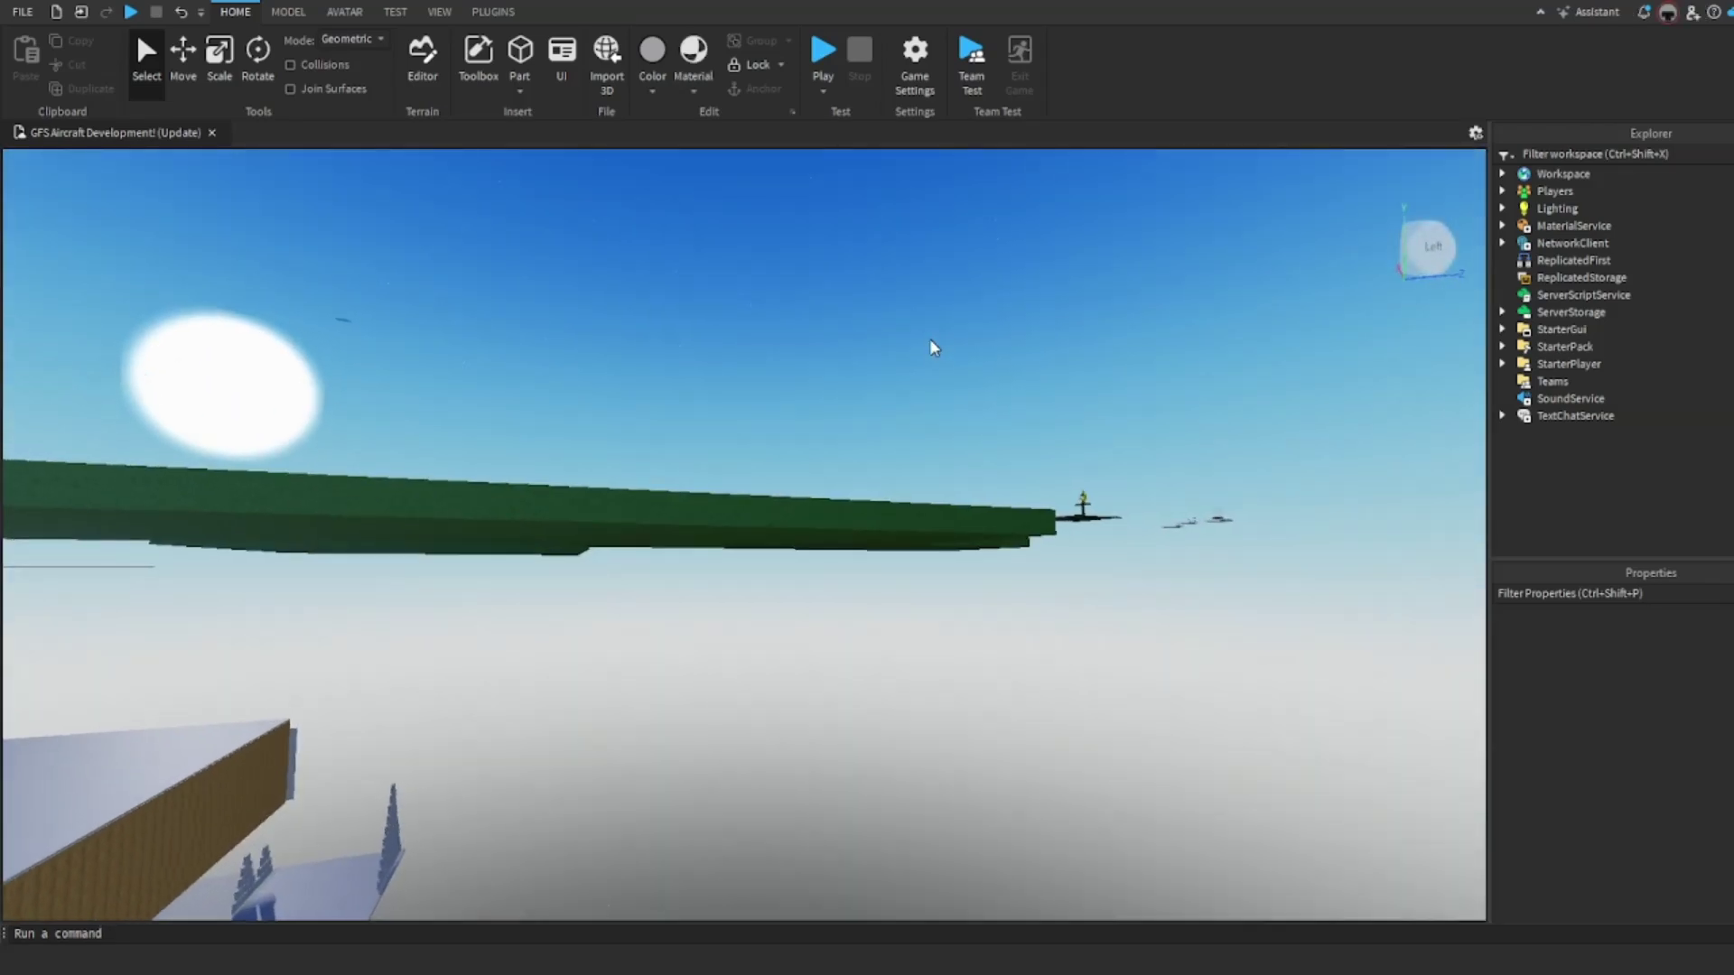
Step: Select and delete the object in front of the camera in the aircraft development scene
{"action": "right_click_drag", "start_coordinate": [935, 349], "coordinate": [935, 349]}
{"action": "key", "text": "w"}
{"action": "key", "text": "s"}
{"action": "key", "text": "s"}
{"action": "left_click", "coordinate": [881, 450]}
{"action": "key", "text": "Delete"}
Step: Examine the flap and spoiler layout on the upper side of the high-wing turboprop's wing
{"action": "right_click_drag", "start_coordinate": [839, 446], "coordinate": [838, 446]}
{"action": "key", "text": "w"}
{"action": "scroll", "coordinate": [838, 446], "scroll_direction": "up", "scroll_amount": 2}
{"action": "key", "text": "w"}
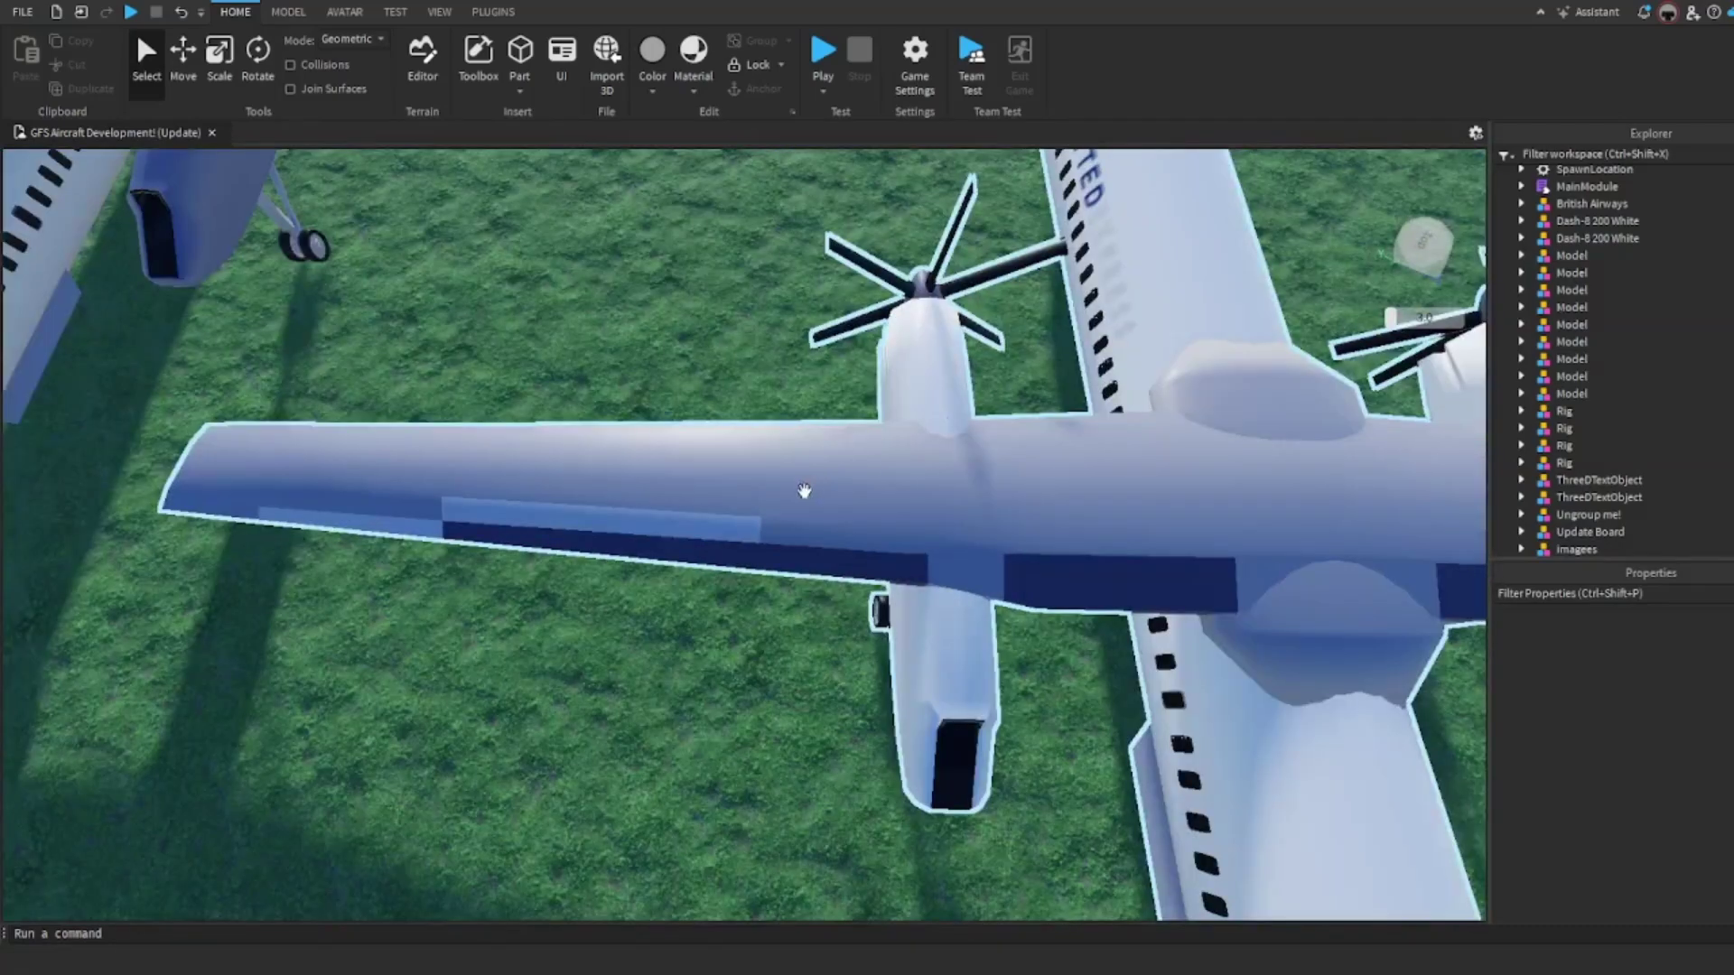
{"action": "scroll", "coordinate": [741, 515], "scroll_direction": "up", "scroll_amount": 5}
{"action": "scroll", "coordinate": [647, 532], "scroll_direction": "down", "scroll_amount": 5}
{"action": "key", "text": "d"}
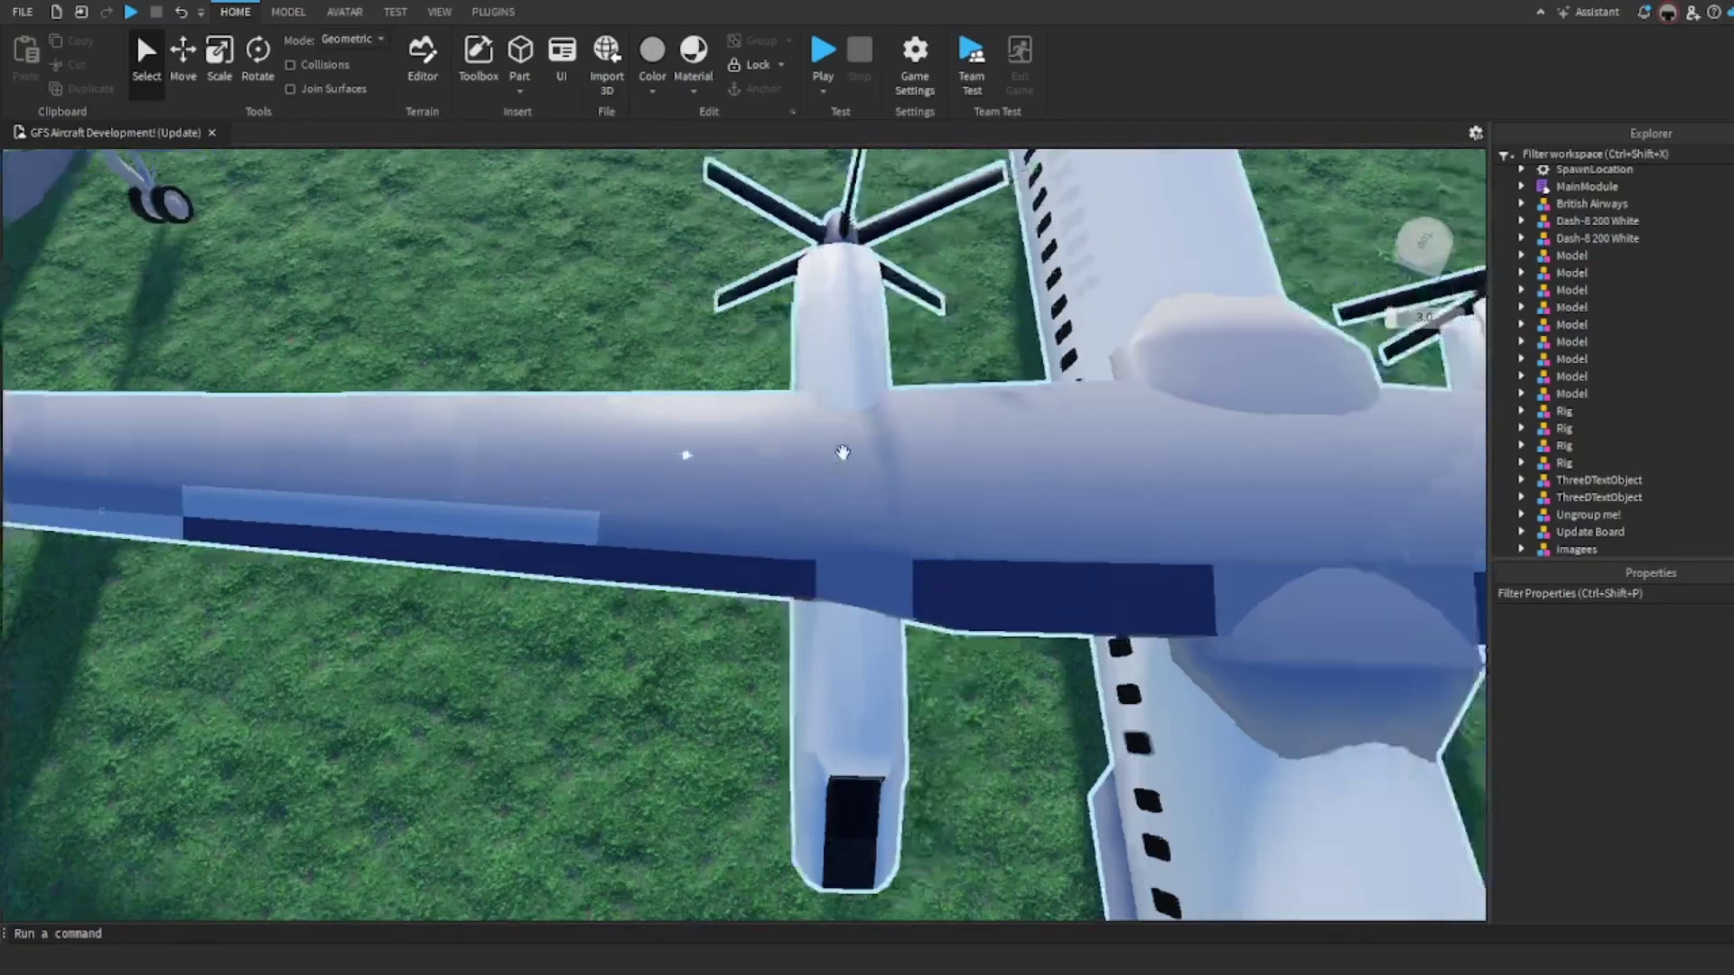
{"action": "scroll", "coordinate": [712, 432], "scroll_direction": "down", "scroll_amount": 5}
{"action": "key", "text": "w"}
{"action": "right_click_drag", "start_coordinate": [801, 403], "coordinate": [801, 394]}
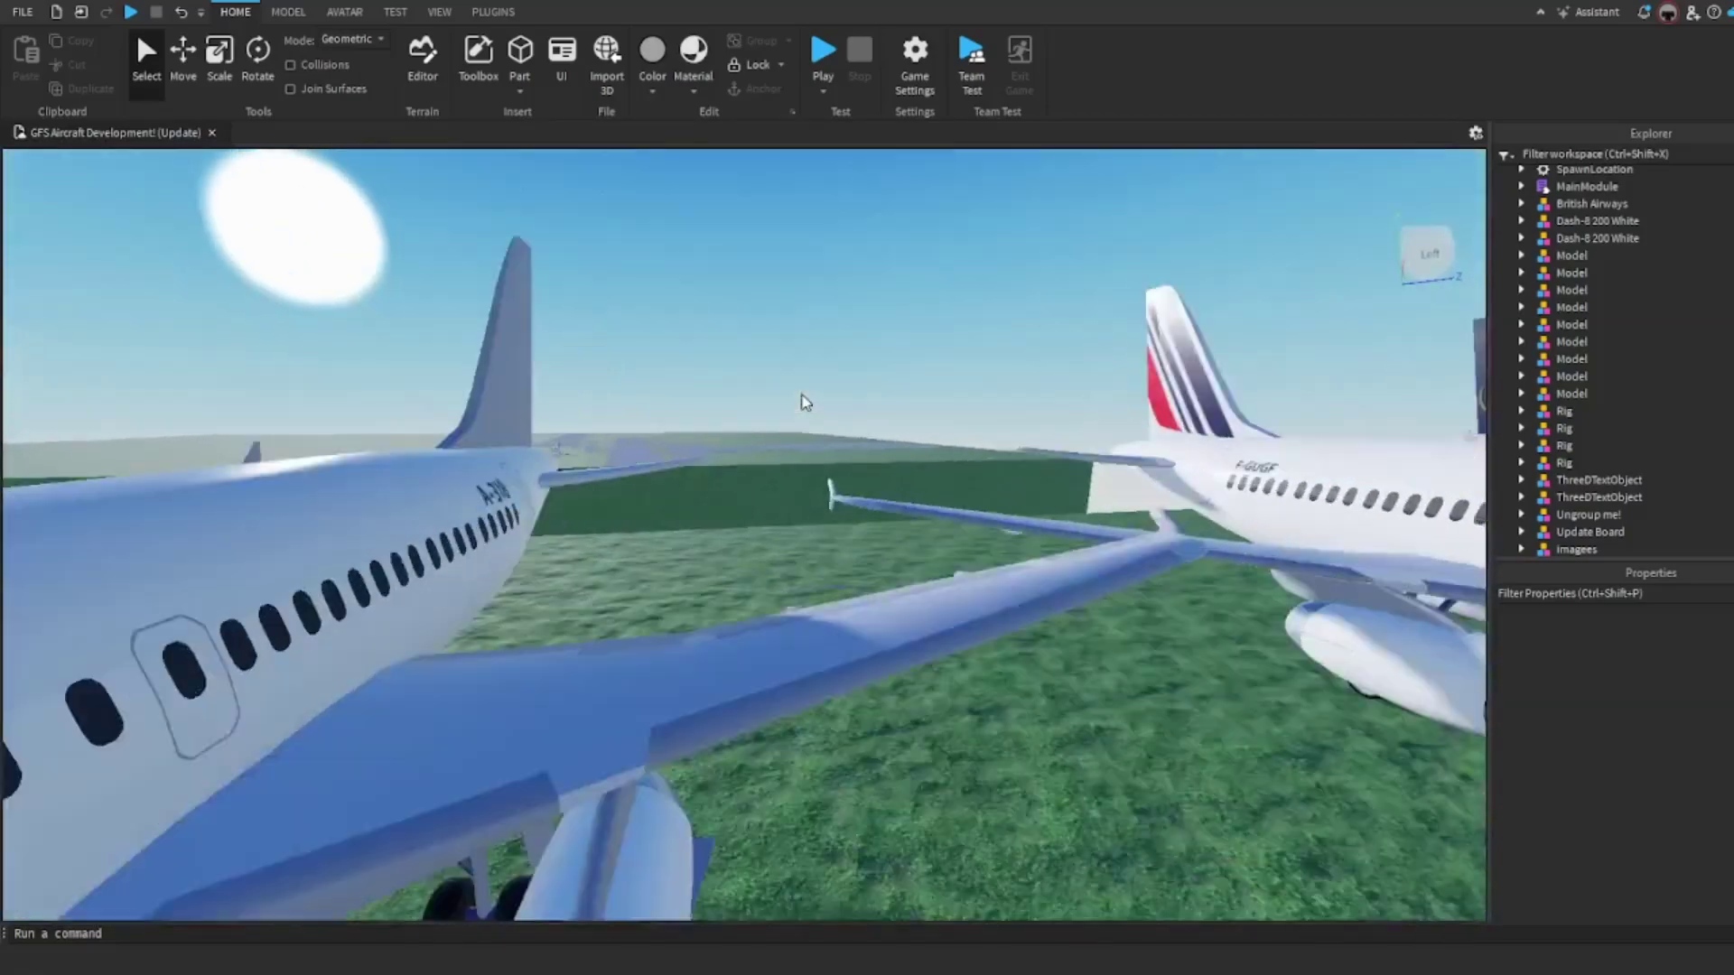
Step: Examine the inboard and outboard spoiler panels on the A-318's wing, dismissing the Studio settings window
{"action": "scroll", "coordinate": [805, 402], "scroll_direction": "up", "scroll_amount": 10}
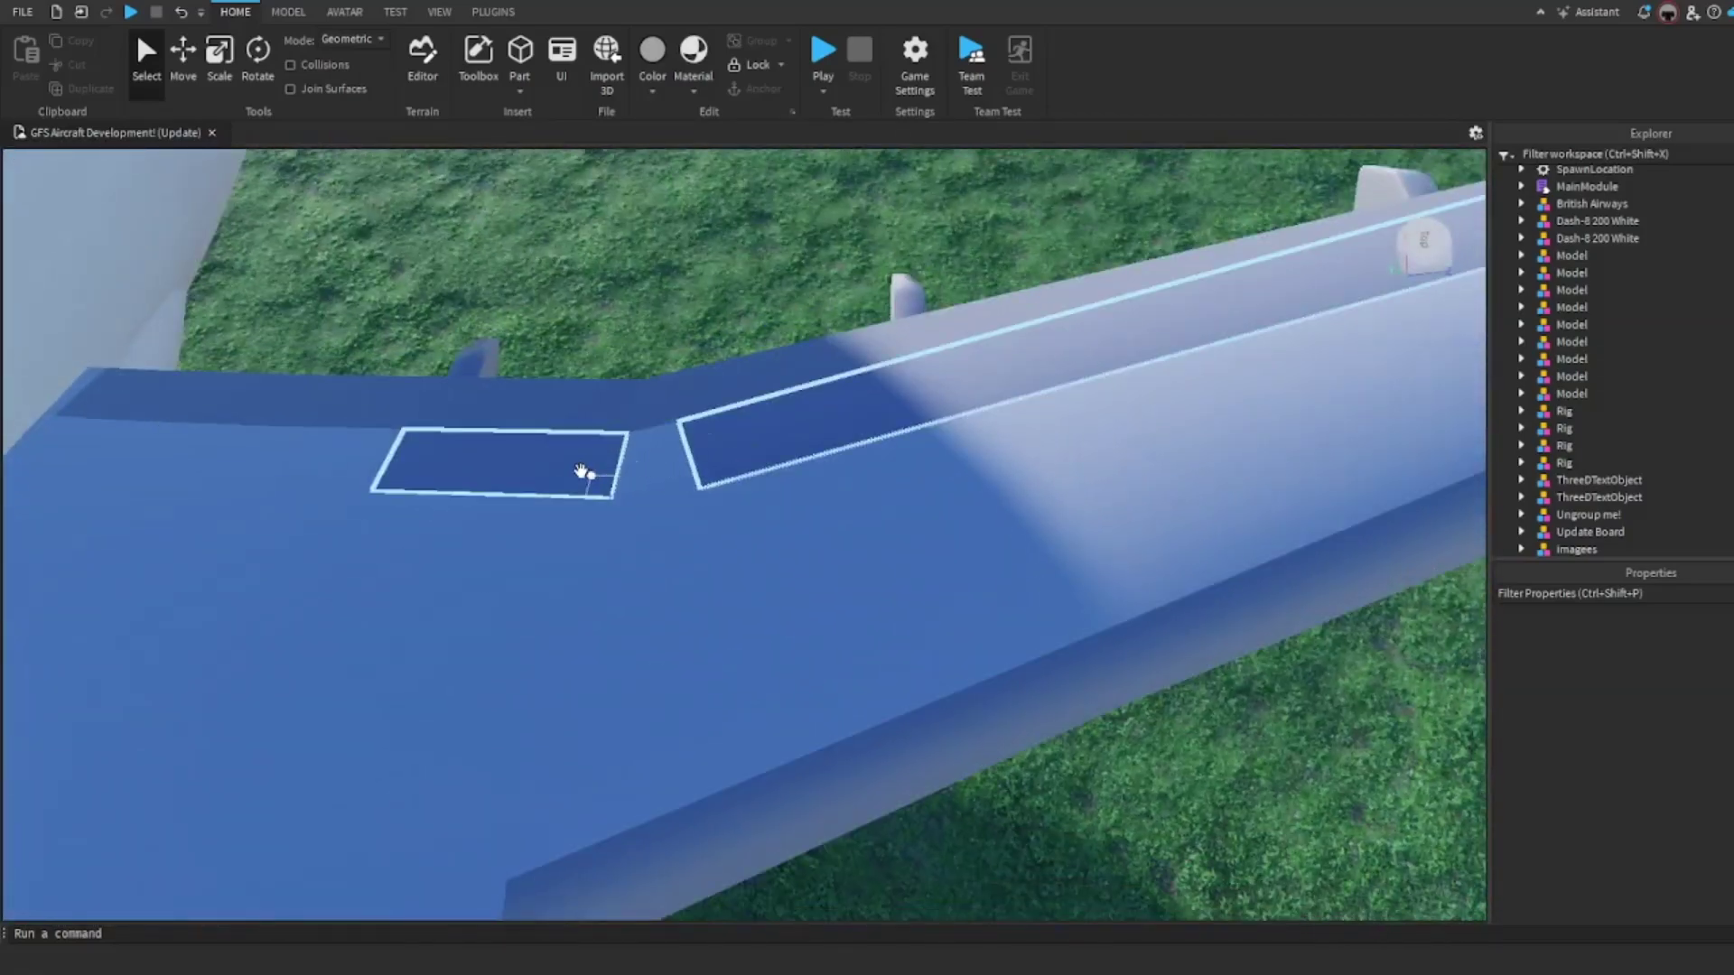
{"action": "key", "text": "alt+s"}
{"action": "left_click", "coordinate": [1199, 295]}
{"action": "scroll", "coordinate": [767, 460], "scroll_direction": "down", "scroll_amount": 5}
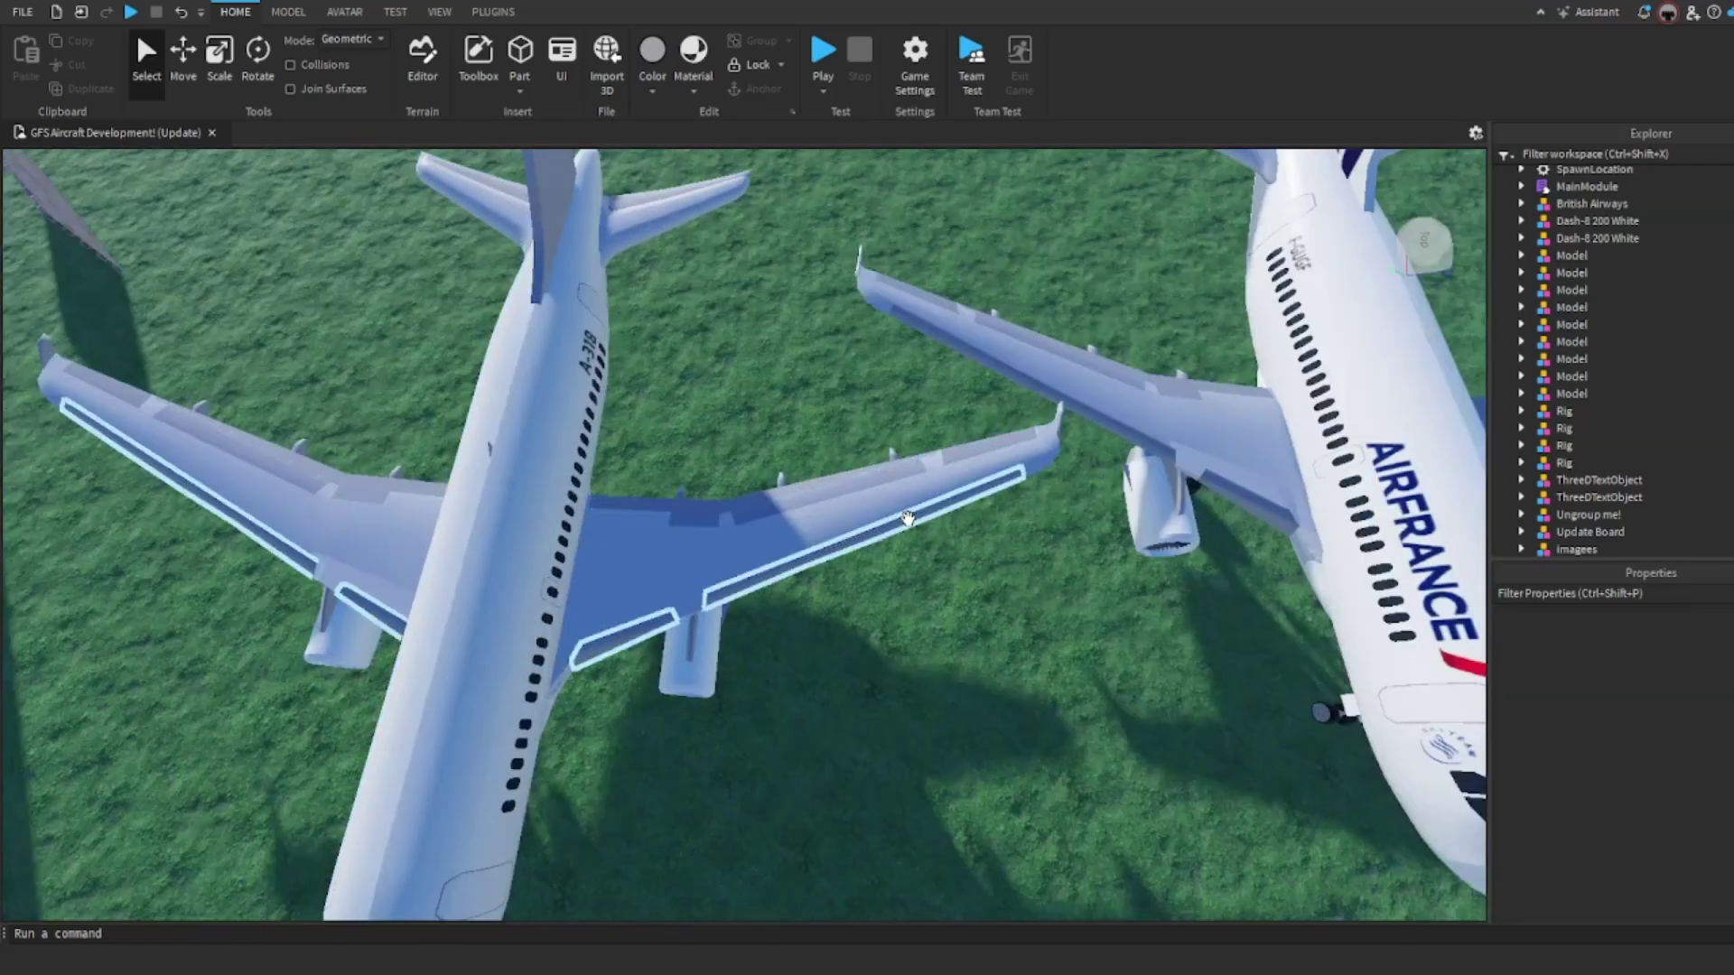
Step: Check the panels ahead of the flaps on the N688CS propeller aircraft's wing and dismiss the Studio settings window
{"action": "key", "text": "d"}
{"action": "key", "text": "d"}
{"action": "scroll", "coordinate": [979, 442], "scroll_direction": "down", "scroll_amount": 4}
{"action": "right_click_drag", "start_coordinate": [1066, 508], "coordinate": [1067, 507]}
{"action": "scroll", "coordinate": [1067, 507], "scroll_direction": "up", "scroll_amount": 5}
{"action": "scroll", "coordinate": [1066, 508], "scroll_direction": "up", "scroll_amount": 3}
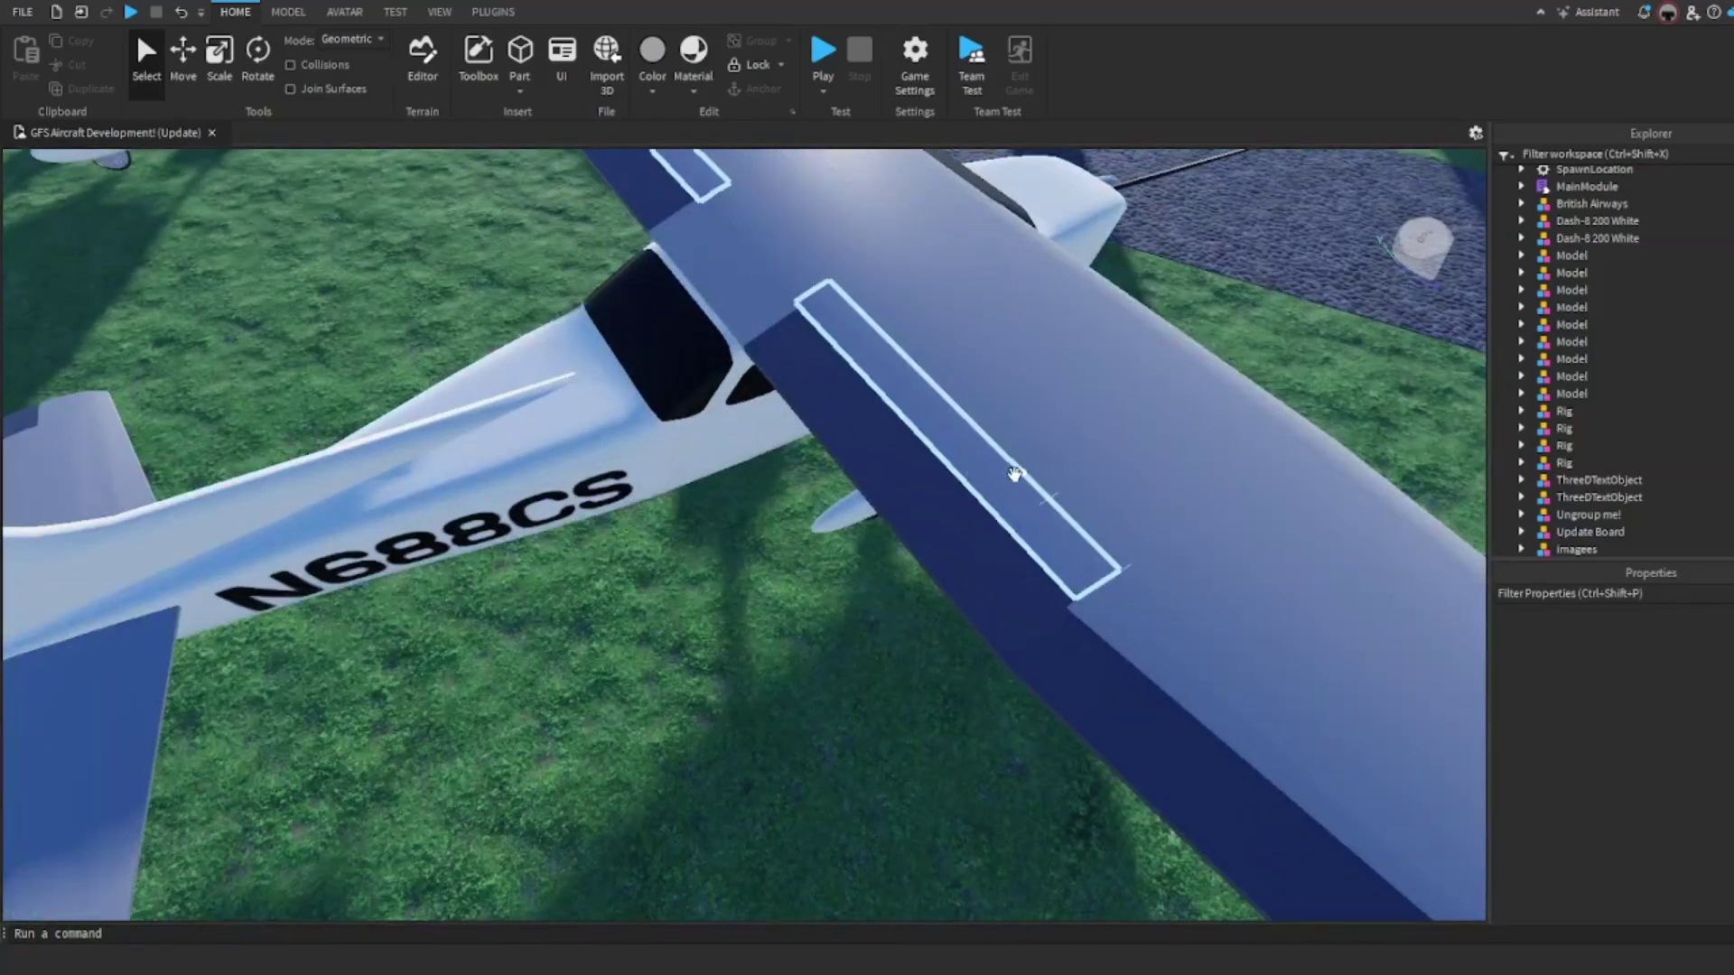
{"action": "scroll", "coordinate": [1015, 474], "scroll_direction": "down", "scroll_amount": 3}
{"action": "key", "text": "alt+s"}
{"action": "left_click", "coordinate": [1199, 295]}
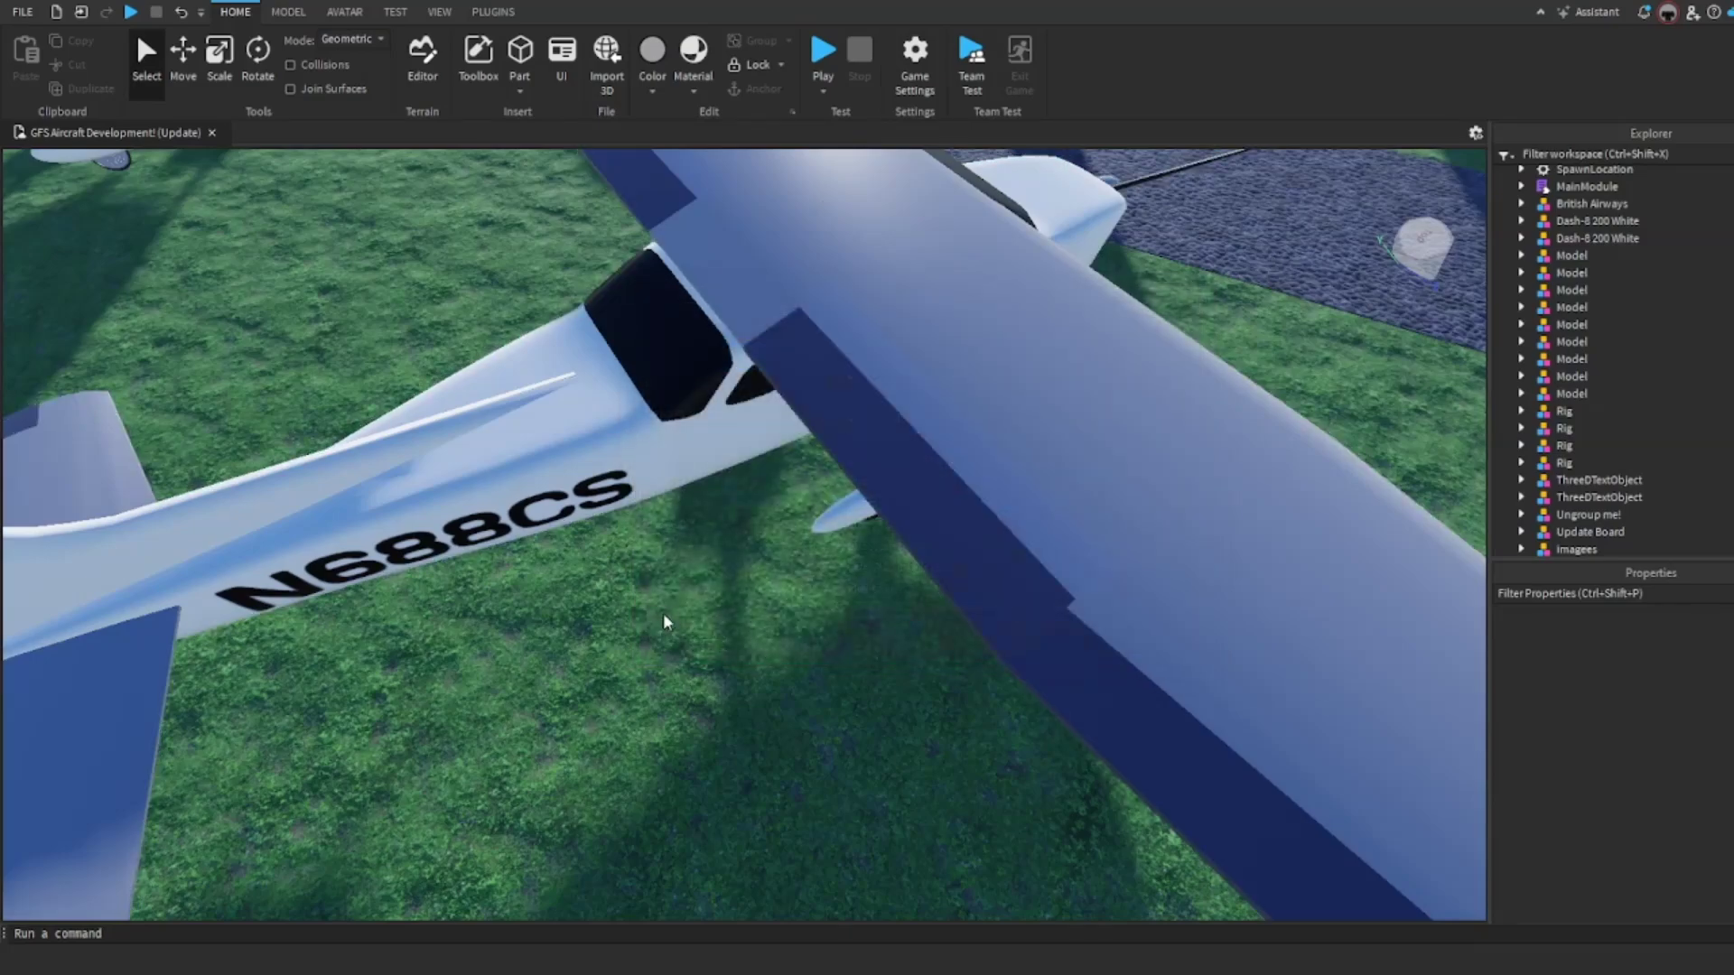
Step: Examine the spoiler panel on the wing of the turboprop with the wireframe-patterned fuselage, dismissing the Studio settings window
{"action": "scroll", "coordinate": [718, 607], "scroll_direction": "down", "scroll_amount": 15}
{"action": "scroll", "coordinate": [718, 607], "scroll_direction": "up", "scroll_amount": 15}
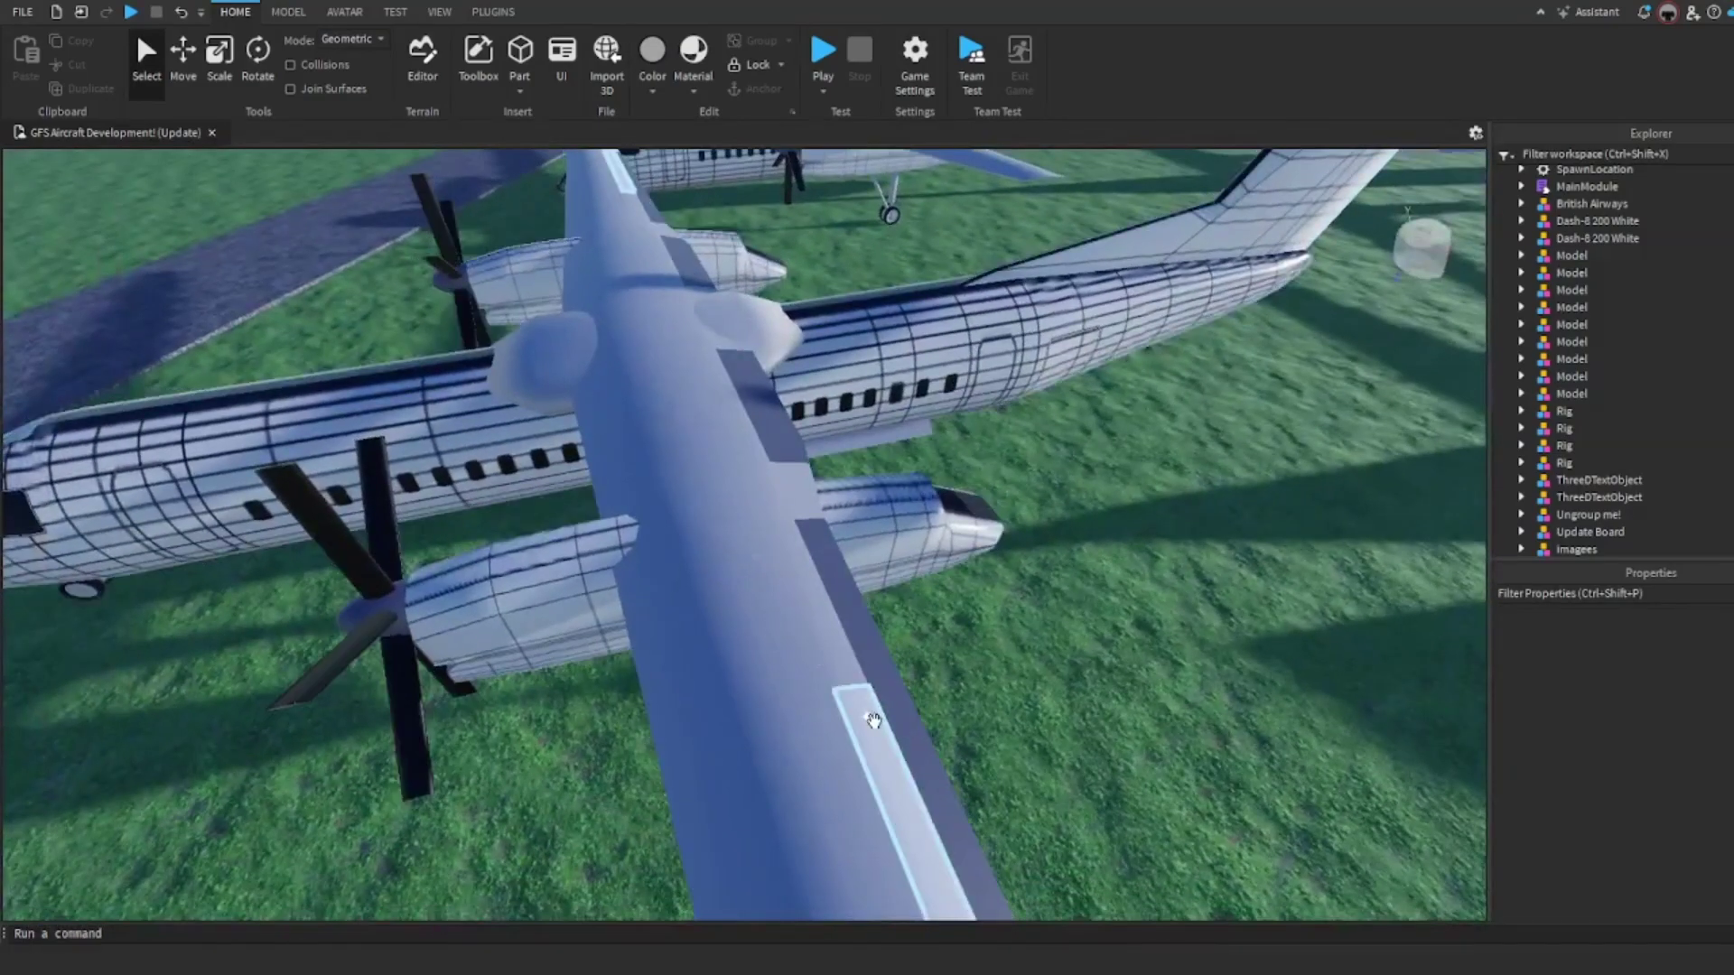
{"action": "key", "text": "alt+s"}
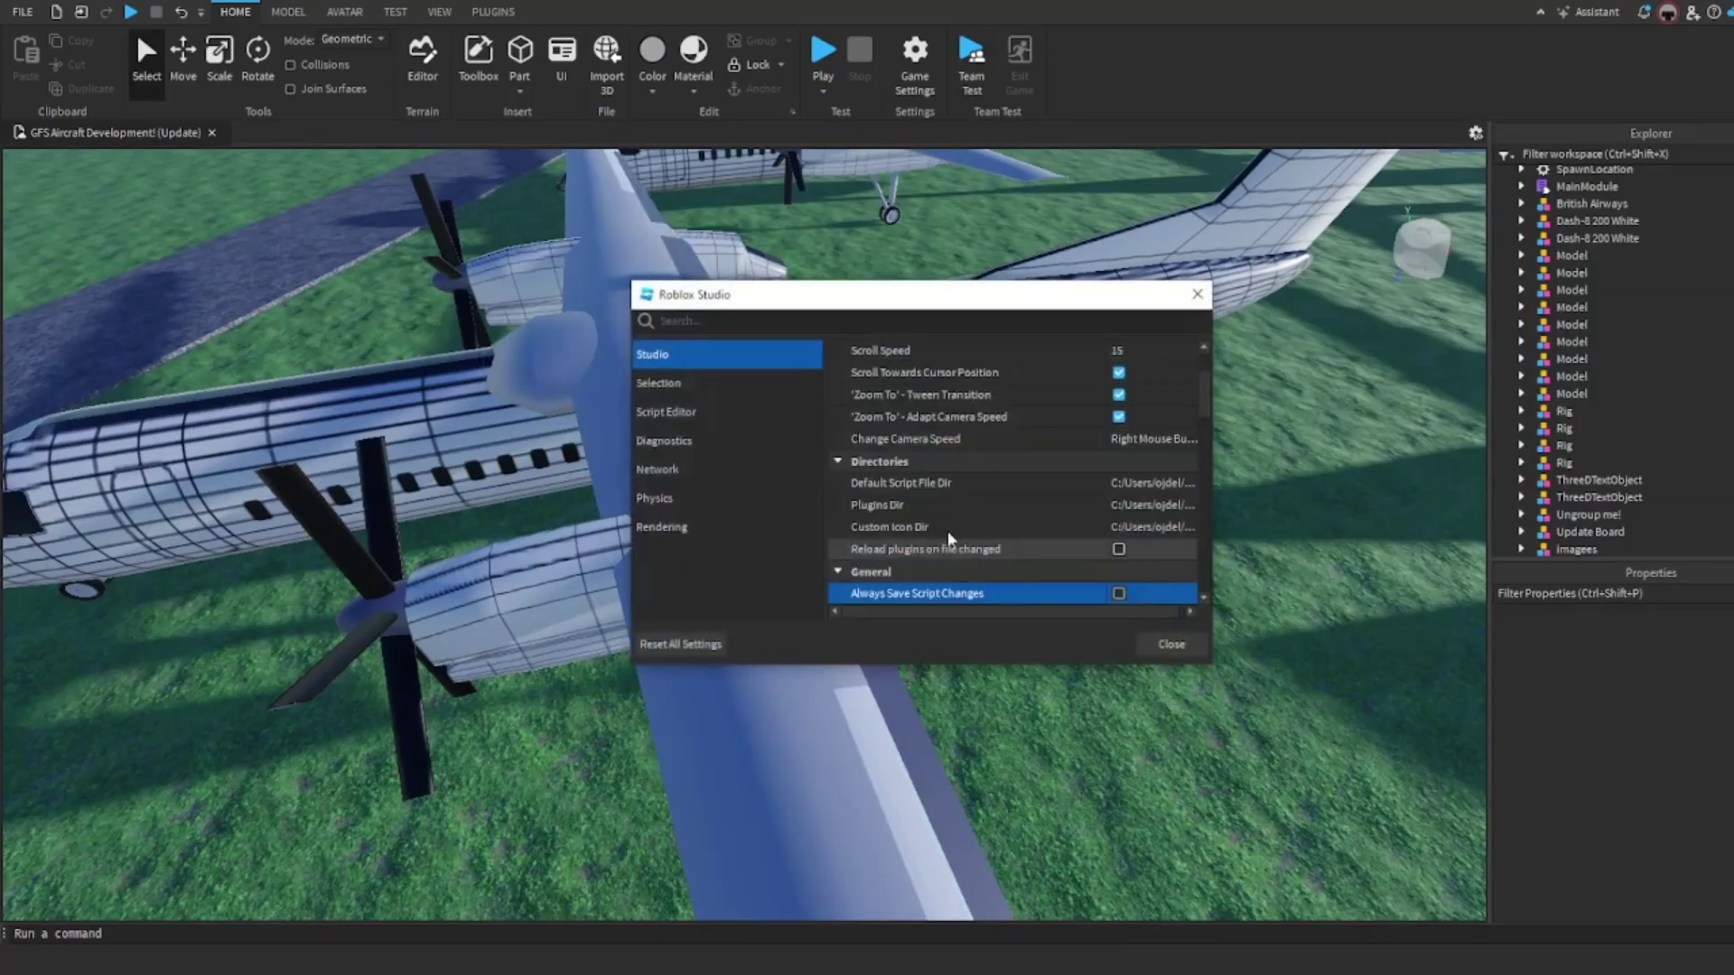
{"action": "left_click", "coordinate": [1199, 295]}
{"action": "scroll", "coordinate": [1193, 411], "scroll_direction": "down", "scroll_amount": 12}
{"action": "right_click_drag", "start_coordinate": [1196, 410], "coordinate": [1192, 412]}
{"action": "key", "text": "w"}
{"action": "key", "text": "a"}
{"action": "key", "text": "s"}
{"action": "key", "text": "s"}
{"action": "key", "text": "a"}
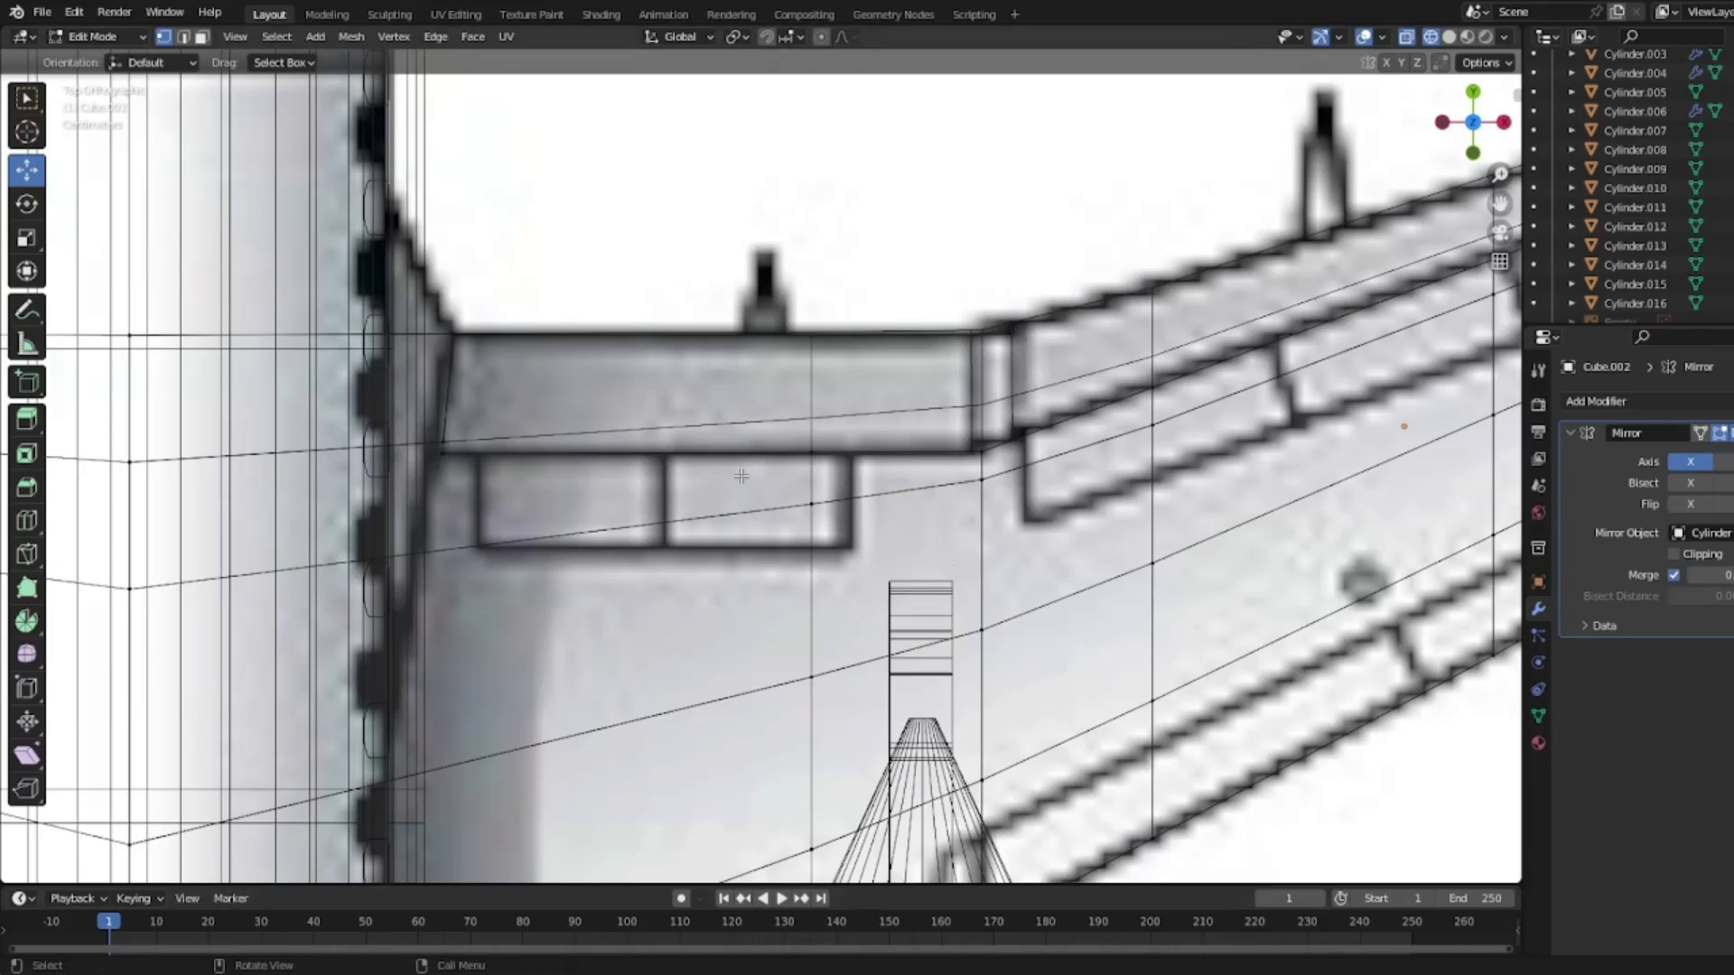
Step: Switch to Blender and cut the inboard spoiler's rectangular outline into the main wing with the Knife tool, following the reference
{"action": "scroll", "coordinate": [783, 473], "scroll_direction": "up", "scroll_amount": 1}
{"action": "left_click", "coordinate": [27, 554]}
{"action": "scroll", "coordinate": [375, 451], "scroll_direction": "up", "scroll_amount": 1}
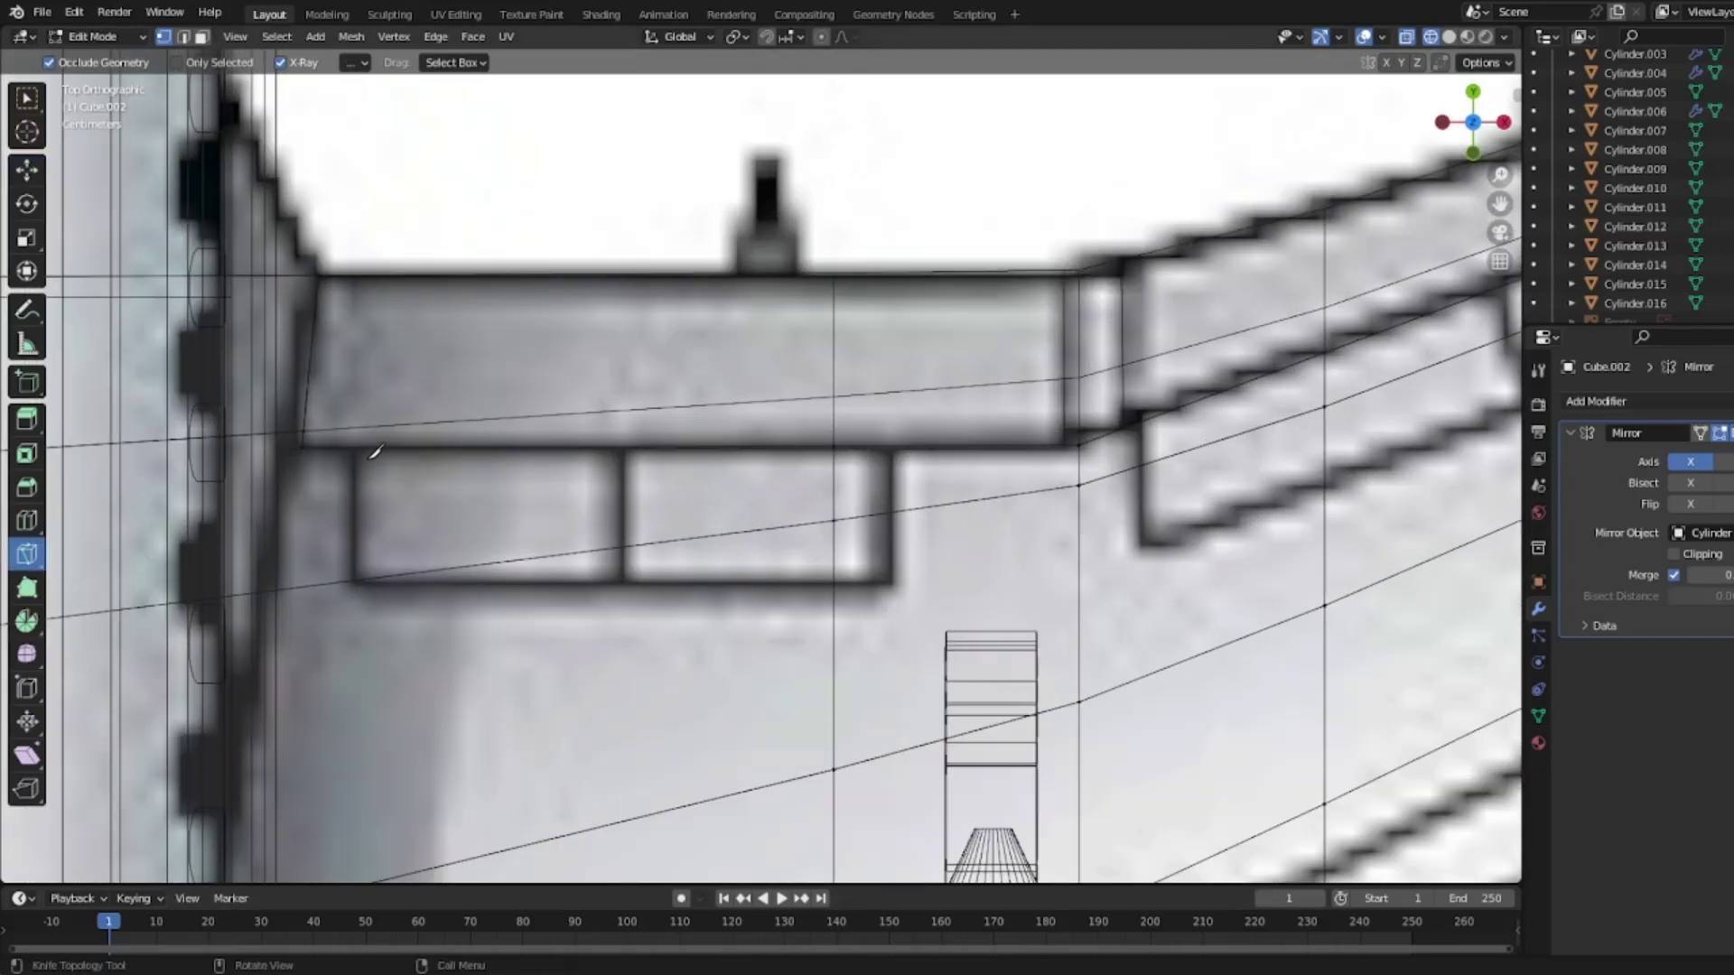
{"action": "left_click", "coordinate": [353, 446]}
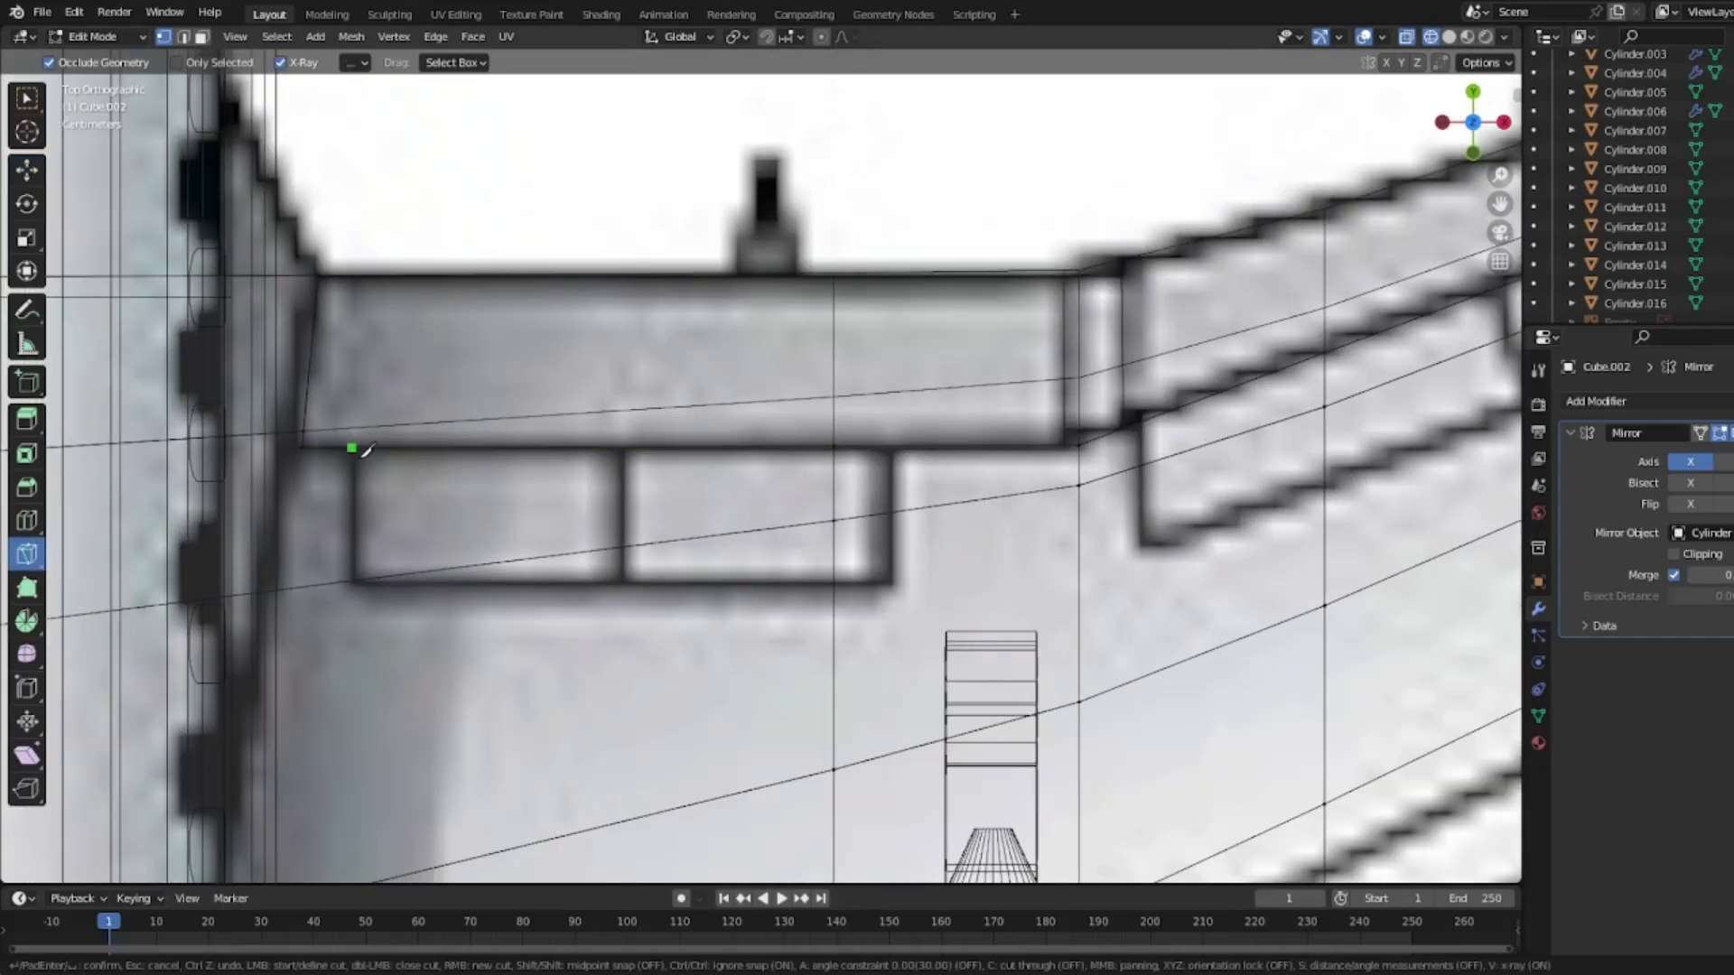
{"action": "left_click", "coordinate": [352, 582]}
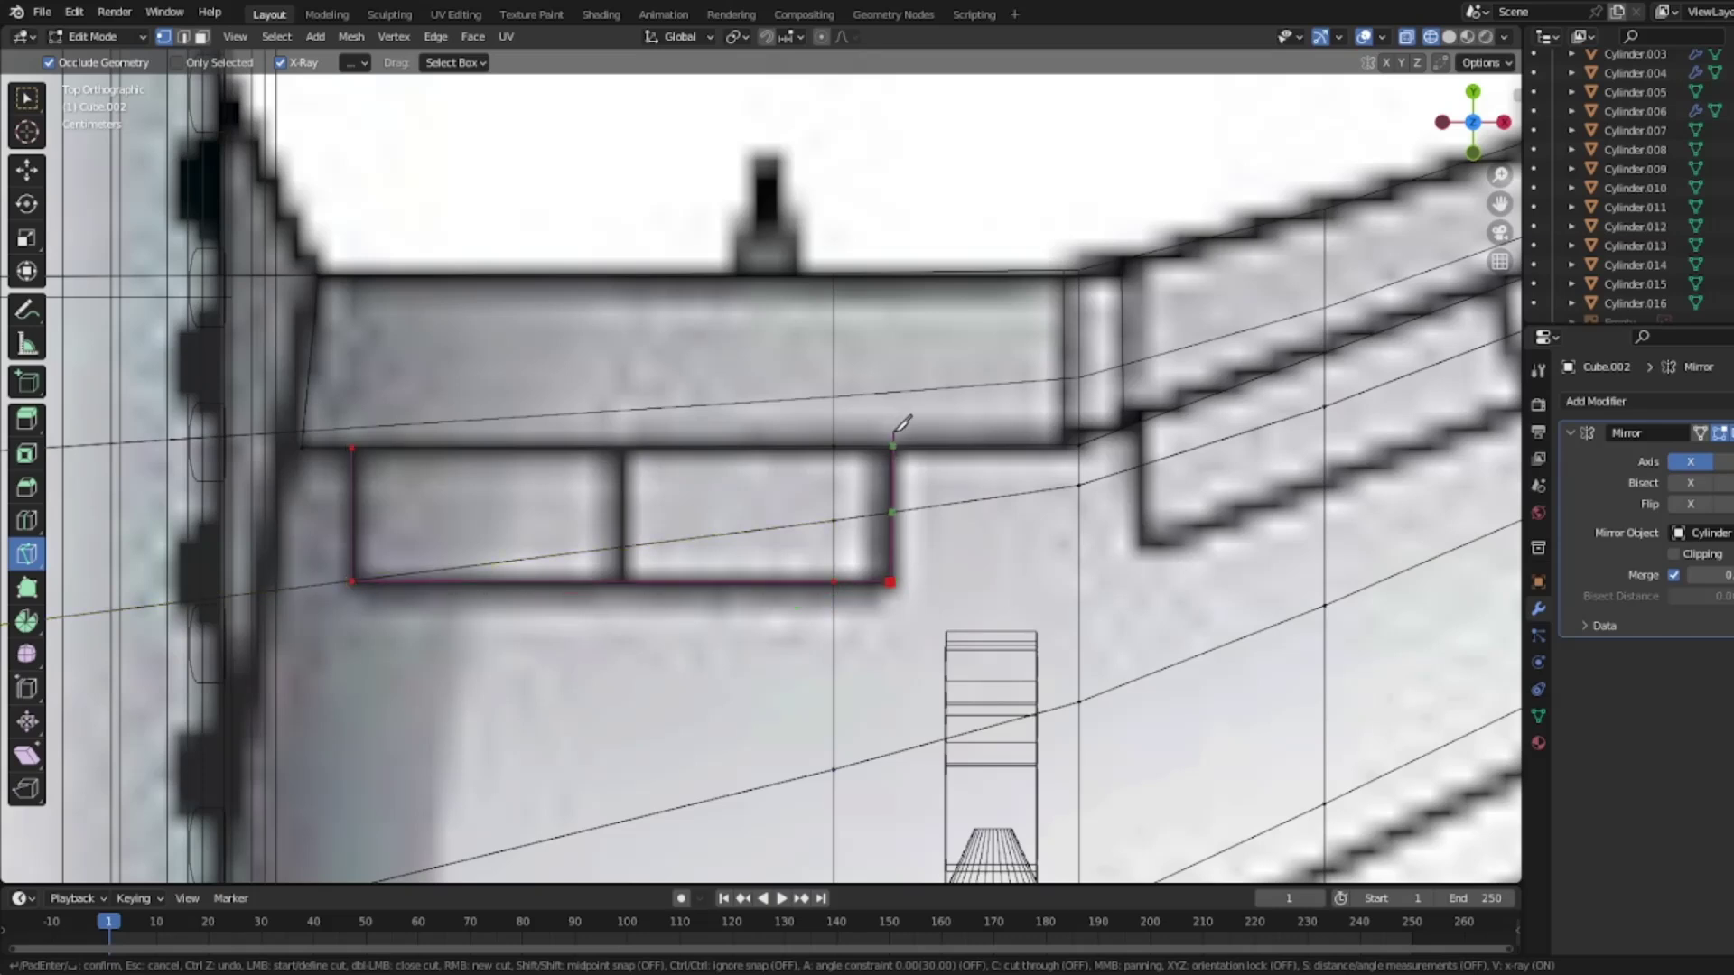
{"action": "key", "text": "Return"}
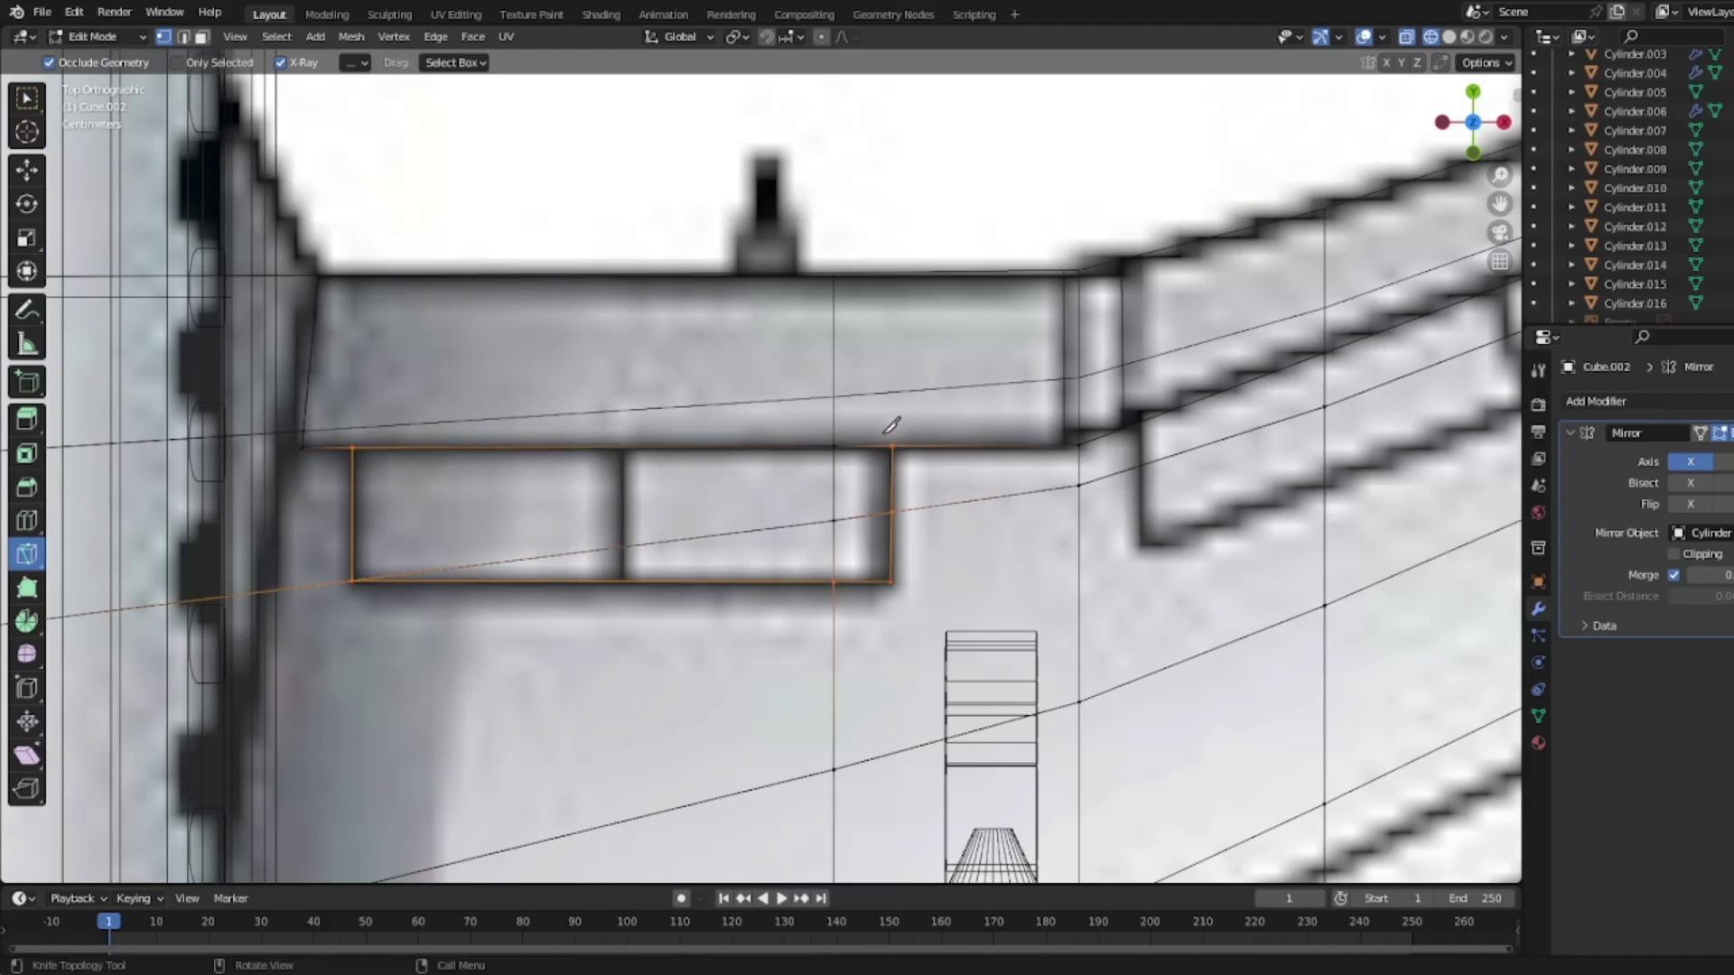
Step: Cut the long outboard spoiler's outline into the wing with the Knife tool along the reference
{"action": "middle_click_drag", "start_coordinate": [1014, 398], "coordinate": [640, 494], "text": "shift"}
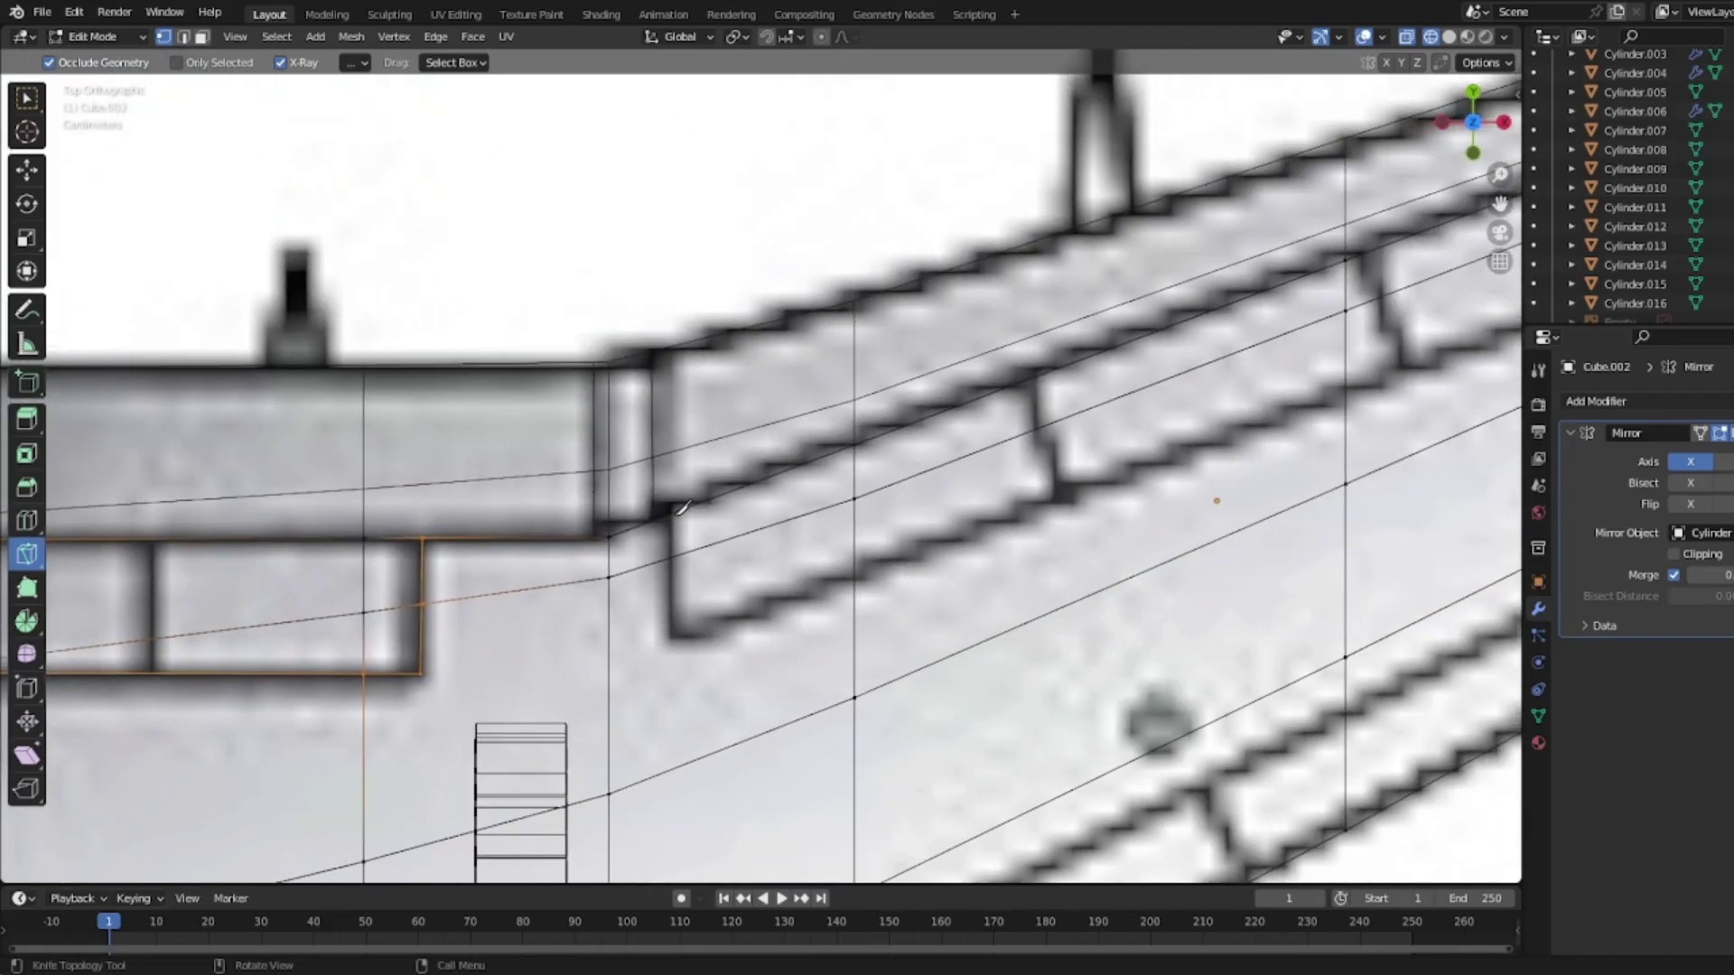
{"action": "left_click", "coordinate": [666, 515]}
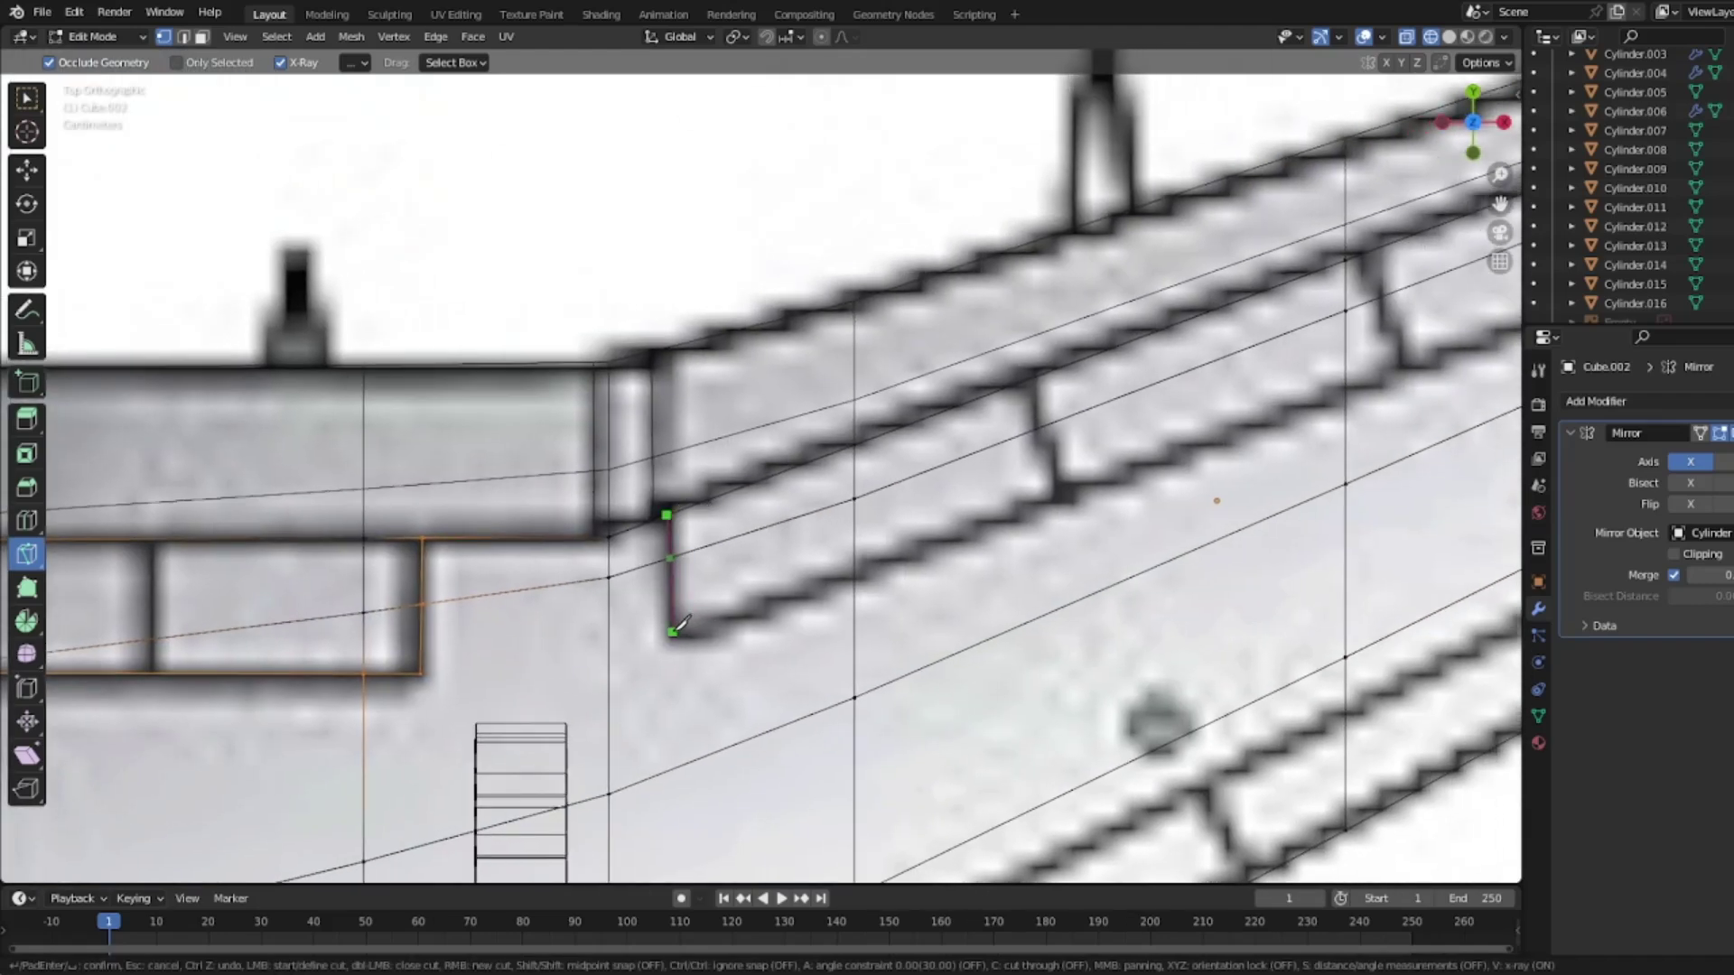
{"action": "middle_click_drag", "start_coordinate": [1265, 424], "coordinate": [179, 784], "text": "shift"}
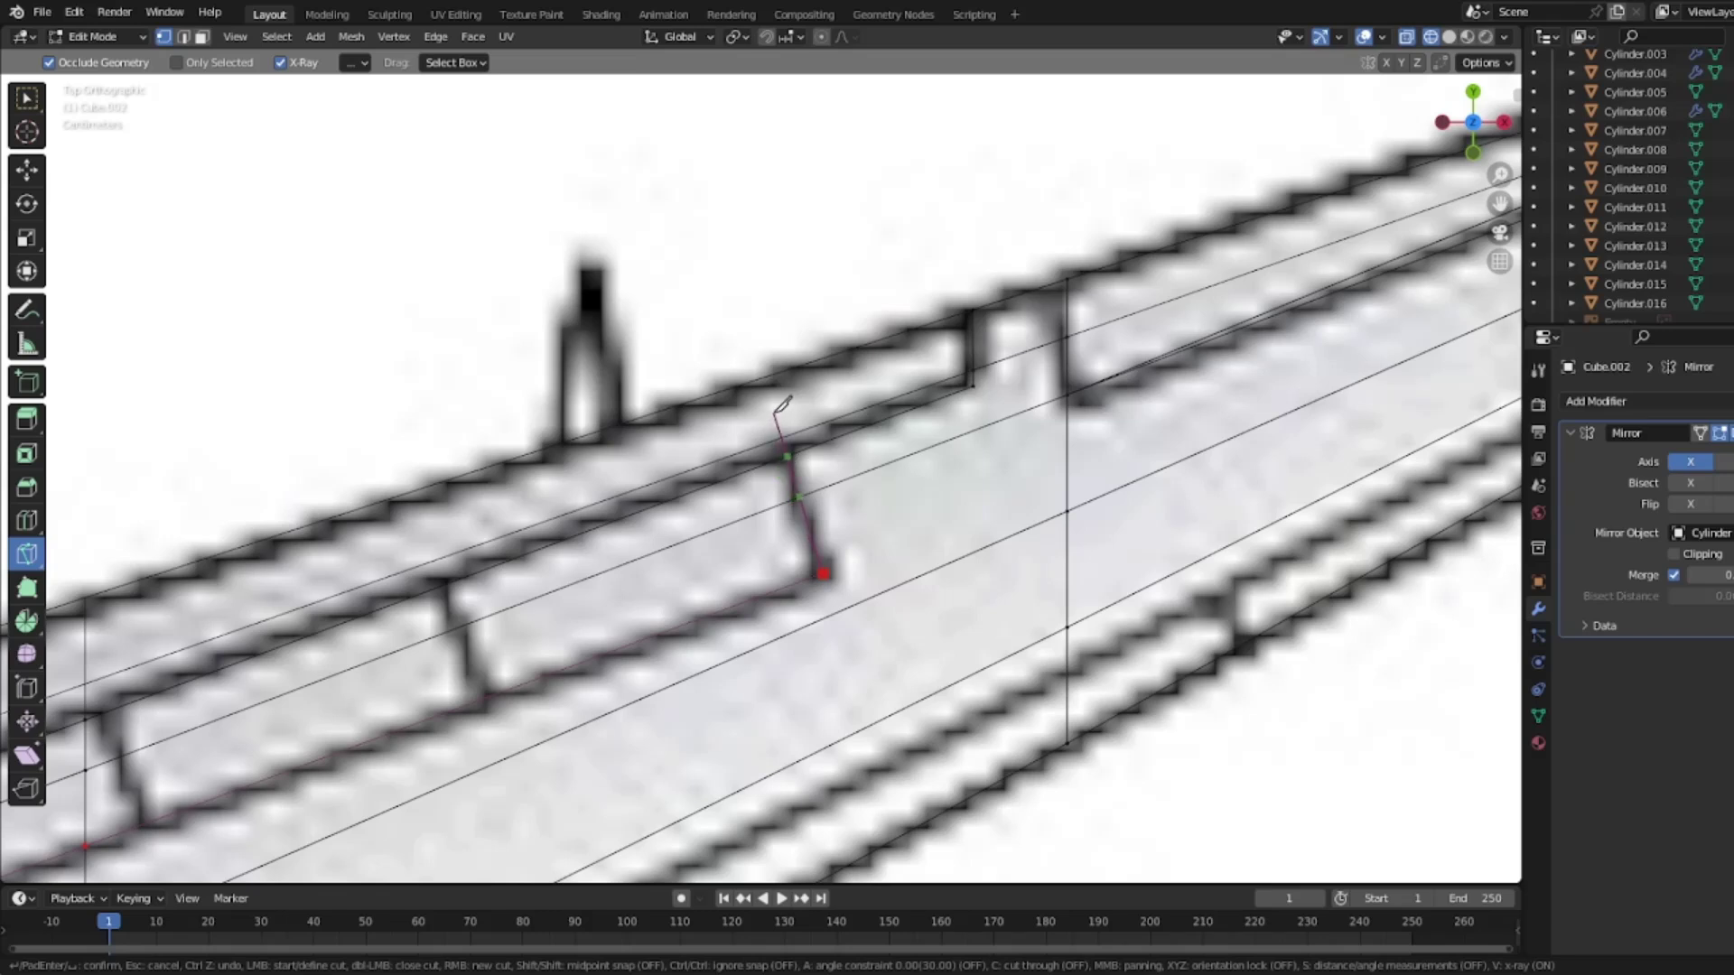
{"action": "key", "text": "Return"}
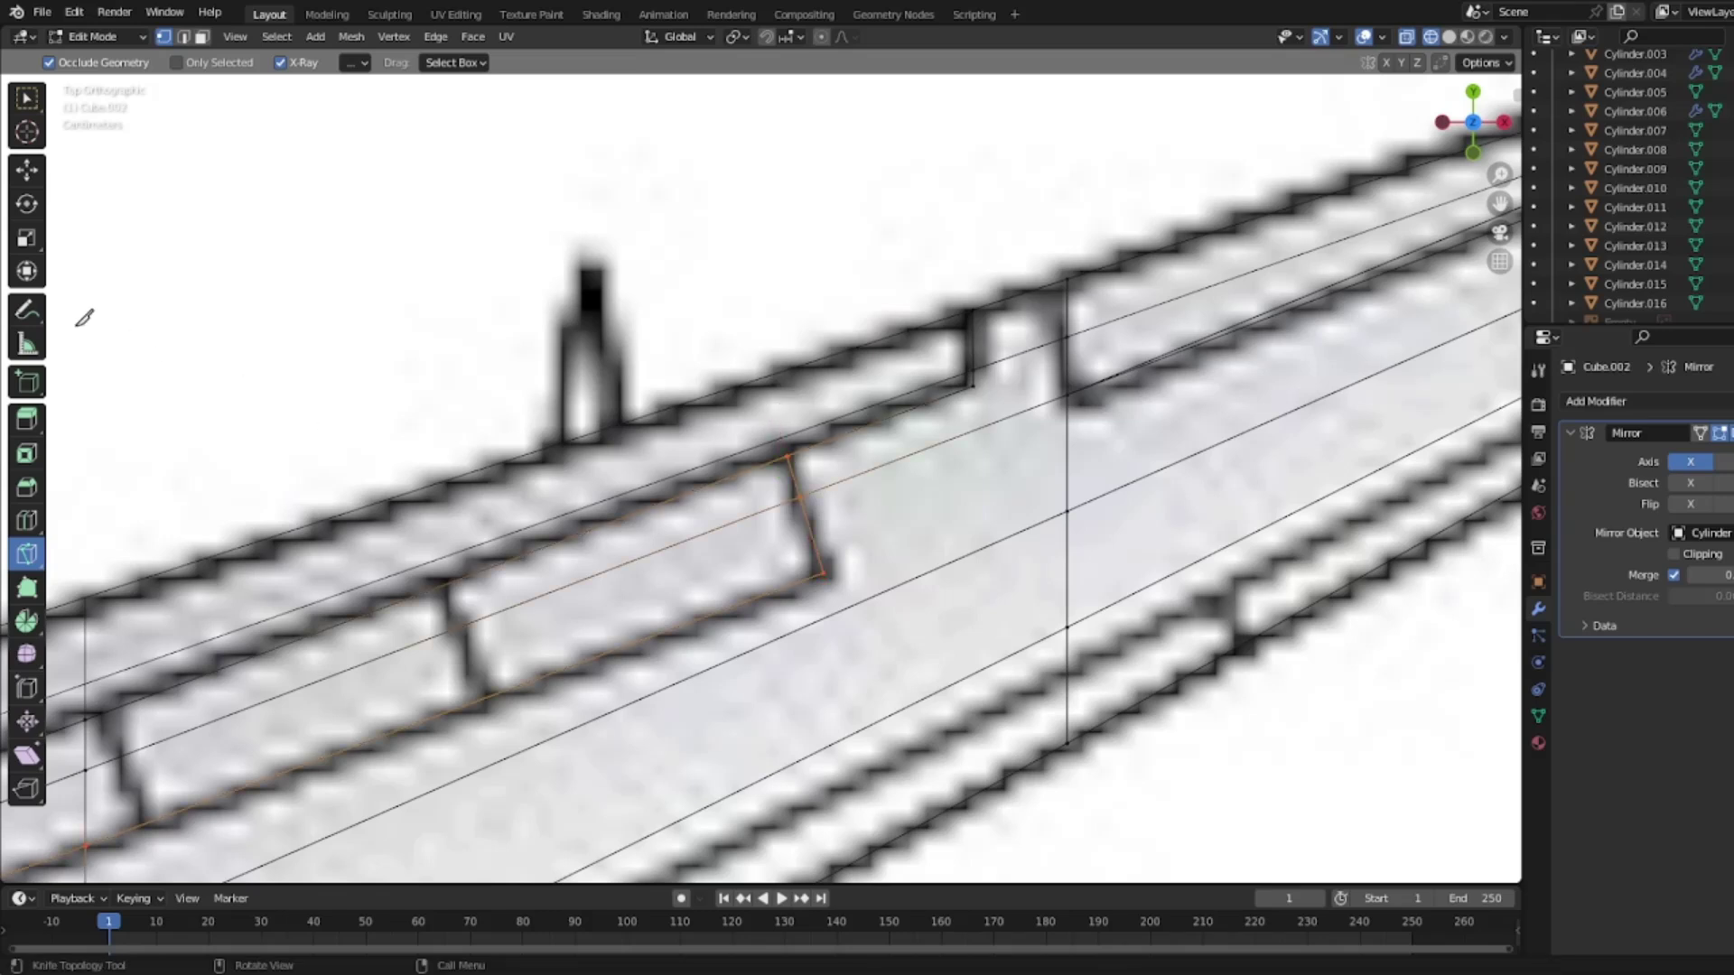
Step: Inspect the new spoiler cuts in solid shading from below and above the wing
{"action": "left_click", "coordinate": [30, 180]}
{"action": "middle_click_drag", "start_coordinate": [280, 551], "coordinate": [881, 214], "text": "shift"}
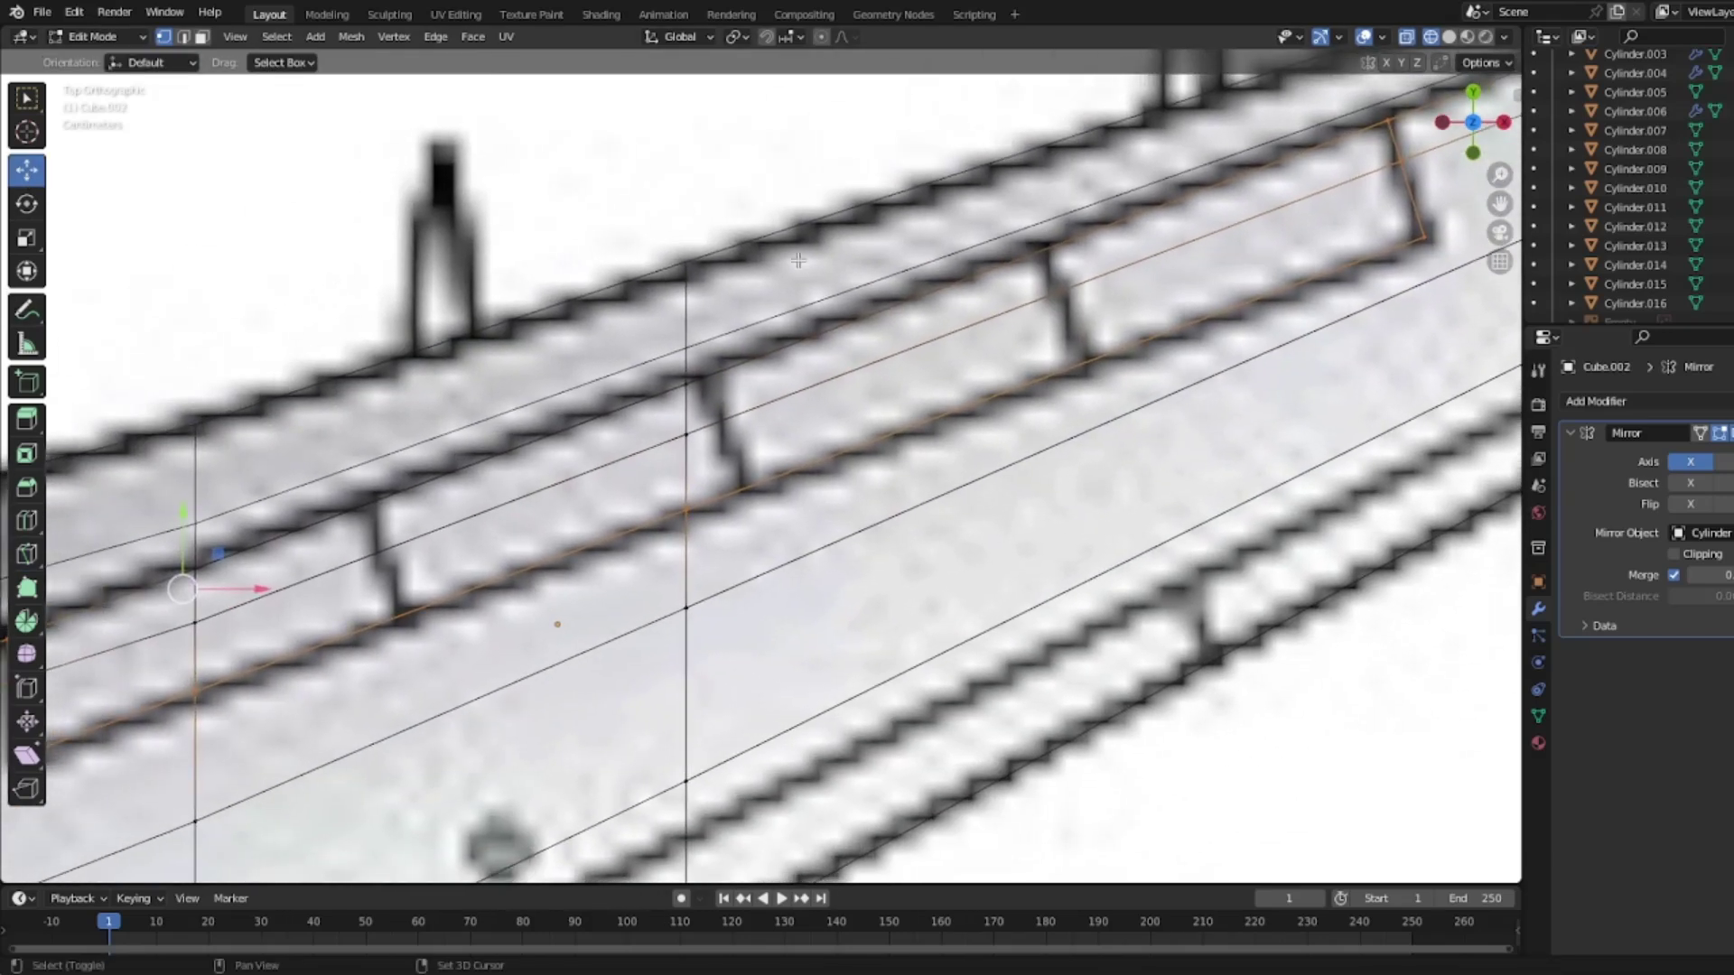
{"action": "middle_click_drag", "start_coordinate": [648, 368], "coordinate": [1218, 275], "text": "shift"}
{"action": "left_click_drag", "start_coordinate": [721, 371], "coordinate": [791, 489], "text": "shift"}
{"action": "key", "text": "z"}
{"action": "left_click", "coordinate": [894, 484]}
{"action": "middle_click_drag", "start_coordinate": [900, 473], "coordinate": [913, 159]}
{"action": "scroll", "coordinate": [906, 295], "scroll_direction": "down", "scroll_amount": 2}
{"action": "left_click", "coordinate": [1397, 167]}
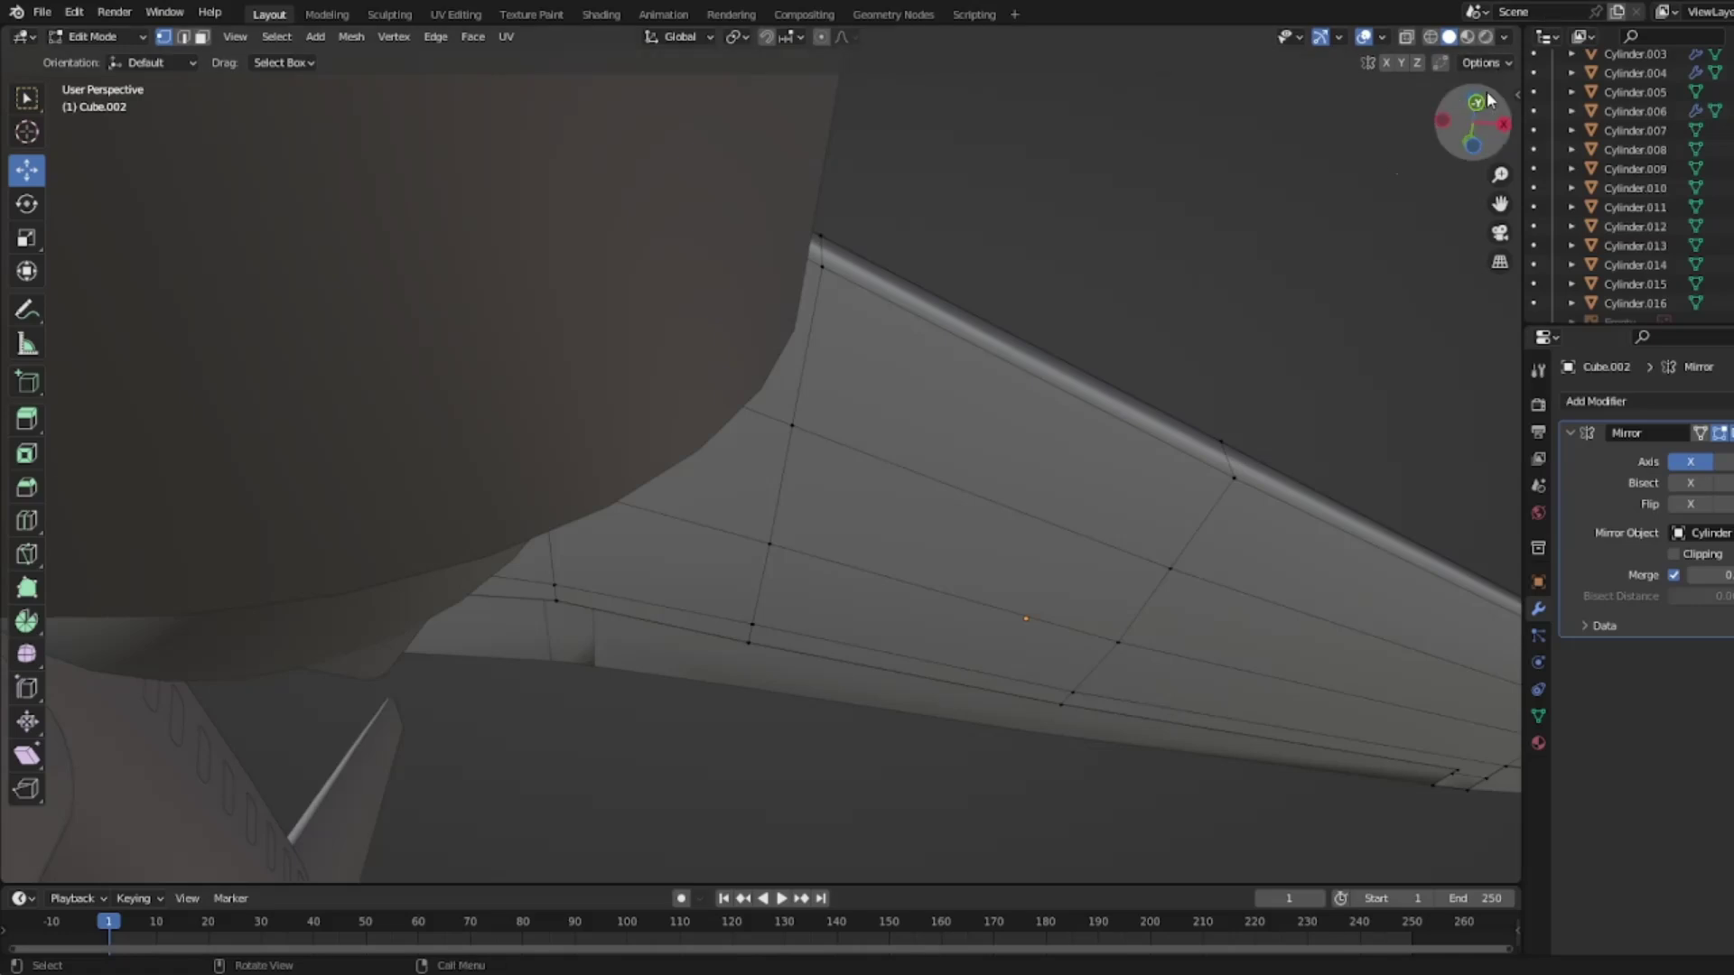
{"action": "left_click", "coordinate": [1472, 144]}
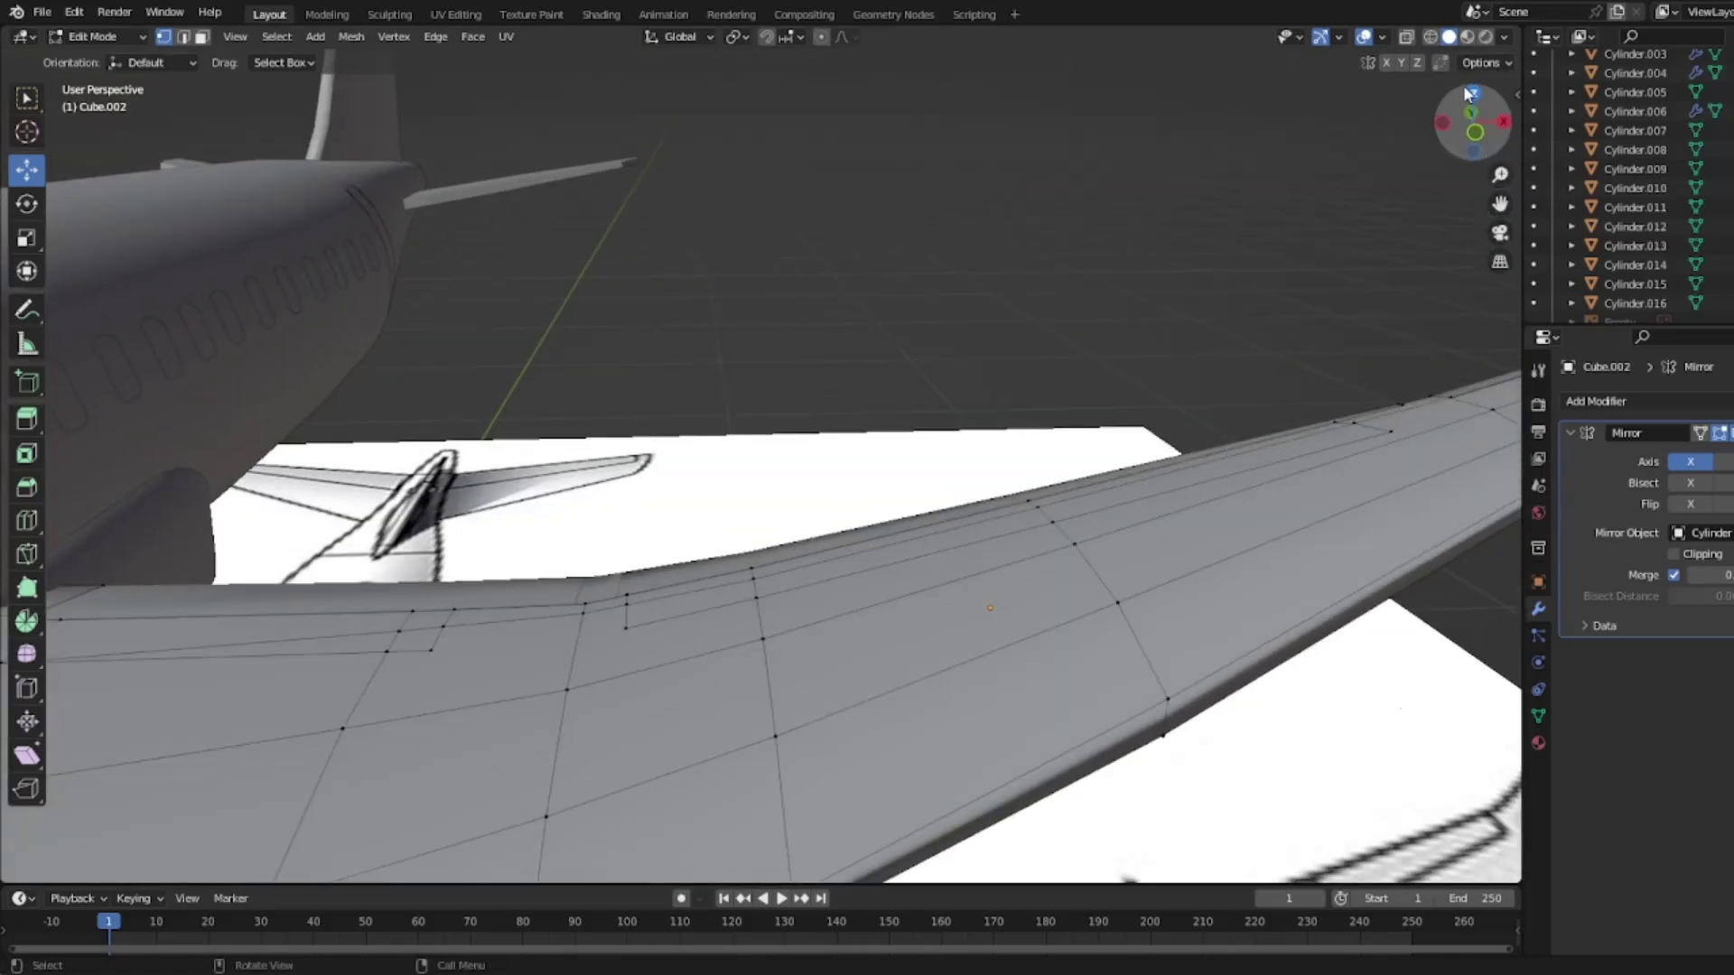
Step: Select all upper-surface faces inside the outboard spoiler outline in a solid-shaded top view
{"action": "key", "text": "z"}
{"action": "left_click", "coordinate": [1011, 406]}
{"action": "scroll", "coordinate": [760, 466], "scroll_direction": "up", "scroll_amount": 3}
{"action": "left_click_drag", "start_coordinate": [487, 469], "coordinate": [632, 639], "text": "shift"}
{"action": "left_click_drag", "start_coordinate": [683, 323], "coordinate": [800, 580], "text": "shift"}
{"action": "middle_click_drag", "start_coordinate": [1183, 407], "coordinate": [564, 592], "text": "shift"}
{"action": "left_click_drag", "start_coordinate": [728, 285], "coordinate": [819, 543], "text": "shift"}
{"action": "middle_click_drag", "start_coordinate": [819, 543], "coordinate": [610, 530]}
{"action": "left_click_drag", "start_coordinate": [835, 428], "coordinate": [947, 627], "text": "shift"}
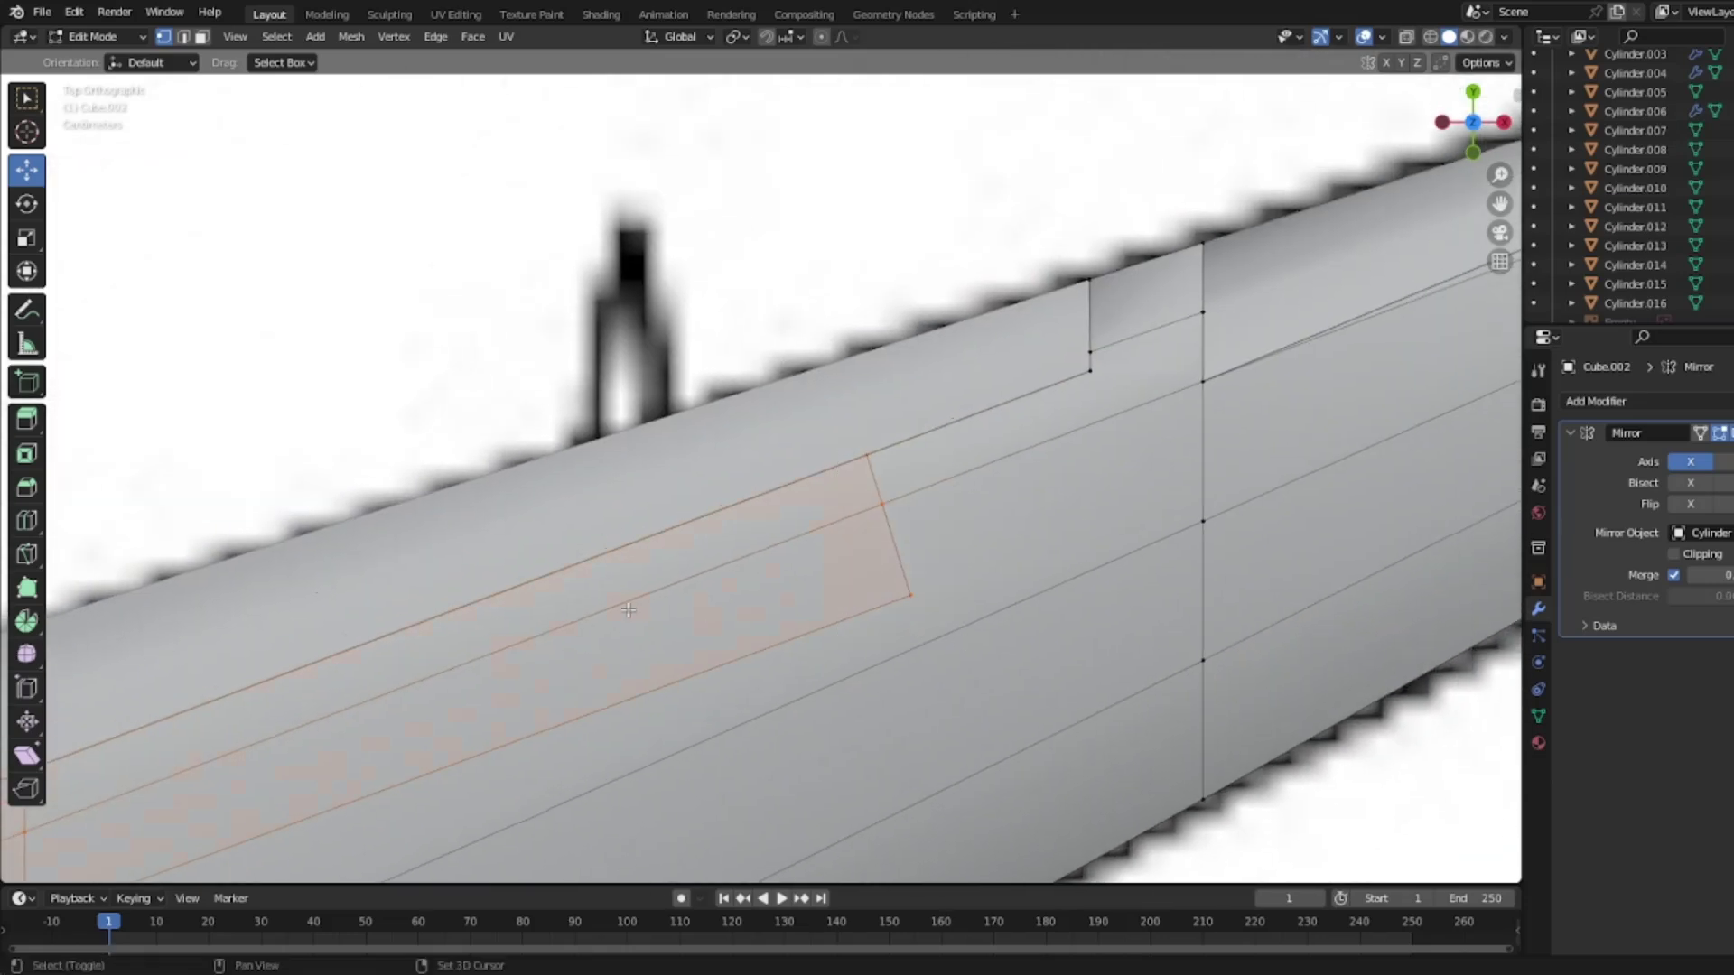
{"action": "middle_click_drag", "start_coordinate": [400, 730], "coordinate": [1122, 292], "text": "shift"}
{"action": "middle_click_drag", "start_coordinate": [434, 632], "coordinate": [1157, 388], "text": "shift"}
{"action": "middle_click_drag", "start_coordinate": [544, 436], "coordinate": [1155, 328], "text": "shift"}
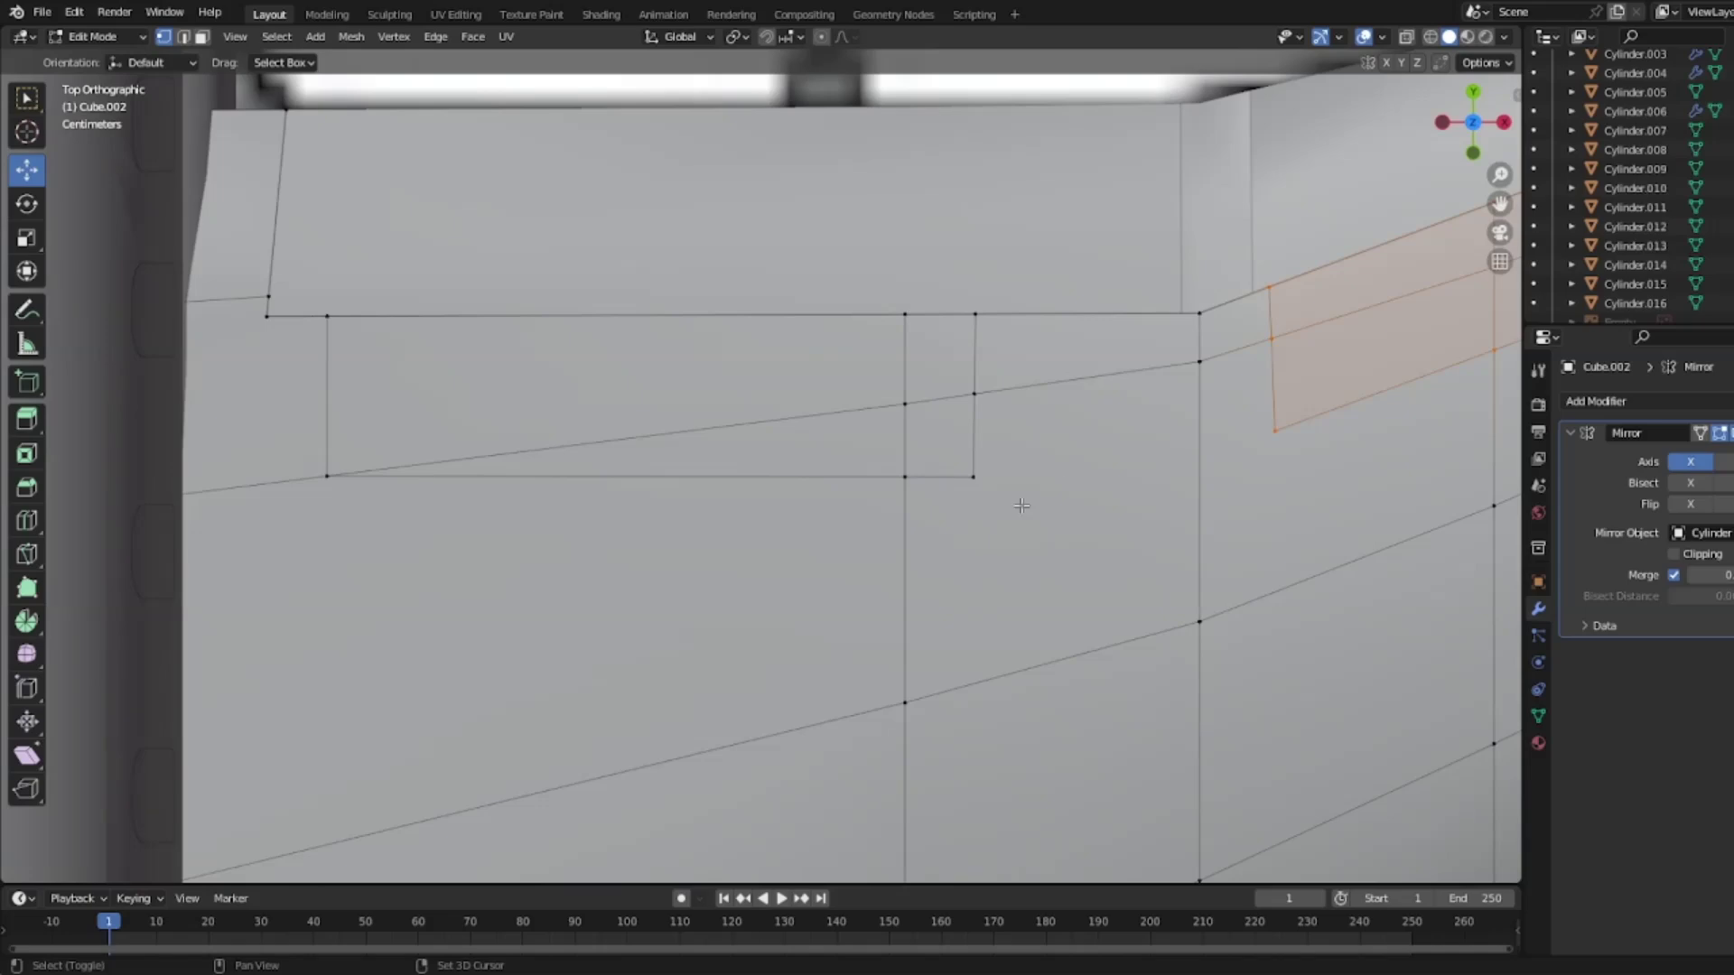
Step: Add the inboard spoiler's faces to the selection, separate both spoilers into a new object, and return to Object Mode
{"action": "left_click_drag", "start_coordinate": [290, 291], "coordinate": [989, 493]}
{"action": "right_click", "coordinate": [556, 348]}
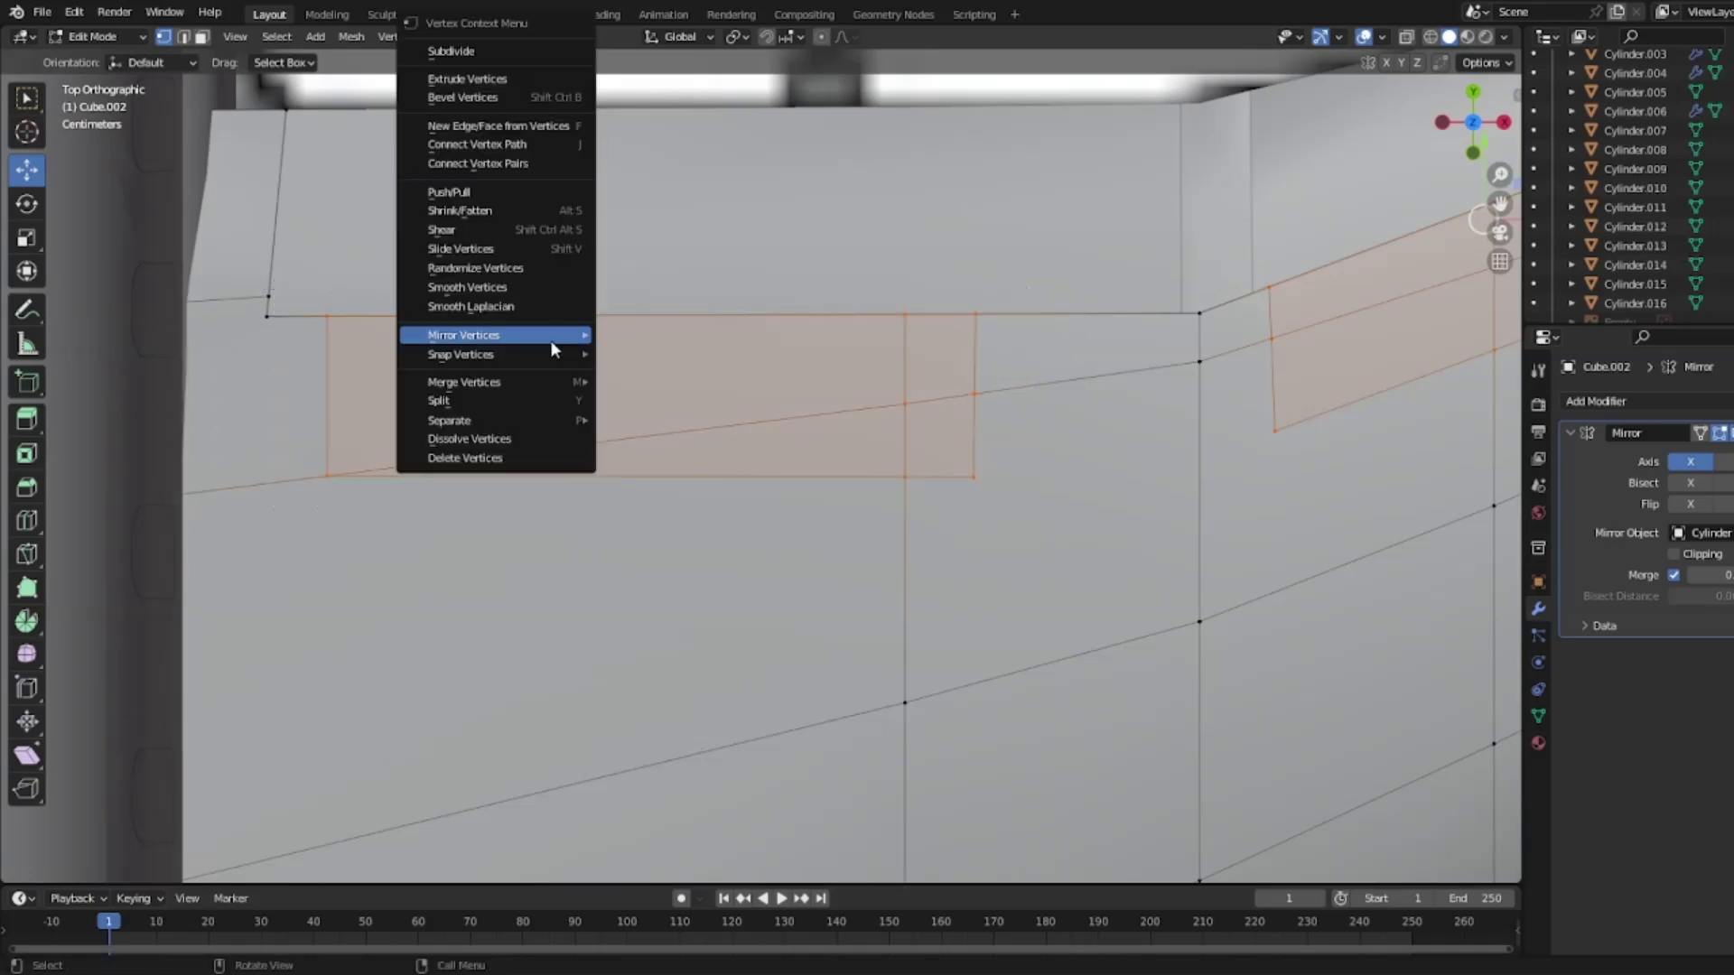
{"action": "middle_click_drag", "start_coordinate": [774, 394], "coordinate": [837, 257]}
{"action": "scroll", "coordinate": [842, 280], "scroll_direction": "down", "scroll_amount": 4}
{"action": "scroll", "coordinate": [851, 308], "scroll_direction": "down", "scroll_amount": 7}
{"action": "middle_click_drag", "start_coordinate": [1053, 411], "coordinate": [1061, 484]}
{"action": "left_click", "coordinate": [1474, 94]}
{"action": "scroll", "coordinate": [916, 448], "scroll_direction": "up", "scroll_amount": 3}
{"action": "right_click", "coordinate": [835, 439]}
{"action": "mouse_move", "coordinate": [846, 459]}
{"action": "left_click", "coordinate": [939, 457]}
{"action": "right_click", "coordinate": [733, 448]}
{"action": "left_click", "coordinate": [691, 431]}
{"action": "key", "text": "z"}
{"action": "left_click", "coordinate": [795, 244]}
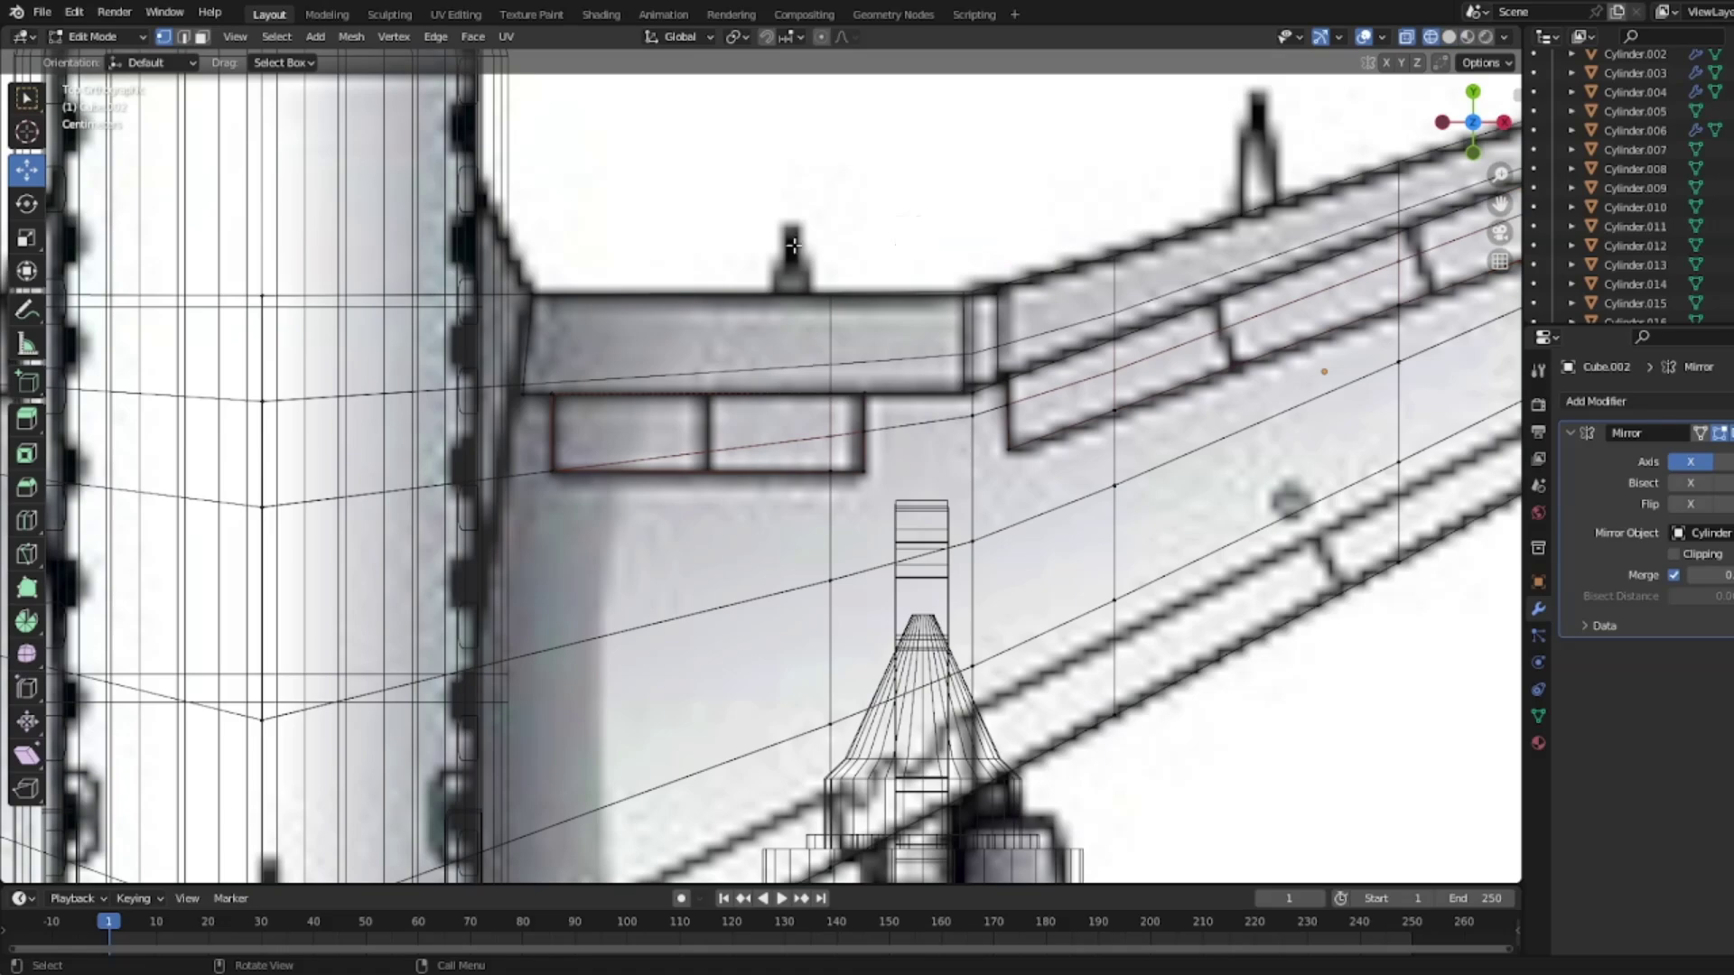
{"action": "scroll", "coordinate": [793, 242], "scroll_direction": "up", "scroll_amount": 3}
{"action": "key", "text": "Tab"}
{"action": "left_click", "coordinate": [666, 423]}
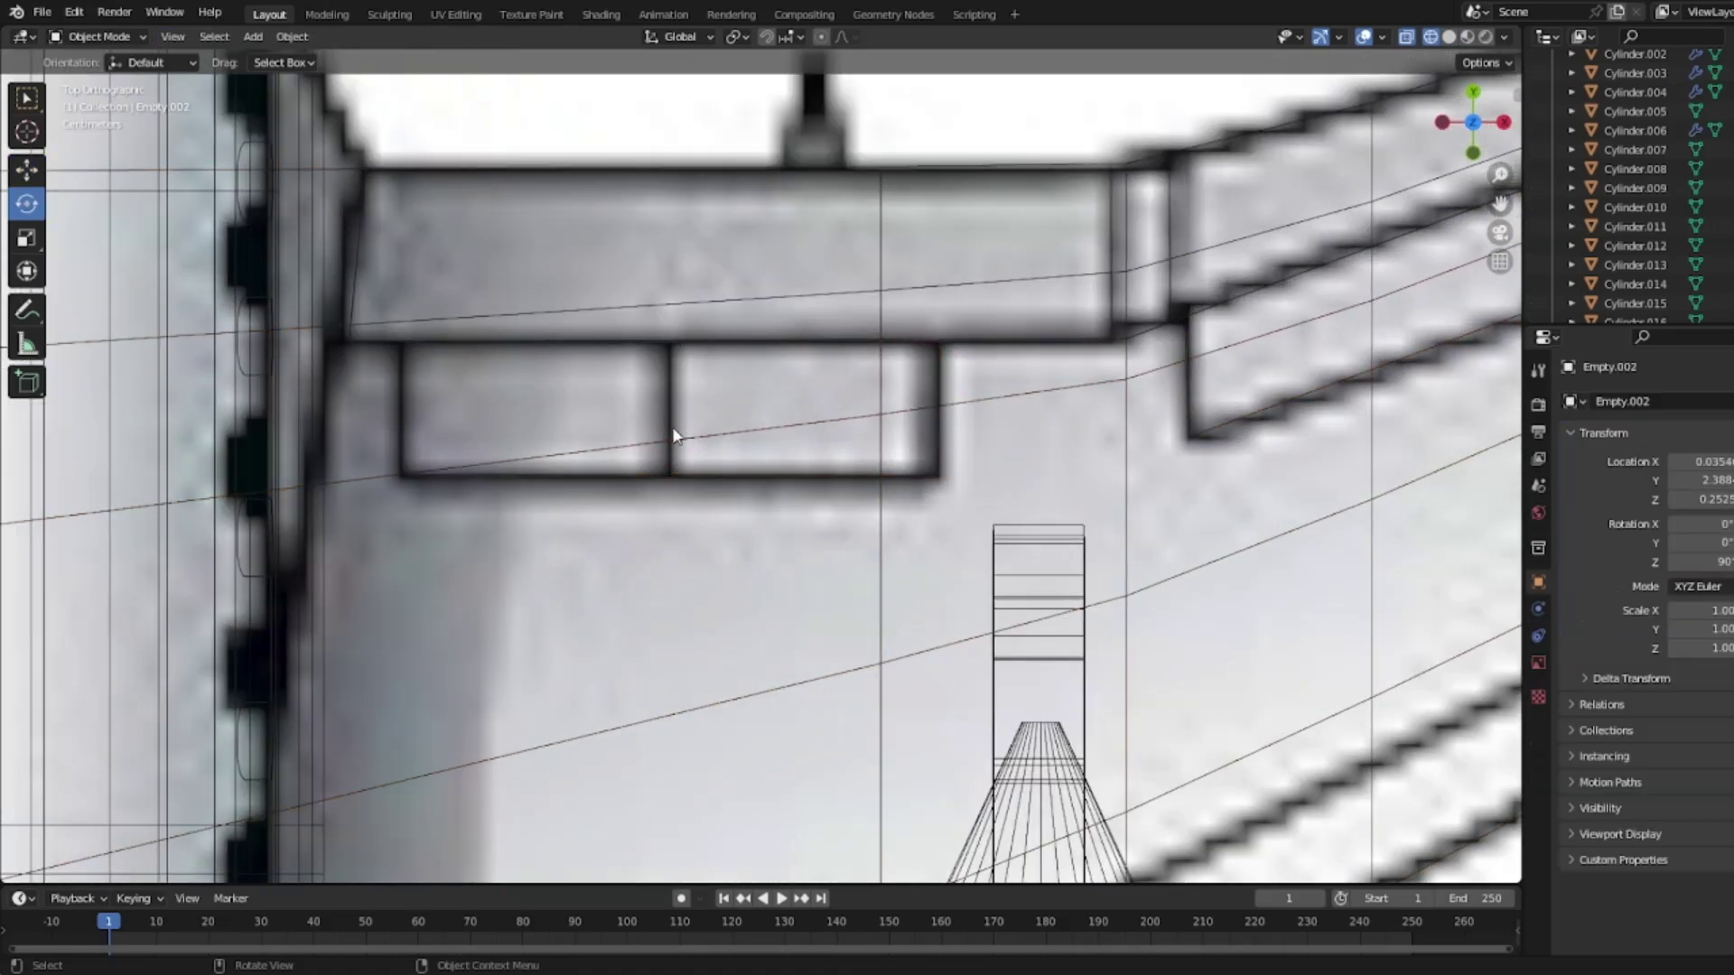
{"action": "left_click", "coordinate": [692, 472]}
{"action": "key", "text": "Tab"}
{"action": "key", "text": "Tab"}
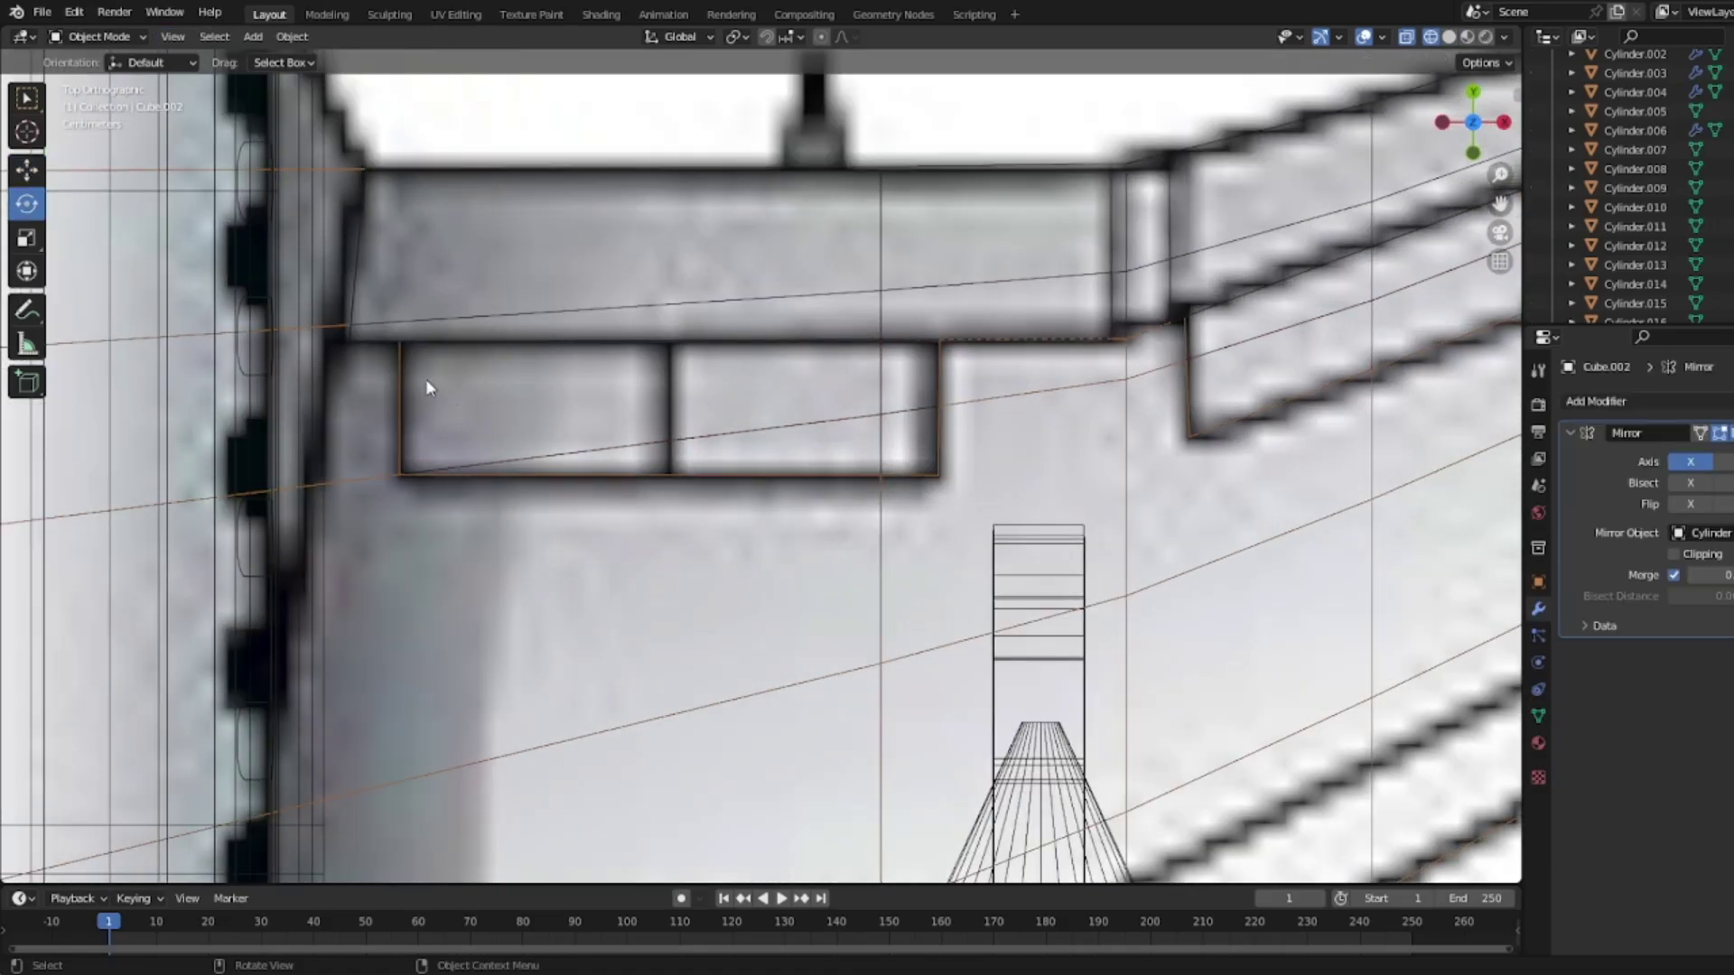
{"action": "left_click", "coordinate": [513, 374]}
{"action": "left_click", "coordinate": [691, 348]}
Step: Open the separated spoiler object for editing and knife-cut the inboard spoiler in two along the reference's dividing line
{"action": "key", "text": "z"}
{"action": "key", "text": "z"}
{"action": "left_click", "coordinate": [836, 359]}
{"action": "key", "text": "Tab"}
{"action": "key", "text": "Tab"}
{"action": "left_click", "coordinate": [710, 393]}
{"action": "key", "text": "Tab"}
{"action": "key", "text": "z"}
{"action": "scroll", "coordinate": [374, 364], "scroll_direction": "up", "scroll_amount": 2}
{"action": "left_click", "coordinate": [26, 554]}
{"action": "left_click", "coordinate": [631, 284]}
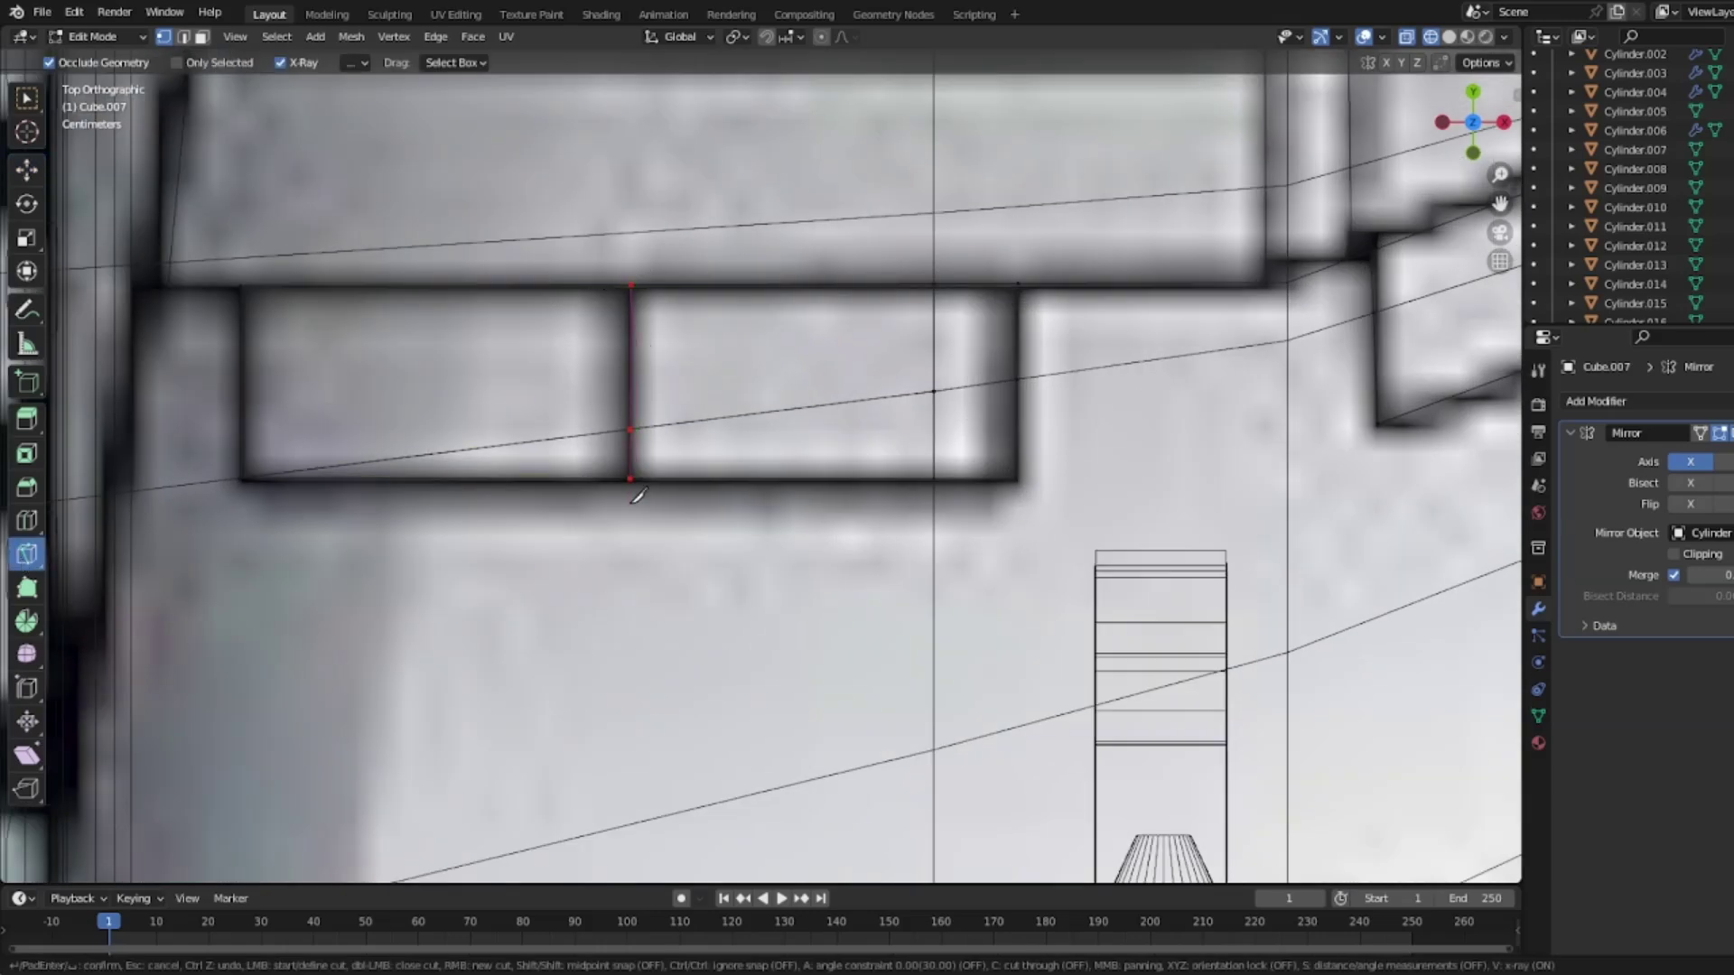
{"action": "key", "text": "Return"}
Step: Separate the outer half of the inboard spoiler into its own object and check the result in solid-shaded Object Mode
{"action": "middle_click_drag", "start_coordinate": [1039, 542], "coordinate": [919, 592], "text": "shift"}
{"action": "left_click", "coordinate": [27, 169]}
{"action": "left_click_drag", "start_coordinate": [946, 554], "coordinate": [482, 328]}
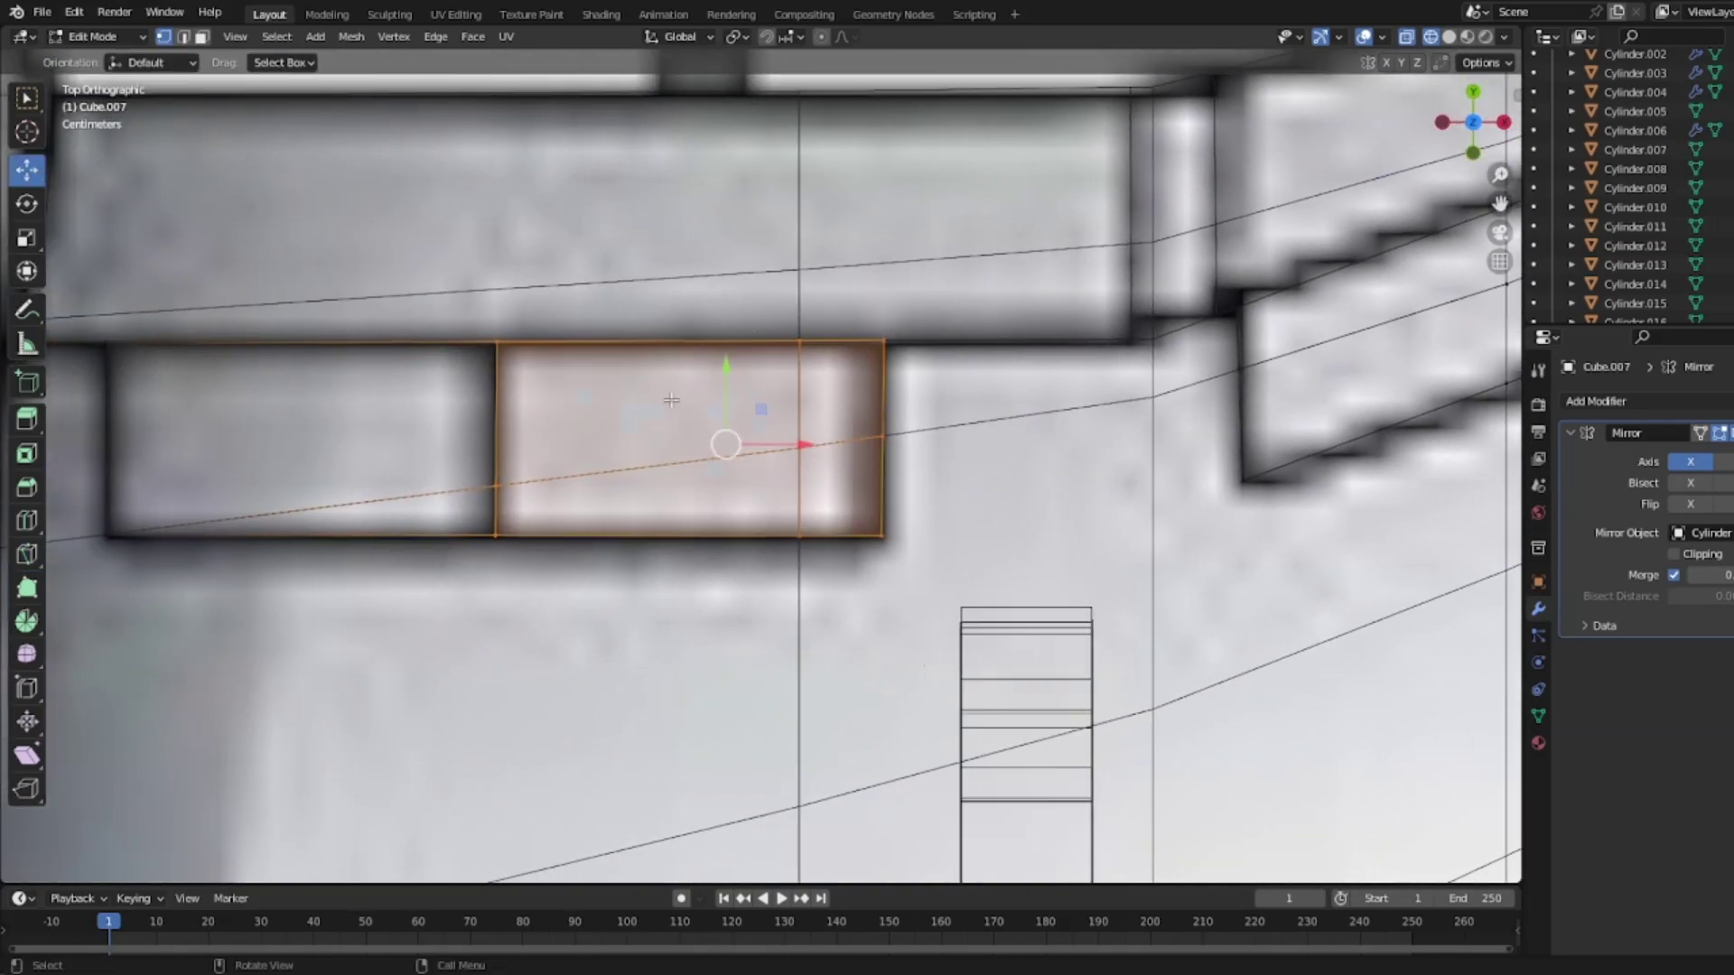
{"action": "right_click", "coordinate": [647, 421]}
{"action": "mouse_move", "coordinate": [647, 421]}
{"action": "left_click", "coordinate": [763, 419]}
{"action": "right_click", "coordinate": [763, 419]}
{"action": "key", "text": "z"}
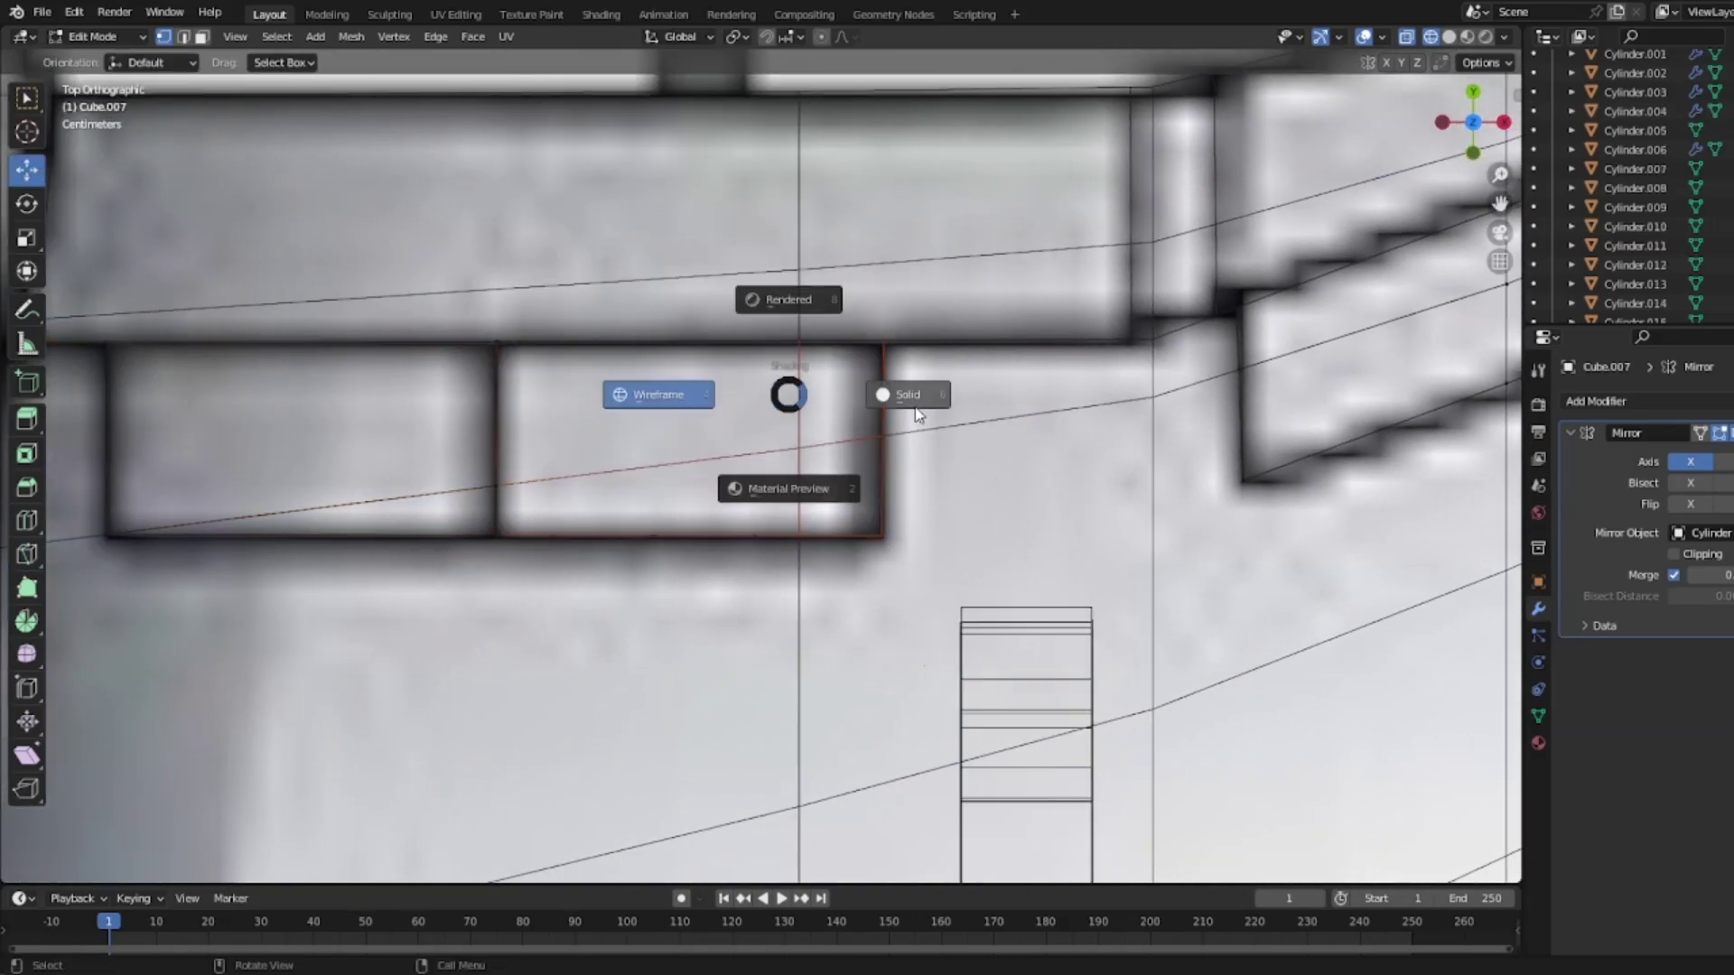
{"action": "left_click", "coordinate": [892, 409]}
{"action": "key", "text": "Tab"}
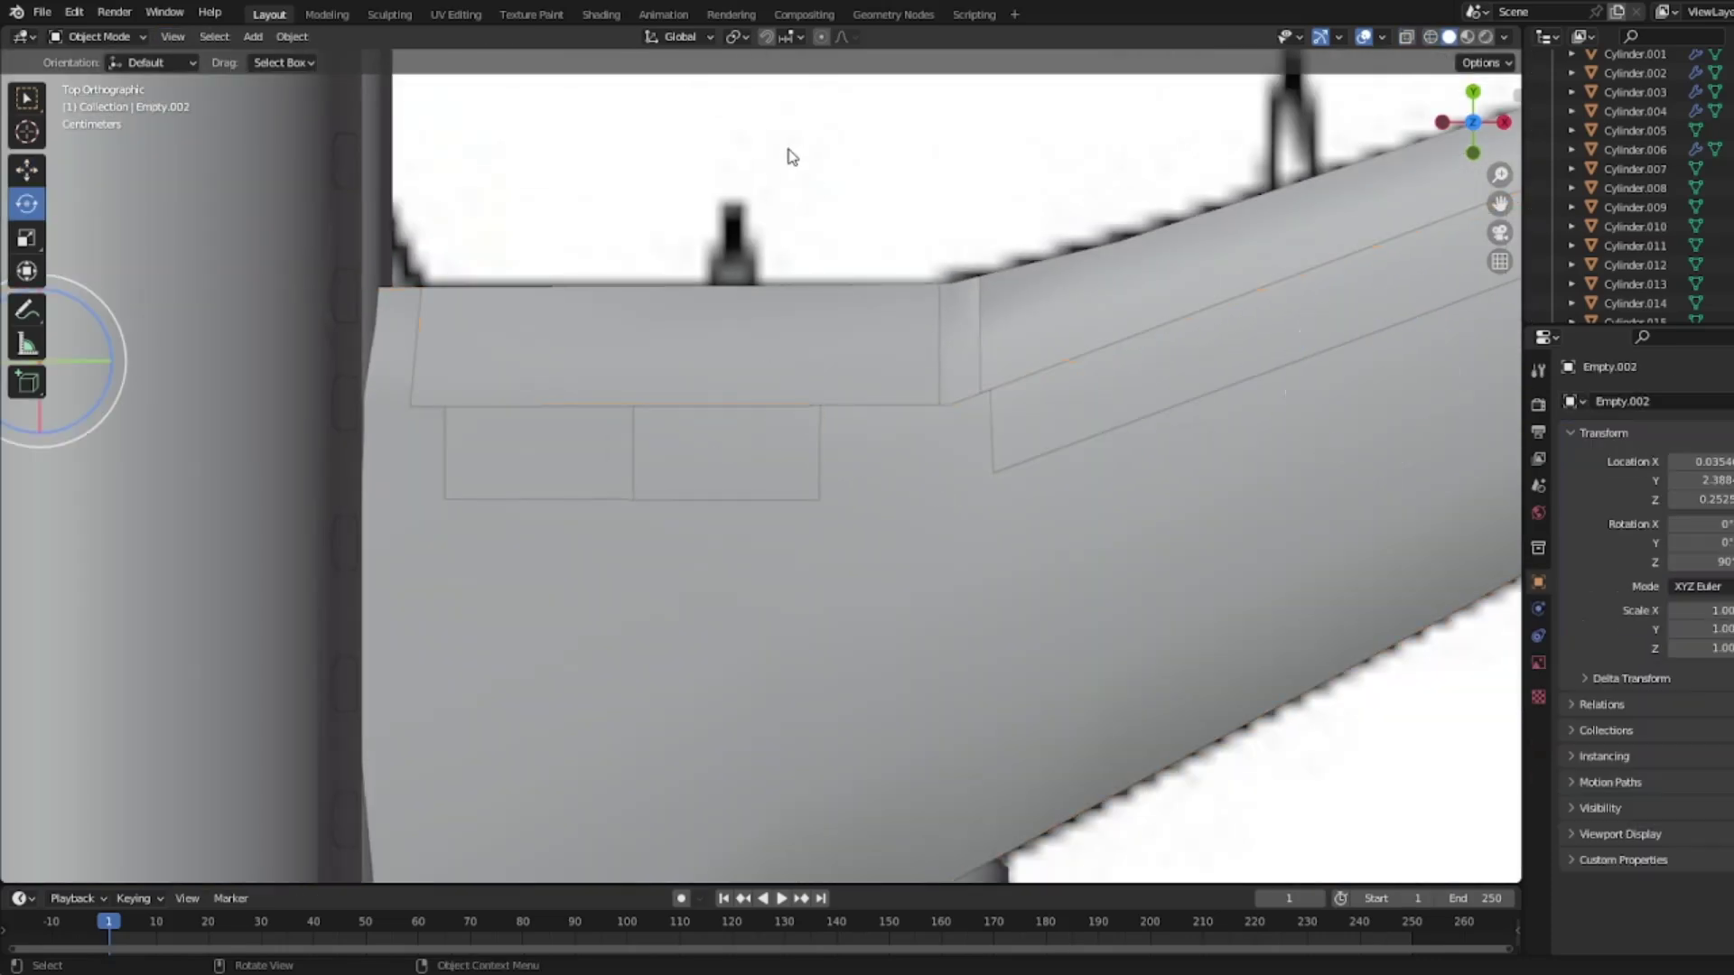
{"action": "middle_click_drag", "start_coordinate": [790, 154], "coordinate": [710, 54]}
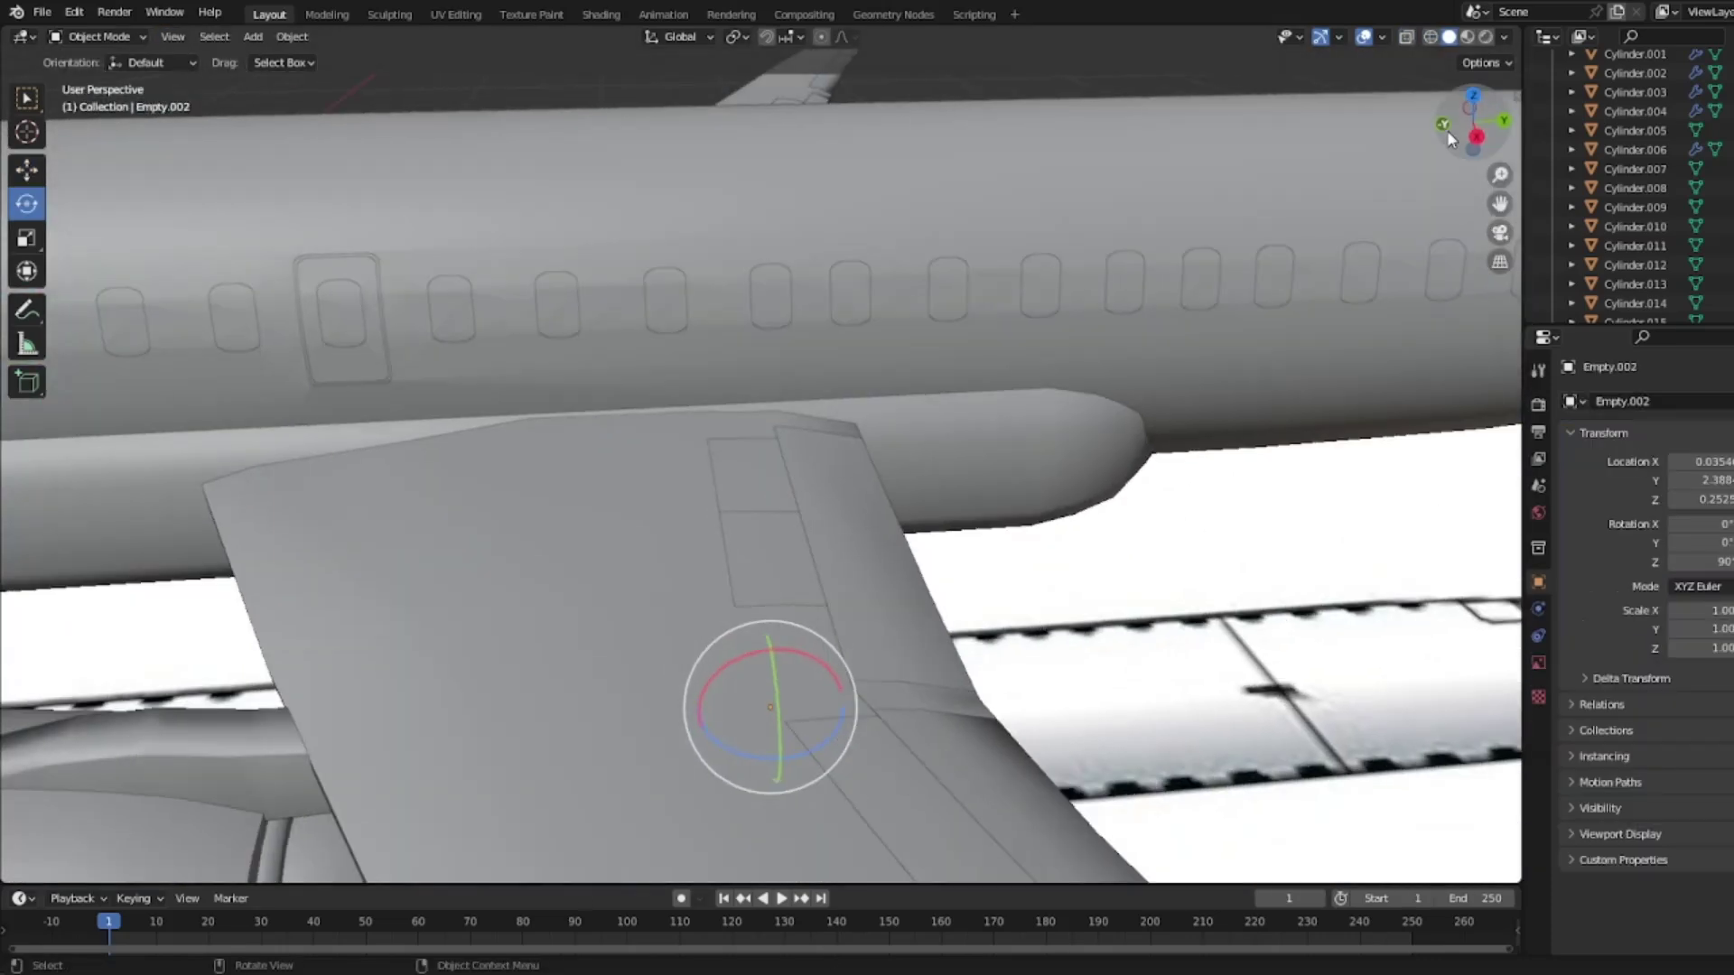
{"action": "left_click", "coordinate": [1475, 97]}
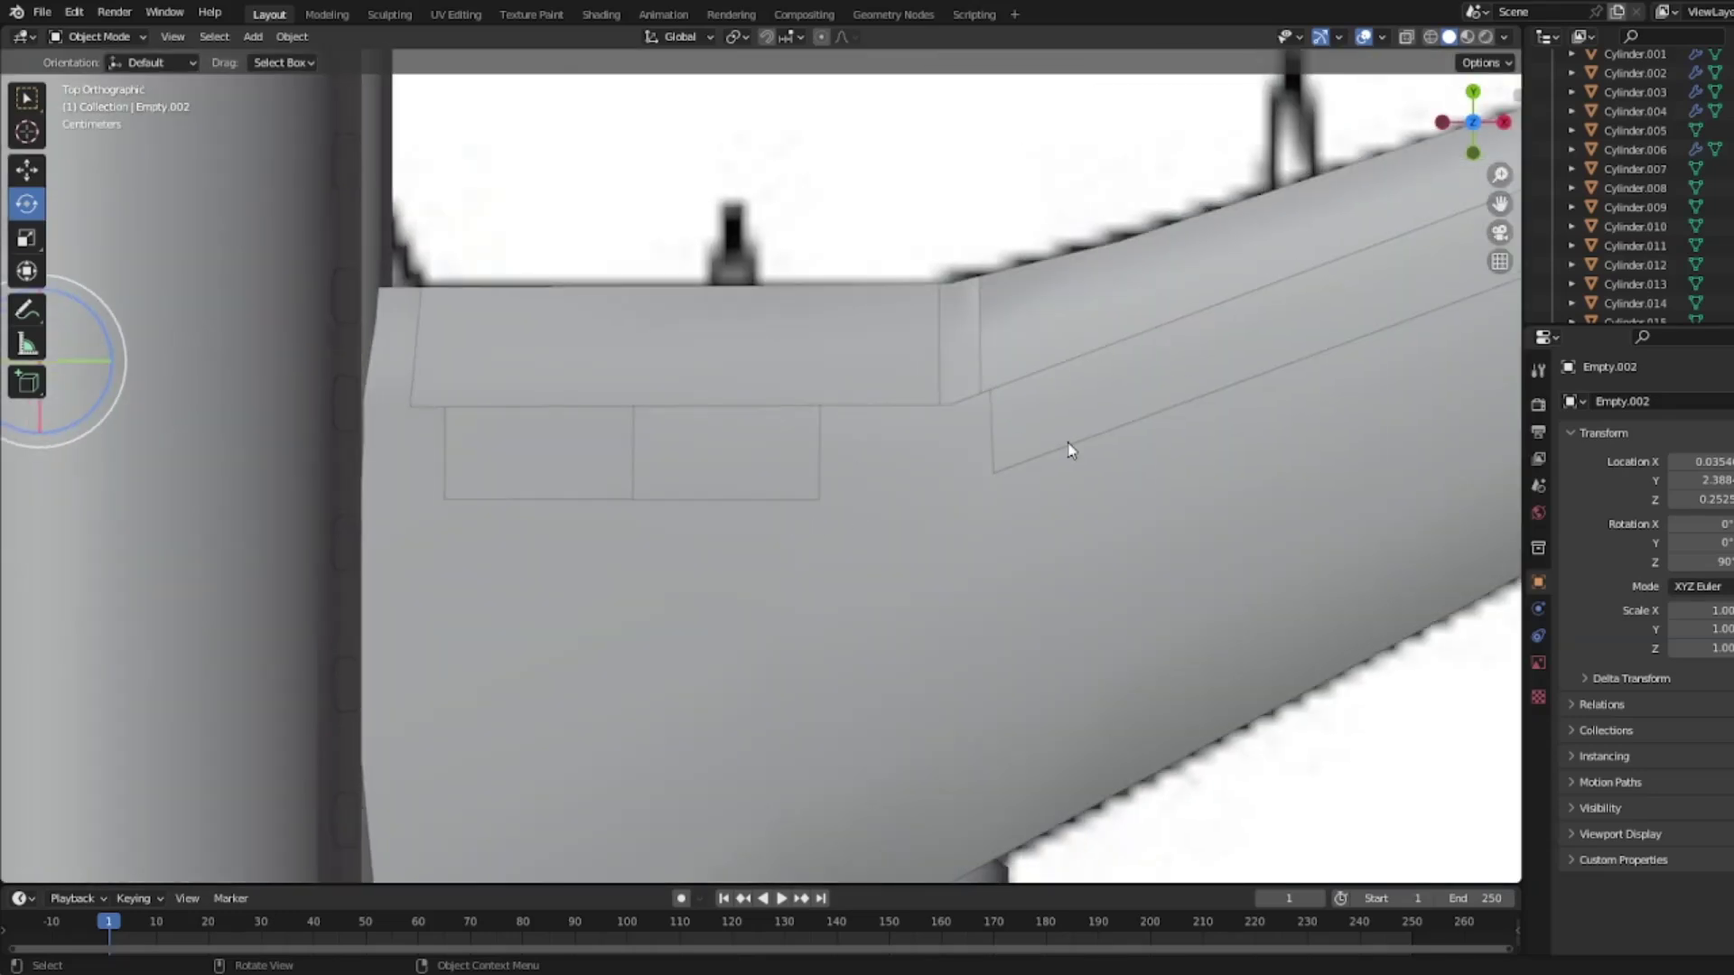
Step: Open the outboard spoiler for editing in a wireframe top view framed on its first two dividing lines
{"action": "middle_click_drag", "start_coordinate": [525, 514], "coordinate": [438, 544], "text": "shift"}
{"action": "left_click", "coordinate": [765, 503]}
{"action": "key", "text": "Tab"}
{"action": "scroll", "coordinate": [775, 501], "scroll_direction": "up", "scroll_amount": 2}
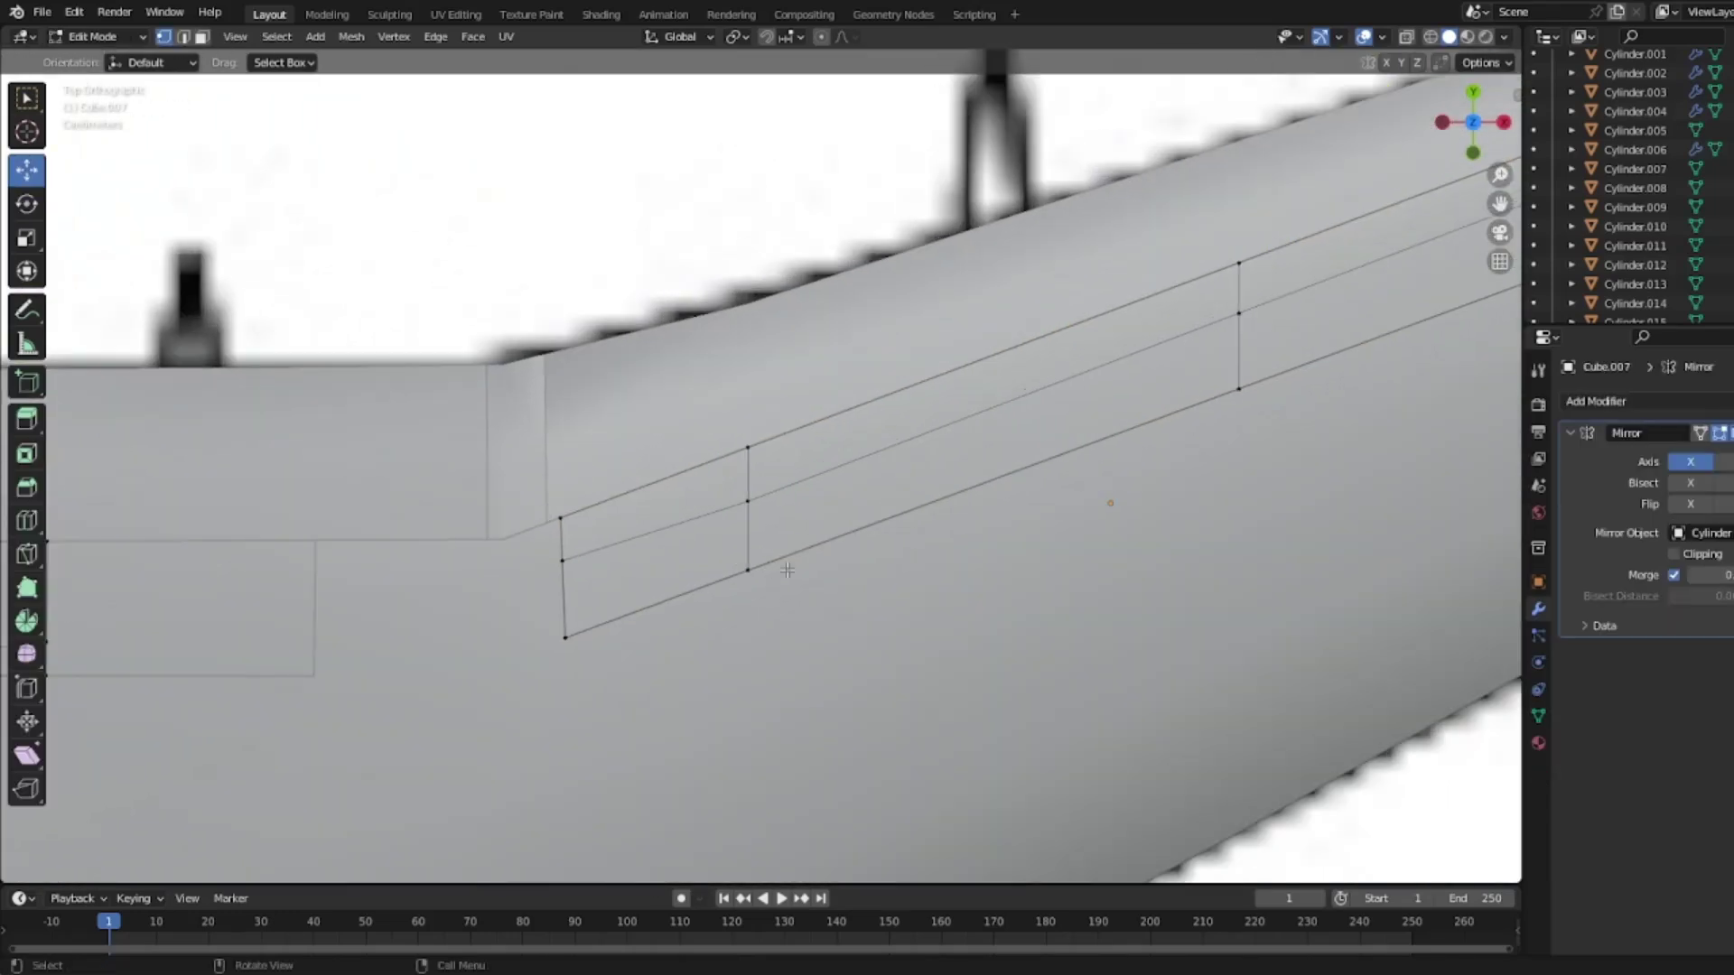
{"action": "key", "text": "z"}
{"action": "left_click", "coordinate": [662, 489]}
{"action": "scroll", "coordinate": [658, 488], "scroll_direction": "up", "scroll_amount": 1}
{"action": "middle_click_drag", "start_coordinate": [804, 381], "coordinate": [557, 468], "text": "shift"}
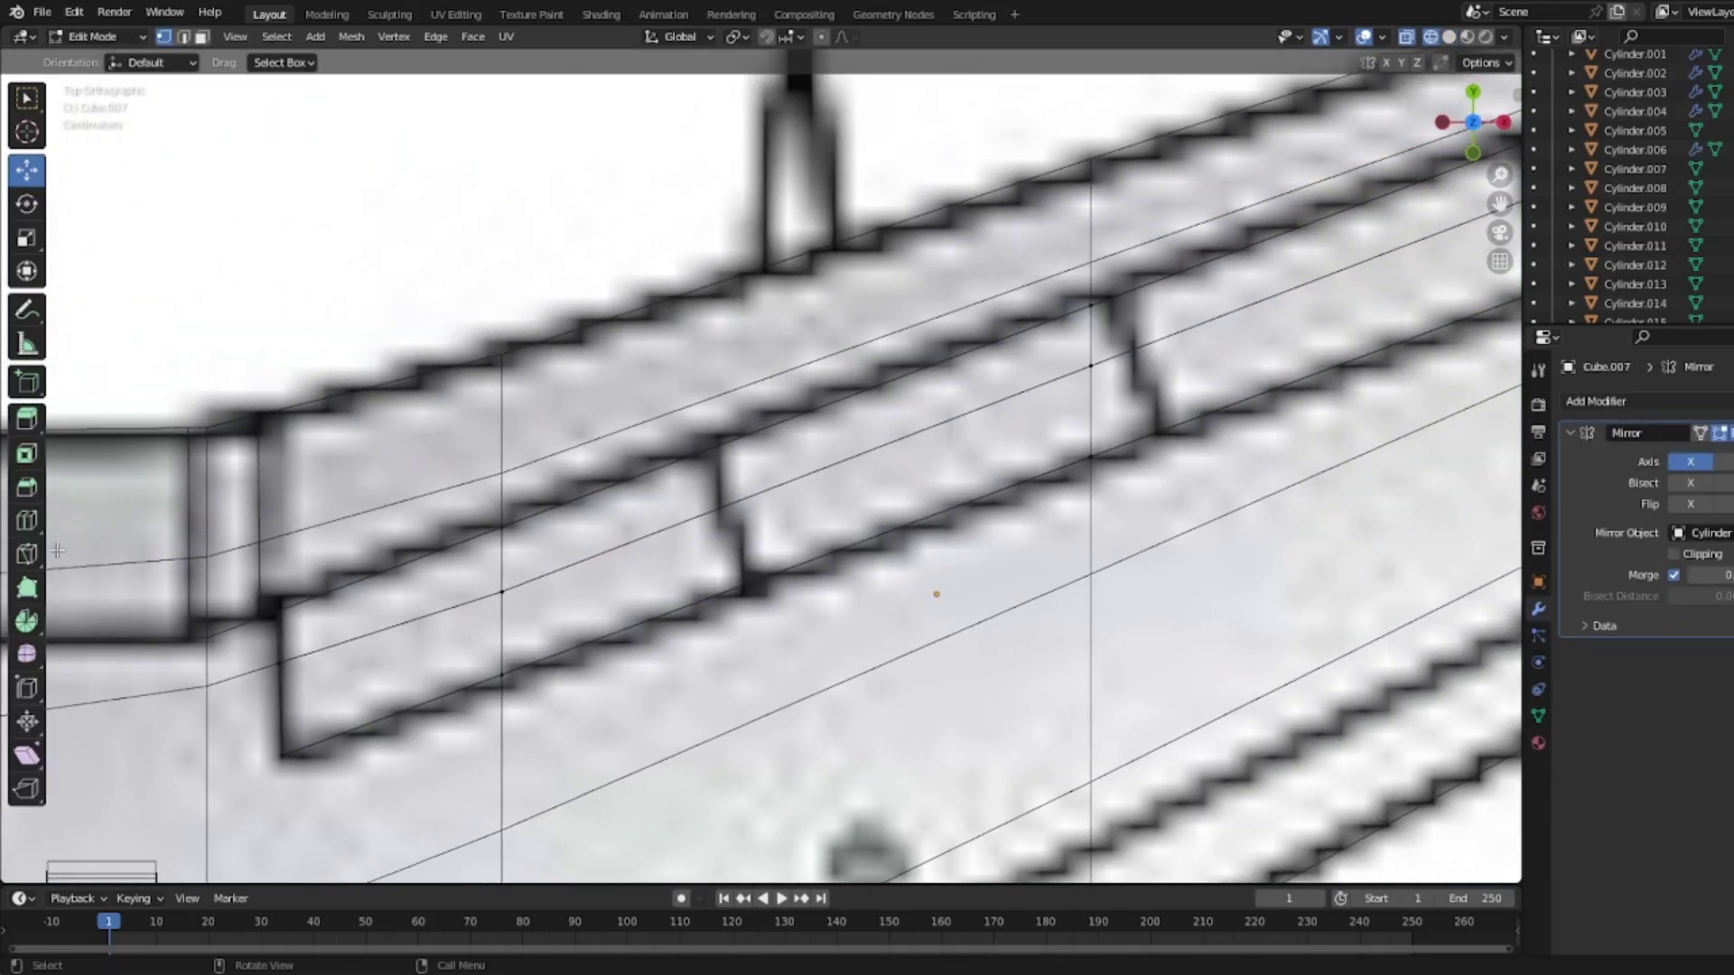
Step: Knife-cut the outboard spoiler across its width along the reference's first two dividing lines
{"action": "left_click", "coordinate": [27, 553]}
{"action": "left_click", "coordinate": [716, 444]}
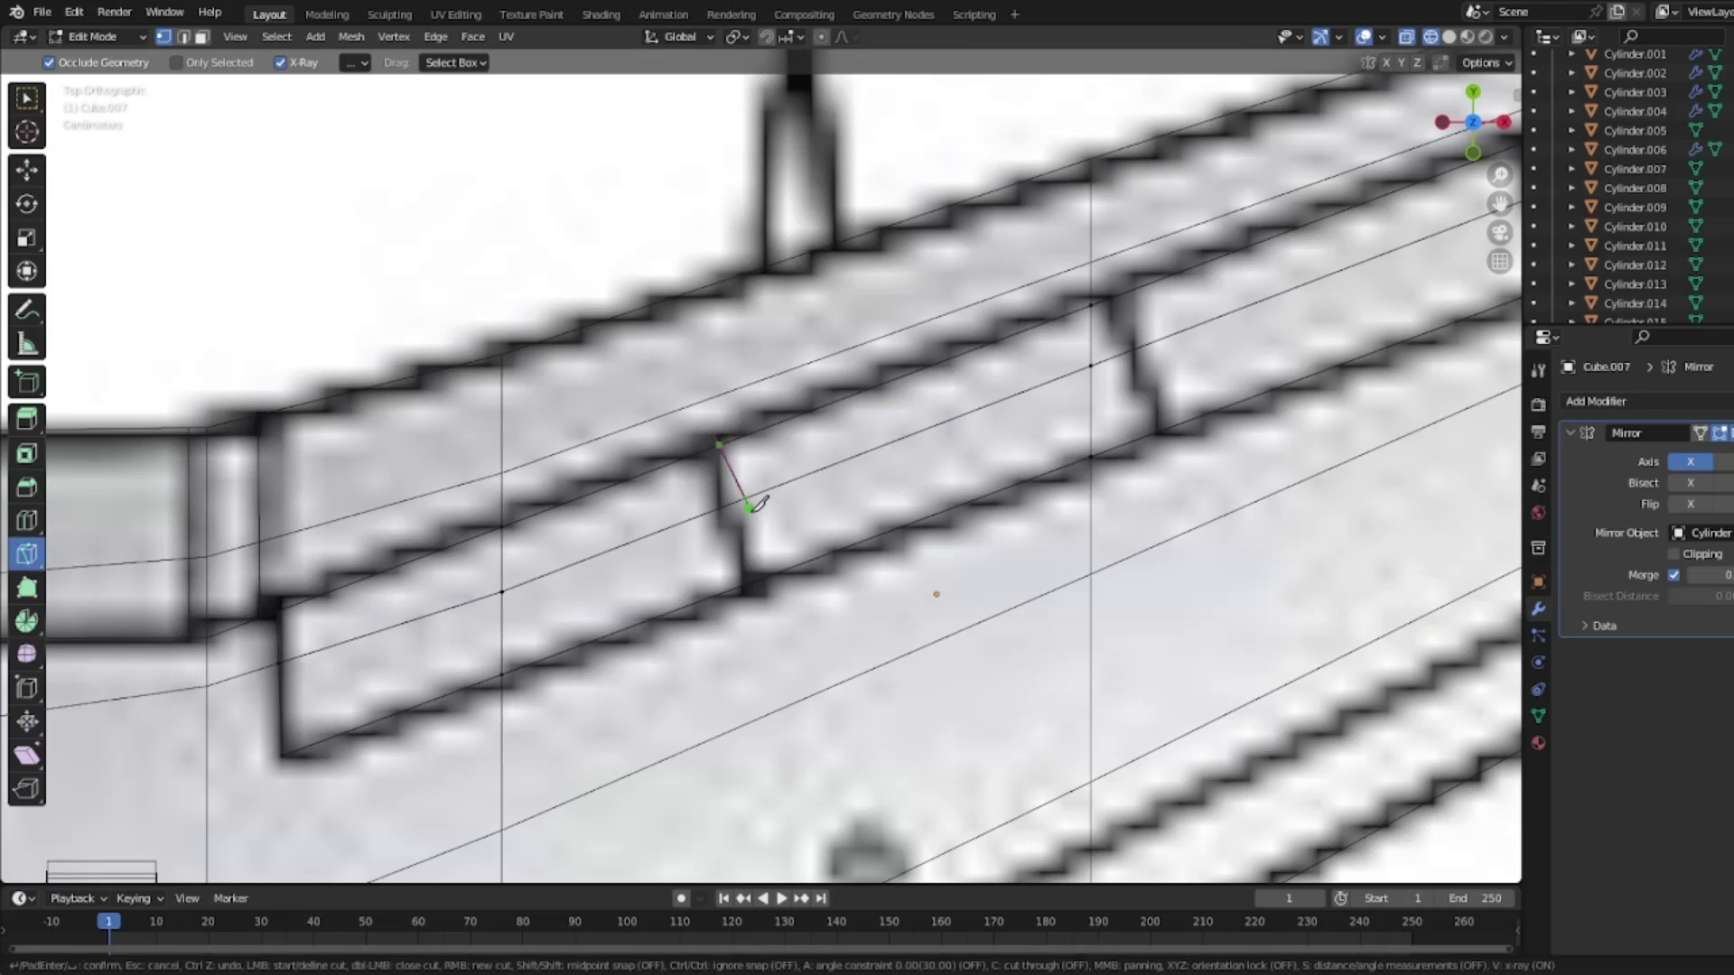
{"action": "left_click", "coordinate": [752, 580]}
{"action": "key", "text": "Return"}
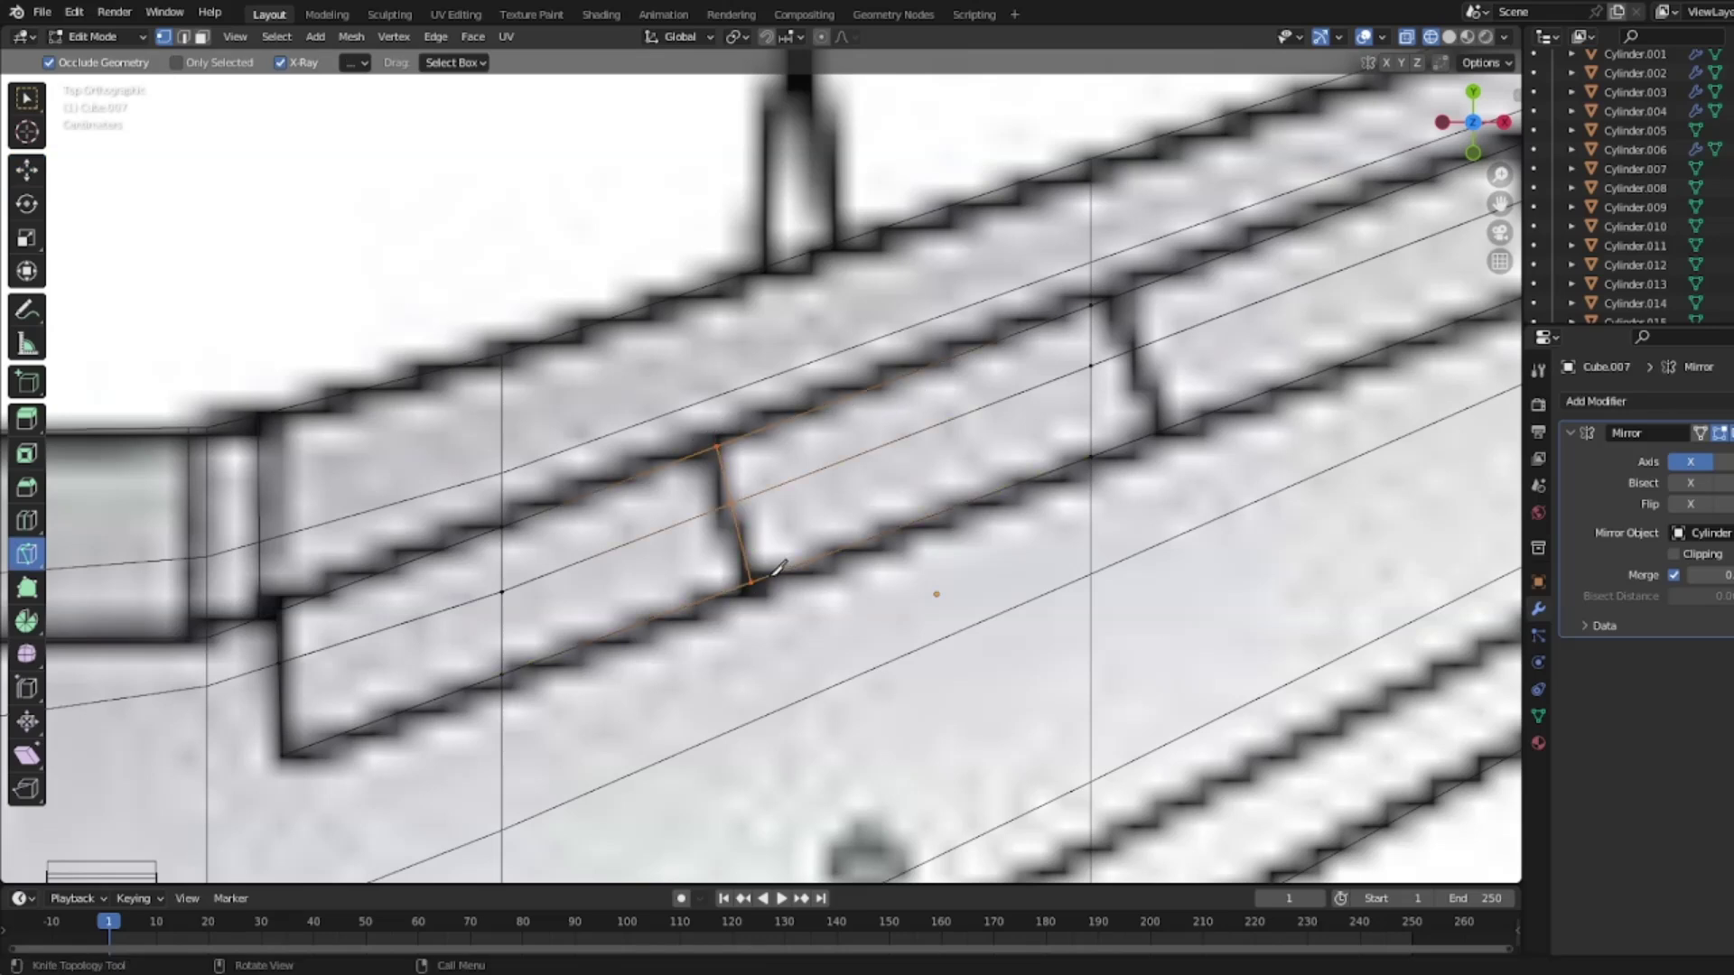
{"action": "left_click", "coordinate": [1109, 299]}
{"action": "left_click", "coordinate": [1163, 430]}
{"action": "key", "text": "Return"}
Step: Separate the spoiler panel between the two new cuts into its own object and check it in solid-shaded Object Mode
{"action": "left_click", "coordinate": [26, 169]}
{"action": "left_click_drag", "start_coordinate": [1080, 470], "coordinate": [1103, 280]}
{"action": "right_click", "coordinate": [969, 403]}
{"action": "mouse_move", "coordinate": [984, 425]}
{"action": "left_click", "coordinate": [1119, 421]}
{"action": "right_click", "coordinate": [1041, 411]}
{"action": "left_click", "coordinate": [1040, 412]}
{"action": "key", "text": "z"}
{"action": "left_click", "coordinate": [1262, 402]}
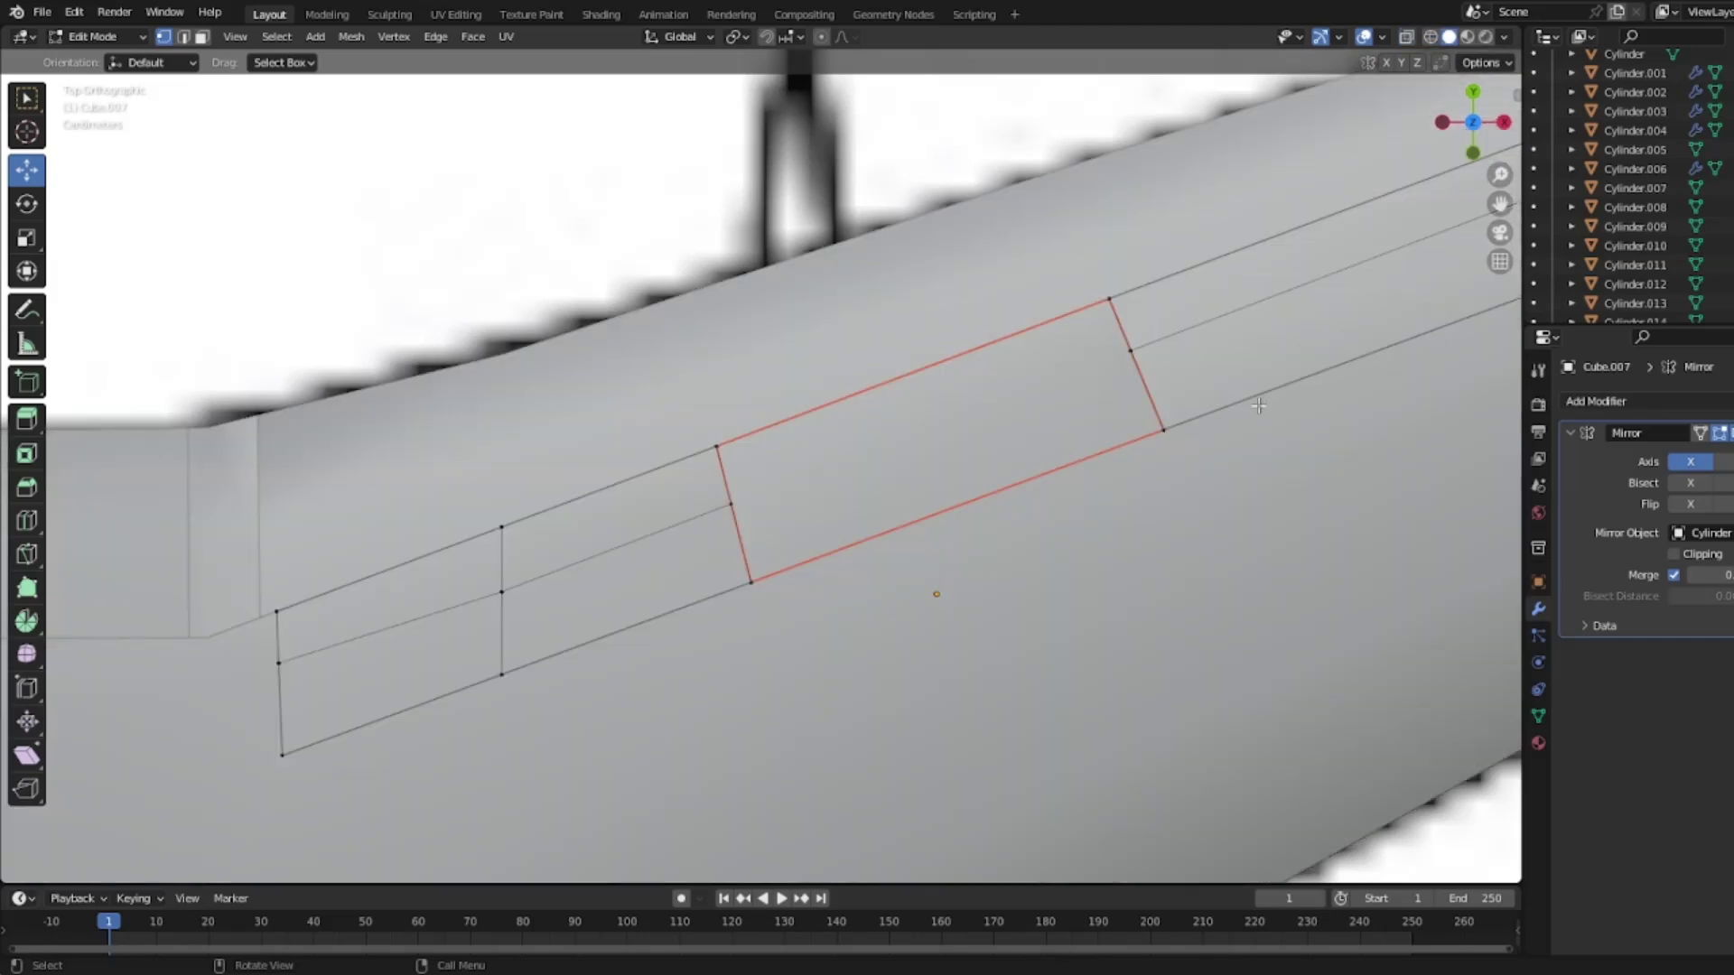
{"action": "key", "text": "Tab"}
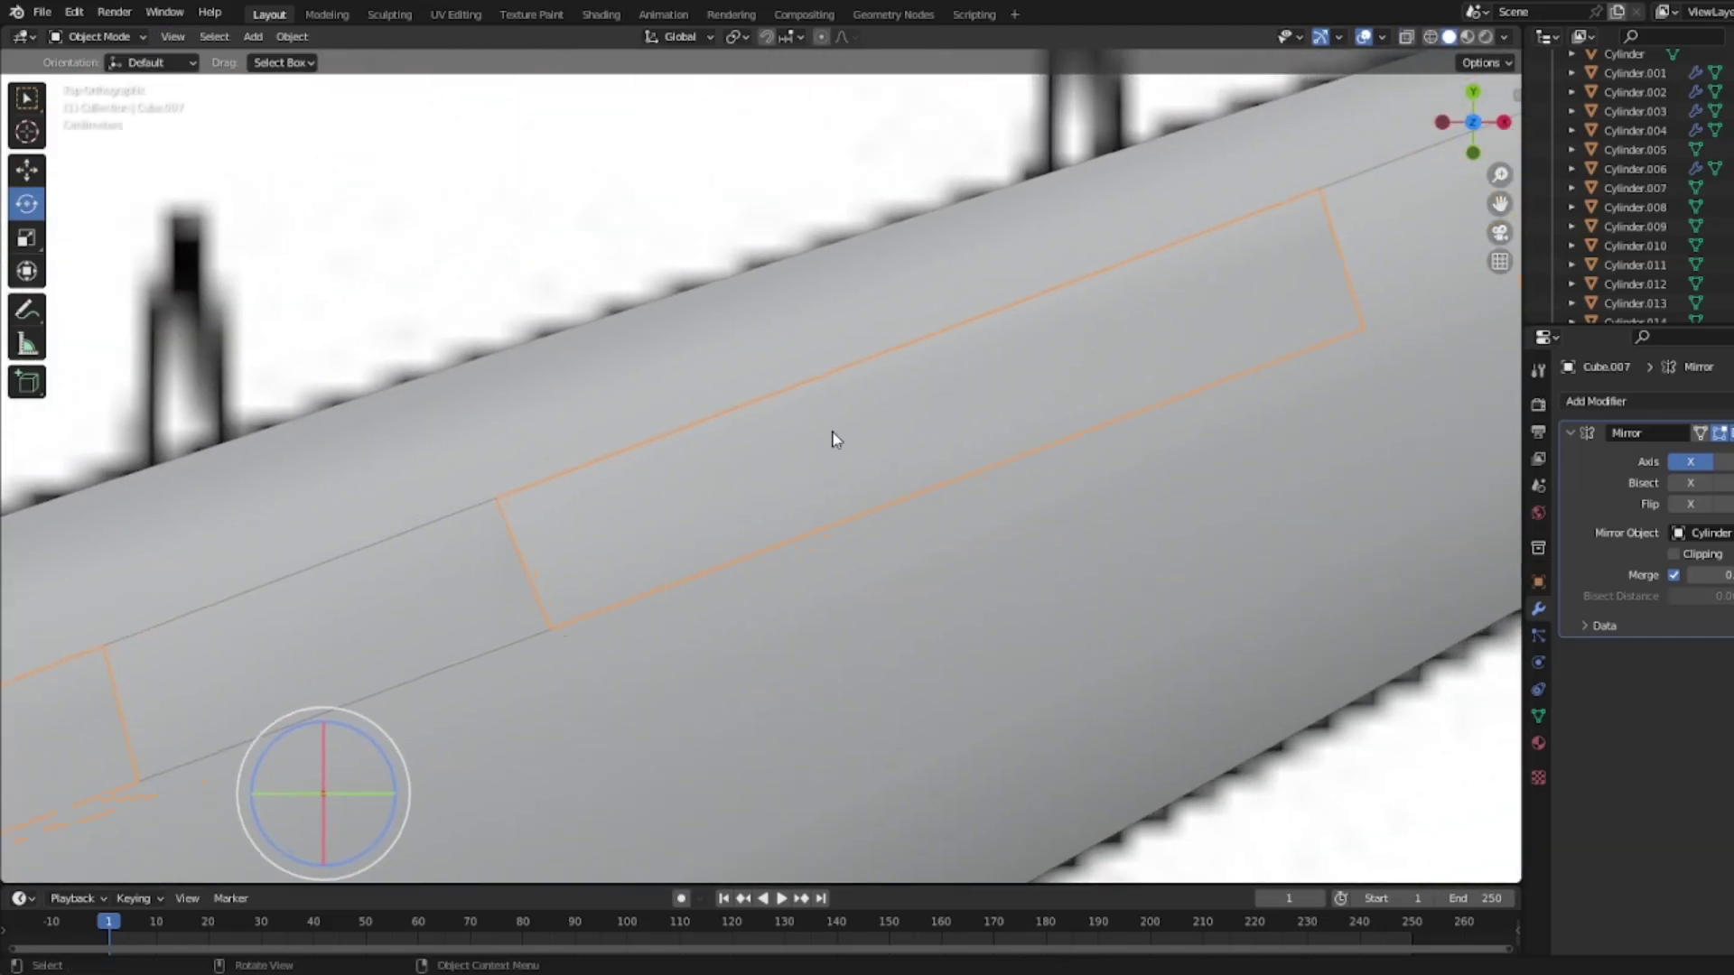
Step: Reopen the spoiler object in wireframe and knife-cut the remaining outer section along the reference's last dividing line
{"action": "key", "text": "Tab"}
{"action": "key", "text": "shift+z"}
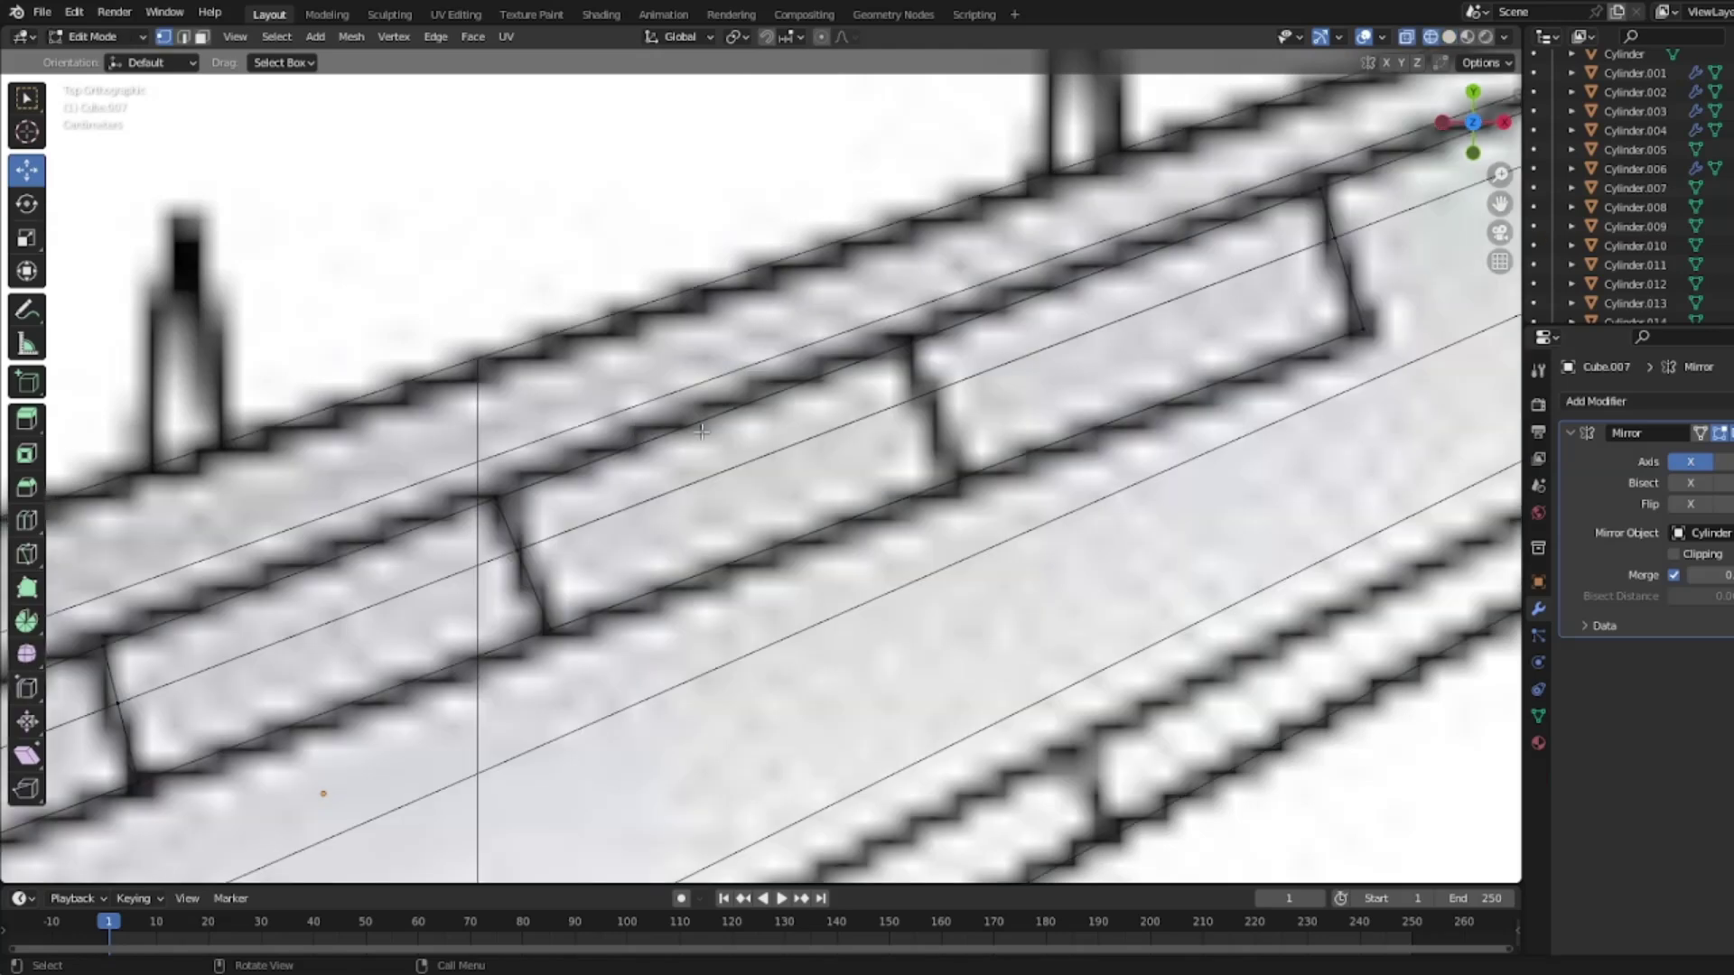
{"action": "middle_click_drag", "start_coordinate": [787, 343], "coordinate": [665, 429], "text": "shift"}
{"action": "left_click", "coordinate": [27, 553]}
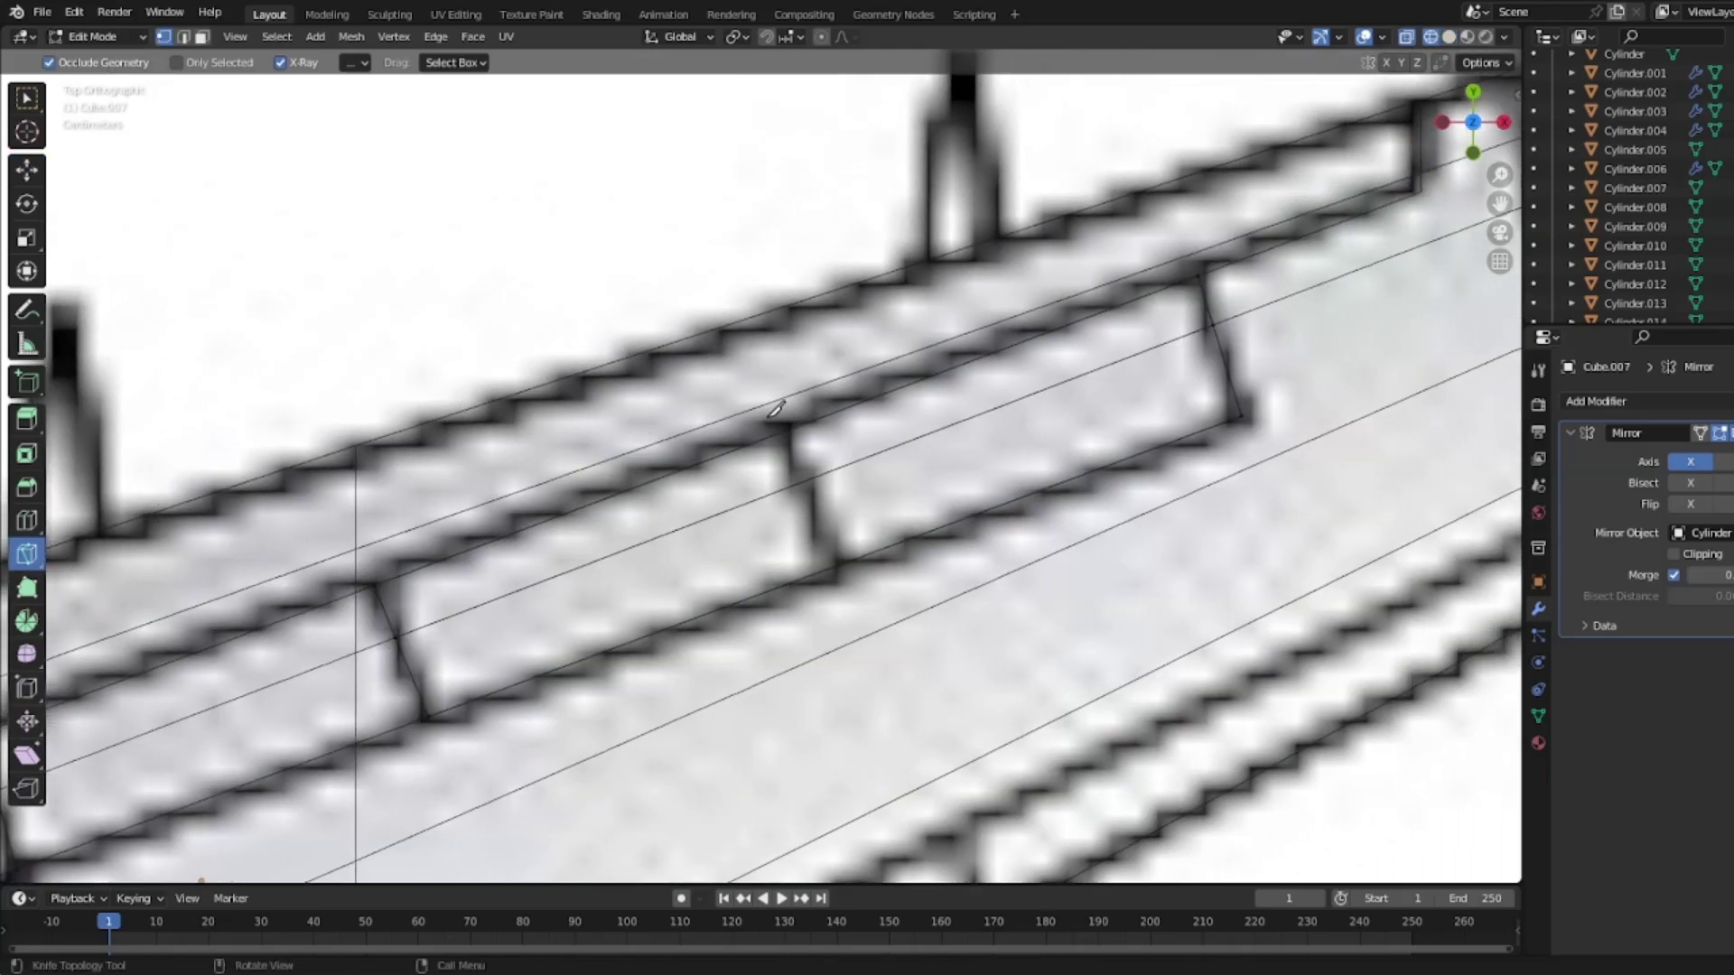
{"action": "left_click", "coordinate": [782, 433]}
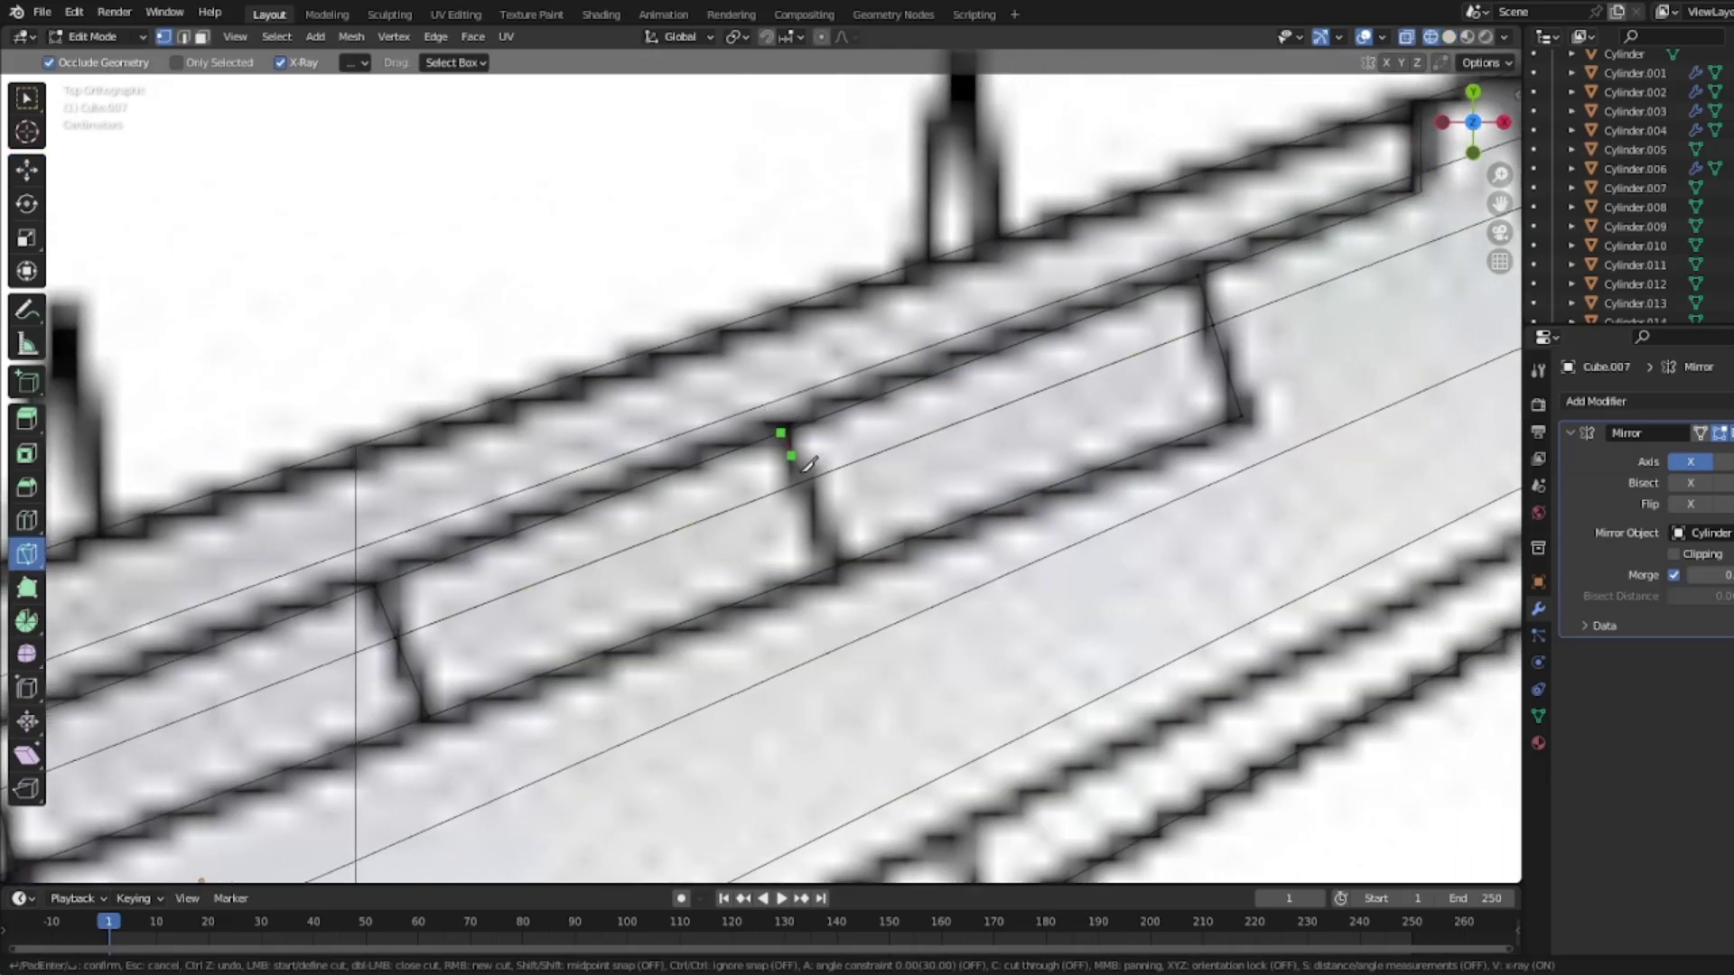
{"action": "left_click", "coordinate": [837, 560]}
{"action": "key", "text": "Return"}
Step: Separate the panel just inboard of the new cut into its own object and check the spoilers in solid-shaded Object Mode
{"action": "left_click", "coordinate": [36, 174]}
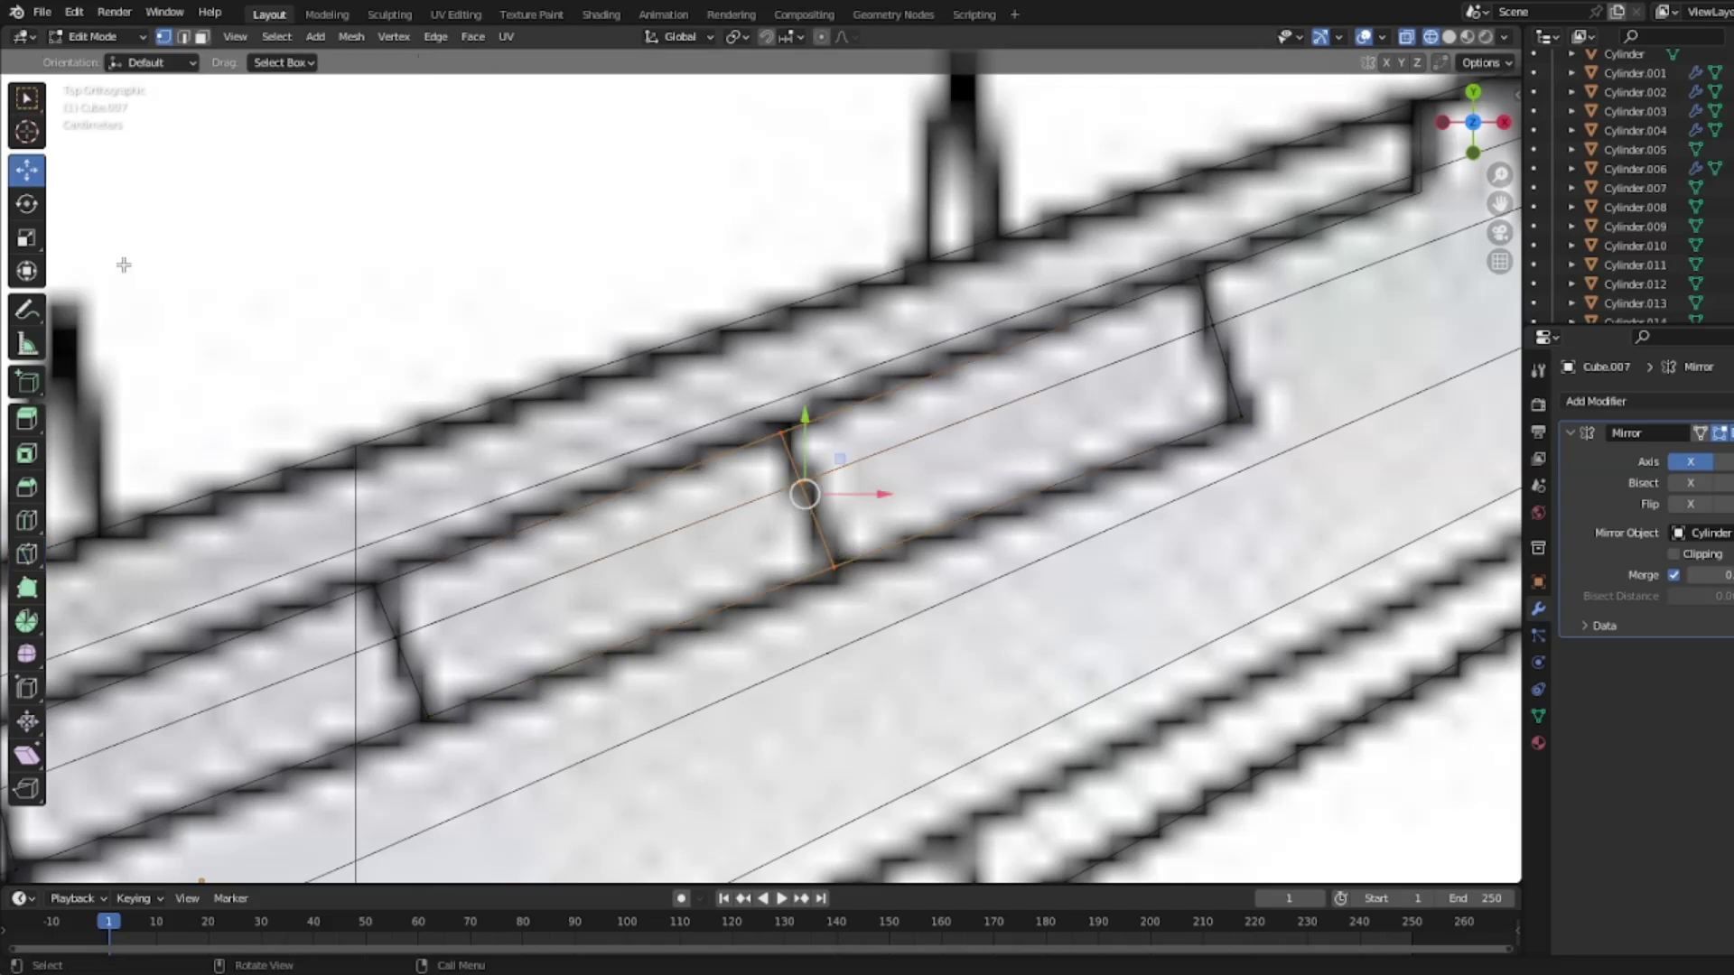
{"action": "left_click_drag", "start_coordinate": [493, 742], "coordinate": [338, 560], "text": "shift"}
{"action": "right_click", "coordinate": [412, 621]}
{"action": "mouse_move", "coordinate": [409, 623]}
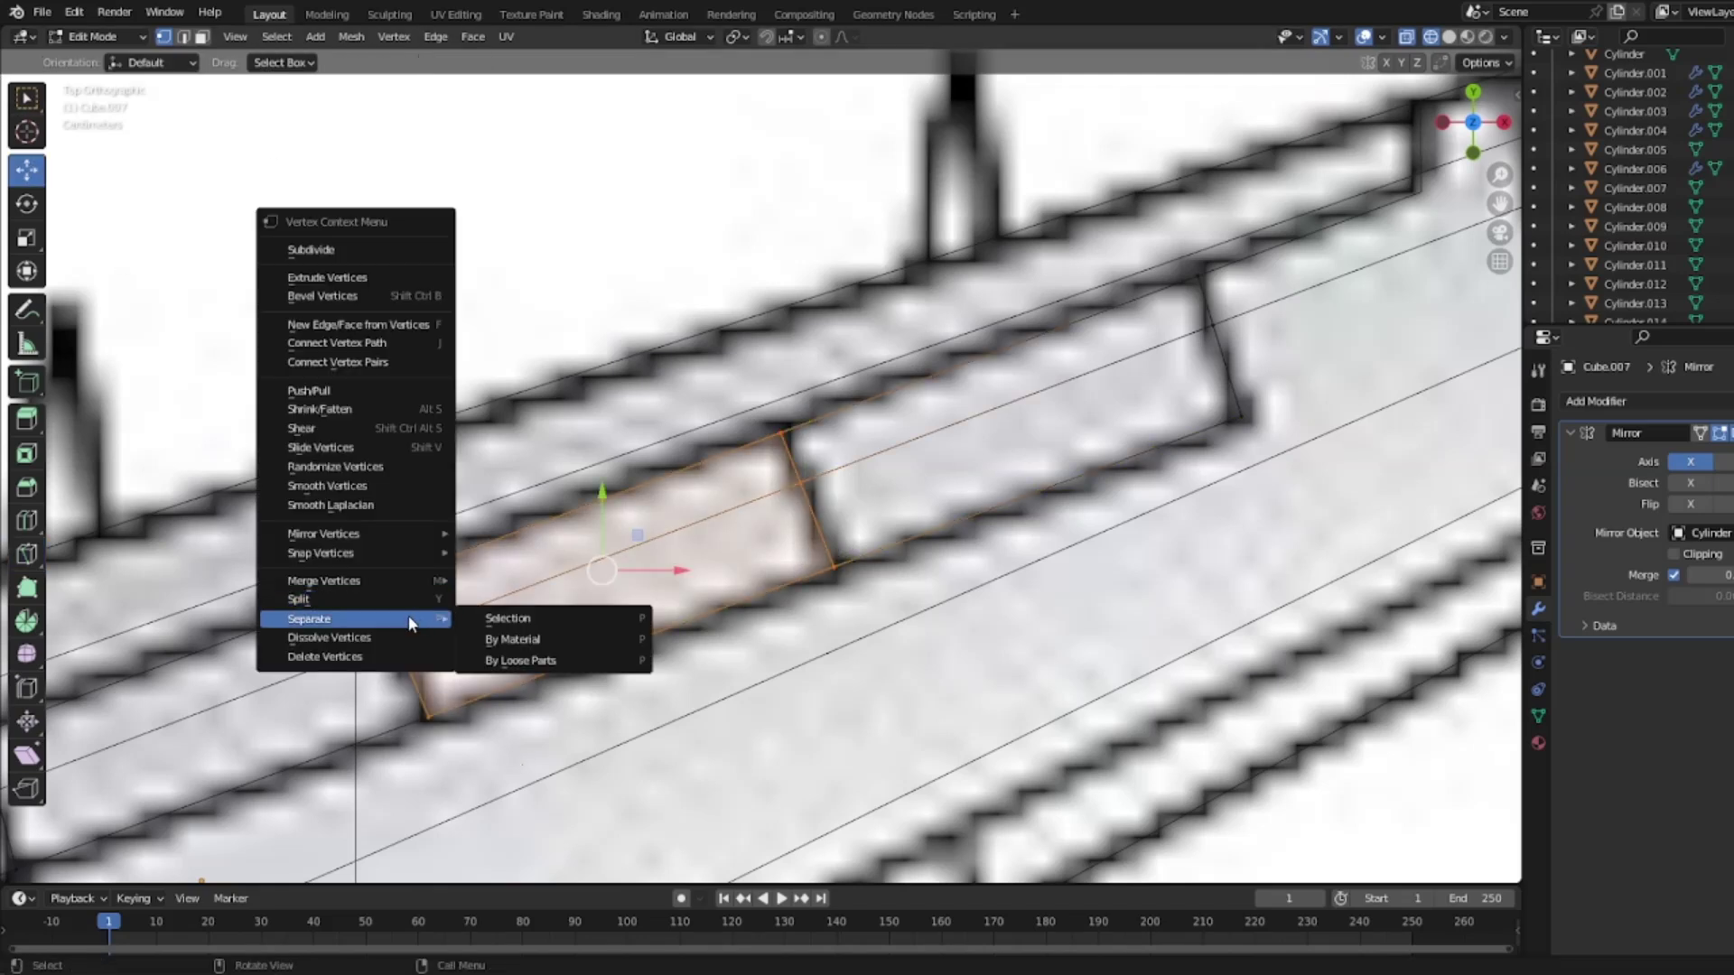
{"action": "left_click", "coordinate": [513, 620]}
{"action": "right_click", "coordinate": [515, 618]}
{"action": "key", "text": "z"}
{"action": "left_click", "coordinate": [730, 577]}
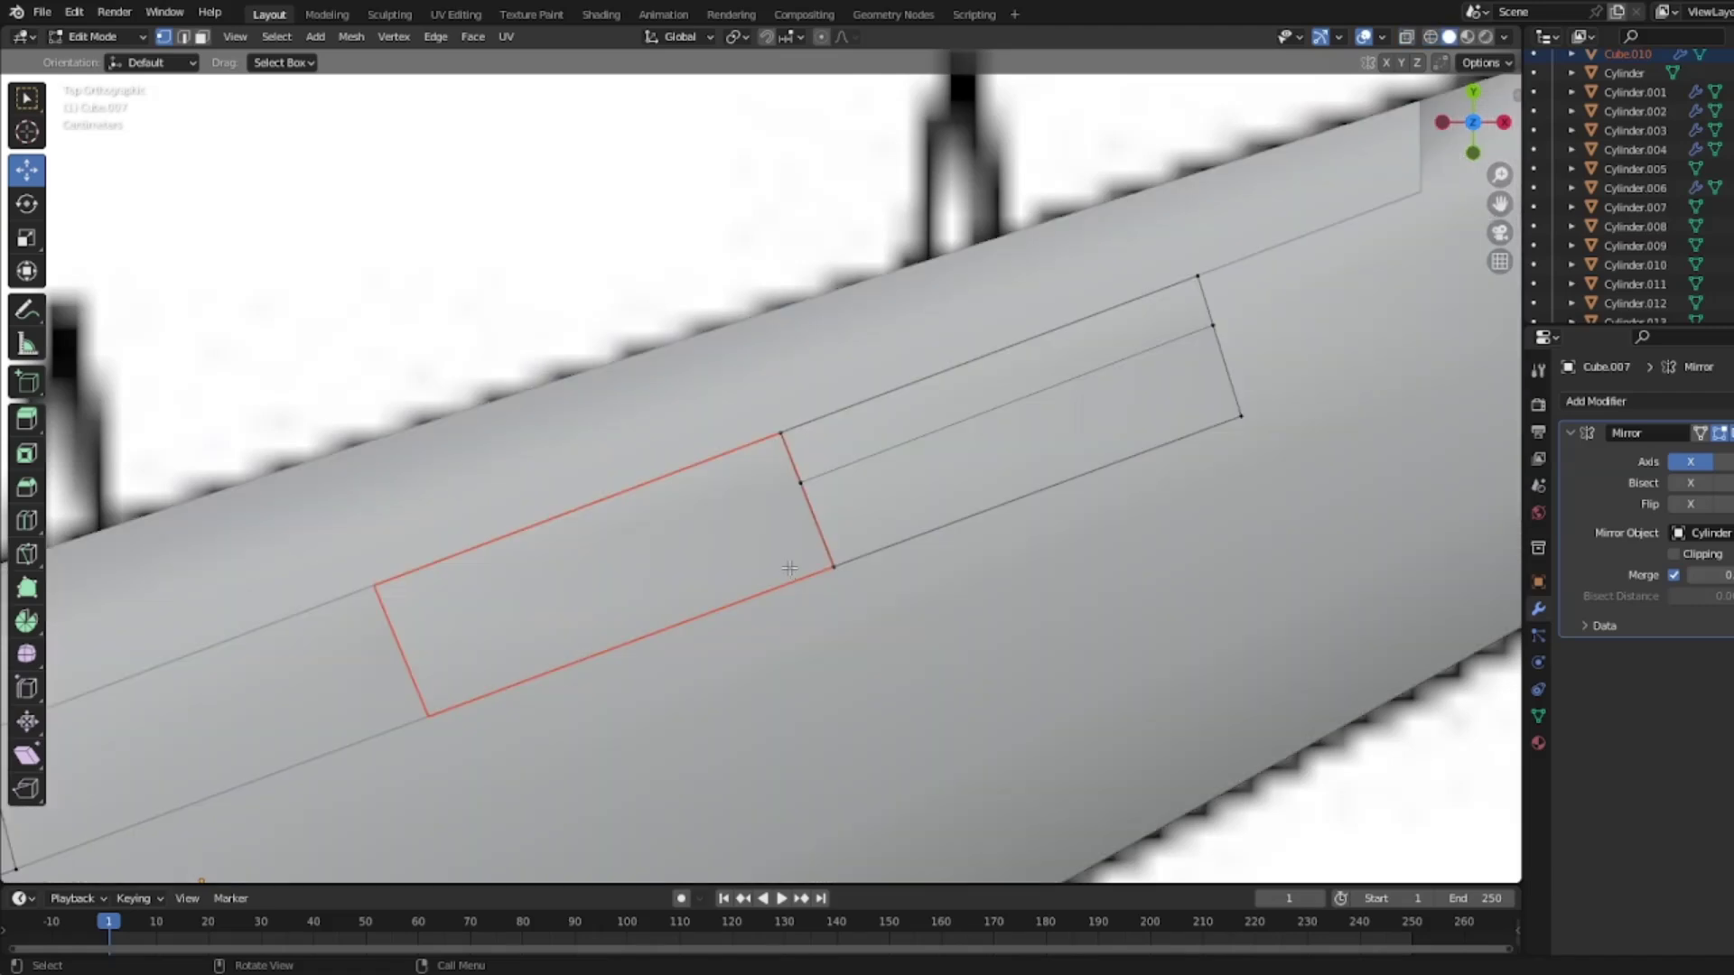
{"action": "key", "text": "Tab"}
{"action": "middle_click_drag", "start_coordinate": [933, 488], "coordinate": [782, 213]}
{"action": "middle_click_drag", "start_coordinate": [863, 404], "coordinate": [1436, 136]}
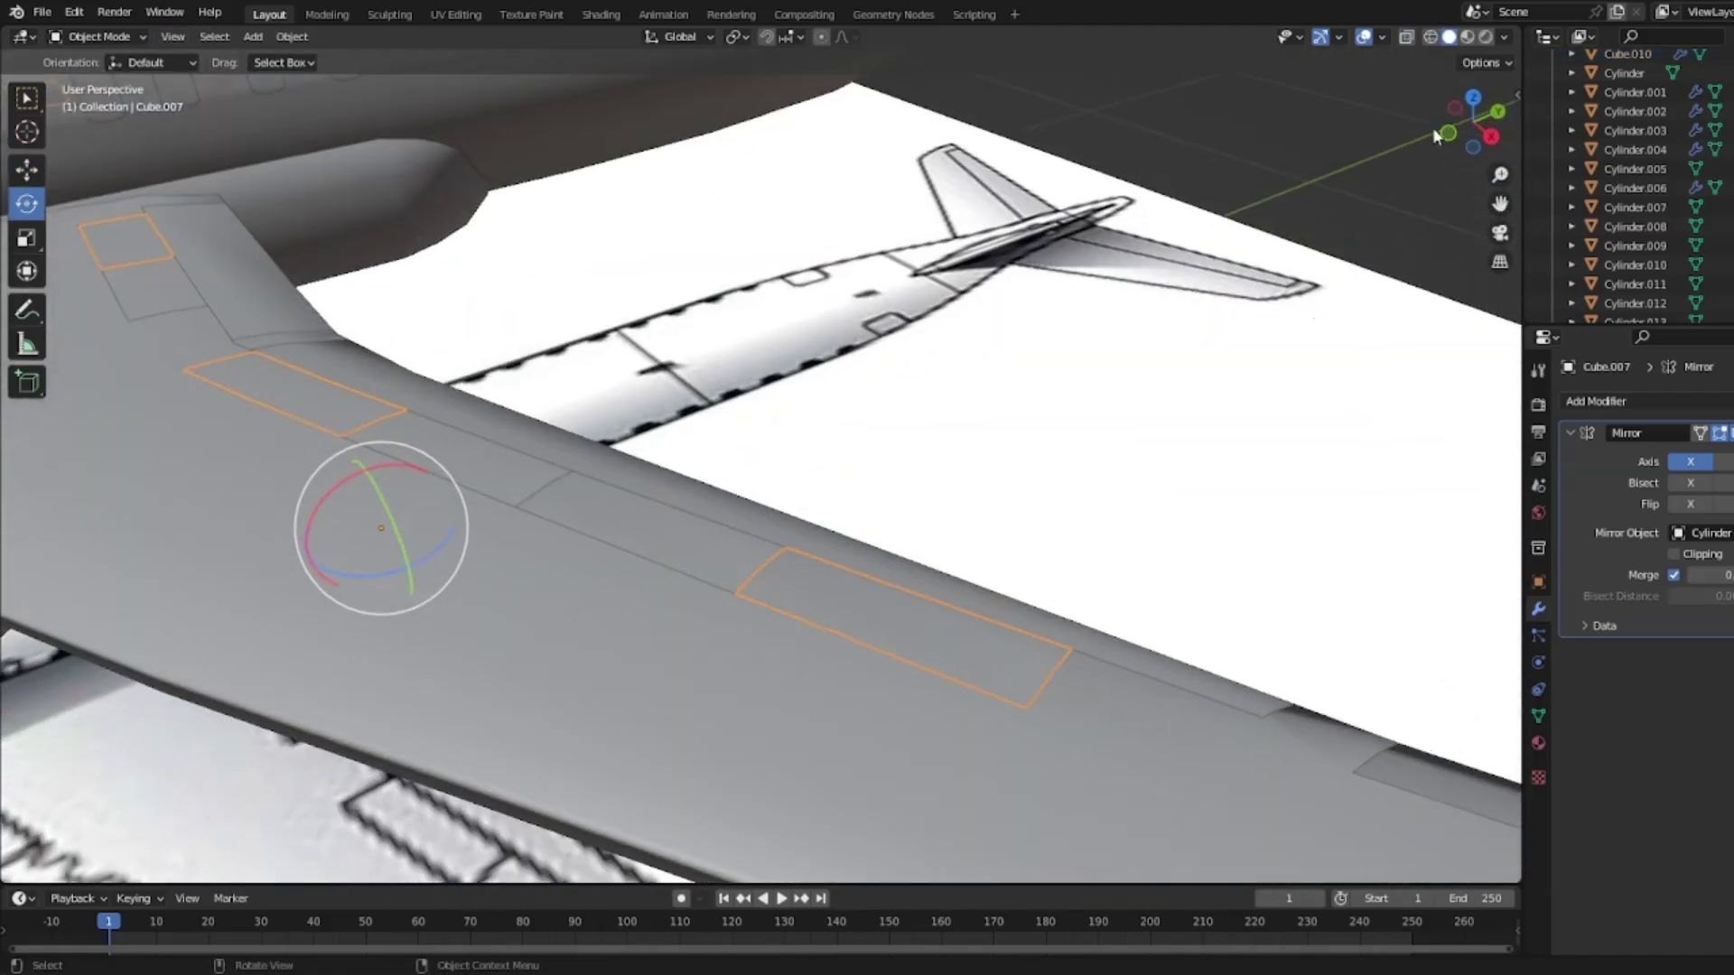
Step: Reopen the spoiler object in top view and separate the outermost spoiler panel into its own object
{"action": "left_click", "coordinate": [1474, 100]}
{"action": "key", "text": "Tab"}
{"action": "middle_click_drag", "start_coordinate": [969, 369], "coordinate": [822, 407], "text": "shift"}
{"action": "scroll", "coordinate": [800, 451], "scroll_direction": "up", "scroll_amount": 1}
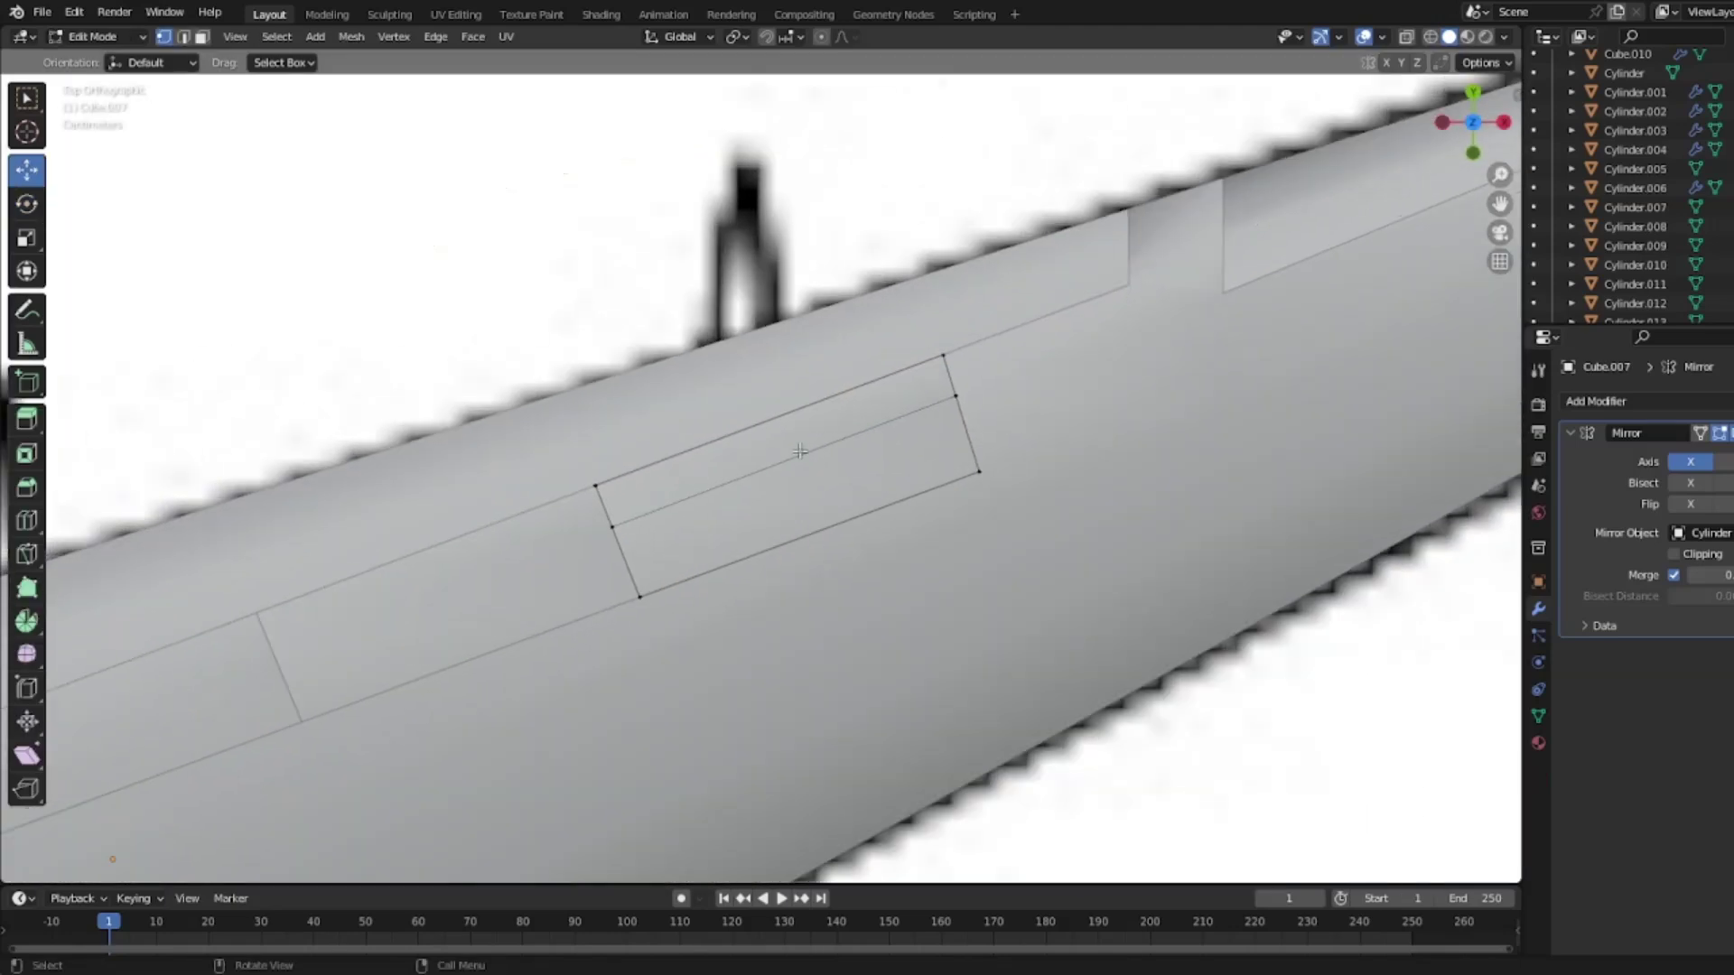
{"action": "left_click_drag", "start_coordinate": [527, 285], "coordinate": [1189, 717]}
{"action": "right_click", "coordinate": [967, 608]}
{"action": "mouse_move", "coordinate": [948, 610]}
{"action": "left_click", "coordinate": [1039, 611]}
{"action": "right_click", "coordinate": [794, 533]}
{"action": "key", "text": "alt+z"}
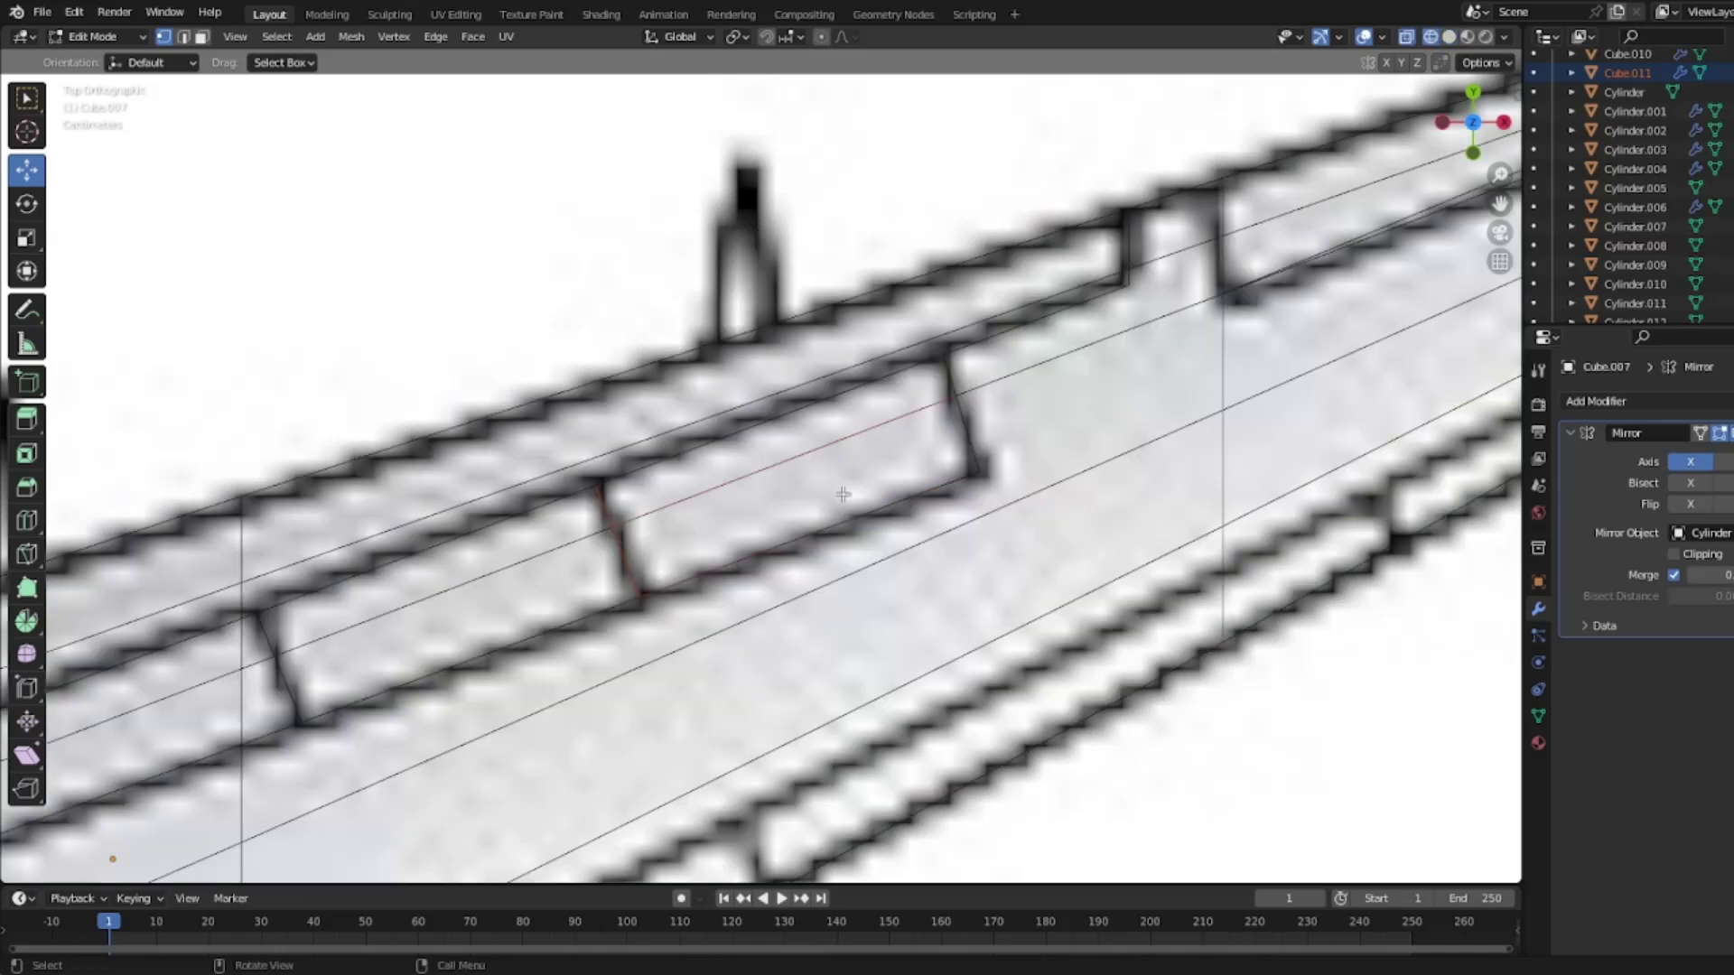
{"action": "key", "text": "alt+z"}
Step: Separate the innermost panel of the outboard spoiler row into its own object
{"action": "middle_click_drag", "start_coordinate": [843, 494], "coordinate": [774, 484]}
{"action": "left_click", "coordinate": [1473, 92]}
{"action": "middle_click_drag", "start_coordinate": [663, 553], "coordinate": [1039, 401], "text": "shift"}
{"action": "left_click_drag", "start_coordinate": [400, 381], "coordinate": [1204, 687]}
{"action": "right_click", "coordinate": [677, 486]}
{"action": "mouse_move", "coordinate": [623, 506]}
{"action": "left_click", "coordinate": [810, 501]}
{"action": "right_click", "coordinate": [753, 488]}
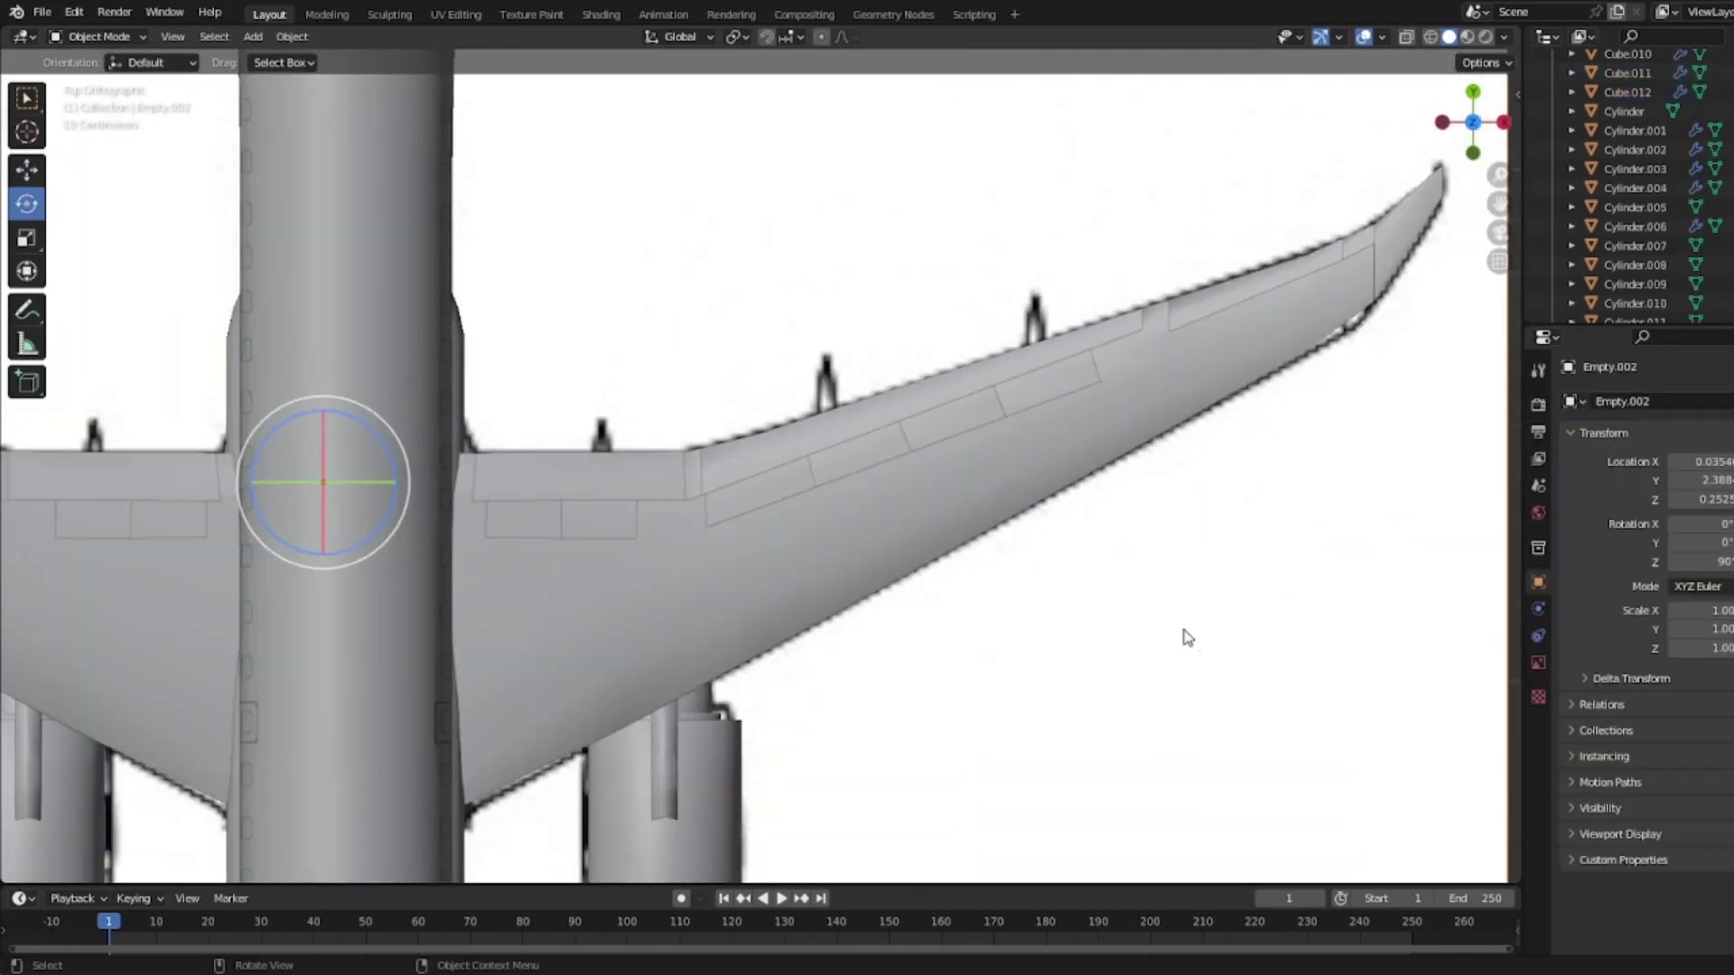
Step: Examine the separated spoiler panels, the wing and the winglet from several angles
{"action": "scroll", "coordinate": [1188, 637], "scroll_direction": "down", "scroll_amount": 3}
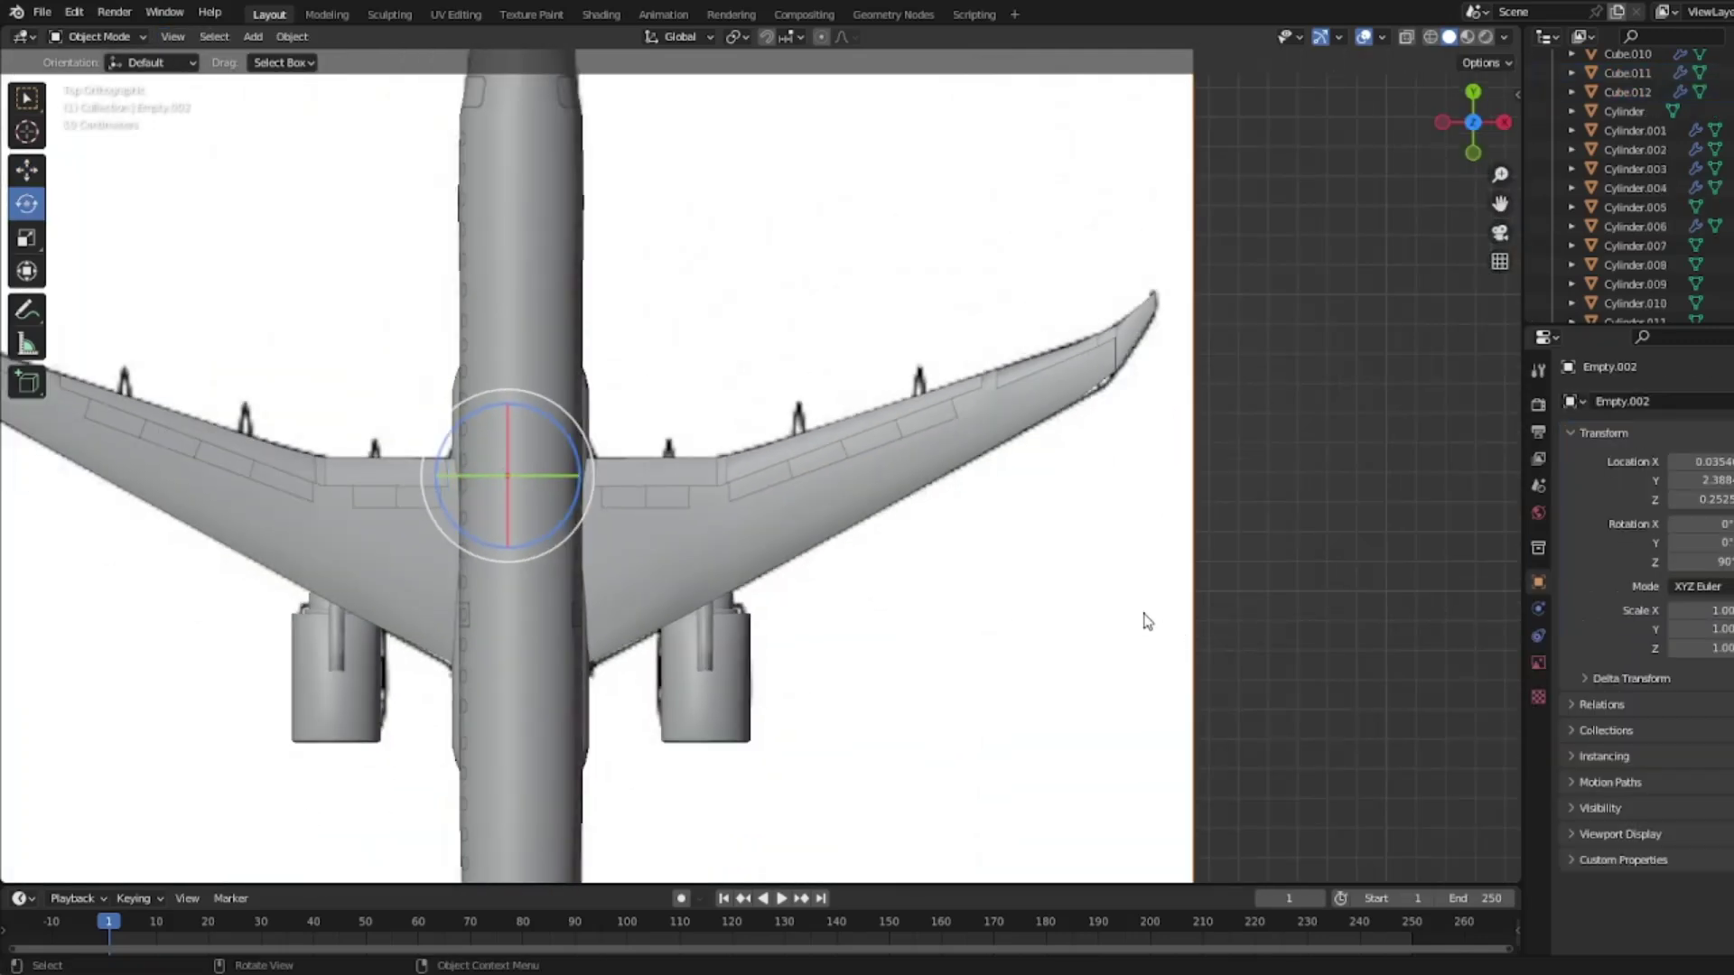
{"action": "middle_click_drag", "start_coordinate": [1125, 607], "coordinate": [764, 402]}
{"action": "scroll", "coordinate": [867, 423], "scroll_direction": "up", "scroll_amount": 3}
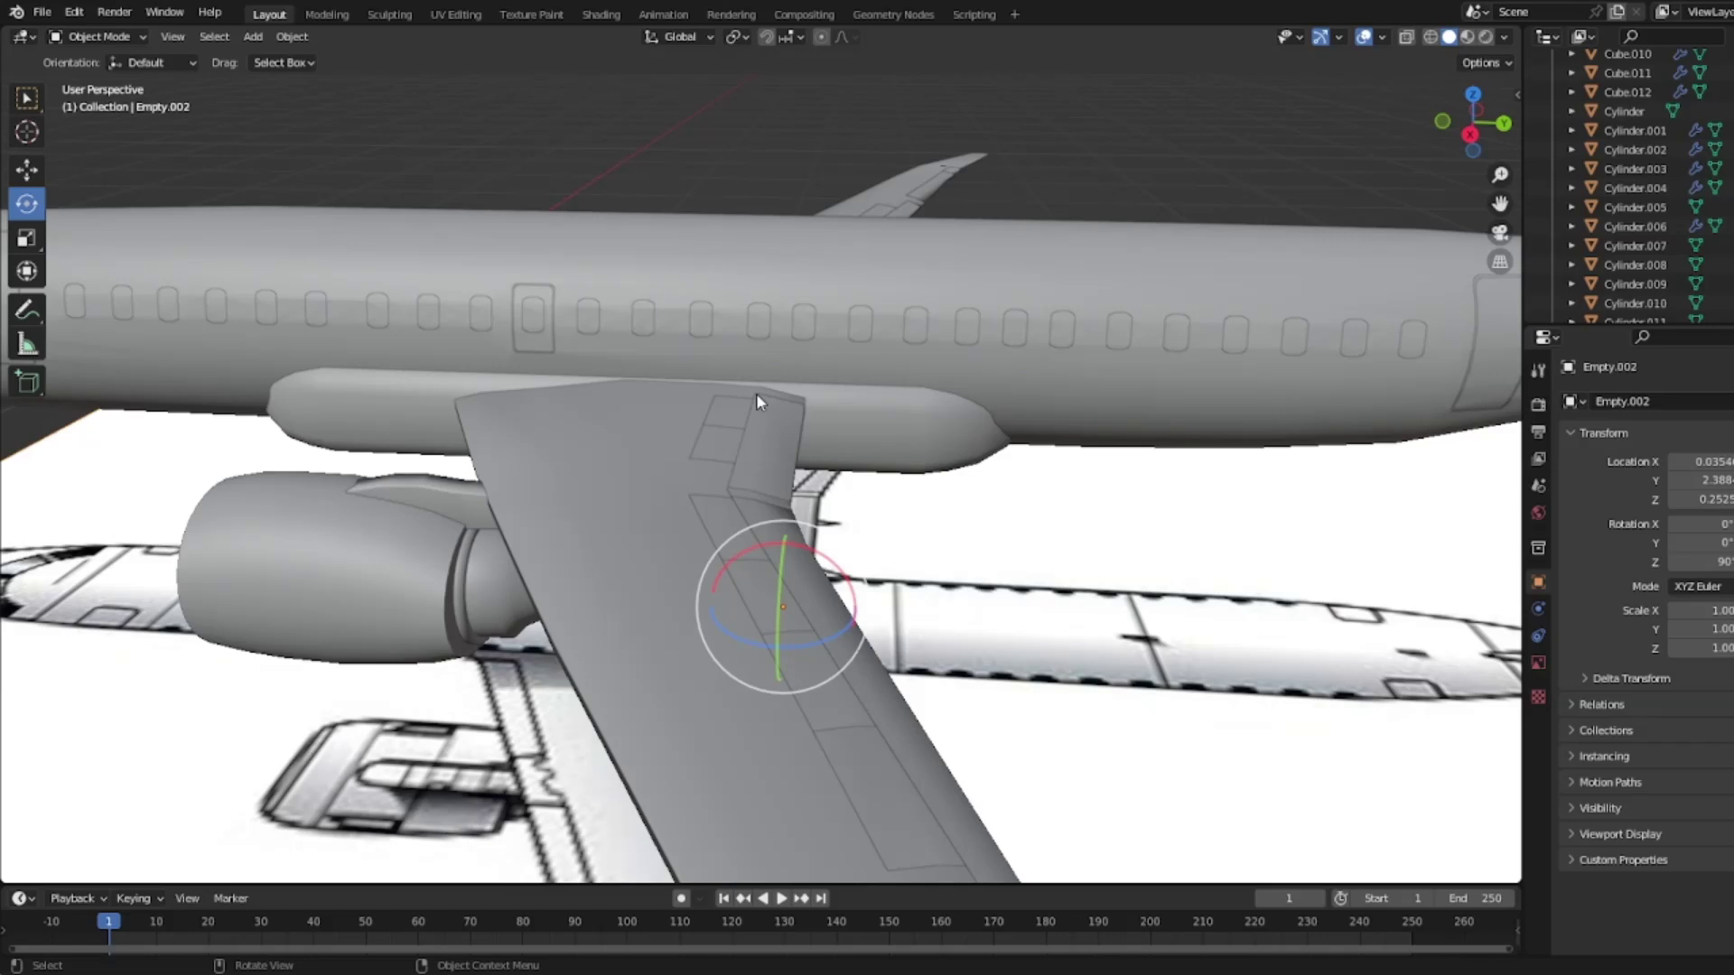
{"action": "middle_click_drag", "start_coordinate": [756, 397], "coordinate": [469, 522]}
{"action": "scroll", "coordinate": [793, 402], "scroll_direction": "down", "scroll_amount": 5}
{"action": "scroll", "coordinate": [1102, 421], "scroll_direction": "up", "scroll_amount": 3}
{"action": "scroll", "coordinate": [469, 522], "scroll_direction": "up", "scroll_amount": 4}
{"action": "left_click_drag", "start_coordinate": [1017, 363], "coordinate": [1025, 358]}
{"action": "scroll", "coordinate": [618, 504], "scroll_direction": "up", "scroll_amount": 3}
{"action": "middle_click_drag", "start_coordinate": [1024, 359], "coordinate": [1265, 430], "text": "shift"}
Step: Open the main wing for editing in front view and lower the winglet tip's vertices by about 0.0115 m
{"action": "left_click", "coordinate": [1238, 484]}
{"action": "key", "text": "Tab"}
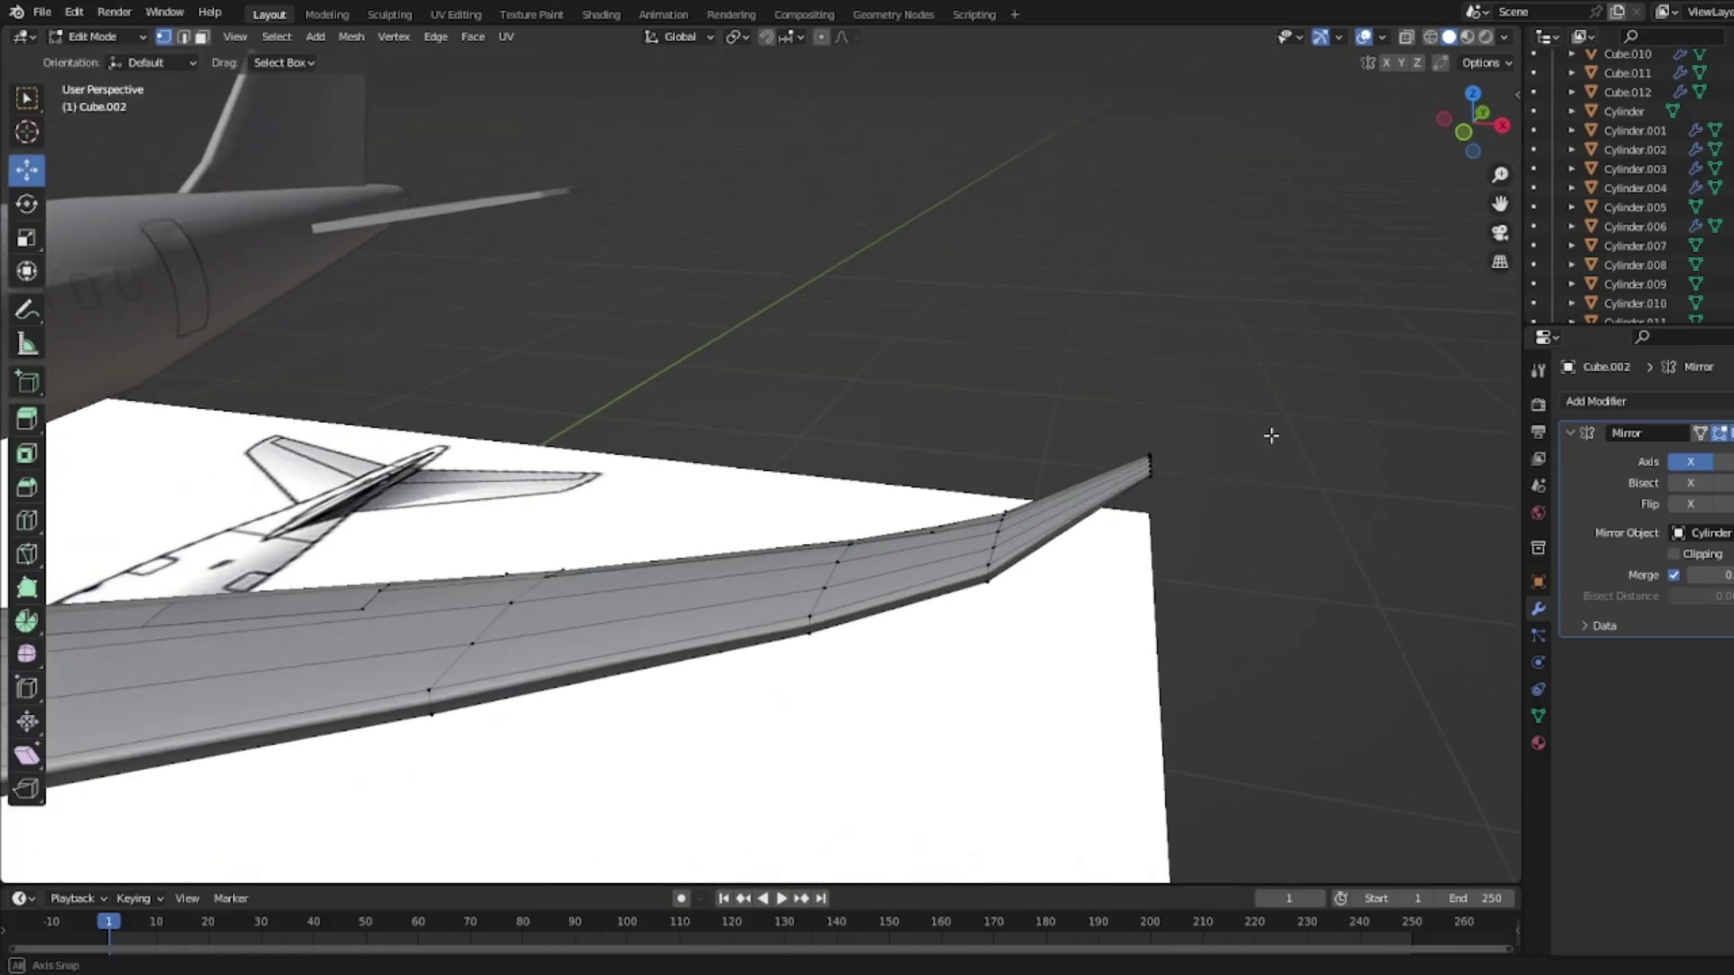
{"action": "left_click", "coordinate": [1463, 133]}
{"action": "middle_click_drag", "start_coordinate": [1072, 743], "coordinate": [964, 577], "text": "shift"}
{"action": "left_click_drag", "start_coordinate": [1045, 488], "coordinate": [1211, 665]}
{"action": "key", "text": "z"}
{"action": "left_click", "coordinate": [1026, 658]}
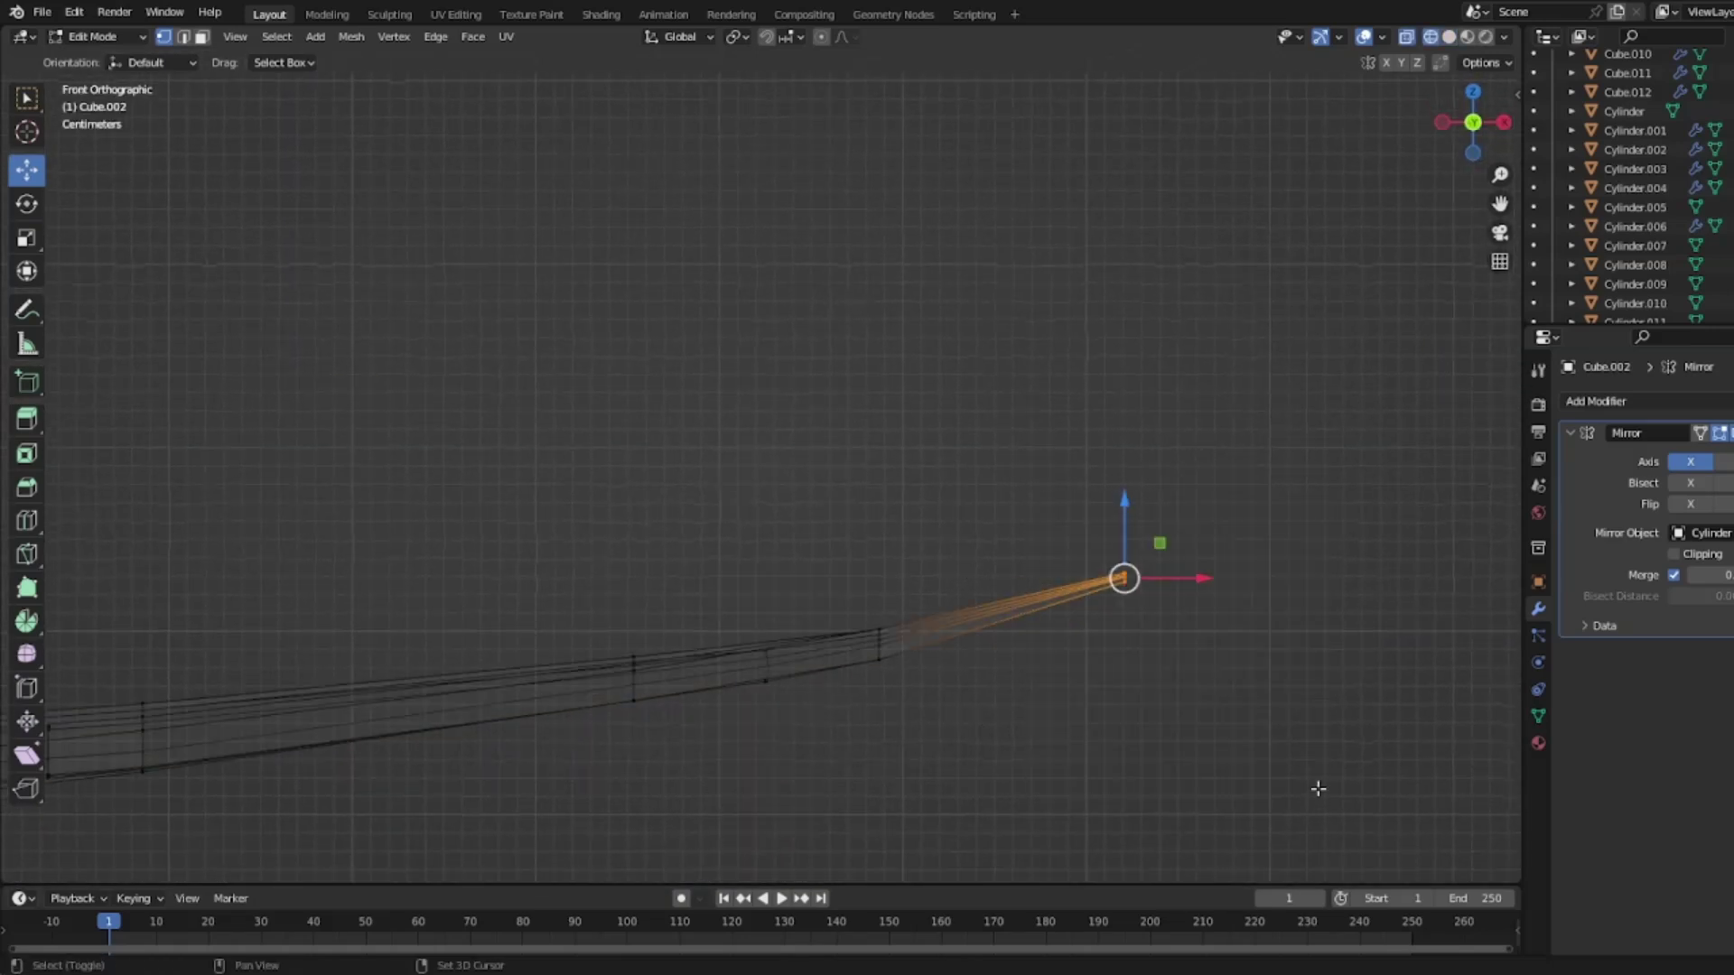
{"action": "left_click_drag", "start_coordinate": [1117, 502], "coordinate": [1192, 545]}
{"action": "key", "text": "shift+z"}
{"action": "middle_click_drag", "start_coordinate": [1208, 546], "coordinate": [1210, 600]}
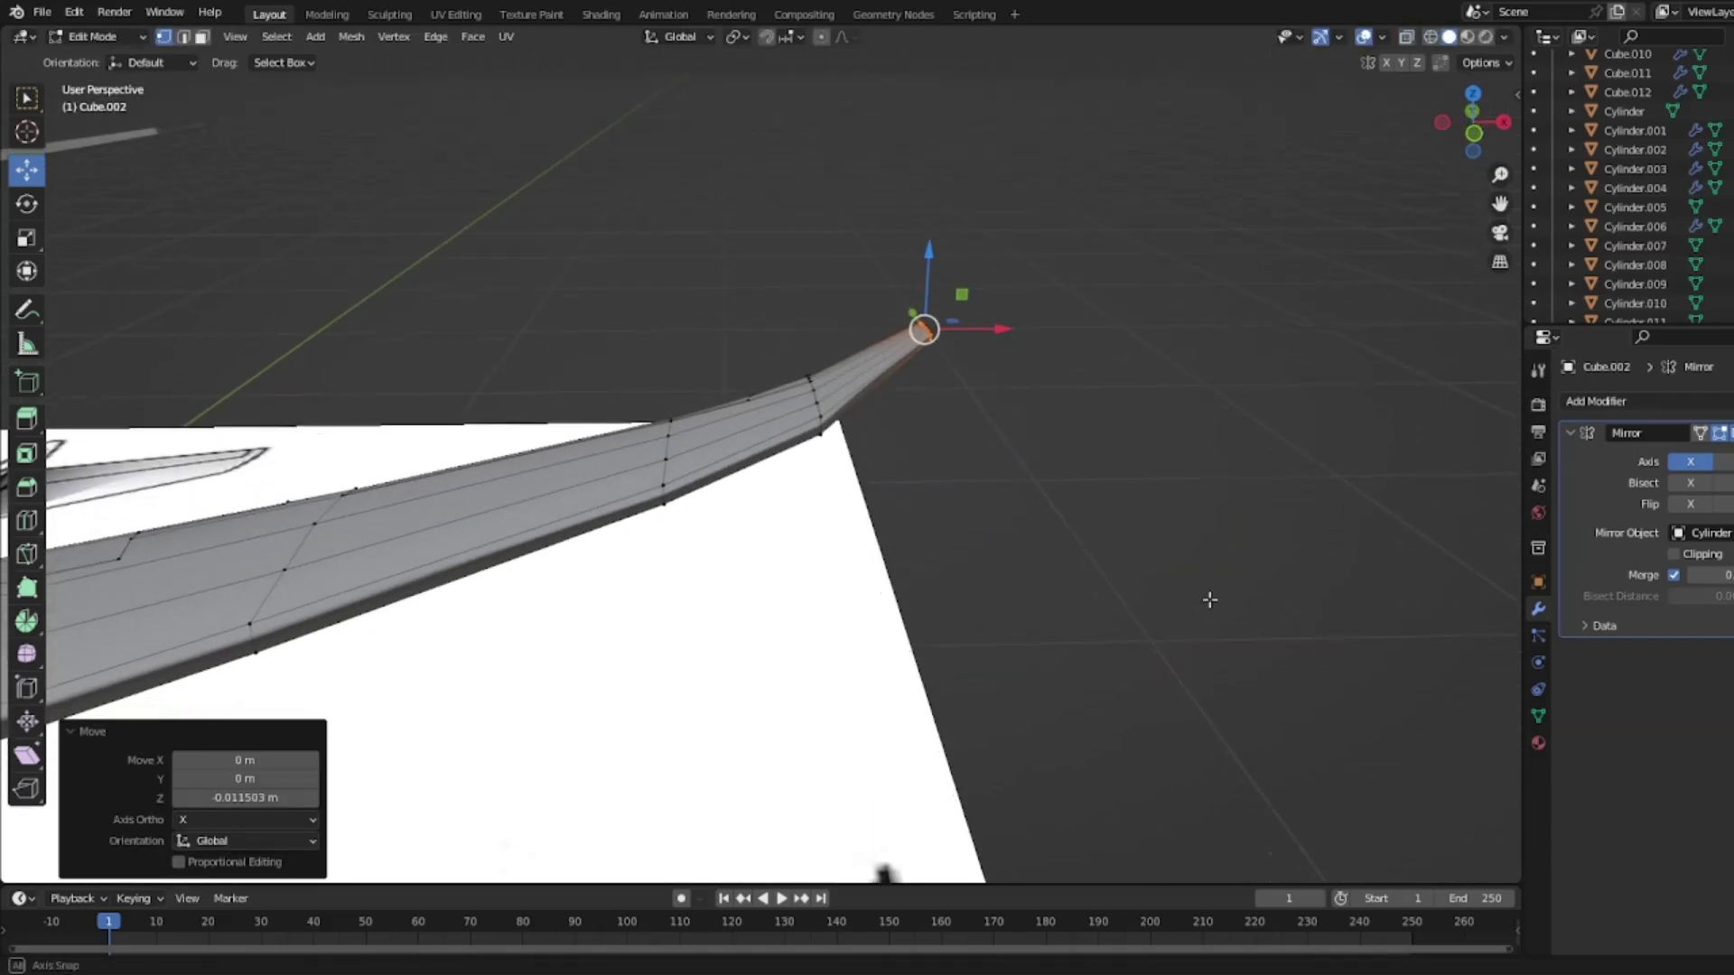
{"action": "key", "text": "Tab"}
Step: Examine the trailing edge and winglet fold from several angles and select the flap object to see which pieces belong to it
{"action": "left_click", "coordinate": [1102, 467]}
{"action": "middle_click_drag", "start_coordinate": [1088, 465], "coordinate": [1185, 417]}
{"action": "middle_click_drag", "start_coordinate": [856, 502], "coordinate": [734, 543], "text": "shift"}
{"action": "scroll", "coordinate": [717, 517], "scroll_direction": "up", "scroll_amount": 7}
{"action": "left_click", "coordinate": [1026, 667]}
{"action": "right_click", "coordinate": [1033, 658]}
{"action": "left_click", "coordinate": [1007, 601]}
{"action": "key", "text": "alt+a"}
{"action": "middle_click_drag", "start_coordinate": [1107, 682], "coordinate": [524, 596]}
{"action": "left_click", "coordinate": [624, 475]}
{"action": "middle_click_drag", "start_coordinate": [600, 554], "coordinate": [939, 519]}
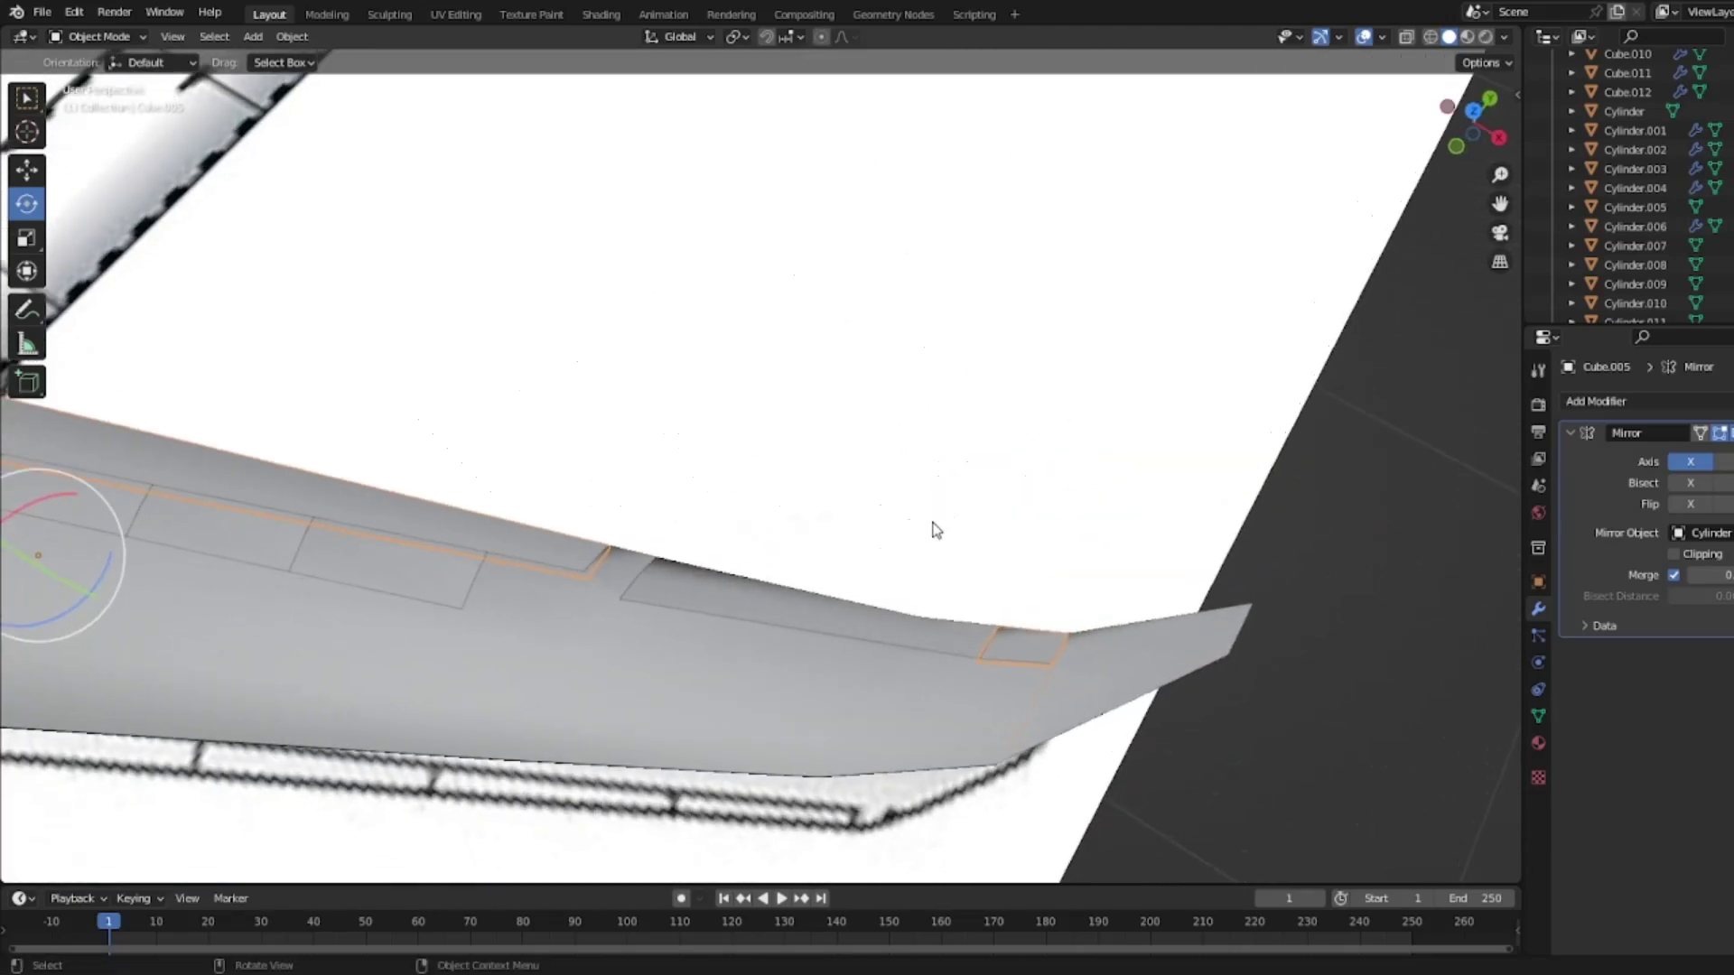
{"action": "left_click", "coordinate": [728, 457]}
{"action": "left_click", "coordinate": [818, 629]}
{"action": "left_click", "coordinate": [889, 622]}
{"action": "middle_click_drag", "start_coordinate": [1030, 652], "coordinate": [760, 565]}
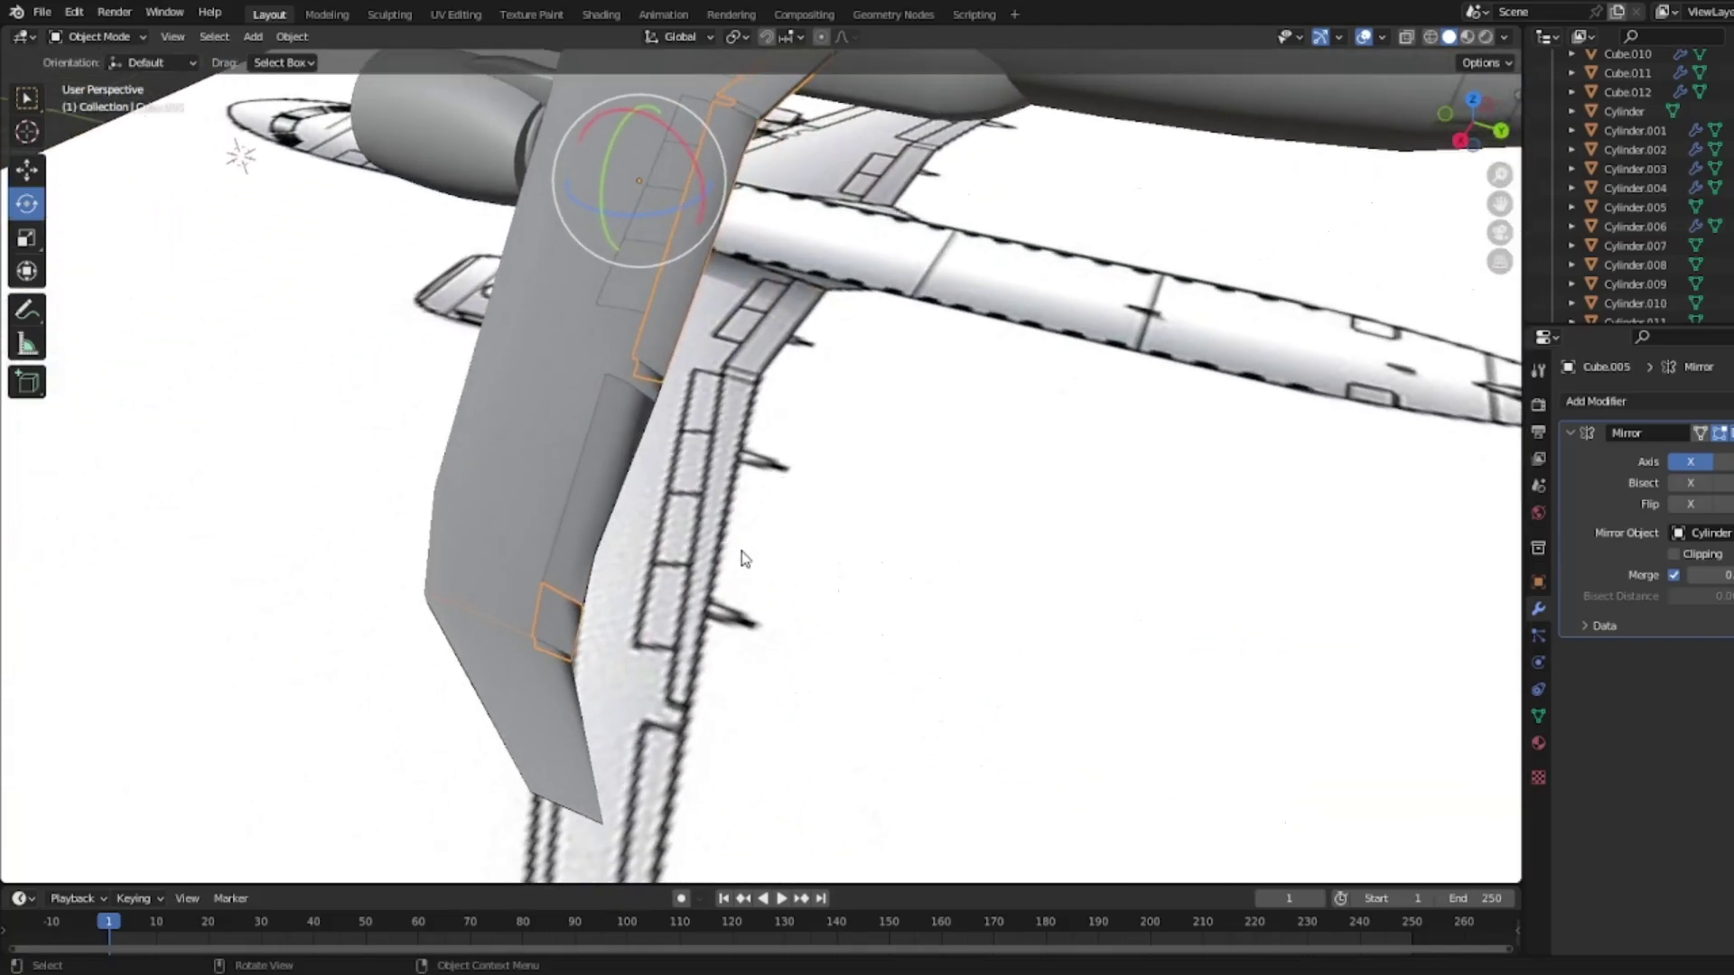
Step: Open the flap object for editing in top view and separate the small piece near the winglet fold into its own object
{"action": "key", "text": "Tab"}
{"action": "left_click", "coordinate": [1474, 100]}
{"action": "key", "text": "z"}
{"action": "key", "text": "4"}
{"action": "key", "text": "b"}
{"action": "mouse_move", "coordinate": [991, 424]}
{"action": "left_mouse_down"}
{"action": "mouse_move", "coordinate": [1154, 549]}
{"action": "mouse_move", "coordinate": [1105, 537]}
{"action": "left_mouse_up"}
{"action": "key", "text": "z"}
{"action": "key", "text": "6"}
{"action": "right_click", "coordinate": [1084, 540]}
{"action": "mouse_move", "coordinate": [1044, 553]}
{"action": "left_click", "coordinate": [1152, 553]}
{"action": "right_click", "coordinate": [1075, 526]}
{"action": "key", "text": "Tab"}
Step: Reopen the flap object in wireframe and separate its leftover geometry at the winglet fold into another object
{"action": "key", "text": "Tab"}
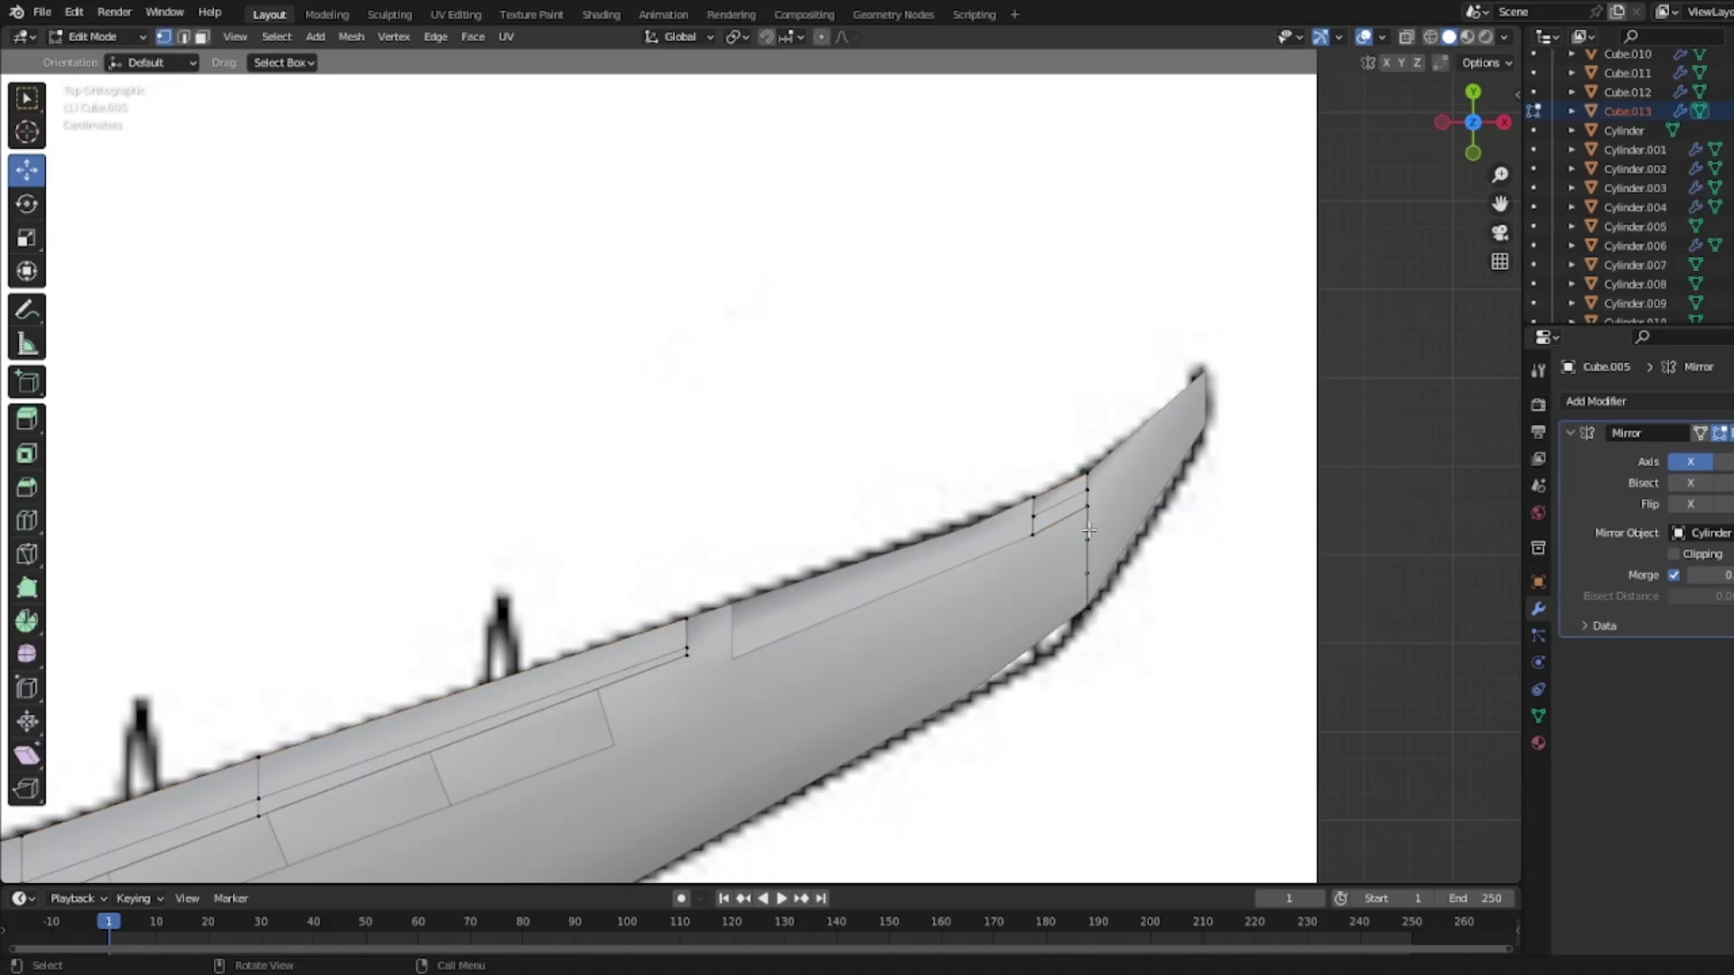
{"action": "key", "text": "z"}
{"action": "key", "text": "4"}
{"action": "left_click_drag", "start_coordinate": [1120, 634], "coordinate": [999, 410], "text": "shift"}
{"action": "right_click", "coordinate": [999, 410]}
{"action": "mouse_move", "coordinate": [1038, 465]}
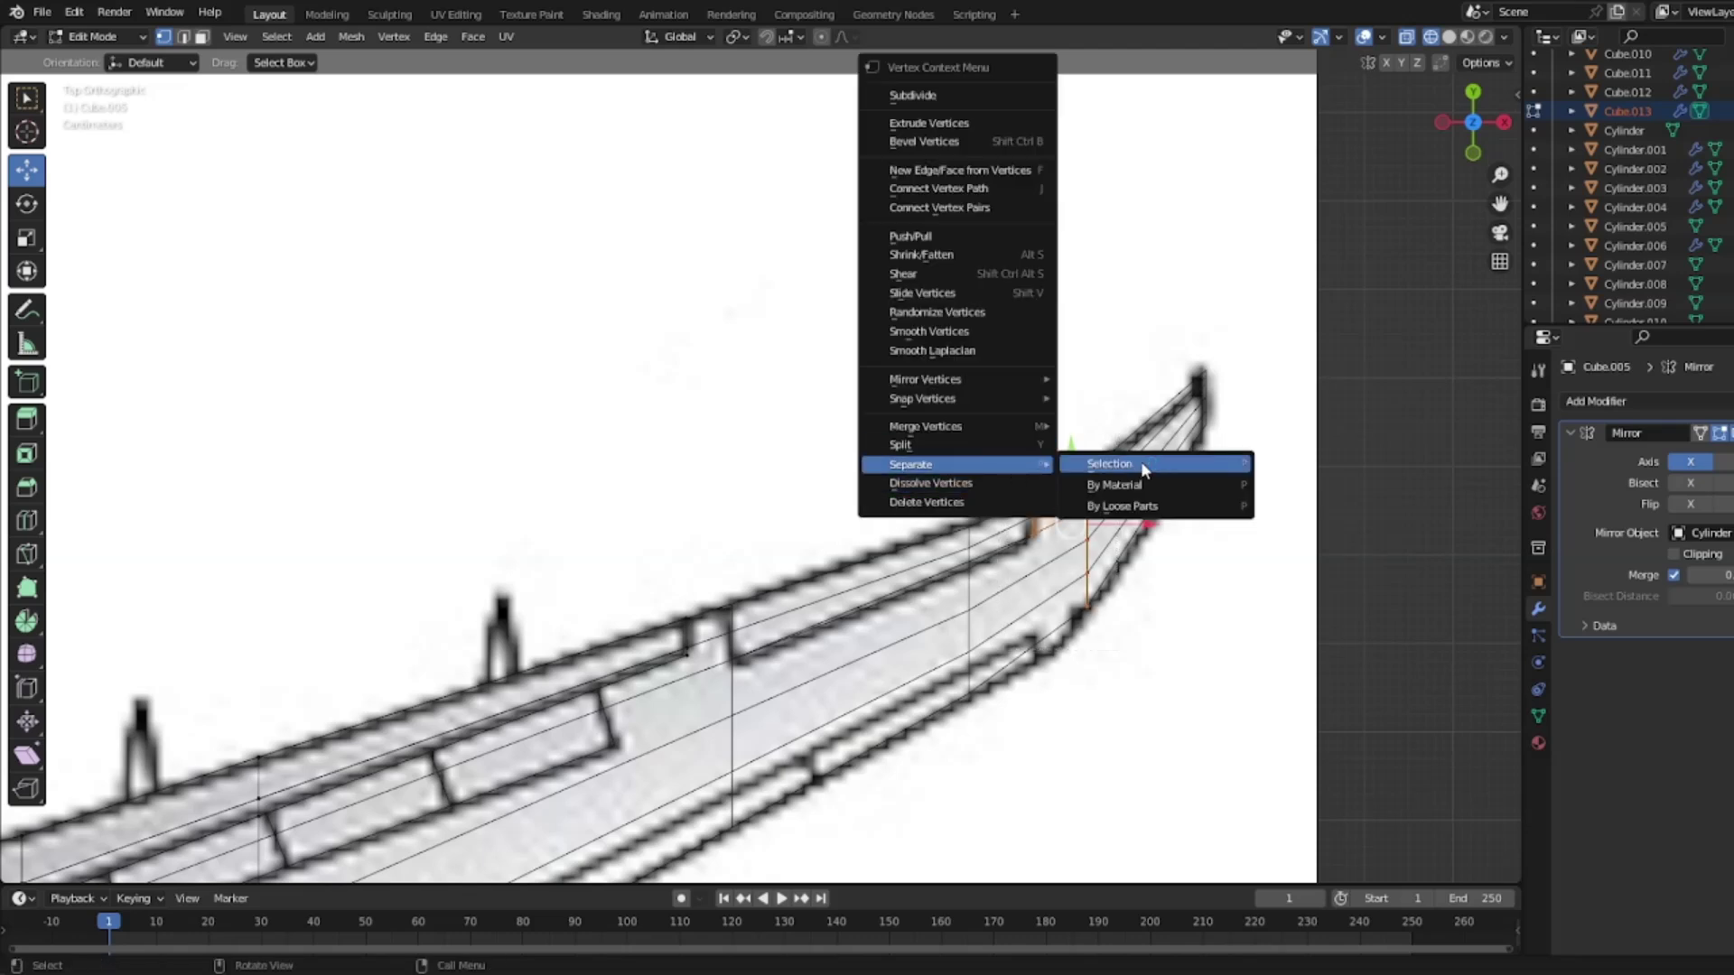
{"action": "left_click", "coordinate": [1141, 463]}
{"action": "right_click", "coordinate": [1082, 457]}
{"action": "left_click", "coordinate": [1042, 441]}
{"action": "key", "text": "z"}
{"action": "left_click", "coordinate": [1211, 440]}
{"action": "key", "text": "Tab"}
Step: Select the small separated piece beside the winglet fold together with the main wing and join them
{"action": "left_click", "coordinate": [1223, 490]}
{"action": "left_click", "coordinate": [1065, 554]}
{"action": "left_click", "coordinate": [1067, 524]}
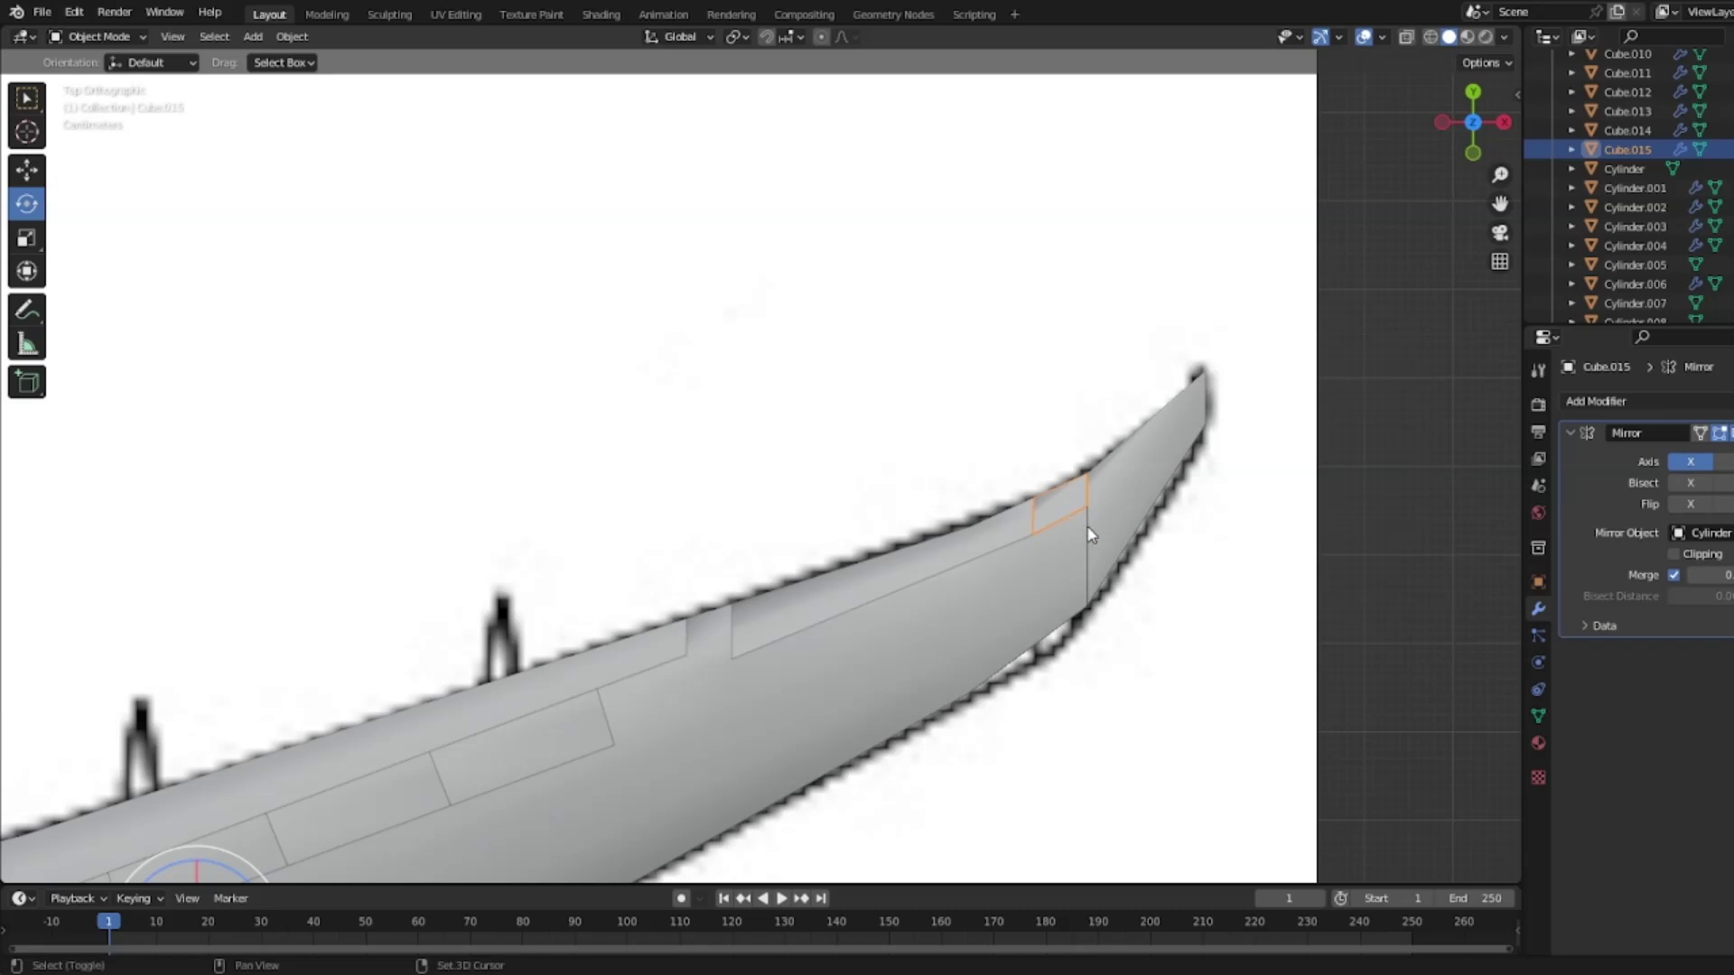
{"action": "left_click", "coordinate": [1091, 535], "text": "shift"}
{"action": "left_click", "coordinate": [1073, 511]}
{"action": "middle_click_drag", "start_coordinate": [975, 573], "coordinate": [821, 392], "text": "shift"}
{"action": "left_click", "coordinate": [822, 417], "text": "shift"}
{"action": "right_click", "coordinate": [822, 418]}
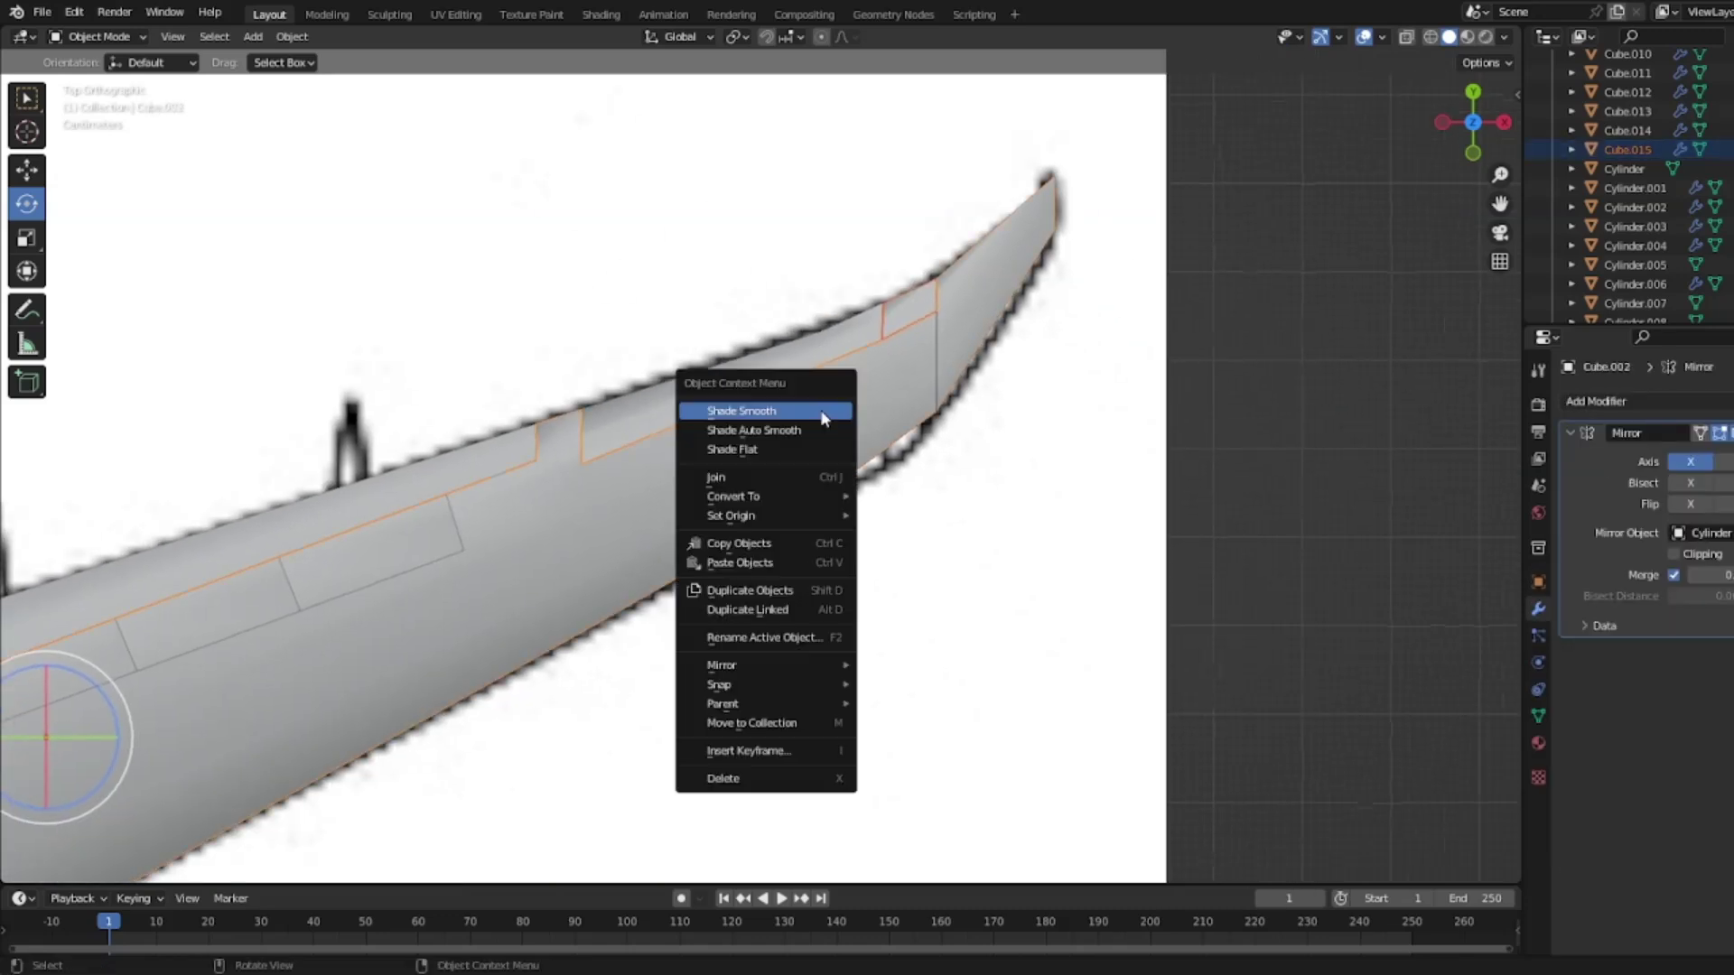
{"action": "left_click", "coordinate": [746, 478]}
Step: Examine the joined wing from several angles and select individual control surfaces to check that they are separate parts
{"action": "middle_click_drag", "start_coordinate": [1248, 403], "coordinate": [625, 627]}
{"action": "left_click", "coordinate": [587, 614]}
{"action": "key", "text": "Tab"}
{"action": "key", "text": "Tab"}
{"action": "scroll", "coordinate": [915, 419], "scroll_direction": "down", "scroll_amount": 1}
{"action": "middle_click_drag", "start_coordinate": [764, 437], "coordinate": [359, 450]}
{"action": "scroll", "coordinate": [455, 475], "scroll_direction": "down", "scroll_amount": 2}
{"action": "left_click", "coordinate": [531, 437]}
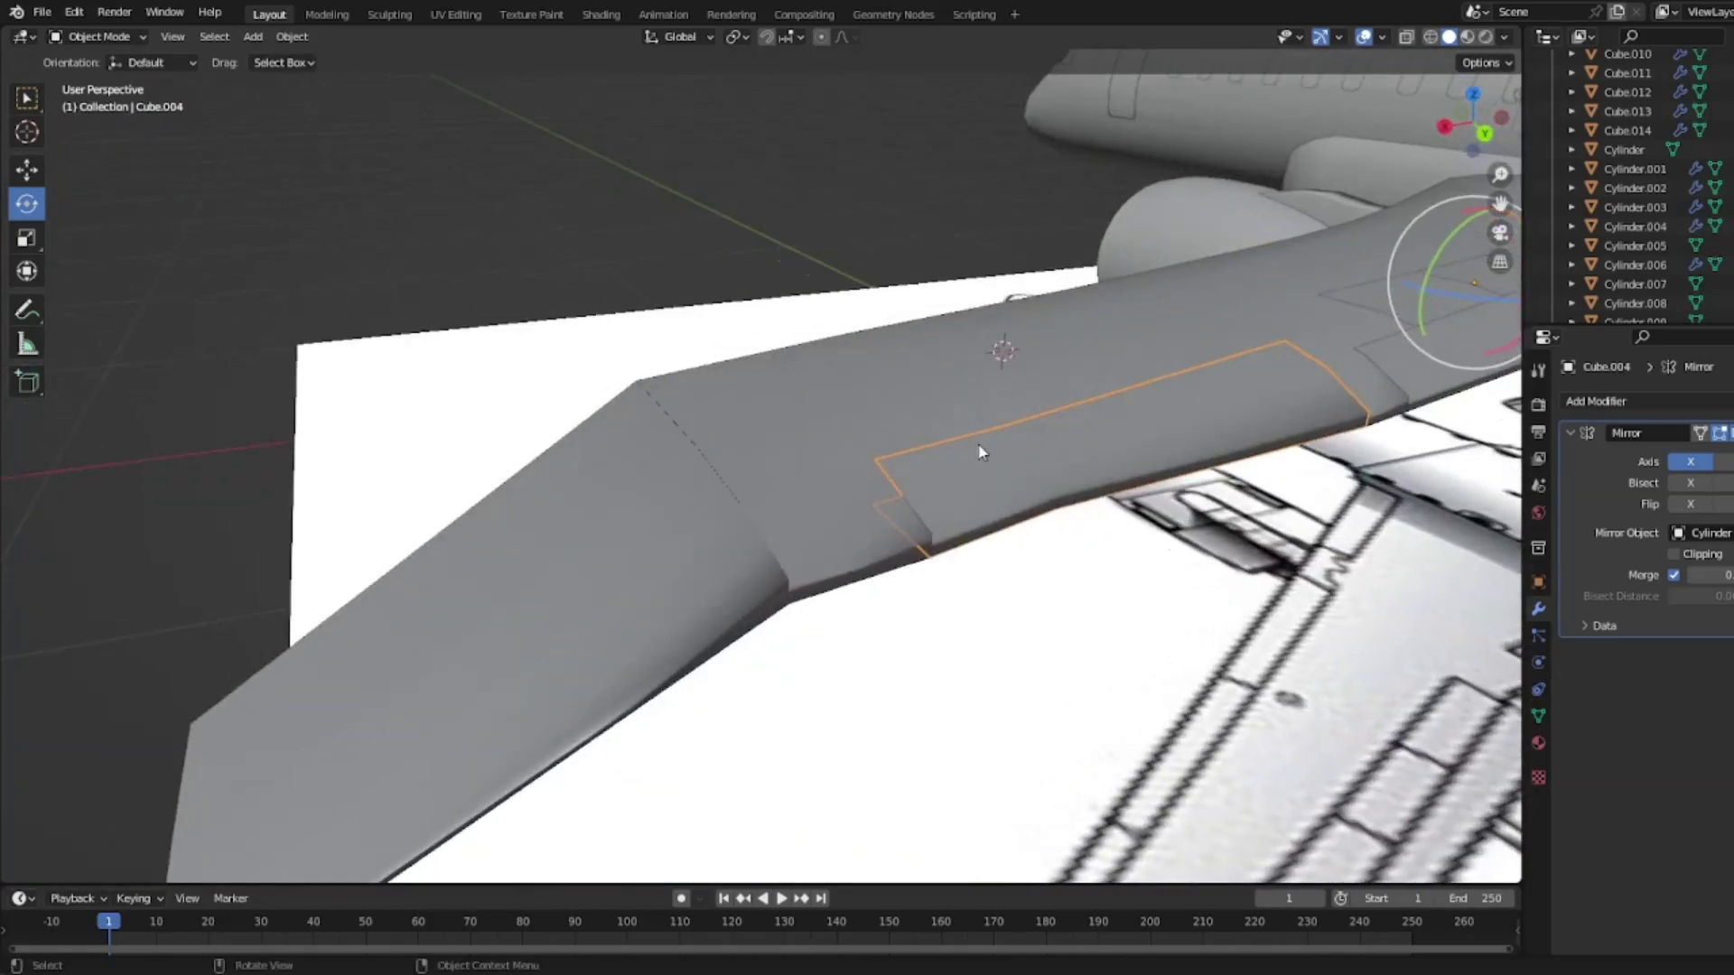
{"action": "middle_click_drag", "start_coordinate": [1184, 321], "coordinate": [1211, 312]}
{"action": "left_click", "coordinate": [1257, 301]}
{"action": "scroll", "coordinate": [1216, 329], "scroll_direction": "down", "scroll_amount": 3}
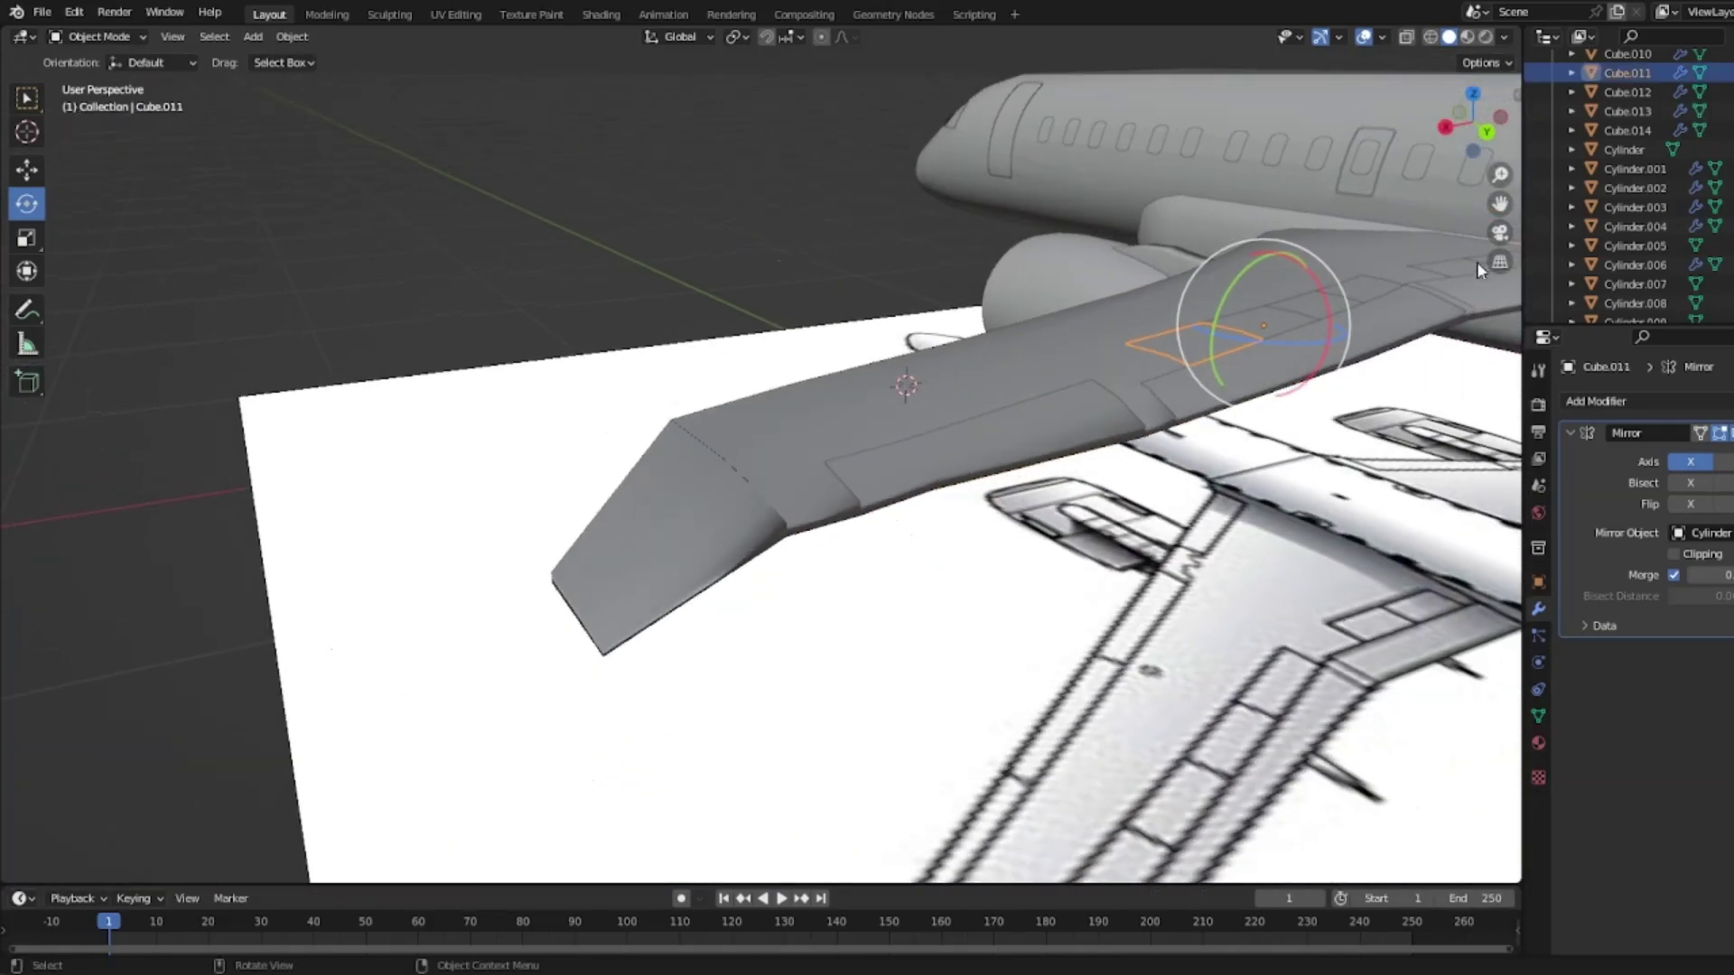
{"action": "middle_click_drag", "start_coordinate": [1478, 272], "coordinate": [1344, 292]}
{"action": "left_click", "coordinate": [1427, 204]}
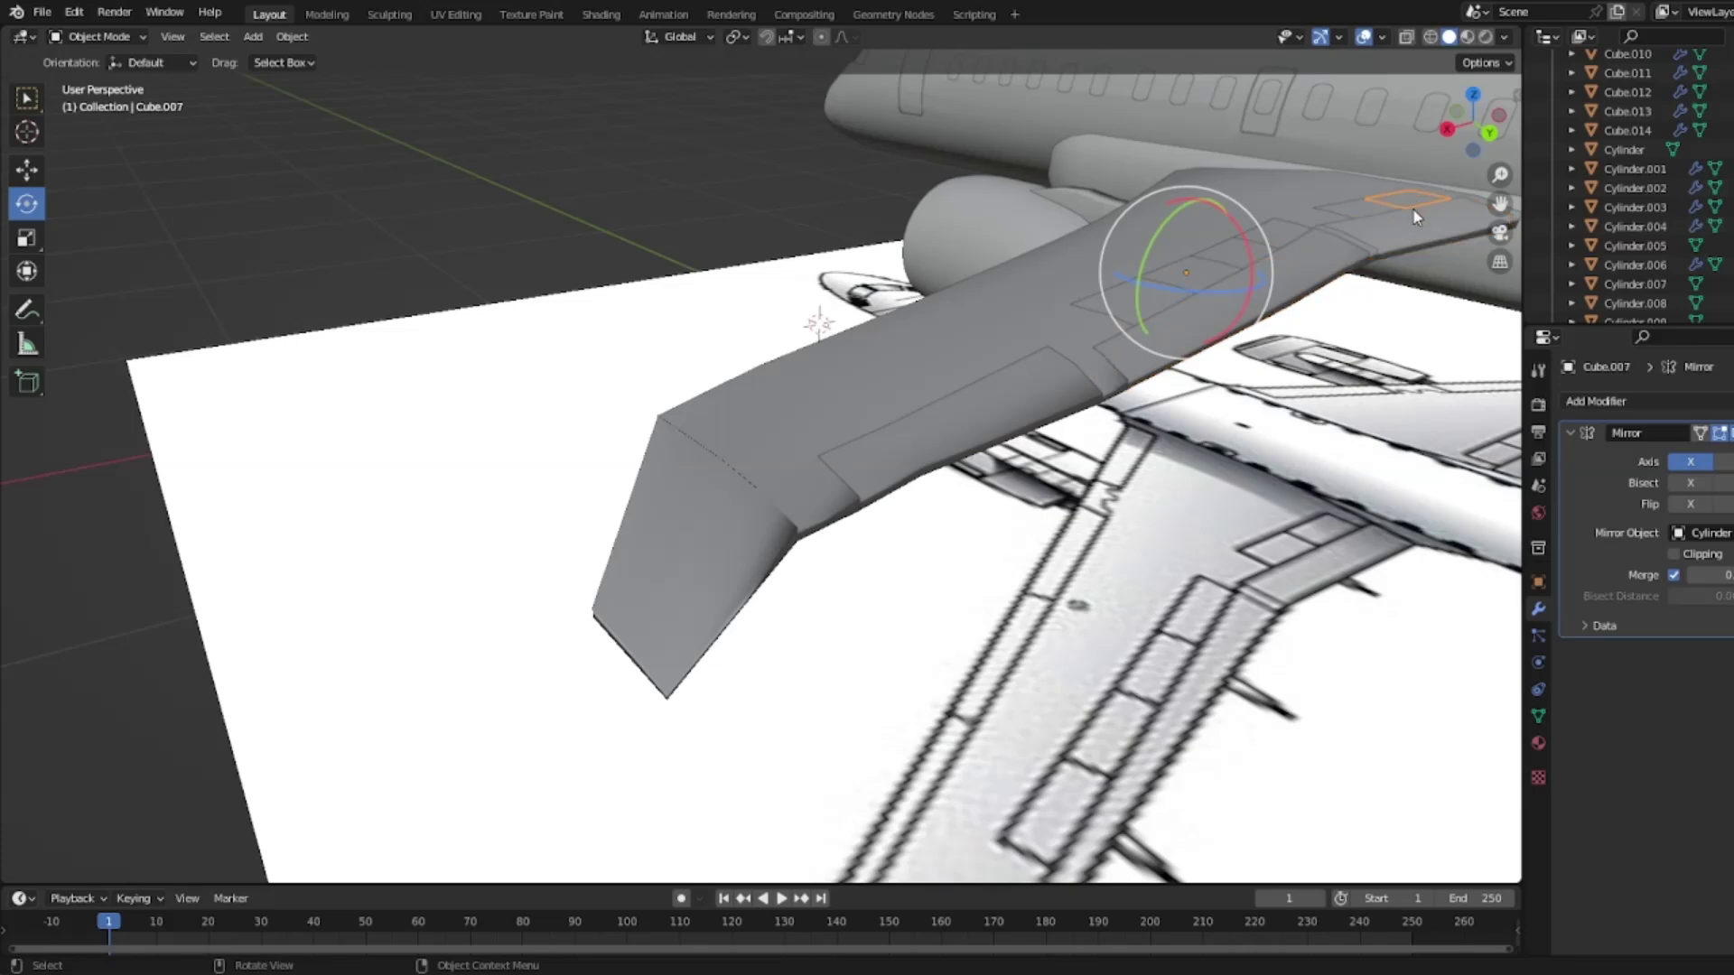
{"action": "left_click", "coordinate": [980, 396]}
Step: Inspect the winglet in Material Preview shading and return to Solid shading
{"action": "mouse_move", "coordinate": [981, 395]}
{"action": "middle_mouse_down"}
{"action": "mouse_move", "coordinate": [773, 323]}
{"action": "mouse_move", "coordinate": [339, 336]}
{"action": "mouse_move", "coordinate": [759, 412]}
{"action": "middle_mouse_up"}
{"action": "key", "text": "z"}
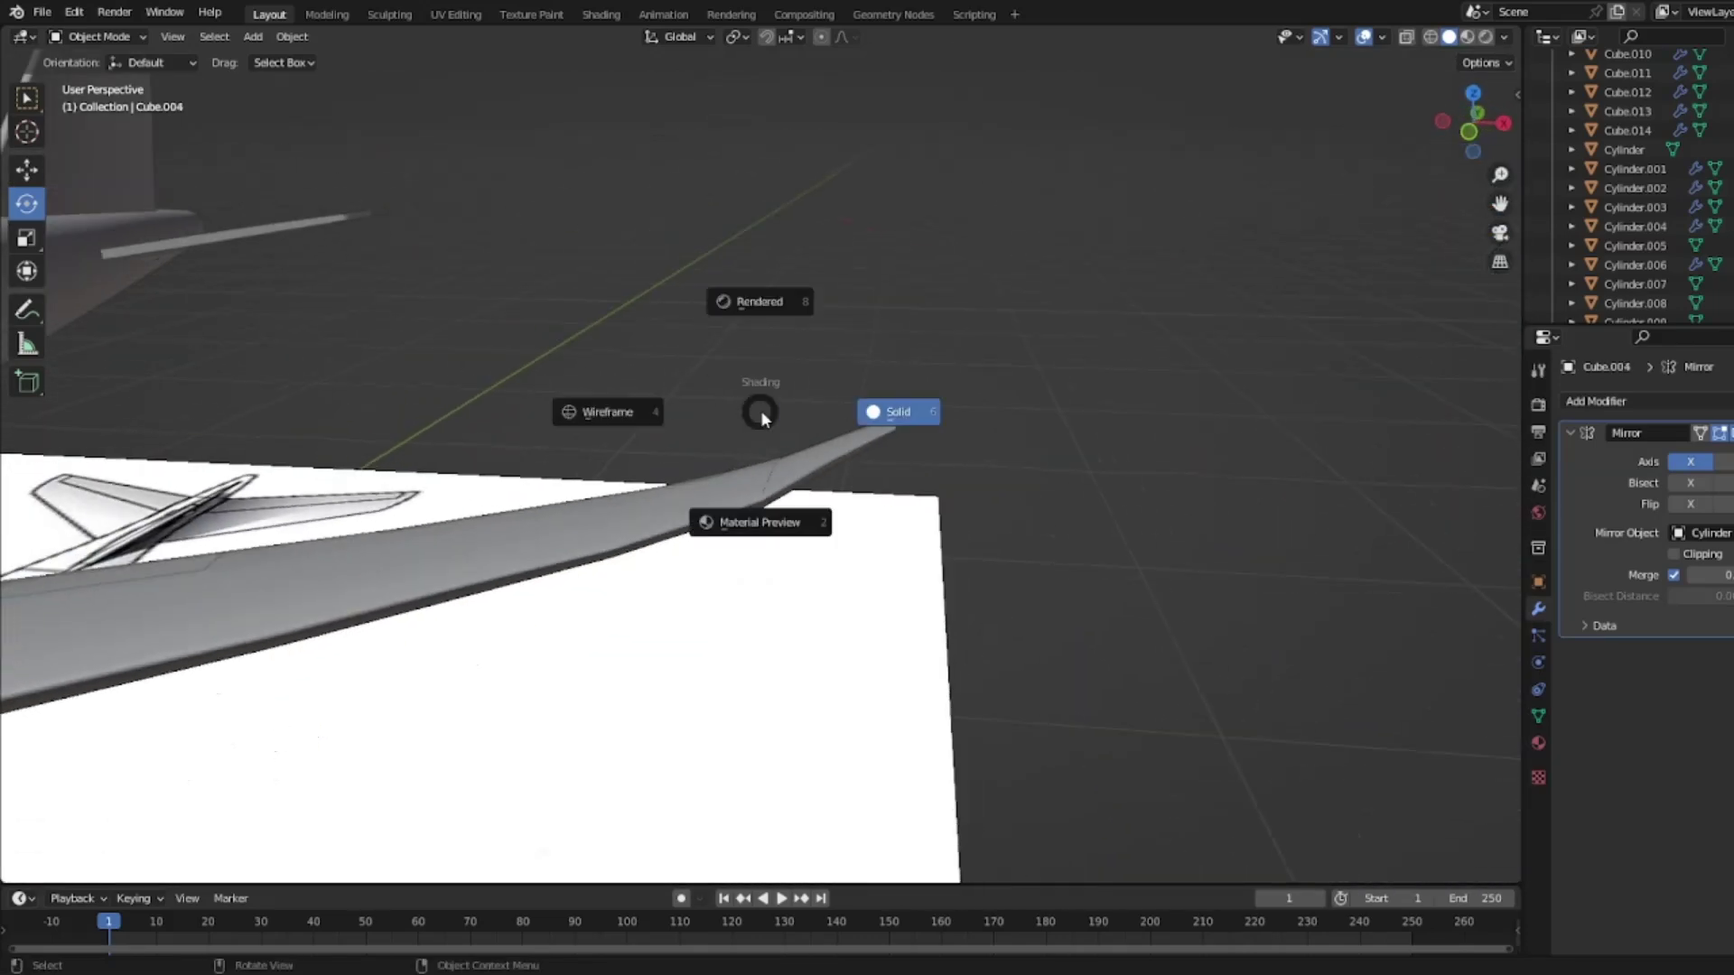
{"action": "left_click", "coordinate": [742, 506]}
{"action": "middle_click_drag", "start_coordinate": [885, 408], "coordinate": [936, 403]}
{"action": "key", "text": "z"}
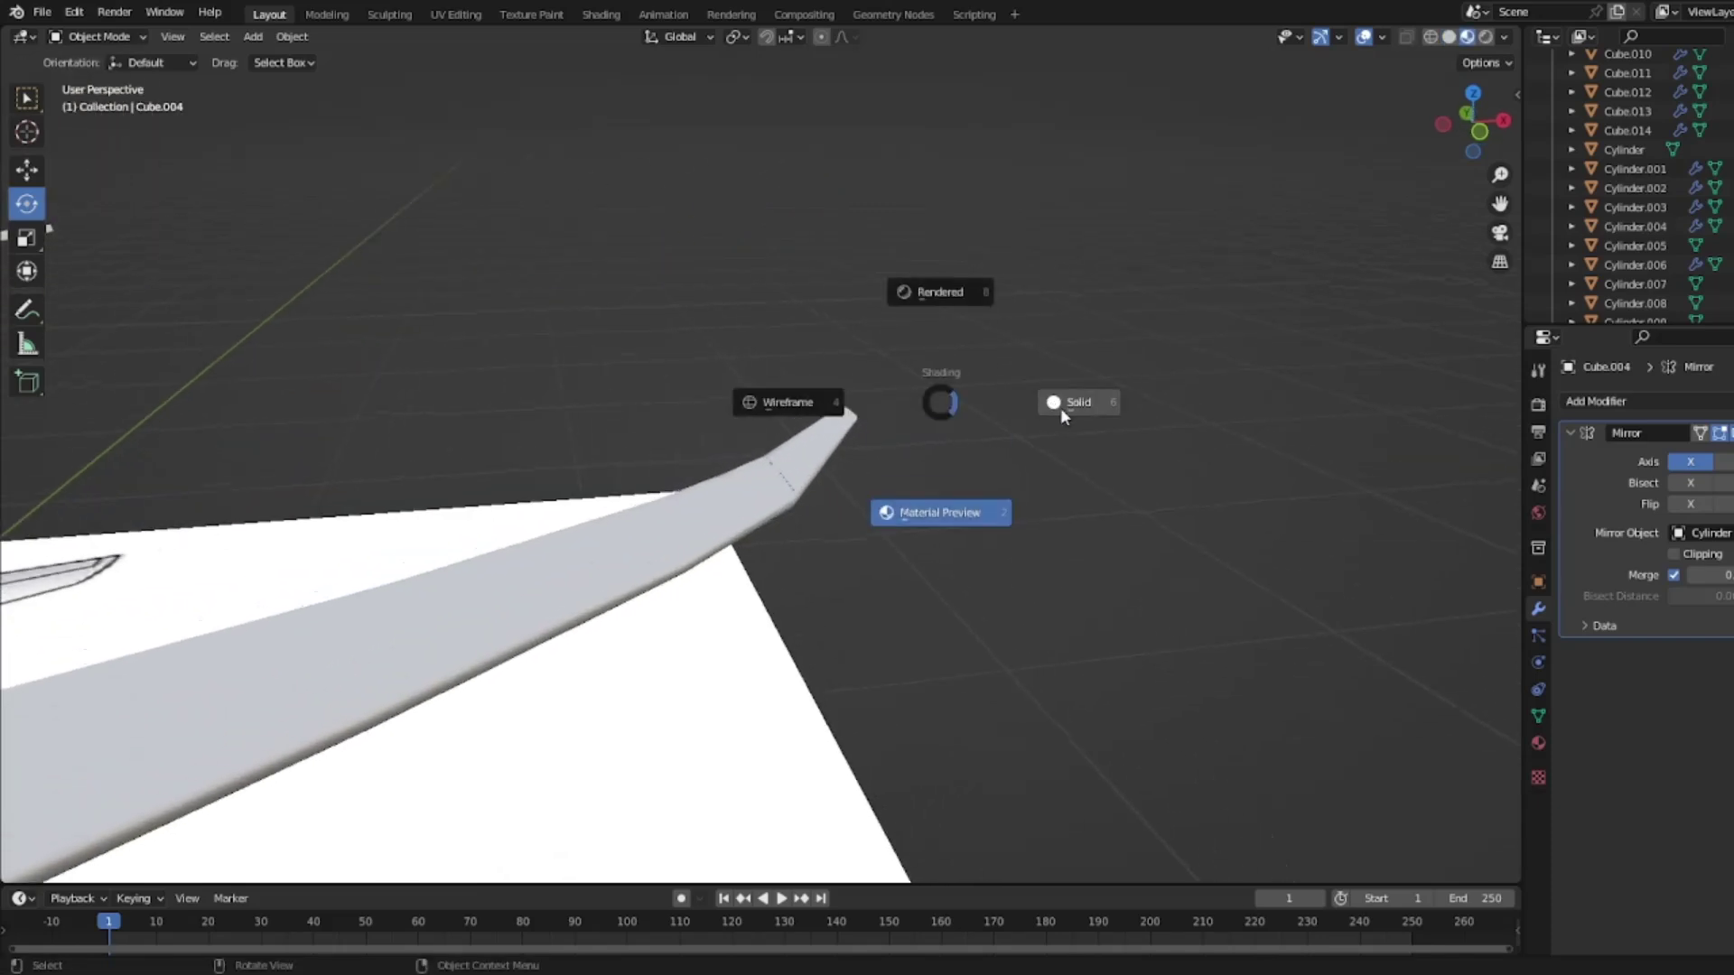
{"action": "left_click", "coordinate": [1062, 410]}
Step: Open the main wing for editing, select an upper-surface edge across the winglet fold and delete it
{"action": "scroll", "coordinate": [733, 600], "scroll_direction": "up", "scroll_amount": 4}
{"action": "left_click", "coordinate": [874, 511]}
{"action": "key", "text": "Tab"}
{"action": "middle_click_drag", "start_coordinate": [874, 511], "coordinate": [883, 553]}
{"action": "left_click", "coordinate": [204, 37]}
{"action": "left_click", "coordinate": [881, 553]}
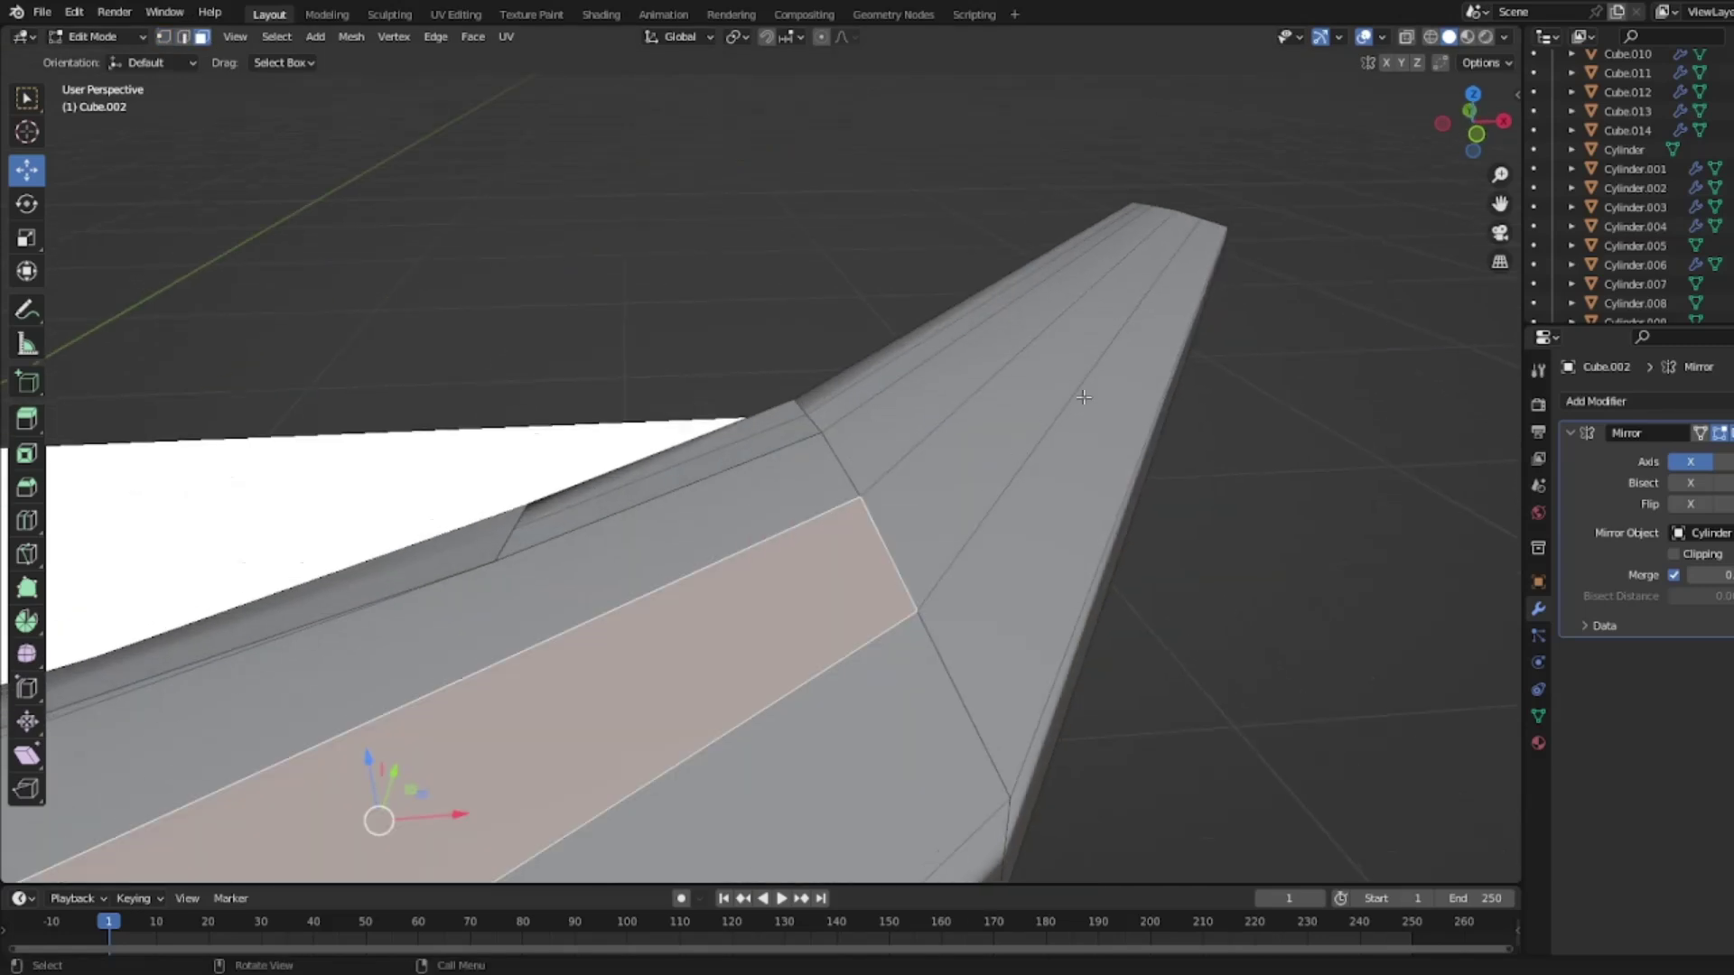
{"action": "left_click", "coordinate": [185, 37]}
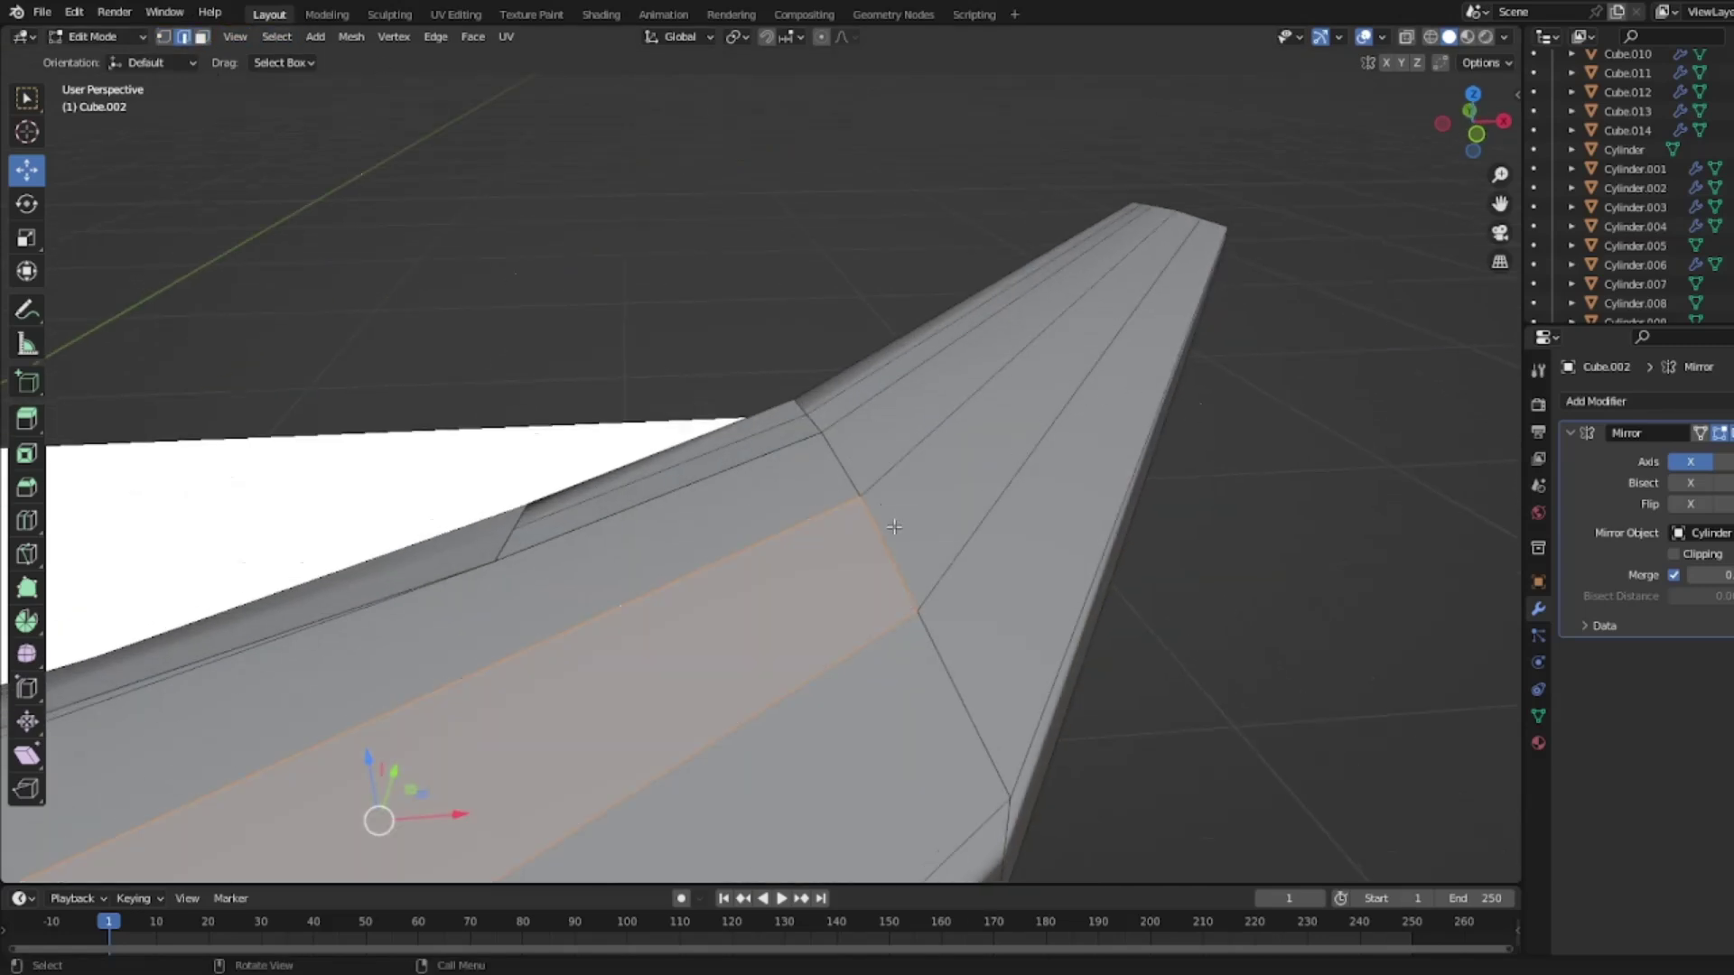
{"action": "left_click", "coordinate": [877, 529]}
{"action": "key", "text": "x"}
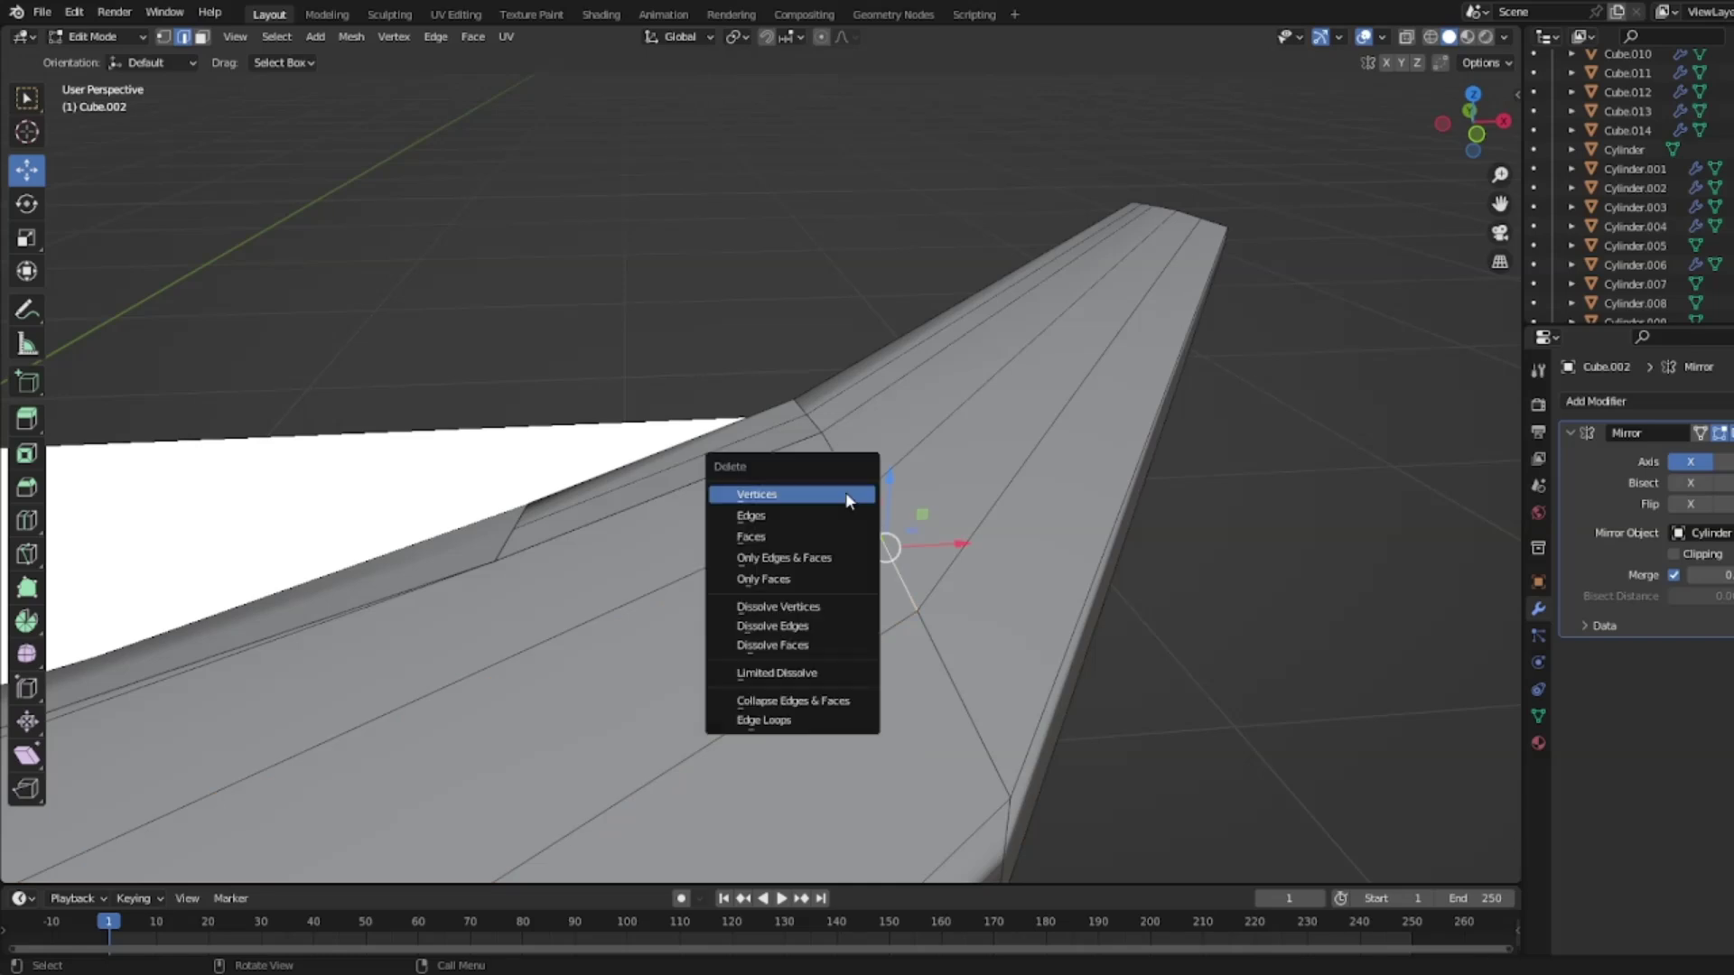
{"action": "key", "text": "Escape"}
{"action": "key", "text": "x"}
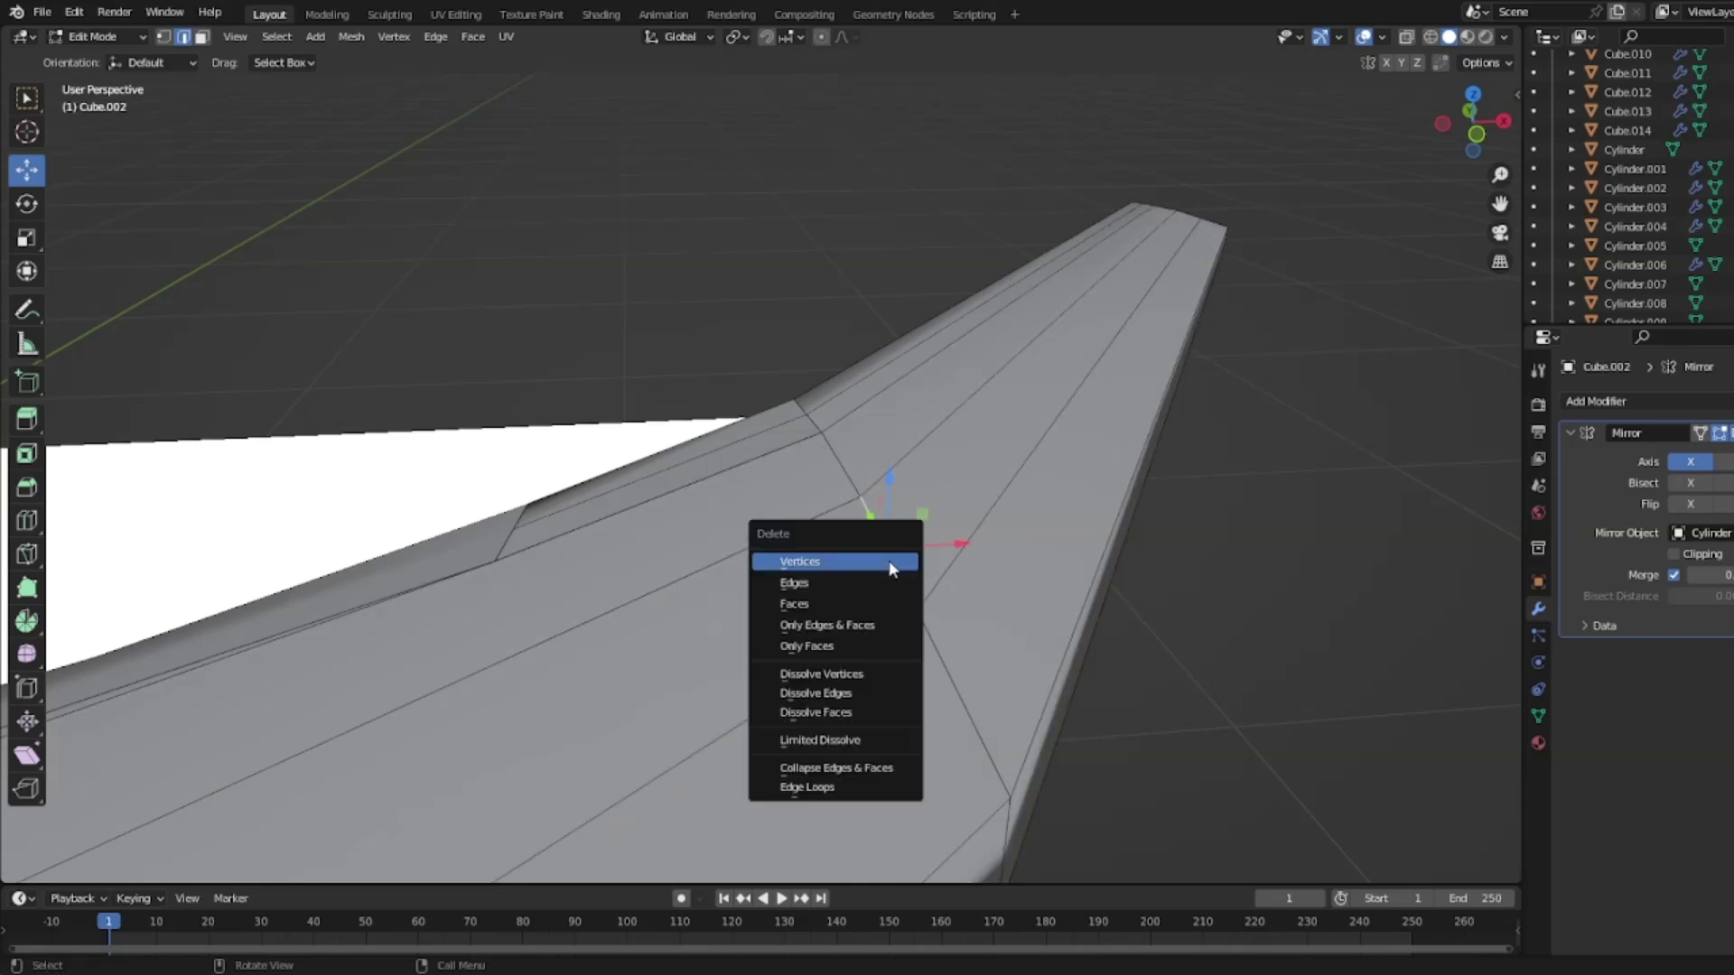
{"action": "left_click", "coordinate": [830, 589]}
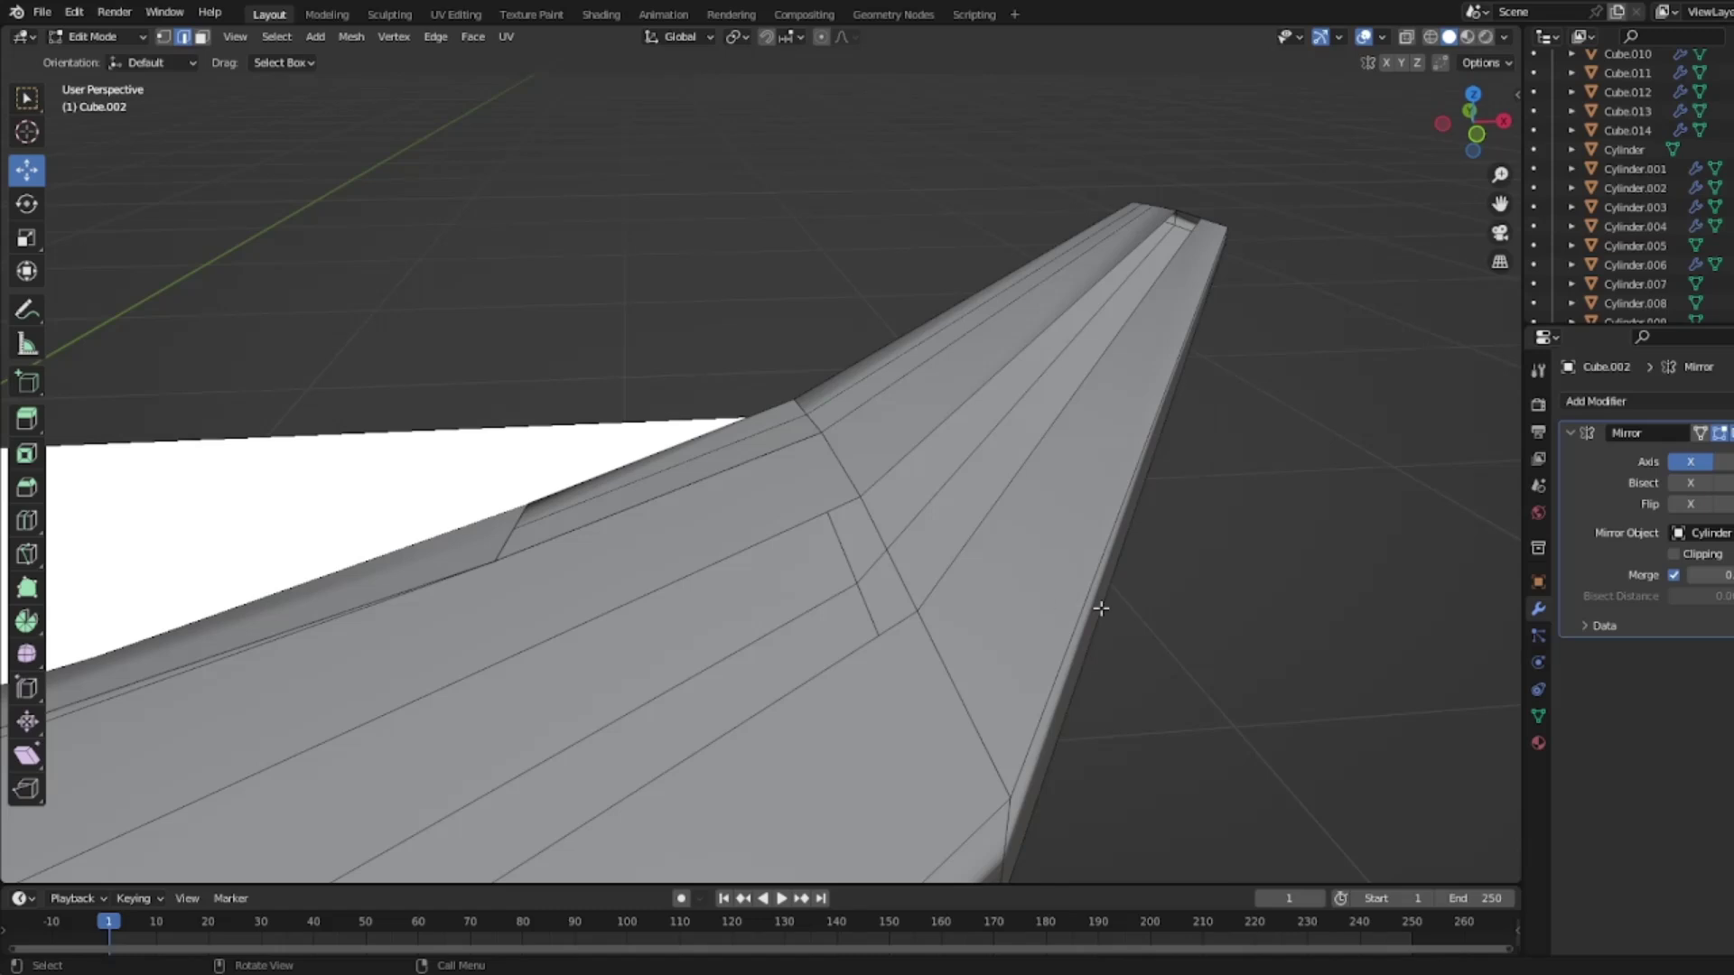
Step: Try to delete an upper-surface edge of the main wing at the winglet fold
{"action": "middle_click_drag", "start_coordinate": [1069, 607], "coordinate": [1161, 590]}
{"action": "left_click", "coordinate": [868, 538]}
{"action": "key", "text": "x"}
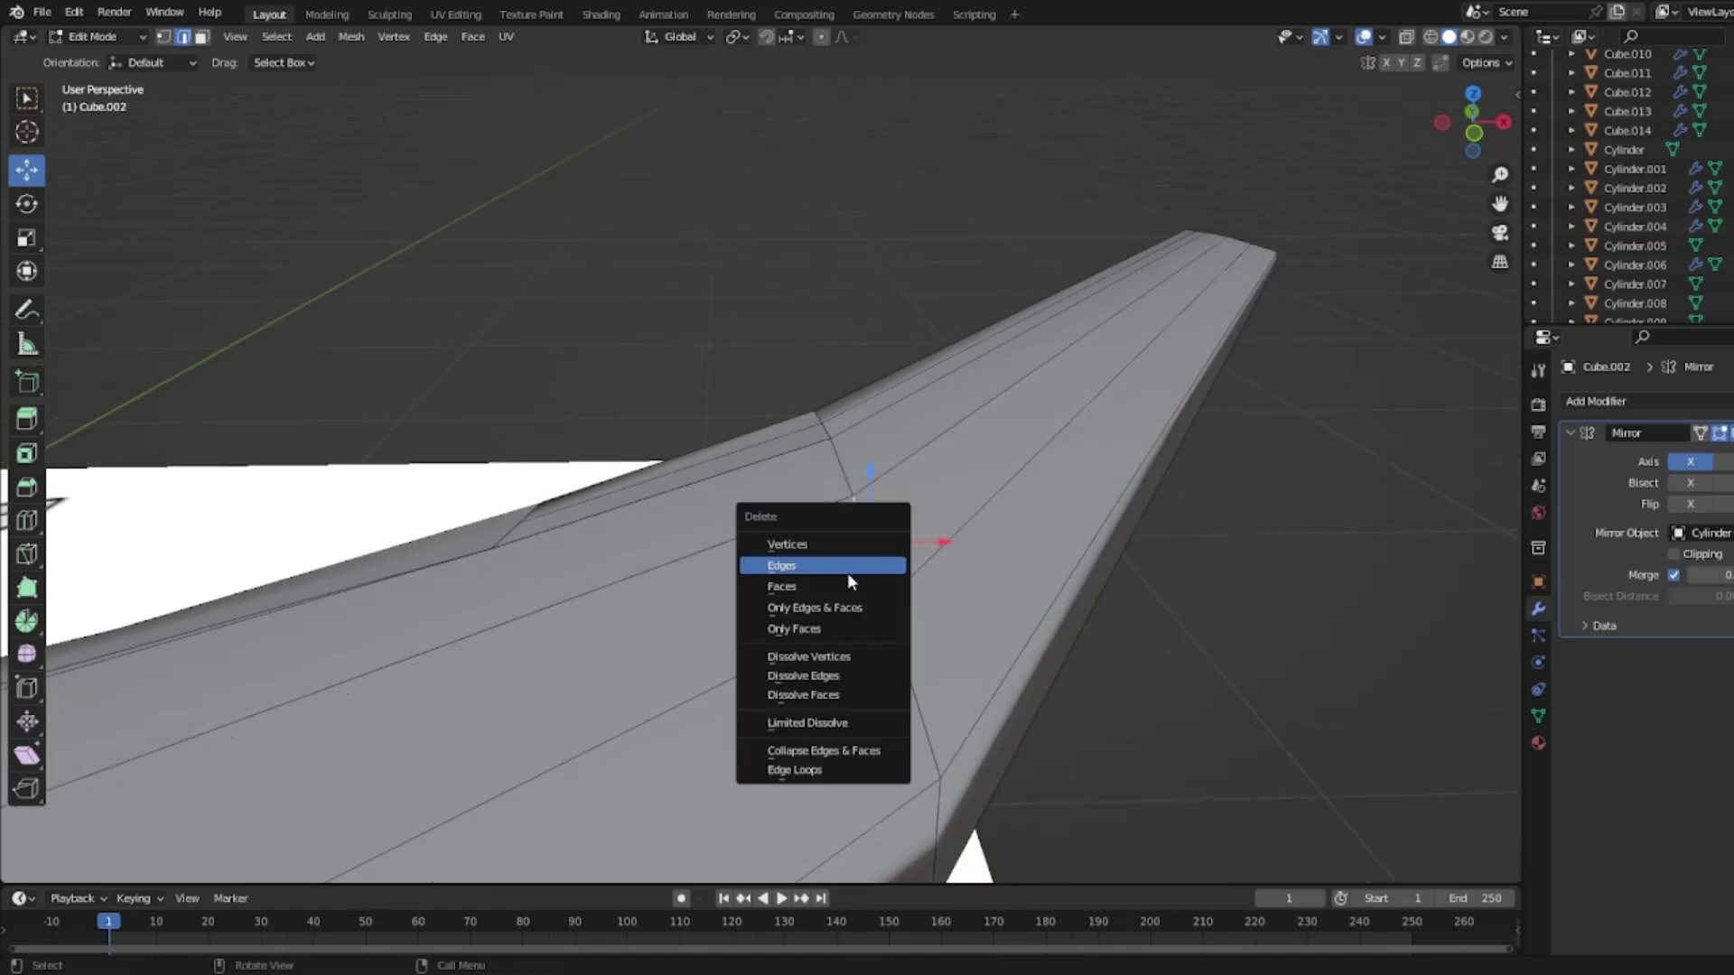
{"action": "key", "text": "z"}
{"action": "left_click", "coordinate": [1351, 571]}
{"action": "key", "text": "Tab"}
{"action": "key", "text": "alt+a"}
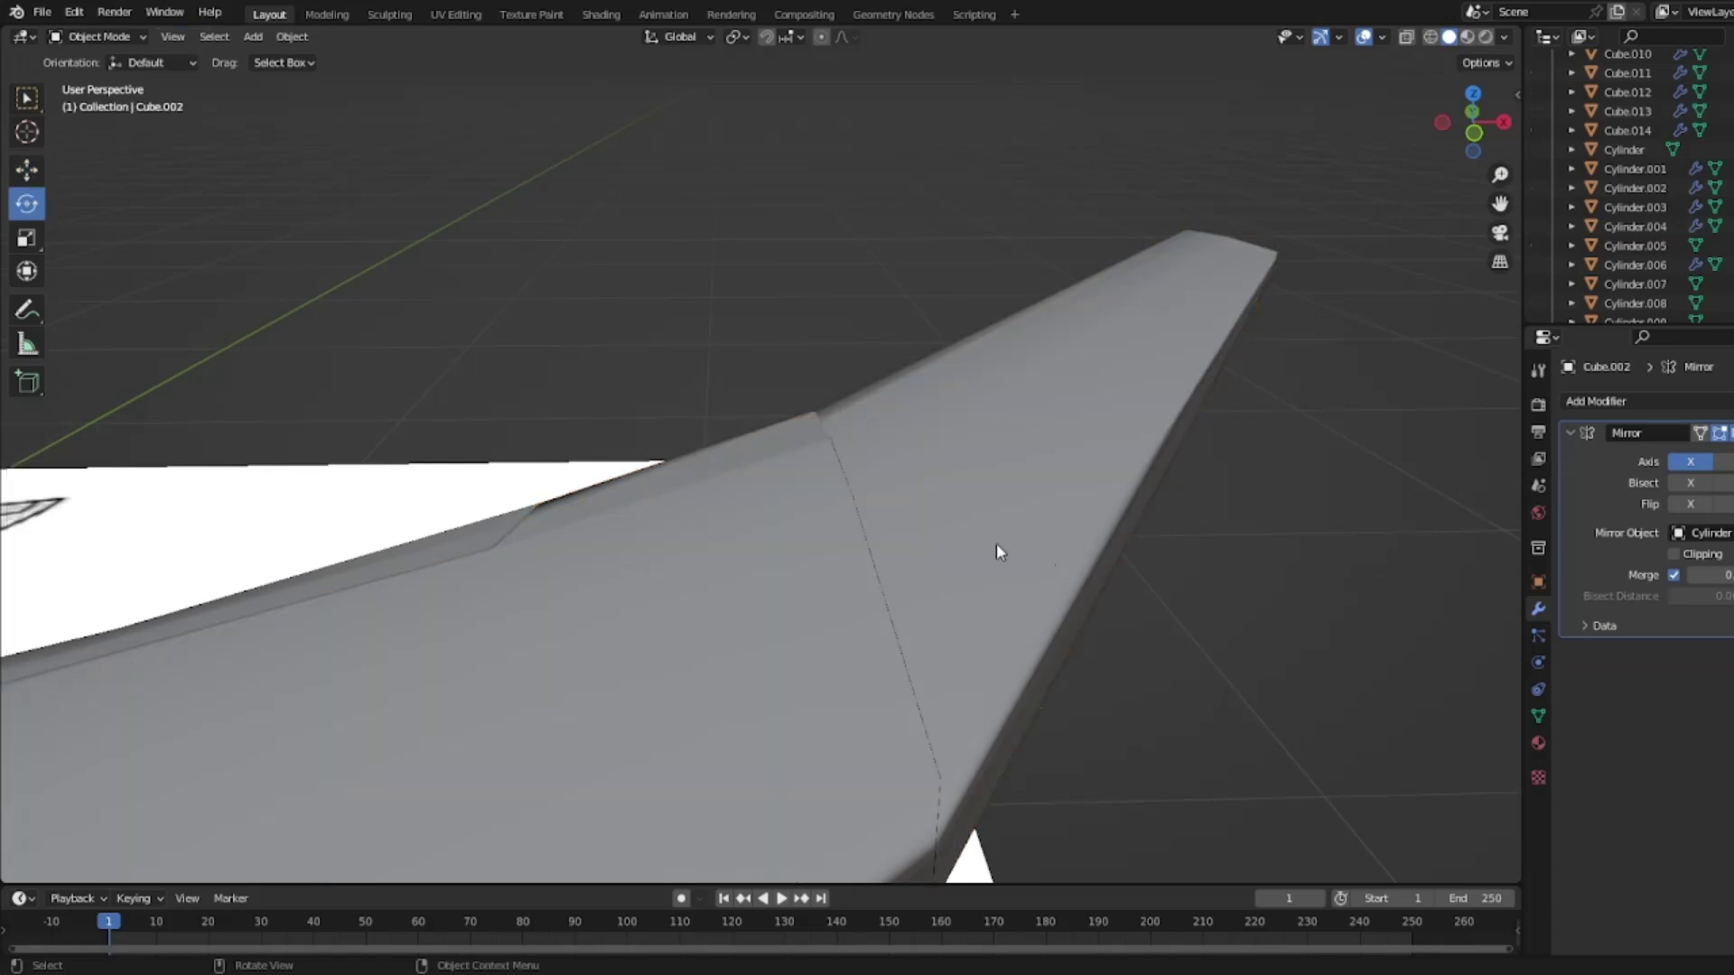
Step: Select the winglet's tip vertices in wireframe and lower the tip slightly
{"action": "key", "text": "Tab"}
{"action": "scroll", "coordinate": [993, 546], "scroll_direction": "down", "scroll_amount": 5}
{"action": "key", "text": "shift+z"}
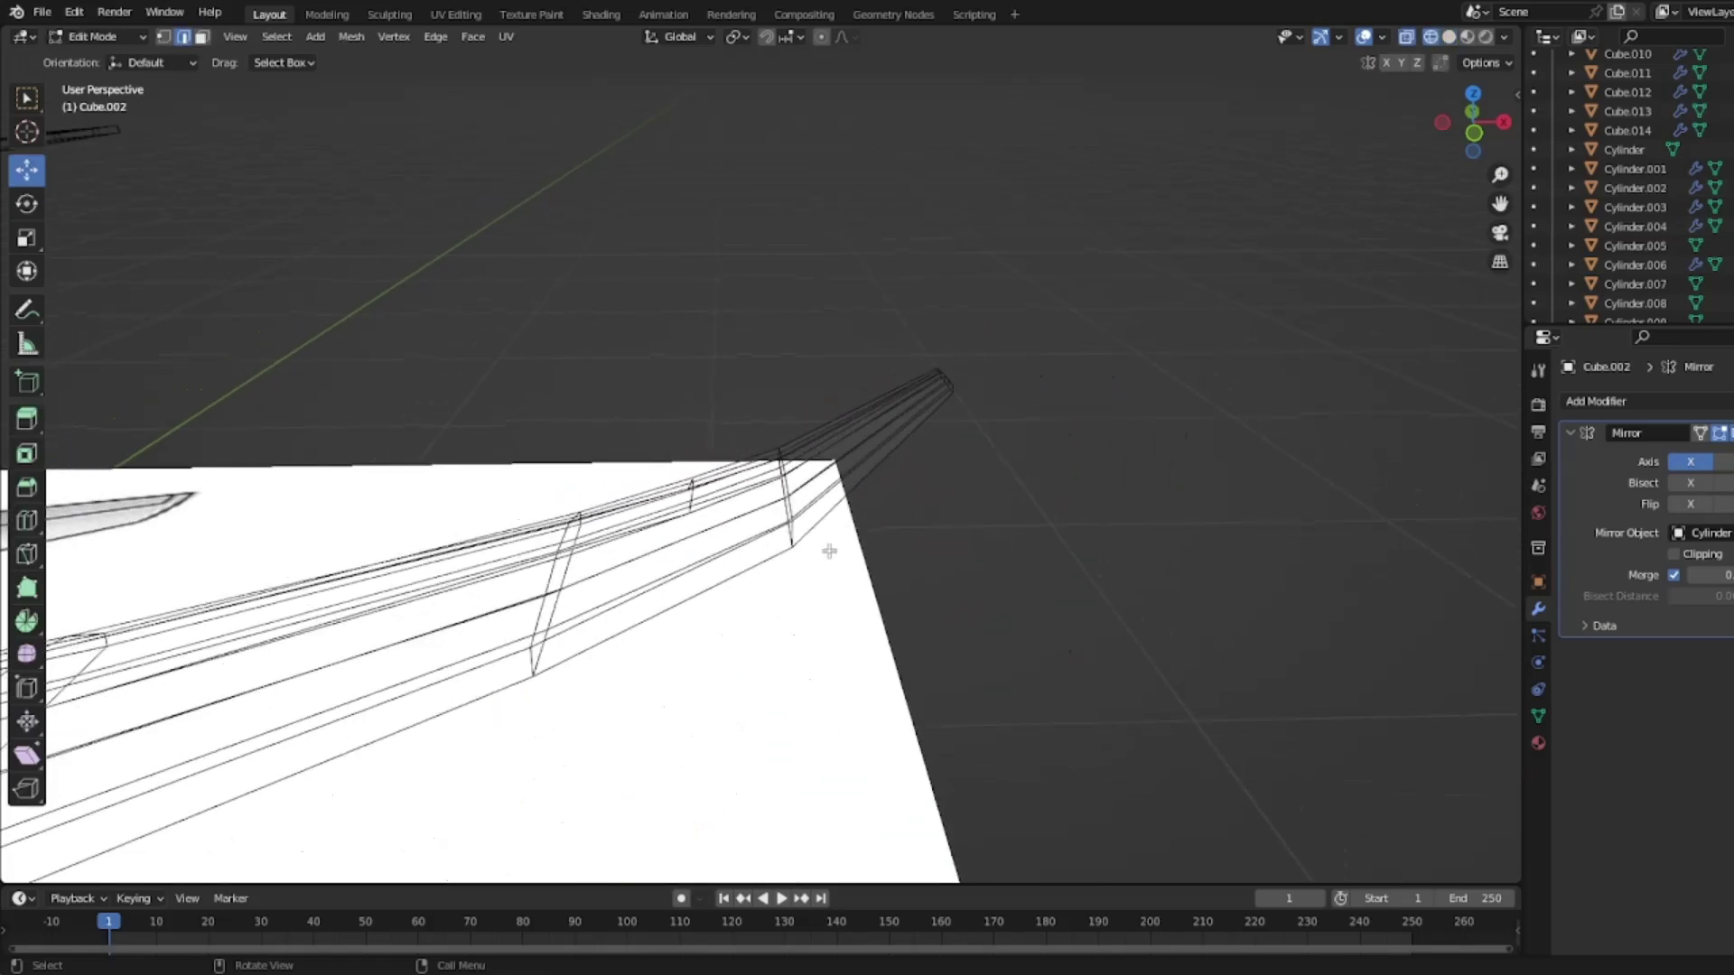
{"action": "middle_click_drag", "start_coordinate": [835, 554], "coordinate": [814, 531]}
{"action": "left_click_drag", "start_coordinate": [878, 260], "coordinate": [1159, 554]}
{"action": "left_click_drag", "start_coordinate": [975, 325], "coordinate": [974, 347]}
{"action": "key", "text": "z"}
{"action": "left_click", "coordinate": [1158, 386]}
{"action": "mouse_move", "coordinate": [1158, 386]}
{"action": "middle_mouse_down"}
{"action": "mouse_move", "coordinate": [967, 440]}
{"action": "mouse_move", "coordinate": [837, 542]}
{"action": "middle_mouse_up"}
{"action": "key", "text": "Tab"}
Step: Shift the main wing forward along the Y axis, away from its control surfaces
{"action": "left_click", "coordinate": [669, 540]}
{"action": "middle_click_drag", "start_coordinate": [505, 686], "coordinate": [591, 668]}
{"action": "scroll", "coordinate": [831, 572], "scroll_direction": "down", "scroll_amount": 4}
{"action": "middle_click_drag", "start_coordinate": [831, 572], "coordinate": [408, 195]}
{"action": "left_click", "coordinate": [27, 169]}
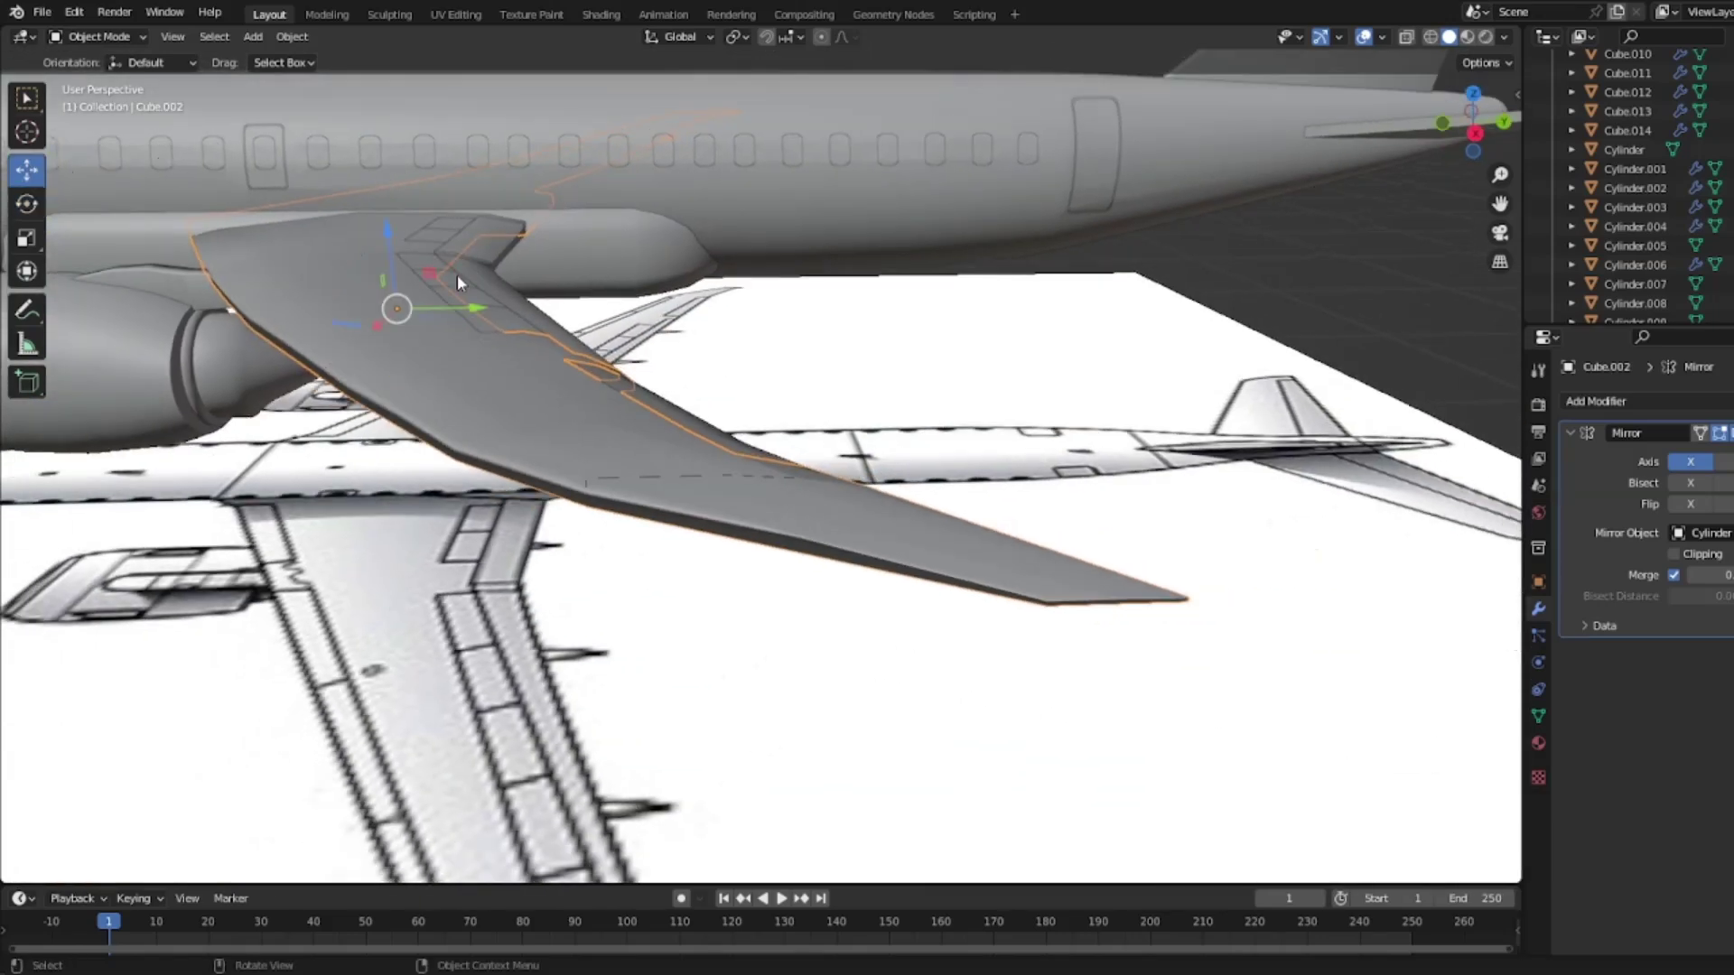
{"action": "left_click_drag", "start_coordinate": [476, 313], "coordinate": [567, 480]}
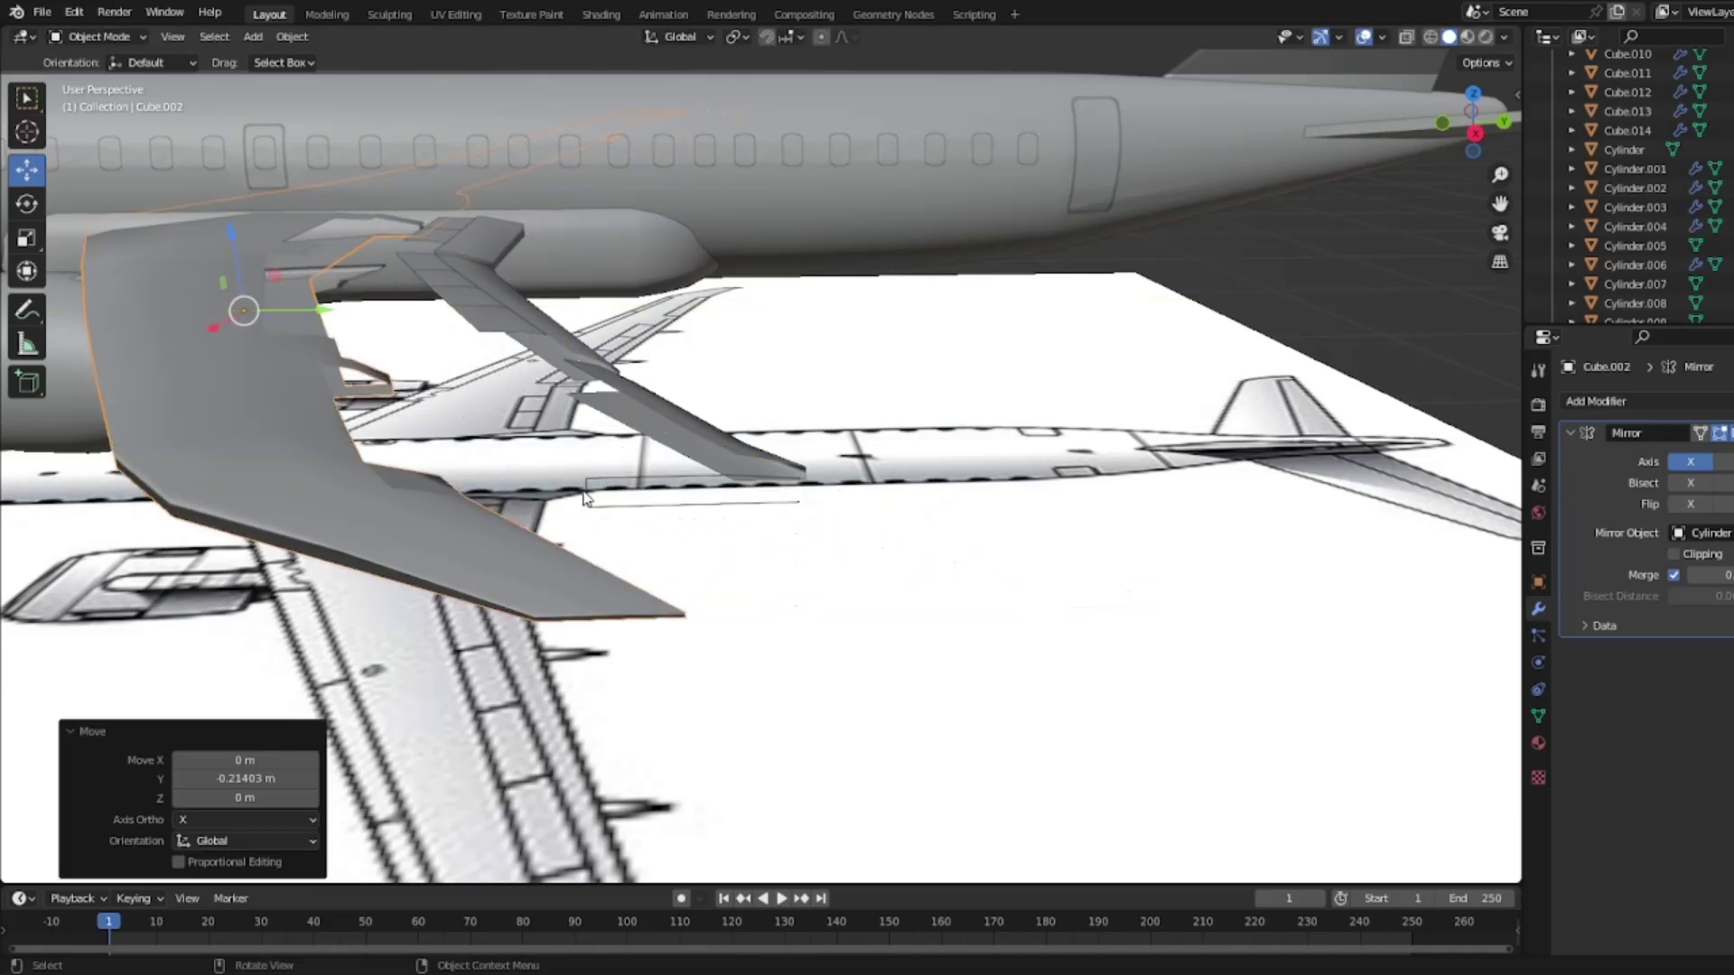
Step: Select the stray flat piece left behind at the winglet fold and delete it
{"action": "left_click", "coordinate": [586, 495]}
{"action": "middle_click_drag", "start_coordinate": [589, 499], "coordinate": [576, 479]}
{"action": "scroll", "coordinate": [571, 477], "scroll_direction": "up", "scroll_amount": 4}
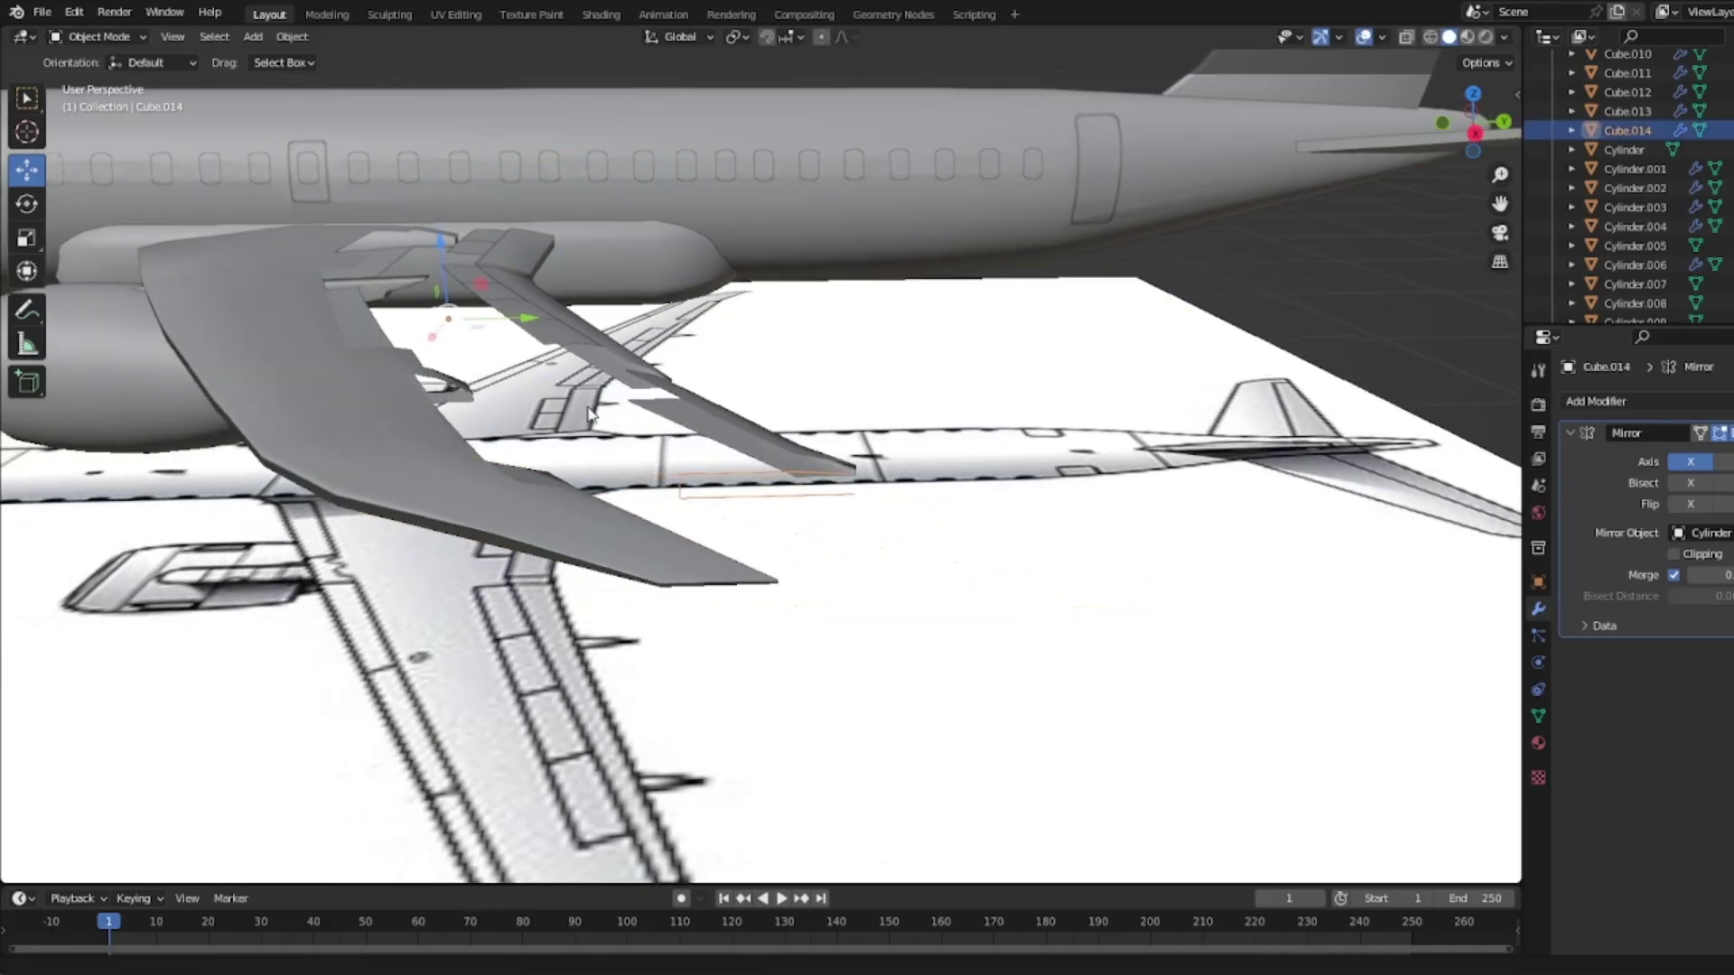
{"action": "key", "text": "Delete"}
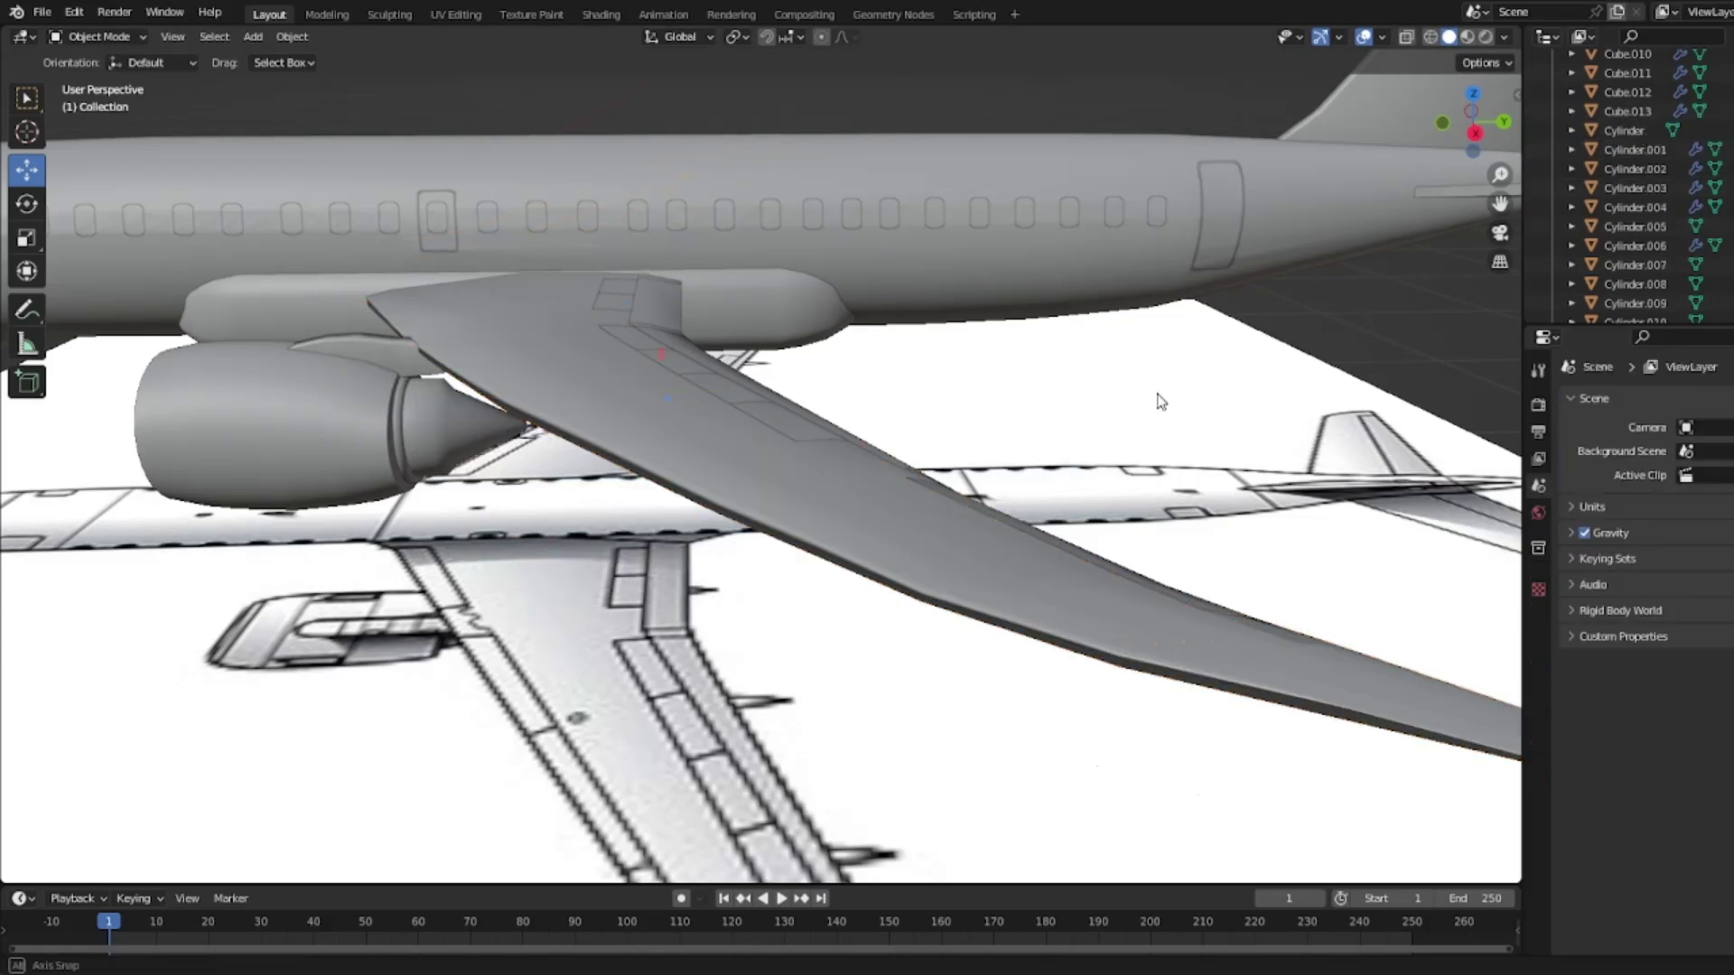
Step: Check the main wing's mesh around the winglet fold and delete the leftover Cube.014 object
{"action": "middle_click_drag", "start_coordinate": [1157, 395], "coordinate": [1216, 453]}
{"action": "left_click", "coordinate": [1131, 463]}
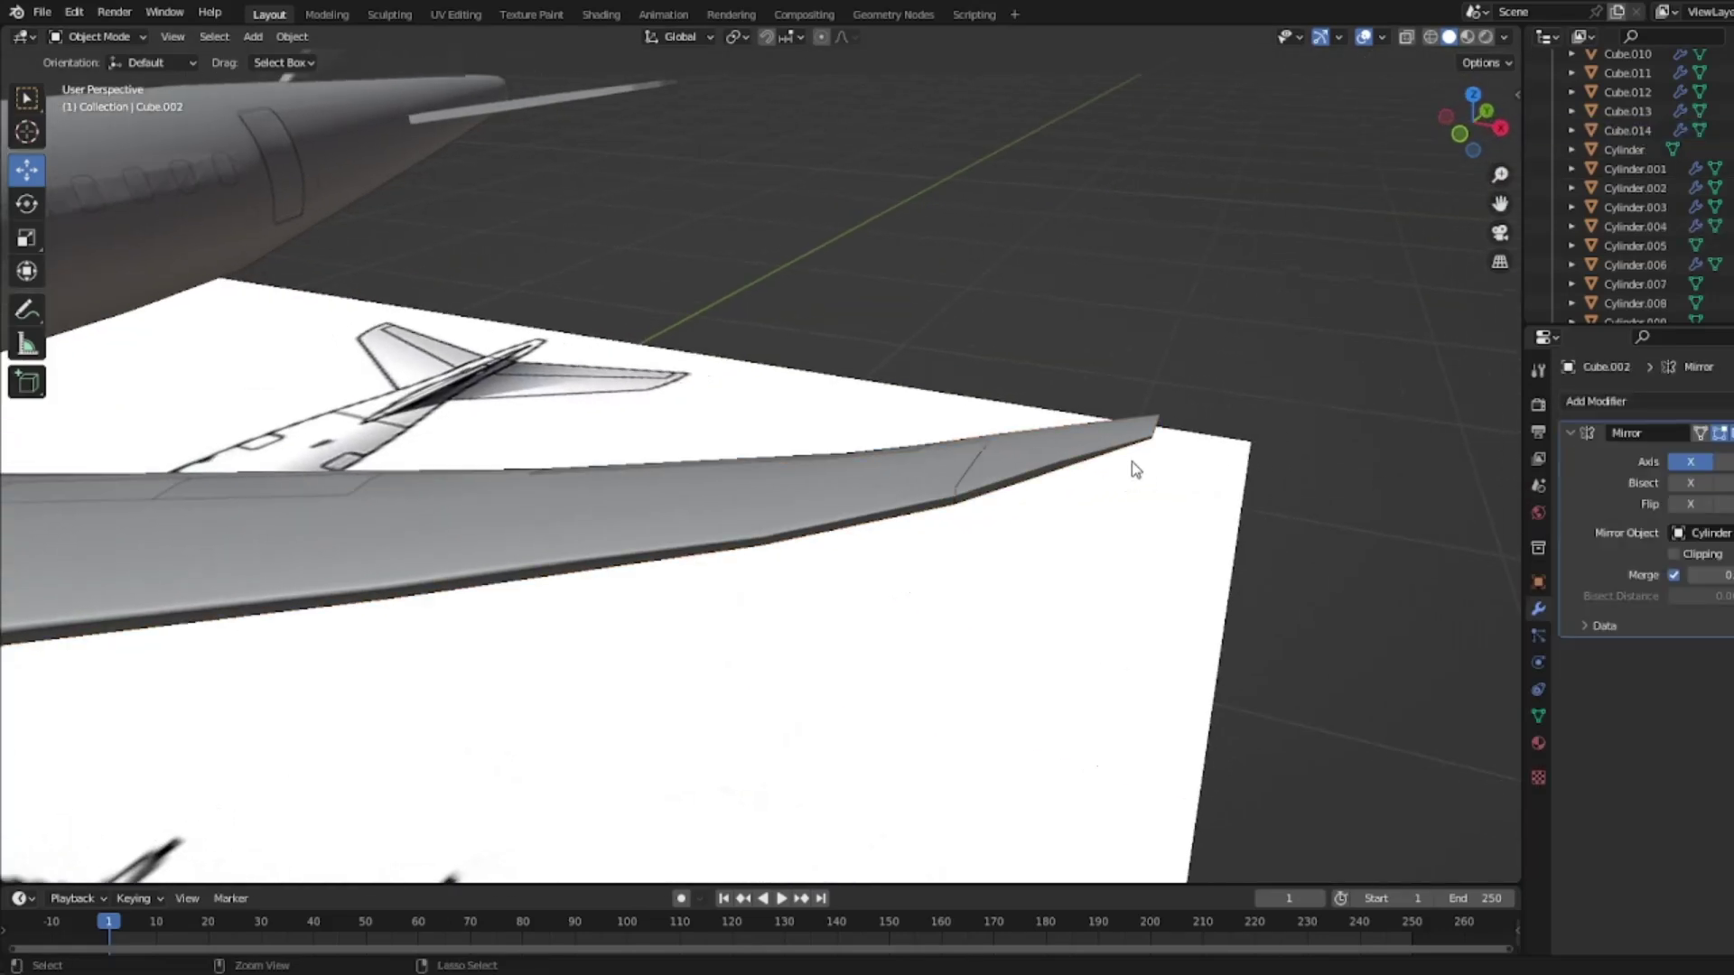
{"action": "key", "text": "Tab"}
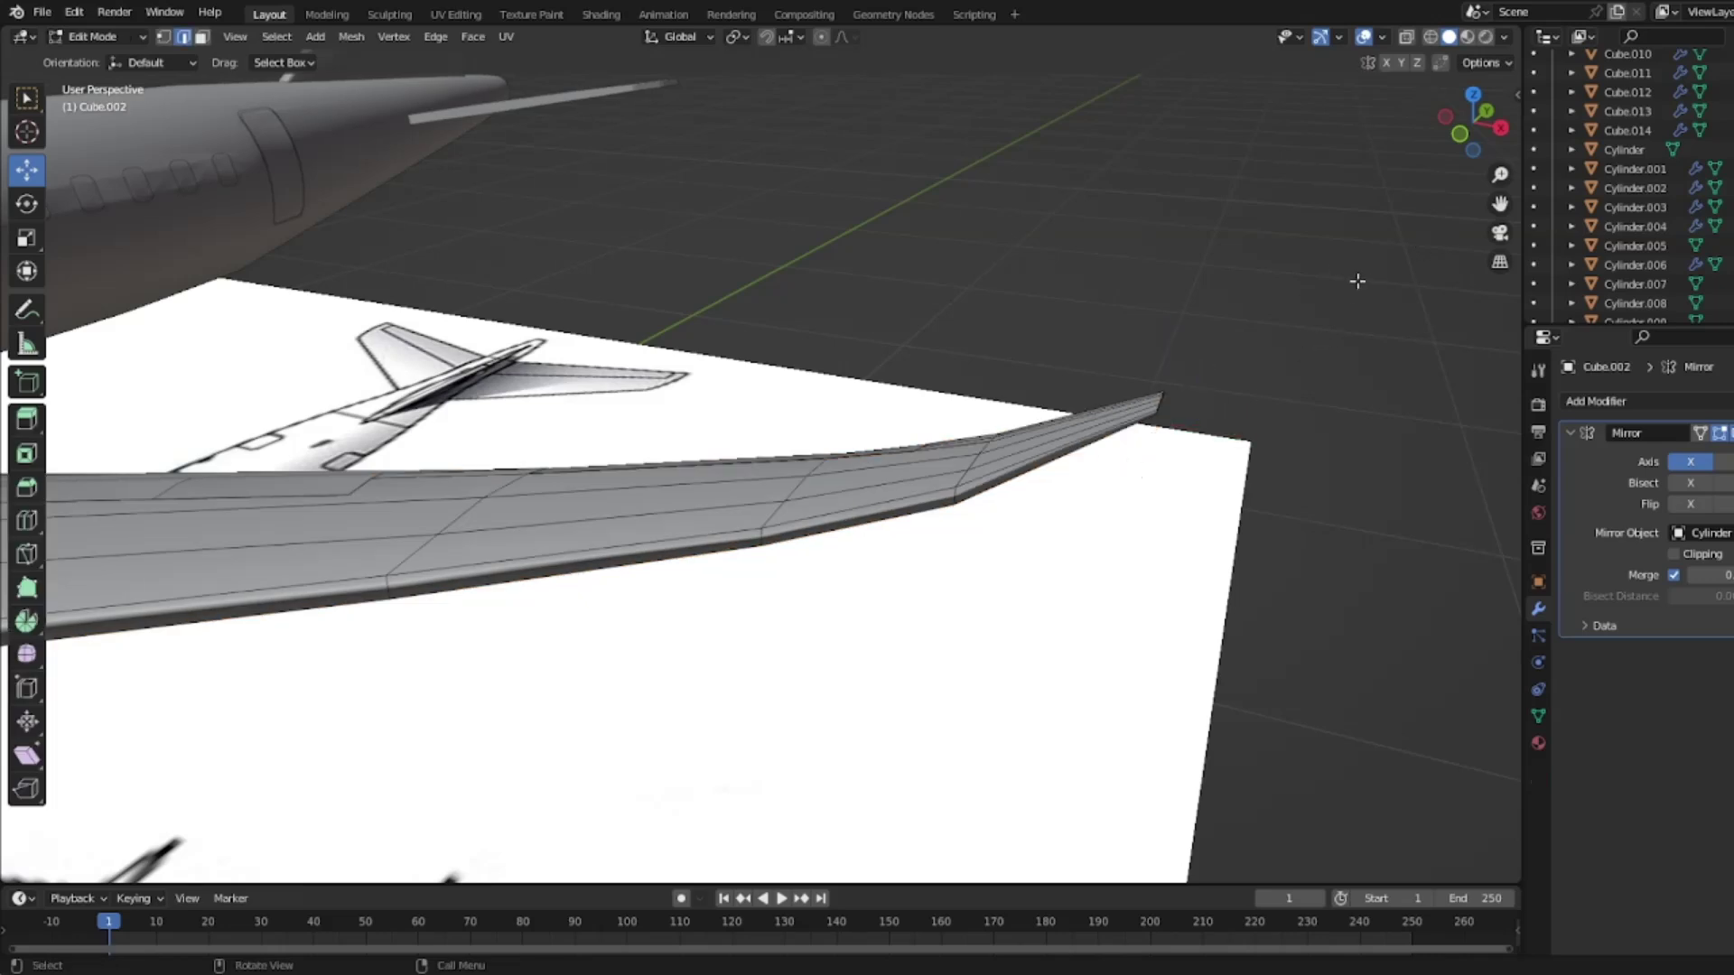
{"action": "key", "text": "Tab"}
{"action": "left_click", "coordinate": [1616, 132]}
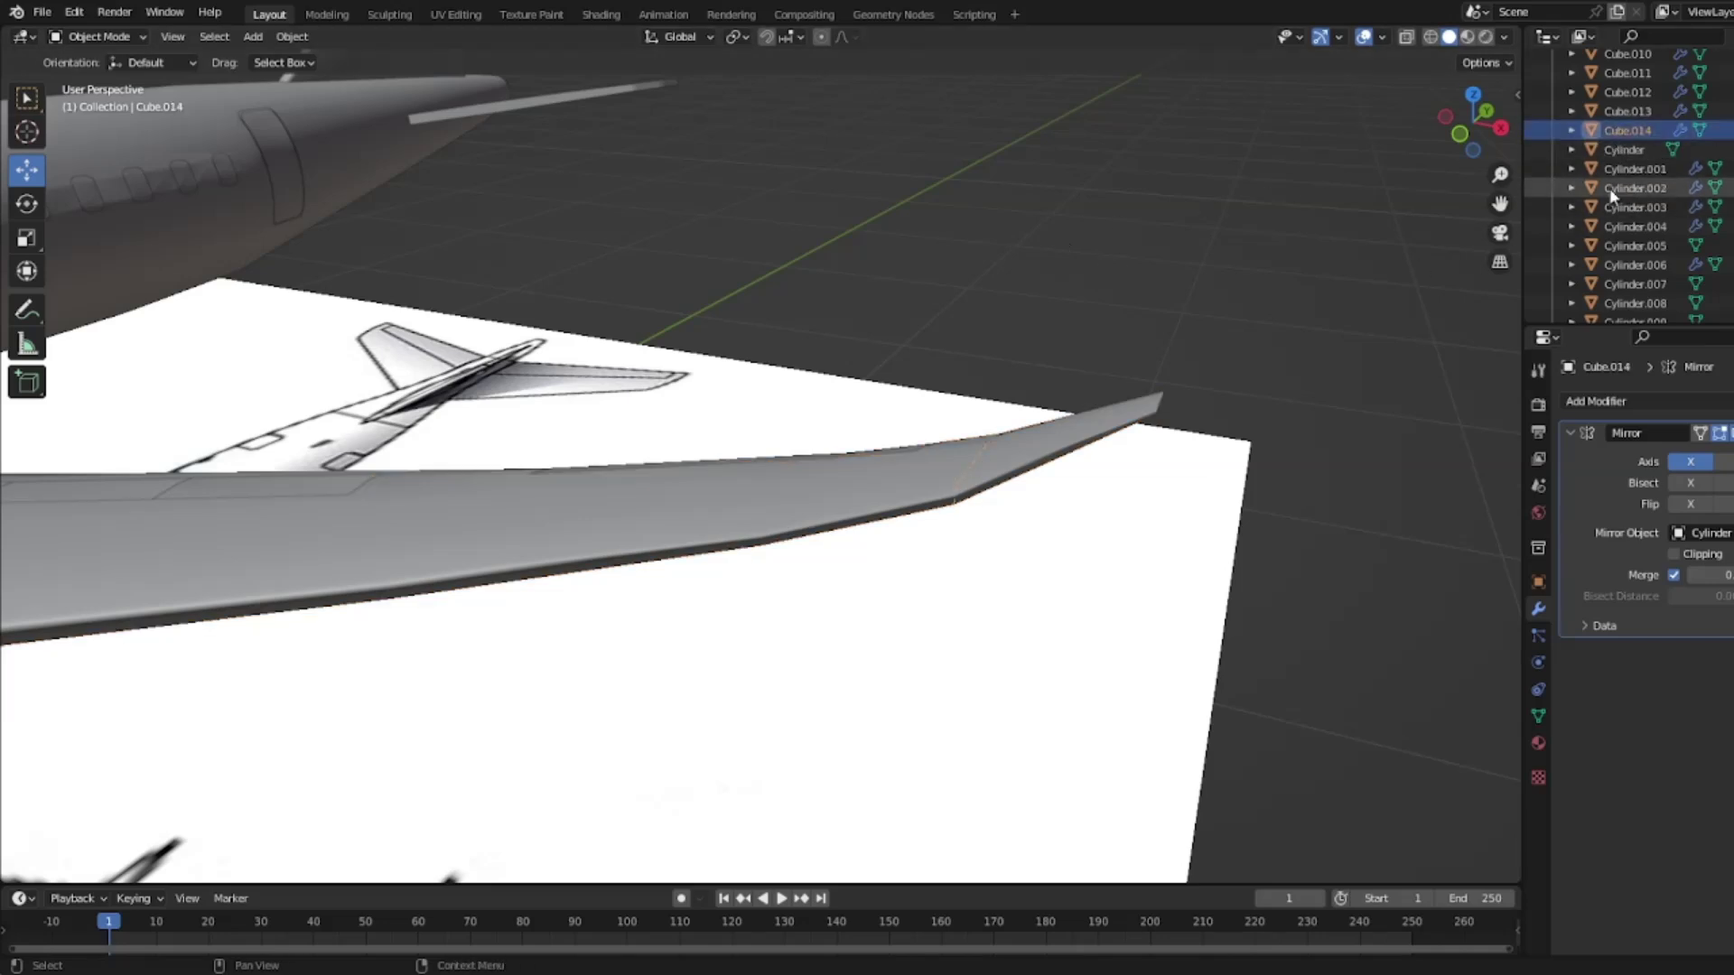
{"action": "key", "text": "Delete"}
Step: Open the main wing for editing in top-view wireframe, framed on the leading edge between the fuselage and the engine
{"action": "middle_click_drag", "start_coordinate": [923, 273], "coordinate": [1330, 145], "text": "shift"}
{"action": "left_click", "coordinate": [1471, 104]}
{"action": "scroll", "coordinate": [782, 465], "scroll_direction": "down", "scroll_amount": 3}
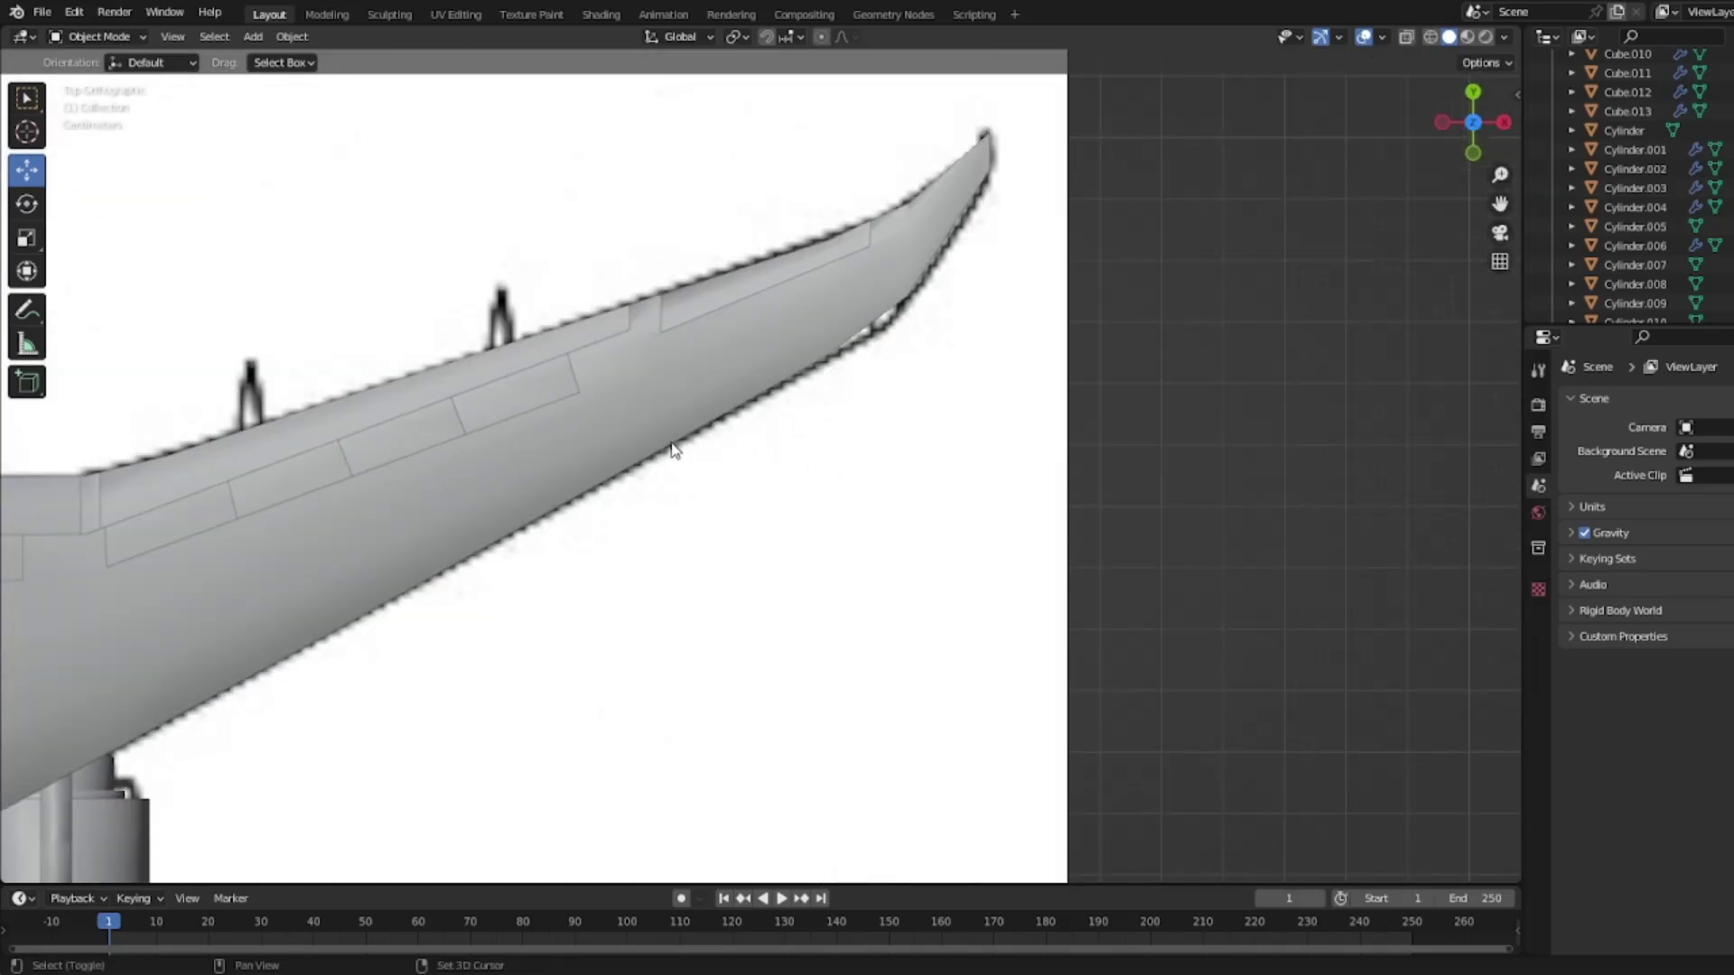
{"action": "scroll", "coordinate": [681, 449], "scroll_direction": "up", "scroll_amount": 2}
{"action": "left_click", "coordinate": [943, 398]}
{"action": "key", "text": "Tab"}
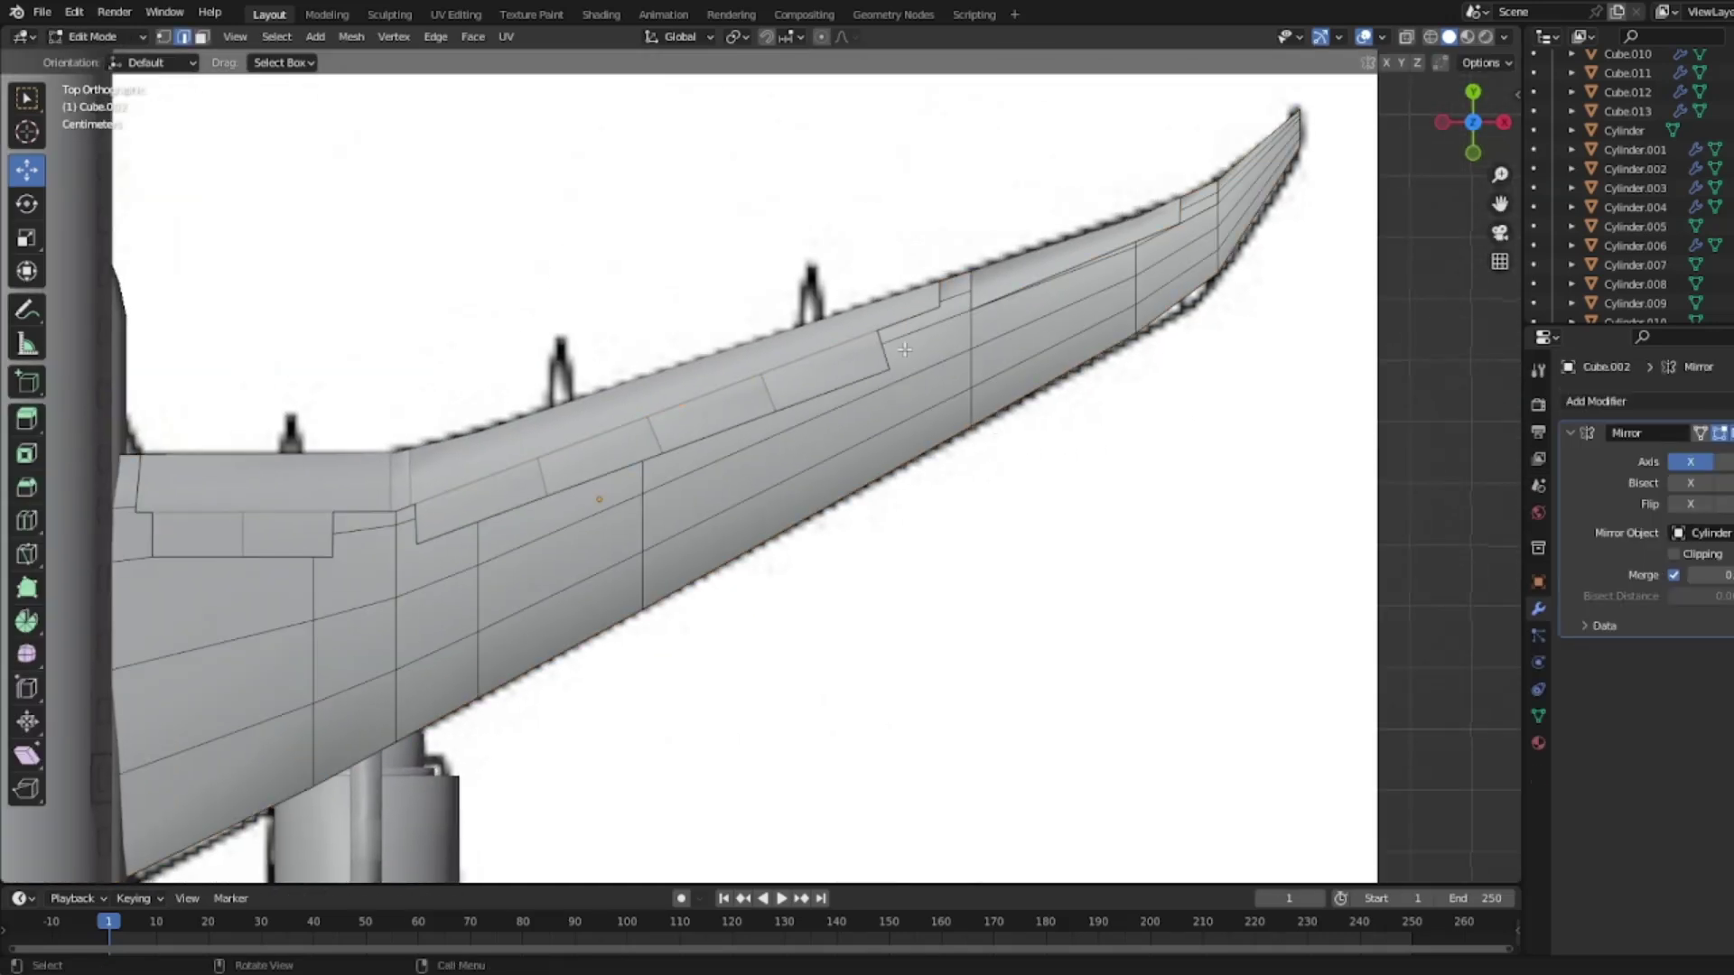
{"action": "key", "text": "z"}
{"action": "left_click", "coordinate": [948, 344]}
{"action": "mouse_move", "coordinate": [610, 606]}
{"action": "middle_mouse_down", "text": "shift"}
{"action": "mouse_move", "coordinate": [910, 512]}
{"action": "mouse_move", "coordinate": [1246, 126]}
{"action": "middle_mouse_up", "text": "shift"}
{"action": "scroll", "coordinate": [910, 512], "scroll_direction": "up", "scroll_amount": 1}
{"action": "scroll", "coordinate": [909, 512], "scroll_direction": "up", "scroll_amount": 2}
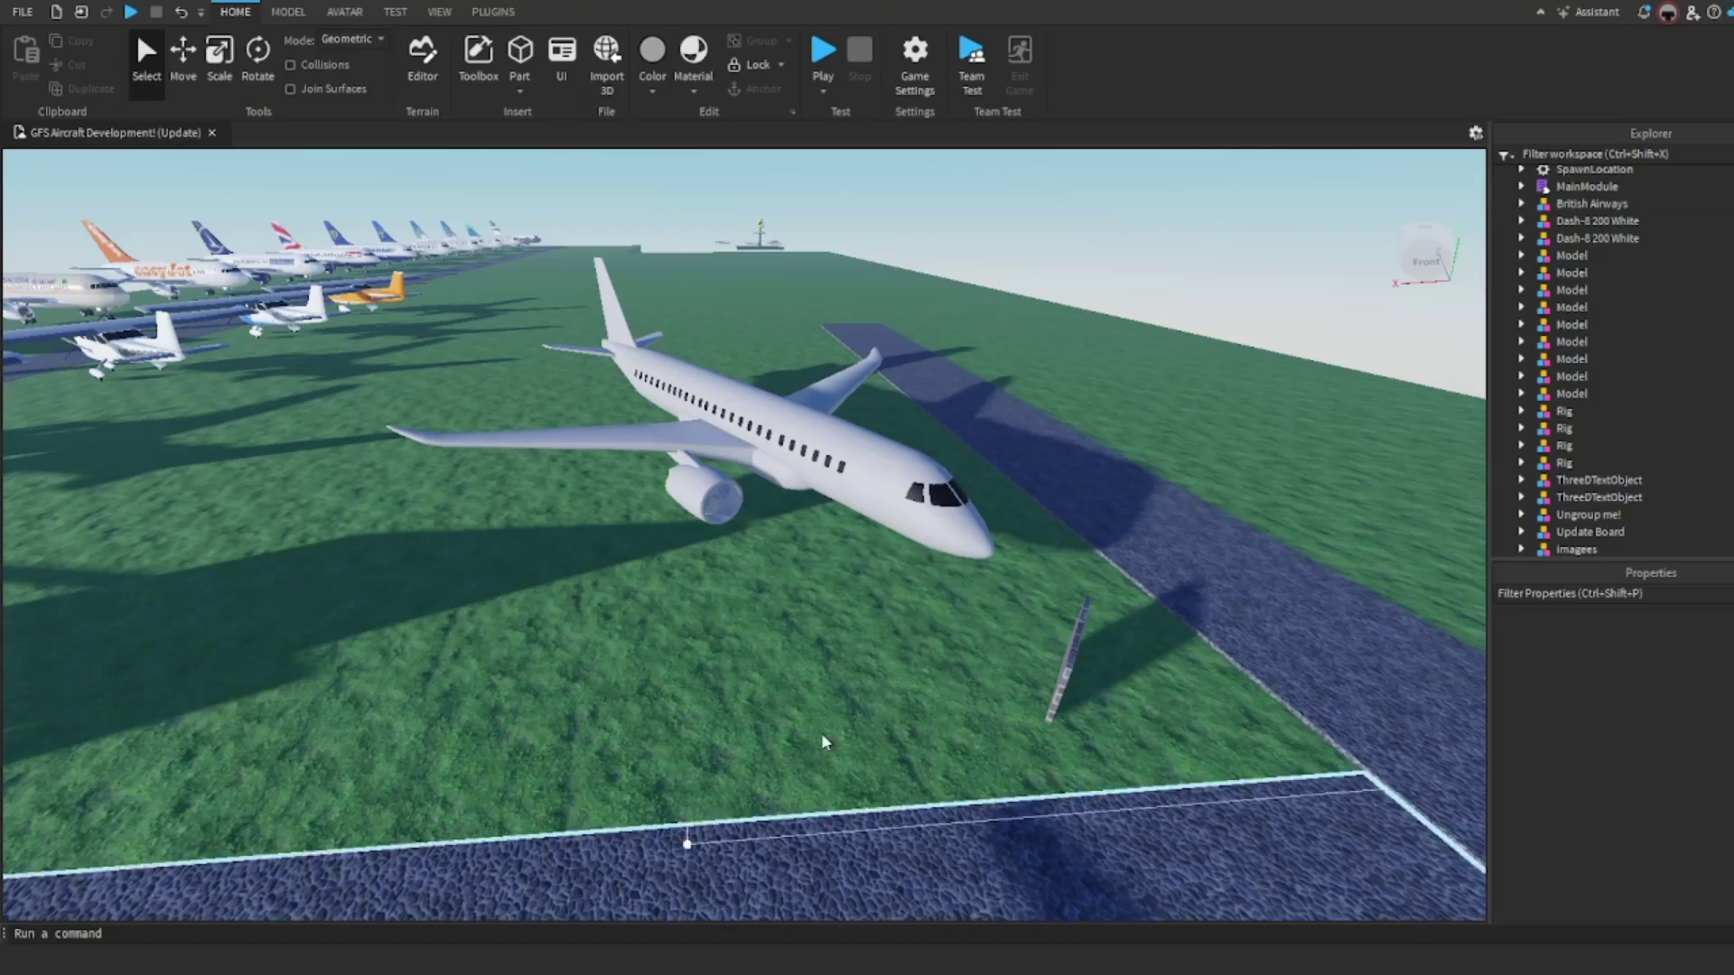
Step: Switch to Roblox Studio and examine the leading-edge slats on a finished airliner's wing
{"action": "right_click_drag", "start_coordinate": [964, 617], "coordinate": [963, 618]}
{"action": "key", "text": "w"}
{"action": "scroll", "coordinate": [964, 617], "scroll_direction": "down", "scroll_amount": 1}
{"action": "key", "text": "w"}
{"action": "key", "text": "s"}
{"action": "right_click_drag", "start_coordinate": [434, 623], "coordinate": [433, 623]}
{"action": "key", "text": "s"}
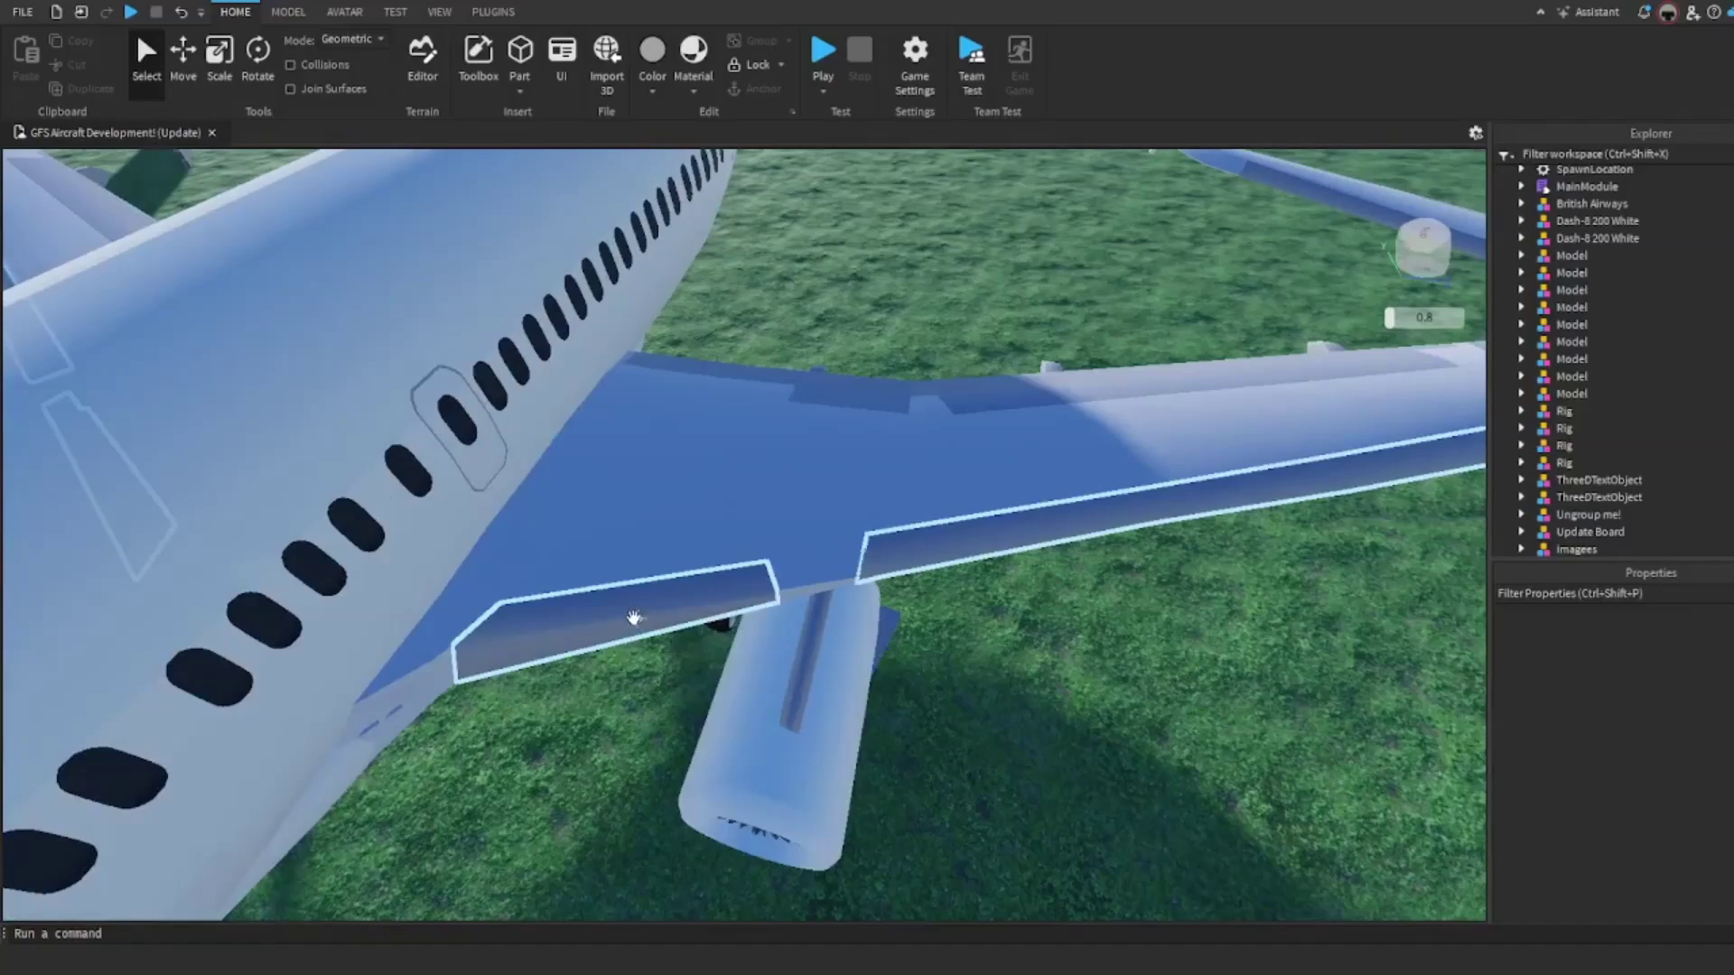
Step: Select the leading-edge slat mesh of the White A318 model and move it sideways out of the wing
{"action": "left_click", "coordinate": [603, 631], "text": "alt"}
{"action": "key", "text": "s"}
{"action": "right_click_drag", "start_coordinate": [667, 595], "coordinate": [667, 596]}
{"action": "key", "text": "s"}
{"action": "key", "text": "s"}
{"action": "left_click", "coordinate": [177, 65]}
{"action": "key", "text": "s"}
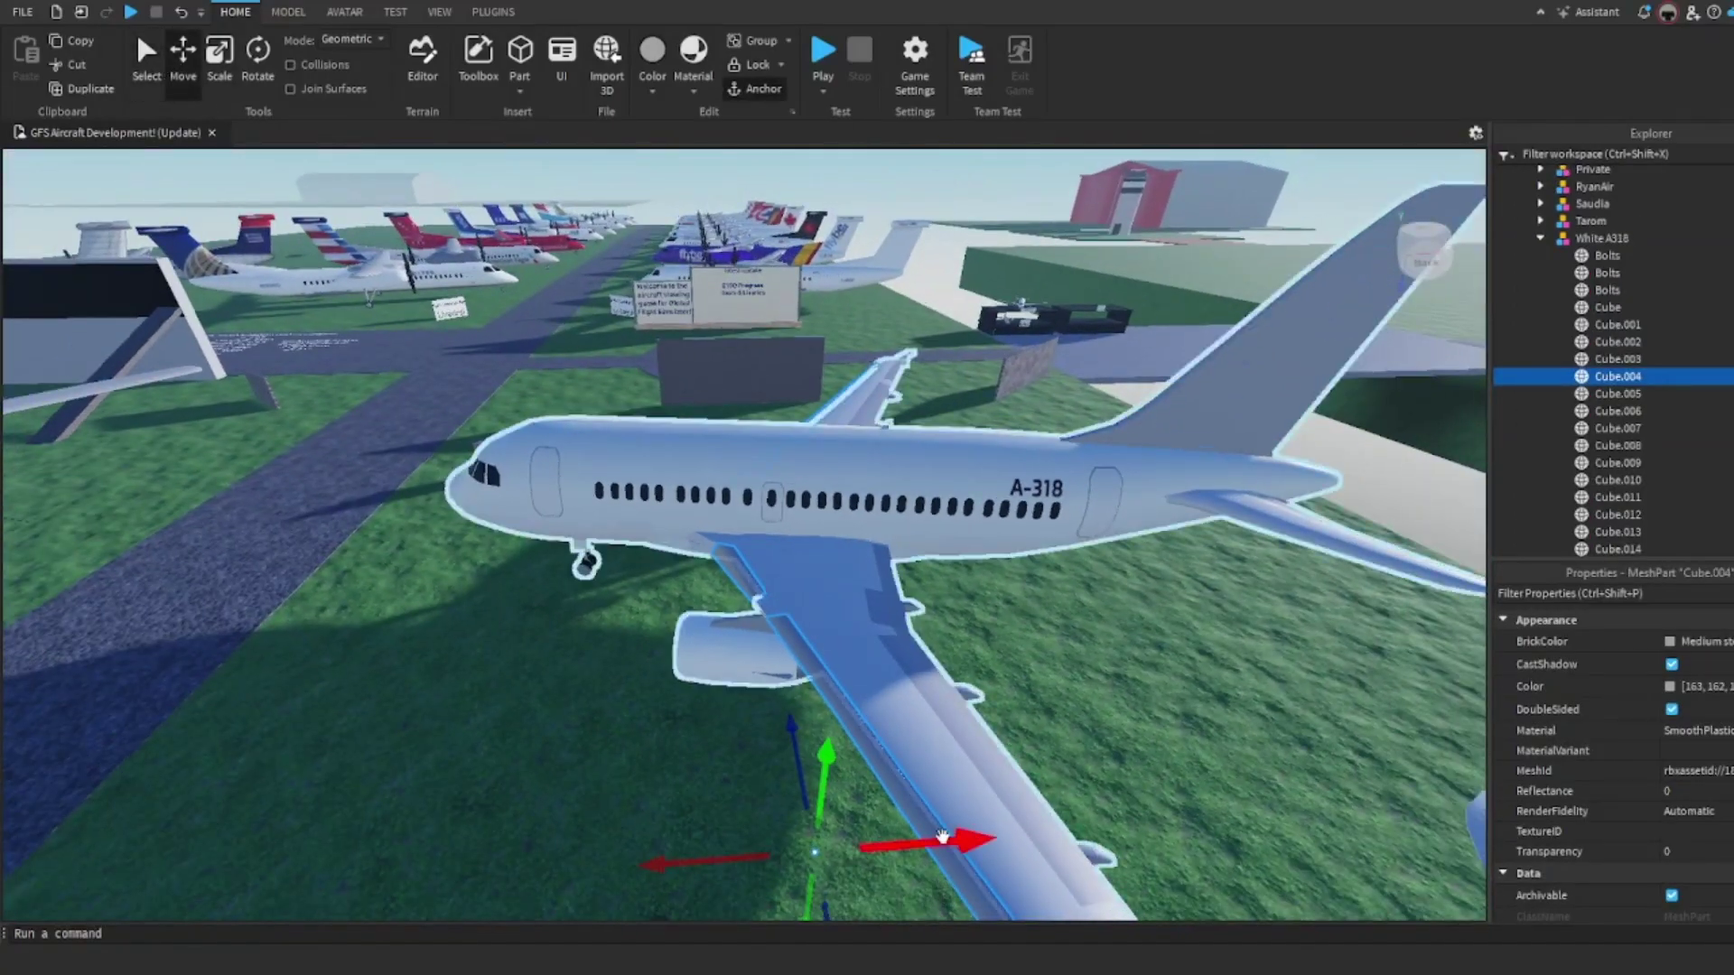
{"action": "left_click_drag", "start_coordinate": [941, 837], "coordinate": [704, 828]}
Step: Examine the displaced slat and the exposed wing edge up close, and undo the slat's move
{"action": "left_click", "coordinate": [792, 778]}
{"action": "key", "text": "w"}
{"action": "right_click_drag", "start_coordinate": [792, 778], "coordinate": [862, 756]}
{"action": "key", "text": "w"}
{"action": "key", "text": "w"}
{"action": "key", "text": "ctrl+z"}
{"action": "left_click", "coordinate": [1003, 702]}
{"action": "key", "text": "s"}
{"action": "right_click_drag", "start_coordinate": [1002, 702], "coordinate": [999, 696]}
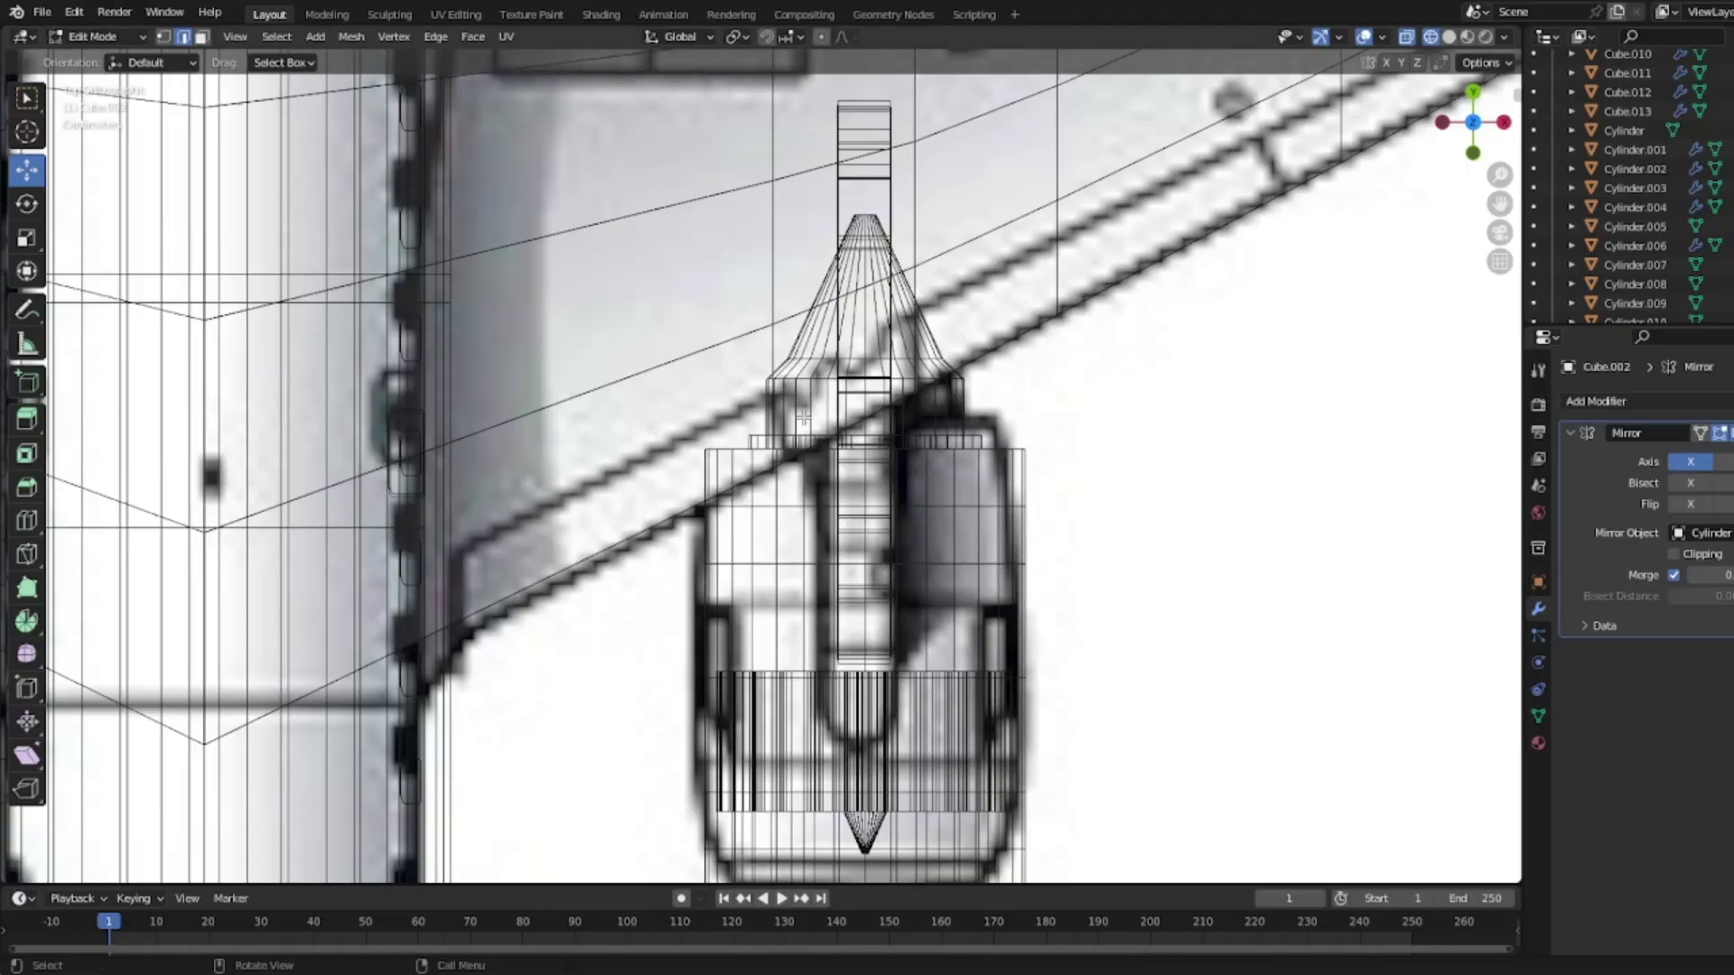
Step: Back in Blender, knife-cut the inboard slat outline through the wing's leading edge, from beside the fuselage to the engine
{"action": "left_click", "coordinate": [28, 556]}
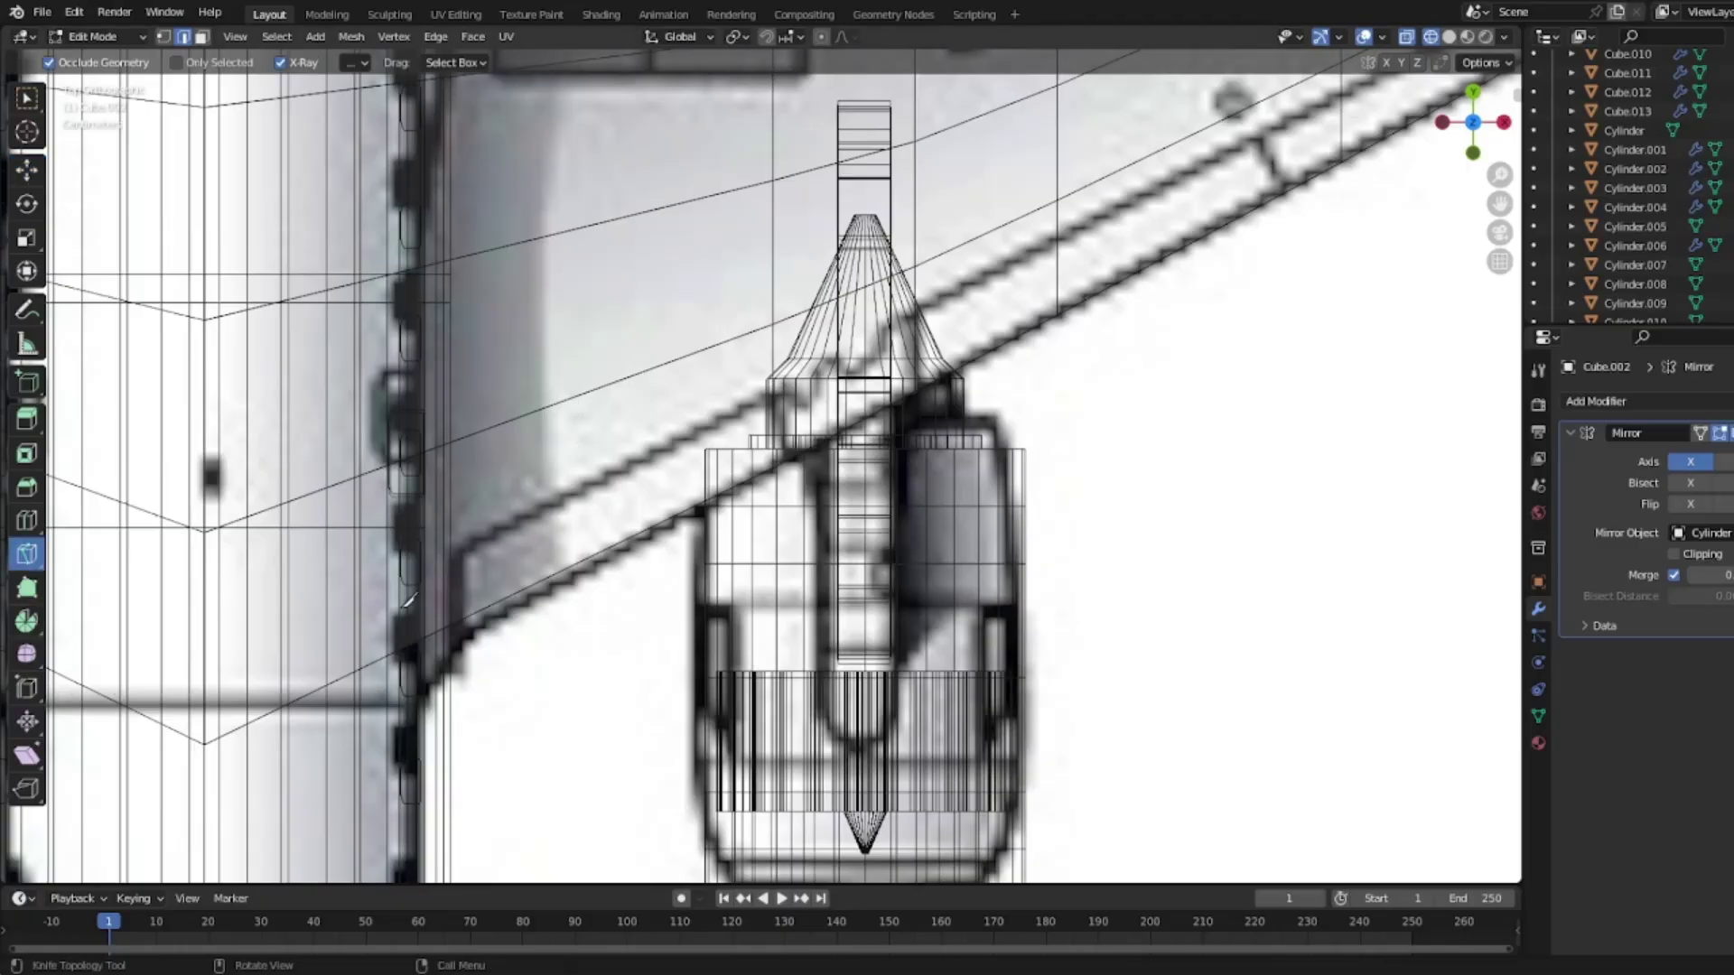
{"action": "left_click", "coordinate": [462, 648]}
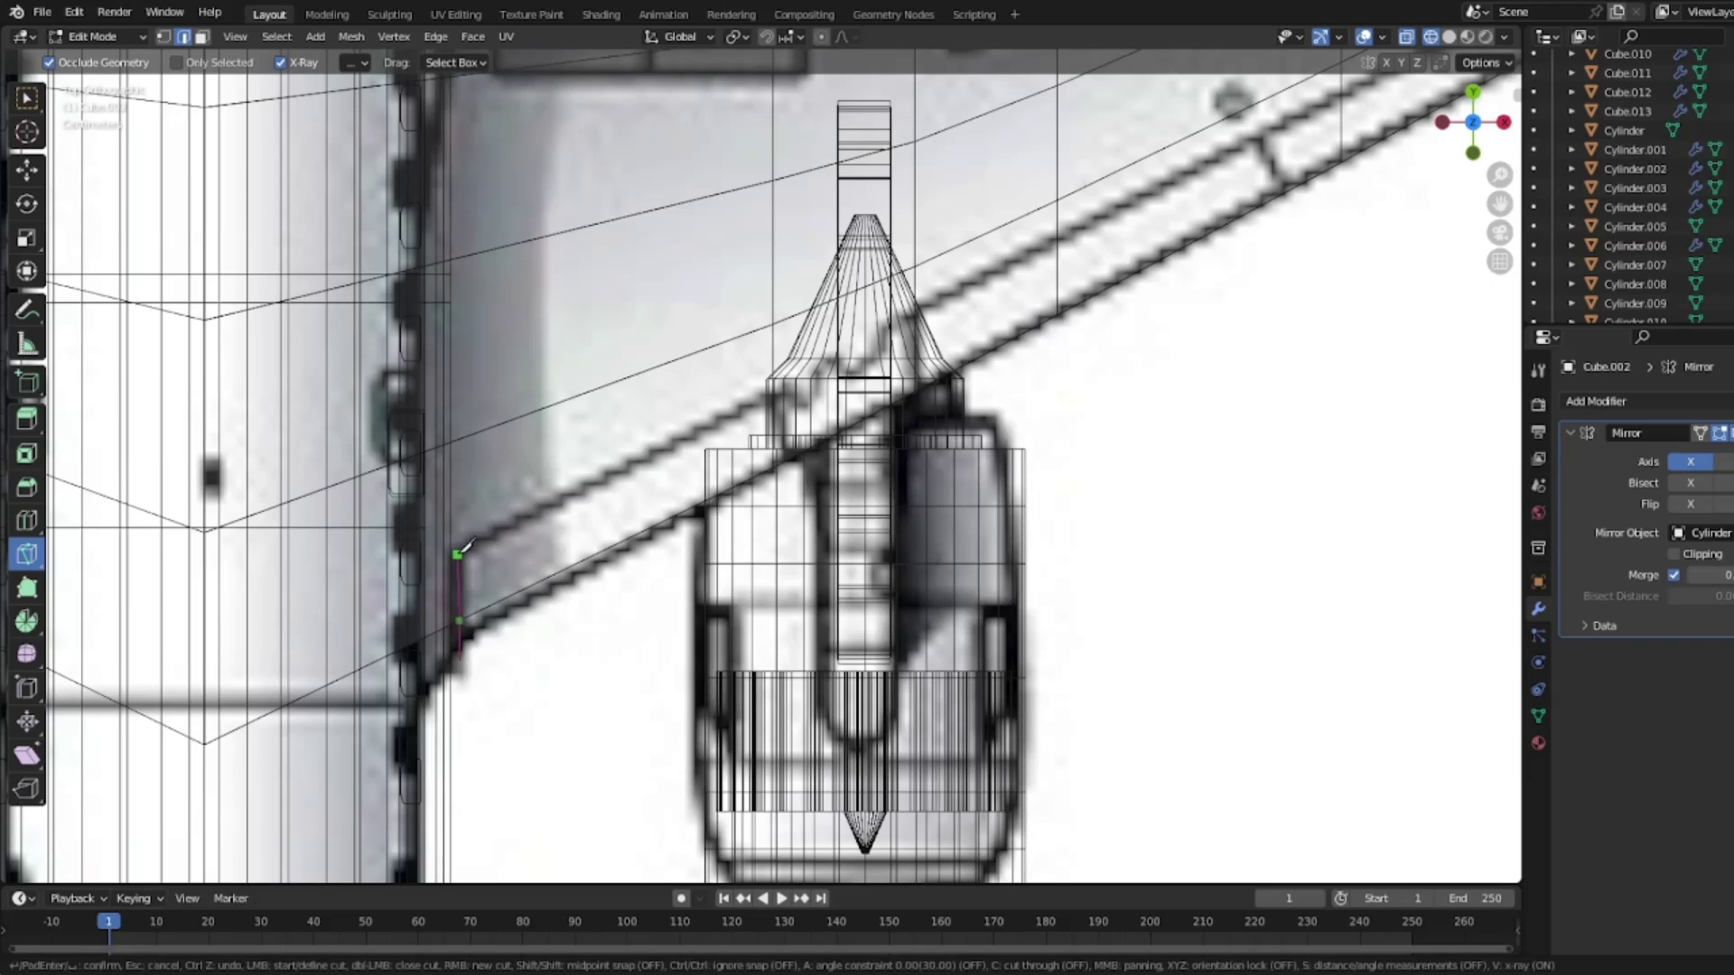
{"action": "key", "text": "c"}
{"action": "left_click", "coordinate": [458, 550]}
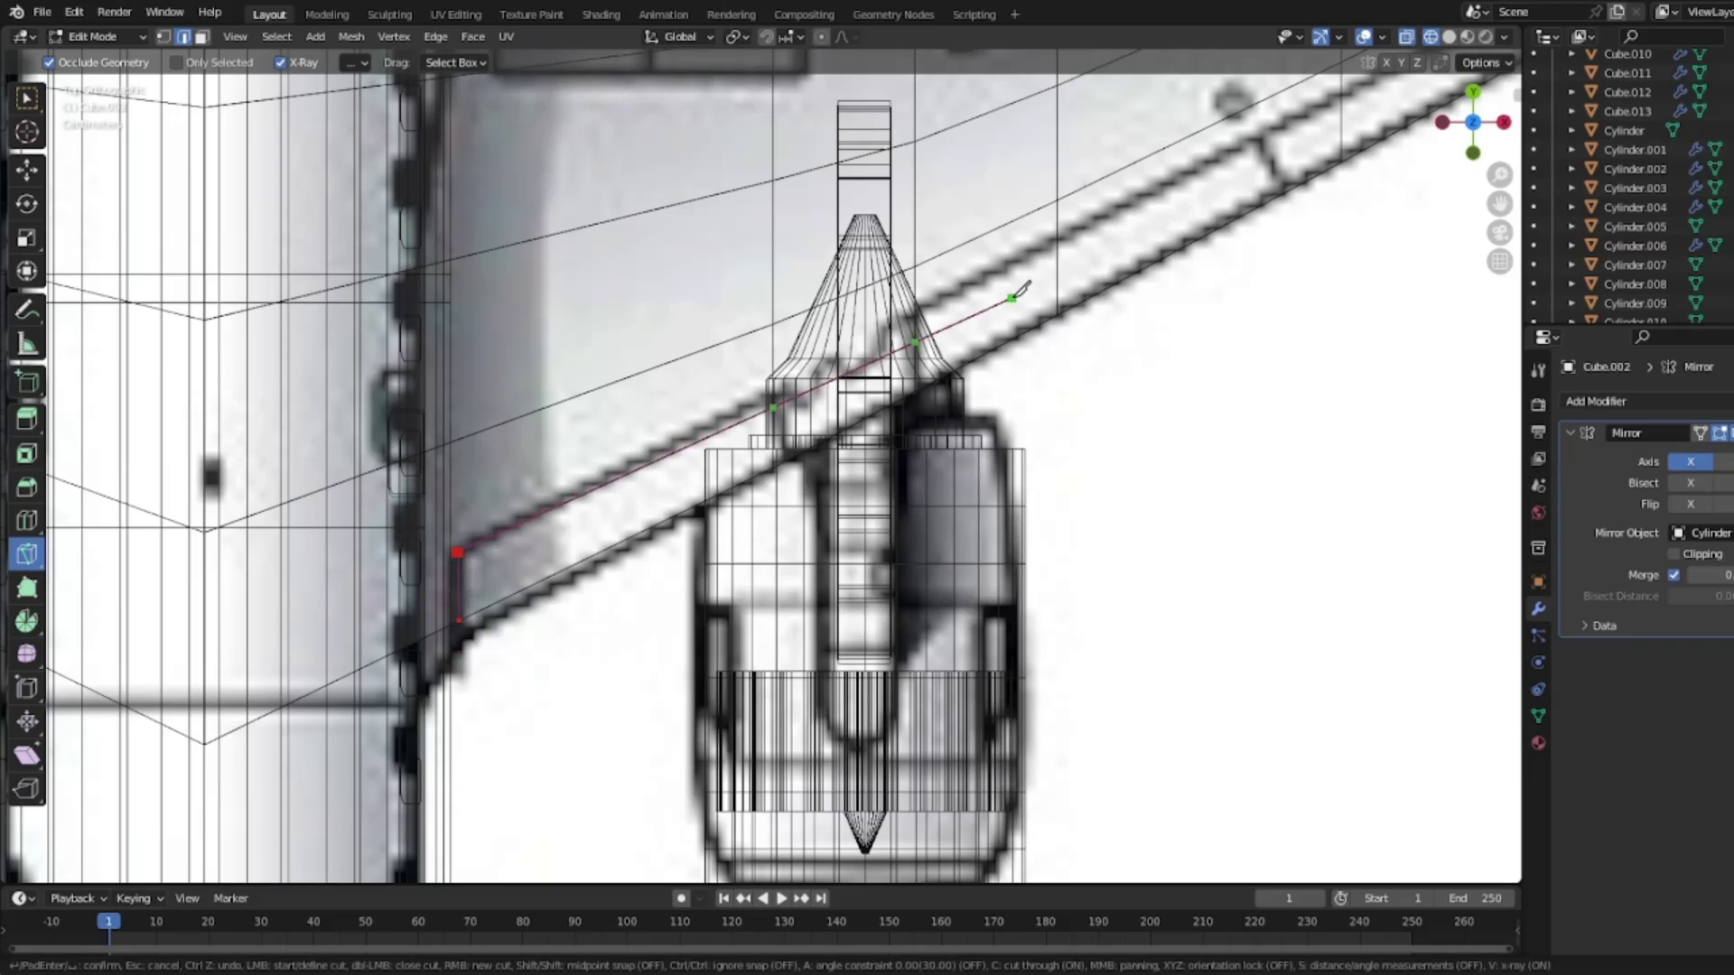
{"action": "scroll", "coordinate": [858, 354], "scroll_direction": "up", "scroll_amount": 6}
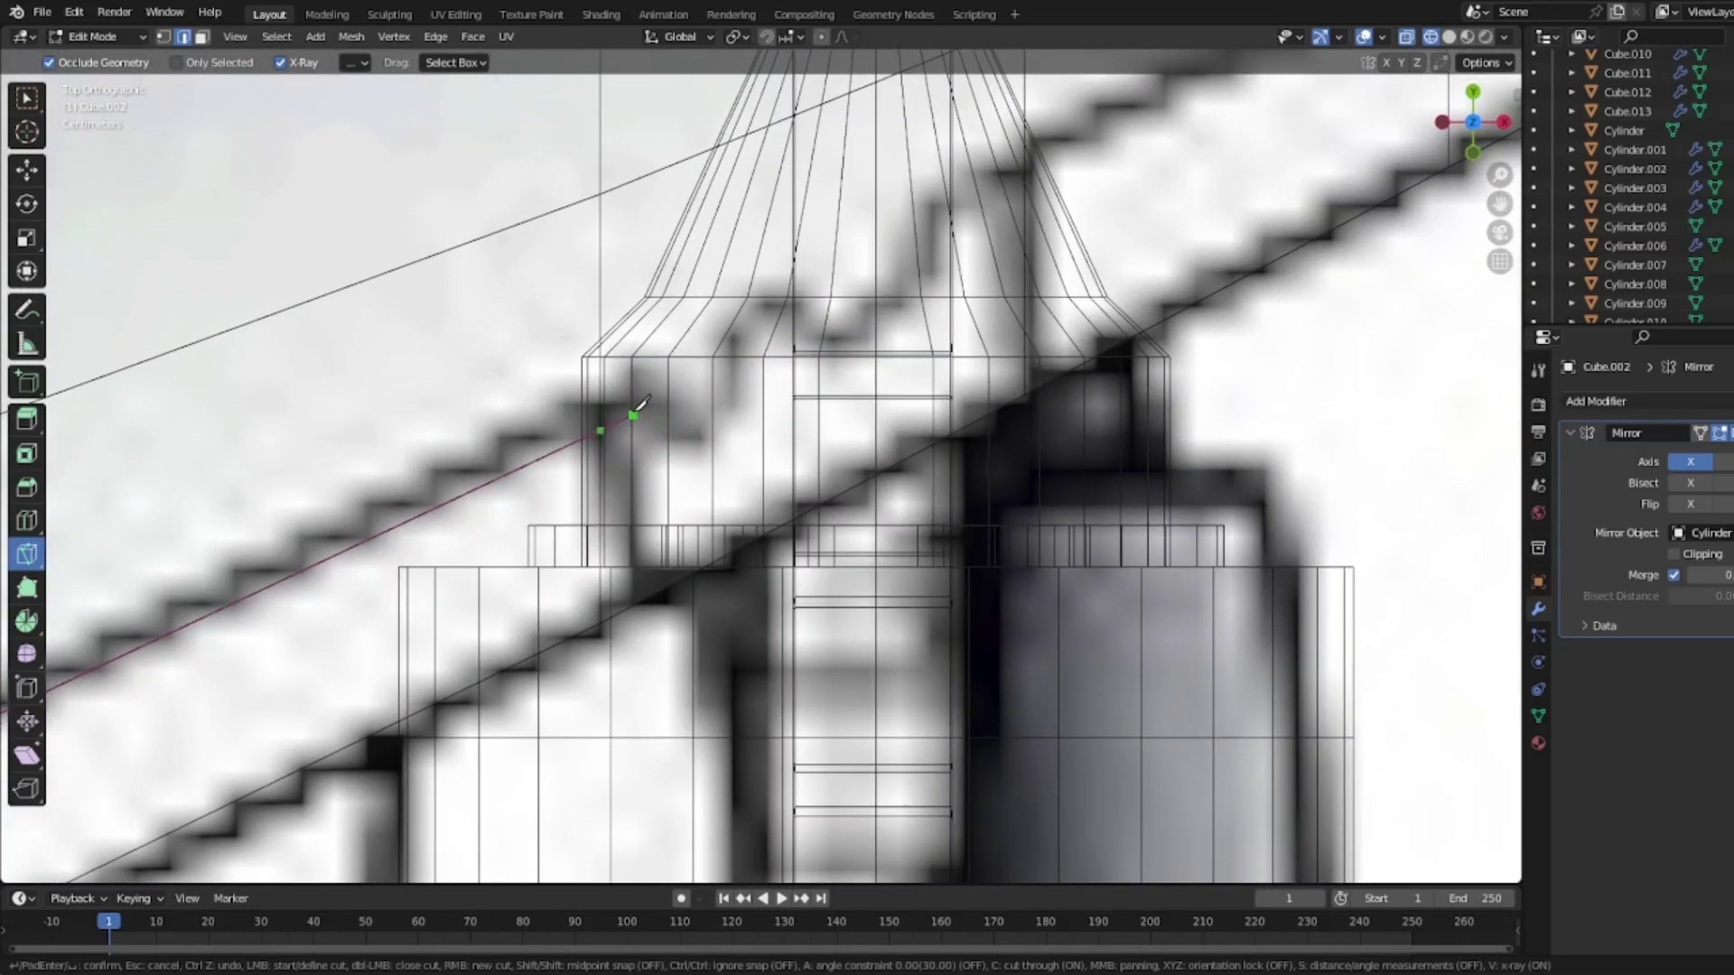
{"action": "left_click", "coordinate": [629, 395]}
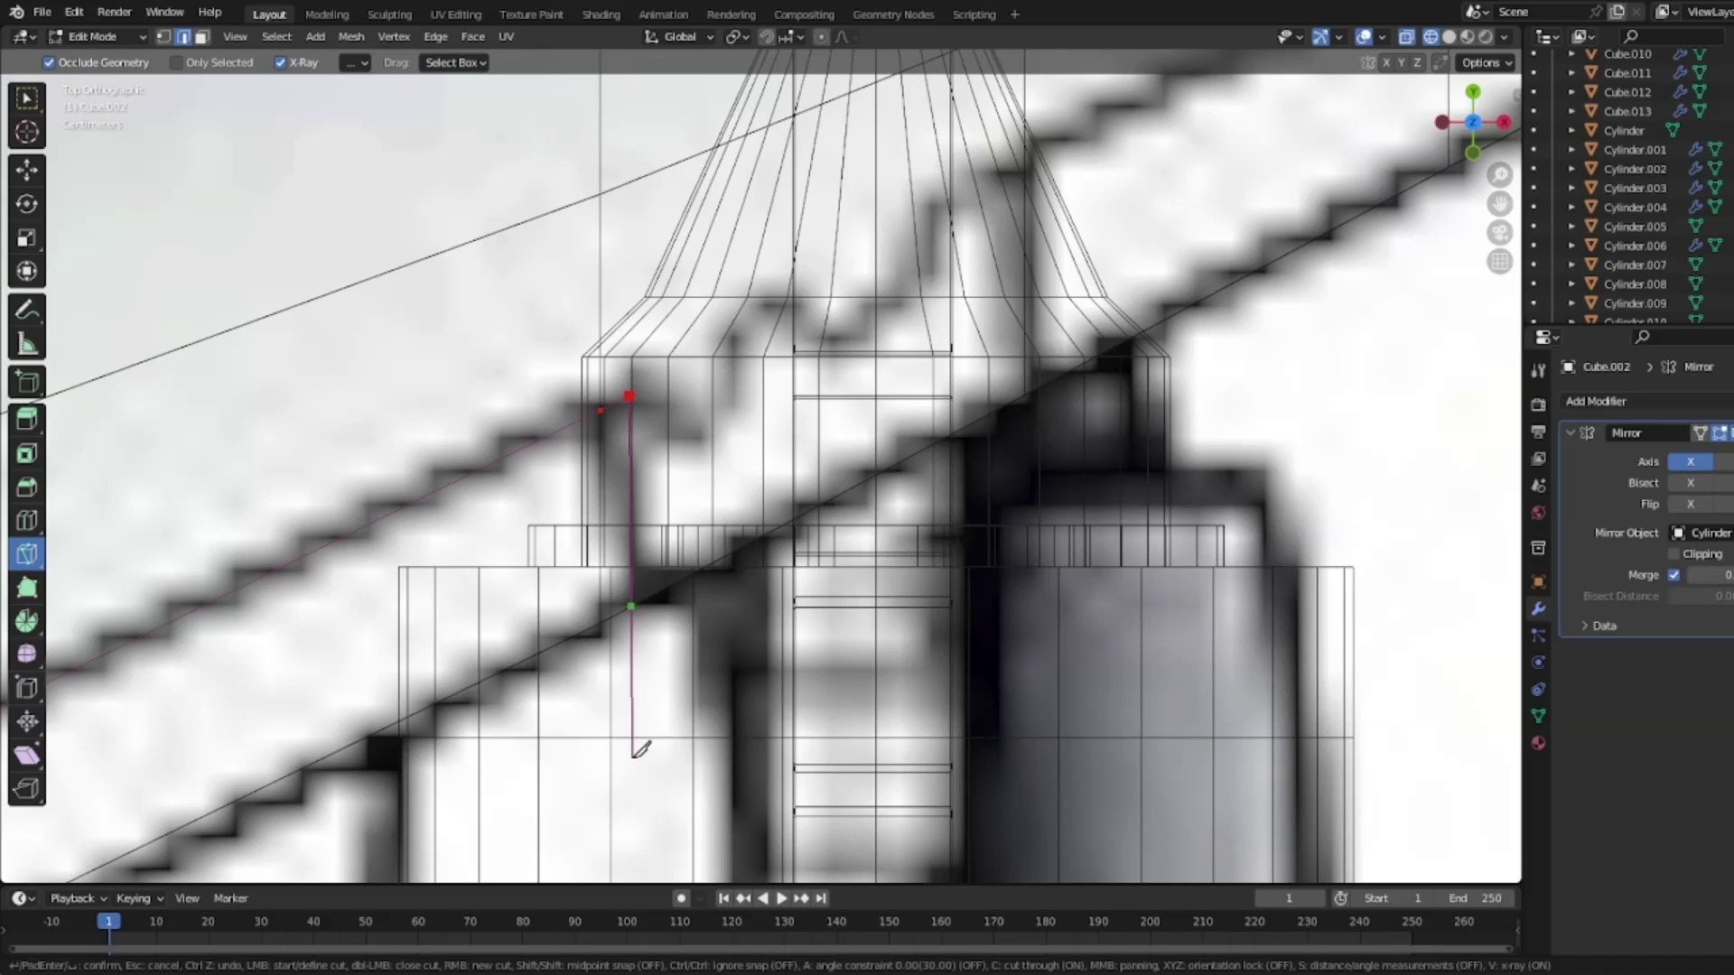
{"action": "key", "text": "Return"}
{"action": "scroll", "coordinate": [470, 465], "scroll_direction": "down", "scroll_amount": 4}
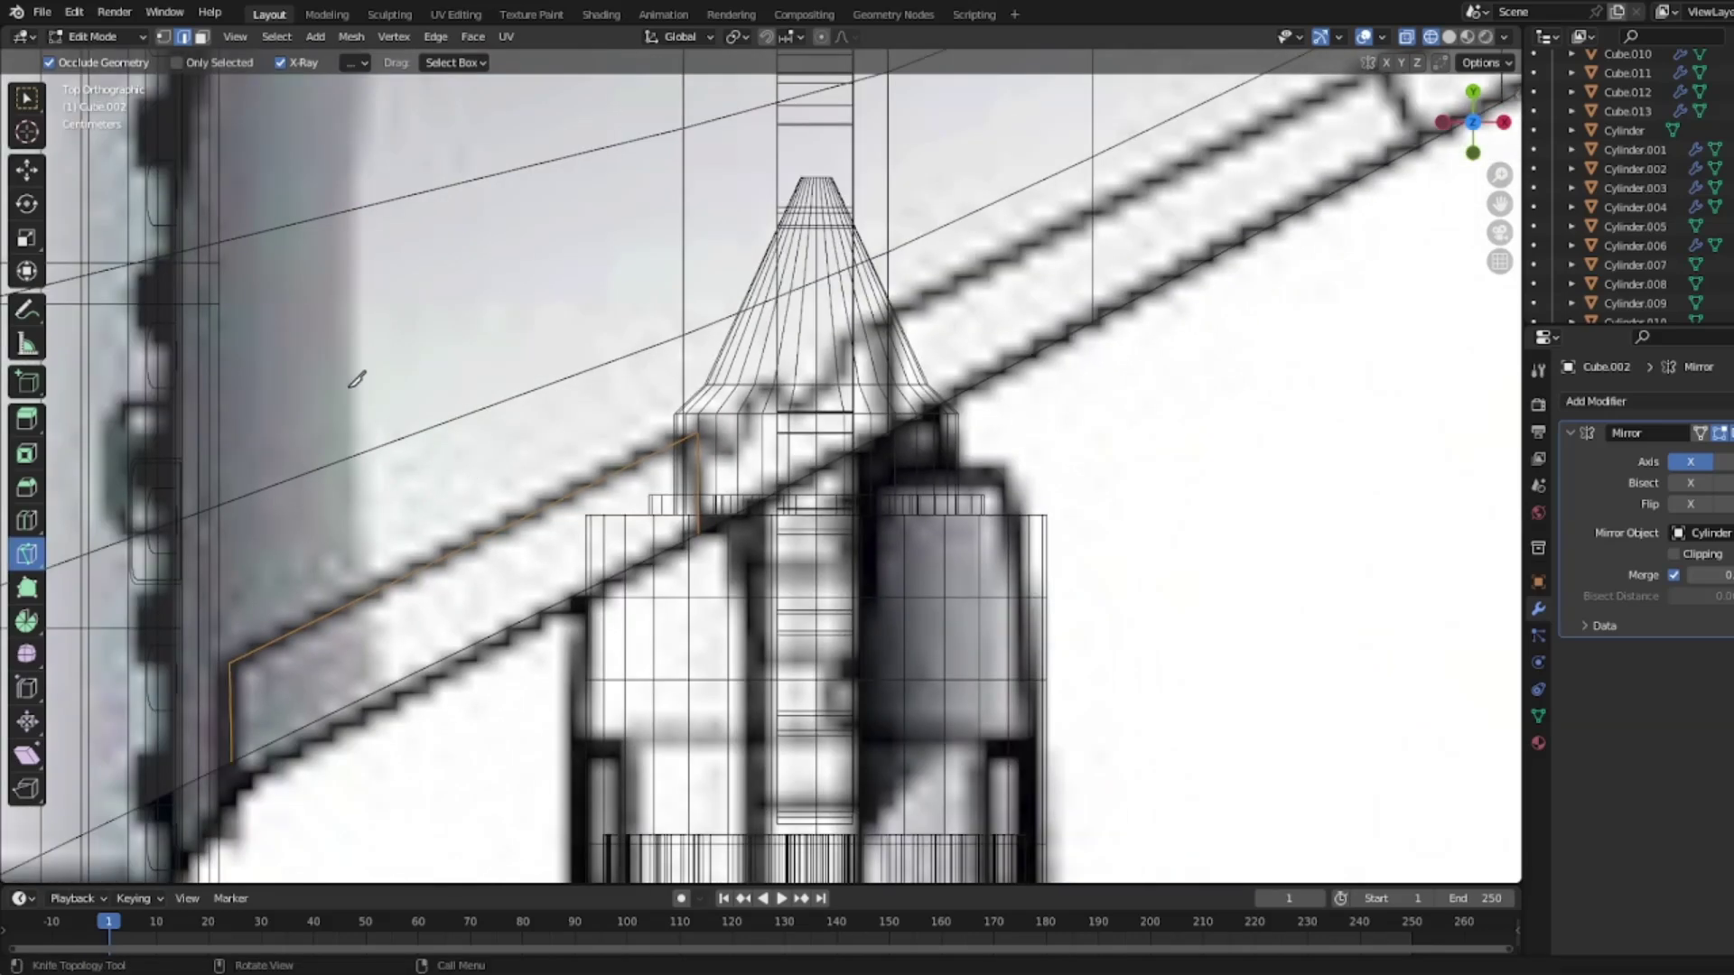
Step: Select the inboard slat's vertices, separate them from the wing as their own object, and return to solid Object Mode
{"action": "left_click", "coordinate": [164, 36]}
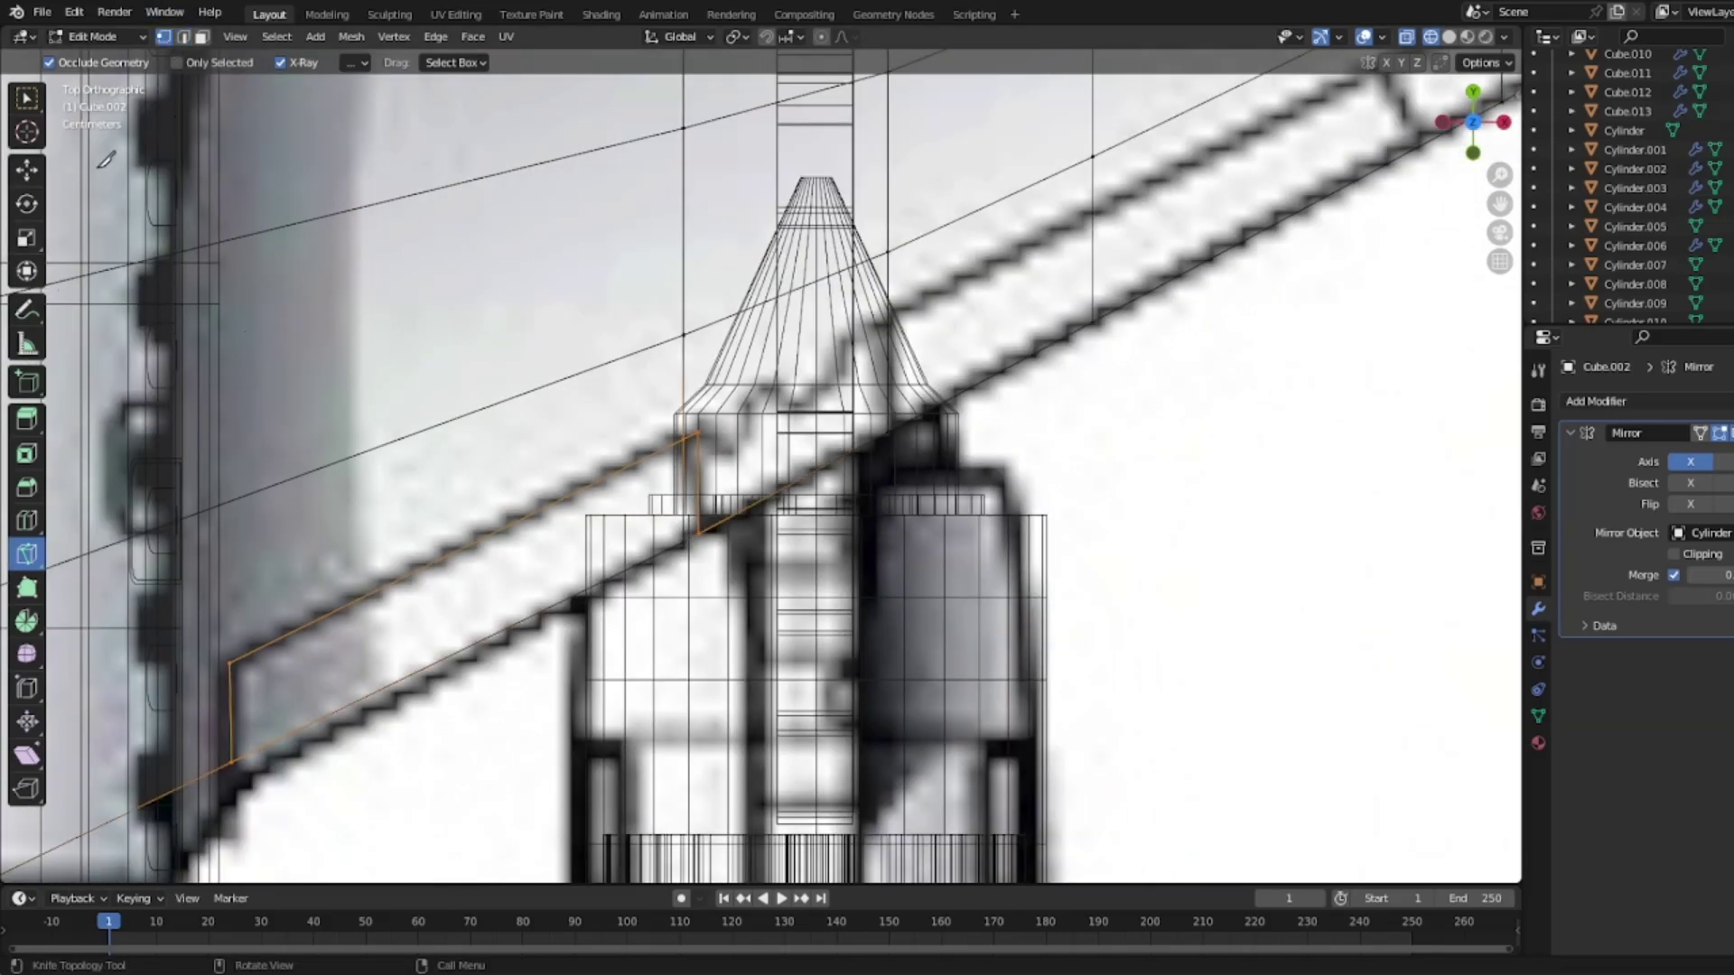
{"action": "left_click", "coordinate": [24, 171]}
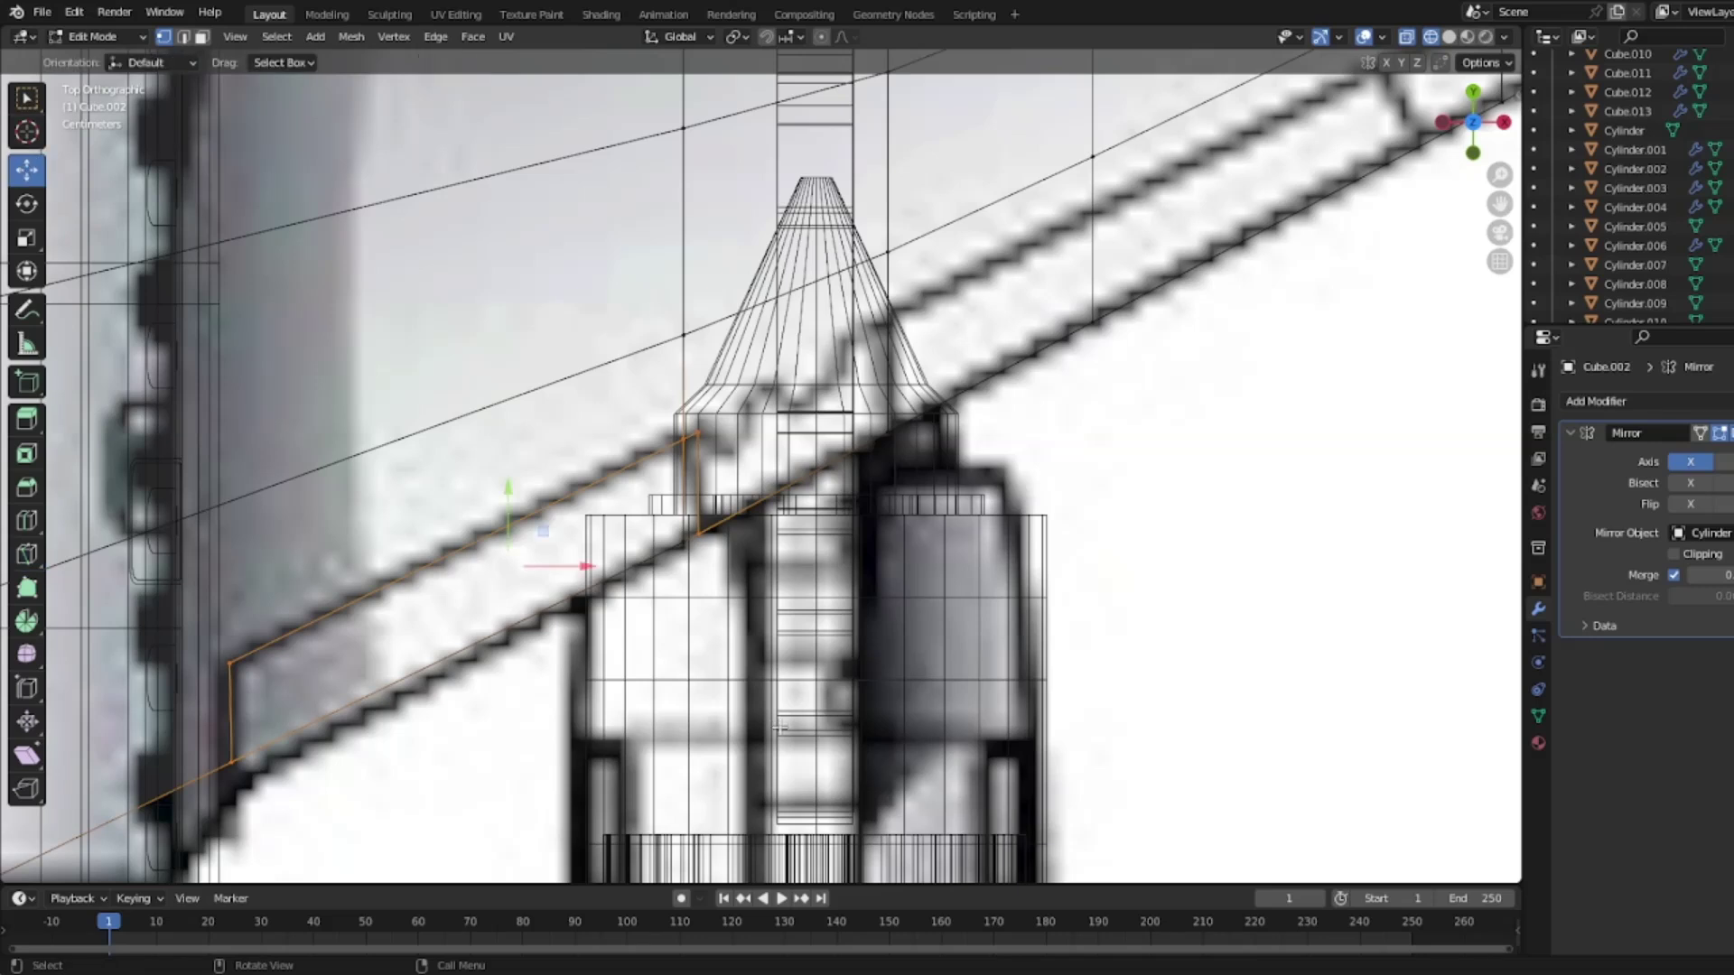
{"action": "left_click", "coordinate": [648, 527], "text": "shift"}
{"action": "right_click", "coordinate": [616, 551]}
{"action": "left_click", "coordinate": [690, 540]}
{"action": "right_click", "coordinate": [620, 517]}
{"action": "key", "text": "Escape"}
{"action": "key", "text": "z"}
{"action": "left_click", "coordinate": [940, 528]}
{"action": "key", "text": "Tab"}
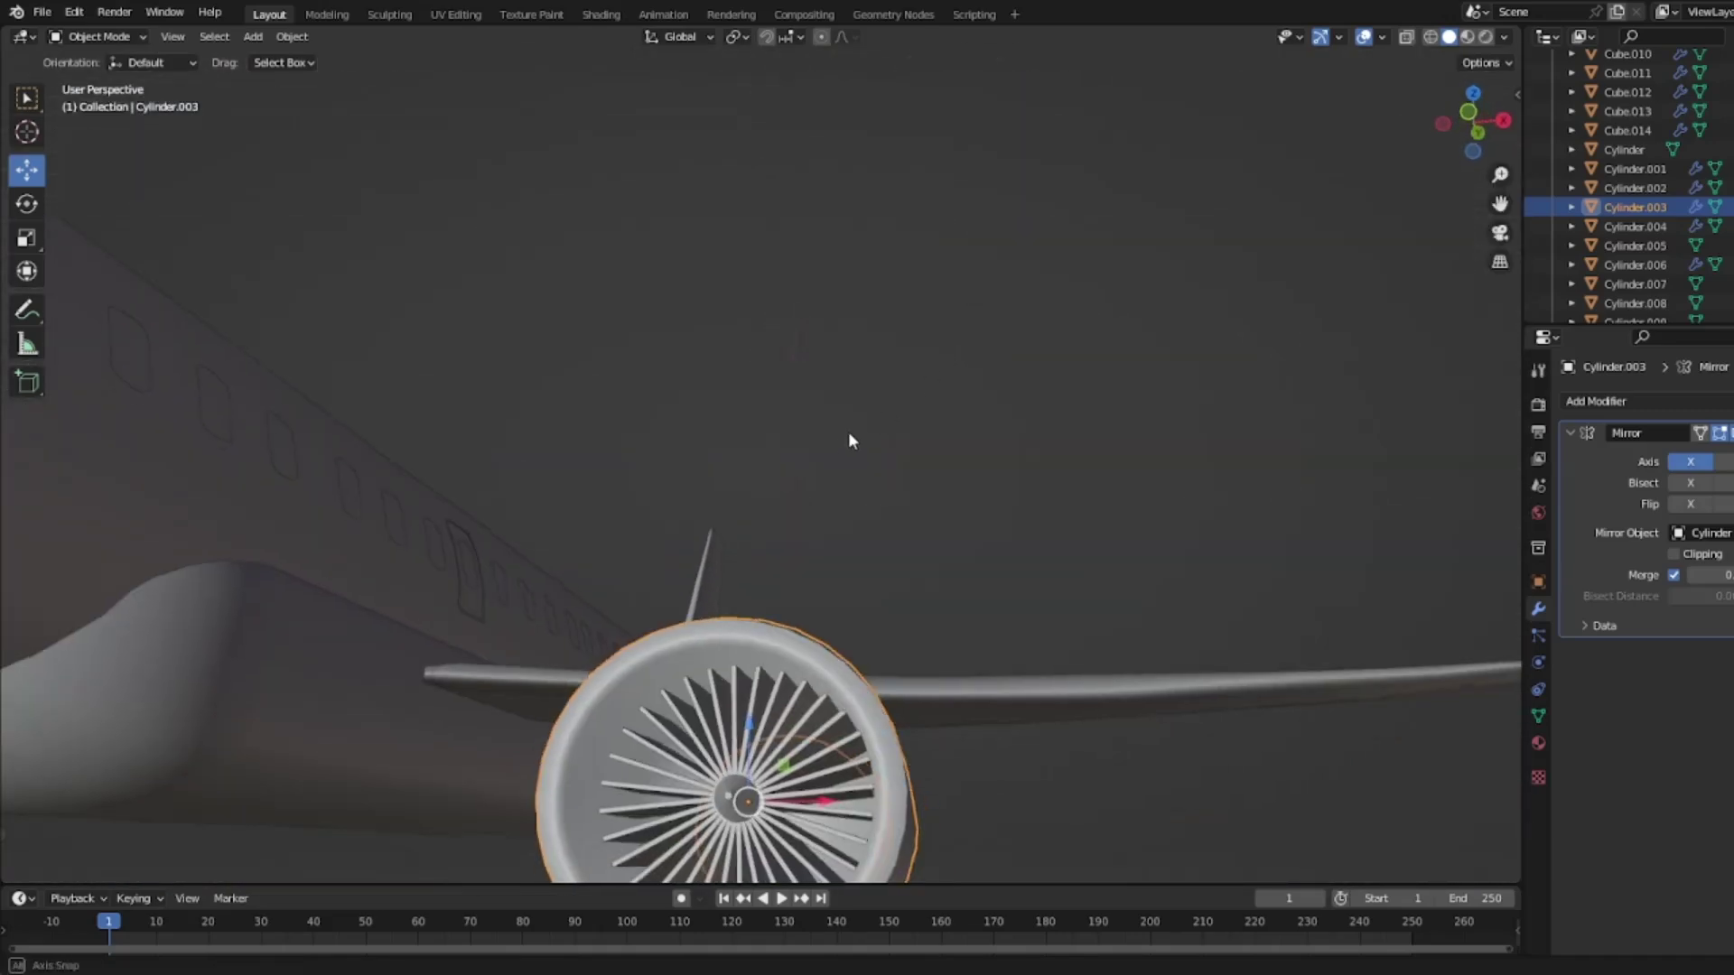
Step: Reopen the main wing for editing in top-view wireframe, framed on the leading edge just outboard of the engine
{"action": "middle_click_drag", "start_coordinate": [850, 441], "coordinate": [1014, 615]}
{"action": "left_click", "coordinate": [998, 592]}
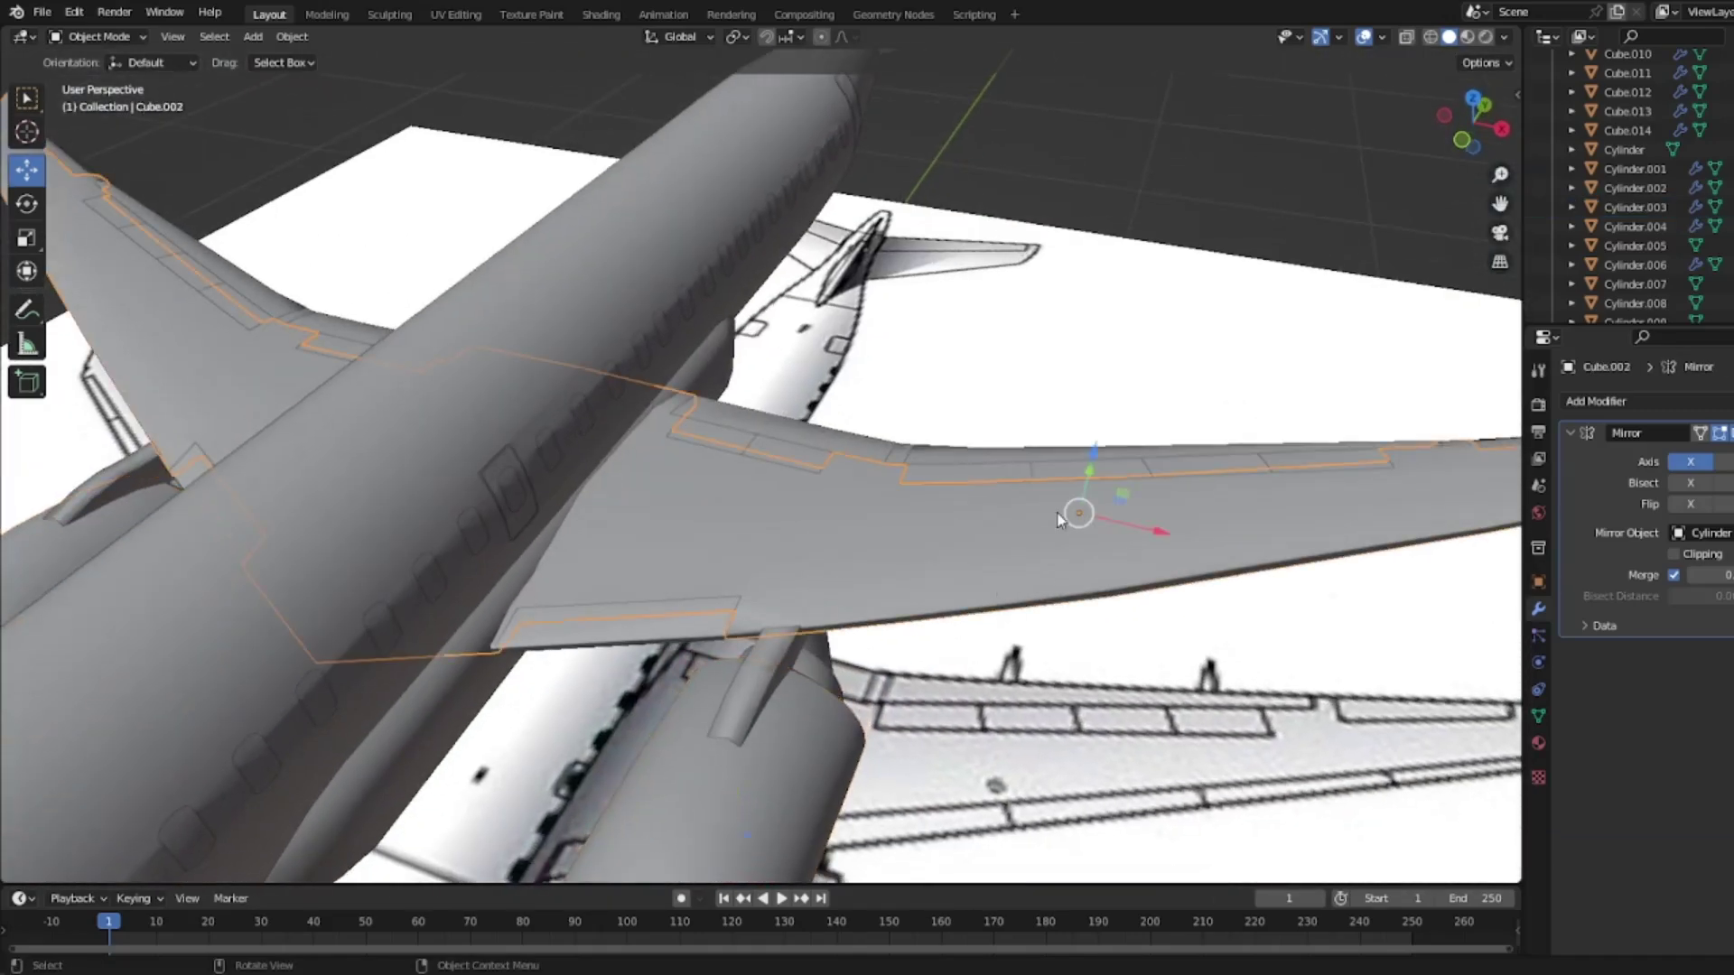
{"action": "left_click", "coordinate": [1472, 98]}
{"action": "scroll", "coordinate": [1064, 517], "scroll_direction": "up", "scroll_amount": 2}
{"action": "middle_click_drag", "start_coordinate": [1064, 518], "coordinate": [754, 578], "text": "shift"}
{"action": "key", "text": "Tab"}
{"action": "key", "text": "z"}
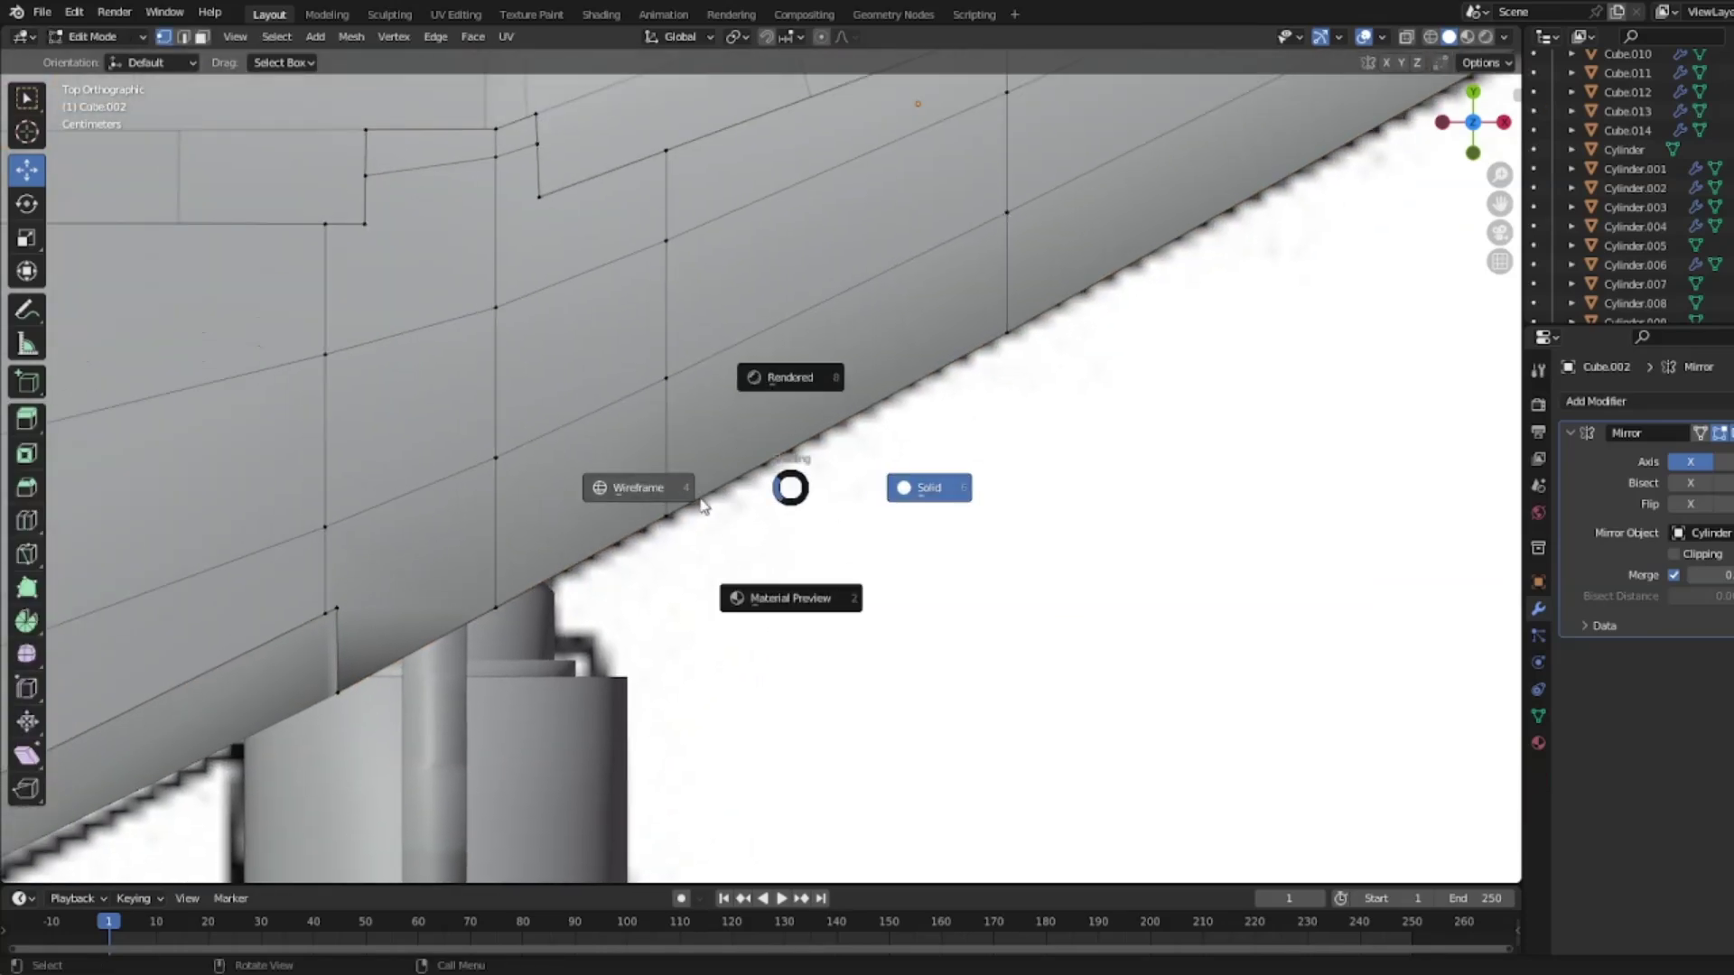
{"action": "left_click", "coordinate": [666, 488]}
{"action": "middle_click_drag", "start_coordinate": [683, 494], "coordinate": [754, 427]}
{"action": "left_click", "coordinate": [1473, 110]}
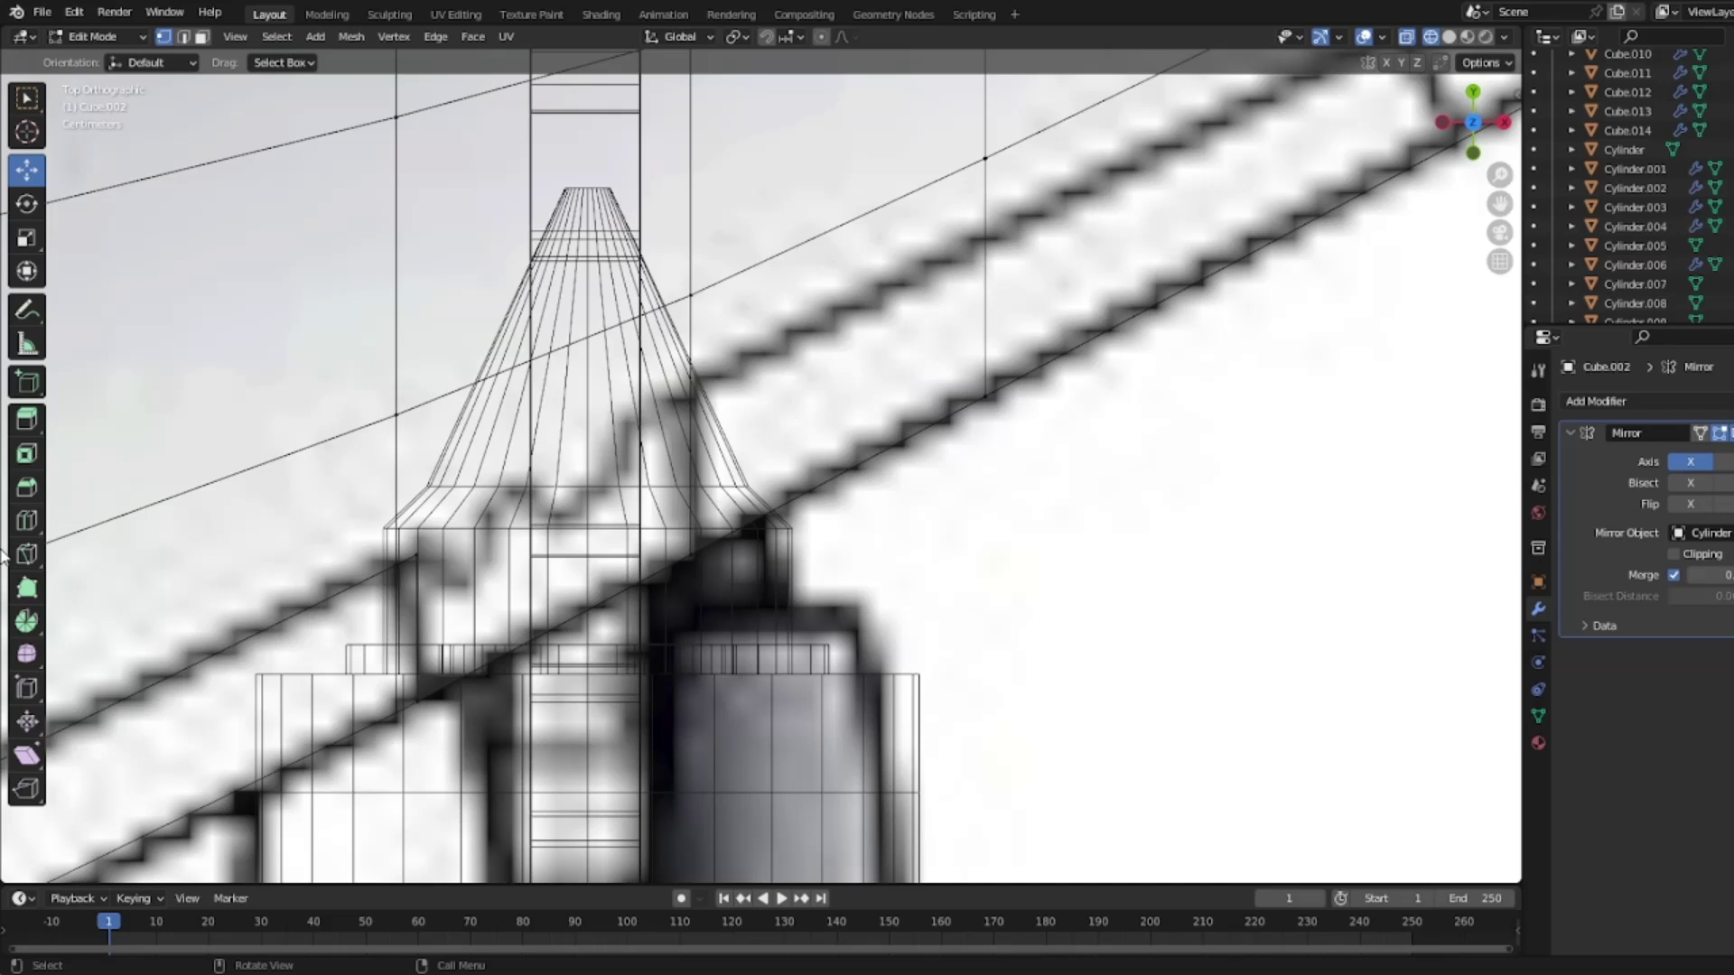
Step: Knife-cut the outboard slat outline through the wing's leading edge, following the reference from the engine to just before the winglet
{"action": "left_click", "coordinate": [27, 555]}
{"action": "left_click", "coordinate": [697, 556]}
{"action": "left_click", "coordinate": [692, 386]}
{"action": "key", "text": "ctrl"}
{"action": "key", "text": "Return"}
{"action": "left_click", "coordinate": [693, 384]}
{"action": "middle_click_drag", "start_coordinate": [1265, 99], "coordinate": [352, 546], "text": "shift"}
{"action": "middle_click_drag", "start_coordinate": [1066, 158], "coordinate": [588, 541], "text": "shift"}
{"action": "middle_click_drag", "start_coordinate": [1265, 208], "coordinate": [688, 537], "text": "shift"}
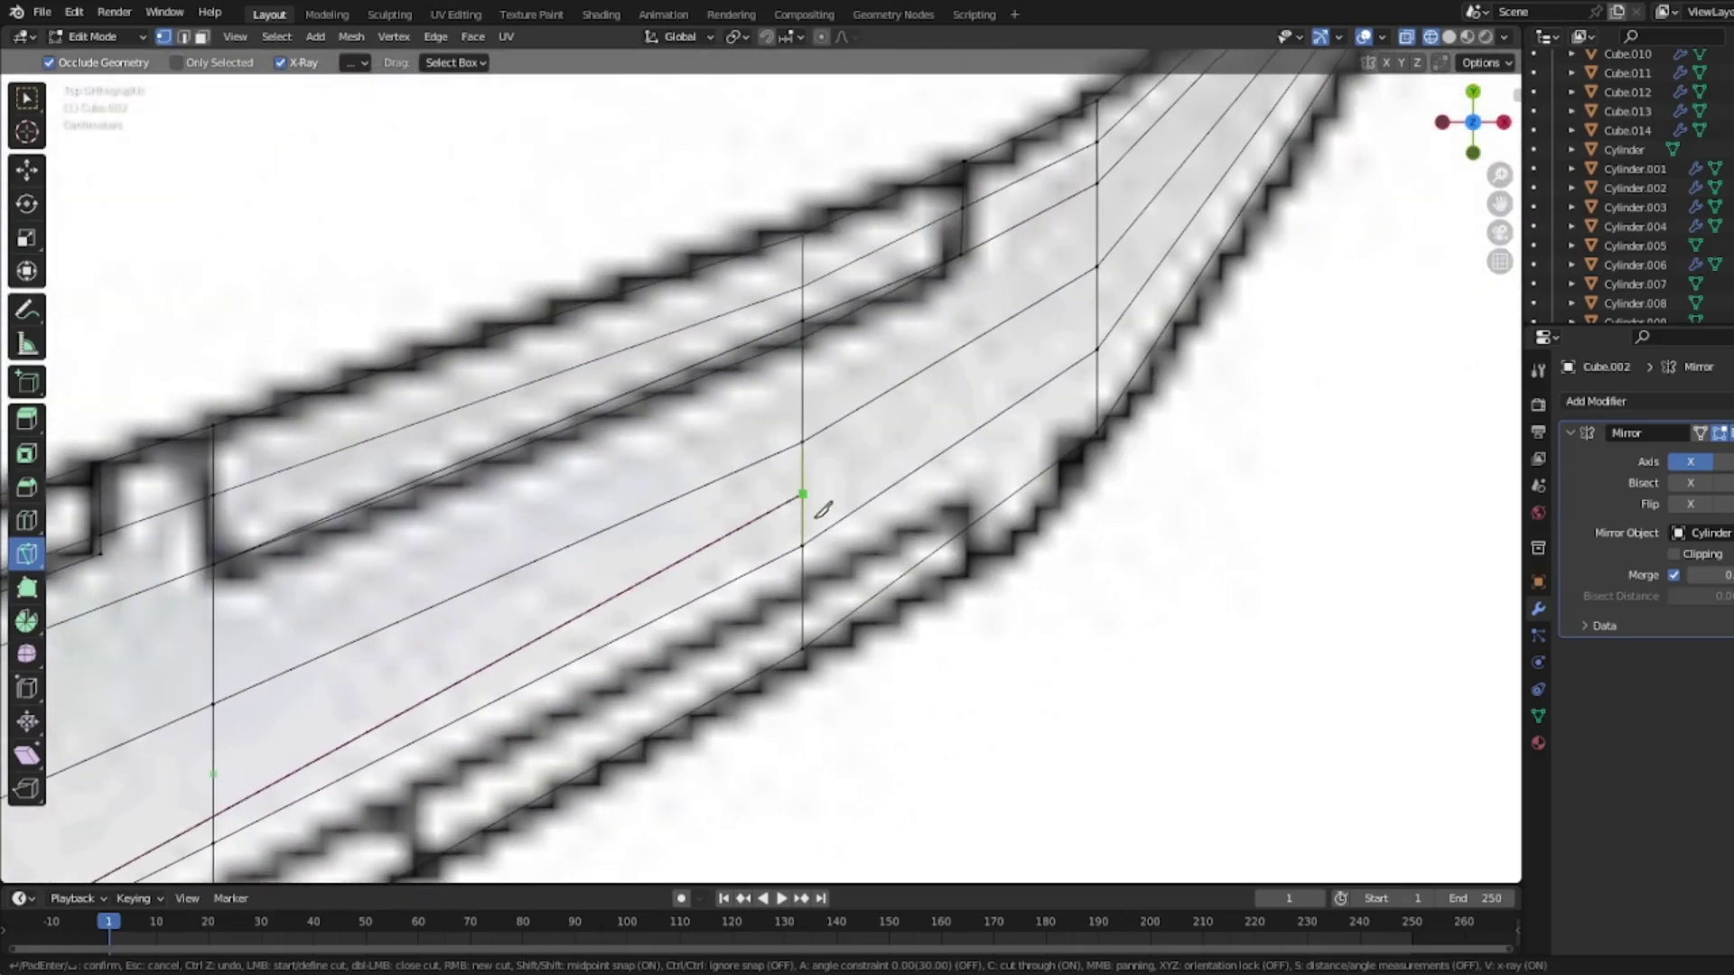
{"action": "left_click", "coordinate": [963, 503]}
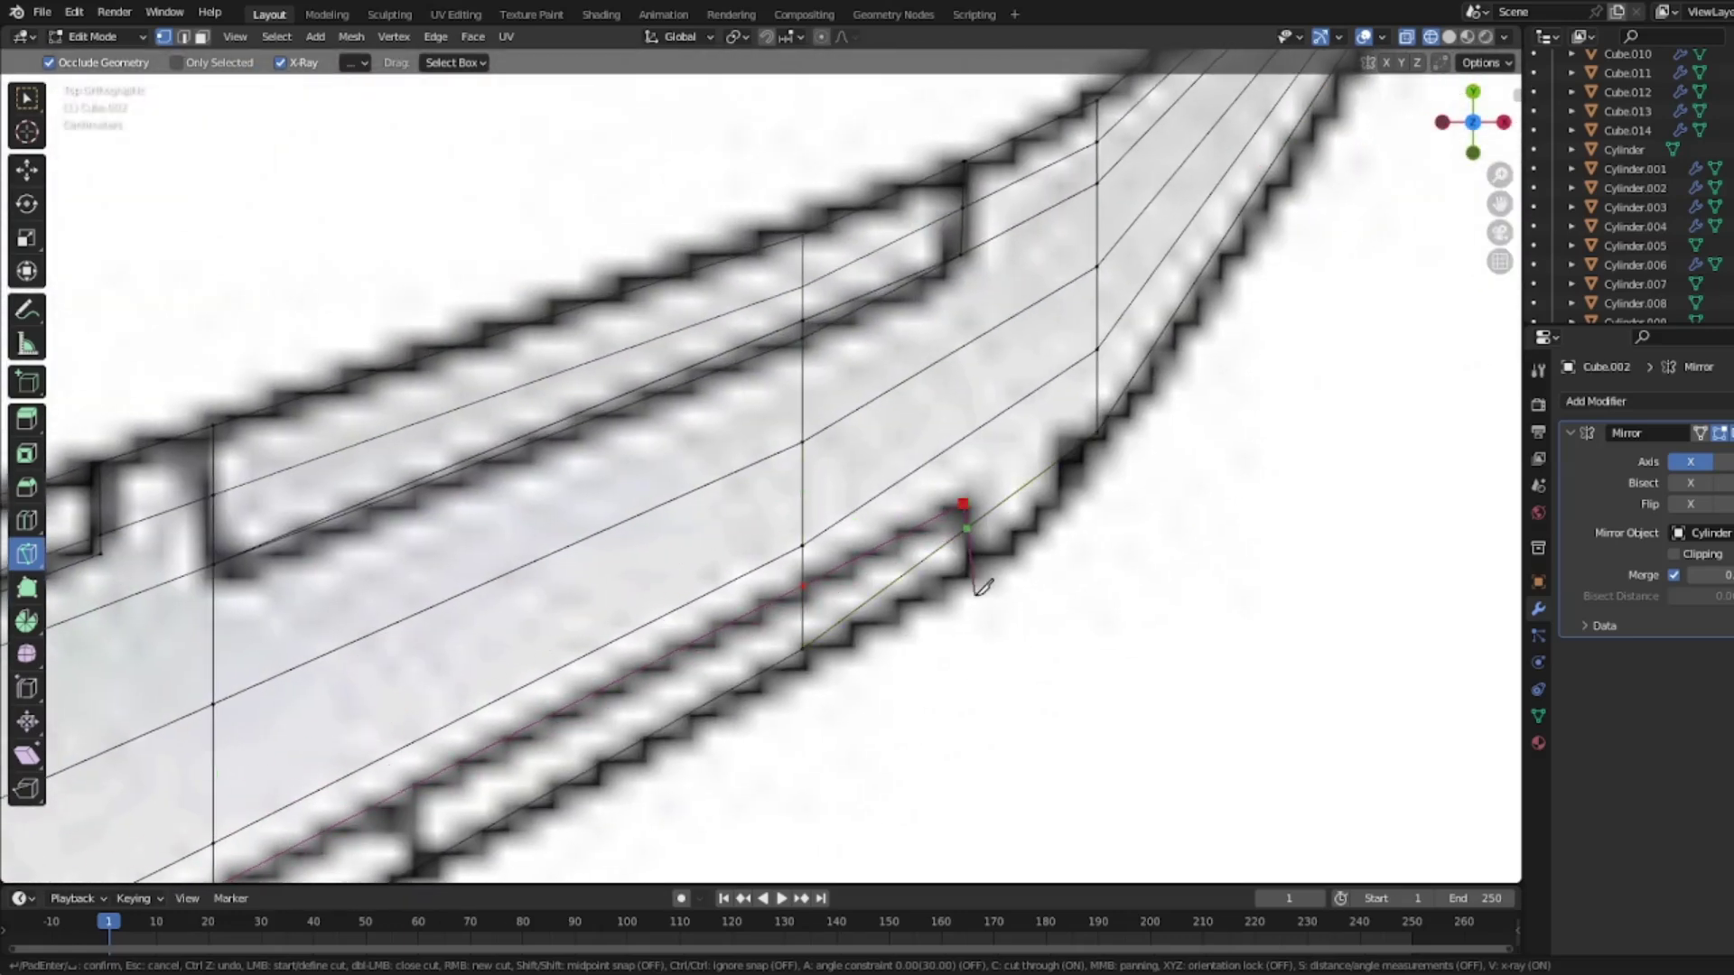
{"action": "scroll", "coordinate": [984, 588], "scroll_direction": "down", "scroll_amount": 4}
{"action": "key", "text": "Return"}
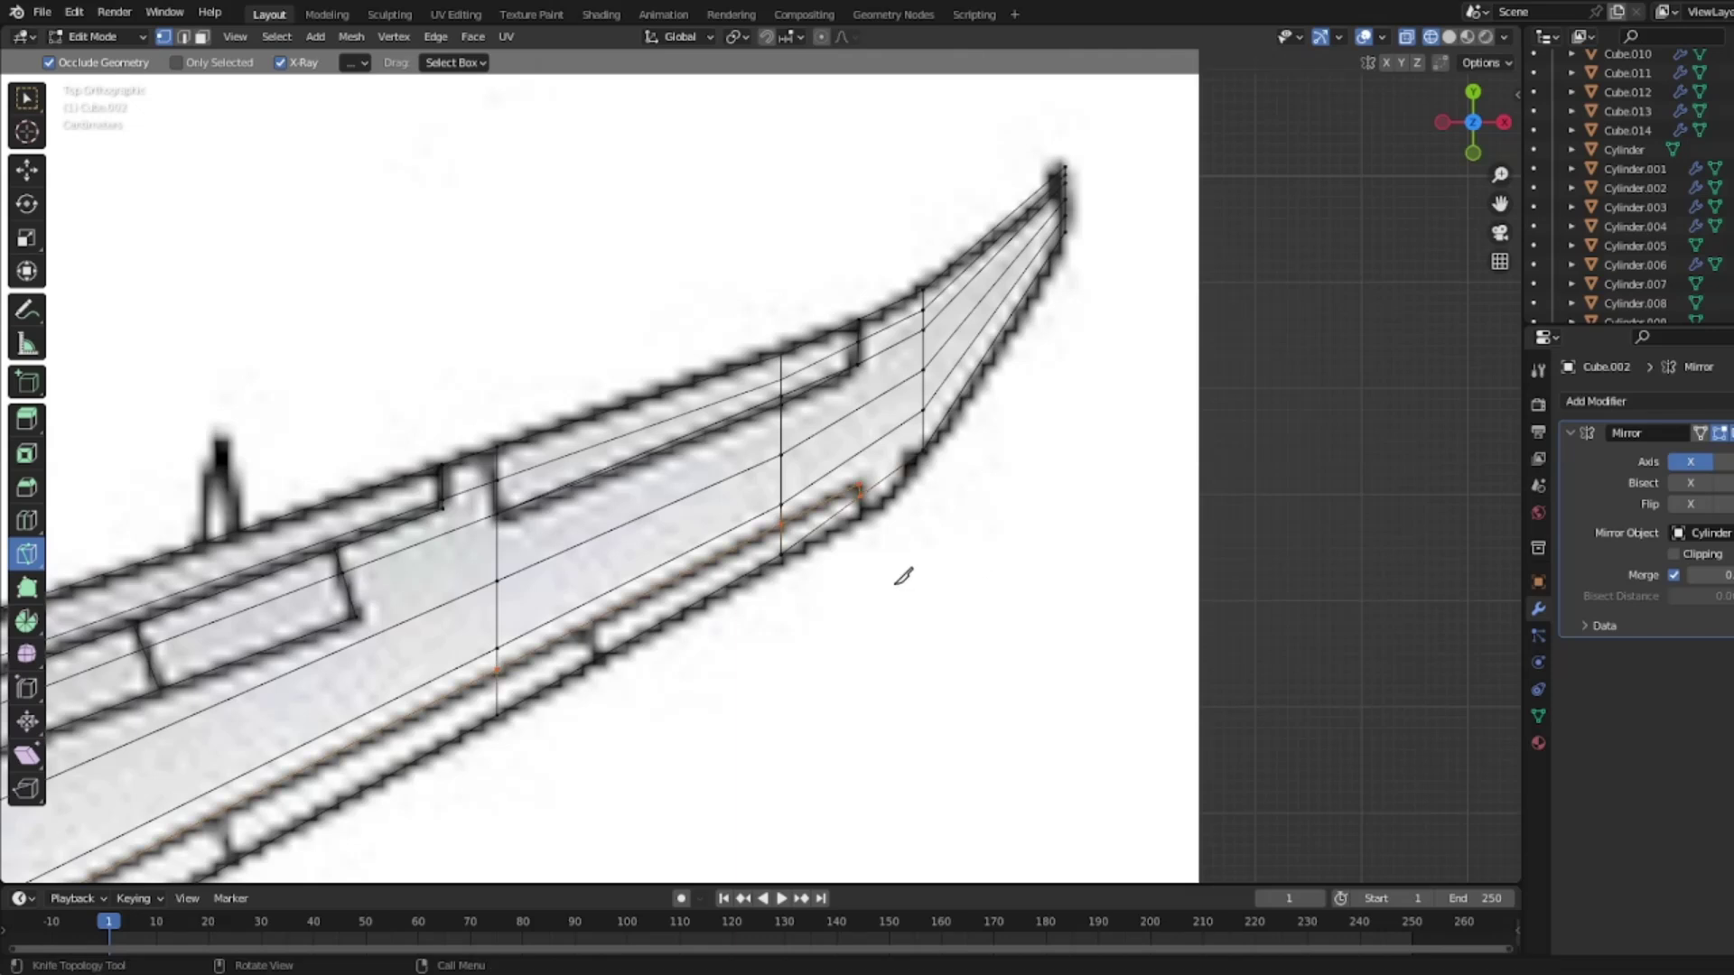
Step: Select the whole outboard slat strip, separate it from the wing as its own object, and review the airliner in solid Object Mode
{"action": "middle_click_drag", "start_coordinate": [578, 524], "coordinate": [1086, 292], "text": "shift"}
{"action": "left_click", "coordinate": [28, 170]}
{"action": "left_click_drag", "start_coordinate": [1068, 529], "coordinate": [1010, 494]}
{"action": "left_click", "coordinate": [1007, 477], "text": "shift"}
{"action": "left_click_drag", "start_coordinate": [1274, 307], "coordinate": [1270, 304], "text": "shift"}
{"action": "middle_click_drag", "start_coordinate": [880, 603], "coordinate": [998, 408], "text": "shift"}
{"action": "left_click_drag", "start_coordinate": [631, 617], "coordinate": [528, 585], "text": "shift"}
{"action": "middle_click_drag", "start_coordinate": [532, 591], "coordinate": [909, 412], "text": "shift"}
{"action": "left_click_drag", "start_coordinate": [712, 655], "coordinate": [623, 567], "text": "shift"}
{"action": "left_click_drag", "start_coordinate": [560, 702], "coordinate": [490, 638], "text": "shift"}
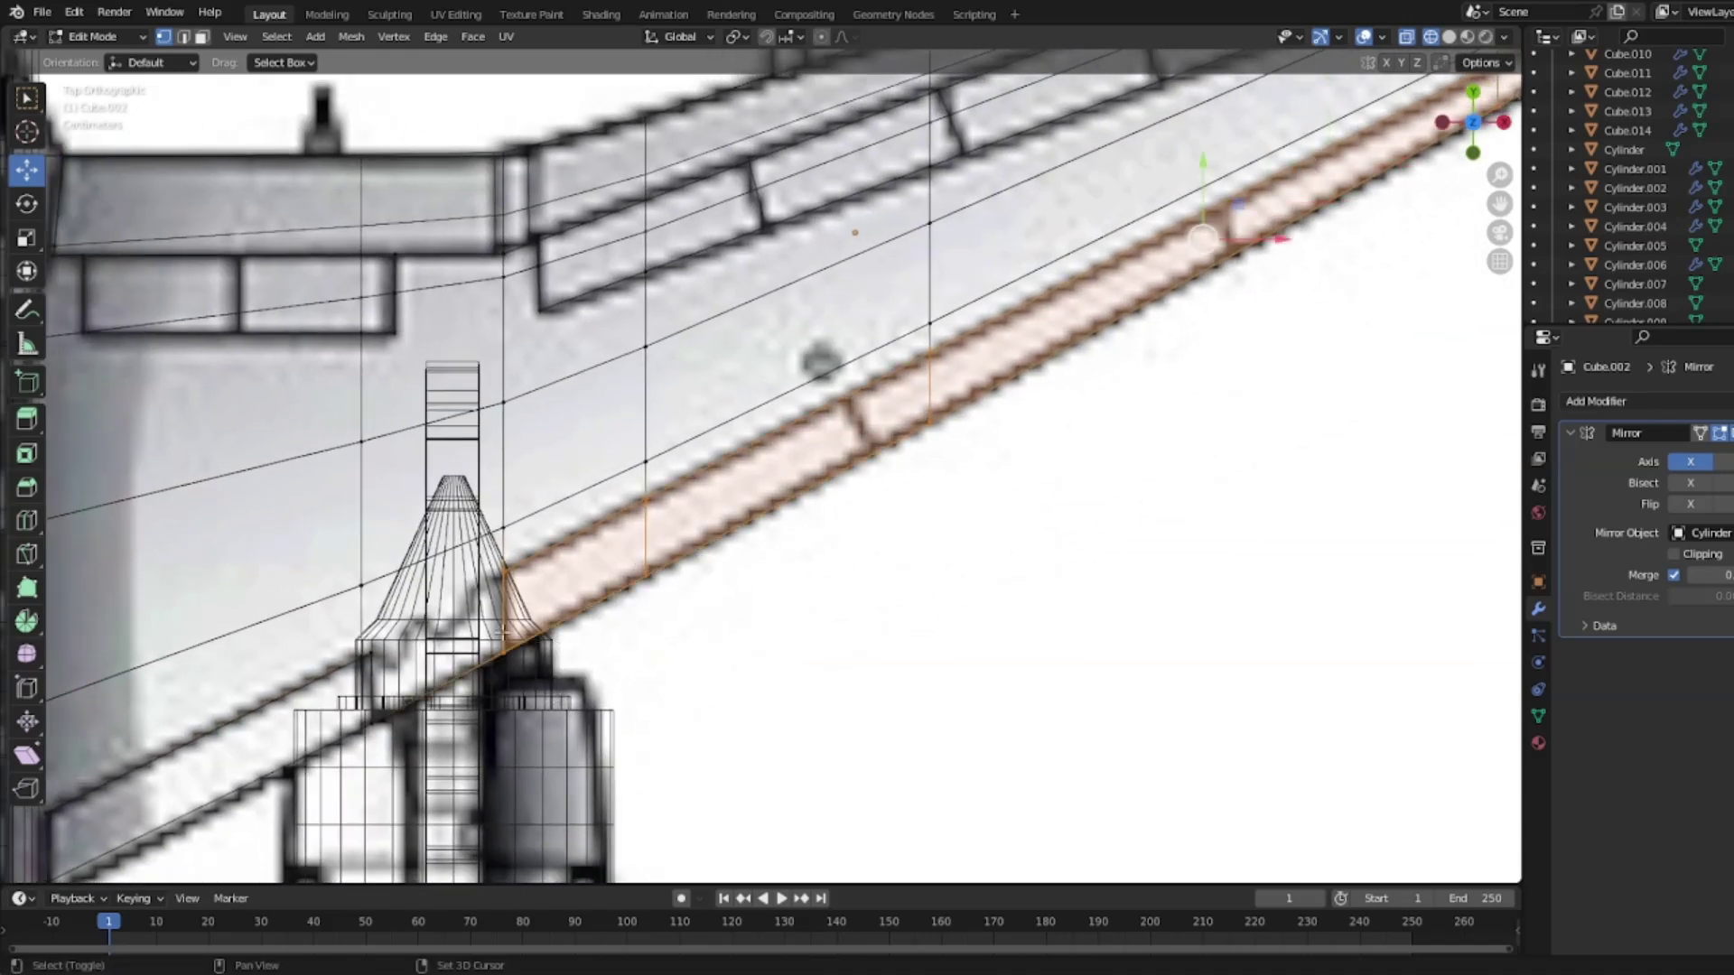
{"action": "right_click", "coordinate": [495, 643]}
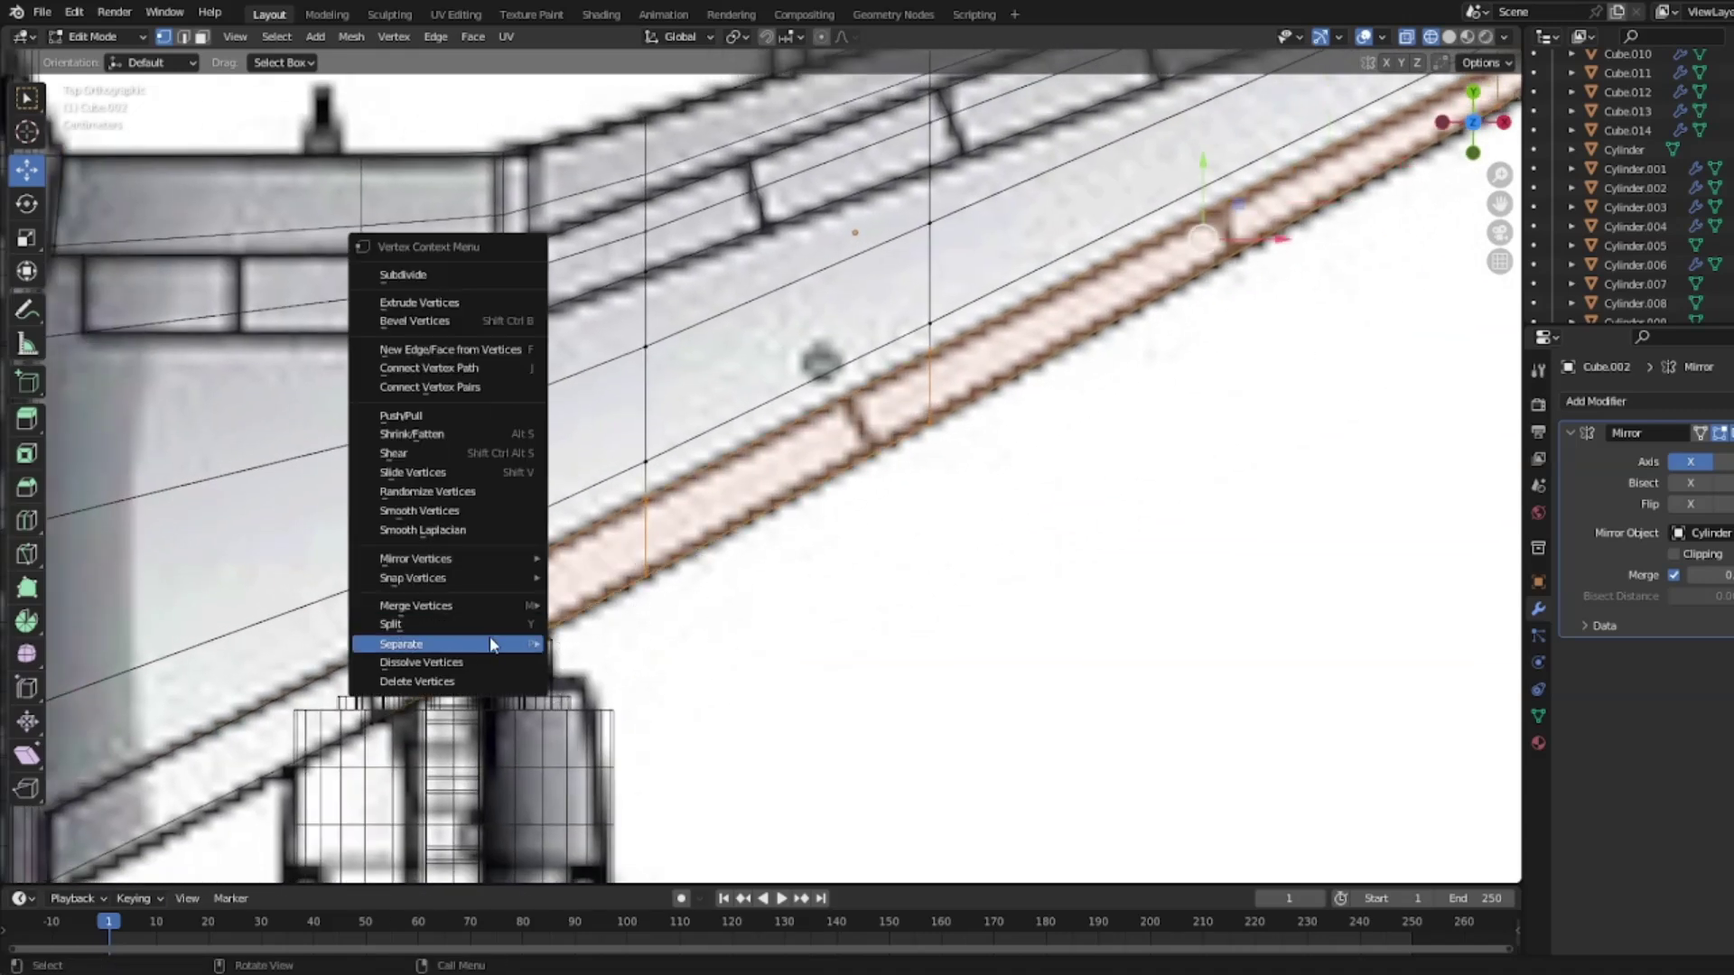
{"action": "right_click", "coordinate": [572, 569]}
{"action": "mouse_move", "coordinate": [574, 578]}
{"action": "left_click", "coordinate": [657, 585]}
{"action": "right_click", "coordinate": [659, 588]}
{"action": "key", "text": "Escape"}
{"action": "key", "text": "shift+z"}
{"action": "key", "text": "Tab"}
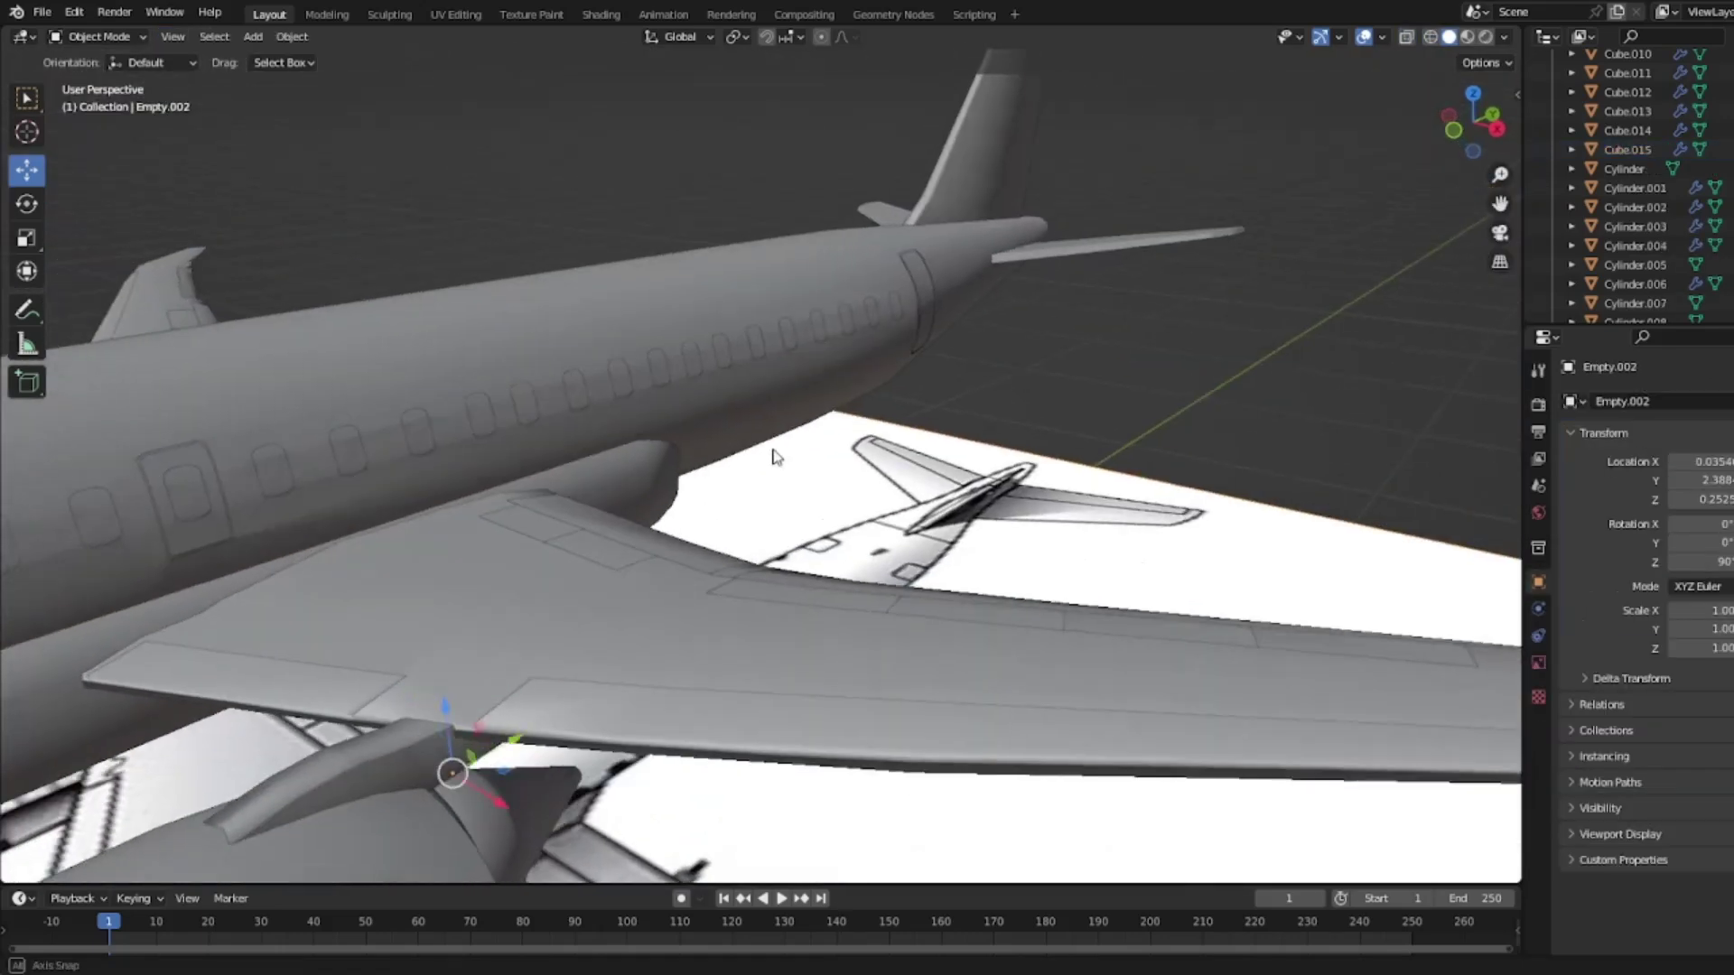
{"action": "middle_click_drag", "start_coordinate": [774, 450], "coordinate": [1336, 184]}
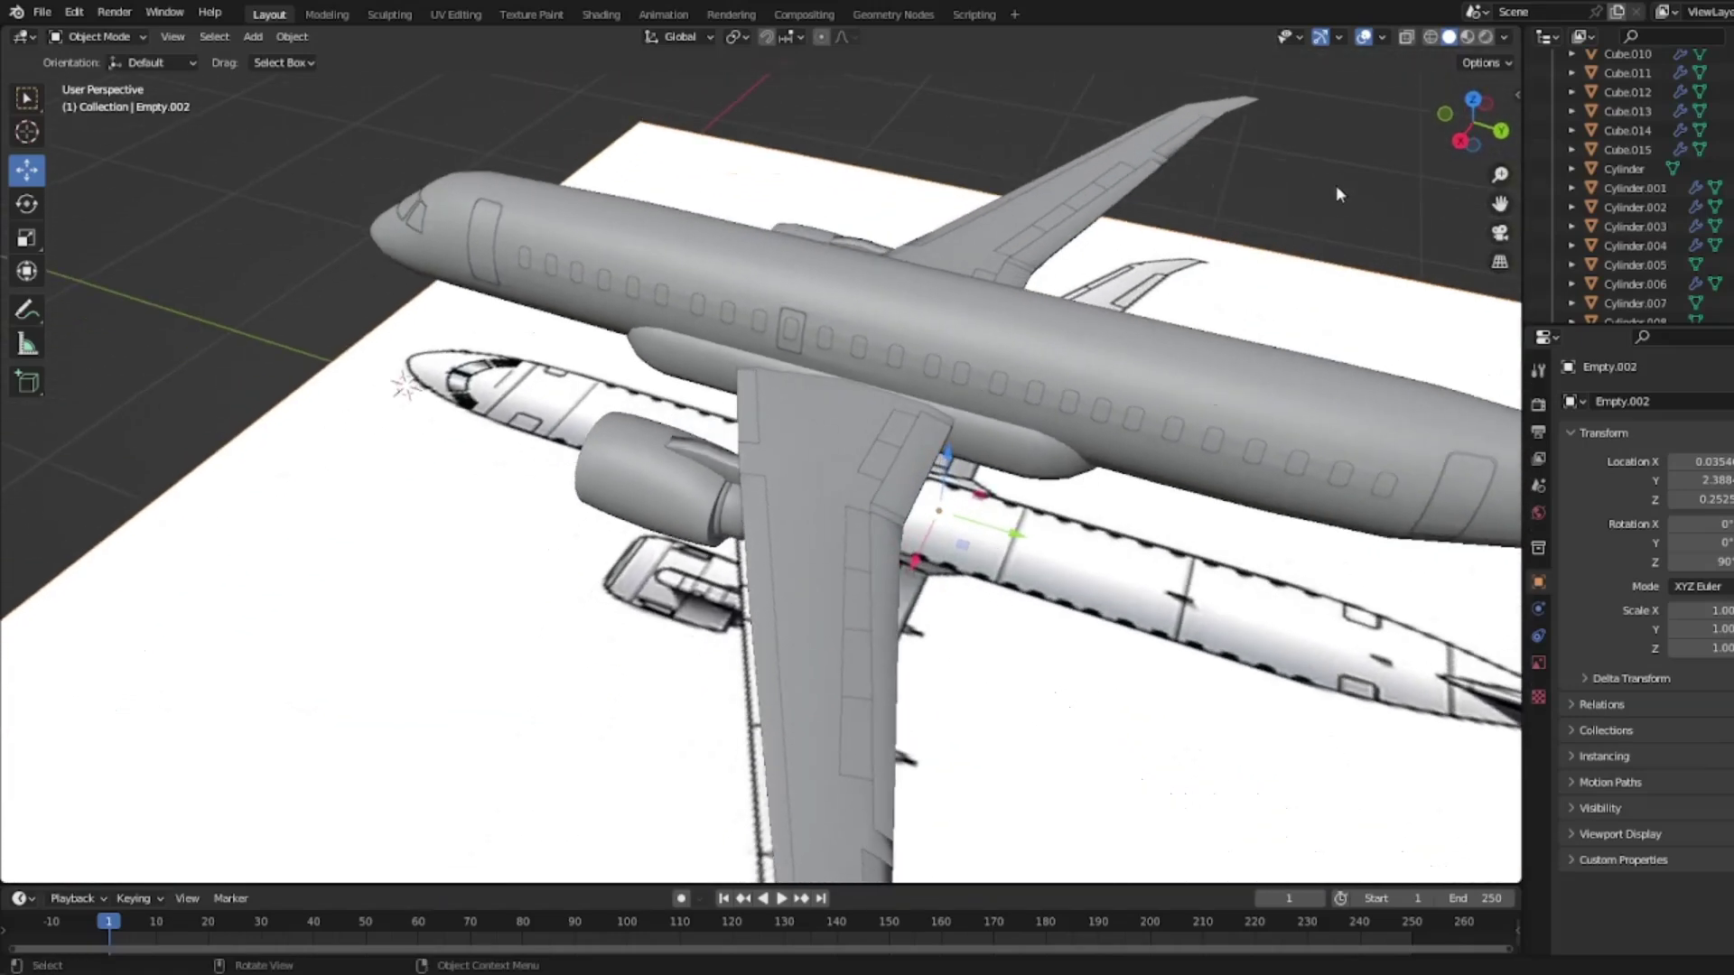
Step: Inspect the main wing's cut control-surface outlines from above, at the winglet and from the side against the reference
{"action": "left_click", "coordinate": [1467, 96]}
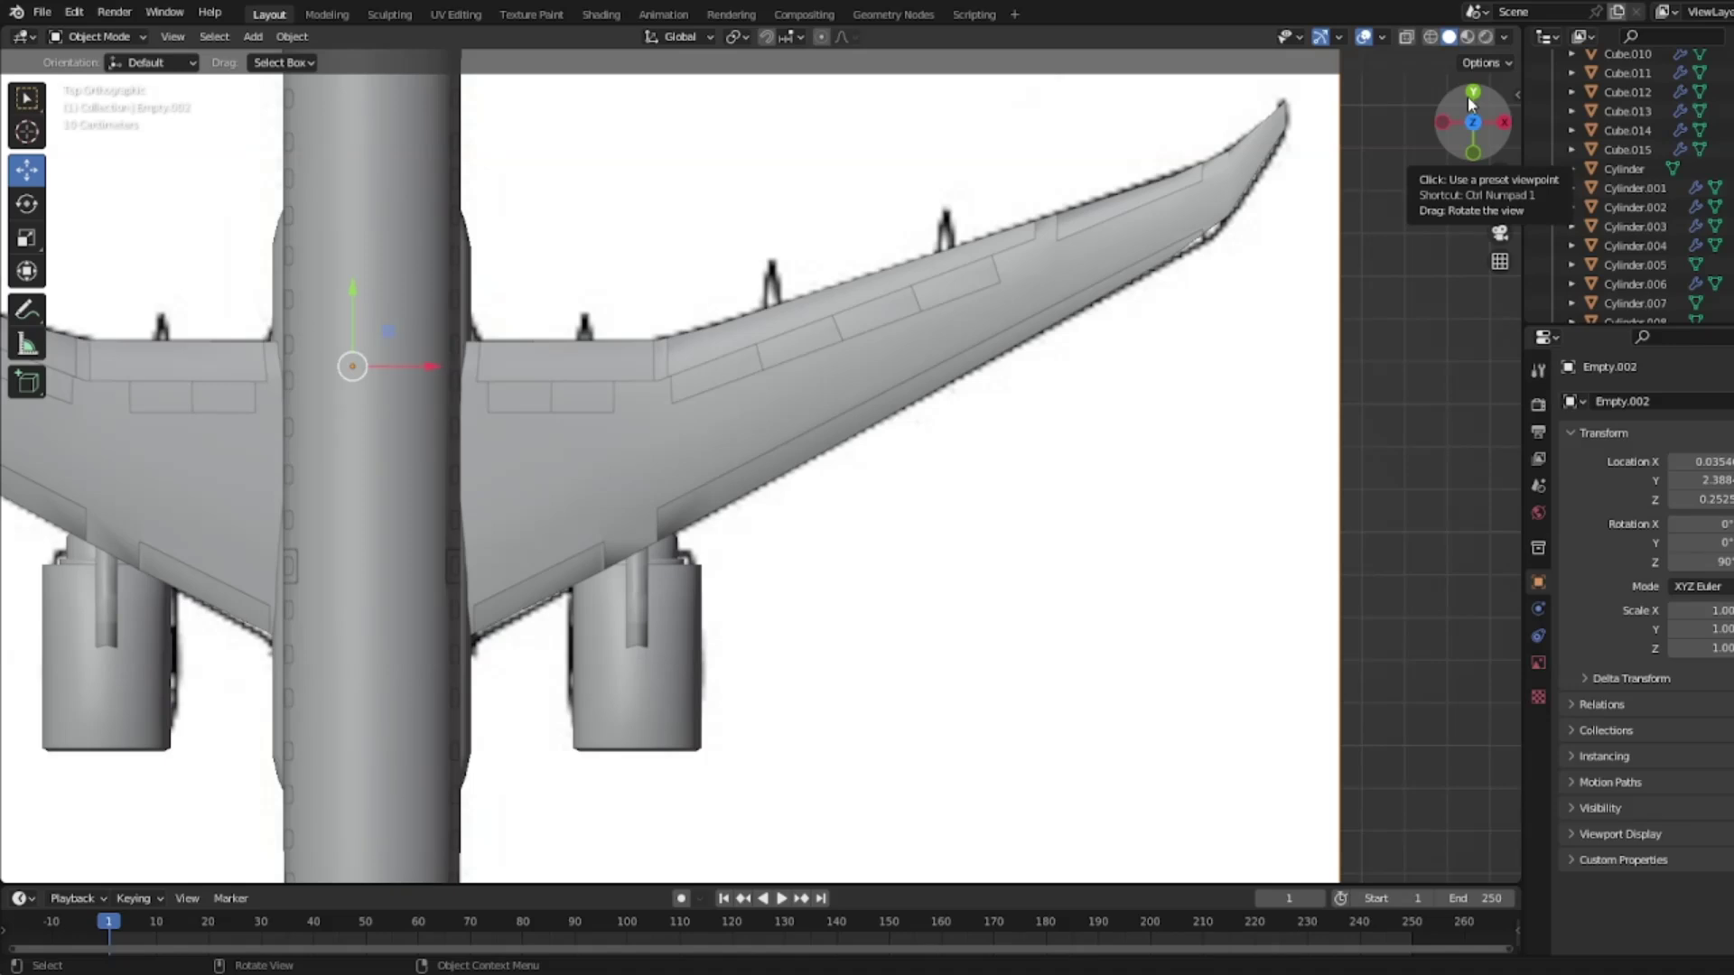
{"action": "left_click", "coordinate": [1230, 173]}
{"action": "key", "text": "grave"}
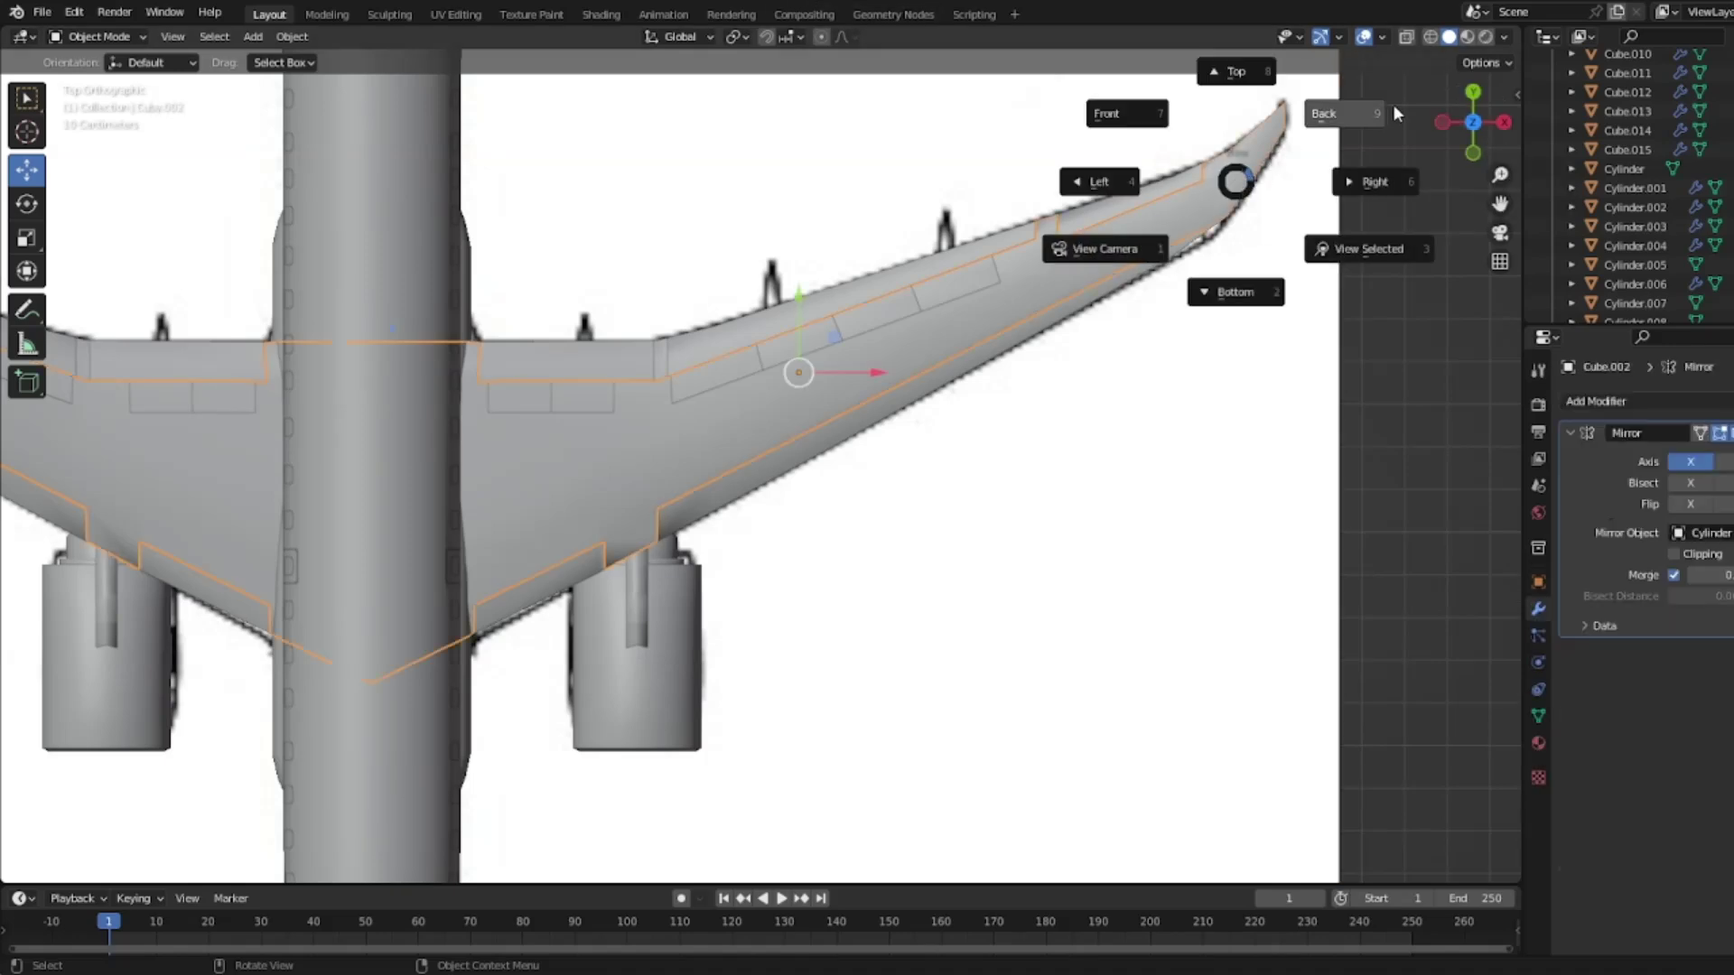
{"action": "key", "text": "Escape"}
{"action": "middle_click_drag", "start_coordinate": [1347, 117], "coordinate": [1325, 181]}
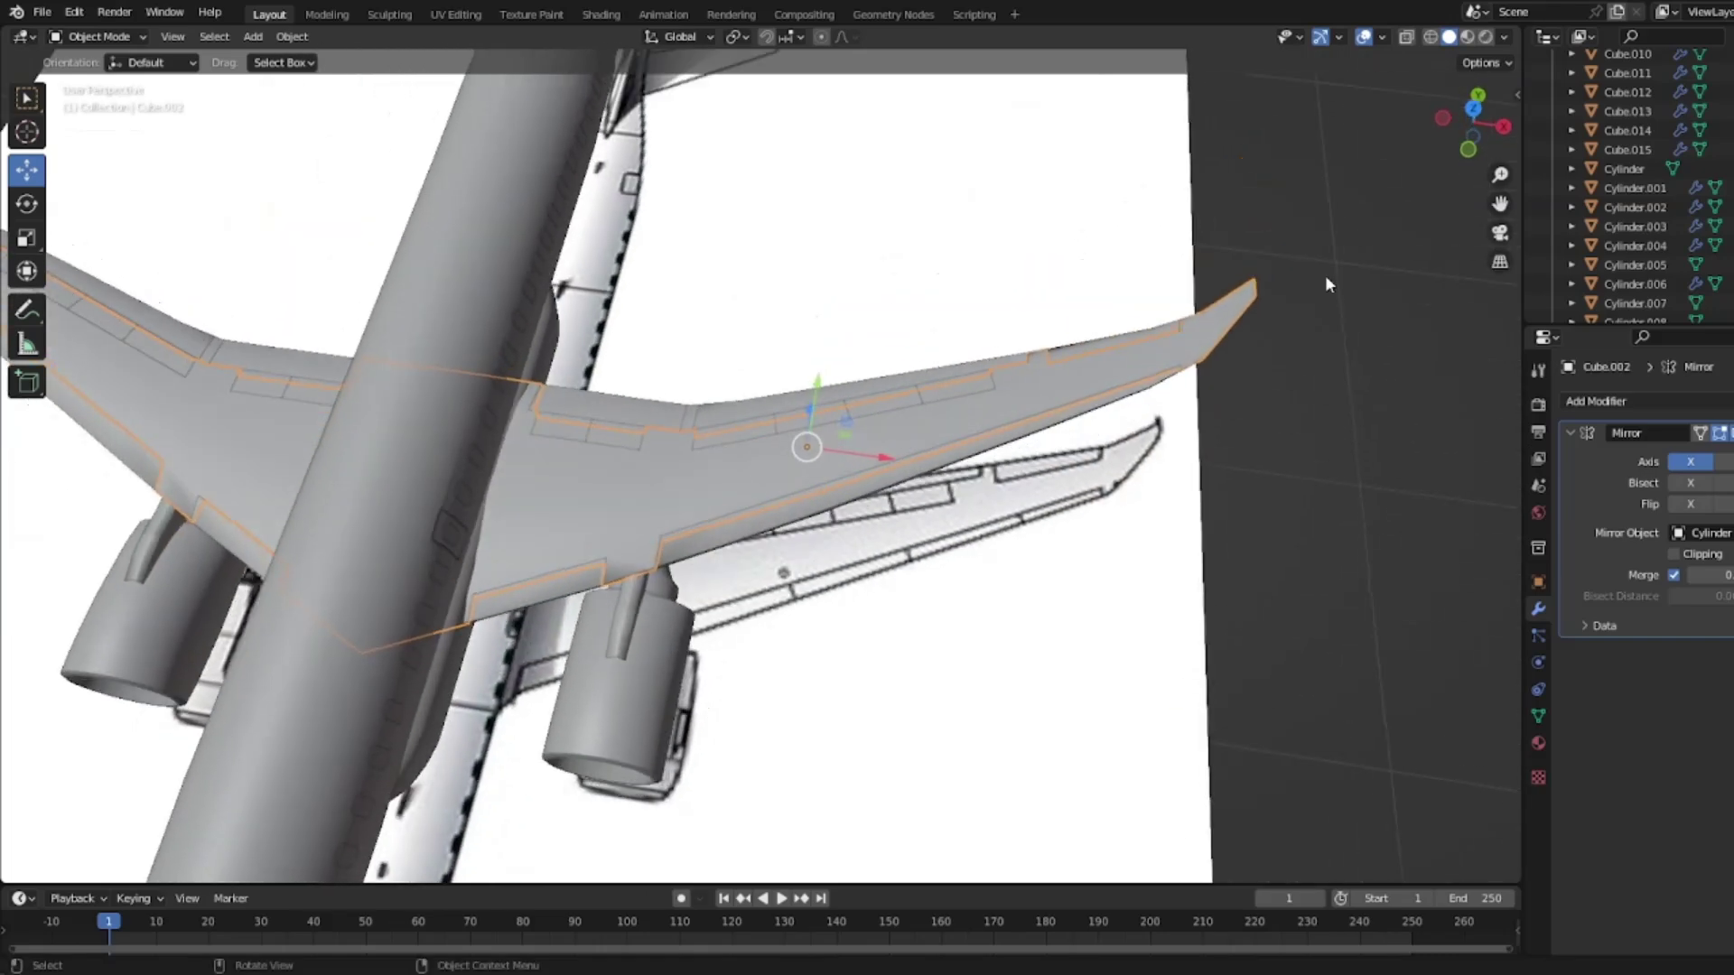
{"action": "middle_click_drag", "start_coordinate": [1325, 346], "coordinate": [1242, 532]}
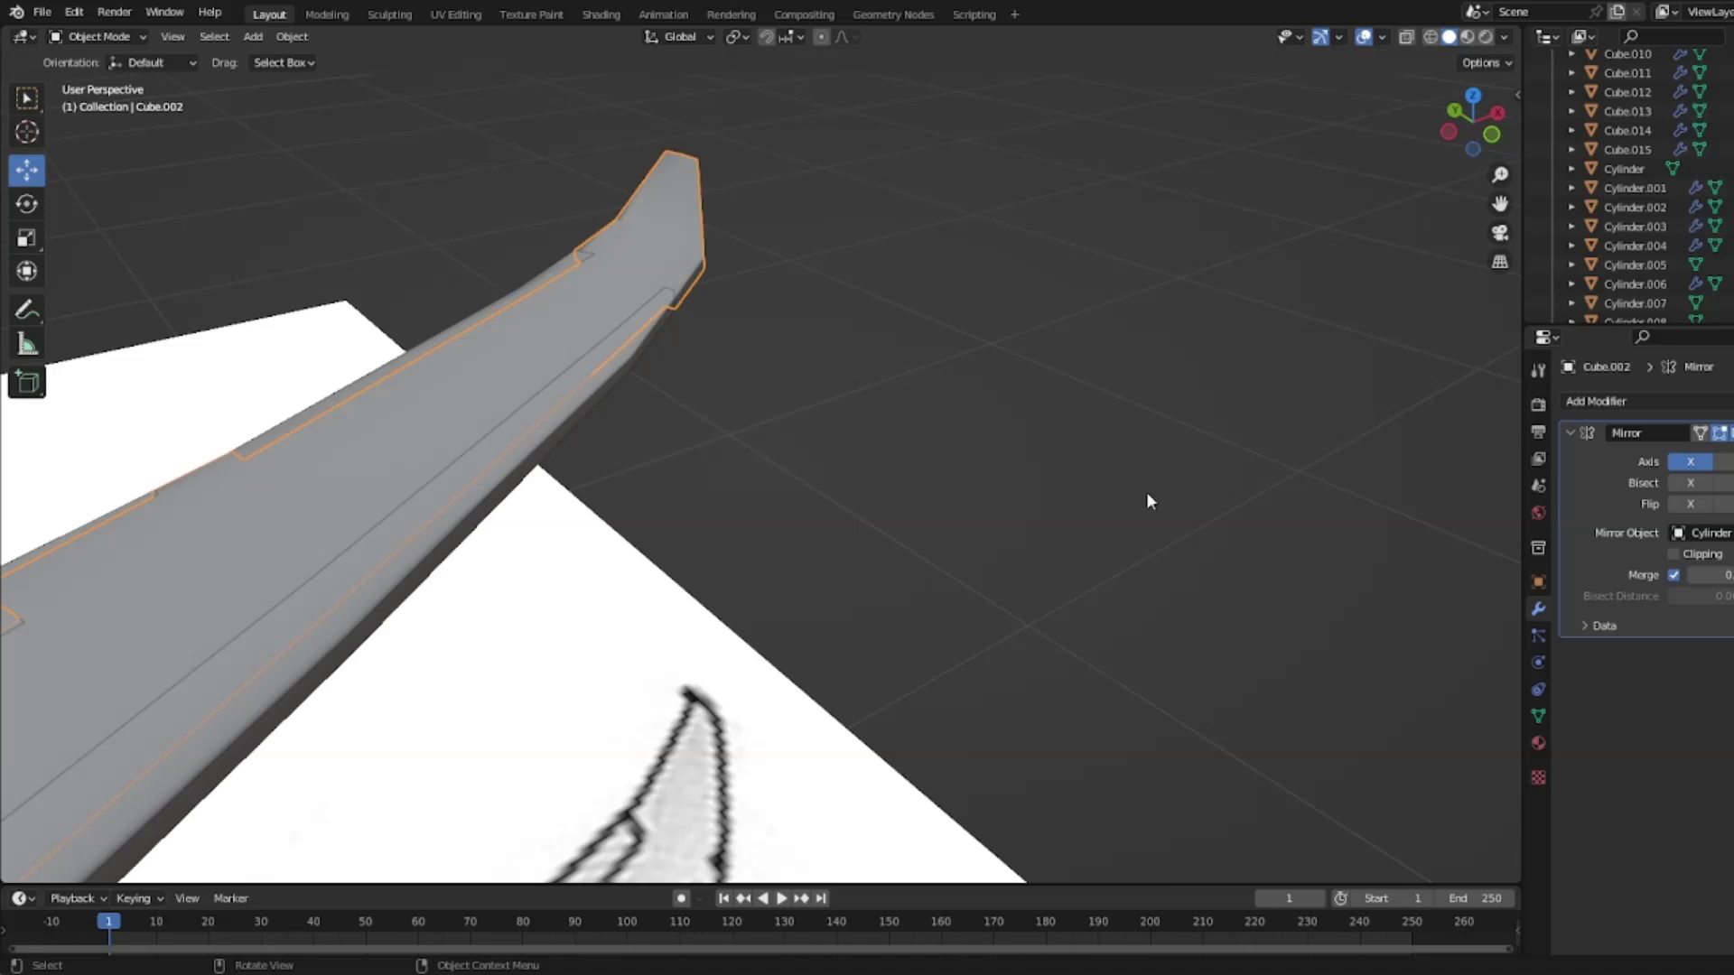
{"action": "scroll", "coordinate": [1147, 493], "scroll_direction": "down", "scroll_amount": 1}
{"action": "right_click", "coordinate": [1084, 483]}
{"action": "middle_click_drag", "start_coordinate": [1027, 337], "coordinate": [854, 333]}
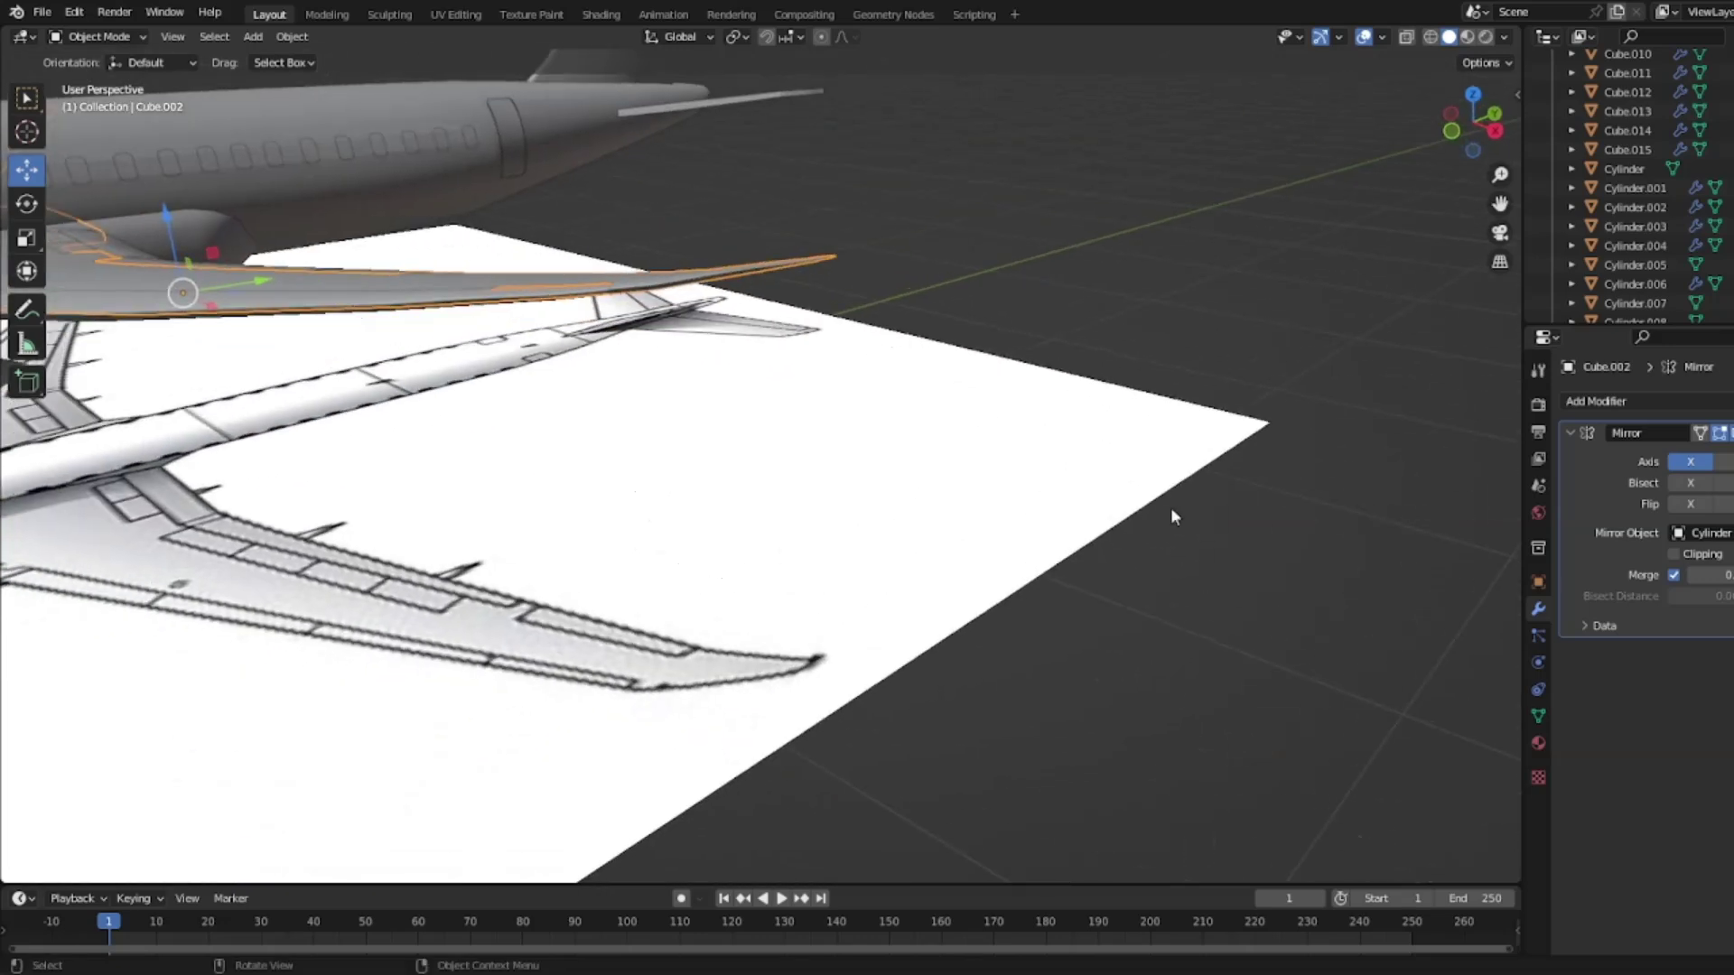
{"action": "scroll", "coordinate": [991, 266], "scroll_direction": "down", "scroll_amount": 3}
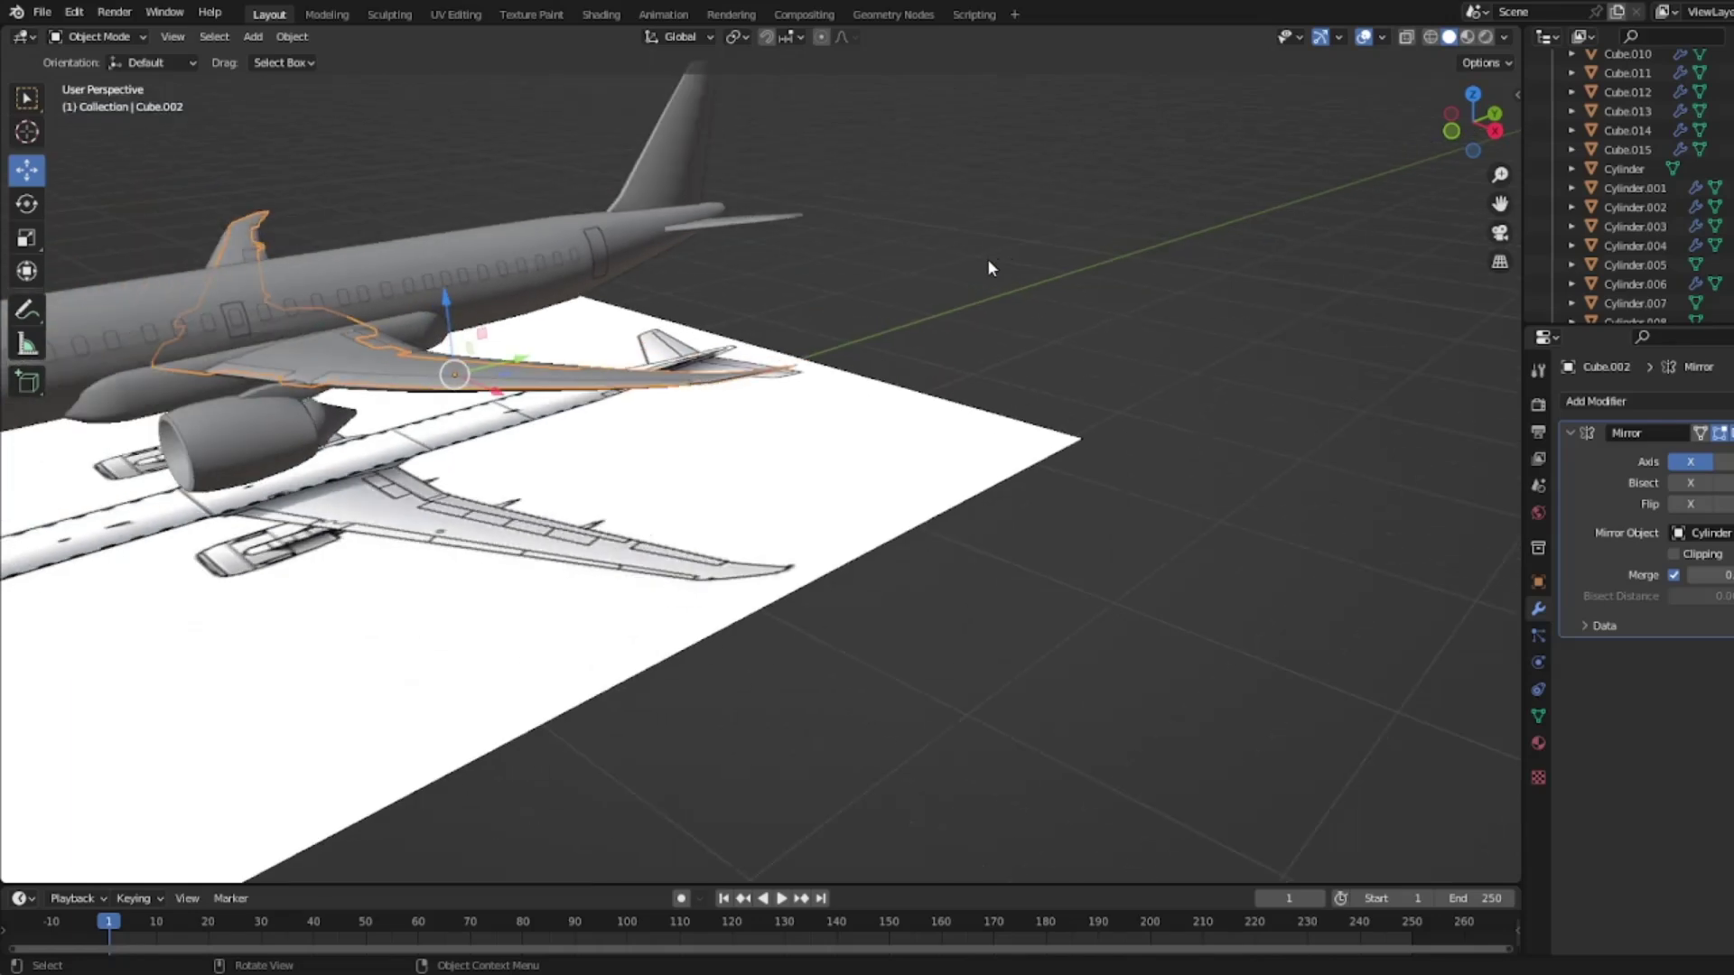
{"action": "middle_click_drag", "start_coordinate": [823, 173], "coordinate": [867, 390], "text": "shift"}
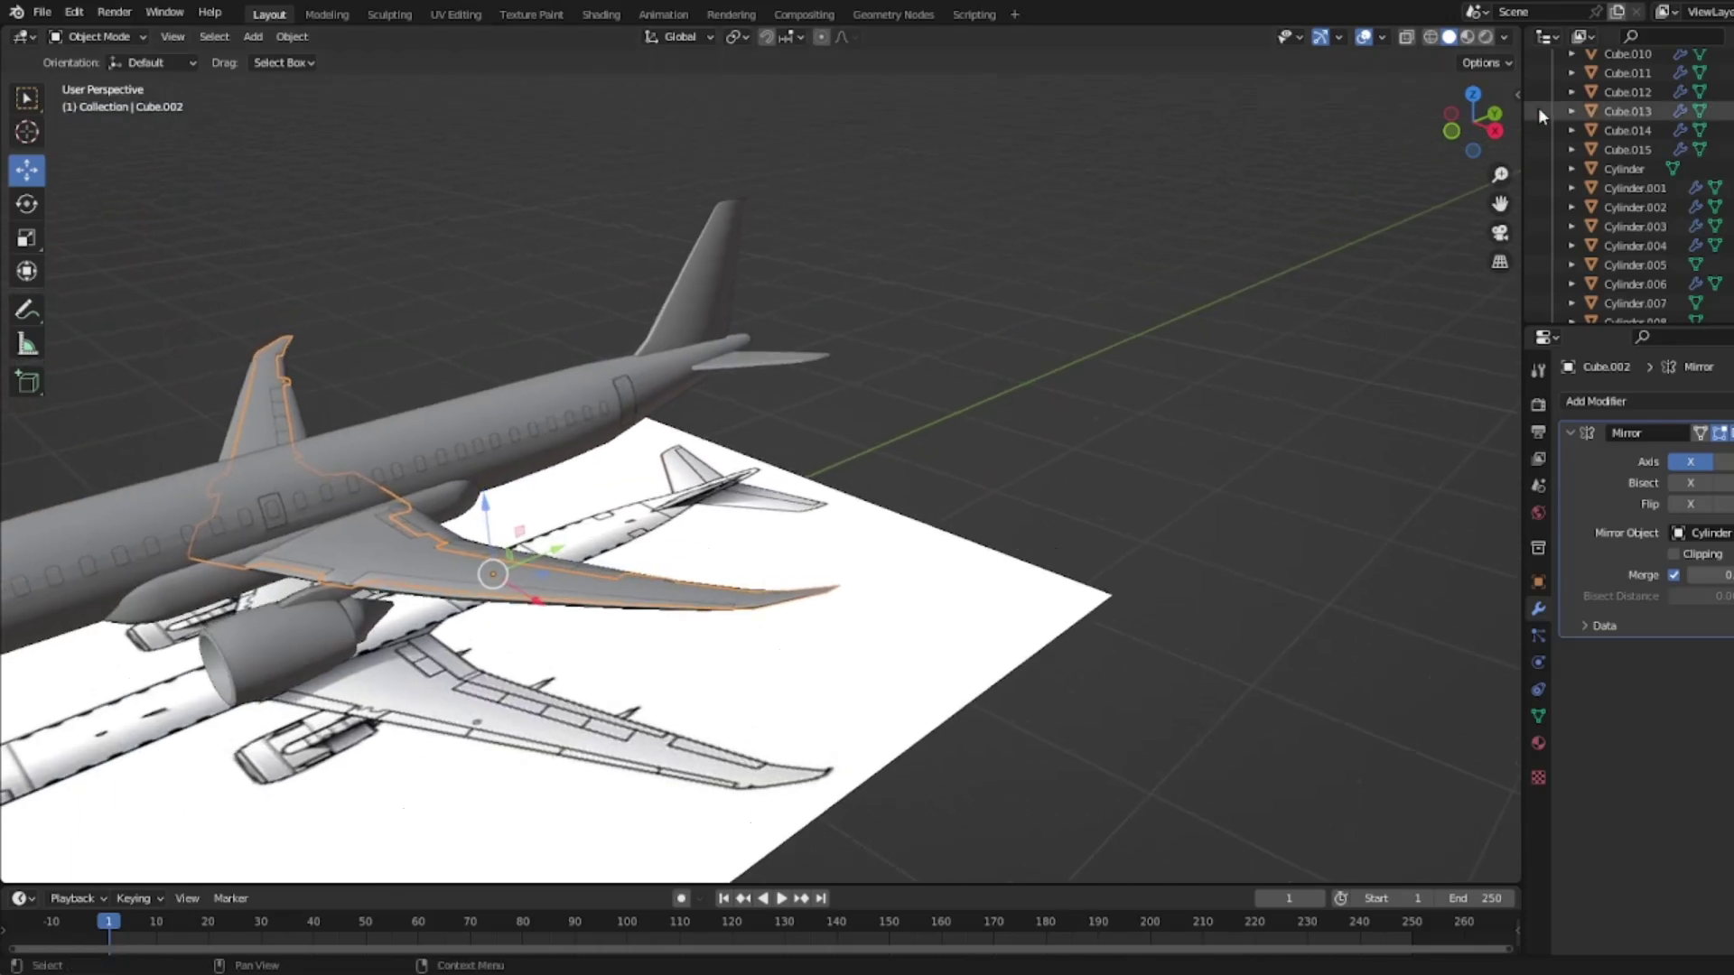
Step: Open the vertical stabilizer for editing in right-side wireframe and show the side-view reference image Empty.001
{"action": "left_click", "coordinate": [1492, 133]}
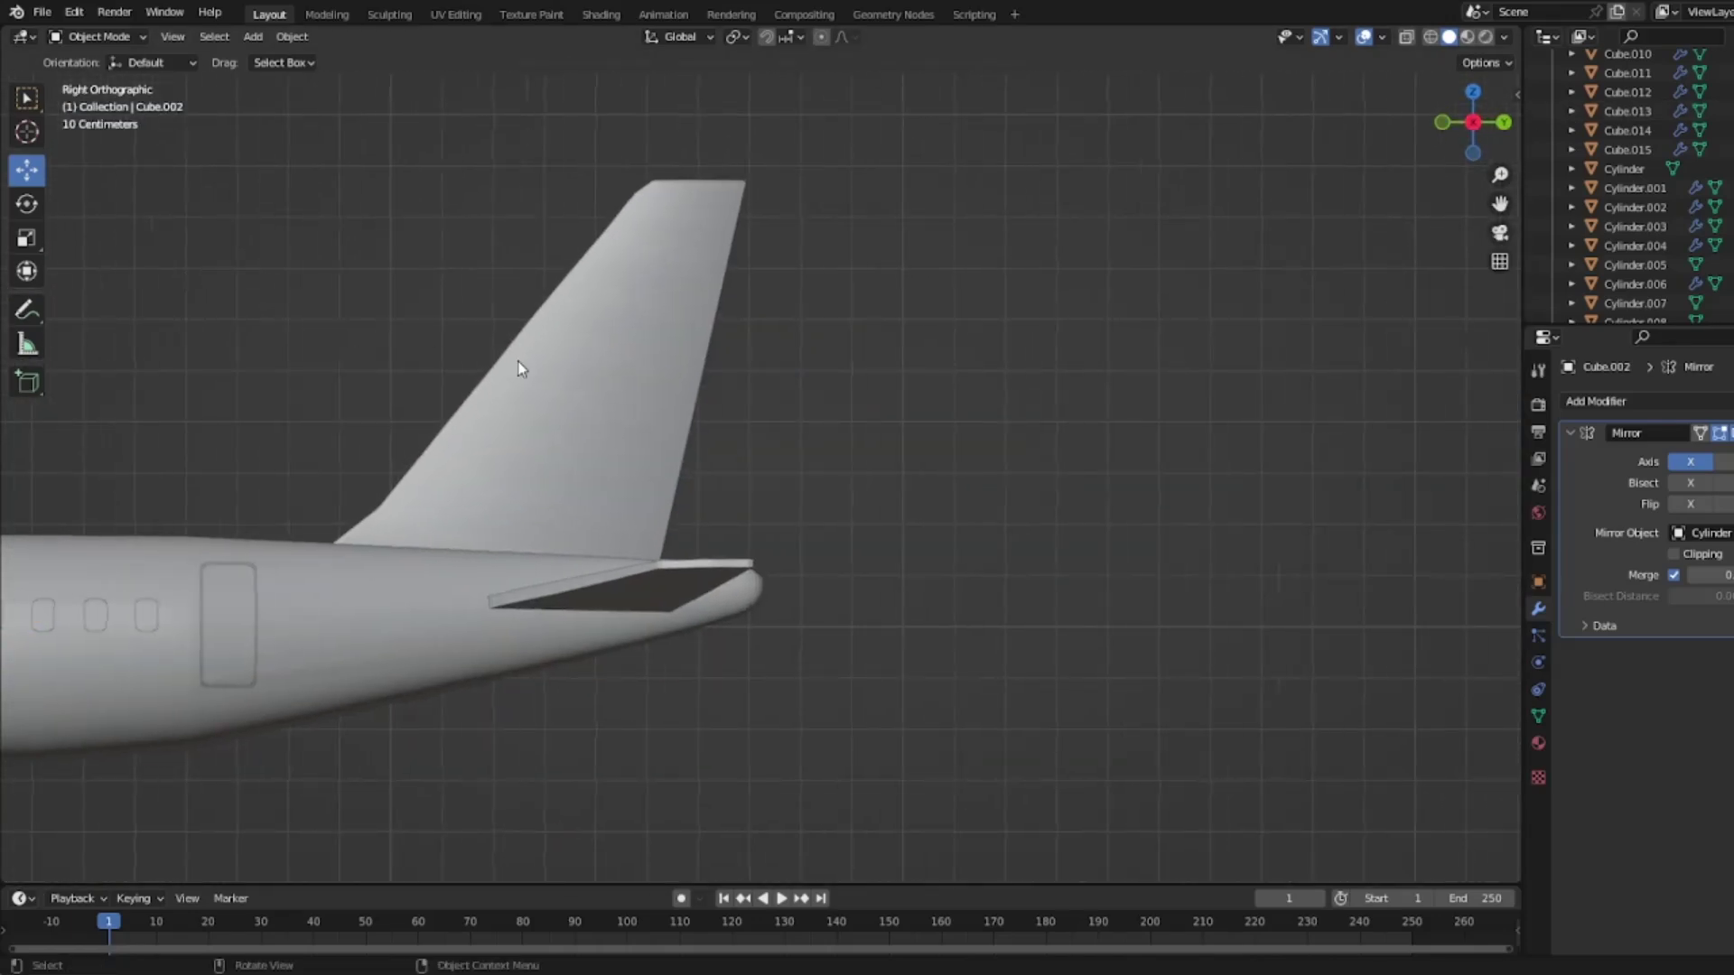
{"action": "left_click", "coordinate": [573, 368]}
{"action": "key", "text": "Tab"}
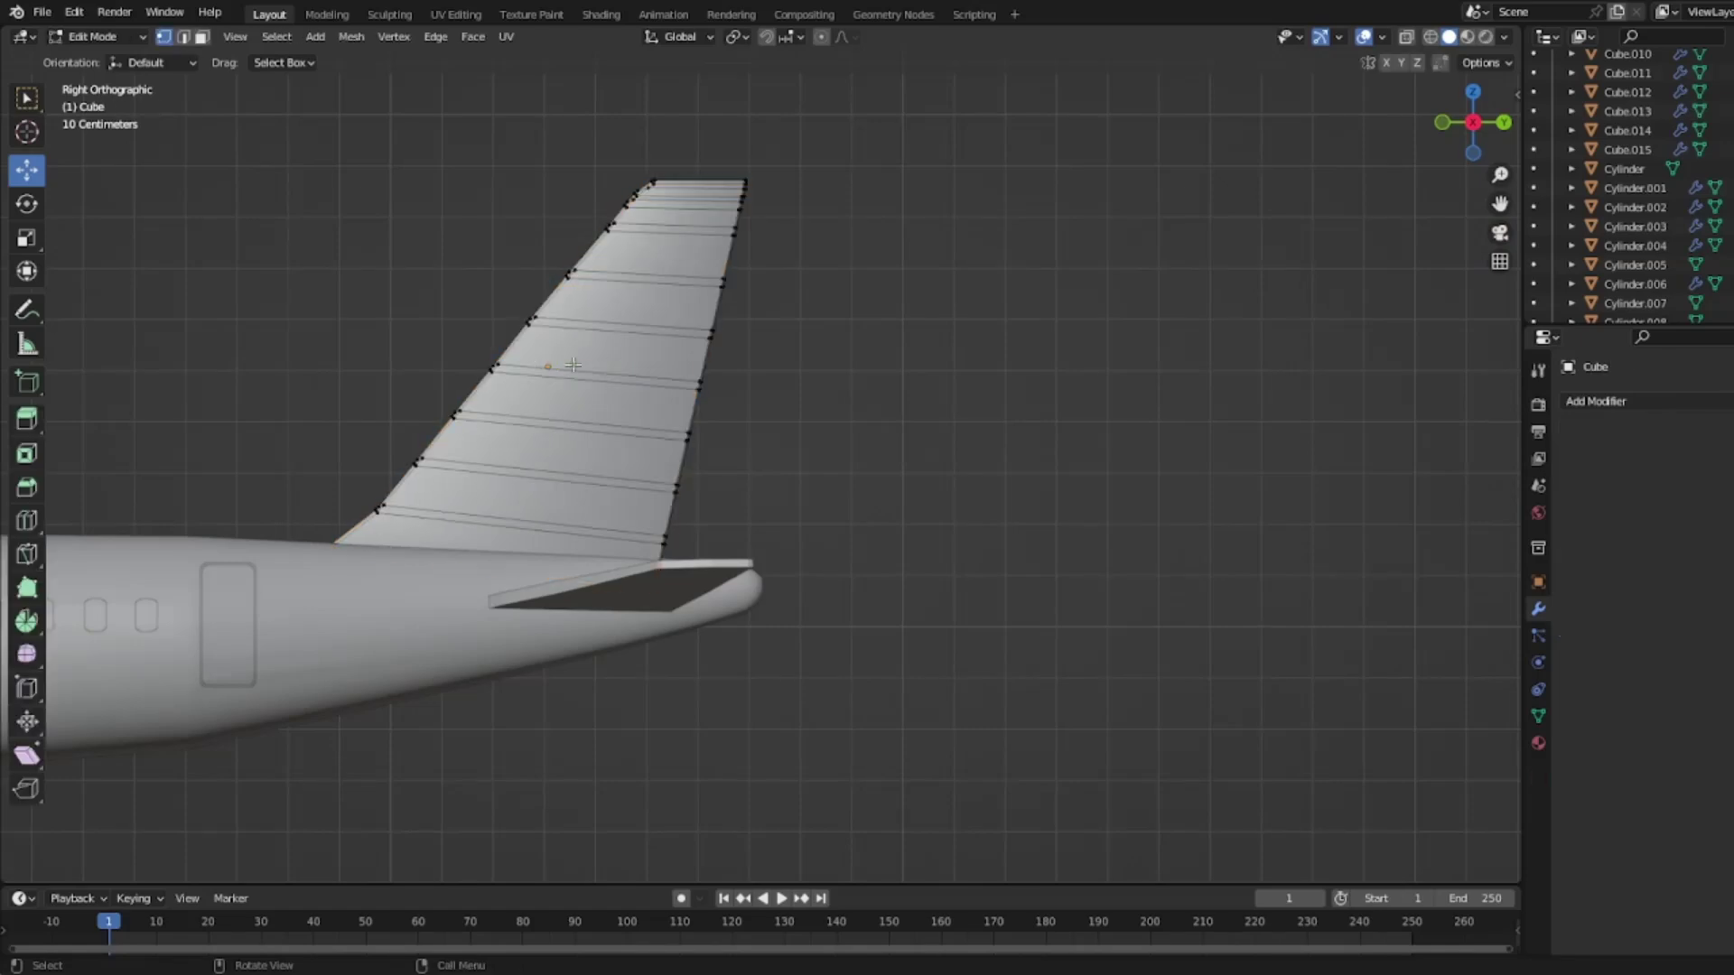
{"action": "key", "text": "z"}
{"action": "left_click", "coordinate": [484, 328]}
{"action": "scroll", "coordinate": [1626, 246], "scroll_direction": "down", "scroll_amount": 5}
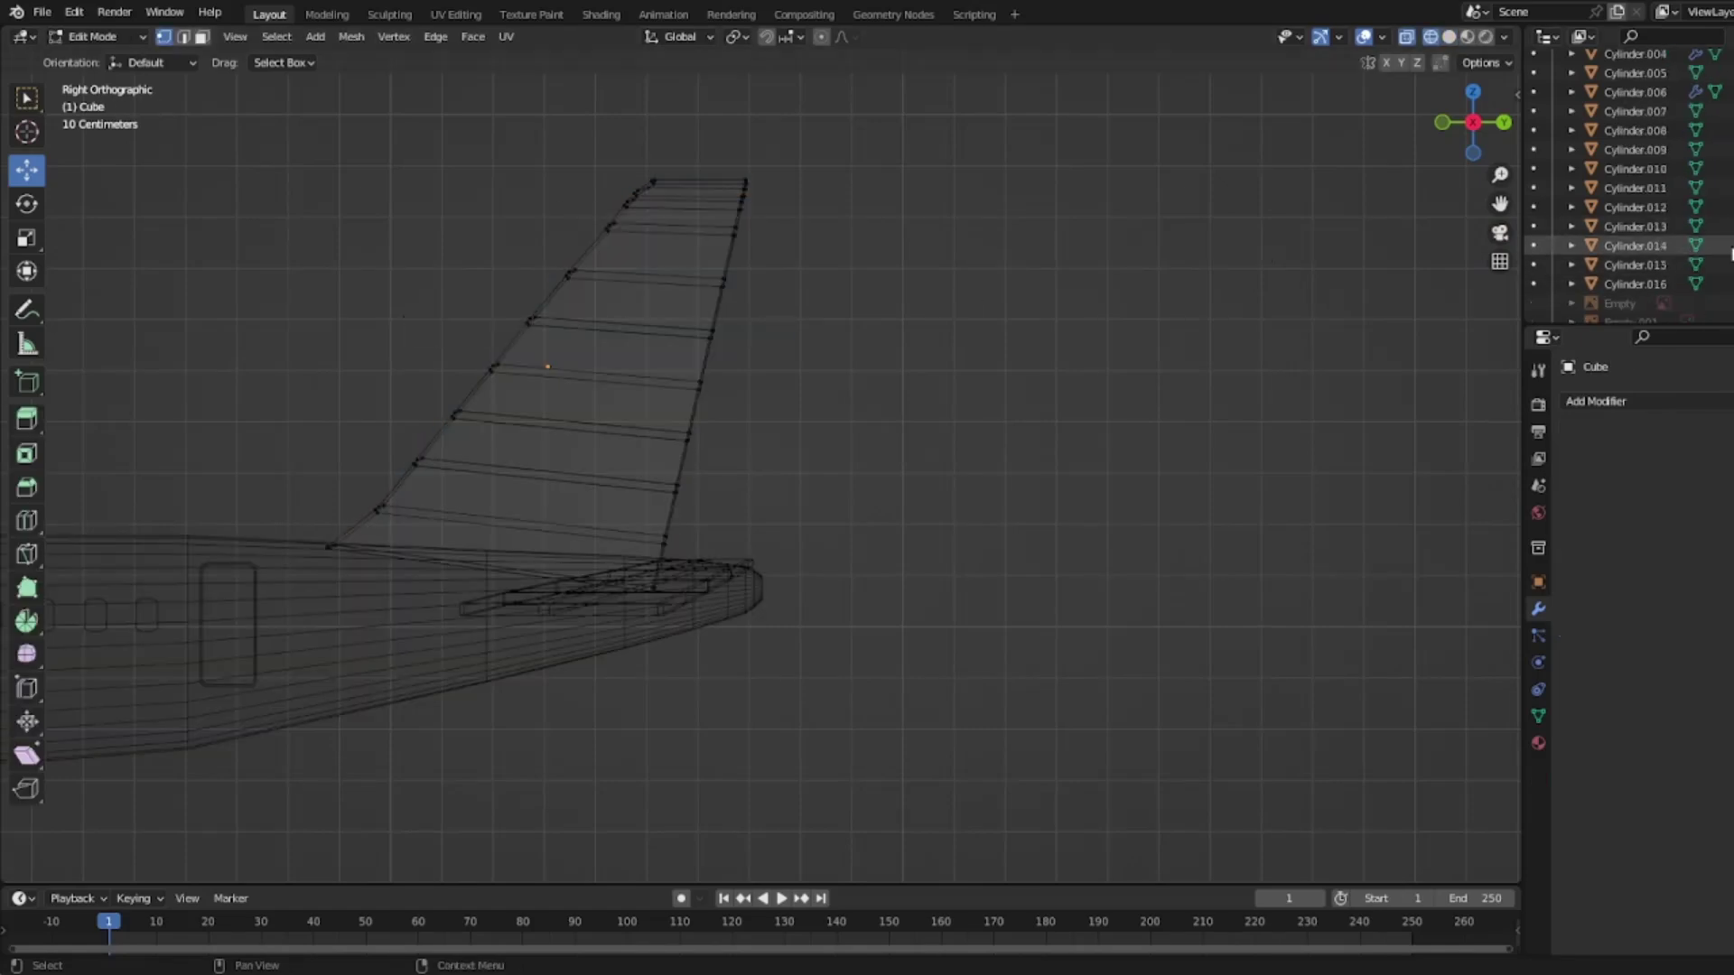
{"action": "left_click", "coordinate": [1729, 303]}
{"action": "left_click", "coordinate": [1729, 284]}
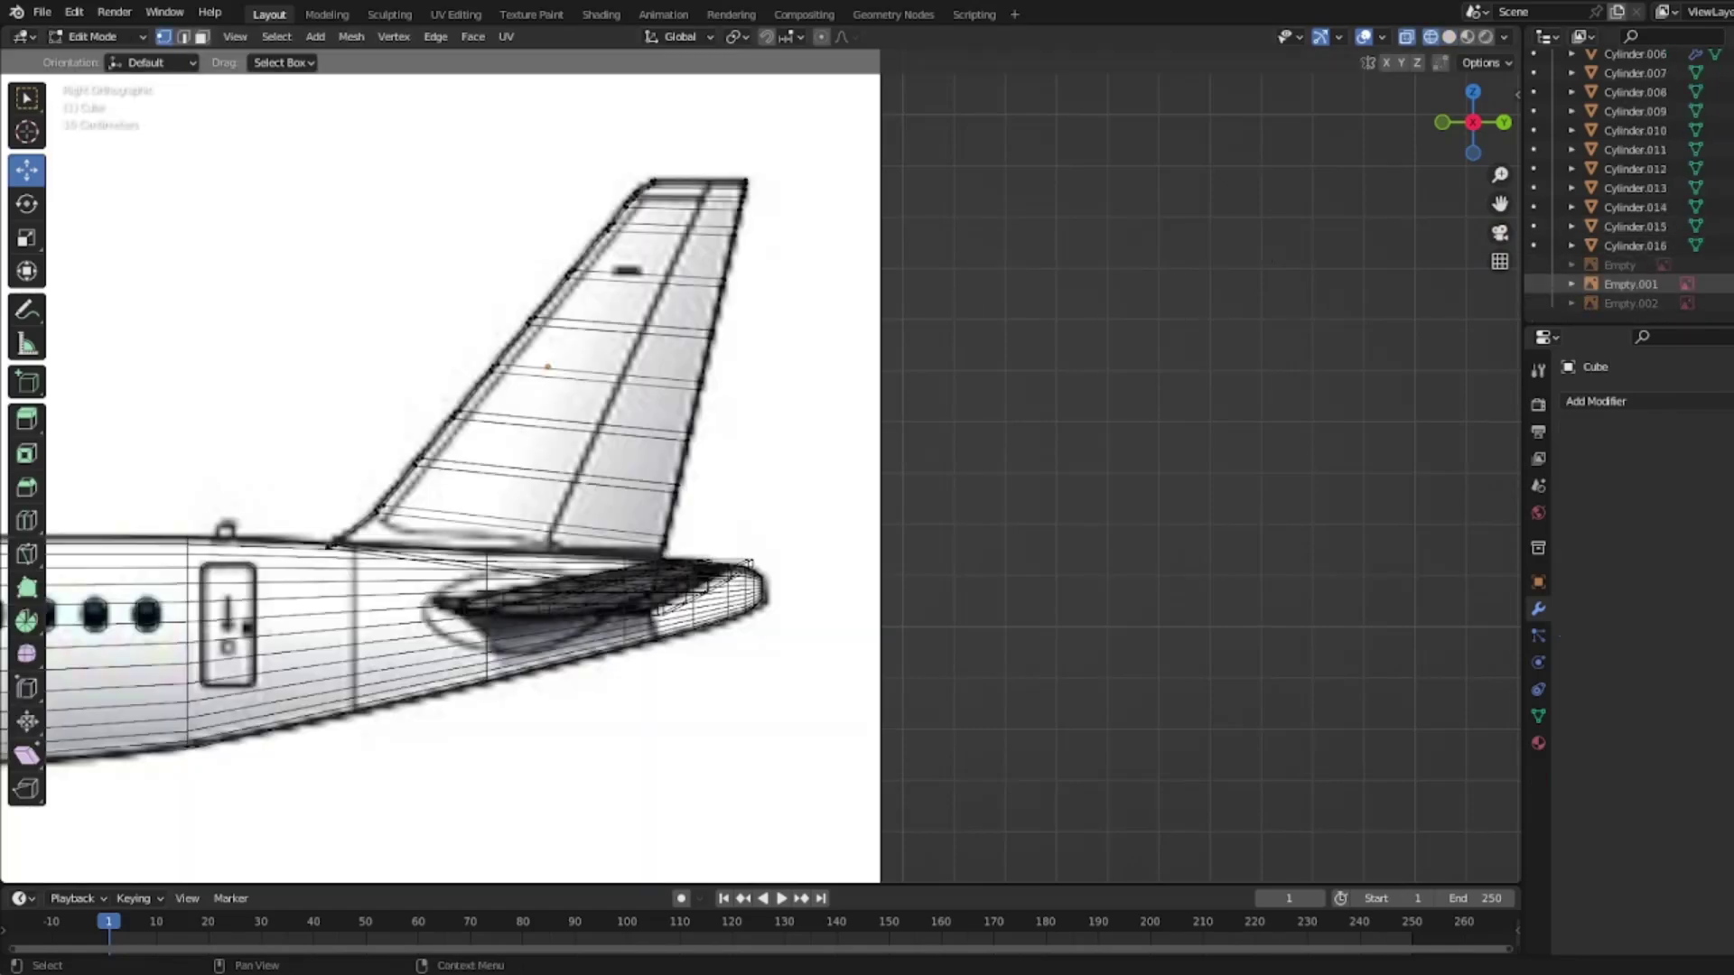
Step: Knife-cut through the whole vertical stabilizer along the reference's rudder hinge line, from above the tip to below the fin's base
{"action": "scroll", "coordinate": [804, 453], "scroll_direction": "down", "scroll_amount": 4}
{"action": "middle_click_drag", "start_coordinate": [461, 412], "coordinate": [1075, 356], "text": "shift"}
{"action": "scroll", "coordinate": [1006, 357], "scroll_direction": "up", "scroll_amount": 4}
{"action": "scroll", "coordinate": [897, 499], "scroll_direction": "up", "scroll_amount": 1}
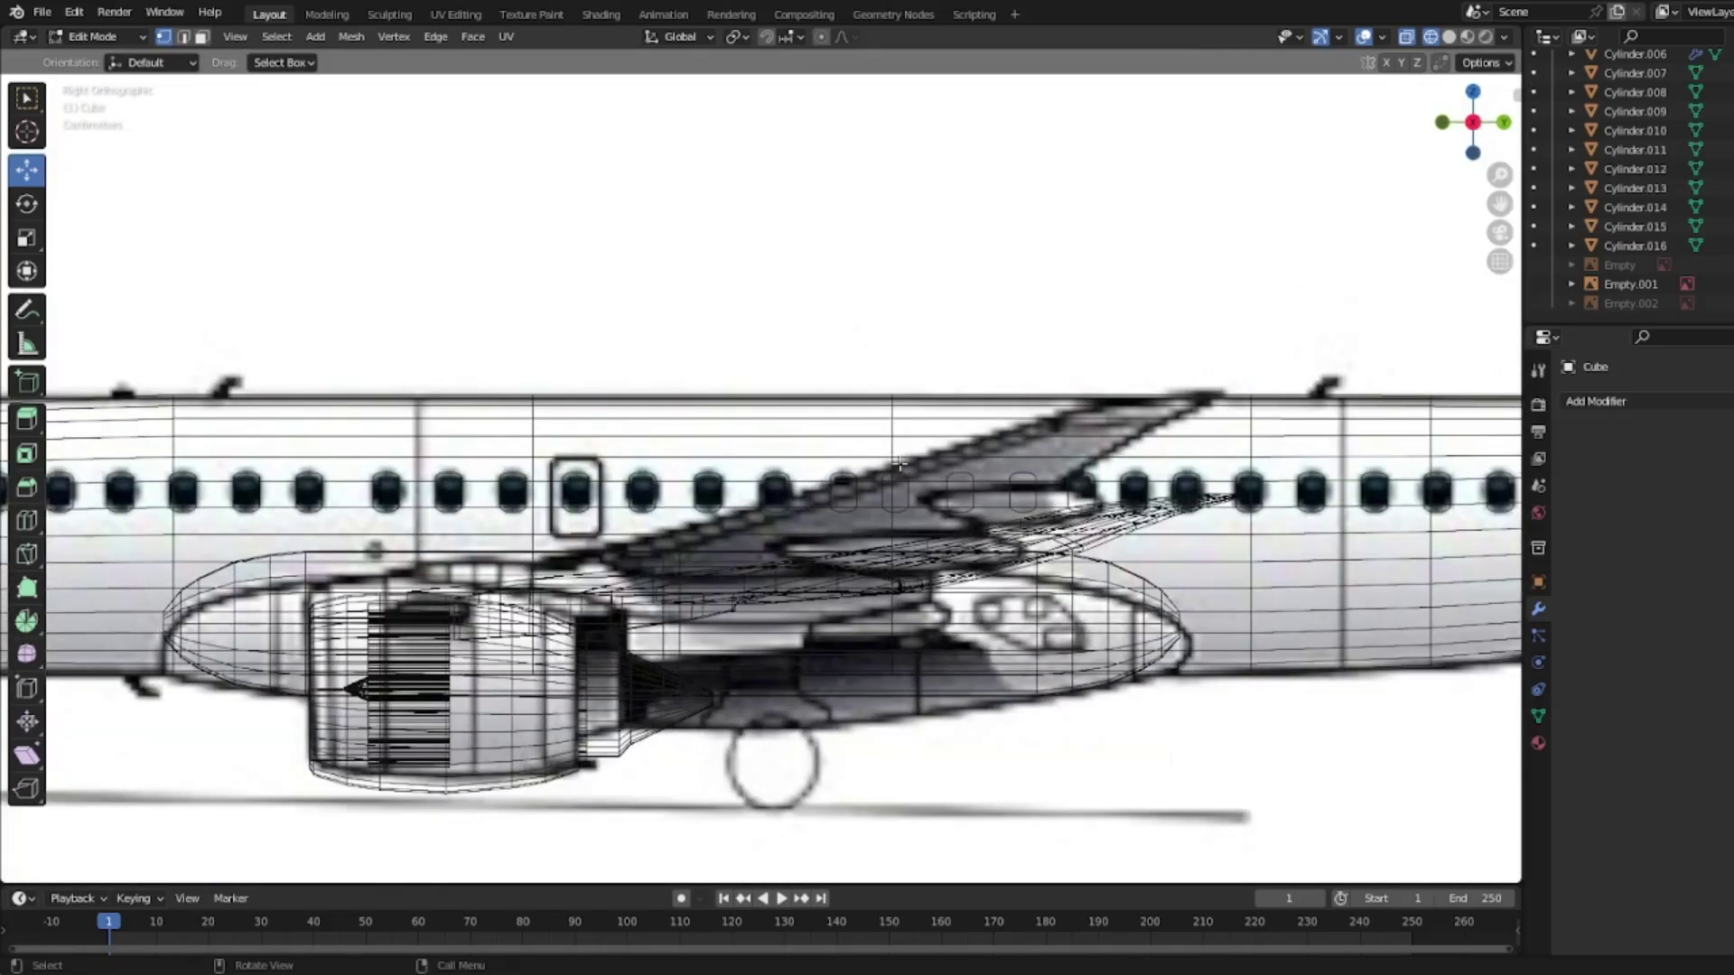
{"action": "middle_click_drag", "start_coordinate": [1252, 301], "coordinate": [655, 340], "text": "shift"}
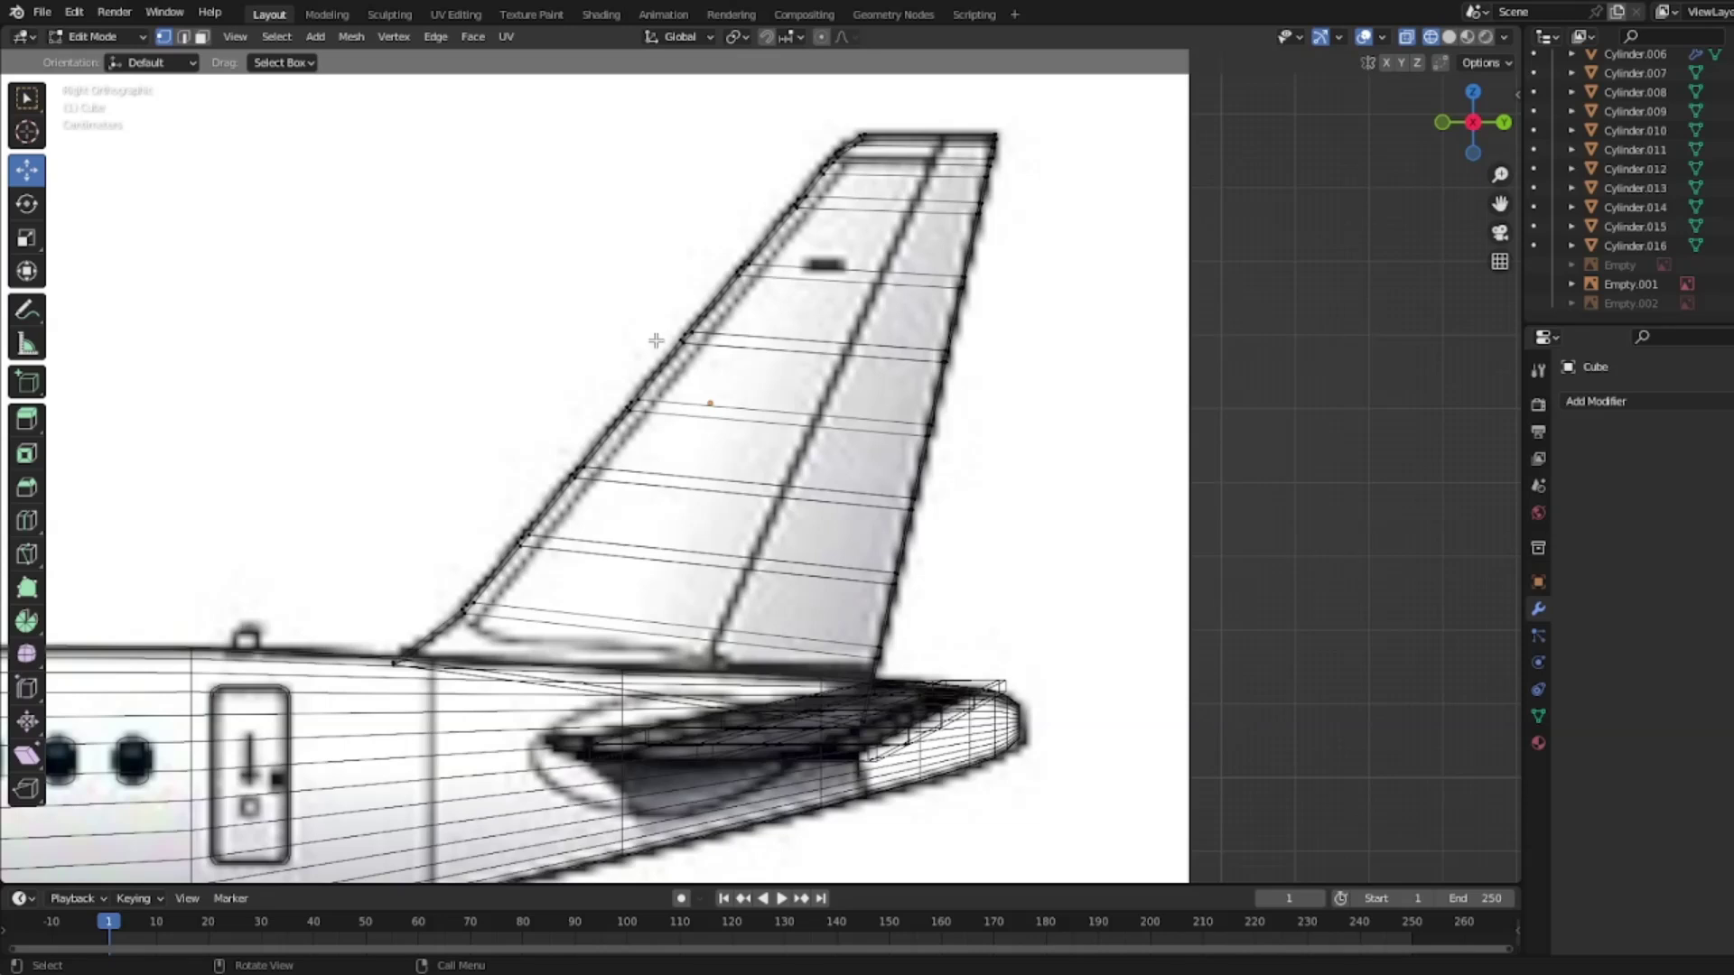
{"action": "scroll", "coordinate": [632, 443], "scroll_direction": "up", "scroll_amount": 1}
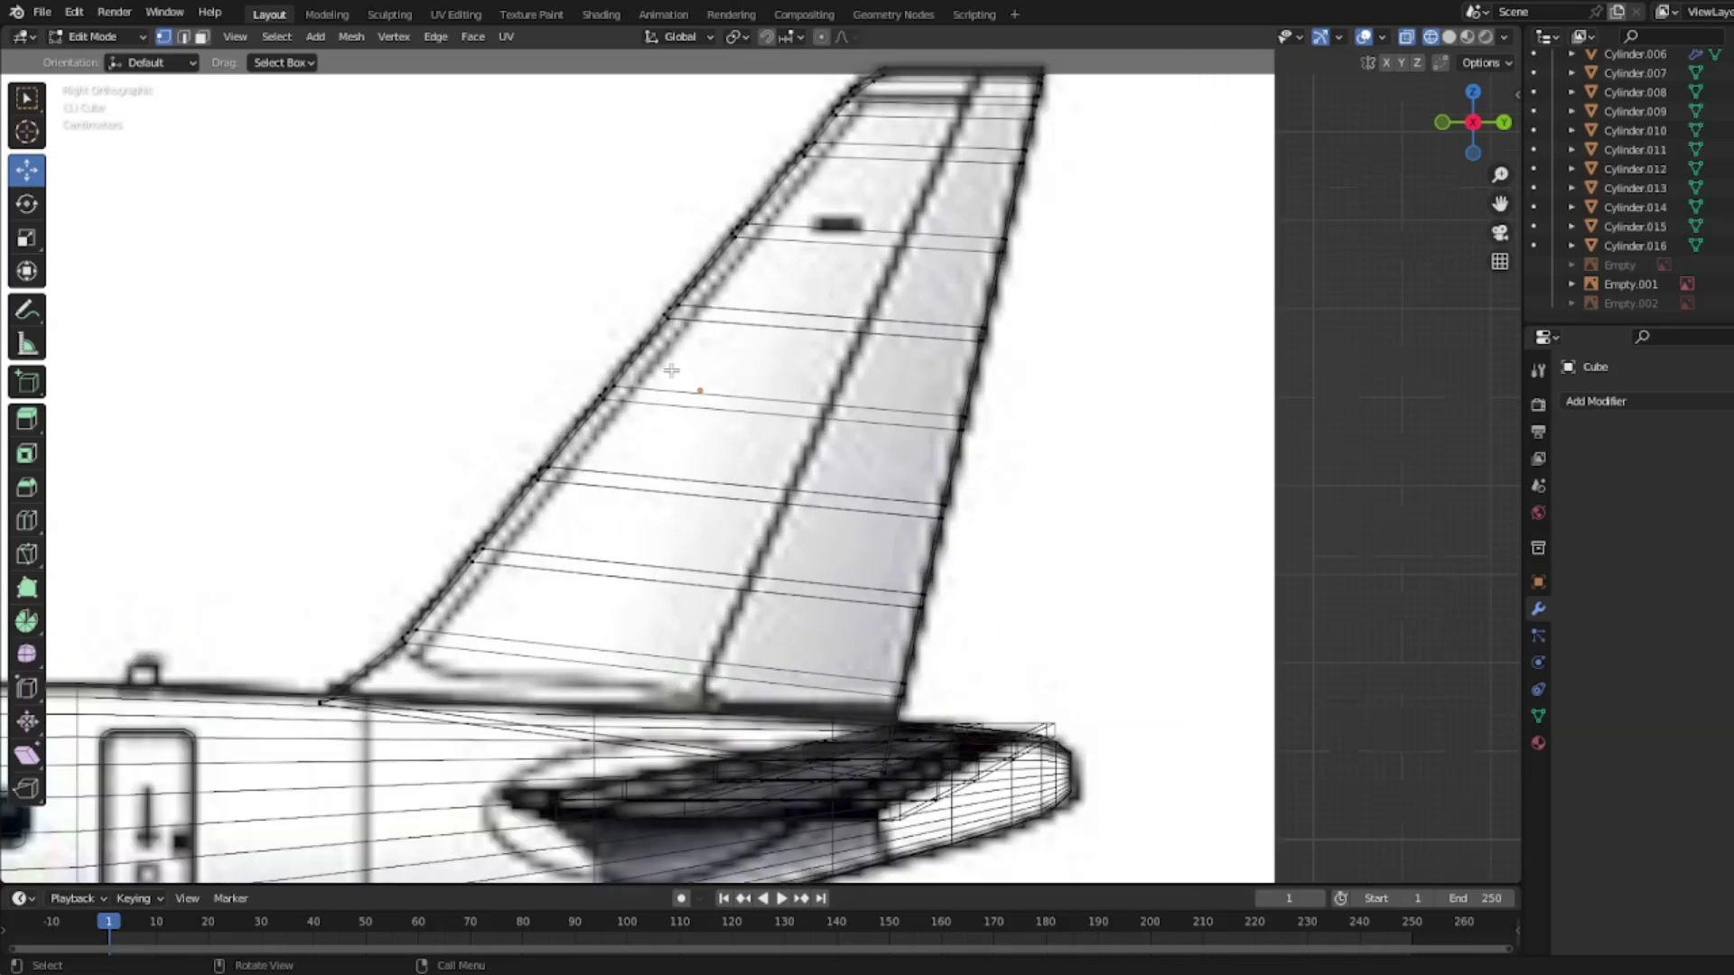
{"action": "left_click", "coordinate": [33, 559]}
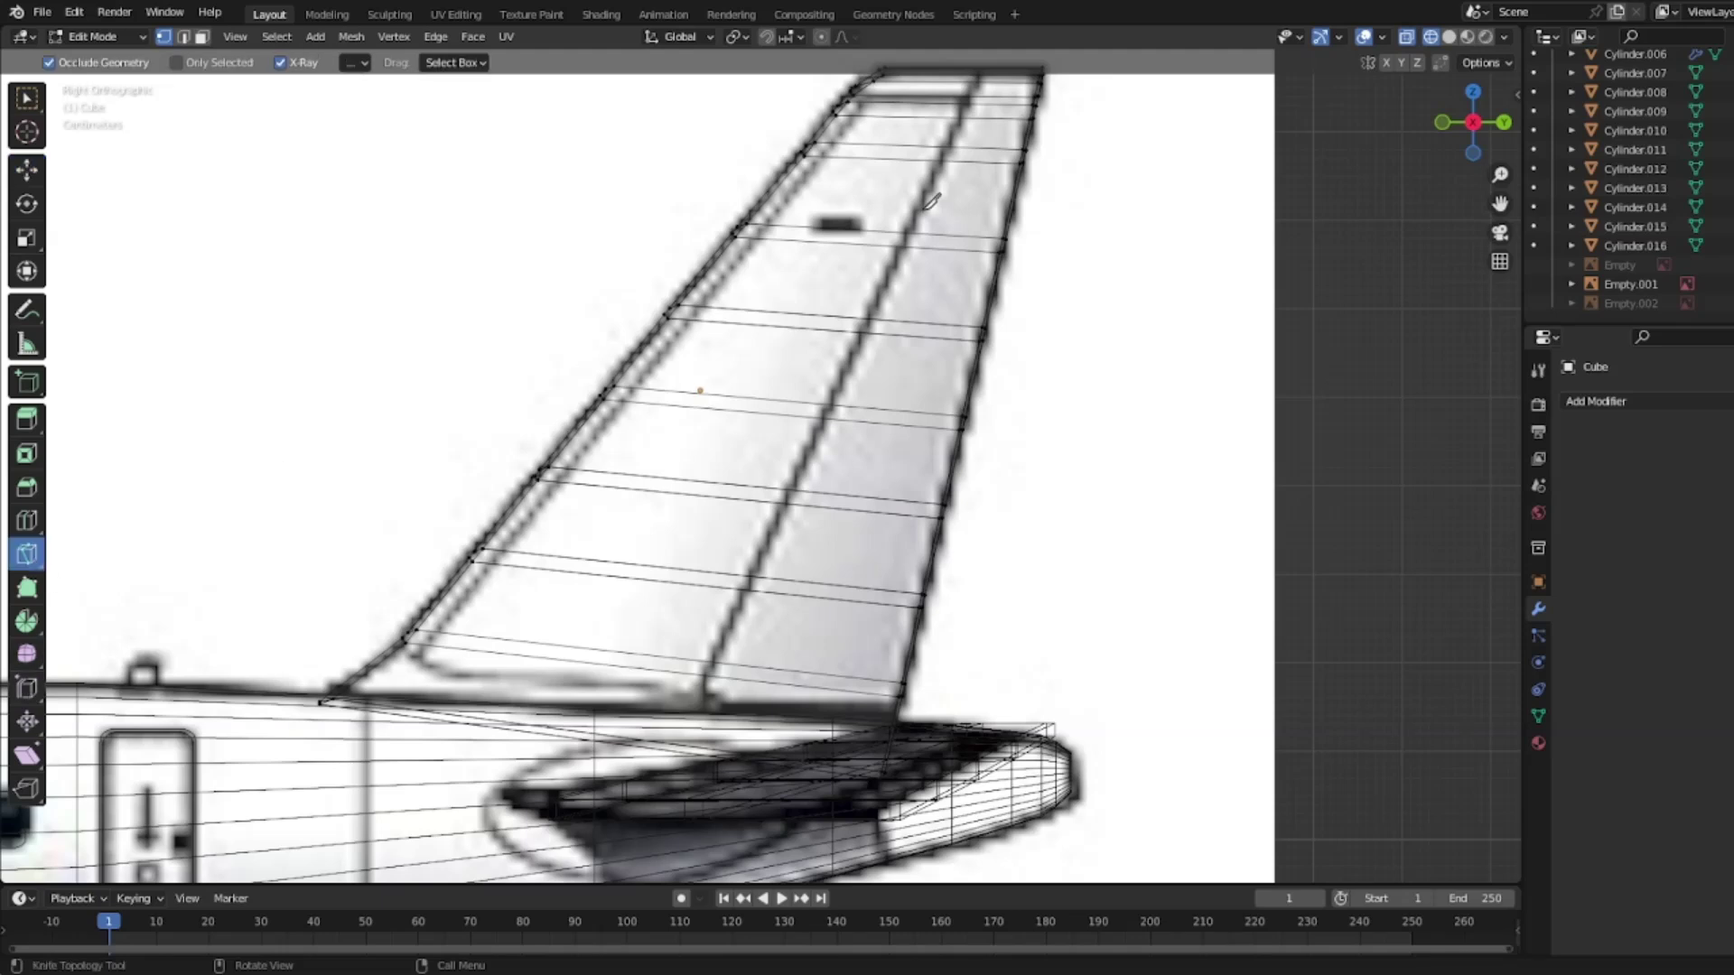
{"action": "middle_click_drag", "start_coordinate": [951, 184], "coordinate": [920, 317], "text": "shift"}
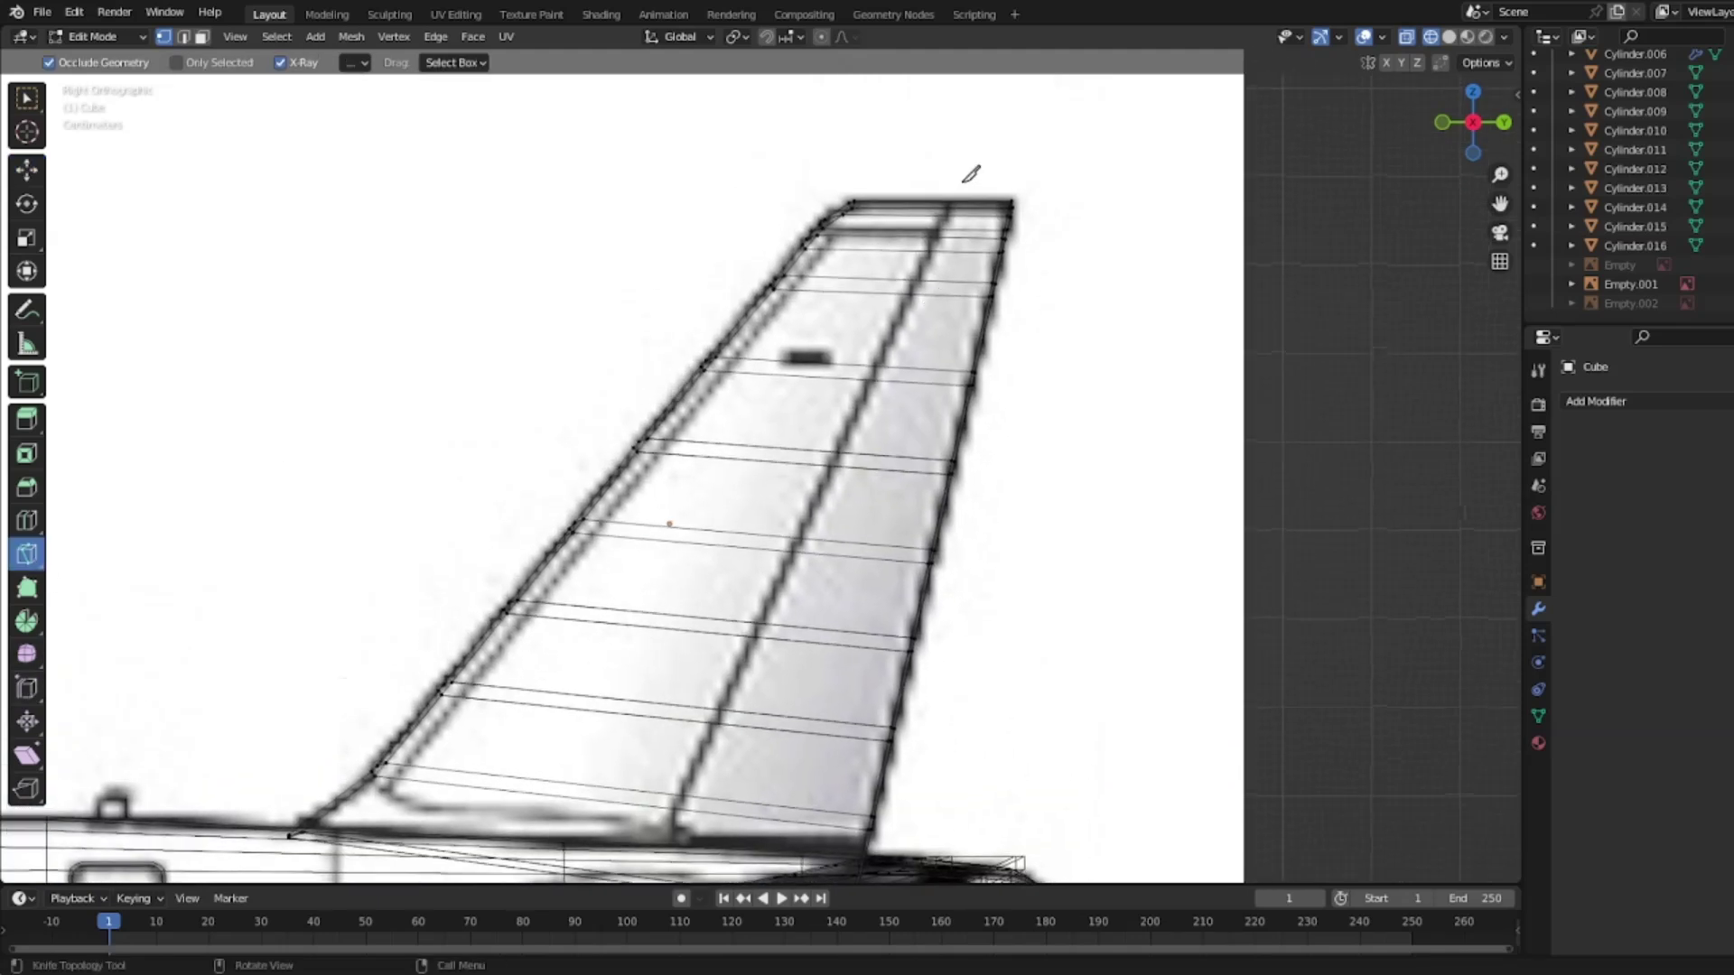
{"action": "left_click", "coordinate": [953, 183]}
{"action": "middle_click_drag", "start_coordinate": [806, 570], "coordinate": [971, 224], "text": "shift"}
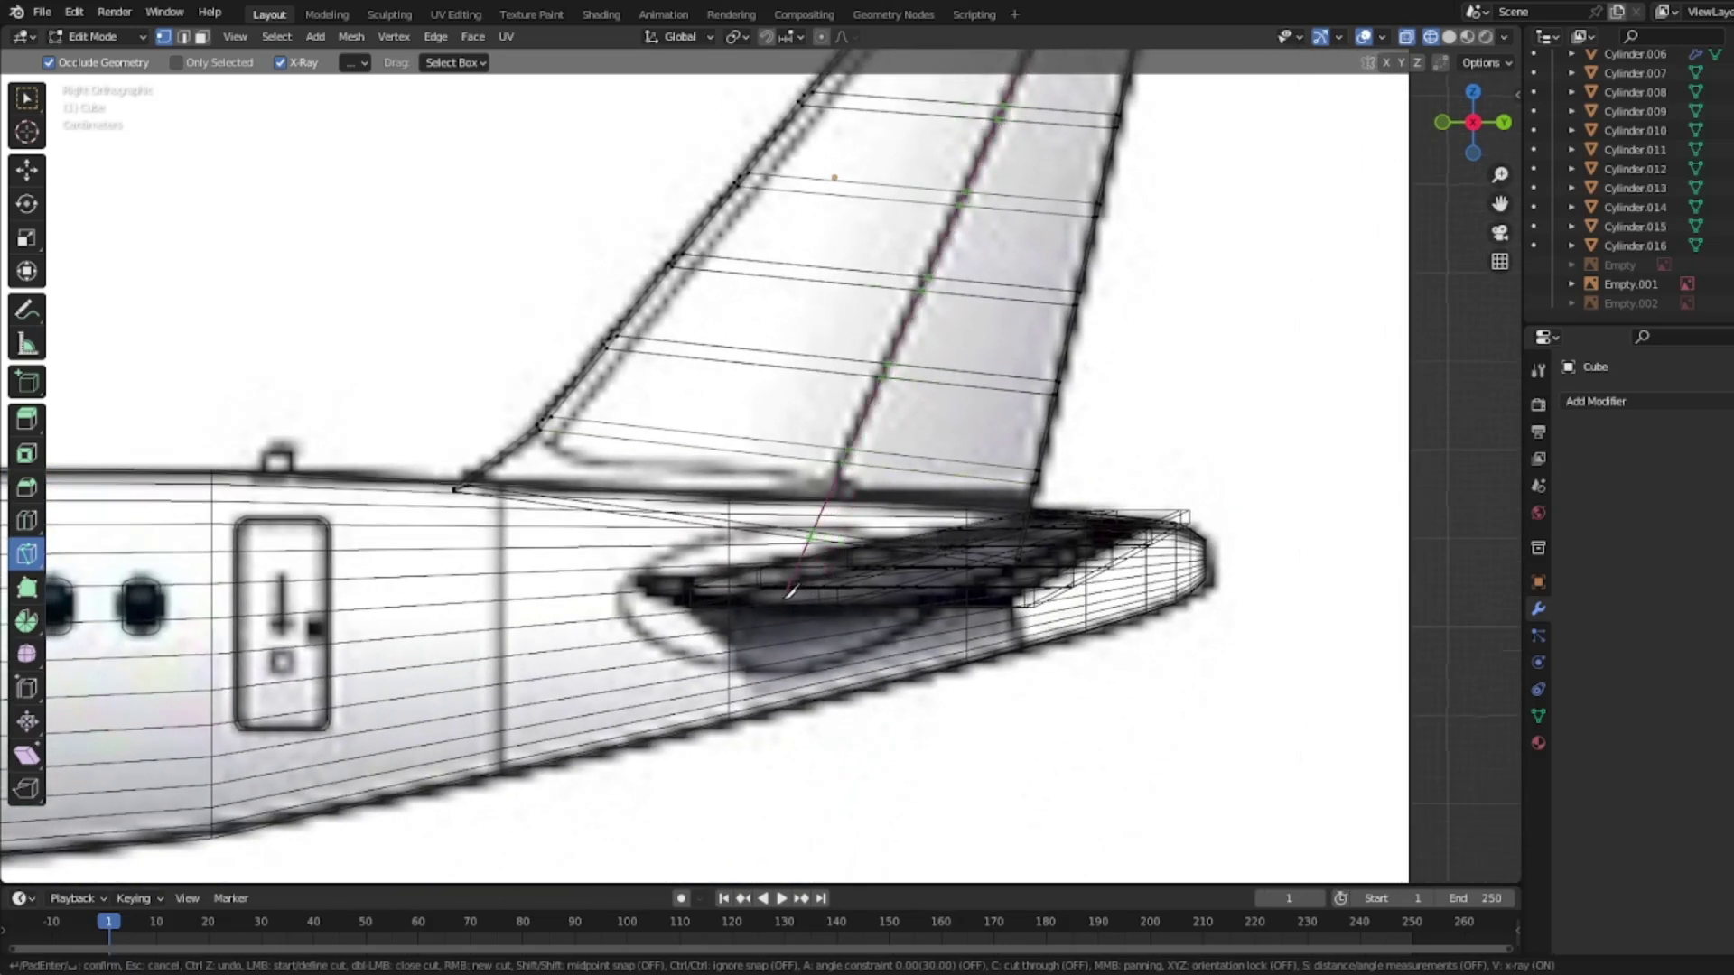
{"action": "key", "text": "c"}
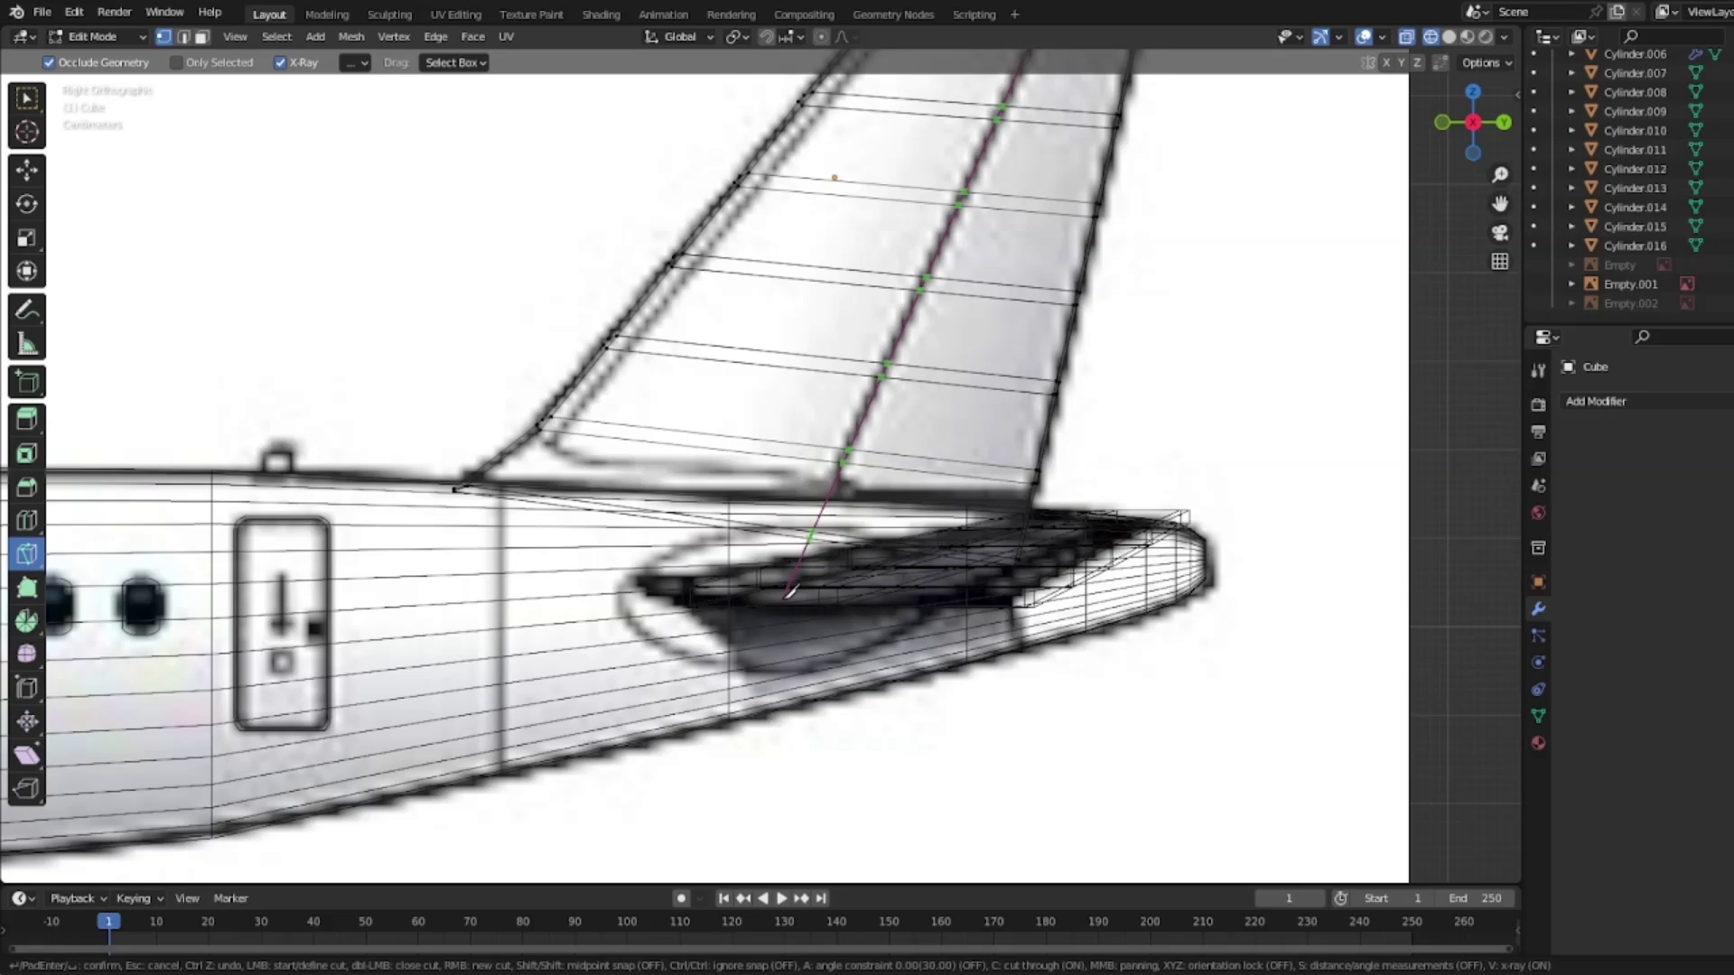
{"action": "key", "text": "Return"}
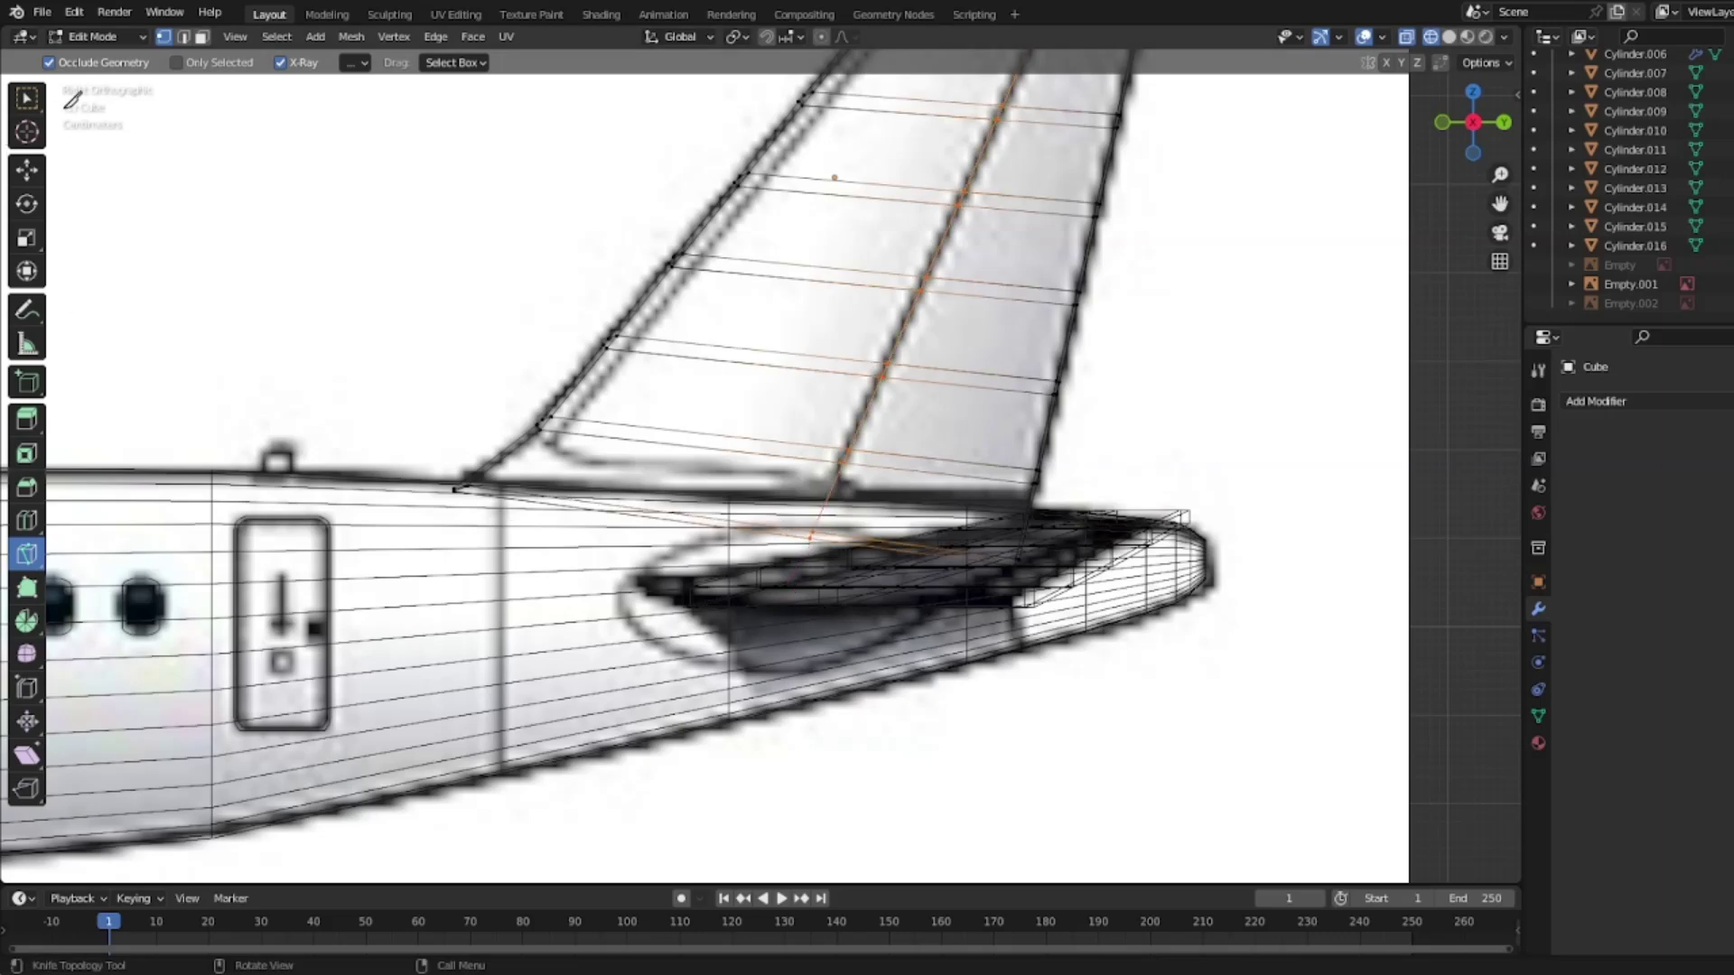
Step: Select all vertices of the rudder section behind the cut and separate the selection from the fin as its own object
{"action": "left_click", "coordinate": [26, 170]}
{"action": "left_click_drag", "start_coordinate": [1251, 751], "coordinate": [958, 434], "text": "shift"}
{"action": "middle_click_drag", "start_coordinate": [961, 435], "coordinate": [729, 665], "text": "shift"}
{"action": "left_click_drag", "start_coordinate": [942, 733], "coordinate": [779, 513], "text": "shift"}
{"action": "left_click_drag", "start_coordinate": [1042, 705], "coordinate": [927, 535]}
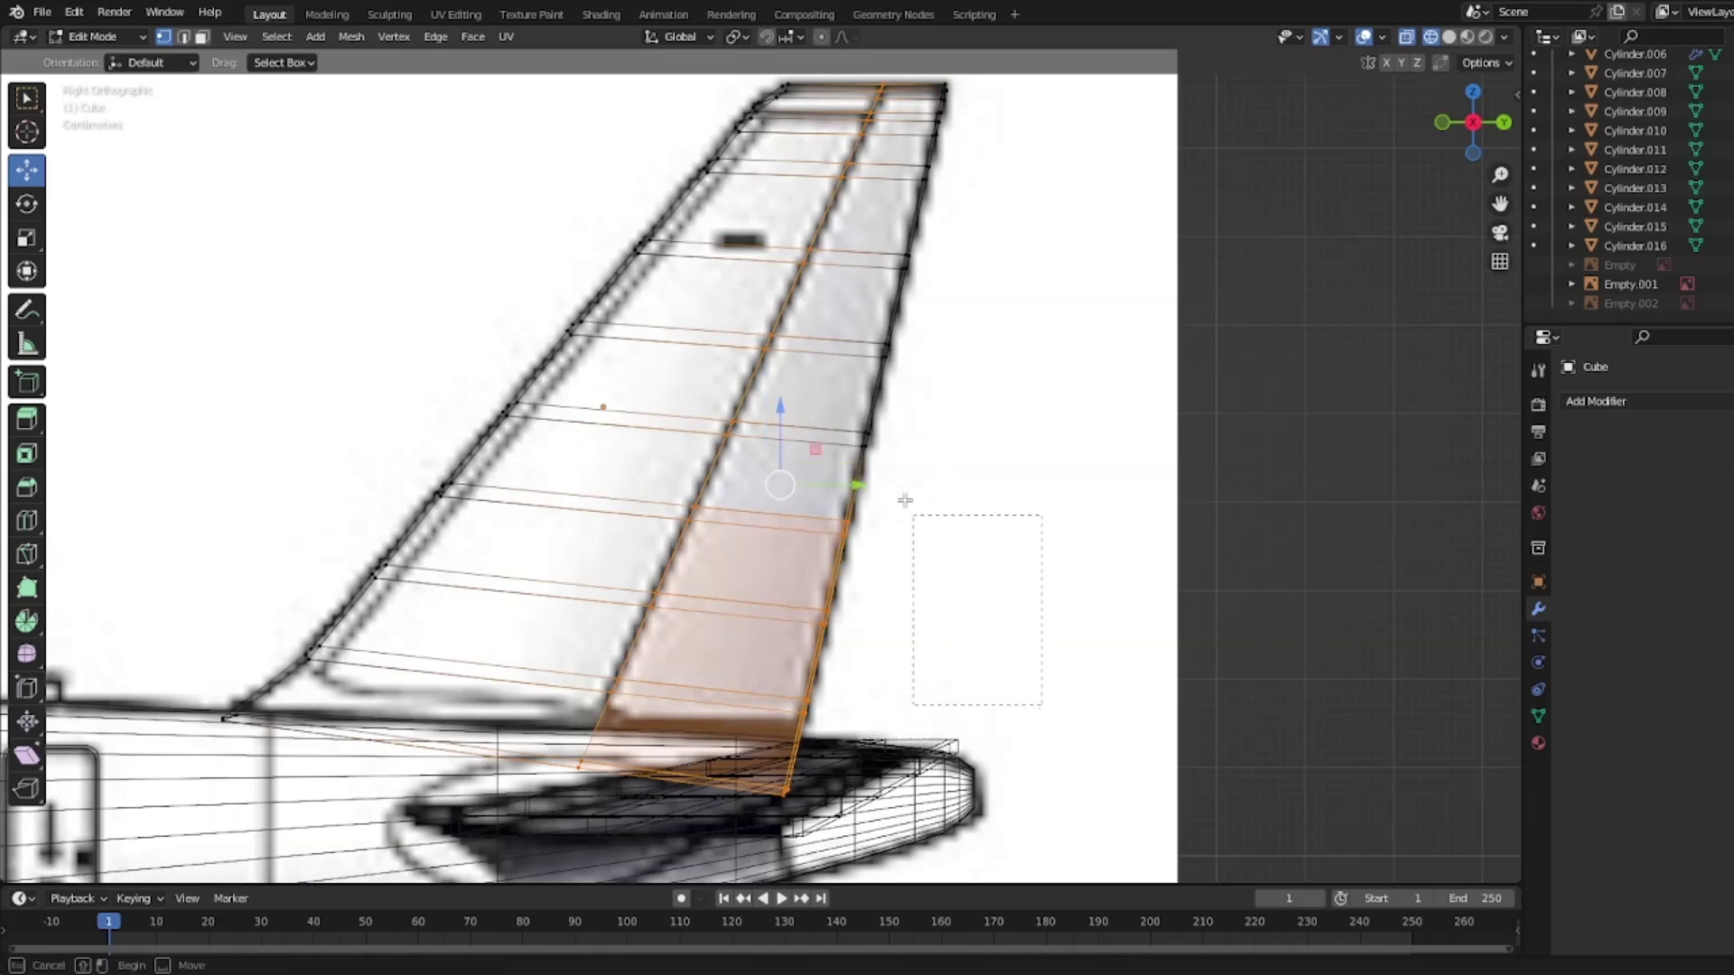
{"action": "left_click_drag", "start_coordinate": [810, 316], "coordinate": [810, 316], "text": "shift"}
{"action": "left_click_drag", "start_coordinate": [1088, 530], "coordinate": [867, 61], "text": "shift"}
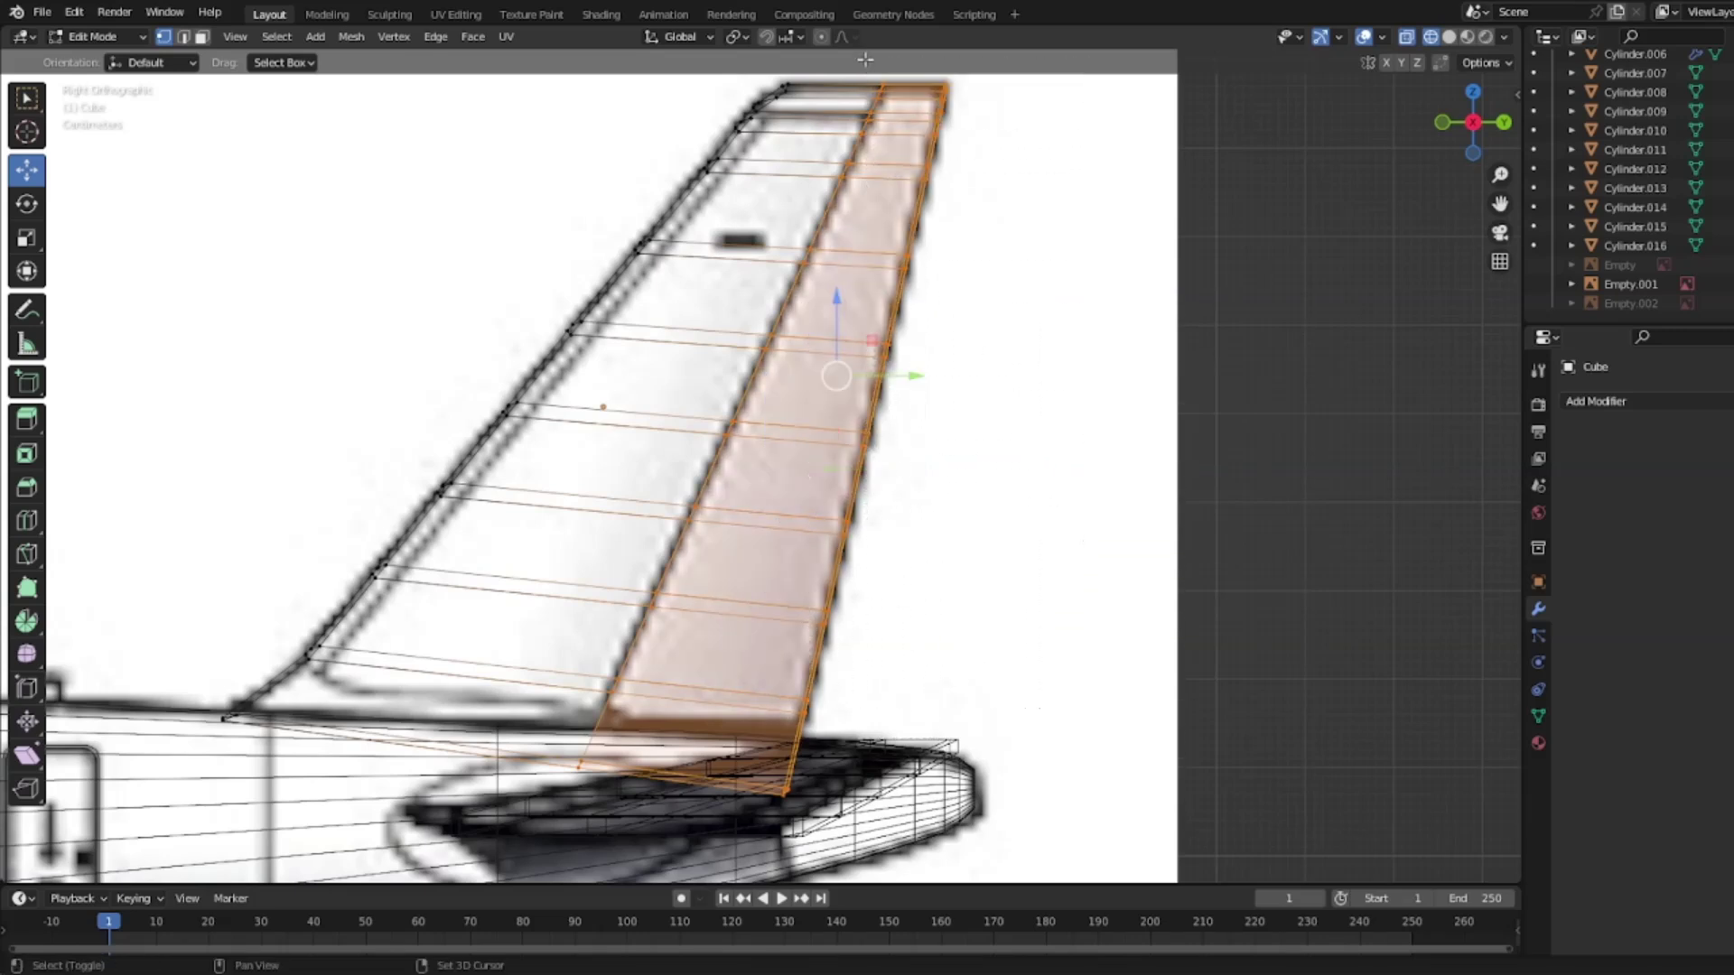
{"action": "right_click", "coordinate": [746, 517]}
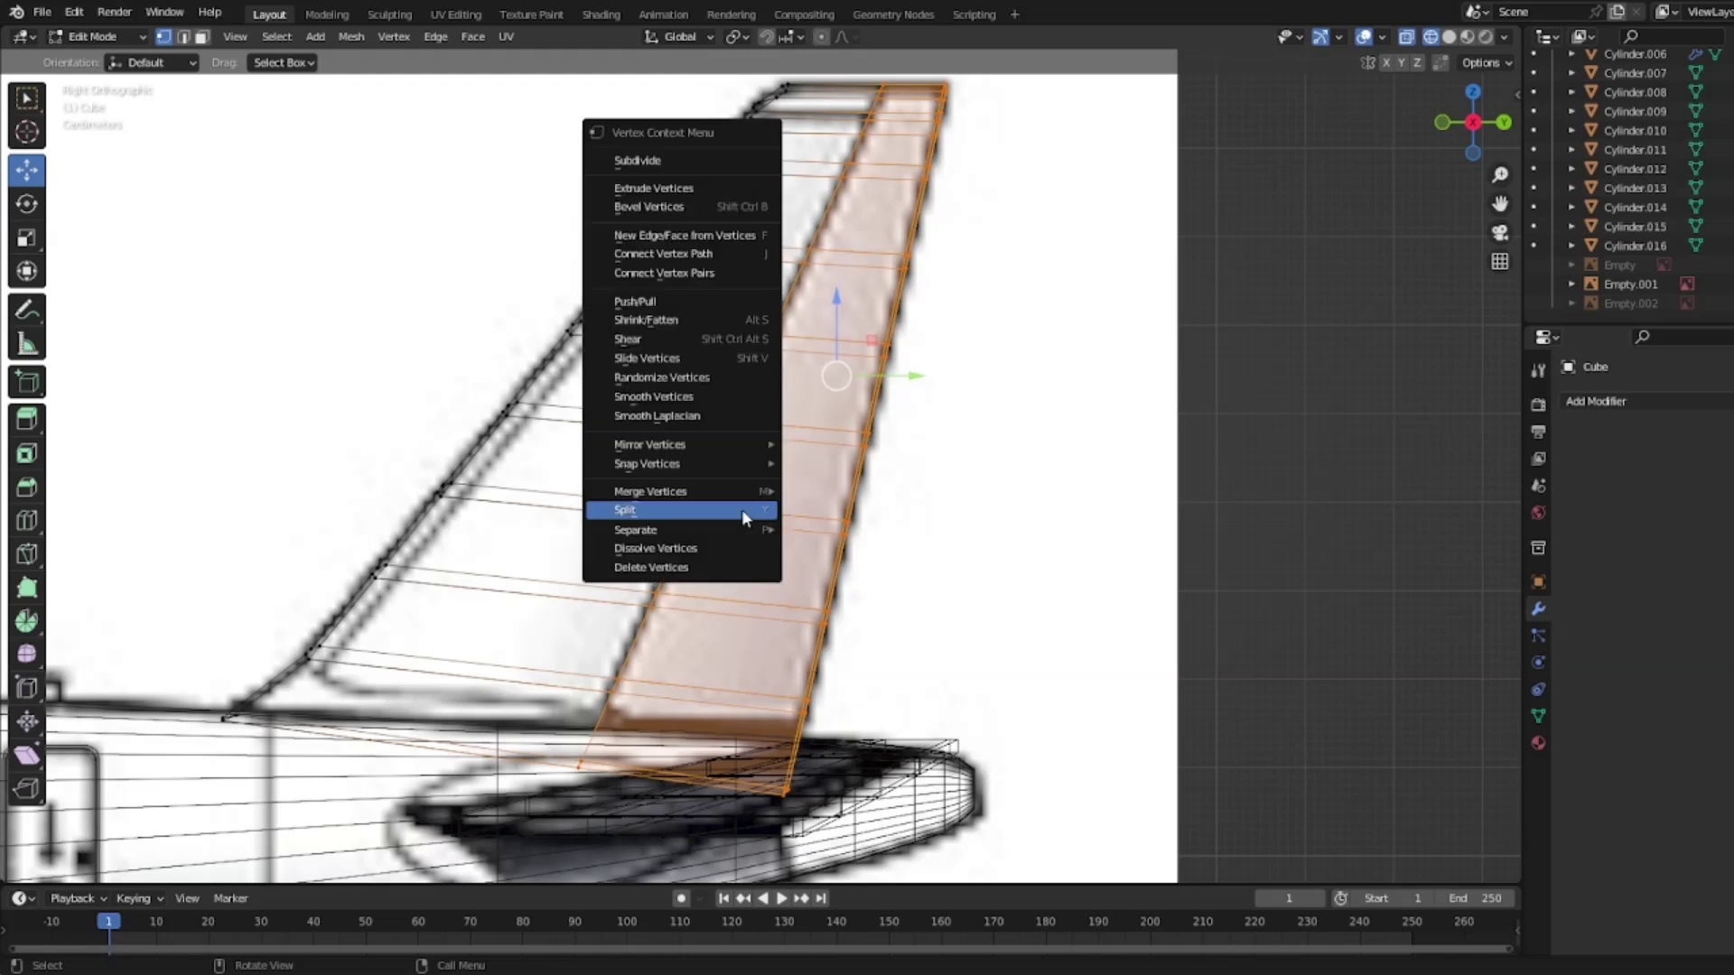
{"action": "mouse_move", "coordinate": [701, 530]}
{"action": "left_click", "coordinate": [813, 532]}
{"action": "right_click", "coordinate": [757, 506]}
{"action": "left_click", "coordinate": [754, 501]}
Step: Return to solid Object Mode and select the separated rudder
{"action": "key", "text": "z"}
{"action": "left_click", "coordinate": [970, 527]}
{"action": "key", "text": "Tab"}
{"action": "left_click", "coordinate": [791, 555]}
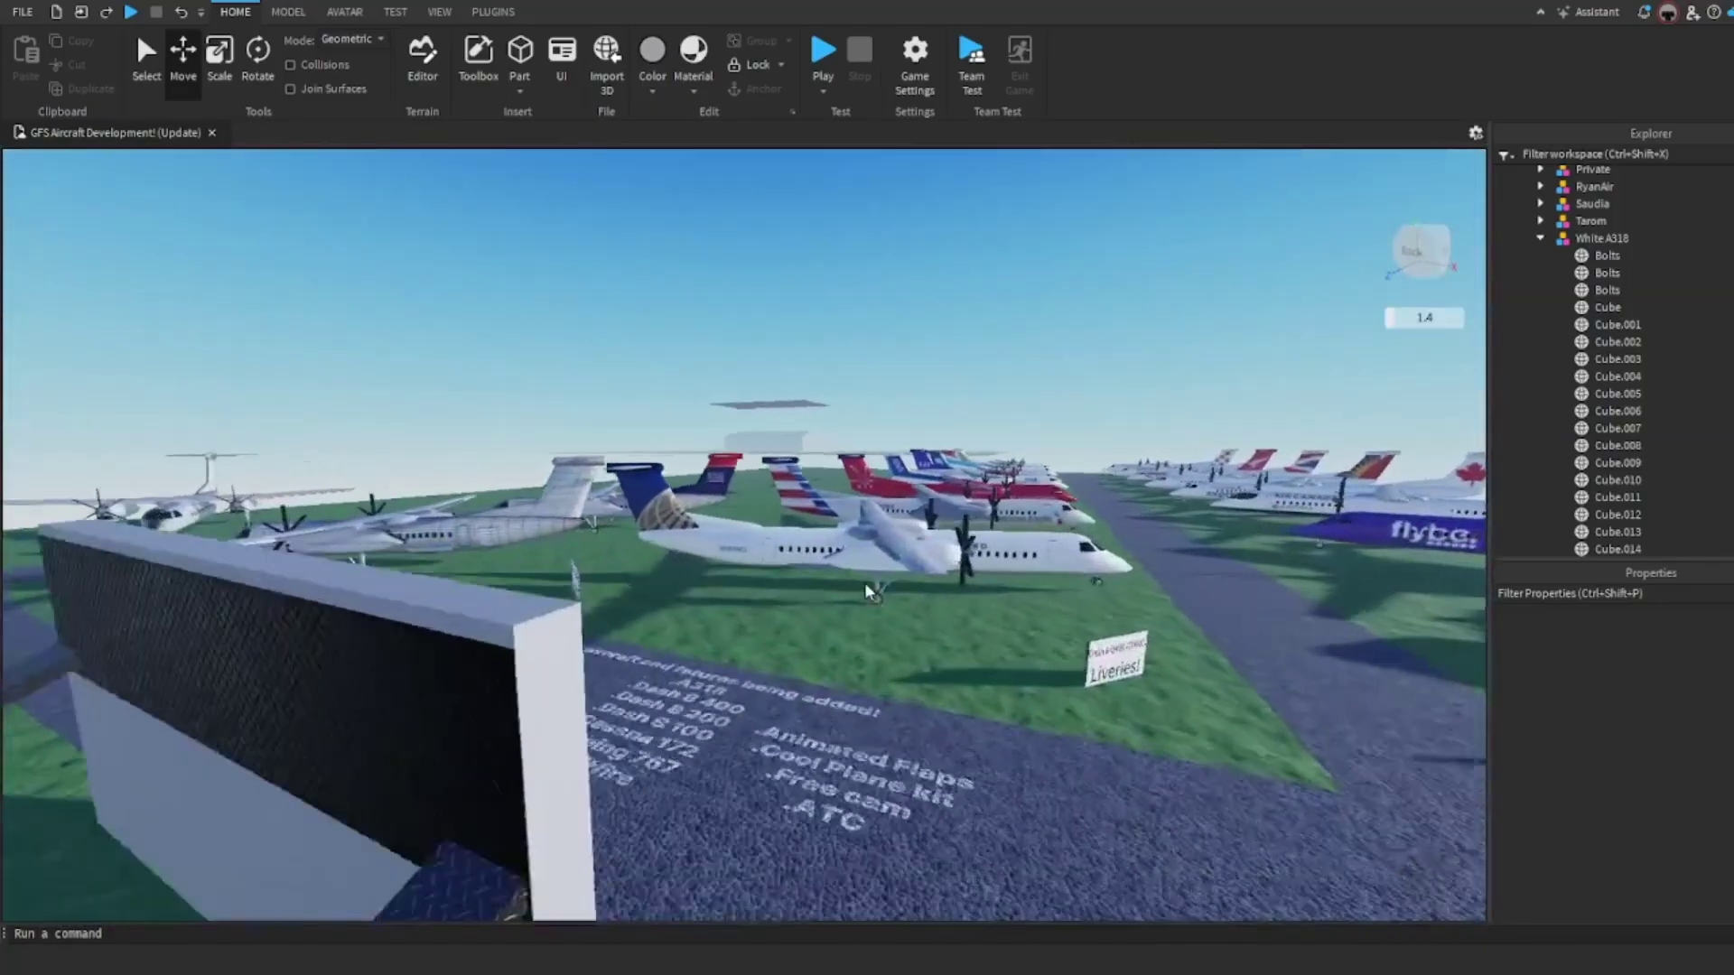
Step: Switch to Roblox Studio and examine the separate rudder part on the blue-and-gold Dash 8 tail
{"action": "key", "text": "w"}
{"action": "right_click_drag", "start_coordinate": [865, 592], "coordinate": [863, 516]}
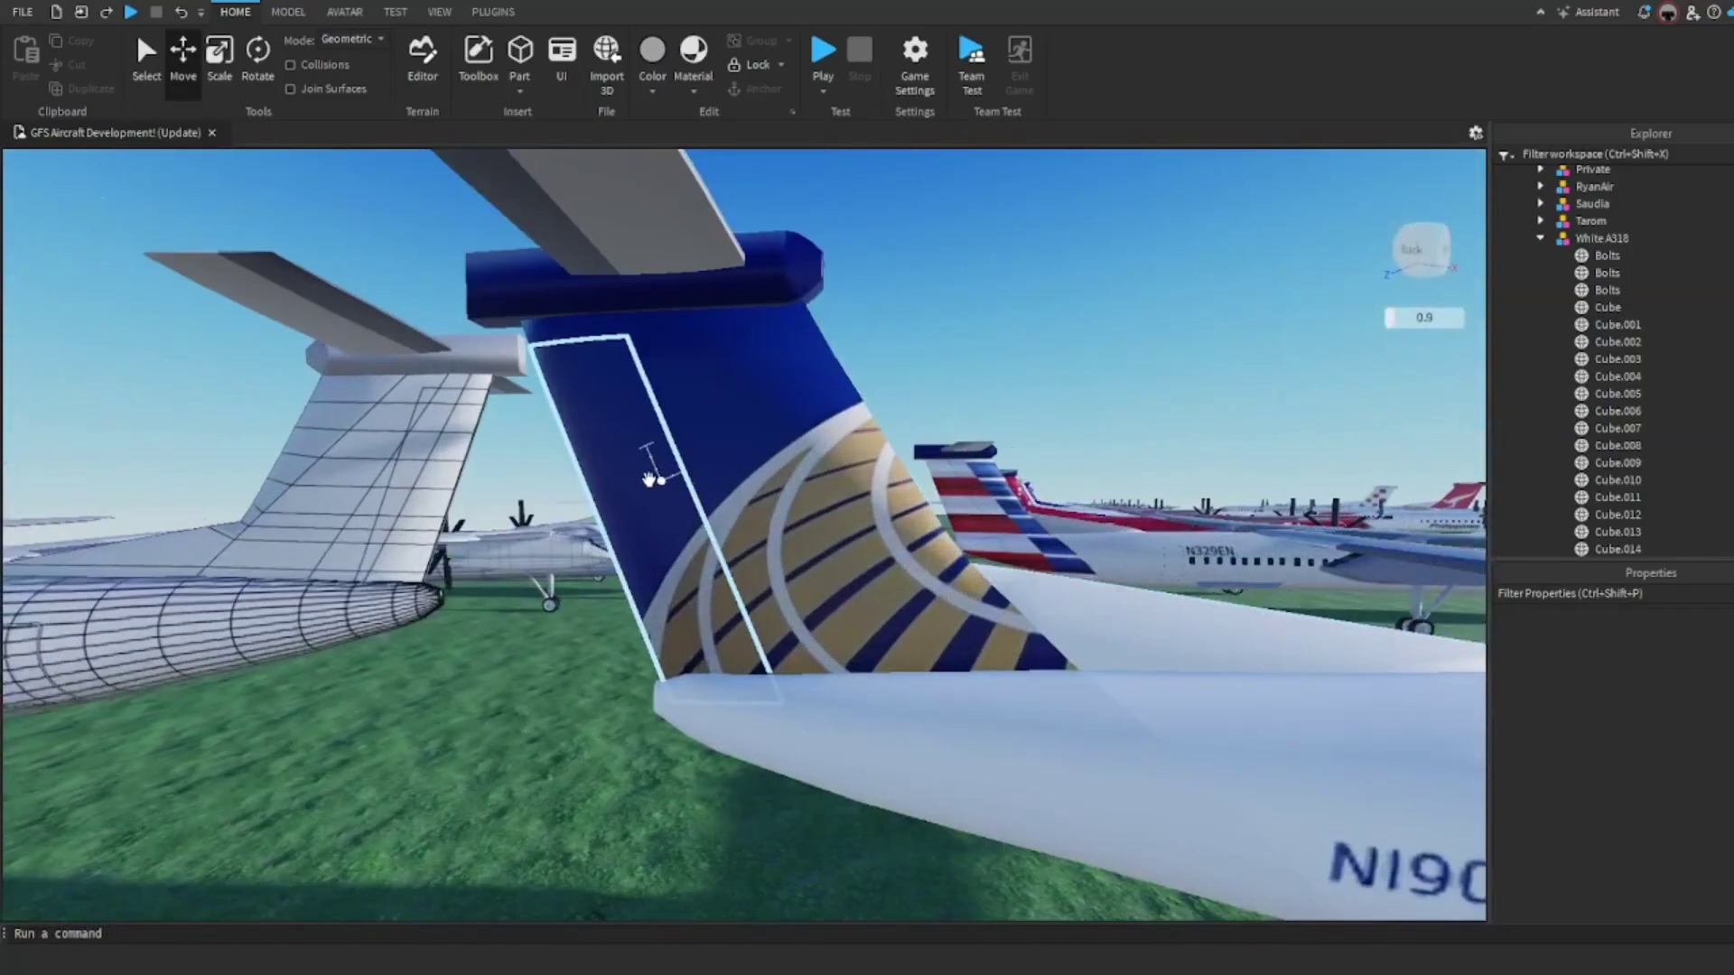
{"action": "left_click", "coordinate": [630, 479]}
{"action": "key", "text": "s"}
{"action": "key", "text": "a"}
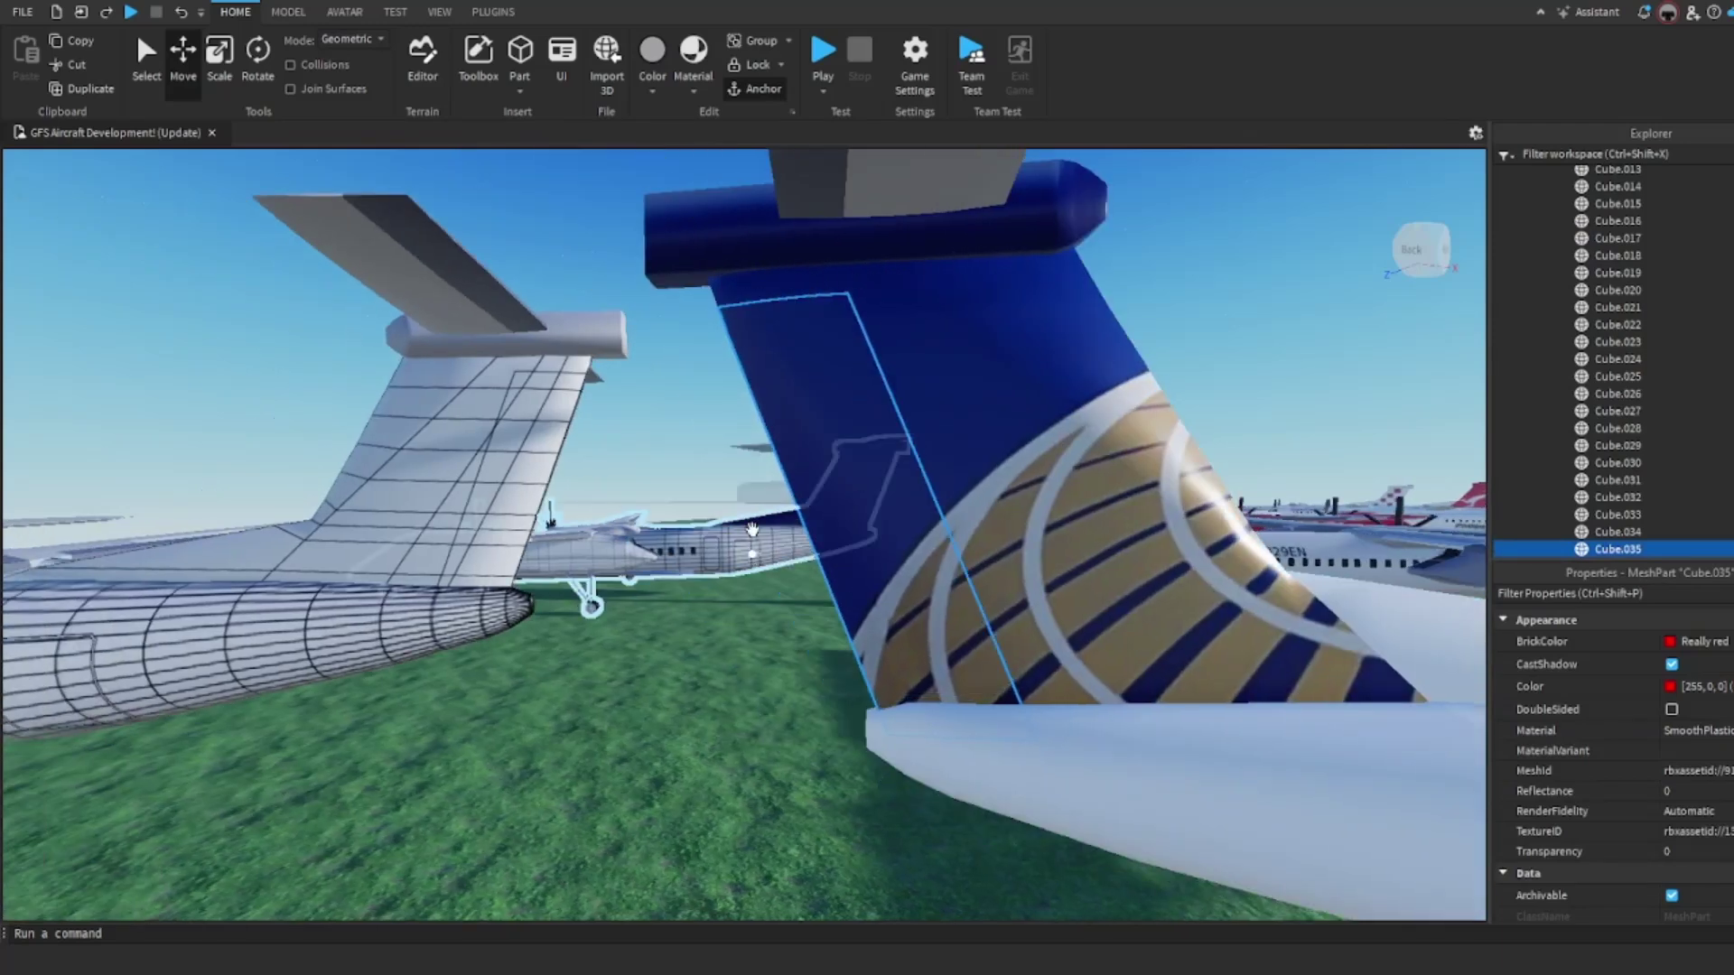
{"action": "left_click", "coordinate": [1295, 320]}
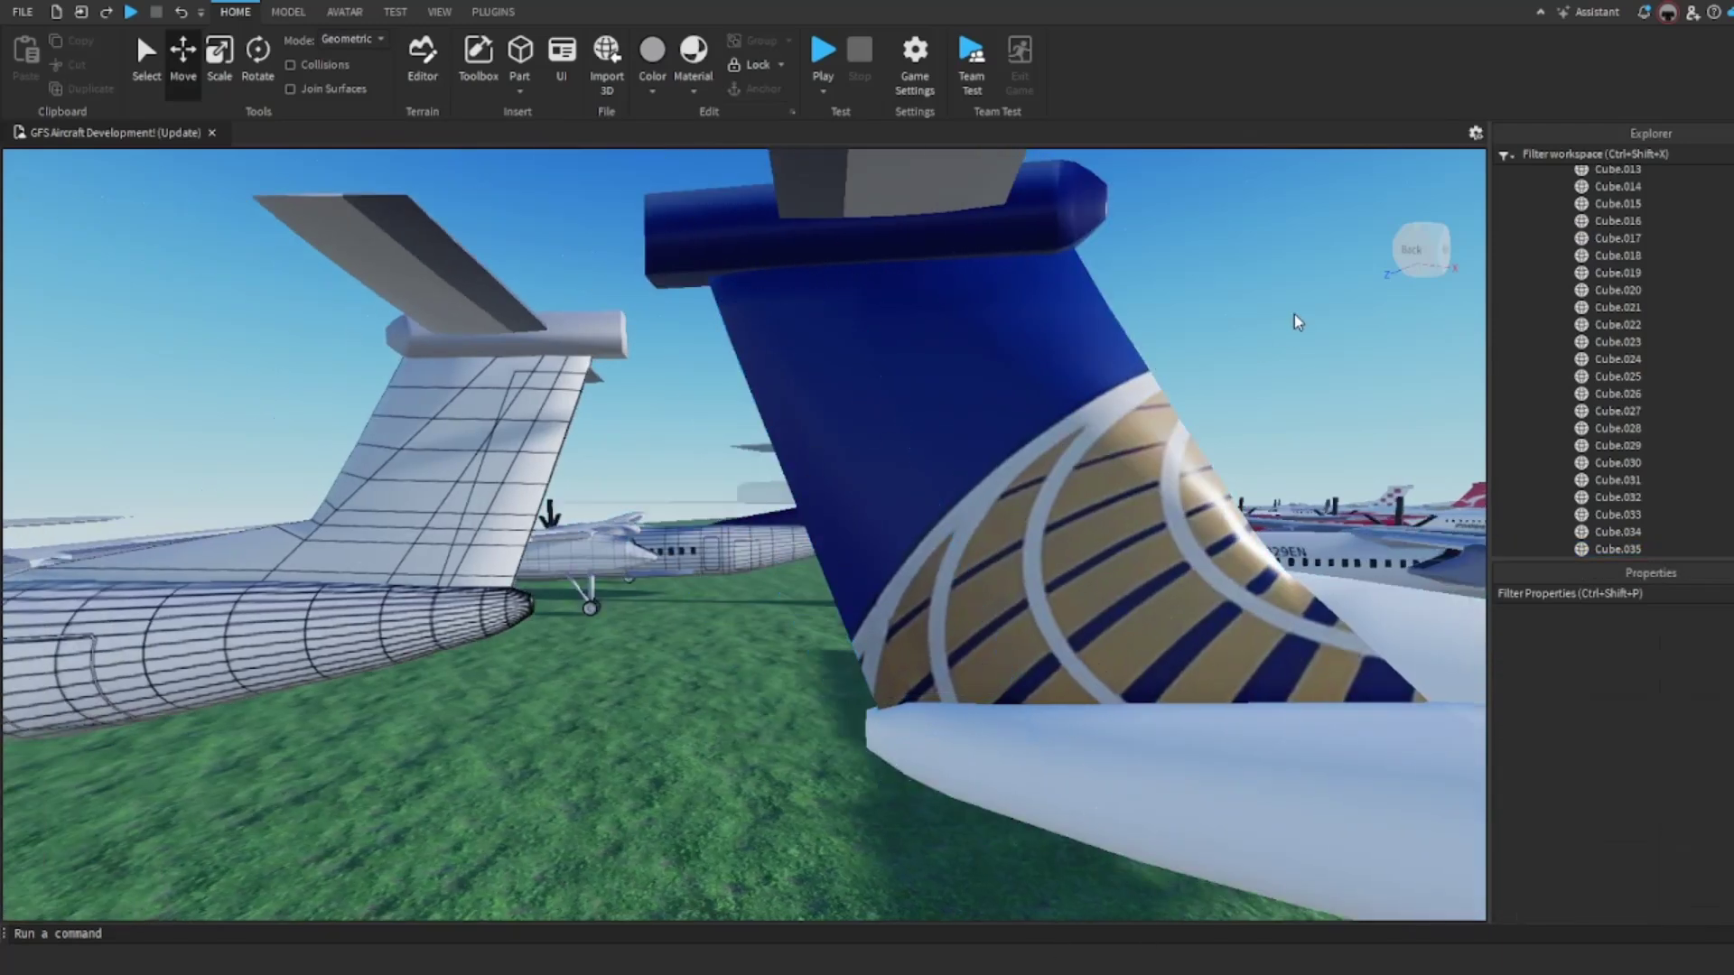
{"action": "key", "text": "d"}
{"action": "scroll", "coordinate": [600, 608], "scroll_direction": "down", "scroll_amount": 3}
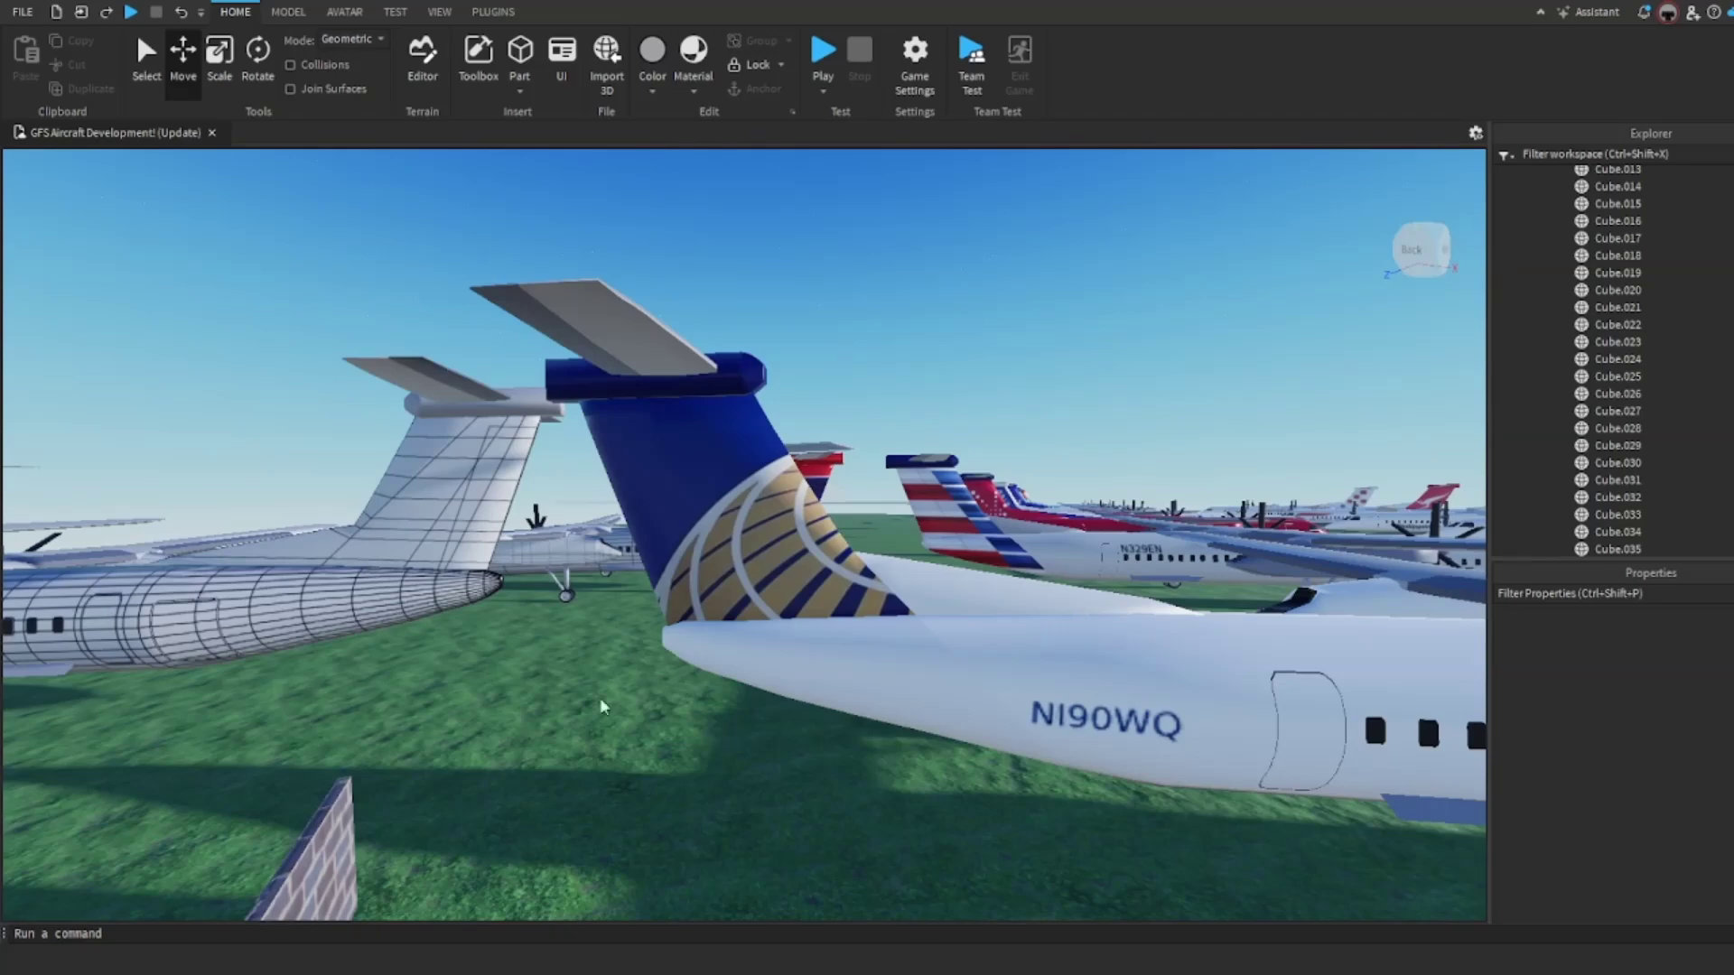
Step: Examine the wireframe-textured Dash 8's tail fin up close, followed by the whole aircraft from above
{"action": "key", "text": "a"}
{"action": "scroll", "coordinate": [519, 817], "scroll_direction": "up", "scroll_amount": 4}
{"action": "scroll", "coordinate": [695, 394], "scroll_direction": "down", "scroll_amount": 1}
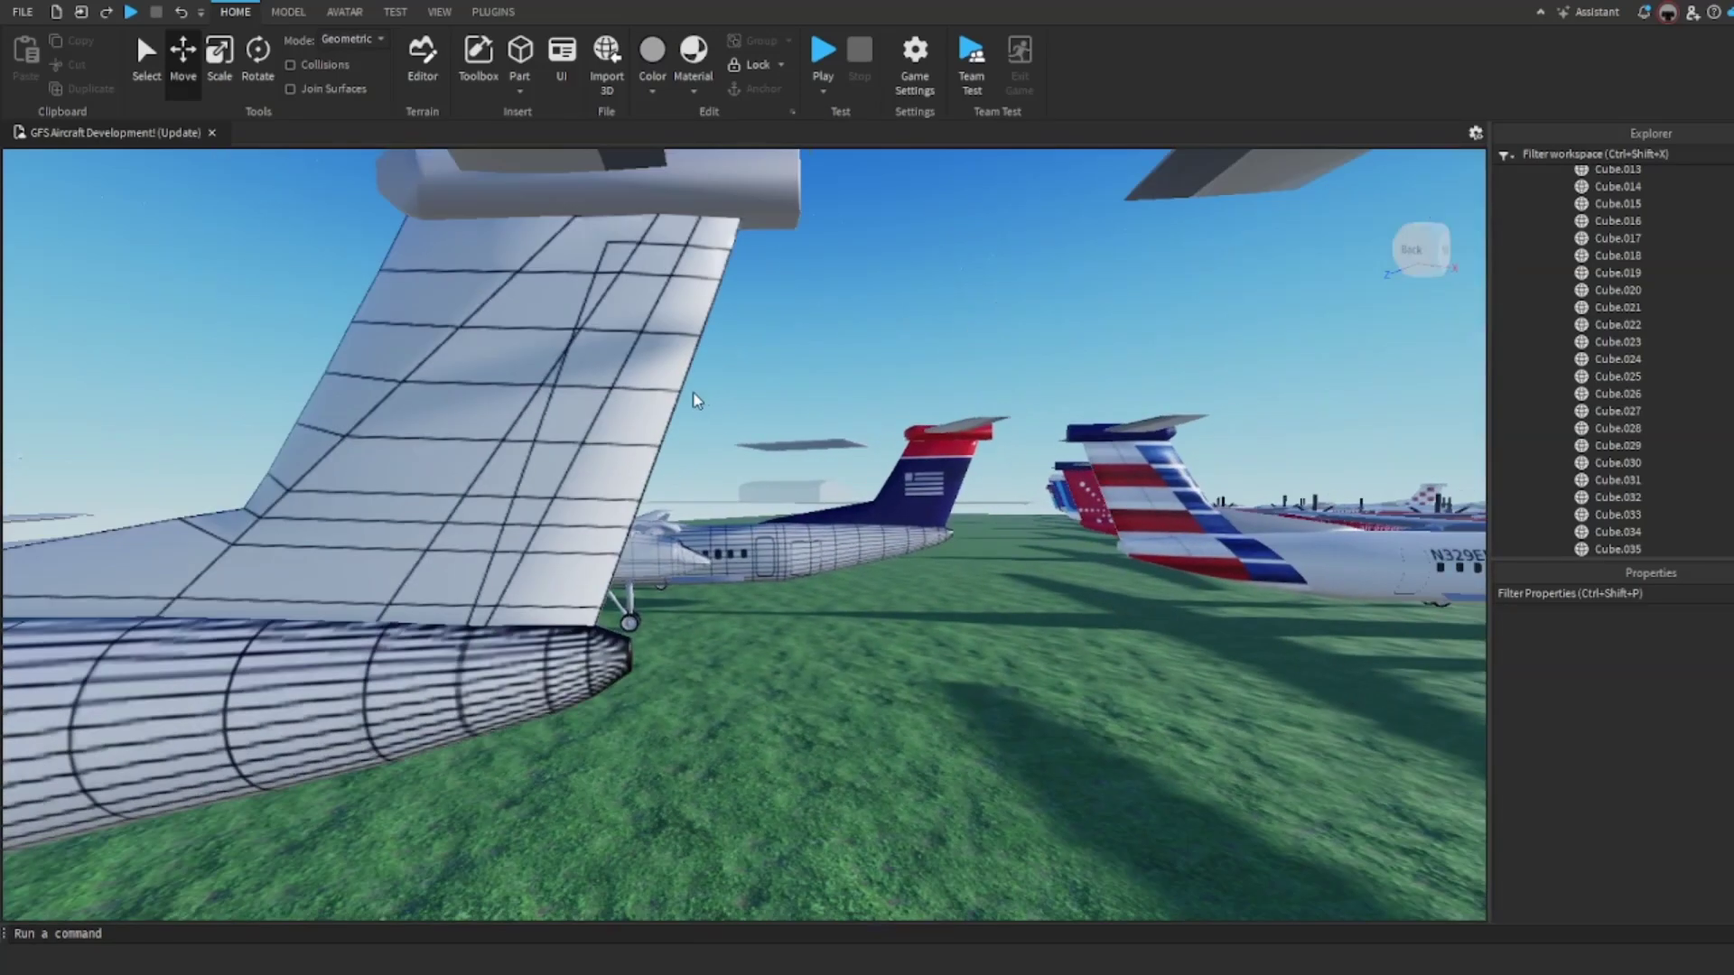
{"action": "key", "text": "a"}
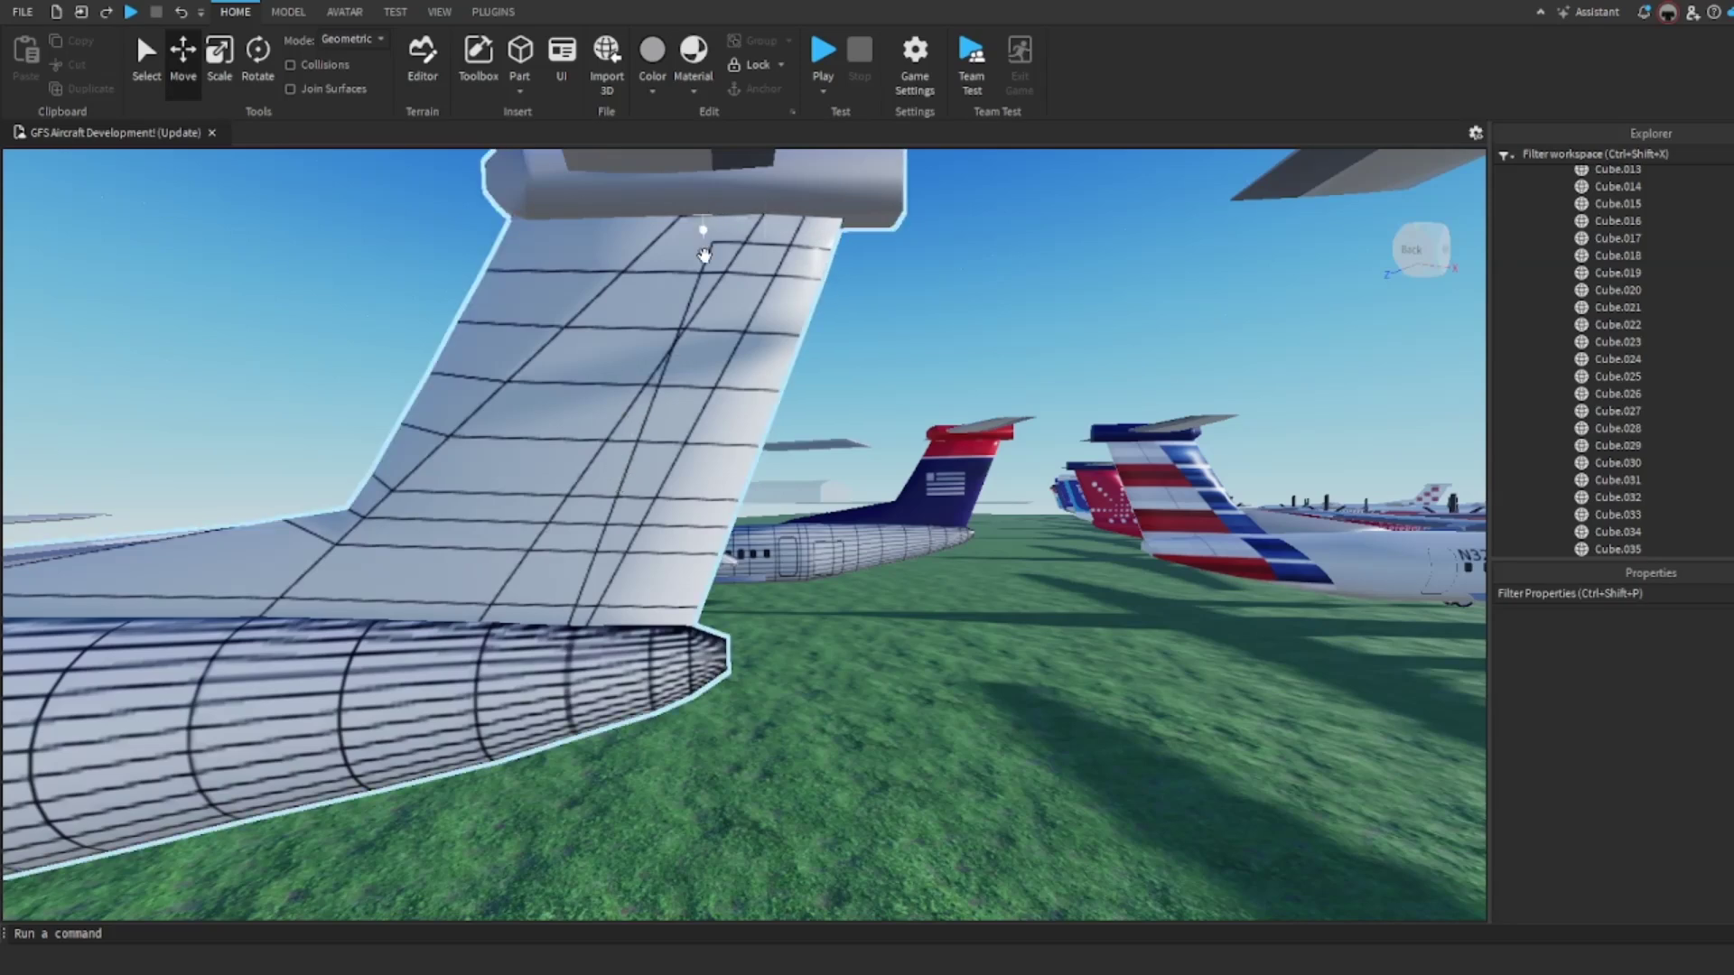
{"action": "key", "text": "s"}
{"action": "right_click_drag", "start_coordinate": [656, 520], "coordinate": [657, 507]}
{"action": "key", "text": "a"}
{"action": "key", "text": "w"}
{"action": "key", "text": "s"}
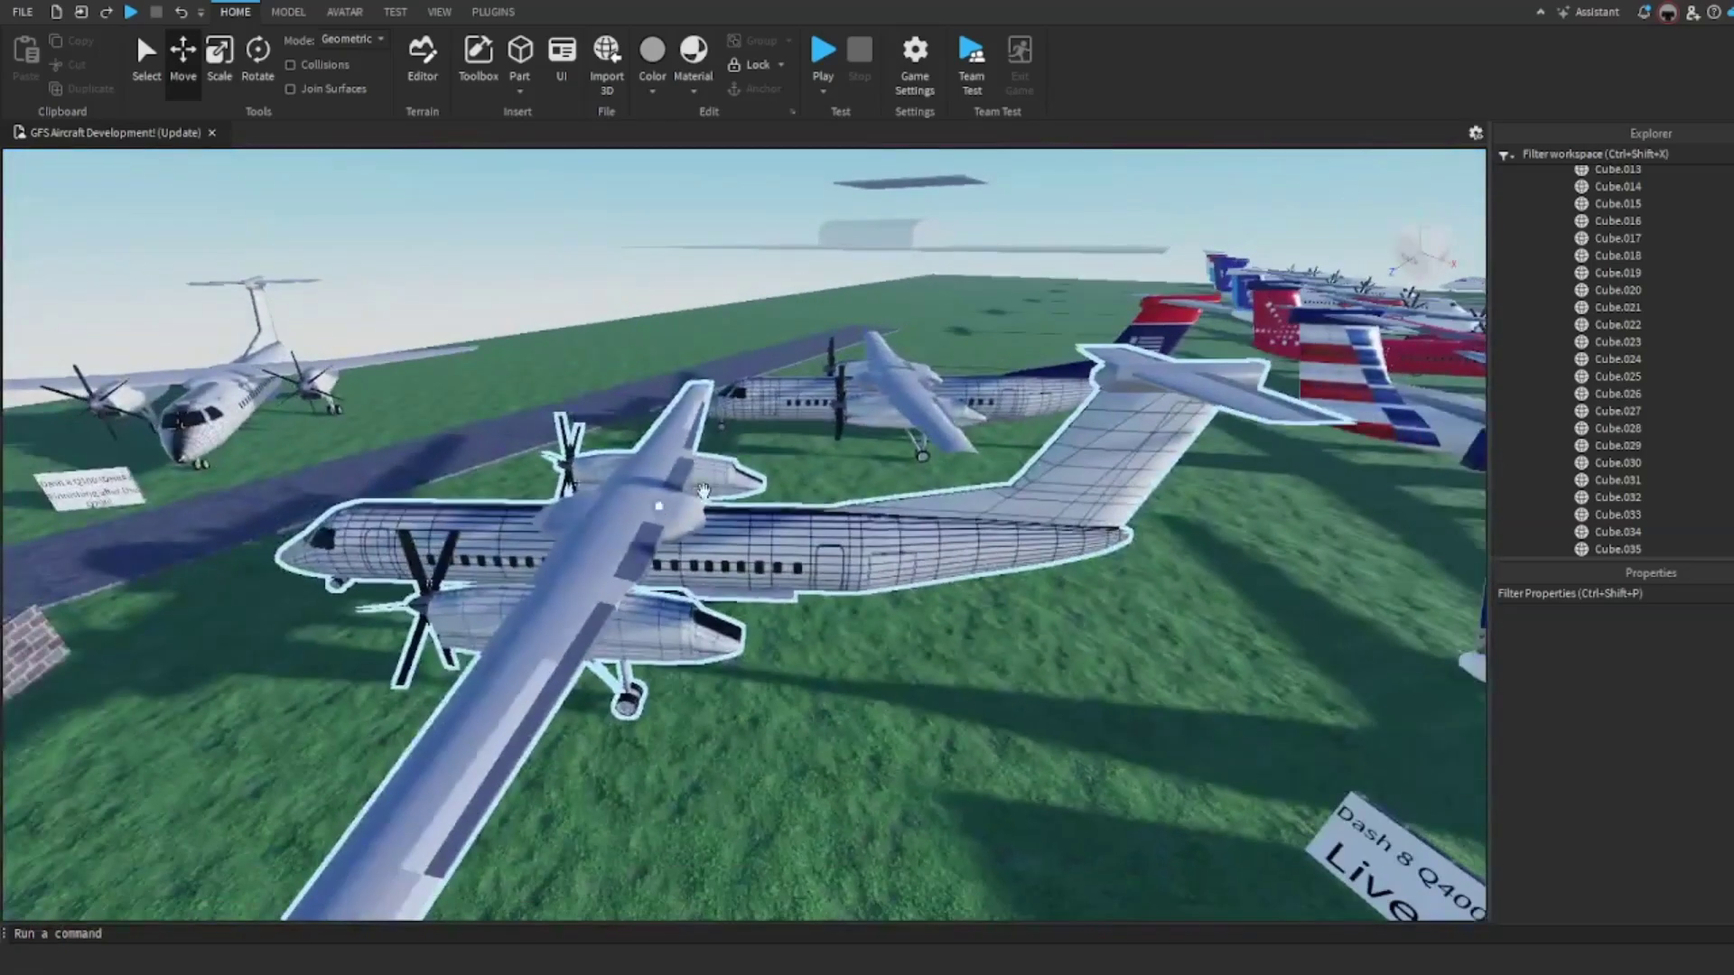
Step: Survey the rows of Dash 8 liveries parked across the airfield from above
{"action": "key", "text": "d"}
{"action": "key", "text": "w"}
{"action": "right_click_drag", "start_coordinate": [855, 418], "coordinate": [852, 517]}
{"action": "key", "text": "s"}
{"action": "key", "text": "s"}
{"action": "key", "text": "w"}
{"action": "key", "text": "s"}
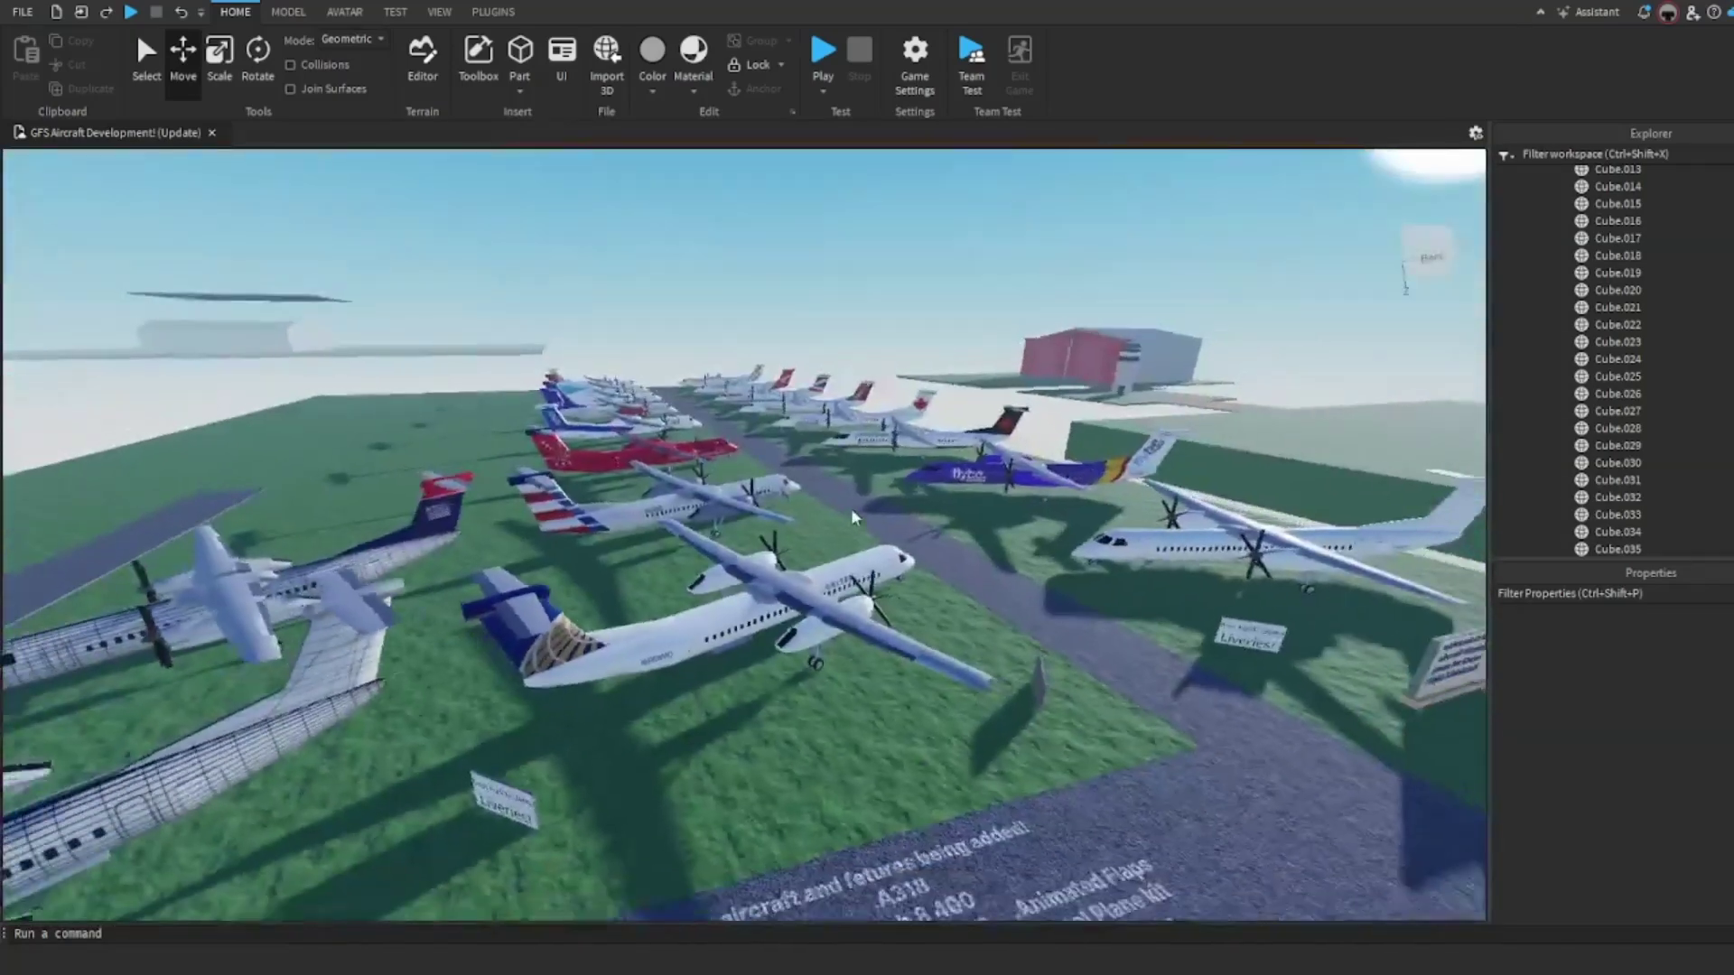
{"action": "key", "text": "s"}
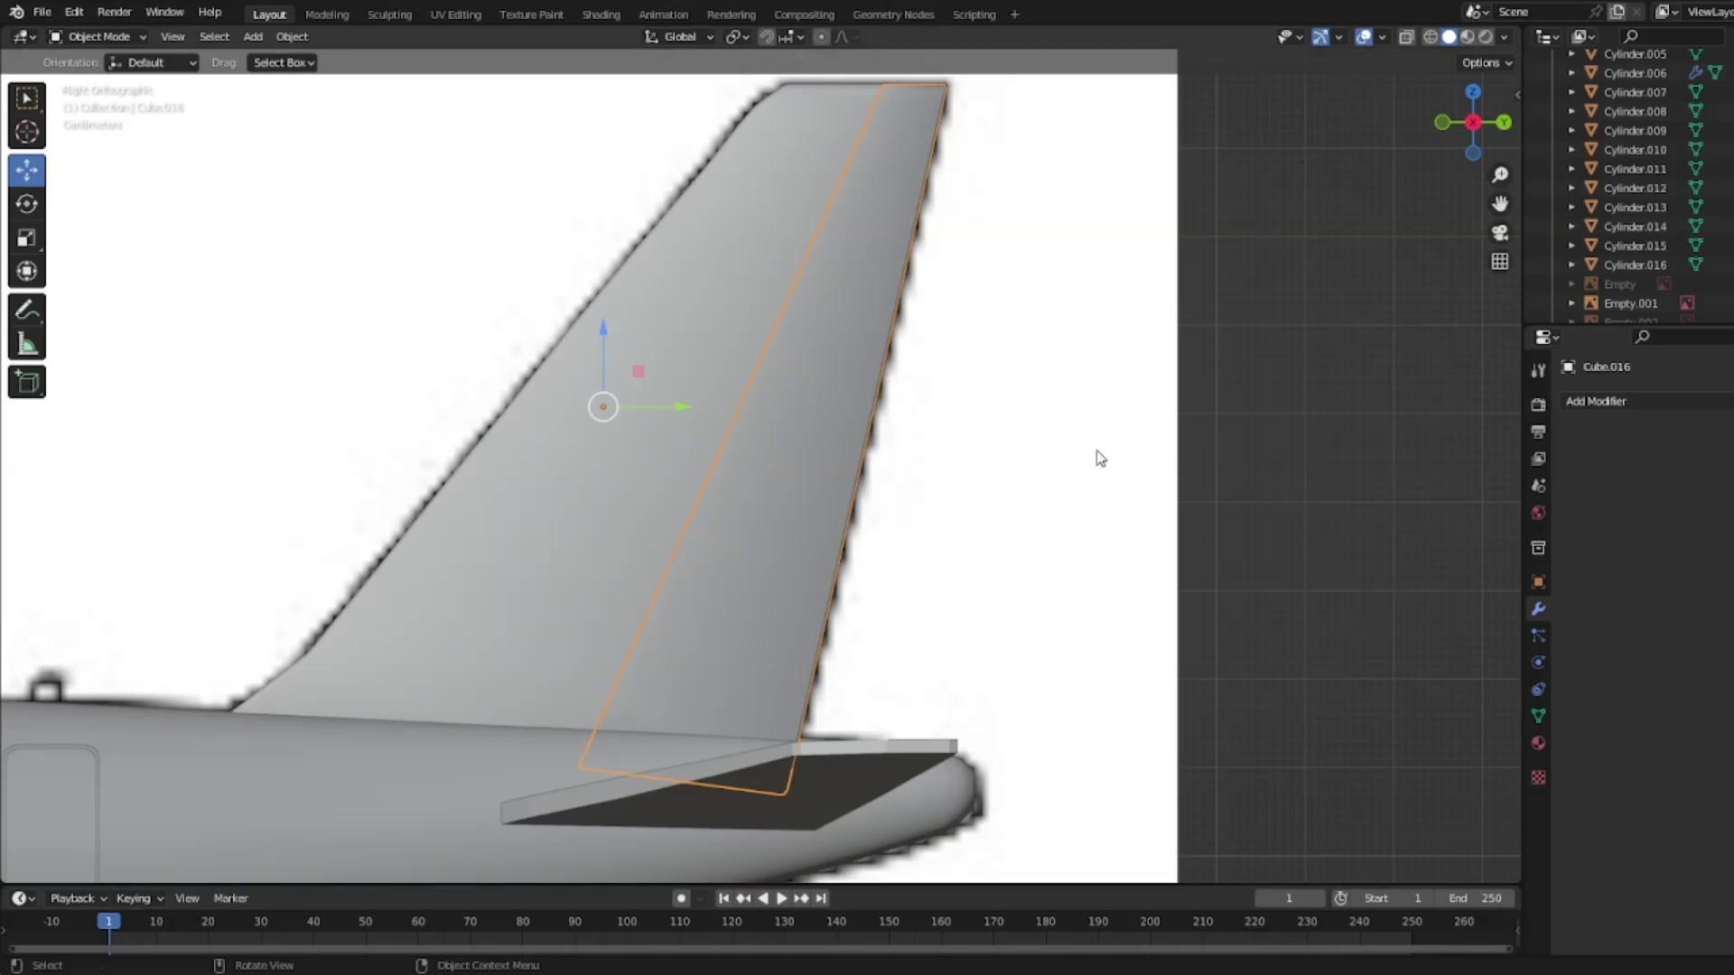
Step: Switch back to Blender, inspect the rudder cut and tail from above and behind, and select the rudder
{"action": "left_click", "coordinate": [1096, 457]}
{"action": "right_click", "coordinate": [1057, 398]}
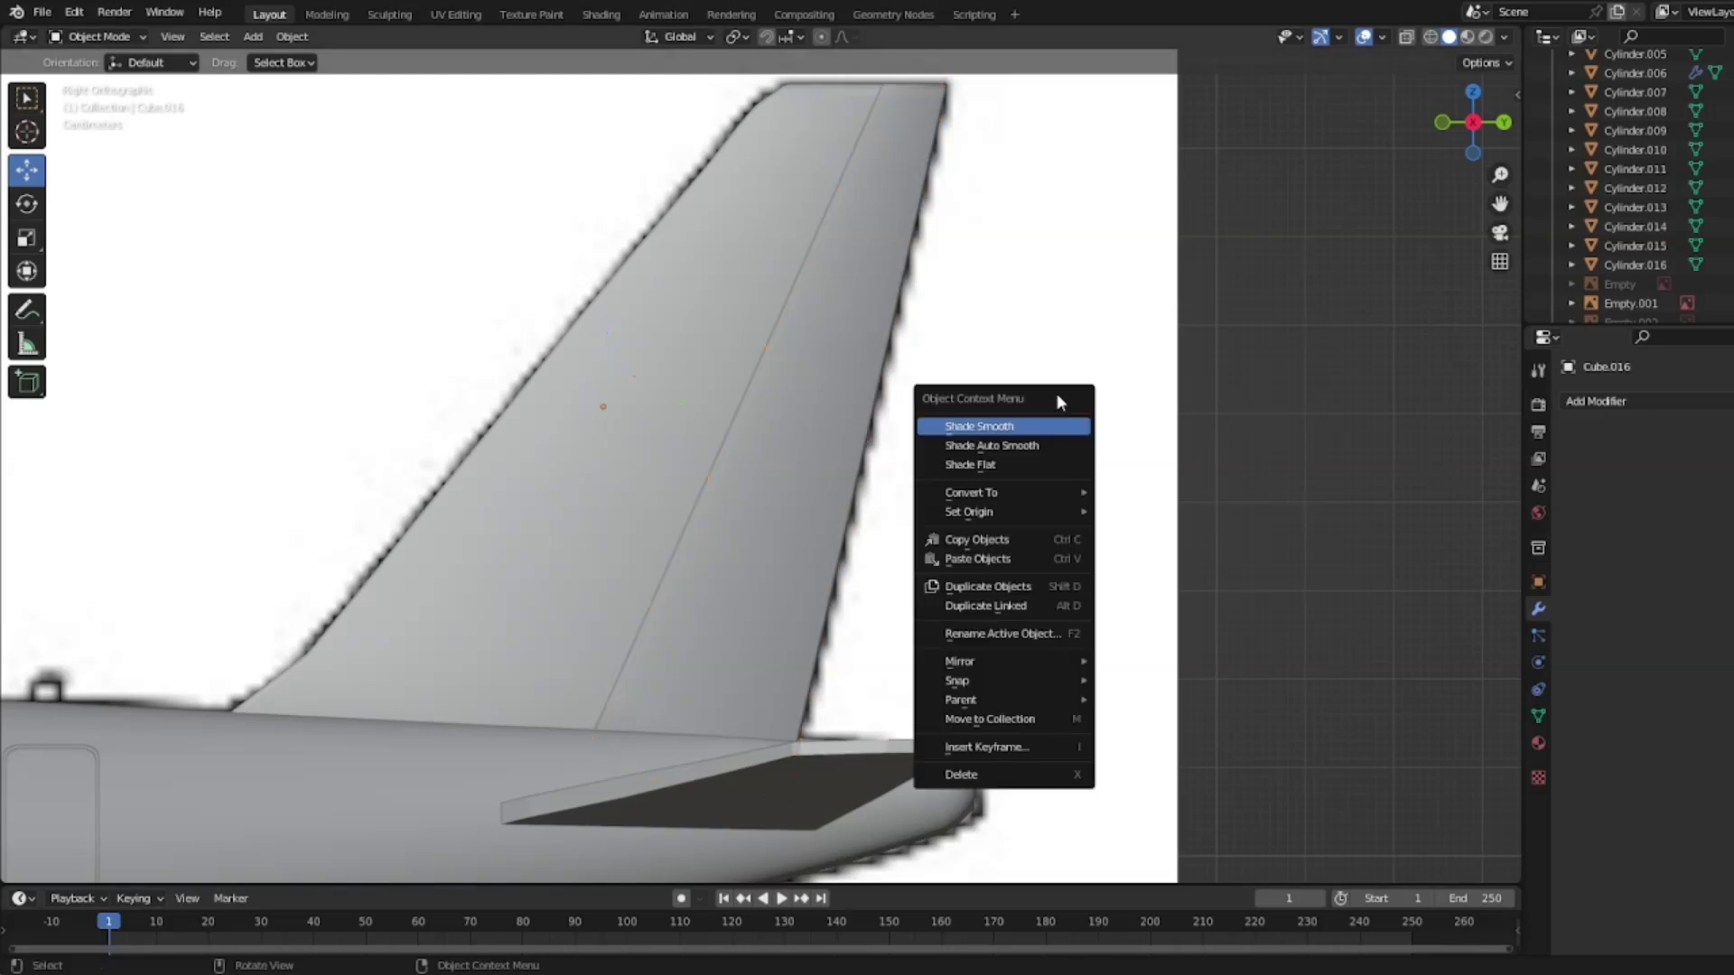
{"action": "scroll", "coordinate": [1209, 435], "scroll_direction": "down", "scroll_amount": 7}
{"action": "scroll", "coordinate": [961, 490], "scroll_direction": "up", "scroll_amount": 3}
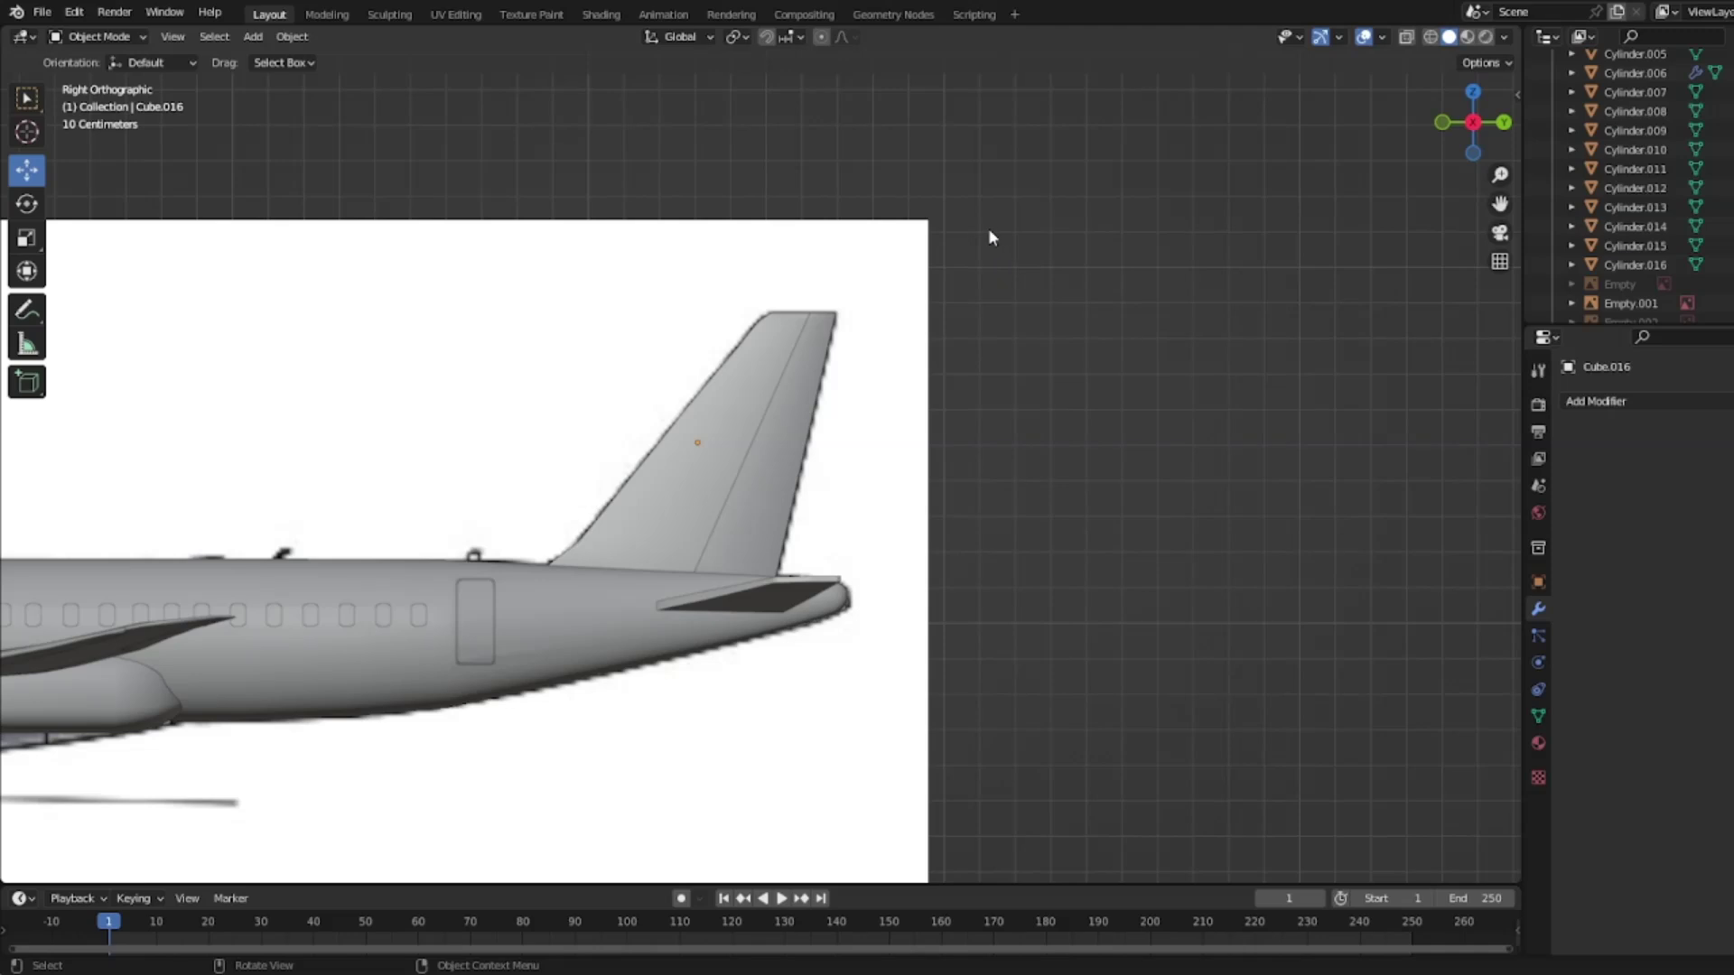
{"action": "middle_click_drag", "start_coordinate": [918, 274], "coordinate": [767, 409]}
{"action": "middle_click_drag", "start_coordinate": [908, 329], "coordinate": [328, 528], "text": "shift"}
{"action": "scroll", "coordinate": [329, 528], "scroll_direction": "up", "scroll_amount": 2}
{"action": "middle_click_drag", "start_coordinate": [510, 468], "coordinate": [620, 467], "text": "shift"}
{"action": "scroll", "coordinate": [621, 468], "scroll_direction": "up", "scroll_amount": 2}
{"action": "middle_click_drag", "start_coordinate": [539, 518], "coordinate": [894, 492], "text": "shift"}
{"action": "left_click", "coordinate": [802, 474]}
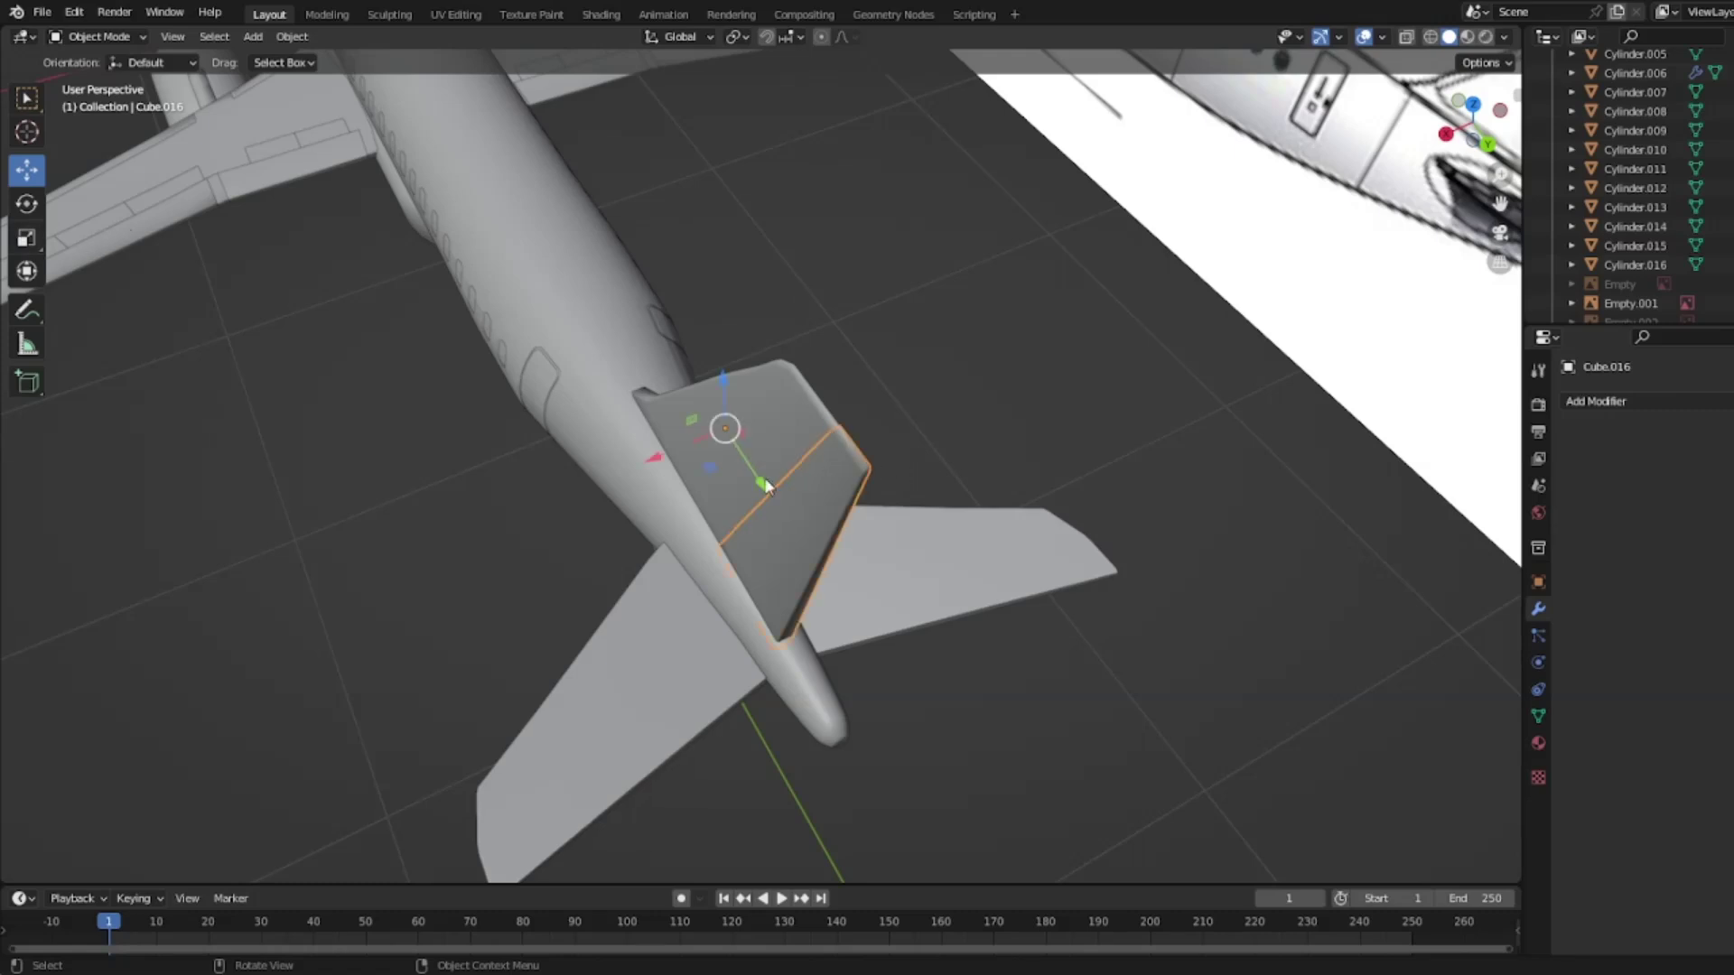
Step: Try moving the rudder sideways out of the tail fin, undo the move, and deselect everything
{"action": "left_click_drag", "start_coordinate": [657, 457], "coordinate": [880, 404]}
{"action": "middle_click_drag", "start_coordinate": [880, 404], "coordinate": [1009, 637]}
{"action": "key", "text": "ctrl+z"}
{"action": "left_click", "coordinate": [1004, 442]}
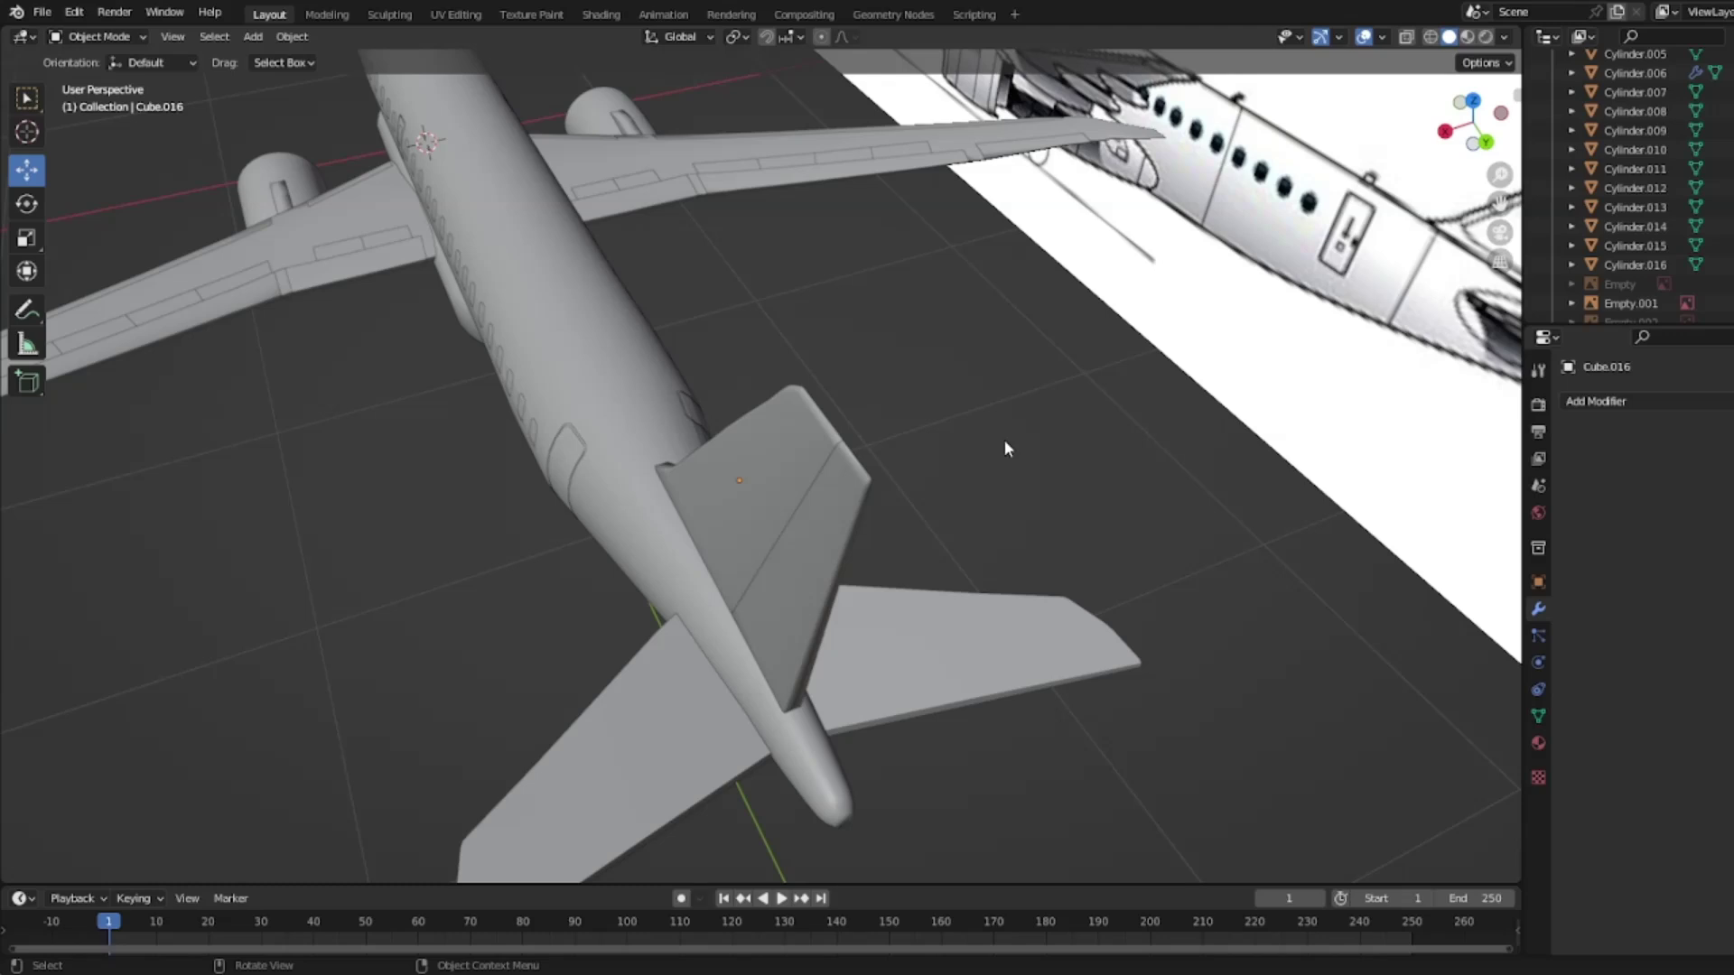
Step: Try a Solidify modifier with a thickness of 10 on the fixed part of the tail fin, and remove it again
{"action": "left_click", "coordinate": [764, 431]}
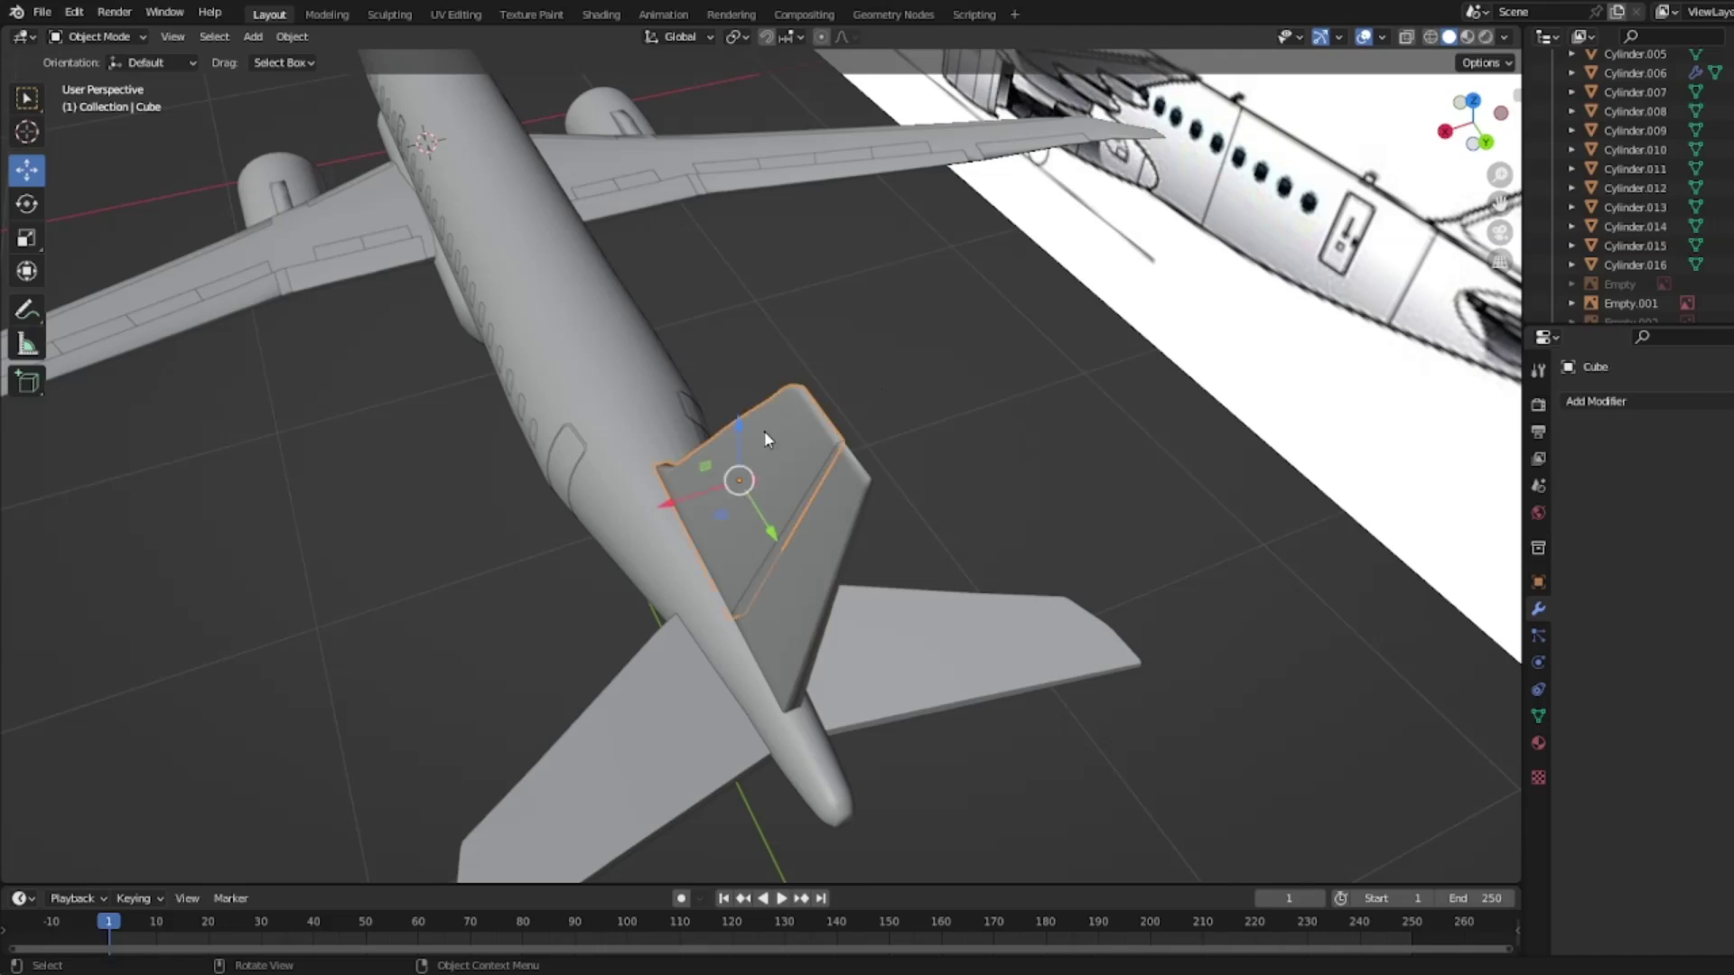
{"action": "left_click", "coordinate": [1616, 403]}
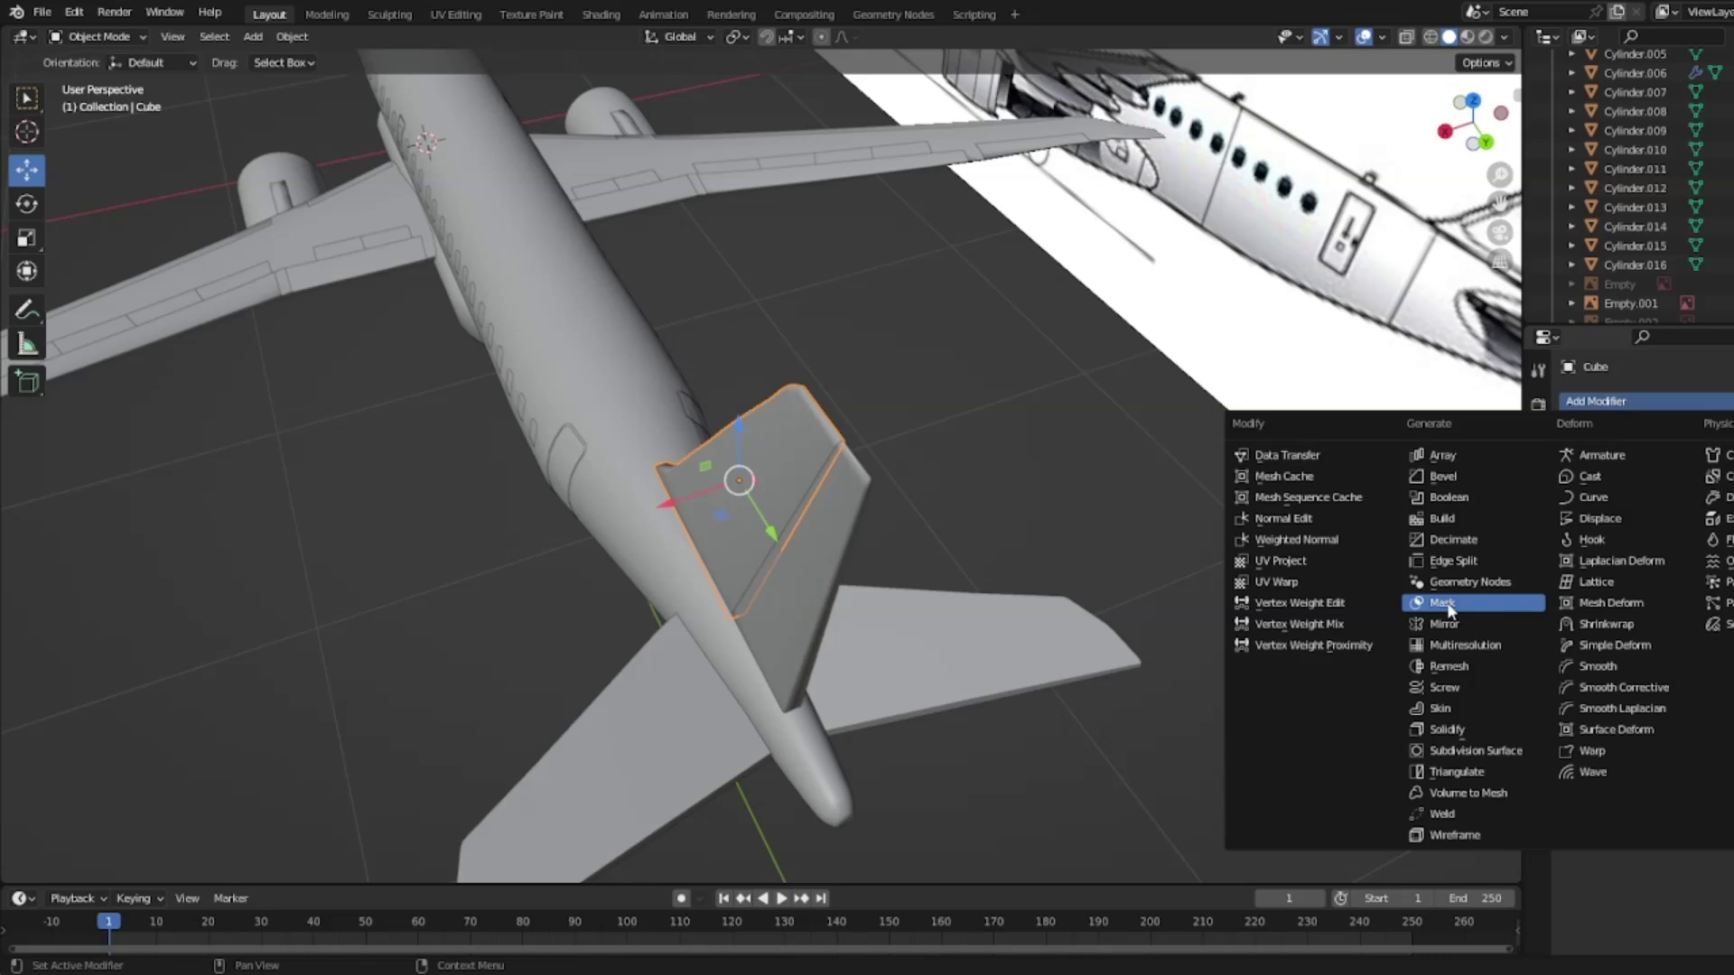
{"action": "left_click", "coordinate": [1448, 729]}
{"action": "middle_click_drag", "start_coordinate": [903, 469], "coordinate": [878, 348]}
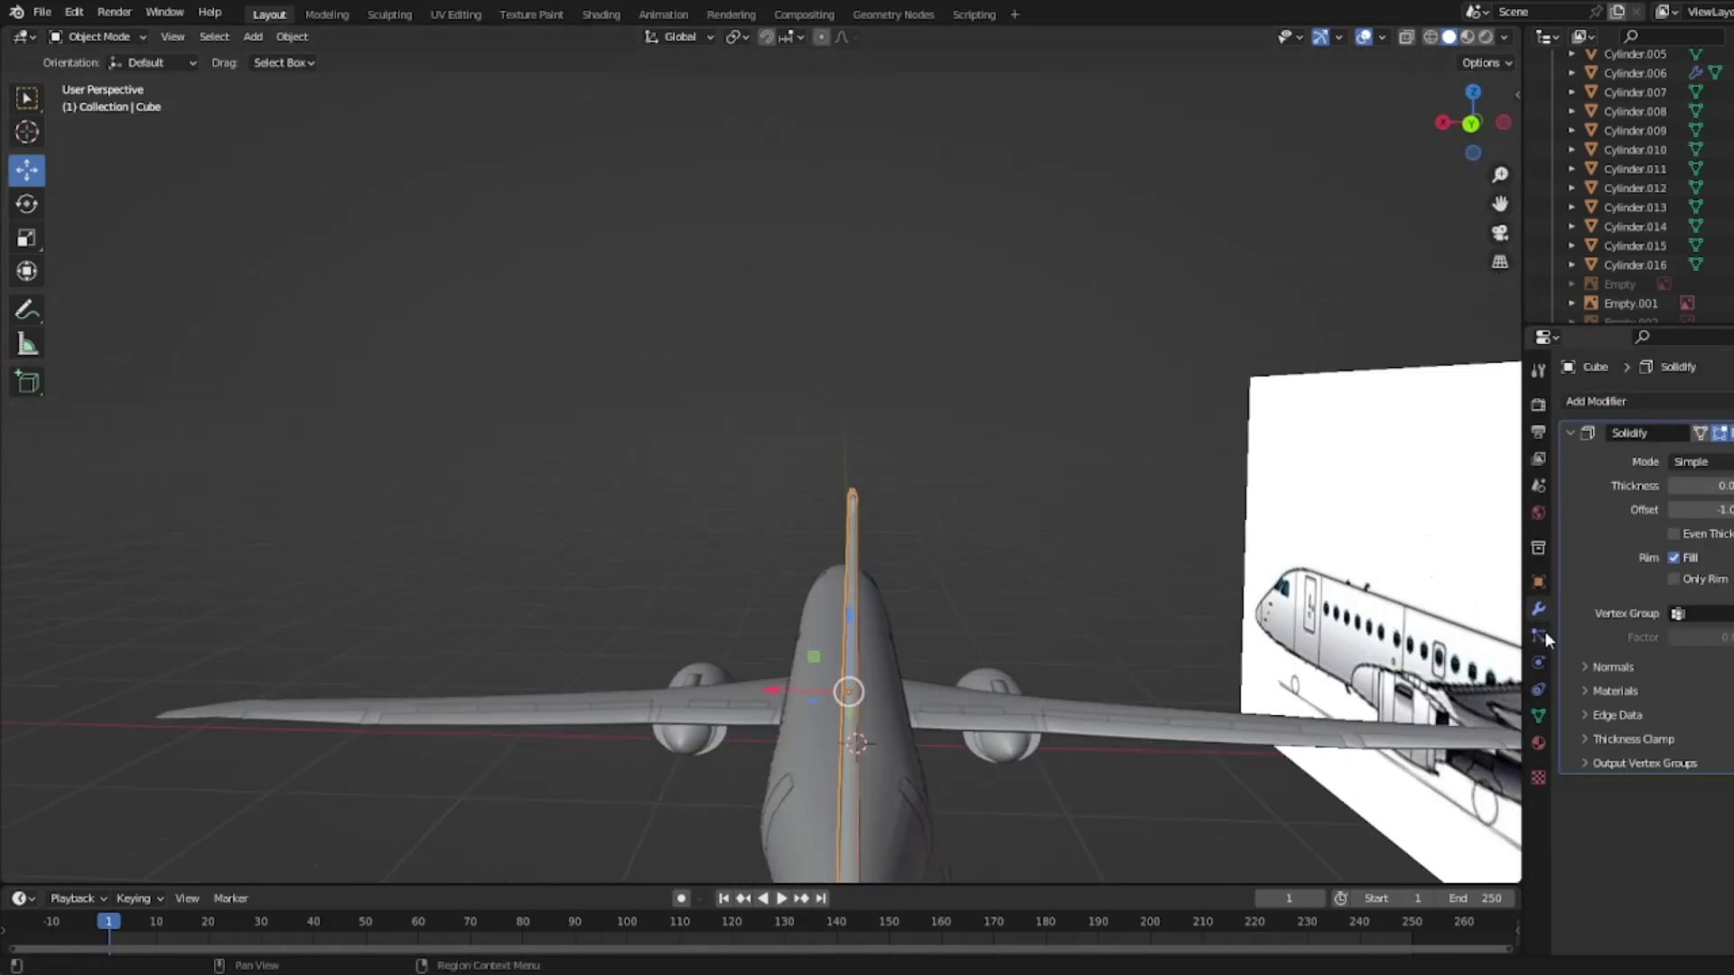
{"action": "left_click", "coordinate": [1698, 486]}
{"action": "type", "text": "10"}
{"action": "key", "text": "Return"}
{"action": "middle_click_drag", "start_coordinate": [938, 394], "coordinate": [1135, 379]}
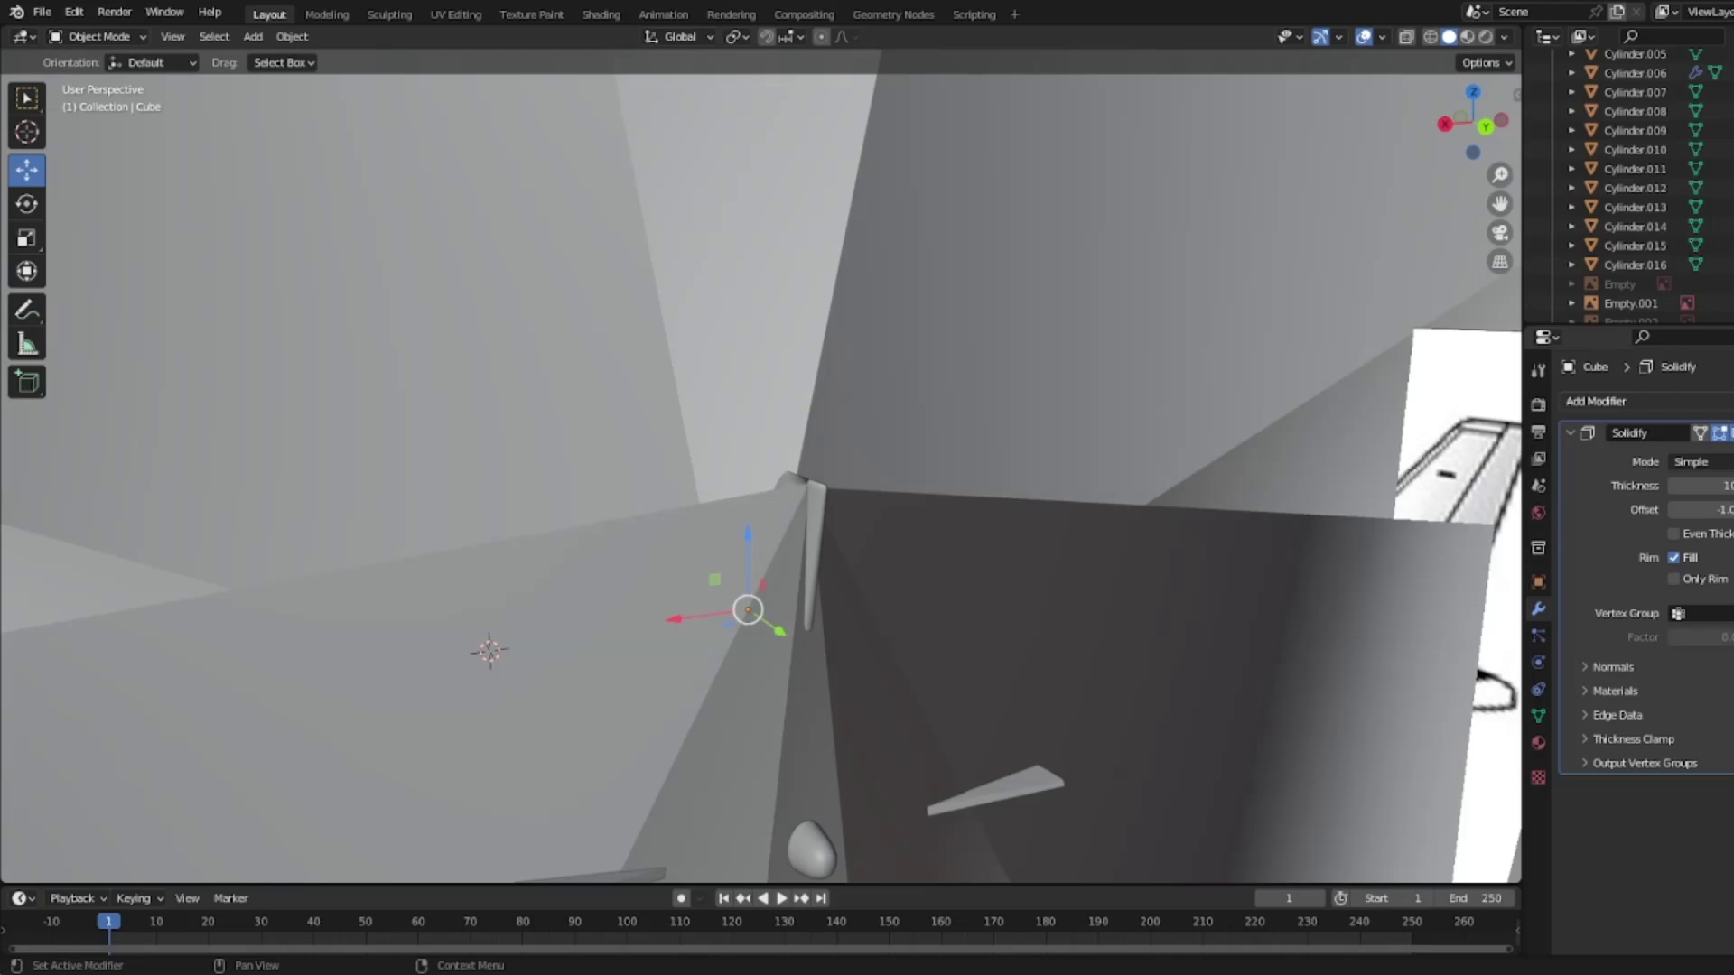
{"action": "key", "text": "ctrl+x"}
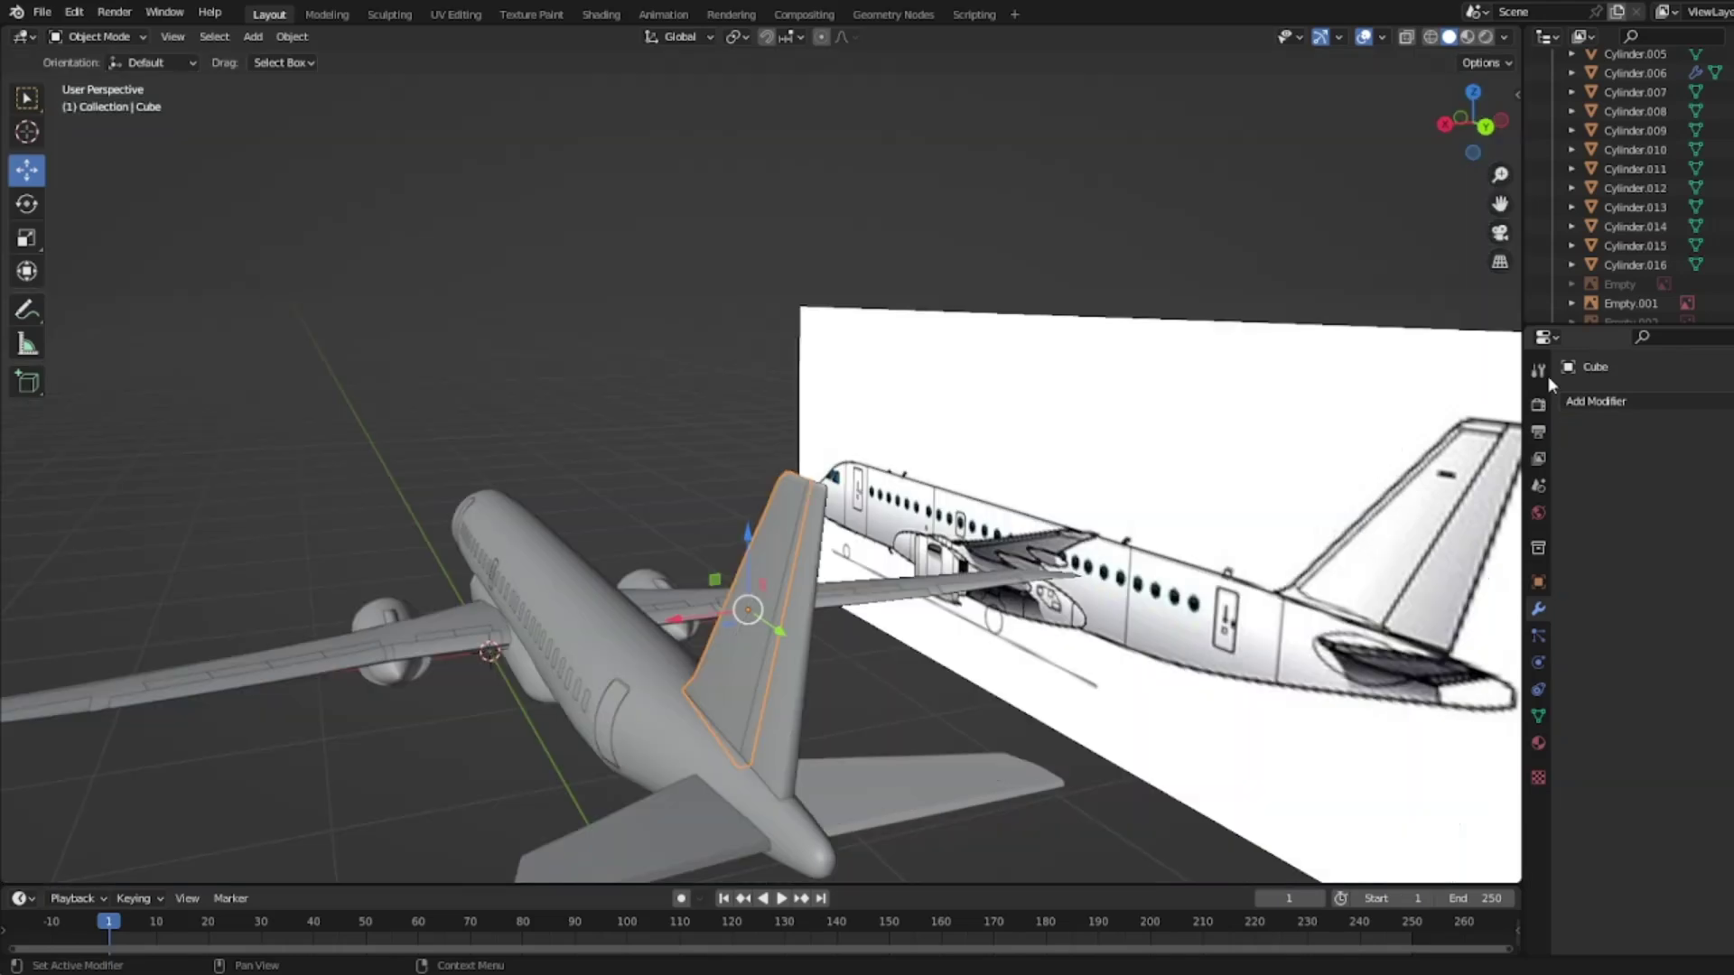
Step: Hide the side-view reference image, show the top-view one, and look at the tail from directly above
{"action": "scroll", "coordinate": [884, 334], "scroll_direction": "up", "scroll_amount": 1}
{"action": "middle_click_drag", "start_coordinate": [842, 337], "coordinate": [1073, 600]}
{"action": "left_click", "coordinate": [1073, 600]}
{"action": "left_click", "coordinate": [1730, 284]}
{"action": "left_click", "coordinate": [1730, 304]}
{"action": "scroll", "coordinate": [1730, 304], "scroll_direction": "down", "scroll_amount": 1}
{"action": "left_click", "coordinate": [1730, 304]}
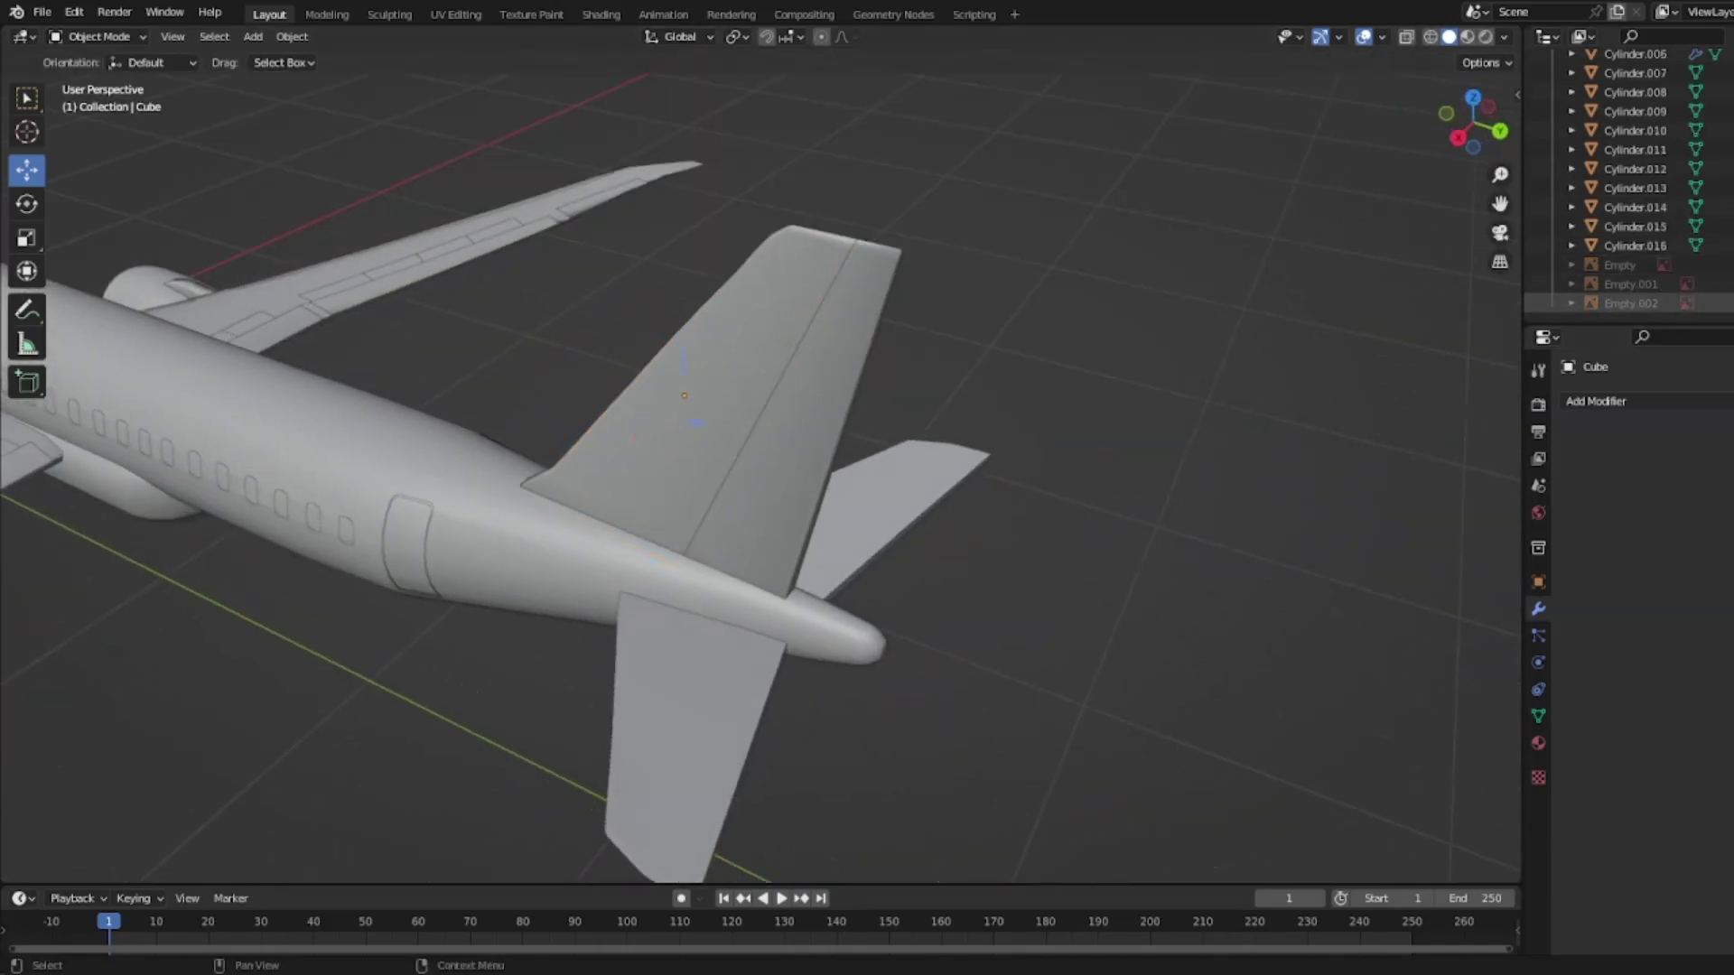
{"action": "left_click", "coordinate": [1732, 303]}
{"action": "middle_click_drag", "start_coordinate": [955, 303], "coordinate": [856, 664]}
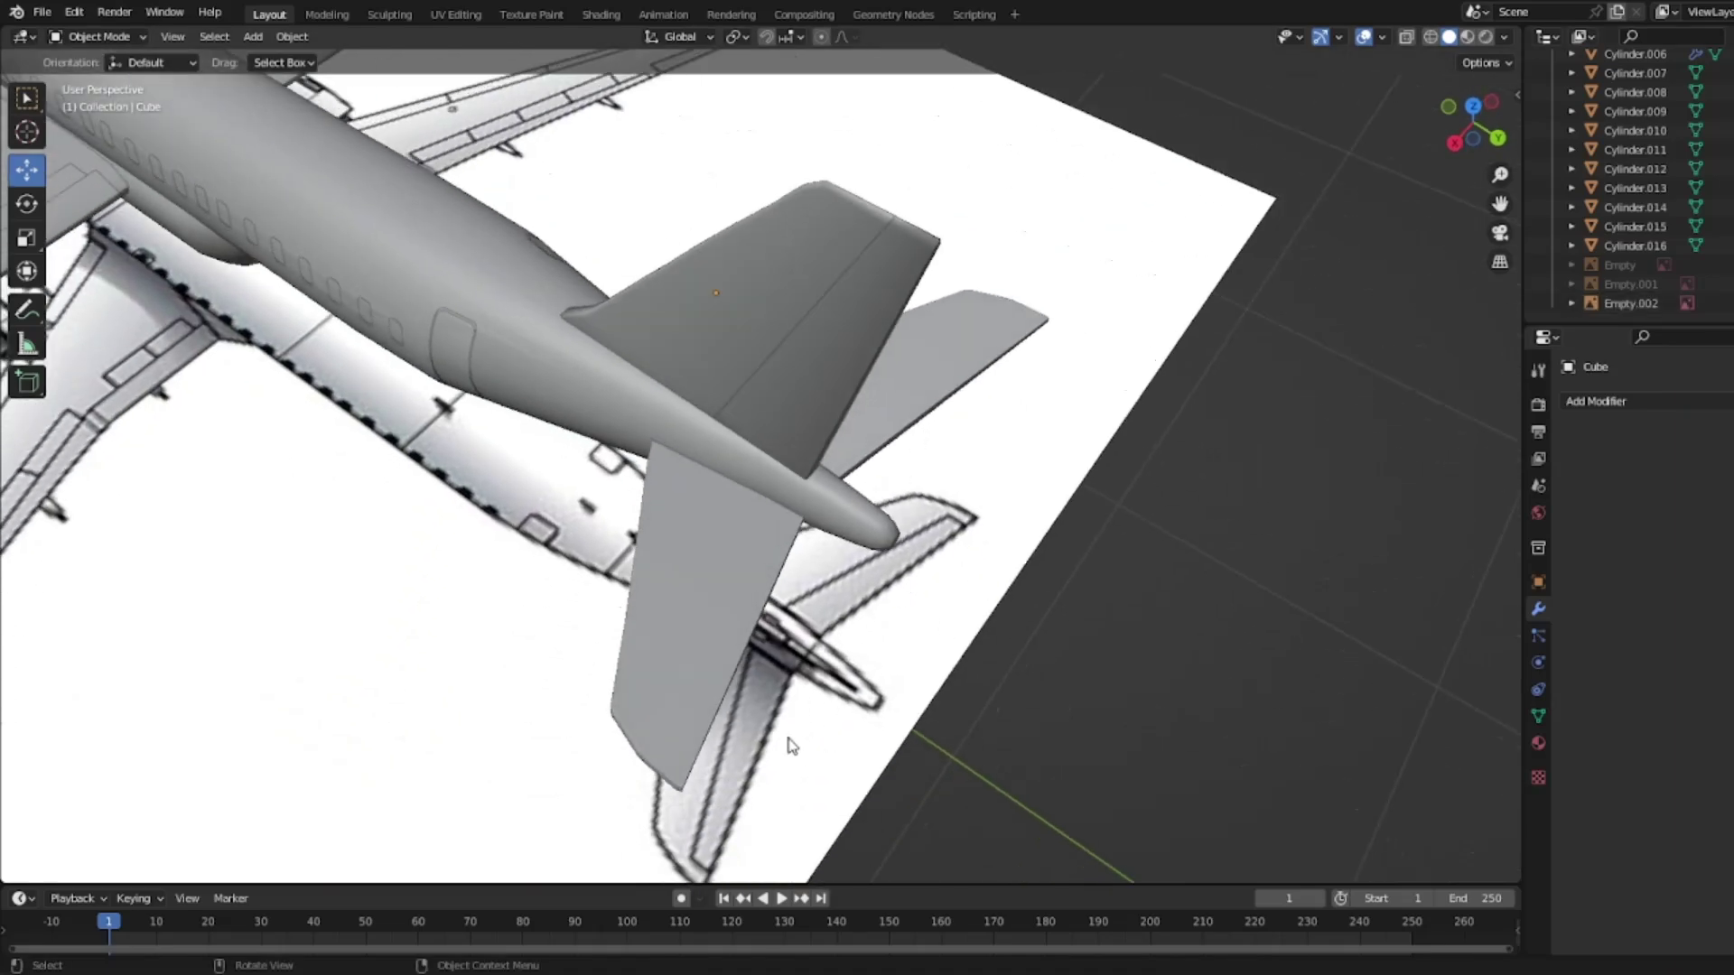
{"action": "left_click", "coordinate": [1475, 107]}
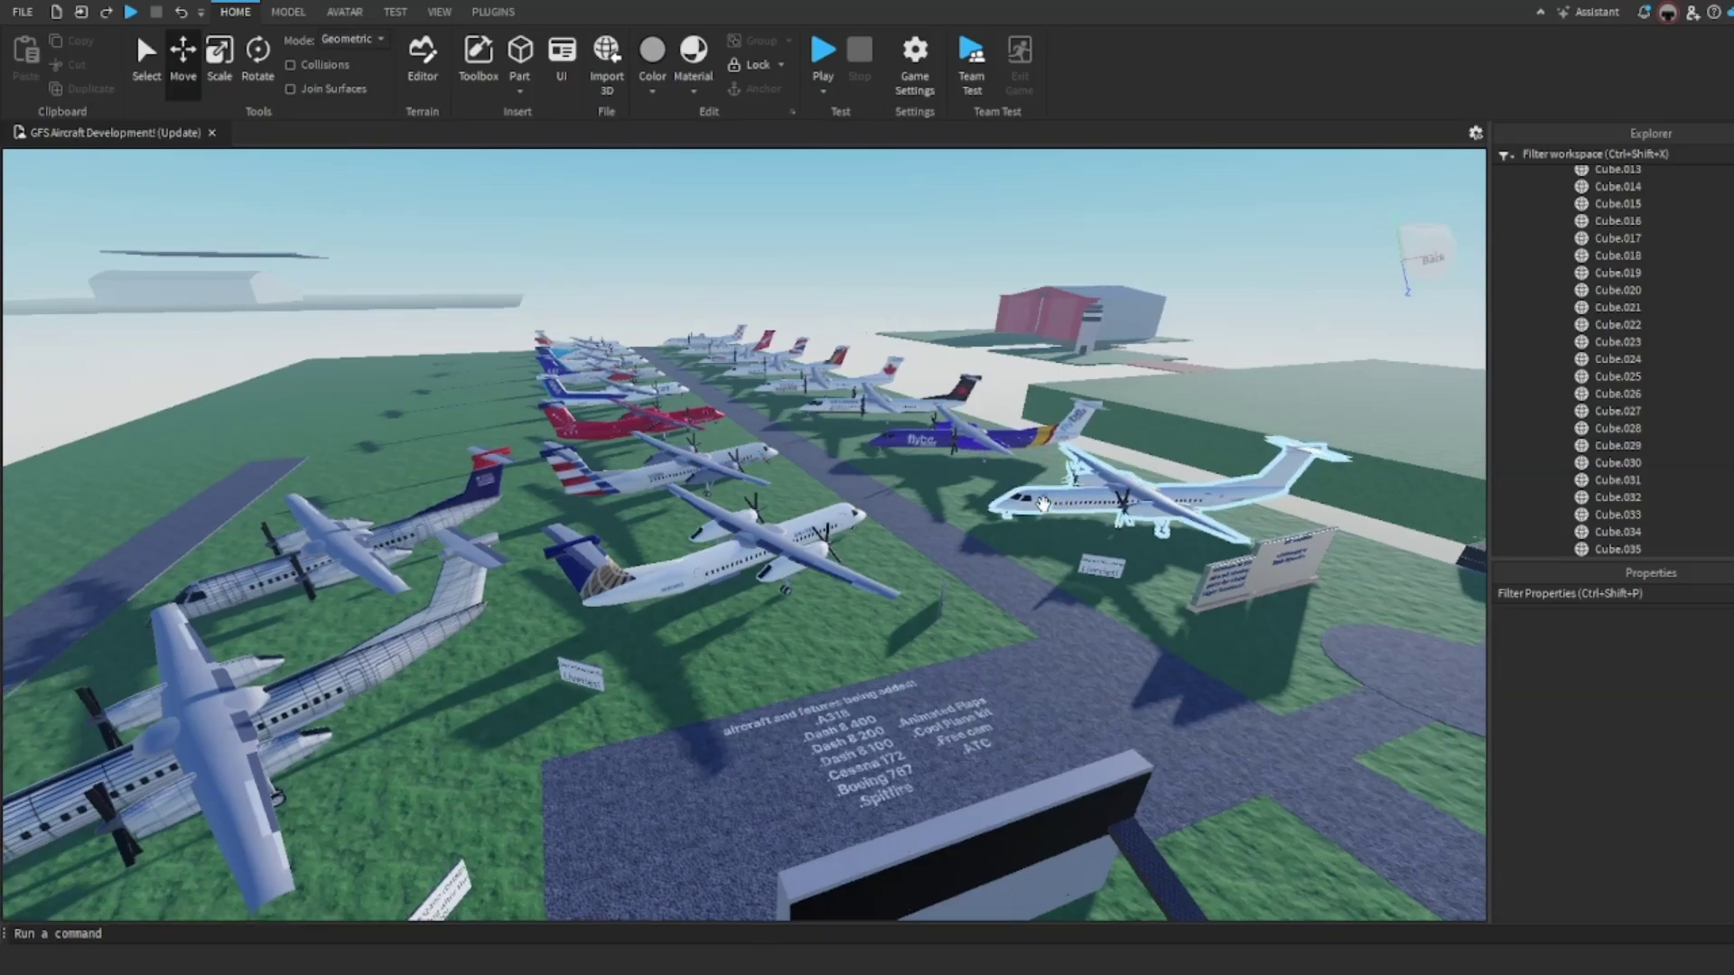
Step: Switch to Roblox Studio and move in on the tailplane of the aircraft with the red-and-blue striped fin
{"action": "scroll", "coordinate": [1045, 513], "scroll_direction": "up", "scroll_amount": 5}
{"action": "right_click_drag", "start_coordinate": [1045, 513], "coordinate": [1003, 496]}
{"action": "scroll", "coordinate": [855, 586], "scroll_direction": "up", "scroll_amount": 4}
{"action": "scroll", "coordinate": [855, 586], "scroll_direction": "down", "scroll_amount": 5}
{"action": "key", "text": "w"}
{"action": "key", "text": "s"}
{"action": "key", "text": "w"}
{"action": "key", "text": "w"}
{"action": "key", "text": "s"}
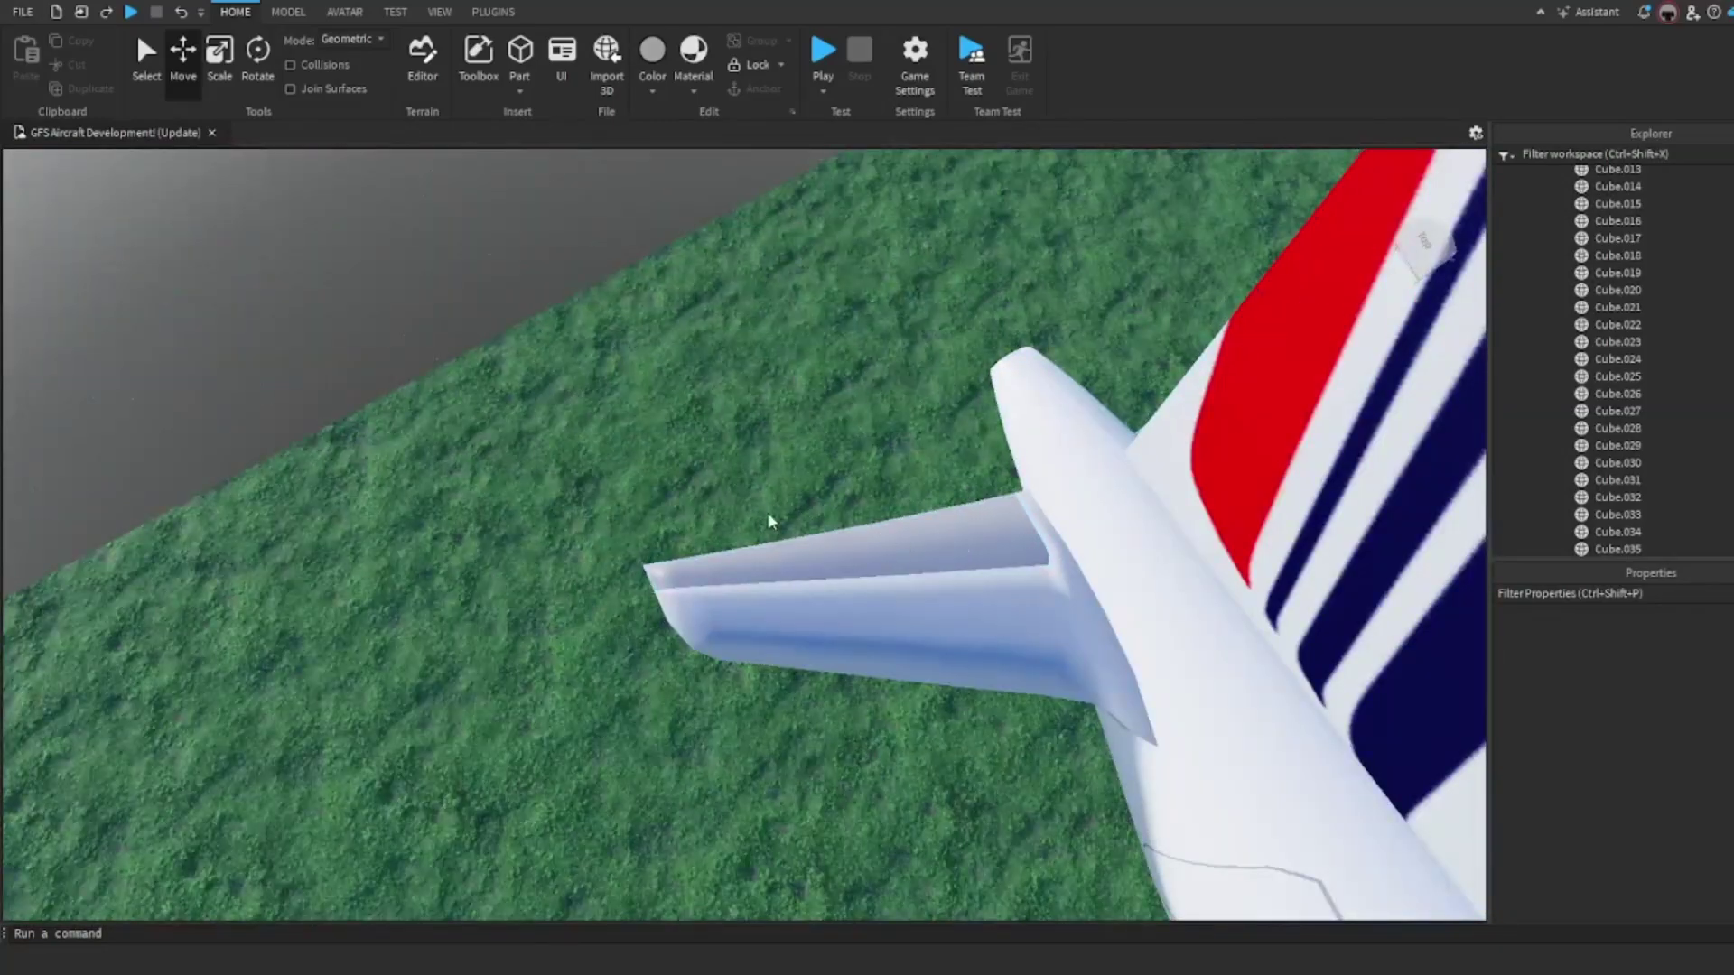
Step: Examine up close how the elevator is split from the striped aircraft's tailplane
{"action": "right_click_drag", "start_coordinate": [761, 522], "coordinate": [693, 530]}
{"action": "key", "text": "s"}
{"action": "scroll", "coordinate": [765, 606], "scroll_direction": "down", "scroll_amount": 3}
{"action": "scroll", "coordinate": [765, 606], "scroll_direction": "up", "scroll_amount": 3}
{"action": "right_click_drag", "start_coordinate": [765, 606], "coordinate": [766, 592]}
{"action": "key", "text": "s"}
{"action": "key", "text": "w"}
{"action": "key", "text": "s"}
{"action": "key", "text": "w"}
{"action": "key", "text": "w"}
{"action": "key", "text": "d"}
{"action": "scroll", "coordinate": [766, 591], "scroll_direction": "down", "scroll_amount": 3}
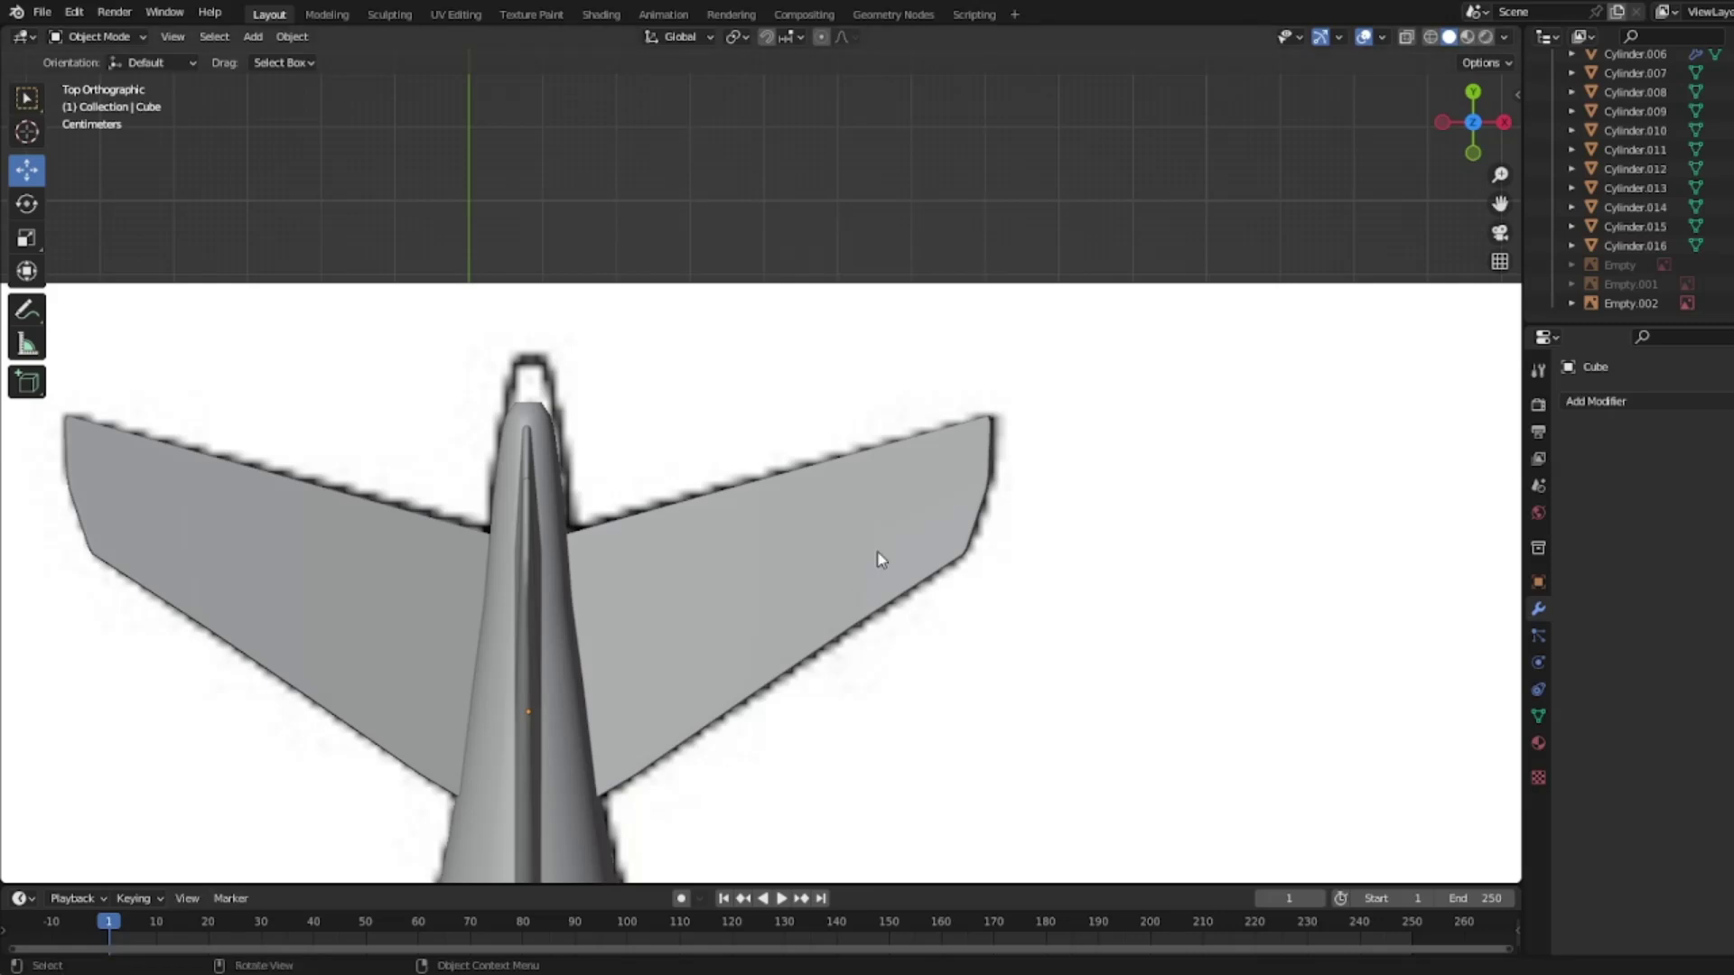
Step: Switch back to Blender and knife-cut the elevator outline through the horizontal stabilizer, following the top-view reference
{"action": "scroll", "coordinate": [878, 561], "scroll_direction": "up", "scroll_amount": 2}
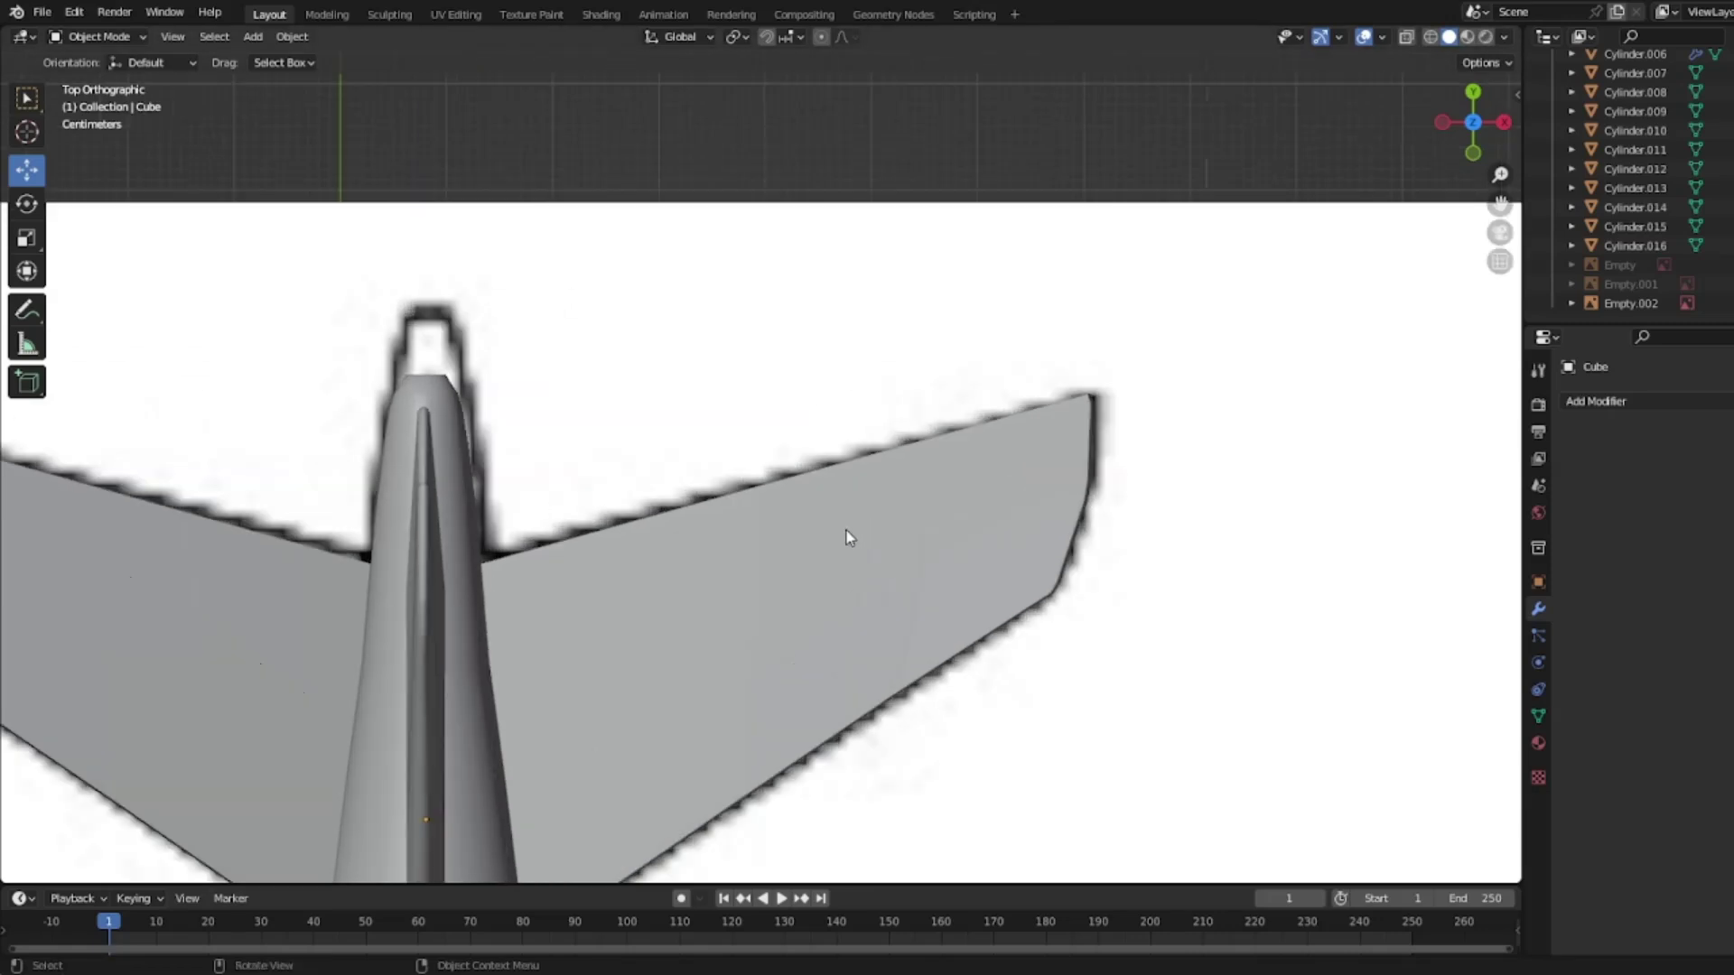
{"action": "left_click", "coordinate": [846, 539]}
{"action": "middle_click_drag", "start_coordinate": [849, 519], "coordinate": [1057, 519]}
{"action": "left_click", "coordinate": [1474, 93]}
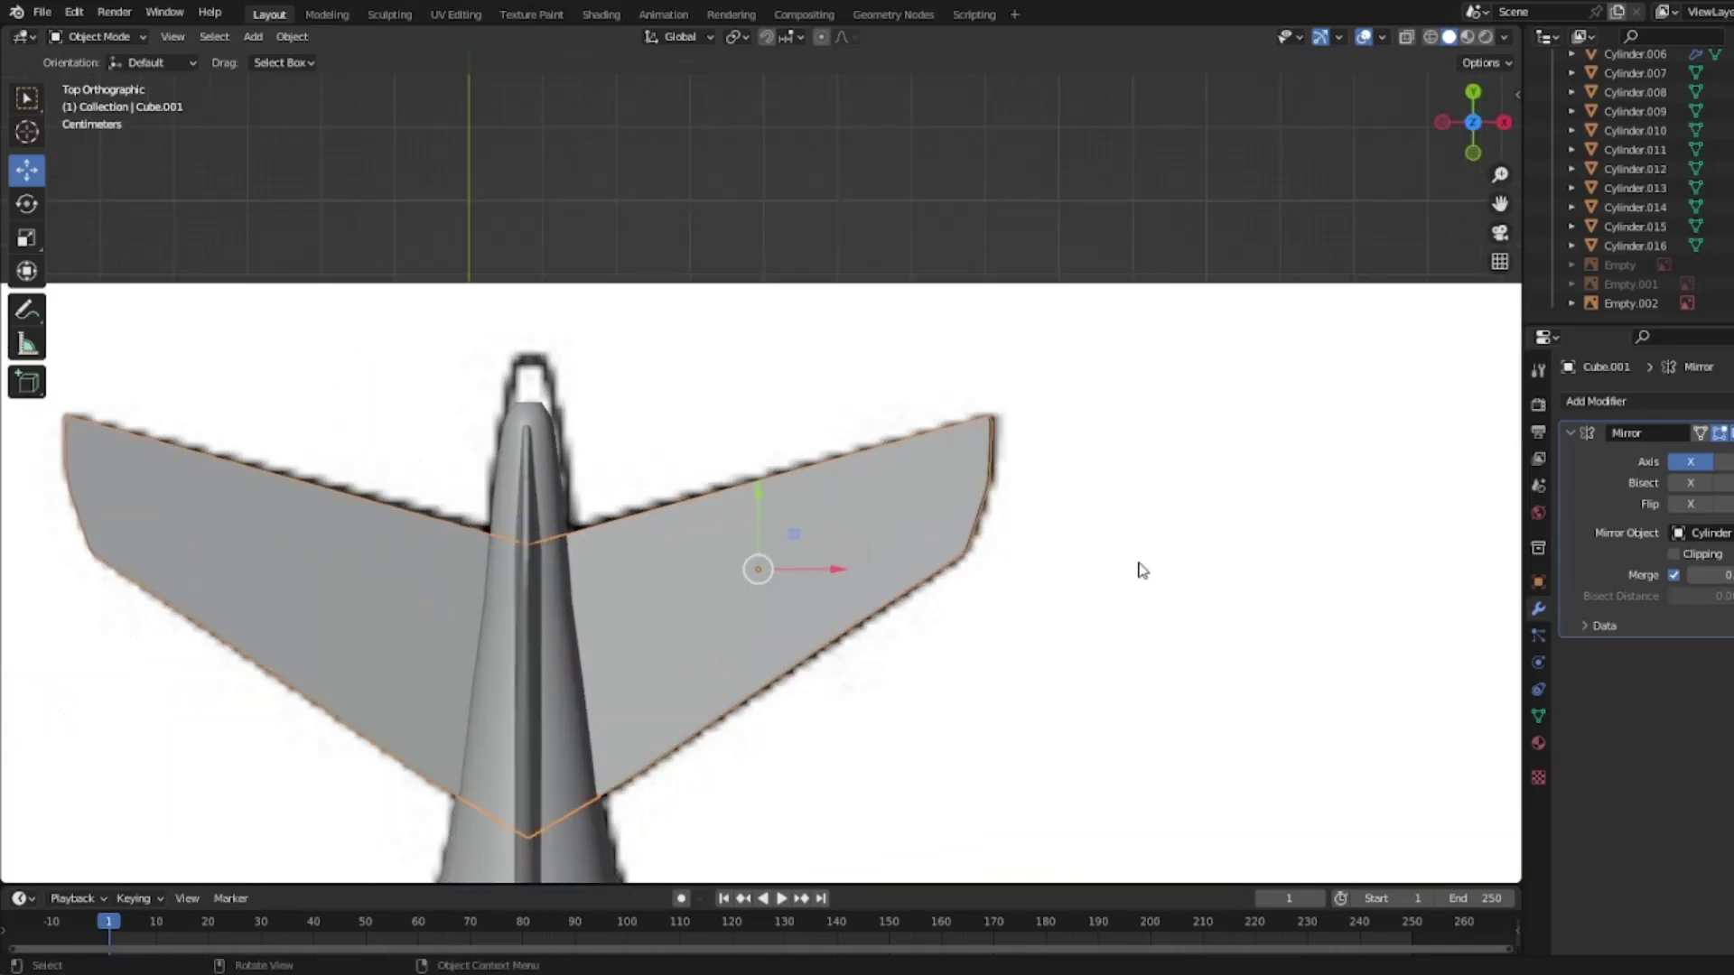
{"action": "scroll", "coordinate": [1120, 567], "scroll_direction": "up", "scroll_amount": 3}
{"action": "key", "text": "Tab"}
{"action": "key", "text": "z"}
{"action": "left_click", "coordinate": [623, 522]}
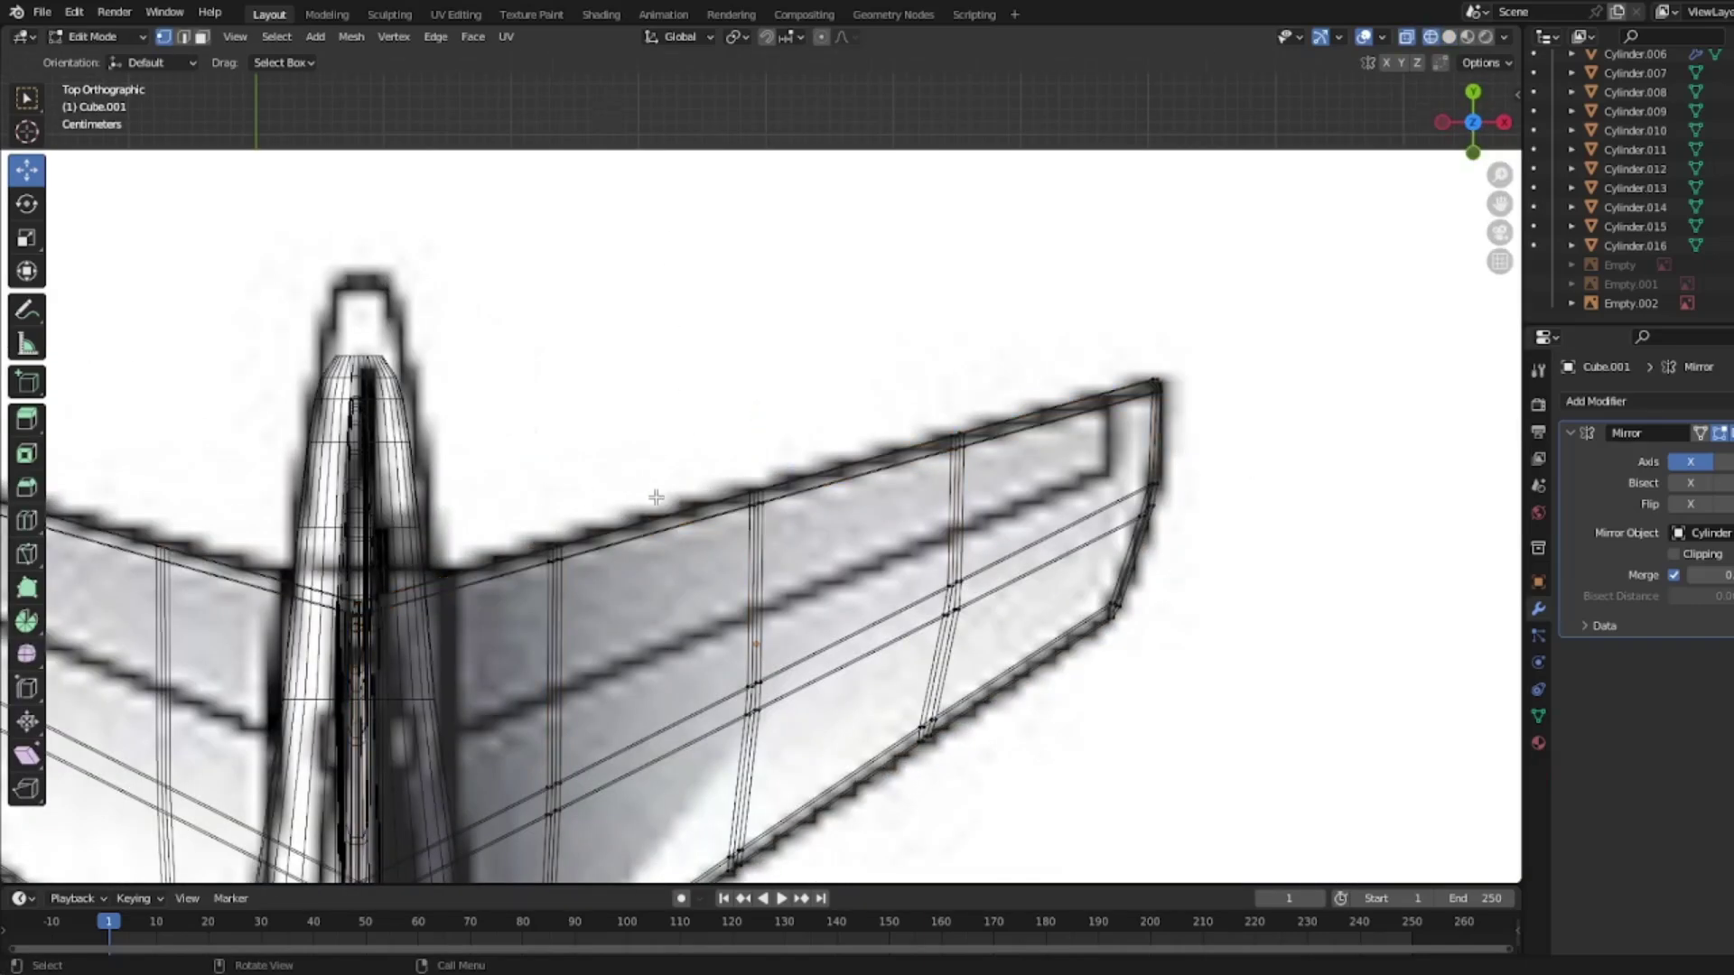
{"action": "left_click", "coordinate": [26, 553]}
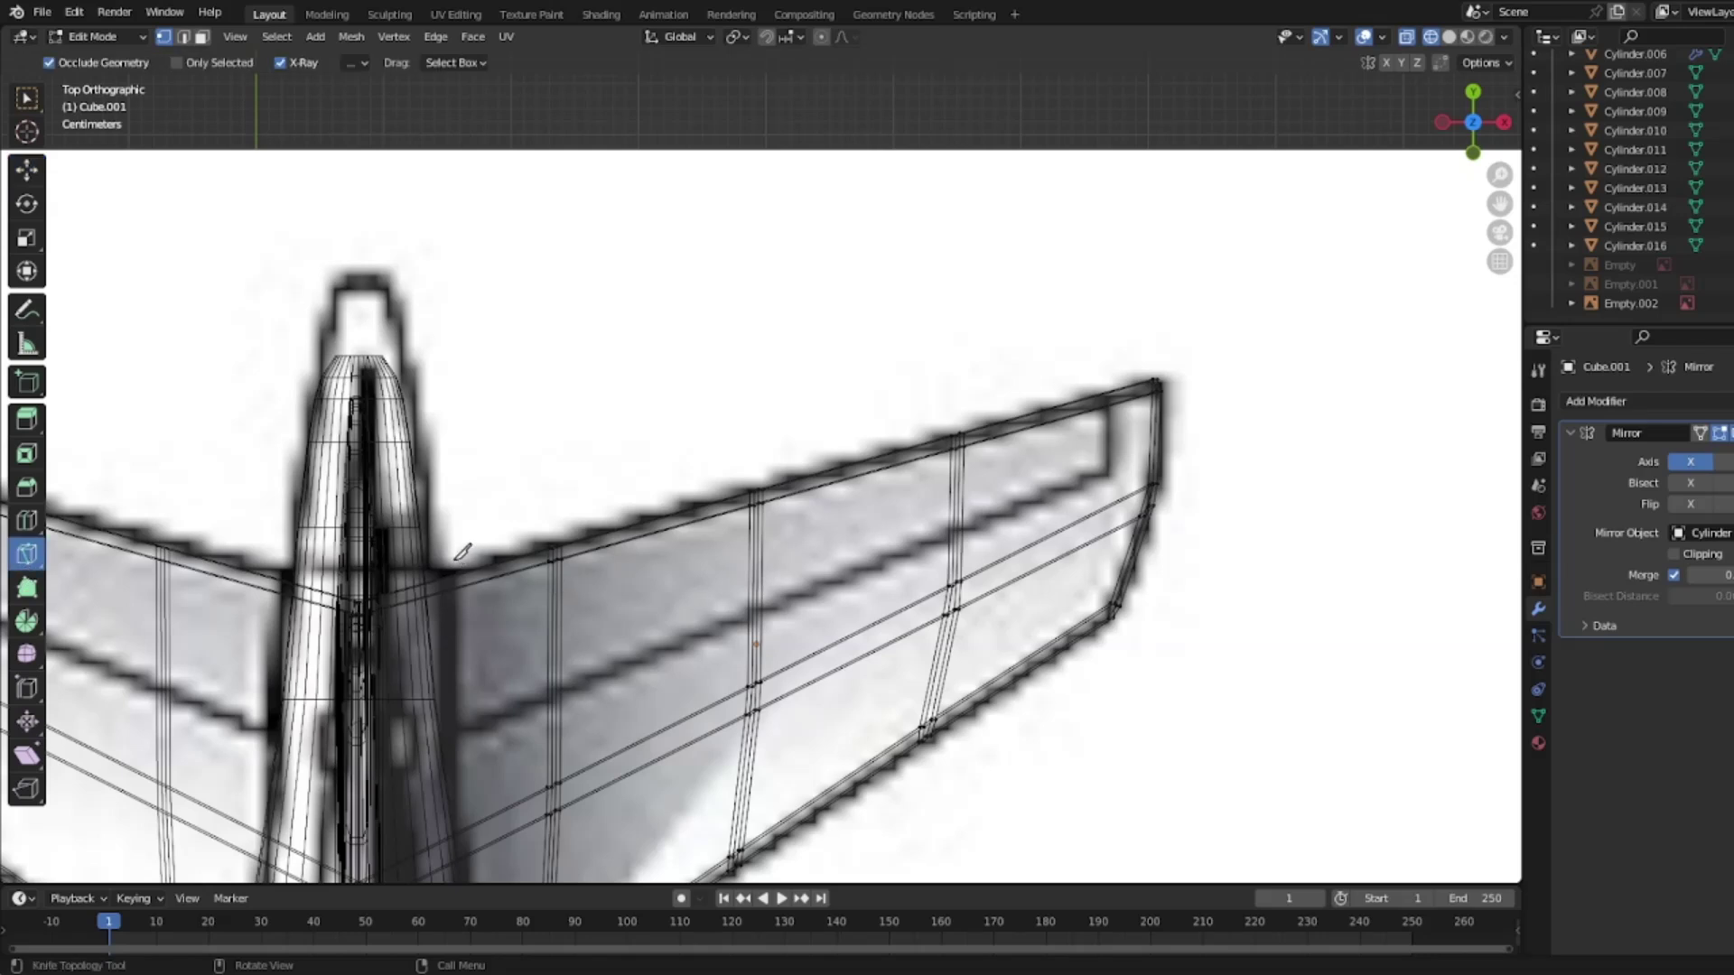
{"action": "left_click", "coordinate": [1110, 365]}
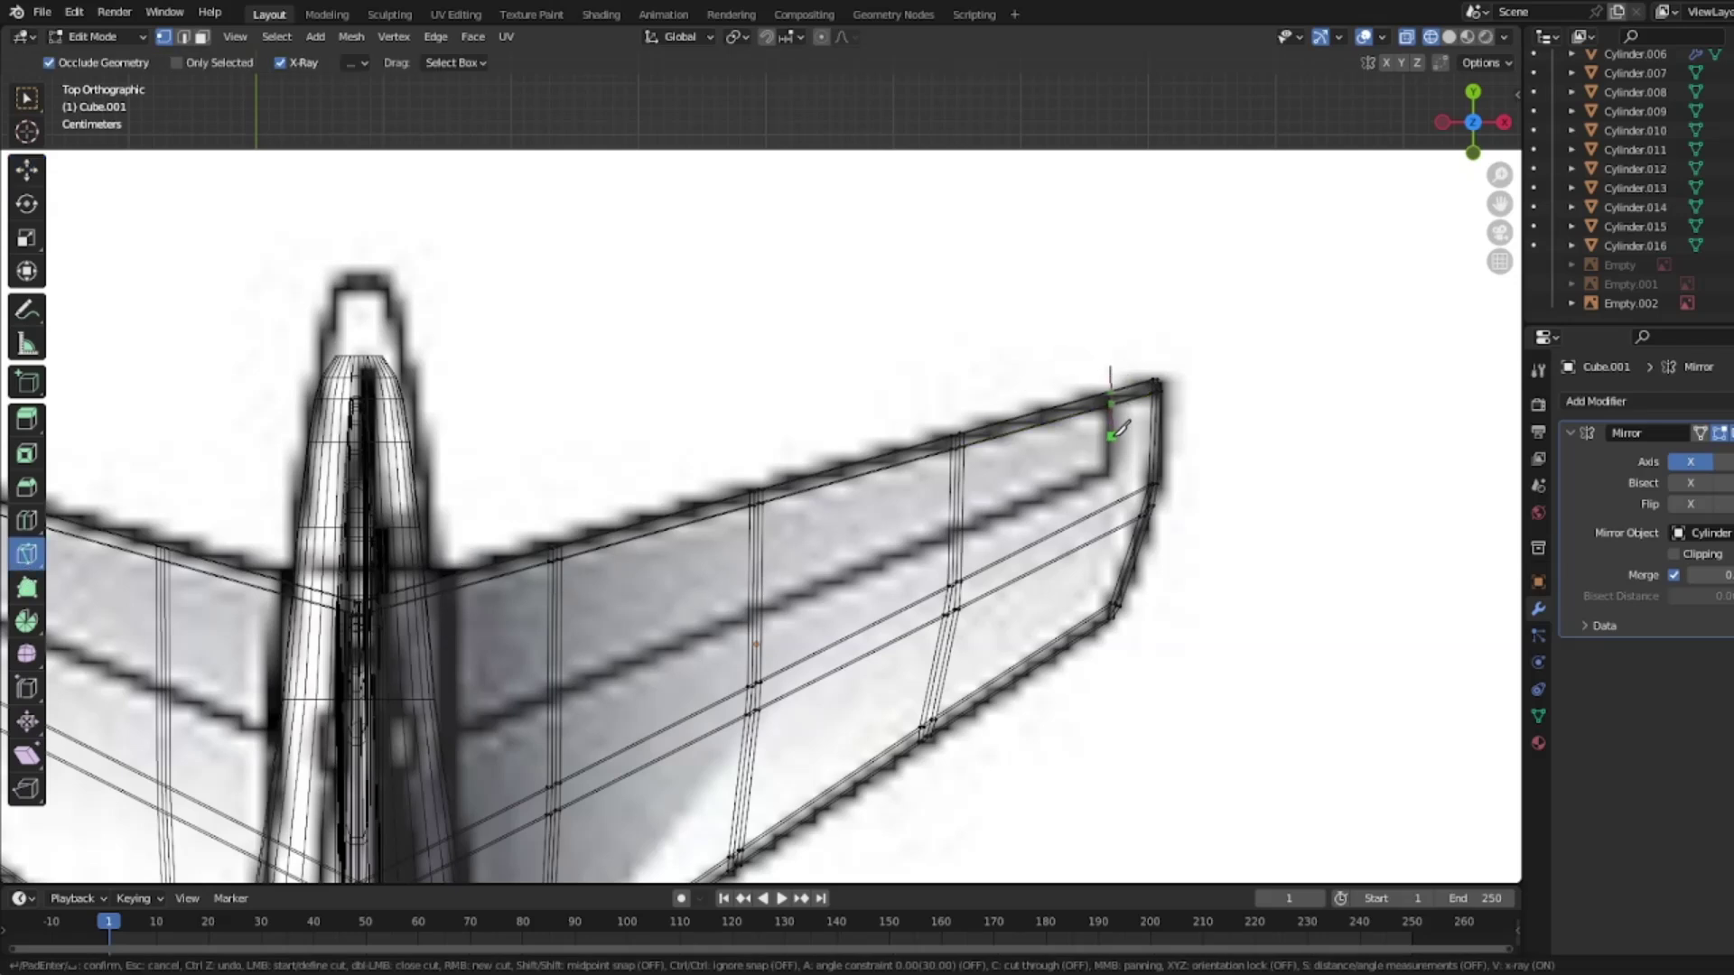
{"action": "left_click", "coordinate": [1107, 473]}
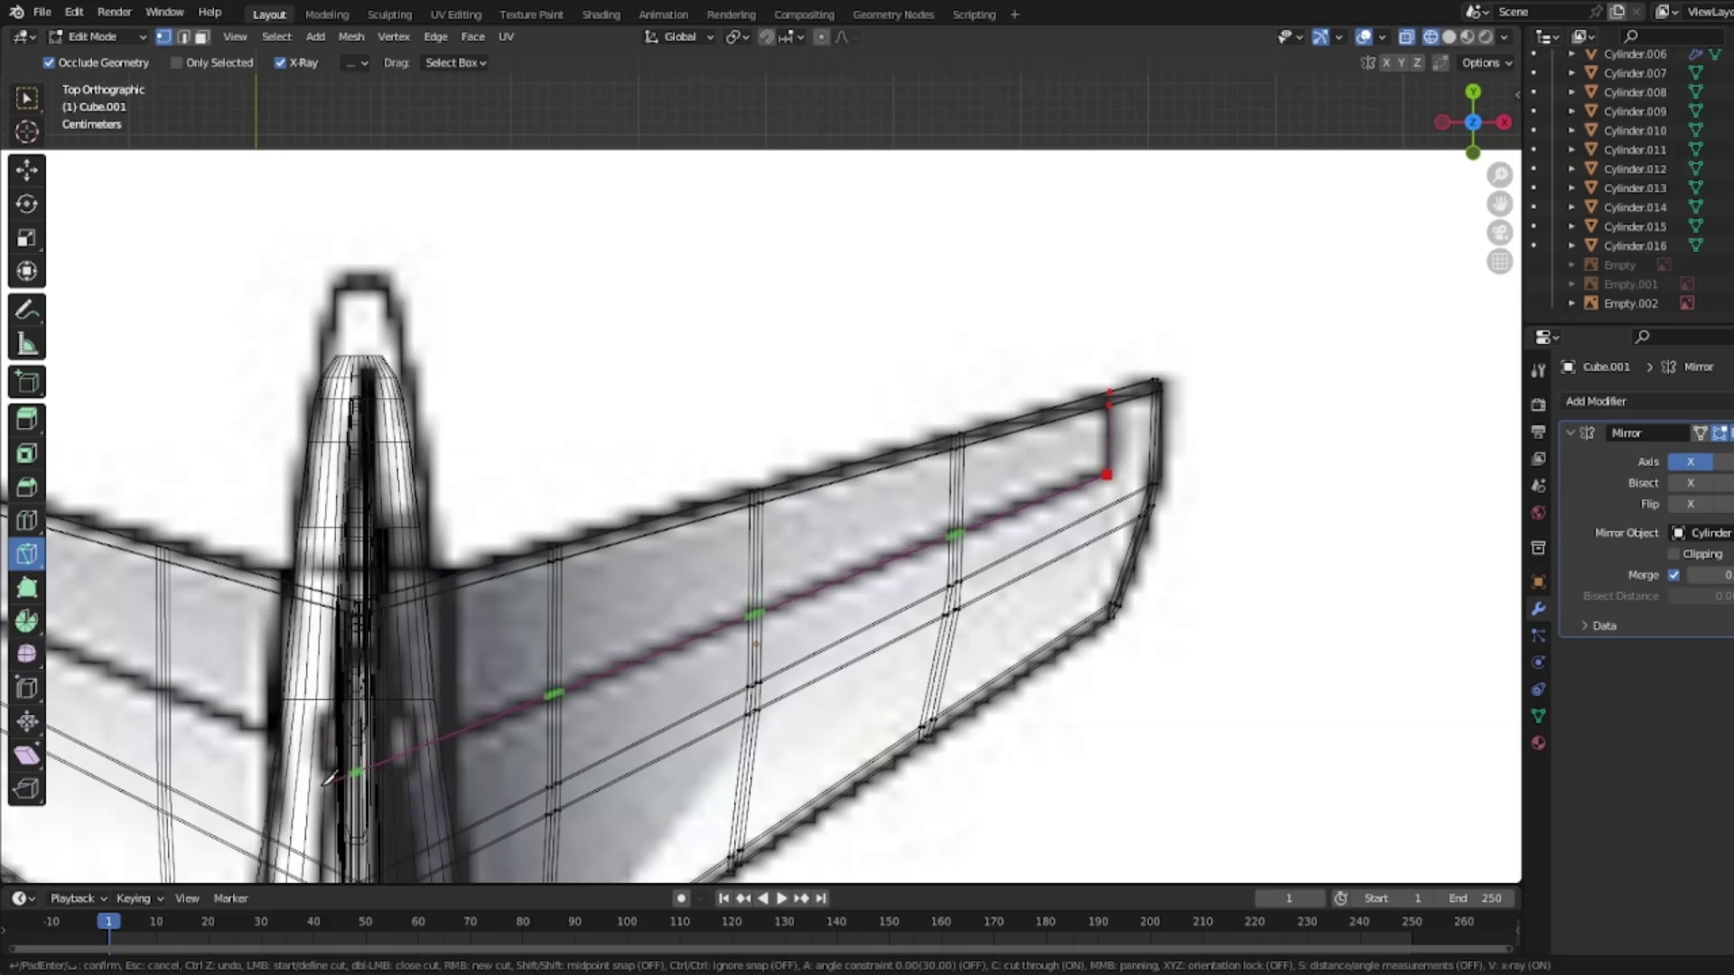
{"action": "key", "text": "Return"}
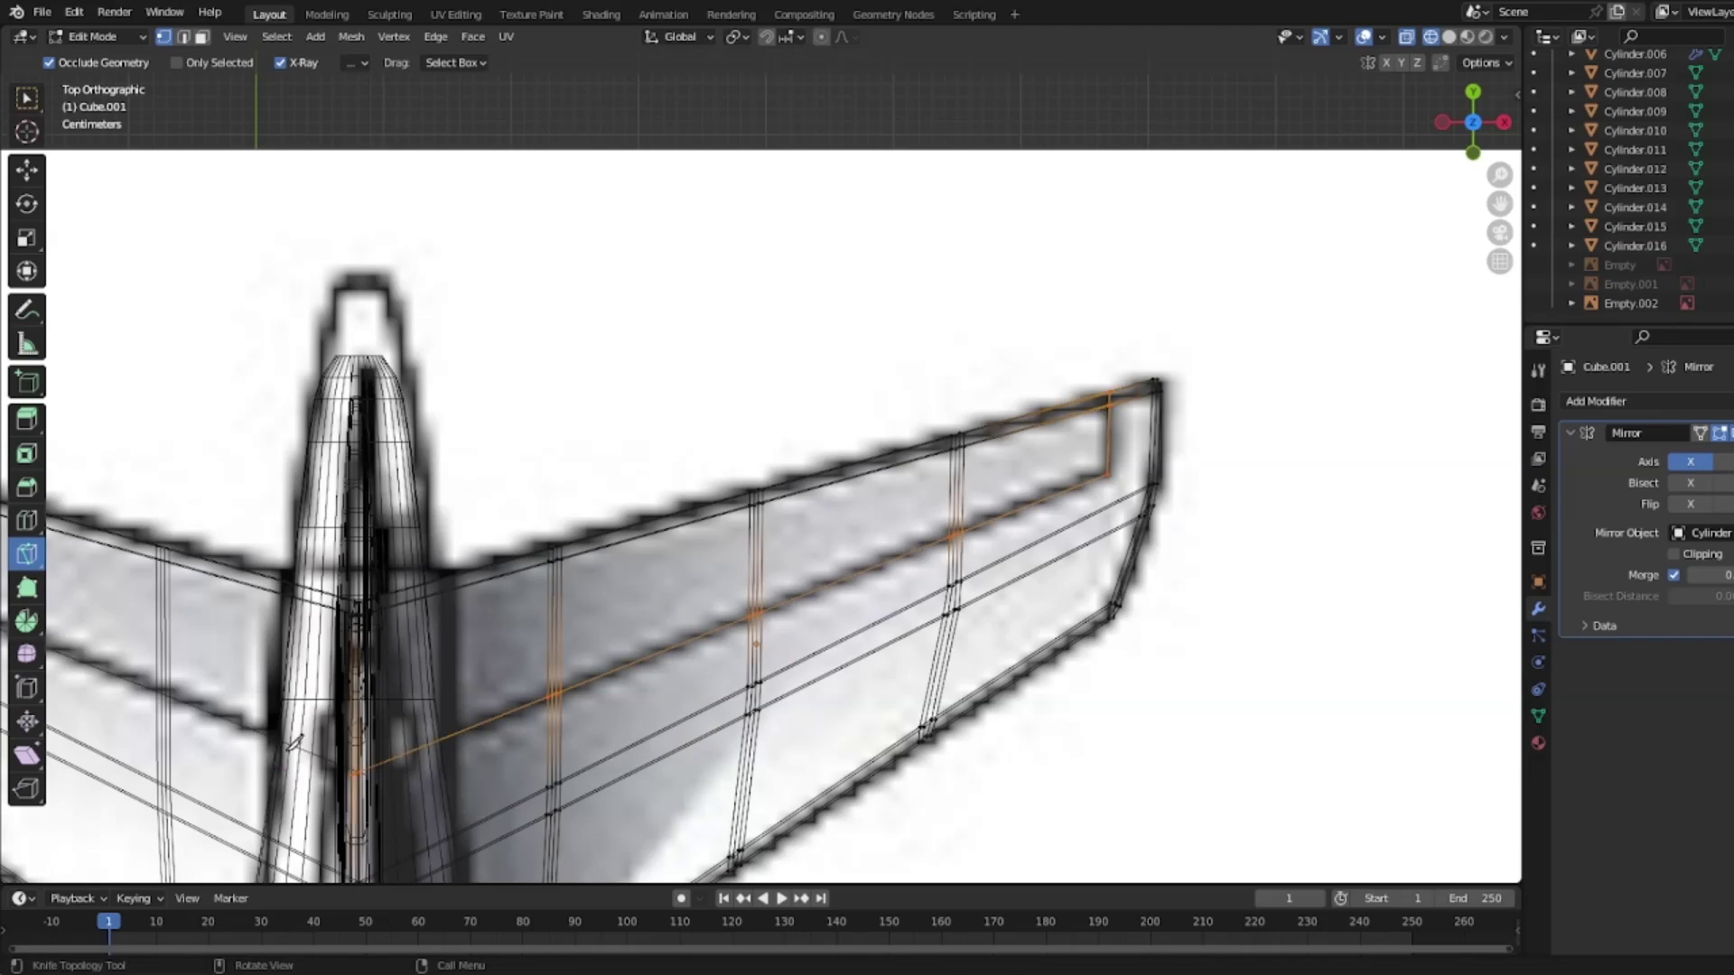
{"action": "key", "text": "alt+z"}
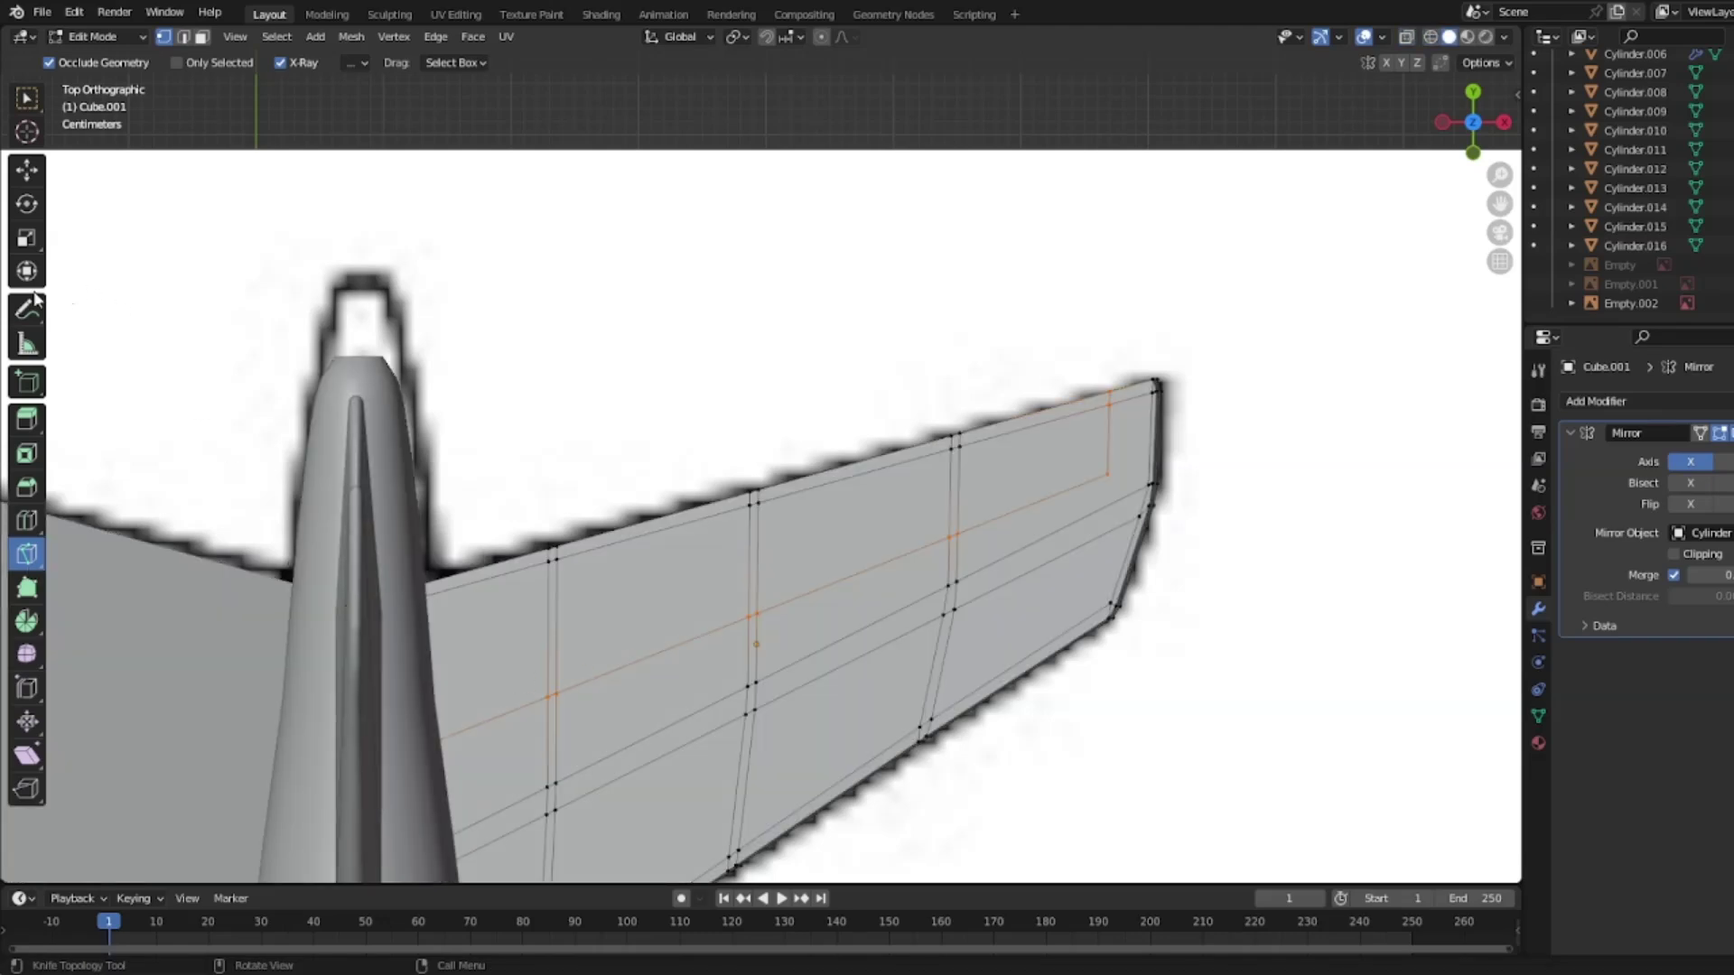
Step: Select the vertices of the elevator area behind the cut and separate them from the horizontal stabilizer into their own object
{"action": "left_click", "coordinate": [26, 170]}
{"action": "key", "text": "z"}
{"action": "left_click", "coordinate": [492, 539]}
{"action": "left_click", "coordinate": [542, 684], "text": "shift"}
{"action": "left_click", "coordinate": [357, 632], "text": "shift"}
{"action": "left_click_drag", "start_coordinate": [639, 256], "coordinate": [1047, 474], "text": "shift"}
{"action": "left_click_drag", "start_coordinate": [813, 533], "coordinate": [667, 352], "text": "shift"}
{"action": "right_click", "coordinate": [603, 402]}
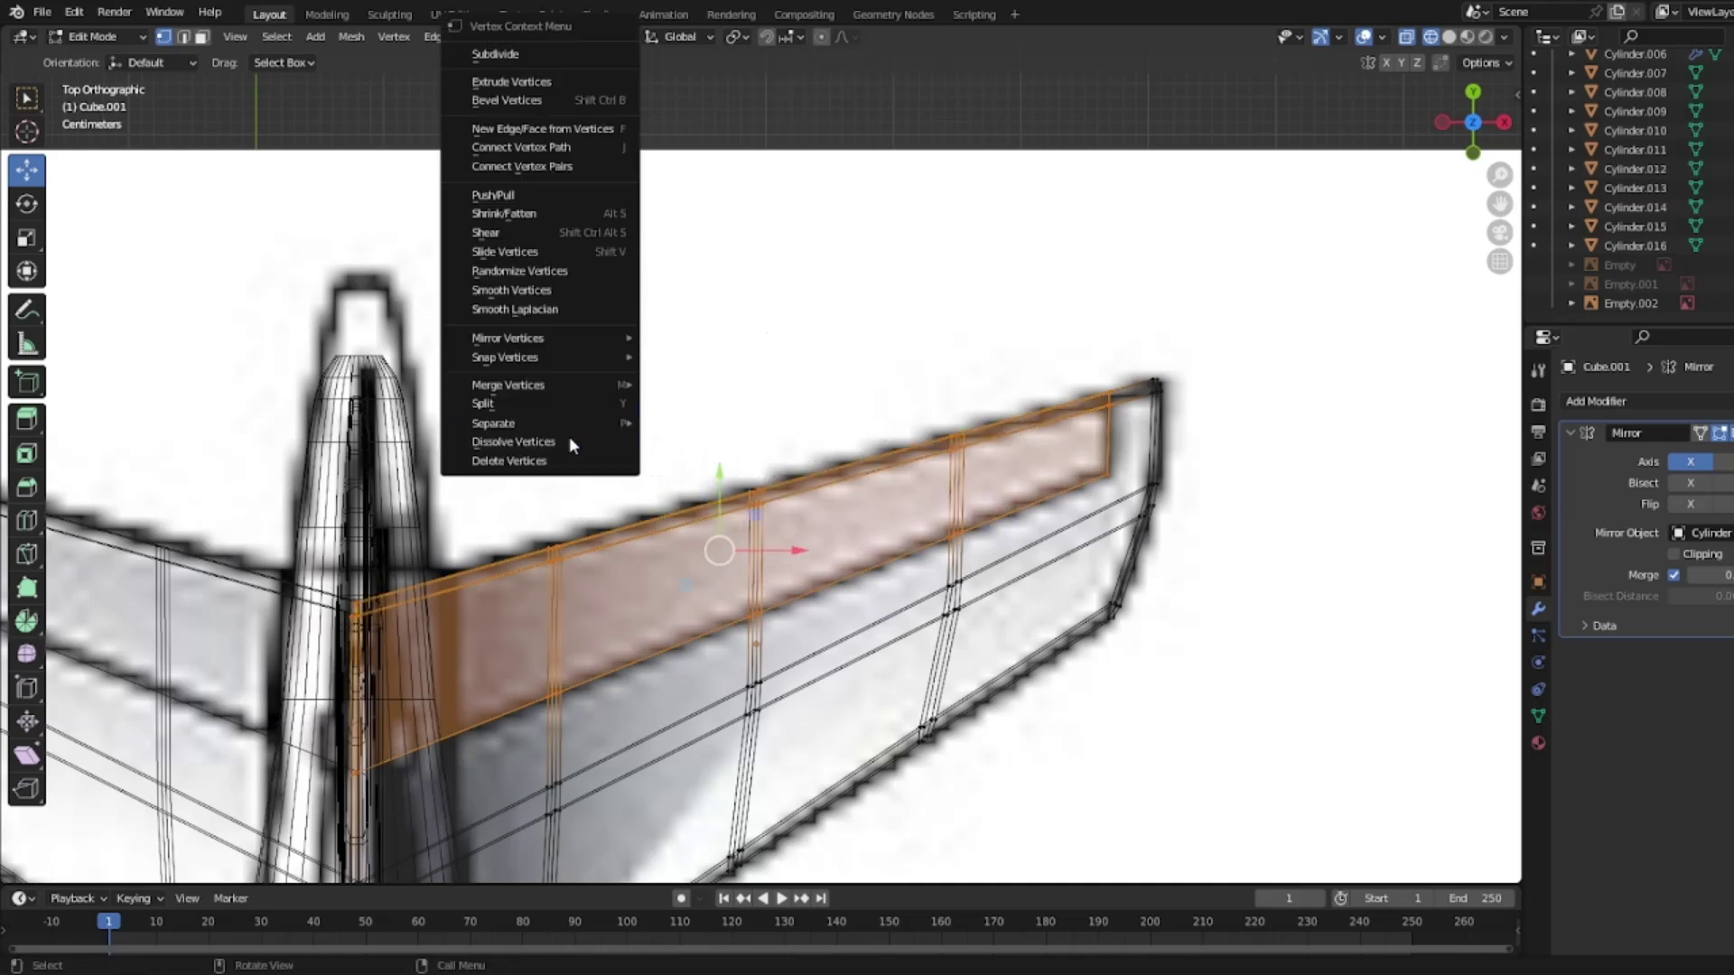
{"action": "mouse_move", "coordinate": [534, 421]}
{"action": "left_click", "coordinate": [724, 423]}
{"action": "right_click", "coordinate": [723, 452]}
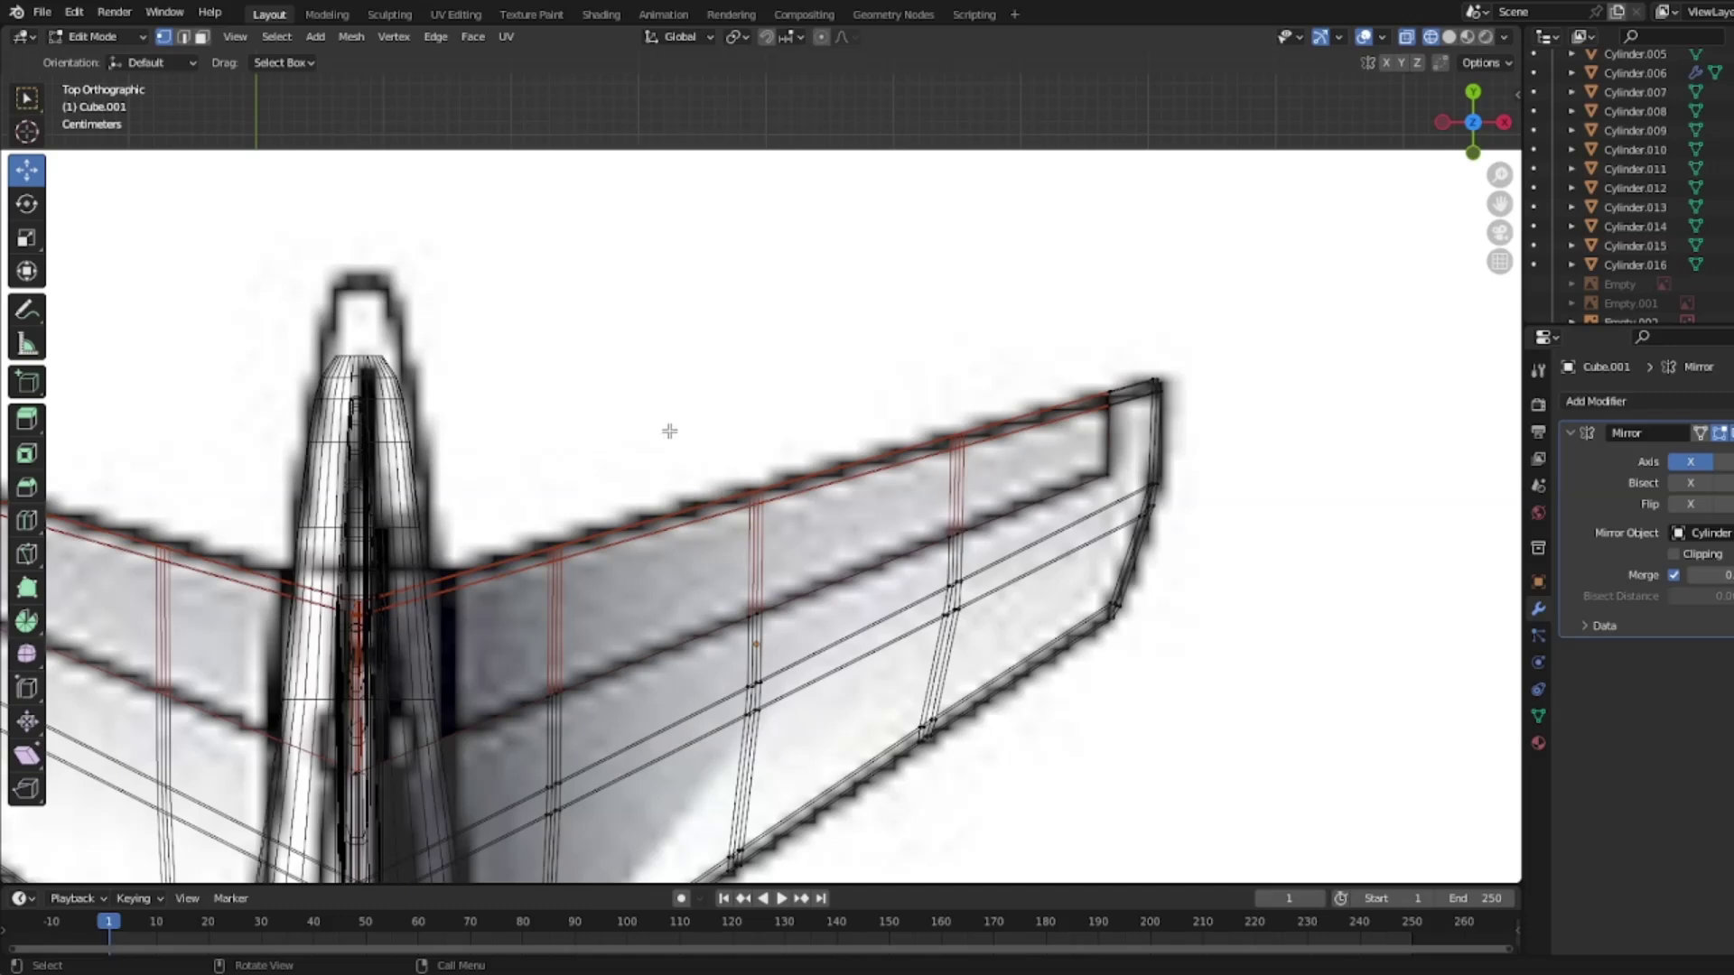
{"action": "key", "text": "alt+z"}
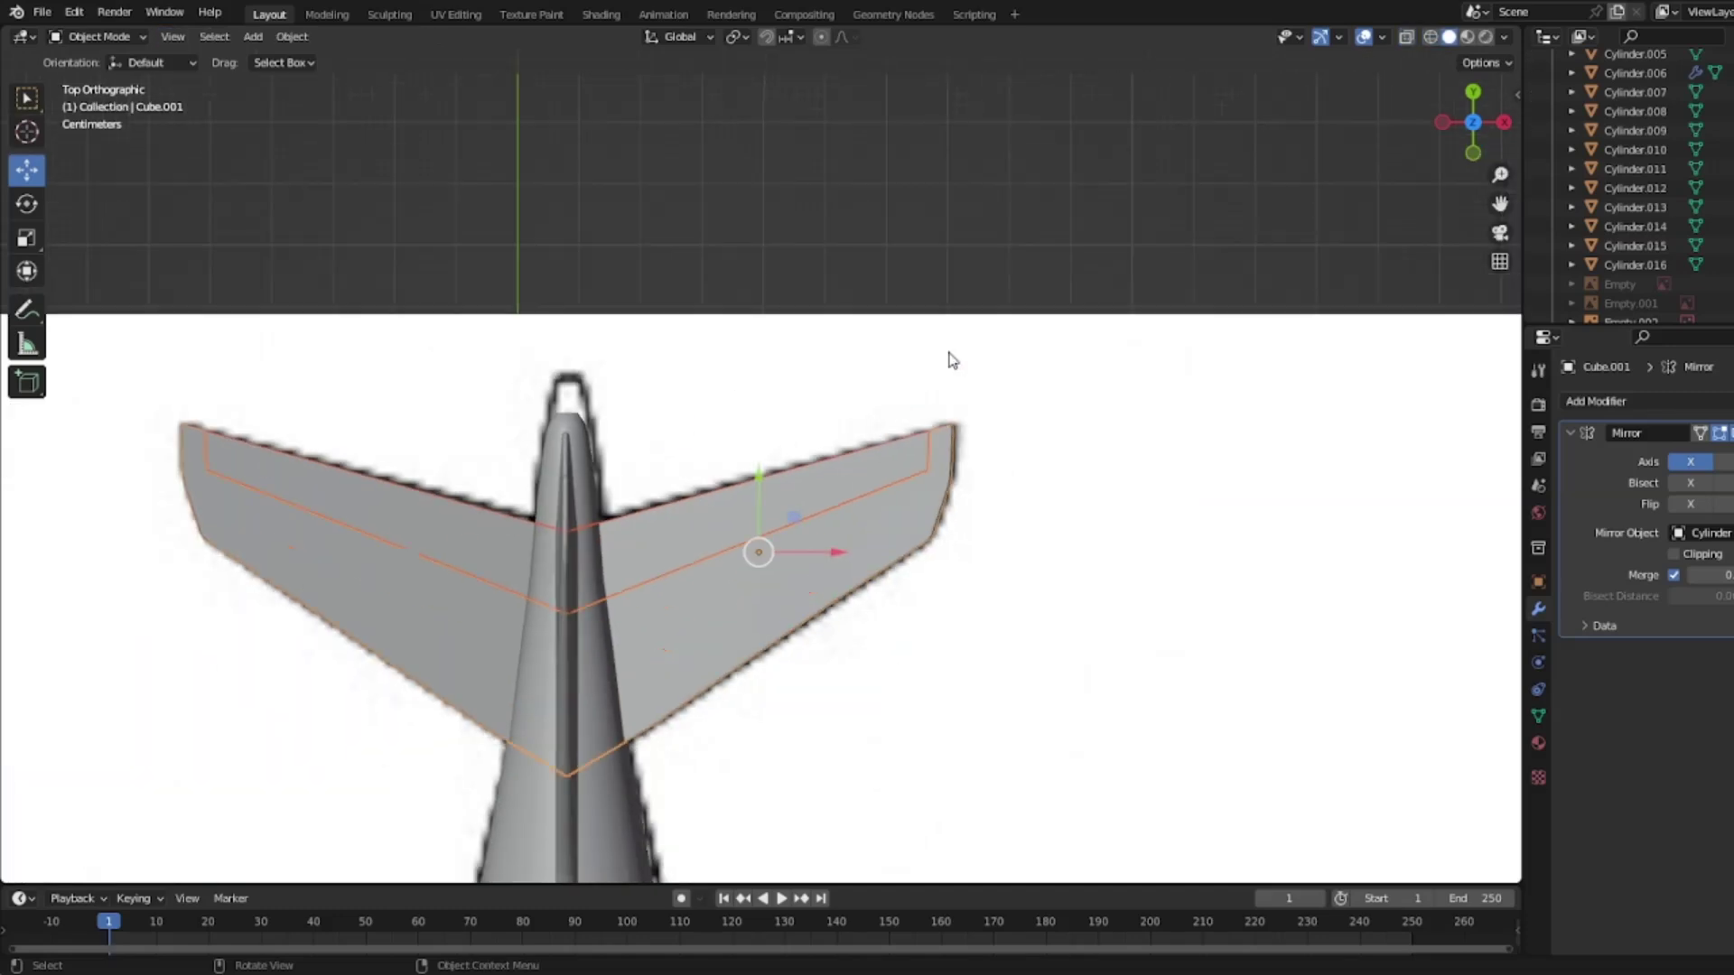
{"action": "mouse_move", "coordinate": [948, 361]}
{"action": "middle_mouse_down"}
{"action": "mouse_move", "coordinate": [978, 226]}
{"action": "mouse_move", "coordinate": [752, 124]}
{"action": "middle_mouse_up"}
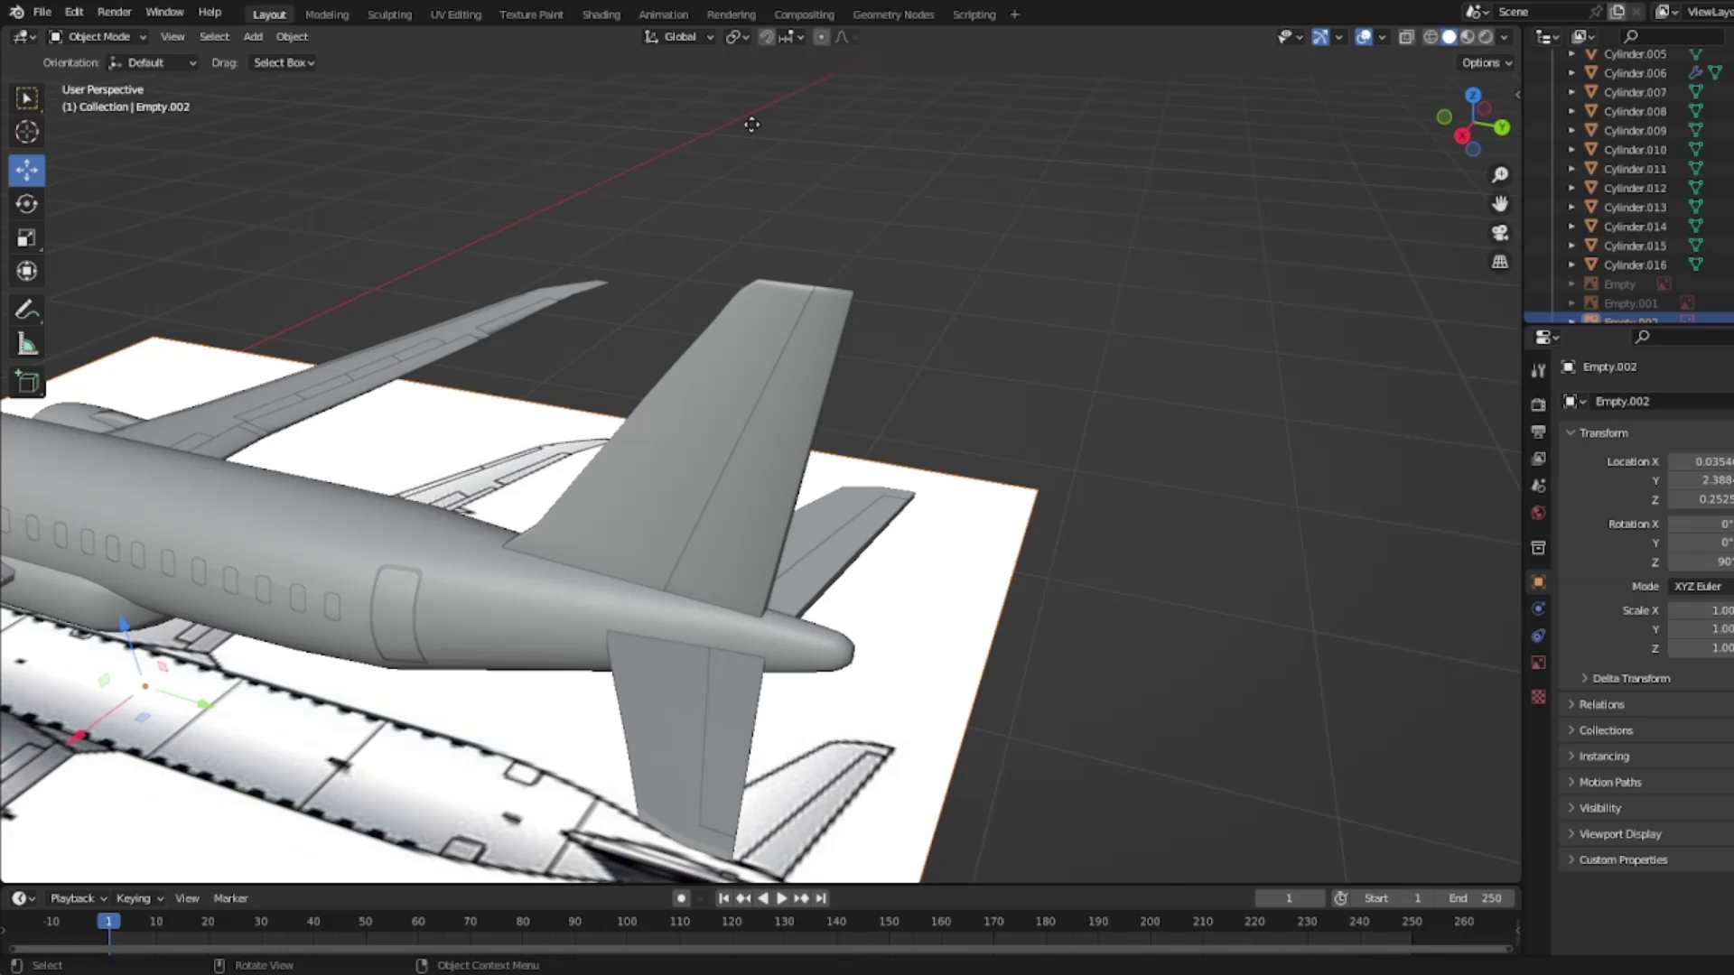
Step: Hide the top-view reference image, show the side-view one, and look at the airliner from the right side
{"action": "scroll", "coordinate": [970, 343], "scroll_direction": "down", "scroll_amount": 2}
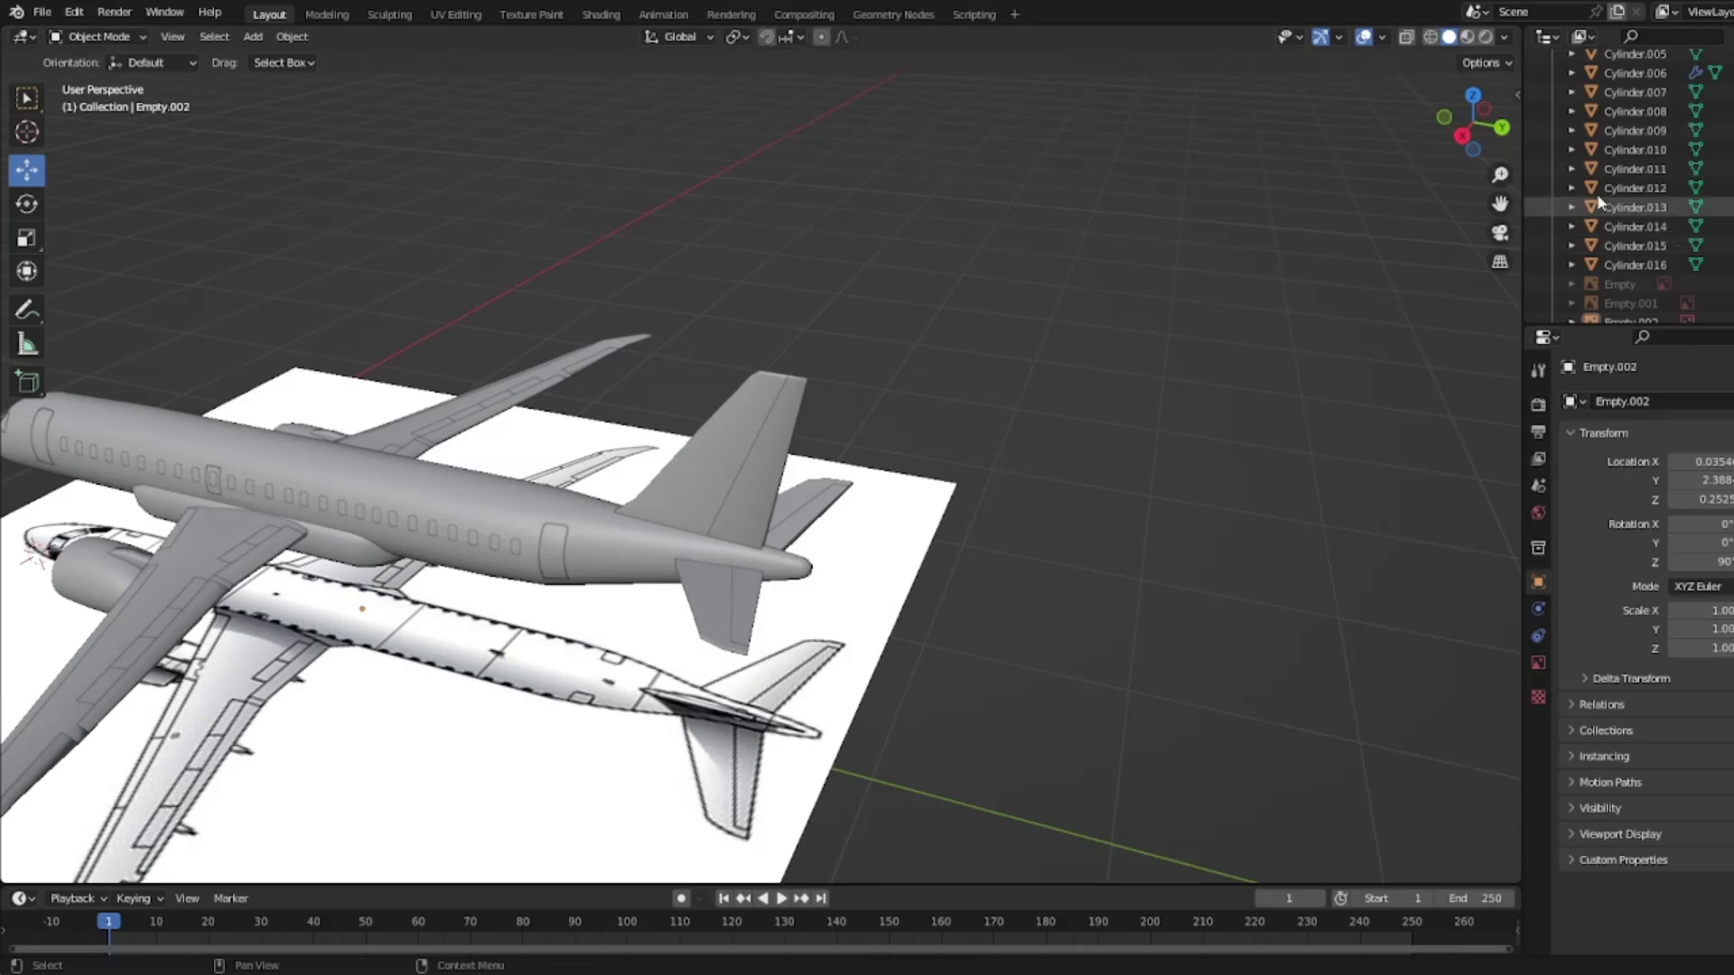
{"action": "left_click", "coordinate": [1463, 136]}
{"action": "middle_click_drag", "start_coordinate": [588, 558], "coordinate": [1258, 286], "text": "shift"}
{"action": "scroll", "coordinate": [681, 473], "scroll_direction": "up", "scroll_amount": 1}
{"action": "scroll", "coordinate": [680, 479], "scroll_direction": "up", "scroll_amount": 1}
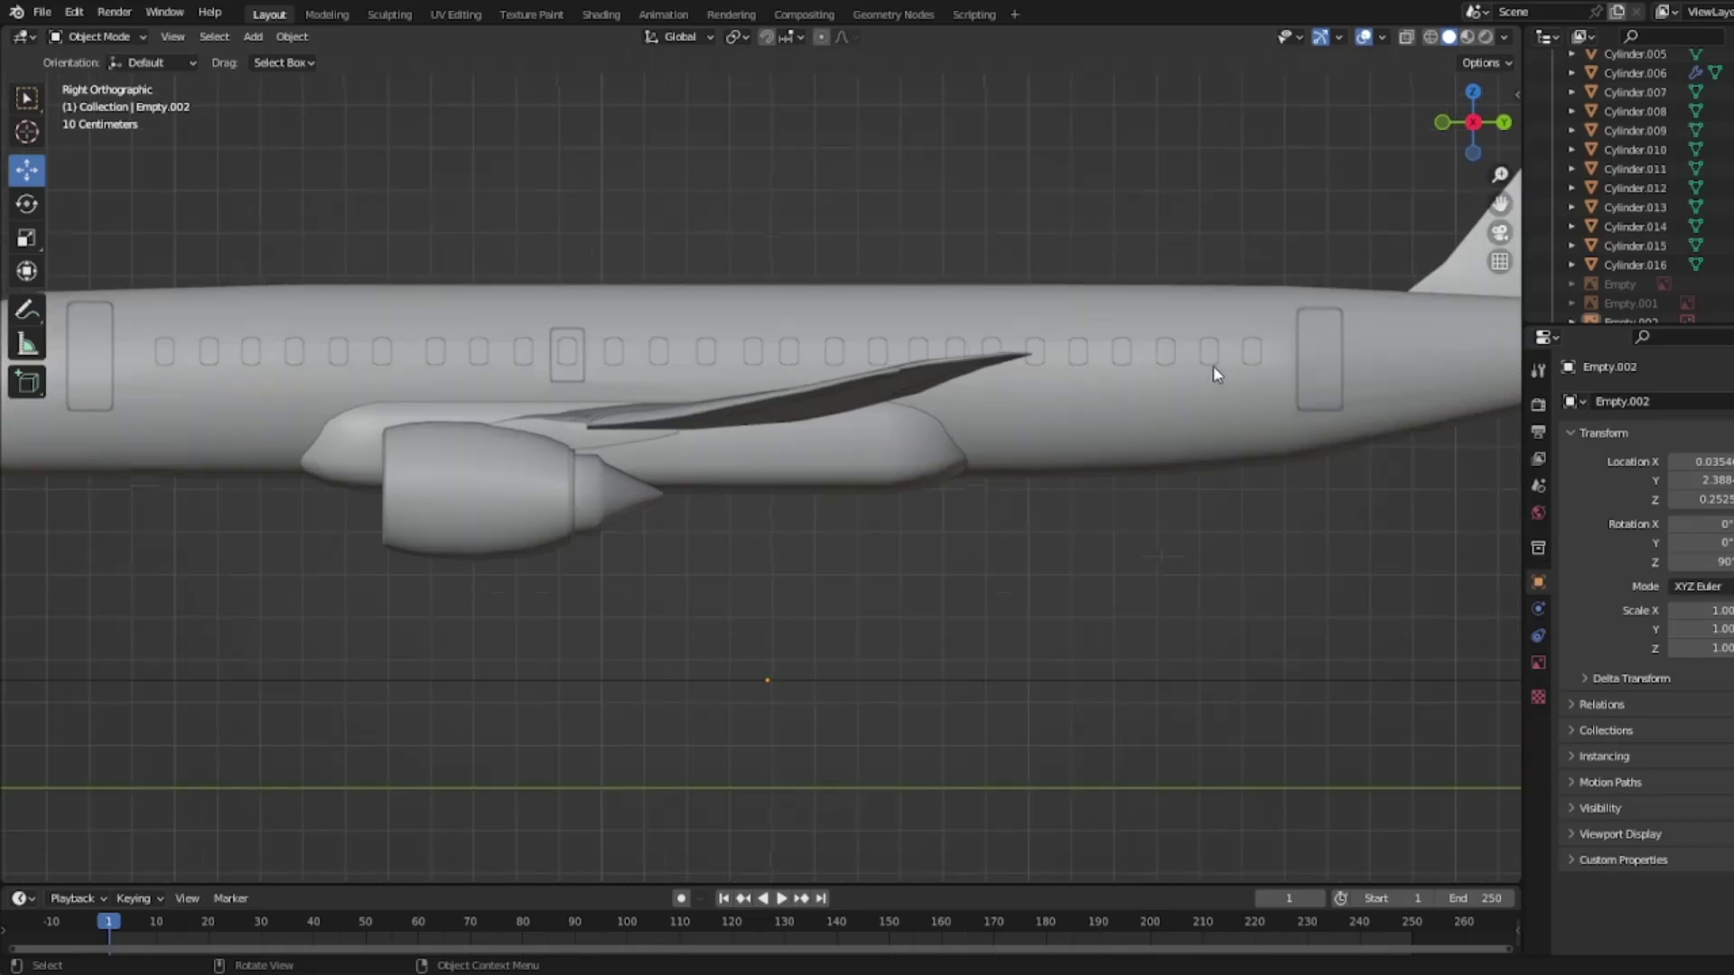
{"action": "key", "text": "shift+z"}
{"action": "key", "text": "z"}
{"action": "left_click", "coordinate": [1374, 243]}
{"action": "mouse_move", "coordinate": [1375, 243]}
{"action": "middle_mouse_down"}
{"action": "mouse_move", "coordinate": [530, 507]}
{"action": "mouse_move", "coordinate": [358, 537]}
{"action": "mouse_move", "coordinate": [478, 688]}
{"action": "middle_mouse_up"}
{"action": "scroll", "coordinate": [1662, 257], "scroll_direction": "down", "scroll_amount": 1}
{"action": "left_click", "coordinate": [1733, 303]}
{"action": "left_click", "coordinate": [1733, 285]}
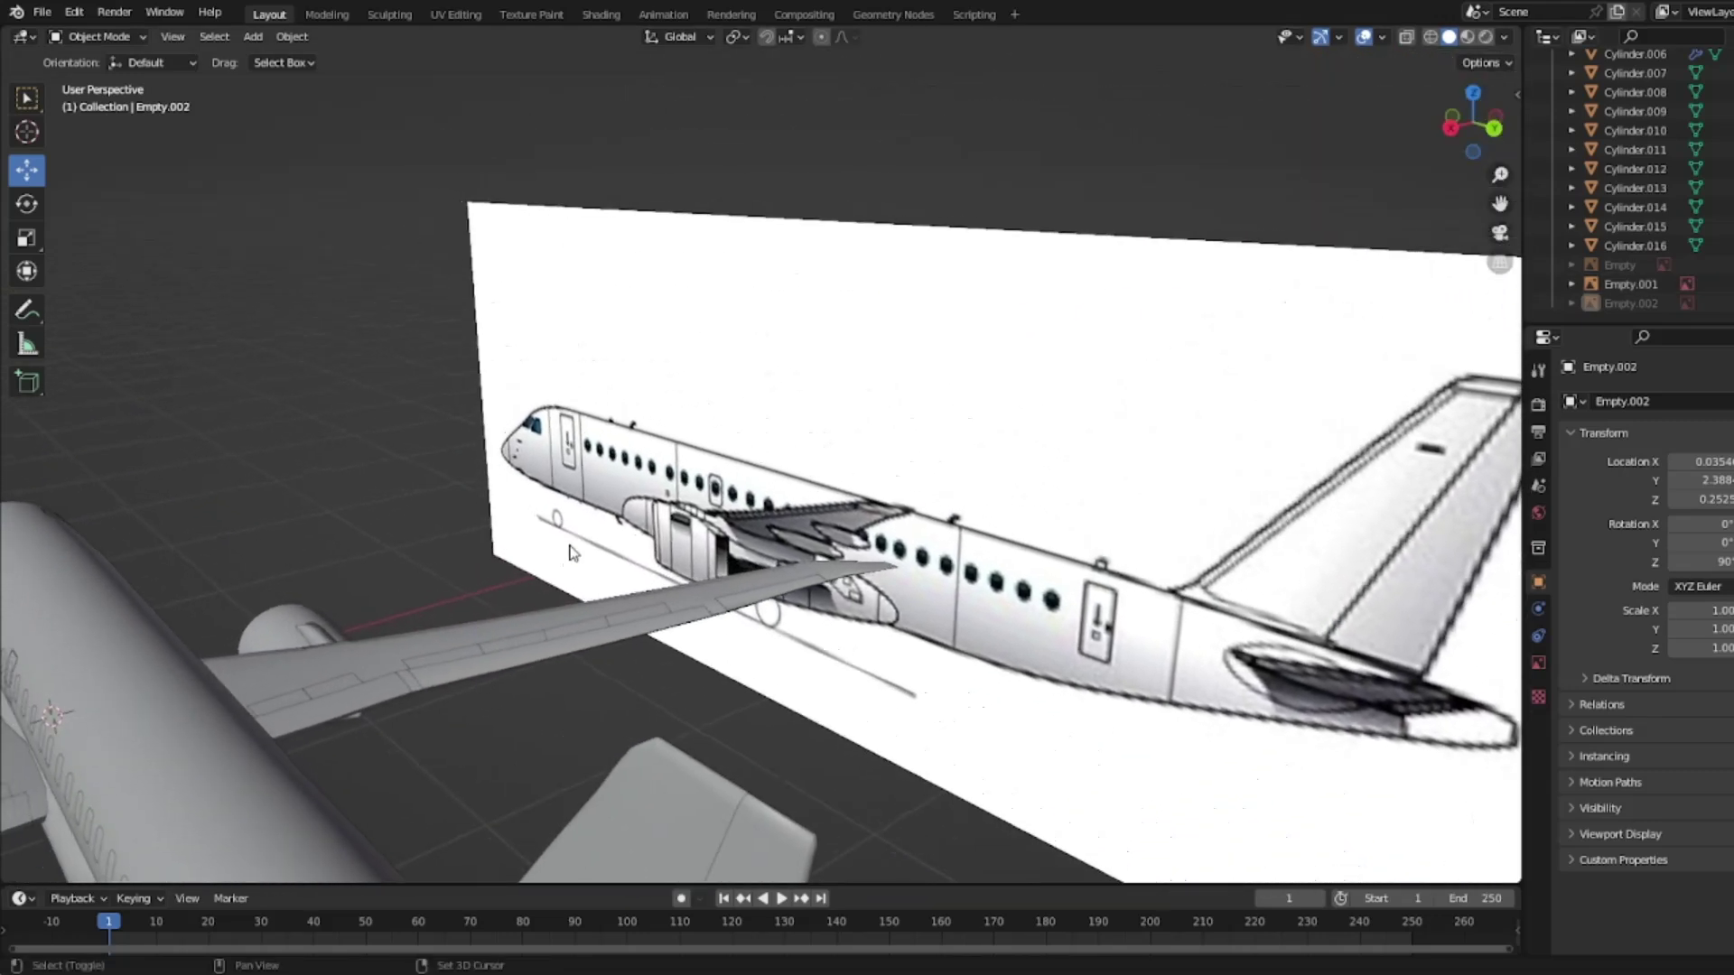
{"action": "left_click", "coordinate": [1461, 134]}
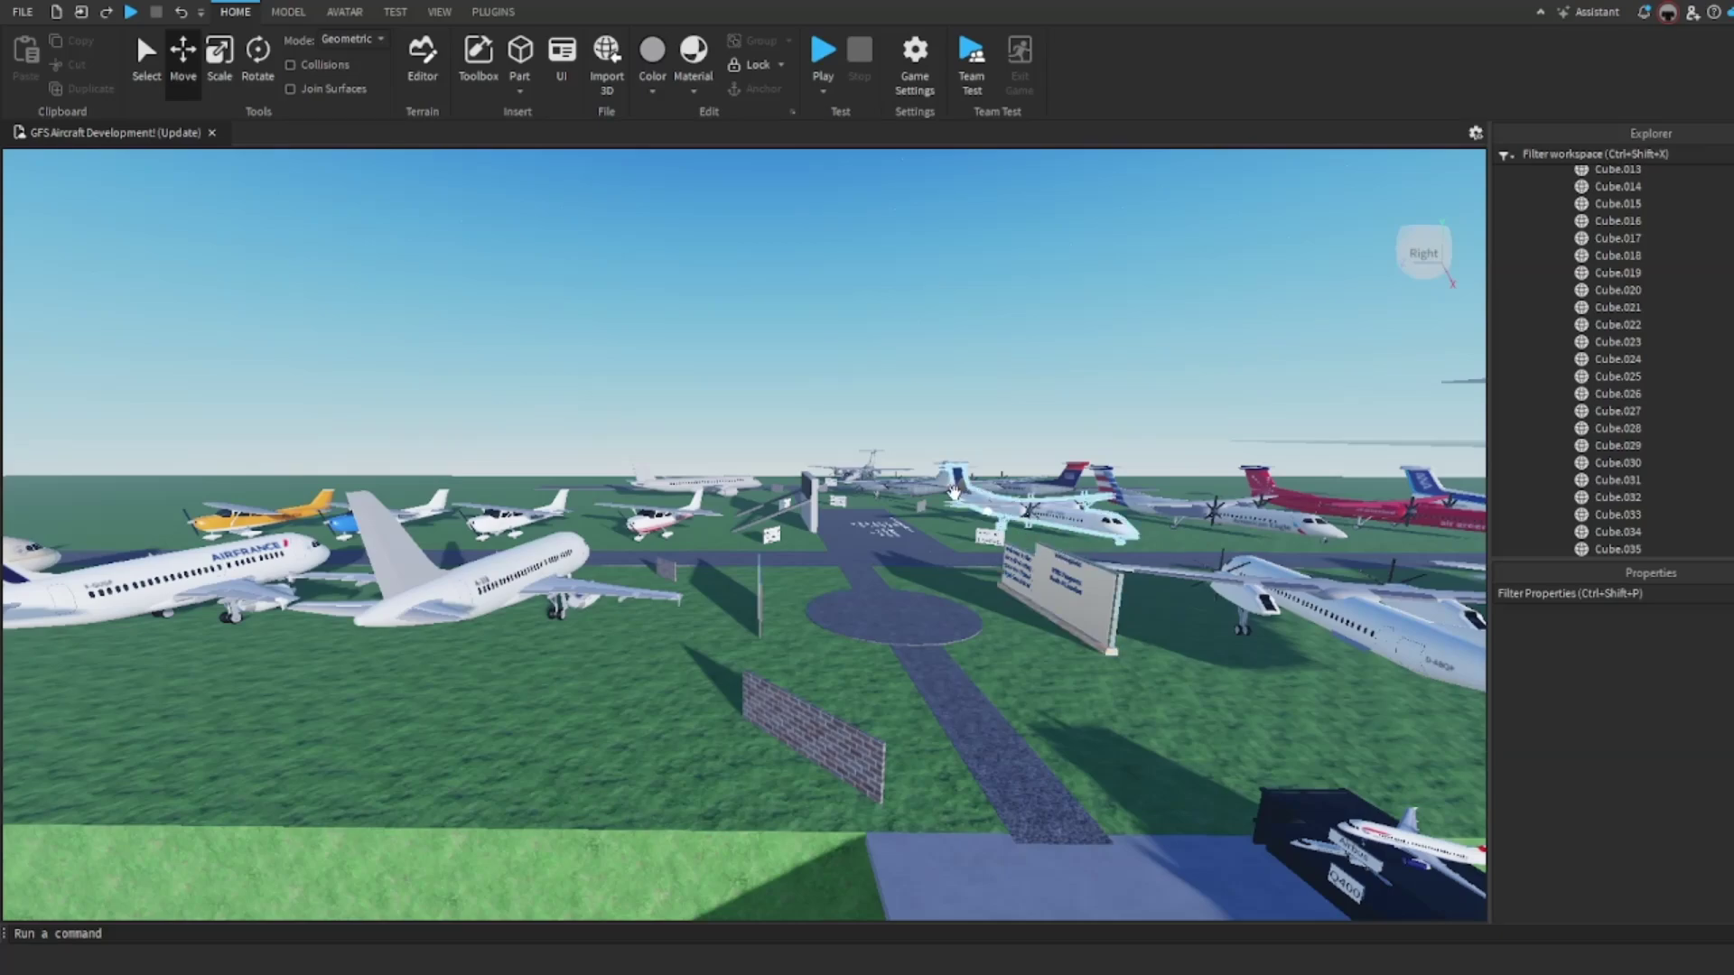
Step: Switch to Roblox Studio and look over the aircraft parked around the airfield
{"action": "key", "text": "w"}
{"action": "right_click_drag", "start_coordinate": [954, 493], "coordinate": [935, 480]}
{"action": "scroll", "coordinate": [733, 529], "scroll_direction": "up", "scroll_amount": 4}
{"action": "scroll", "coordinate": [643, 465], "scroll_direction": "down", "scroll_amount": 8}
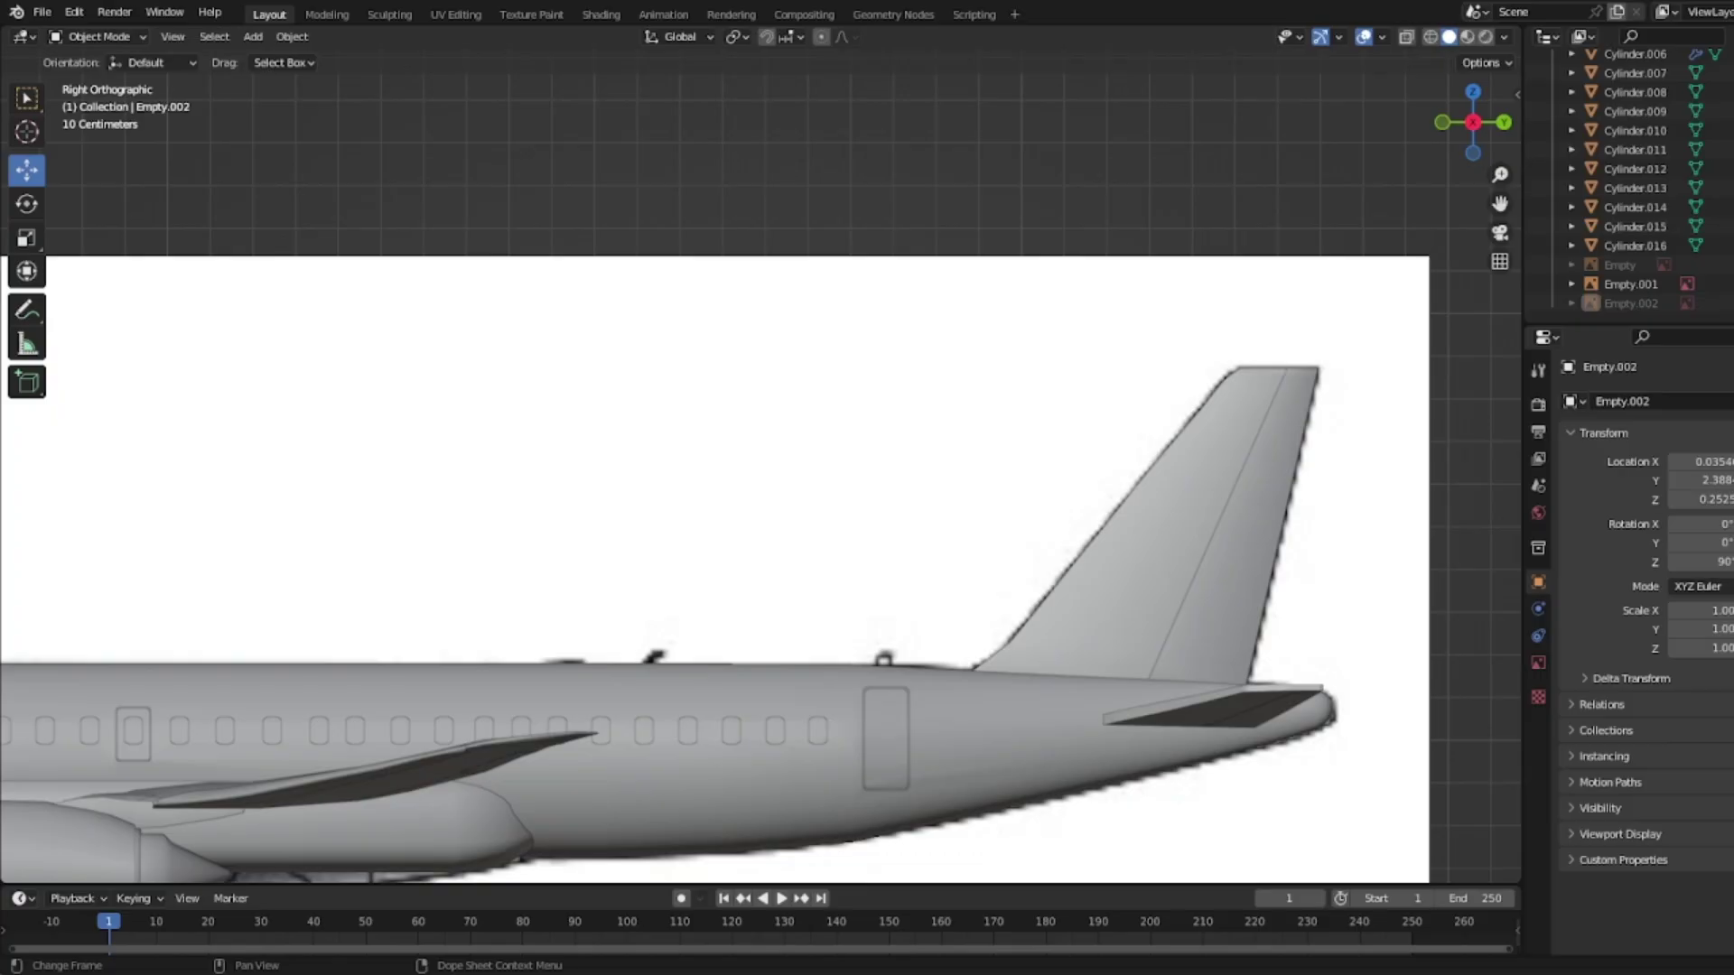
Step: Show the model in wireframe and knife-cut vertically through the whole engine nacelle along the panel line in the side-view reference
{"action": "scroll", "coordinate": [668, 334], "scroll_direction": "up", "scroll_amount": 3}
{"action": "middle_click_drag", "start_coordinate": [668, 334], "coordinate": [1028, 307], "text": "shift"}
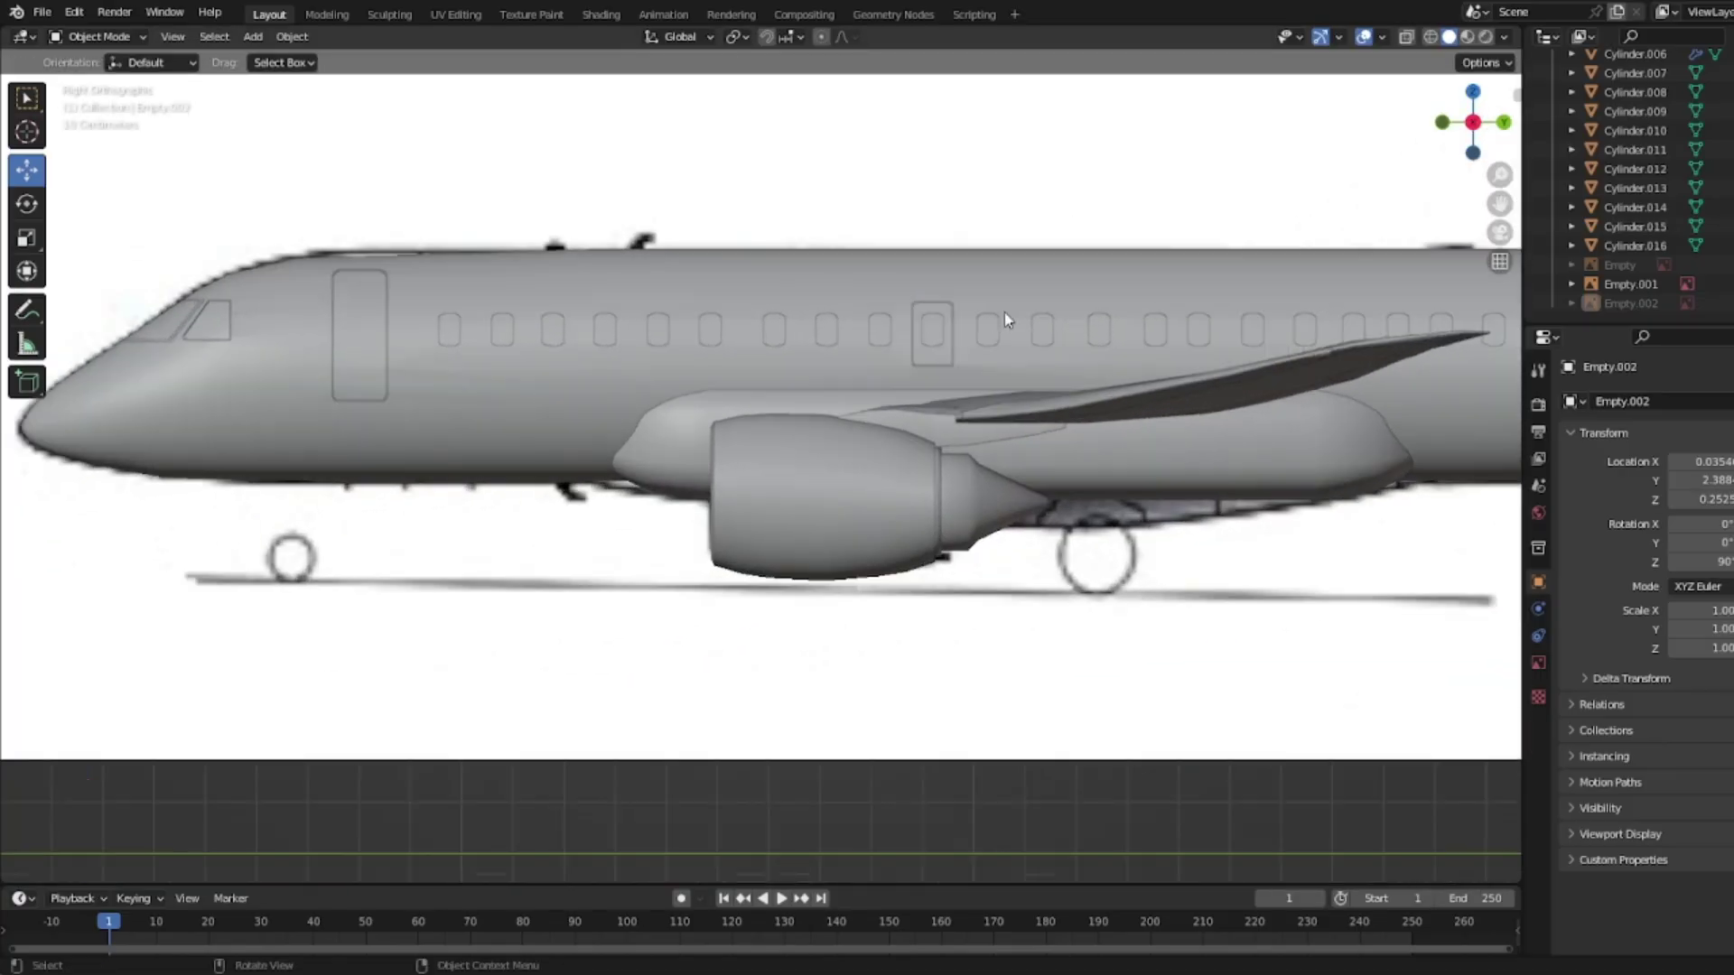
{"action": "key", "text": "z"}
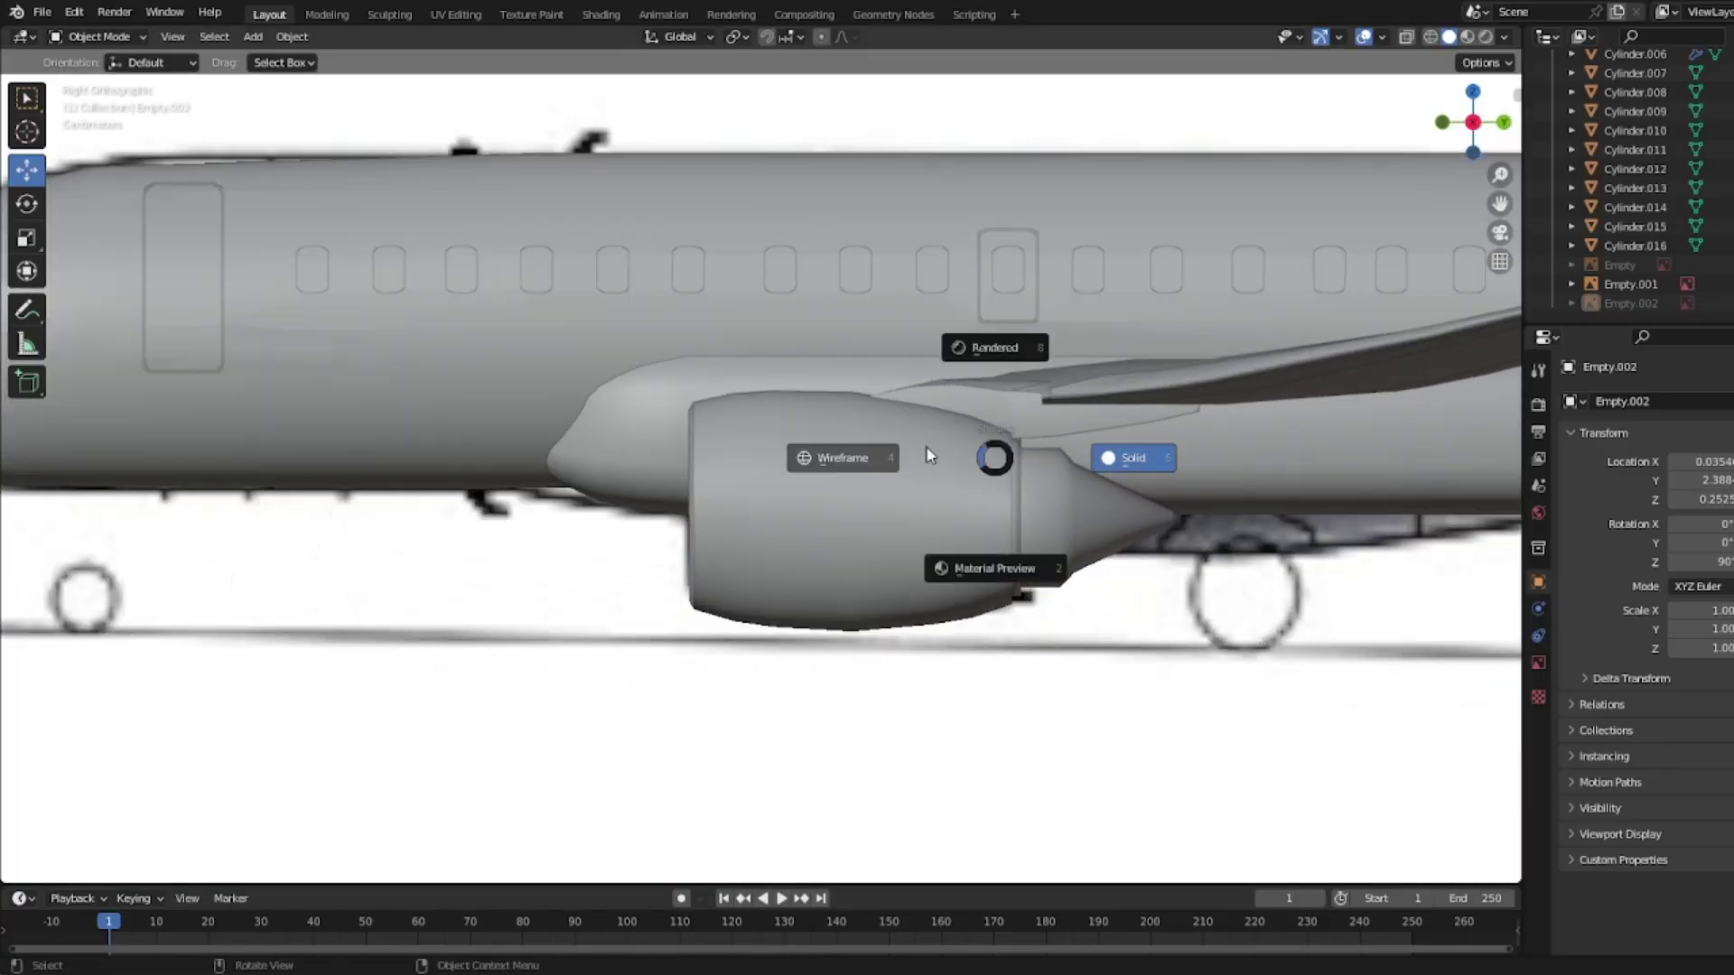
{"action": "left_click", "coordinate": [956, 478]}
{"action": "scroll", "coordinate": [956, 486], "scroll_direction": "up", "scroll_amount": 3}
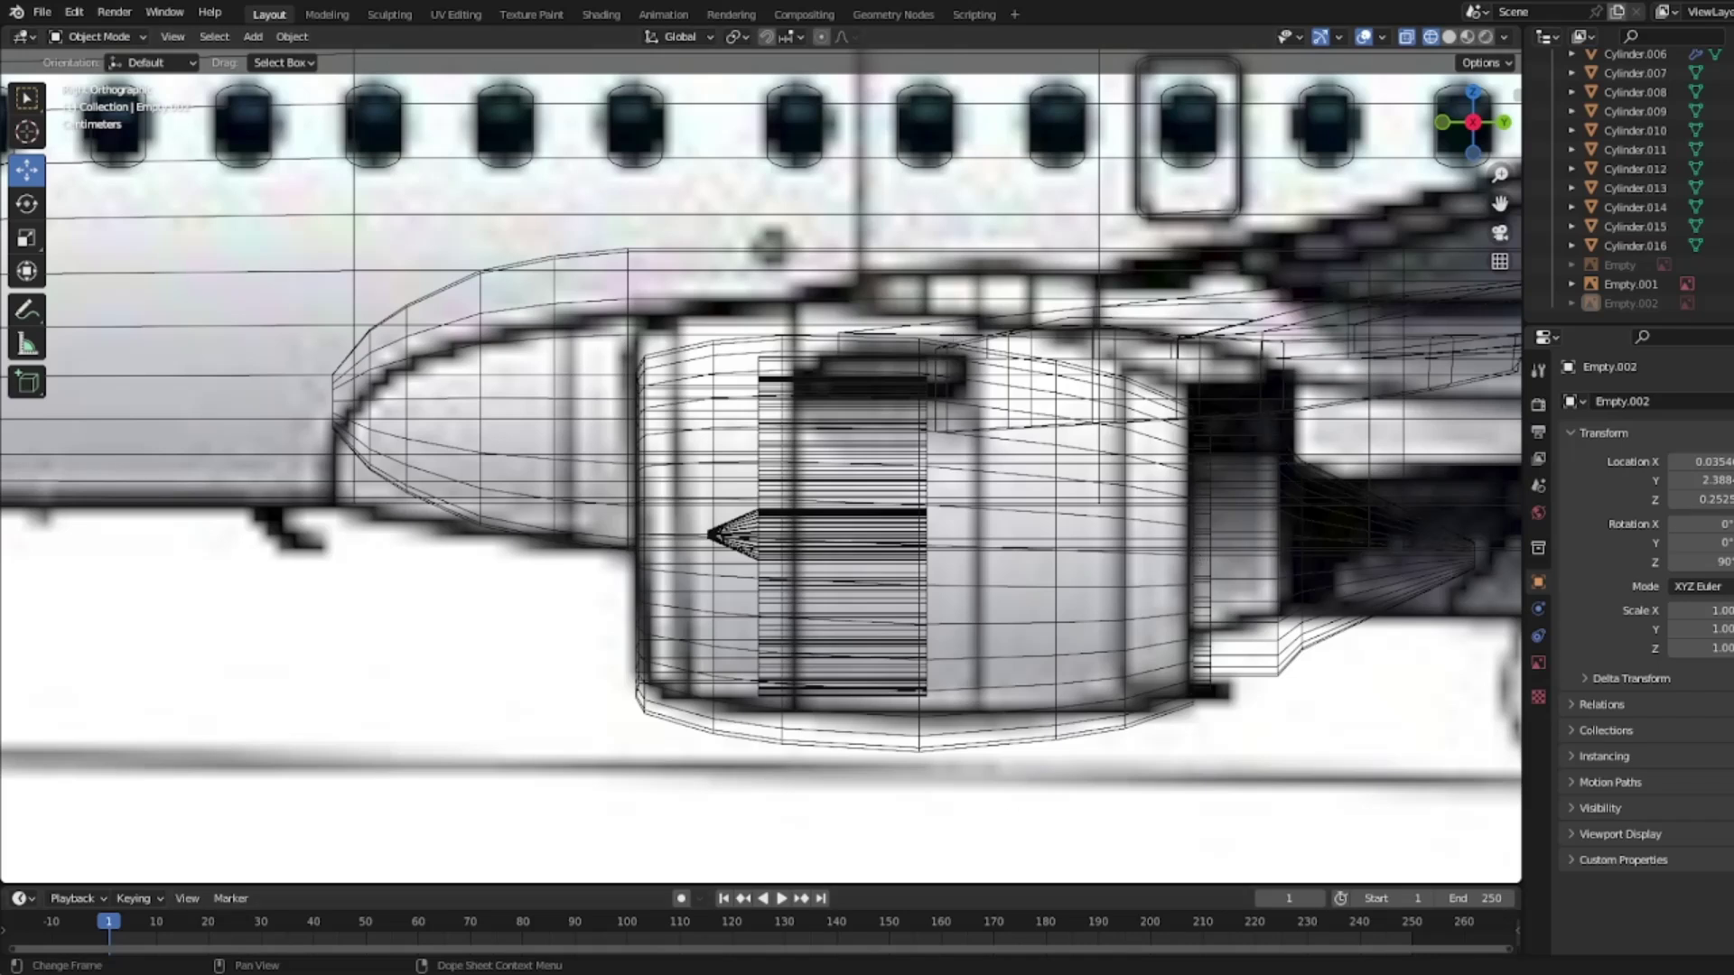
{"action": "left_click", "coordinate": [1057, 527]}
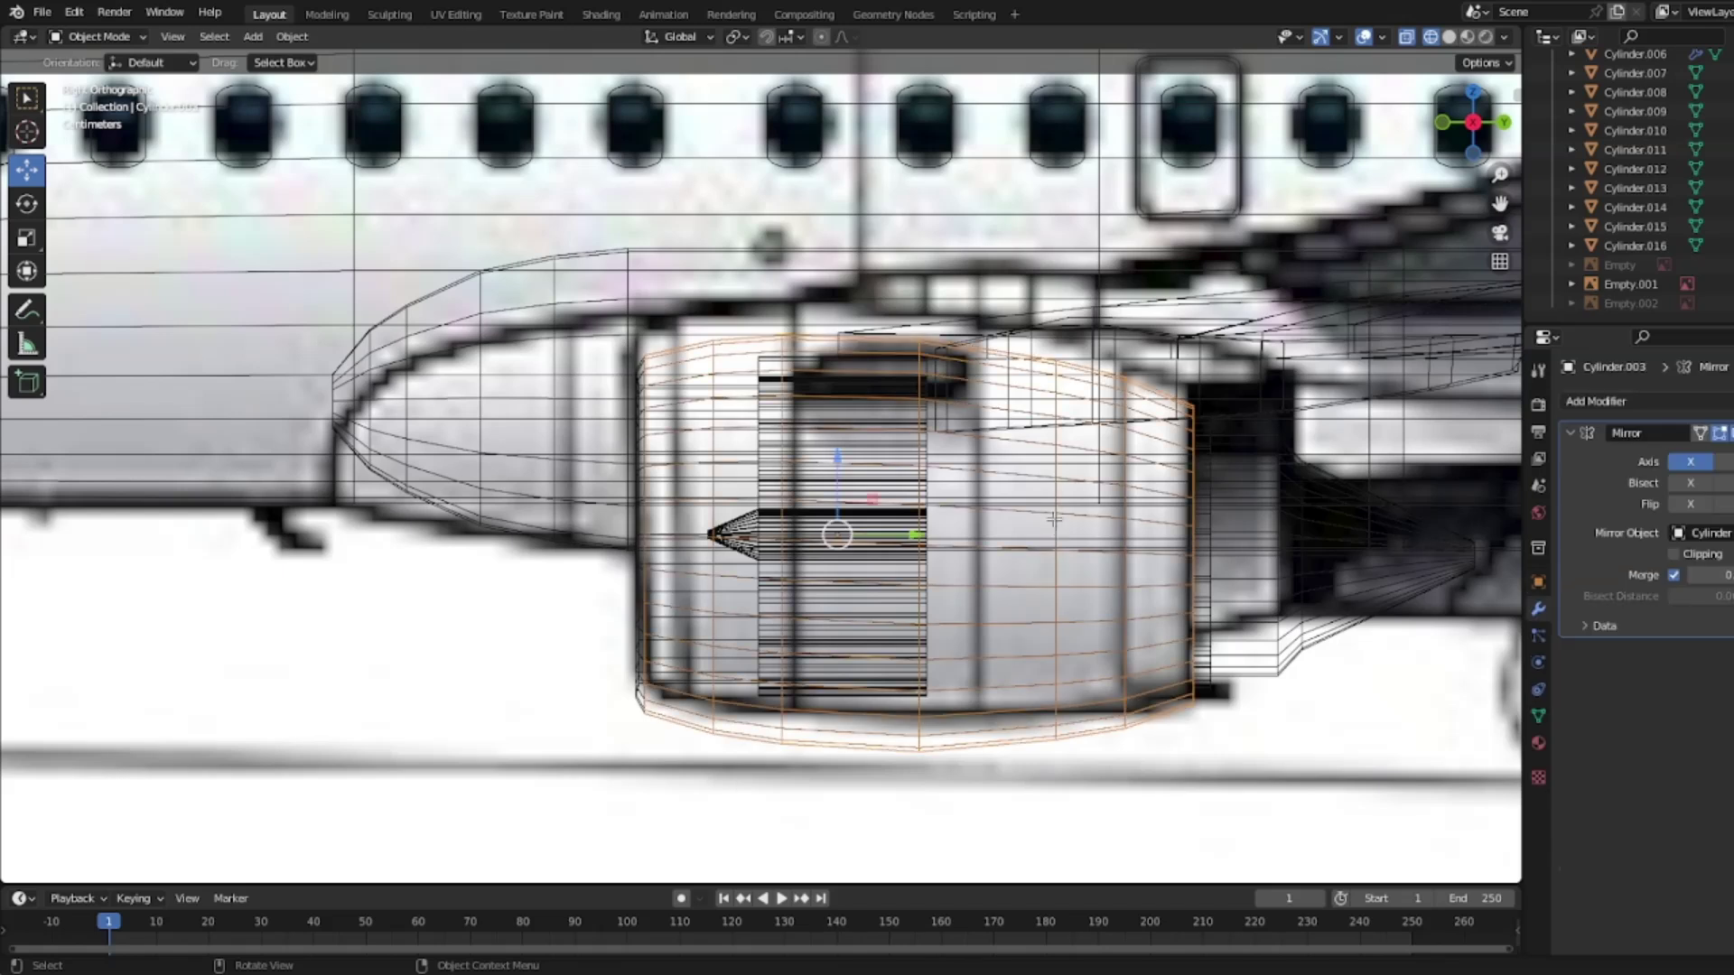
{"action": "key", "text": "Tab"}
{"action": "left_click", "coordinate": [28, 555]}
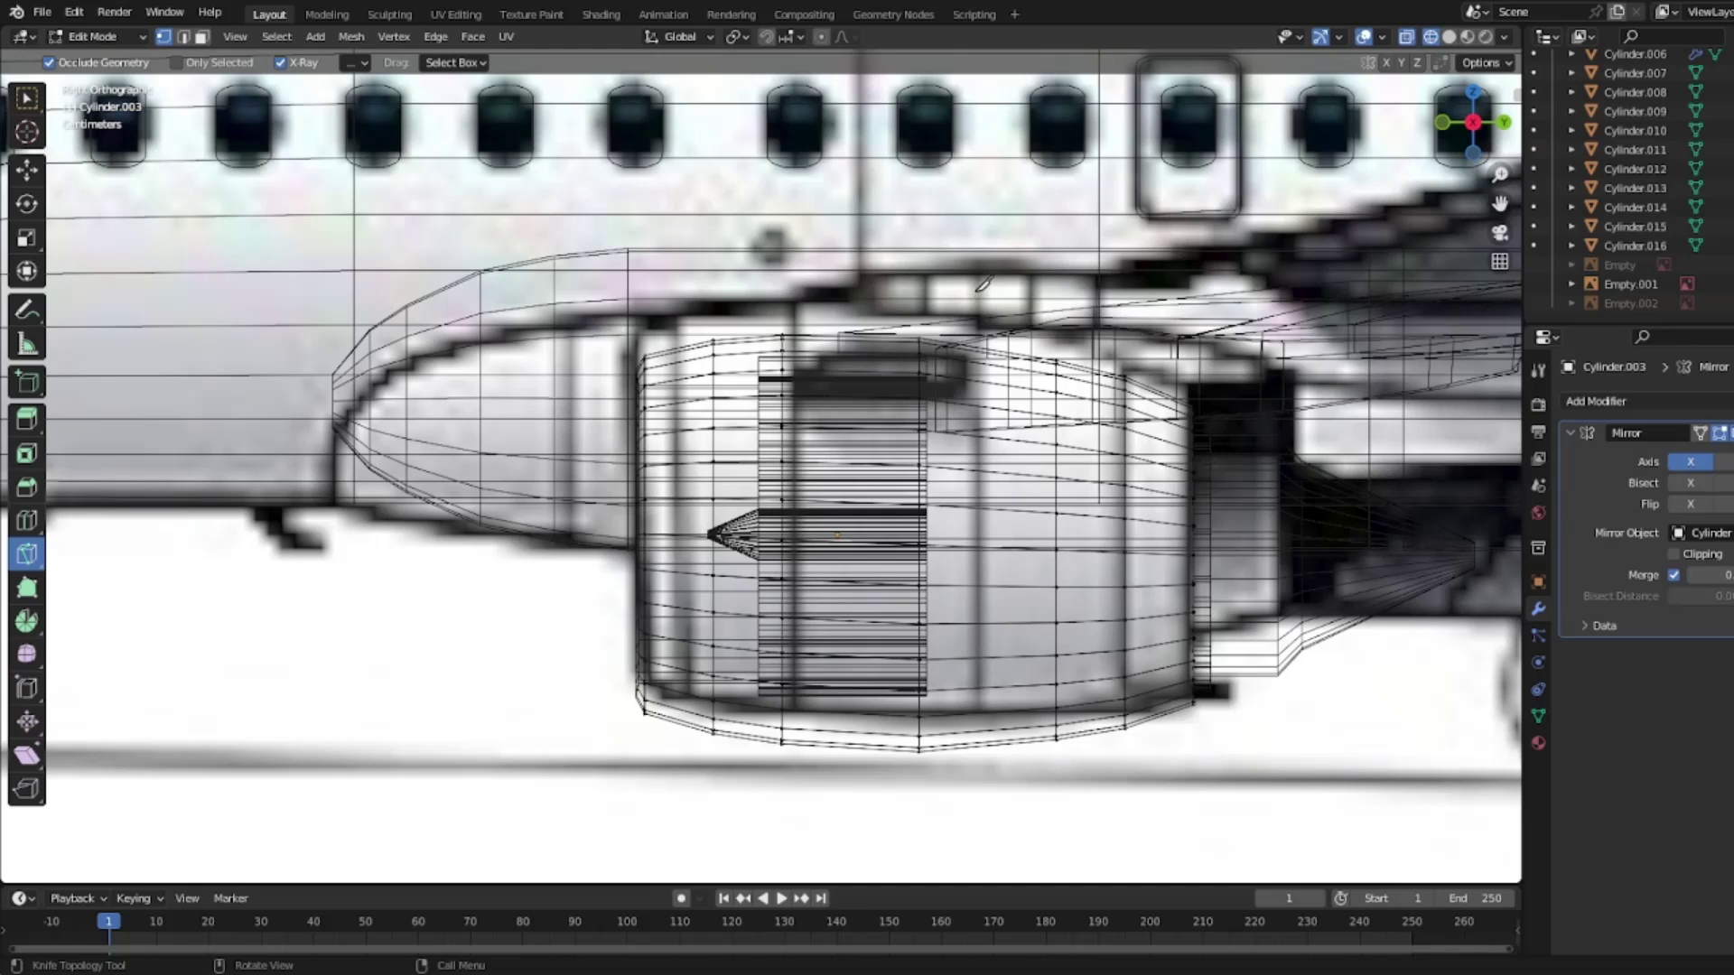
{"action": "left_click", "coordinate": [978, 285]}
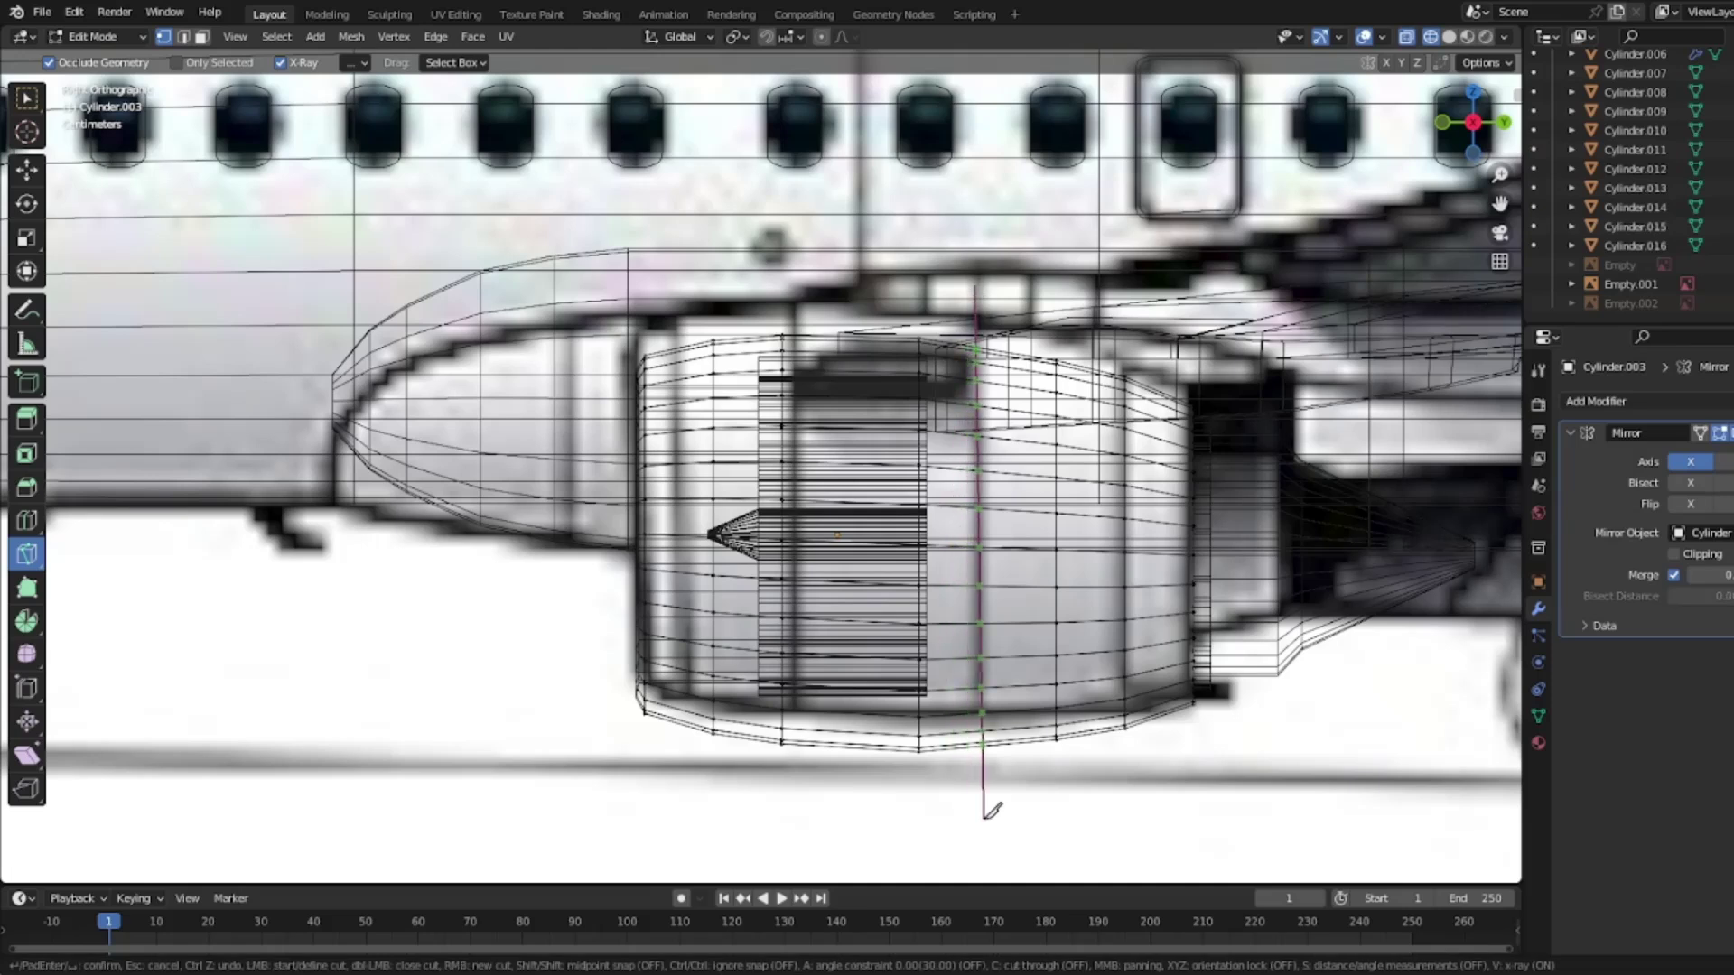
{"action": "key", "text": "c"}
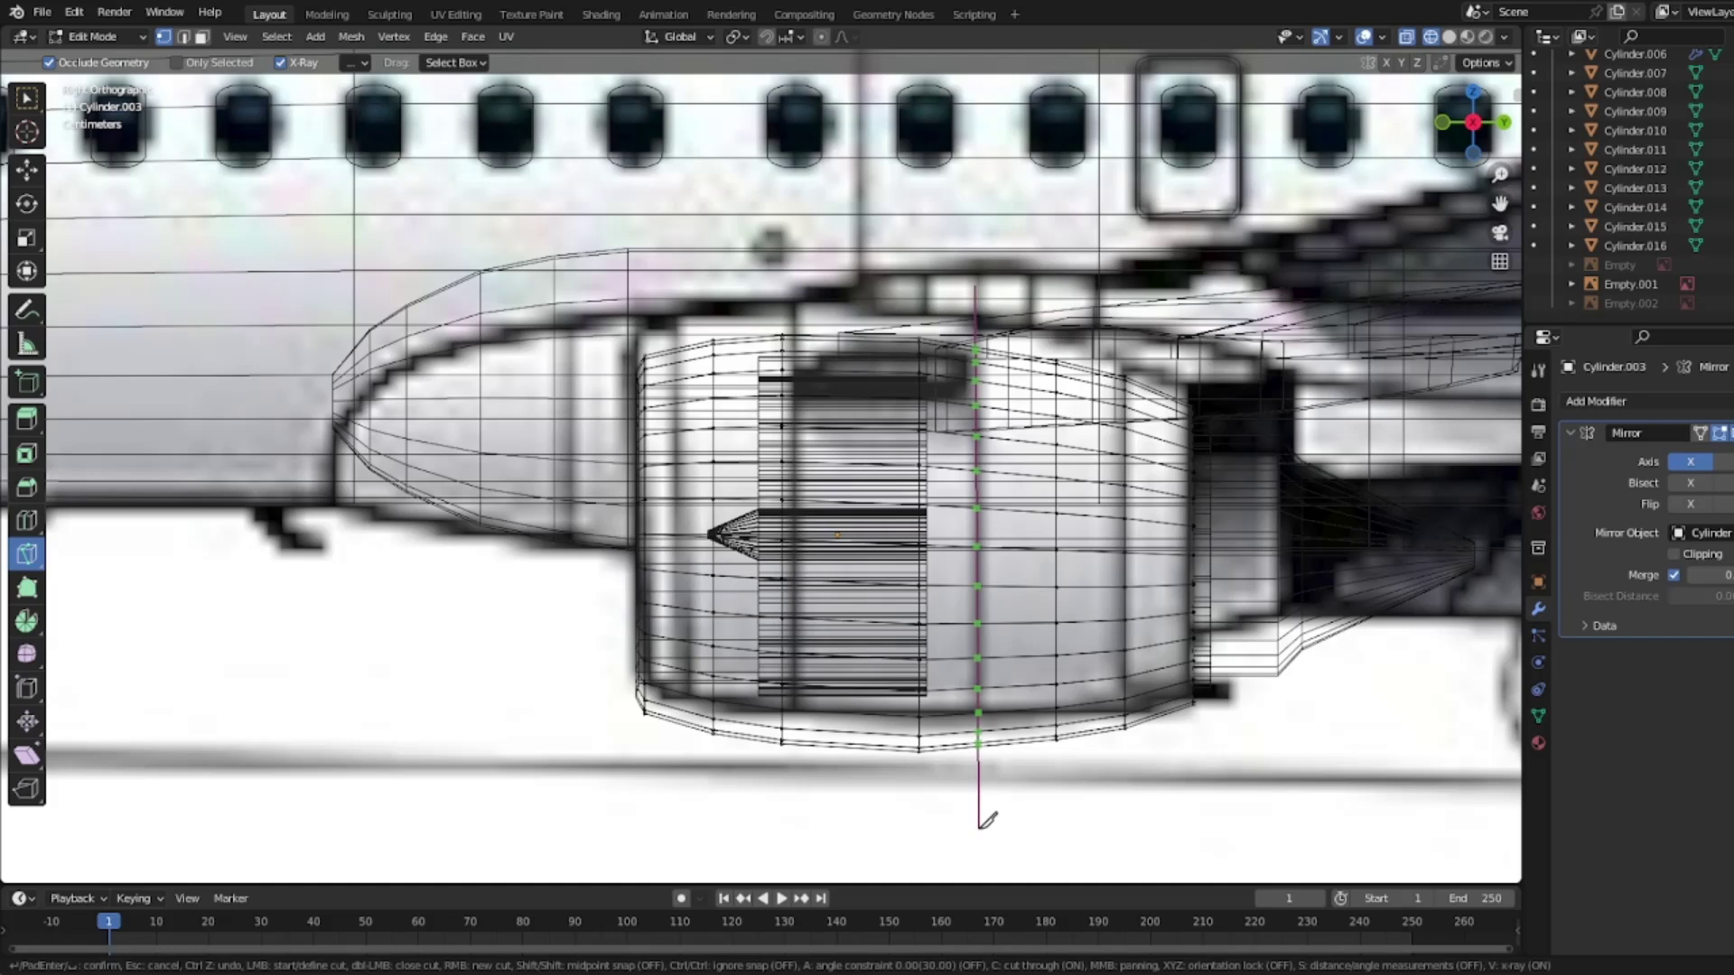
{"action": "left_click", "coordinate": [987, 820]}
{"action": "key", "text": "Return"}
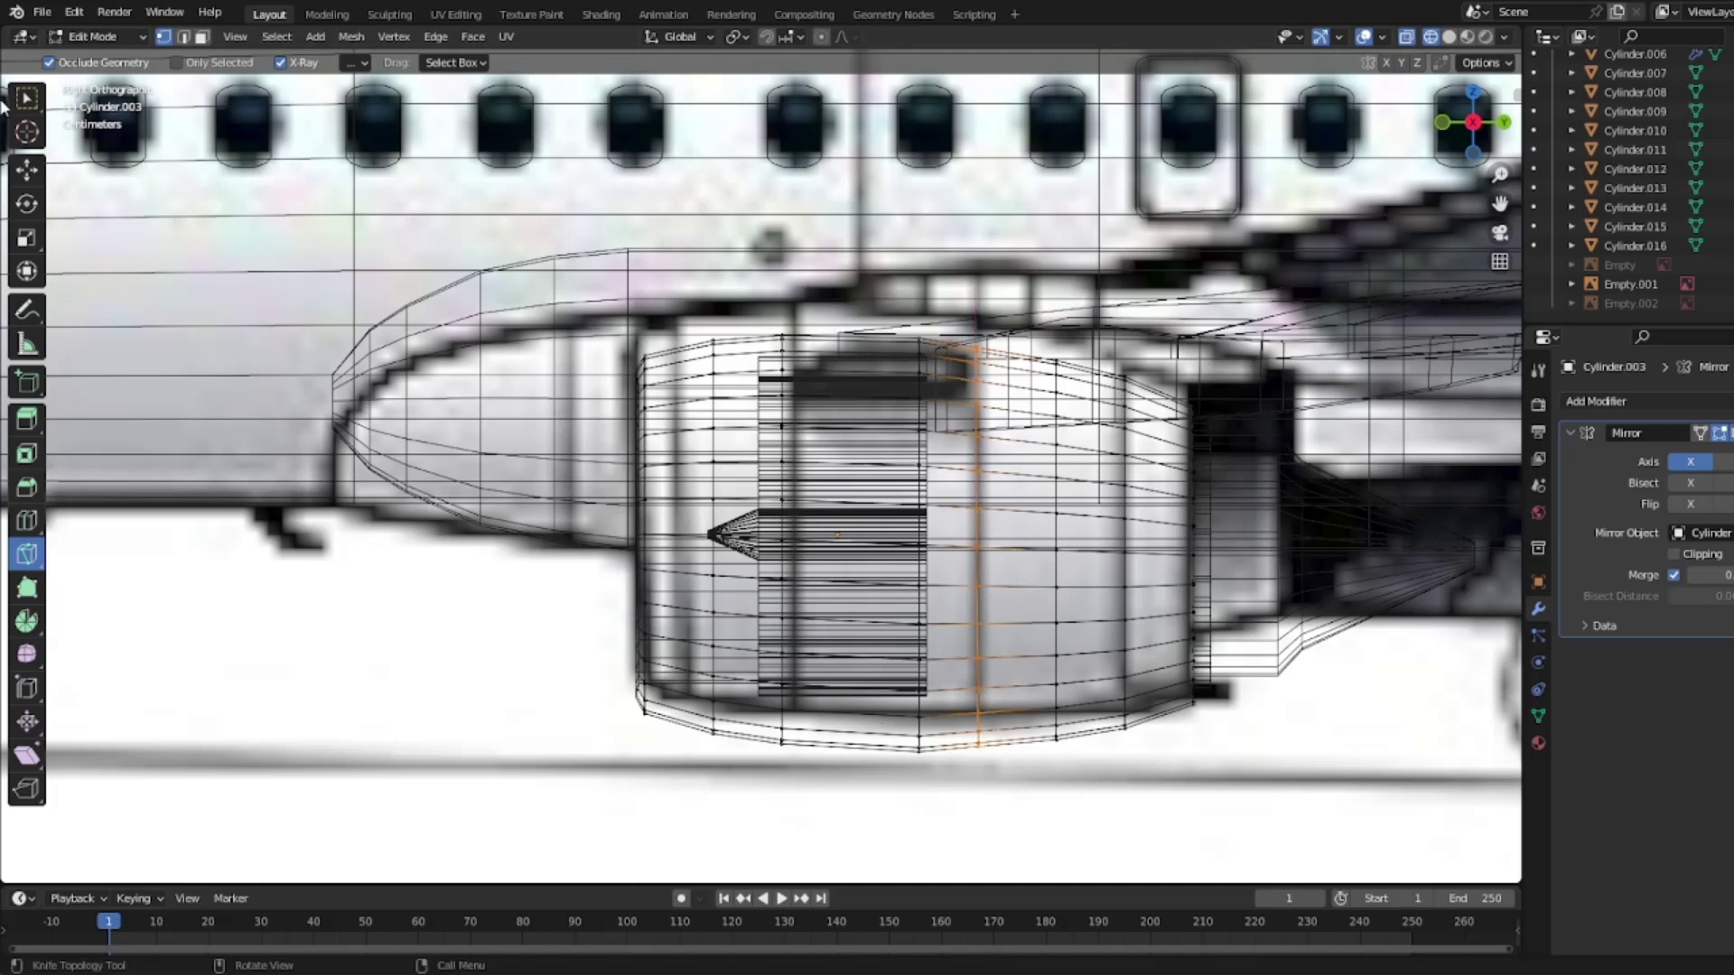
Step: Select the nacelle vertices behind the cut, separate them into their own object, and return to solid shading
{"action": "left_click", "coordinate": [31, 177]}
{"action": "left_click_drag", "start_coordinate": [1011, 286], "coordinate": [1488, 906], "text": "shift"}
{"action": "right_click", "coordinate": [1108, 591]}
{"action": "mouse_move", "coordinate": [1107, 596]}
{"action": "left_click", "coordinate": [1212, 594]}
{"action": "right_click", "coordinate": [1092, 598]}
{"action": "left_click", "coordinate": [1070, 583]}
{"action": "key", "text": "z"}
{"action": "left_click", "coordinate": [1206, 585]}
{"action": "key", "text": "Tab"}
{"action": "scroll", "coordinate": [1129, 562], "scroll_direction": "down", "scroll_amount": 2}
{"action": "left_click", "coordinate": [1031, 528]}
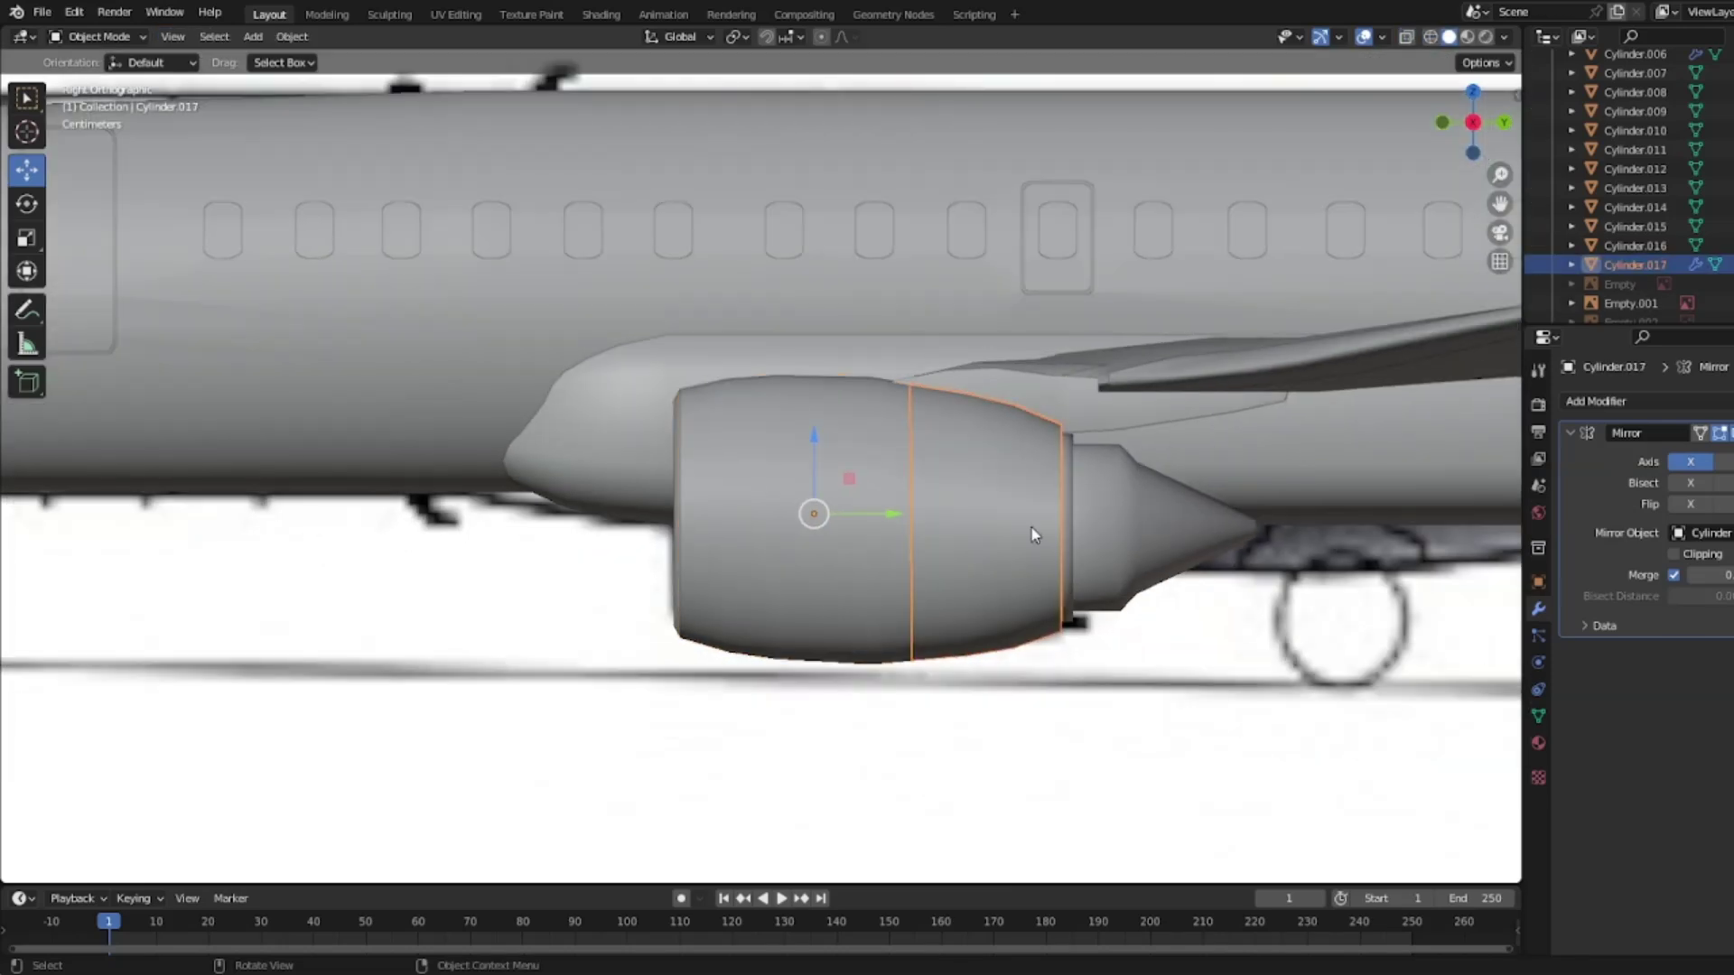
Step: Snip the rear nacelle section's X, Y and Z location values for reference and move the section back along Y, clear of the engine
{"action": "scroll", "coordinate": [952, 501], "scroll_direction": "down", "scroll_amount": 2}
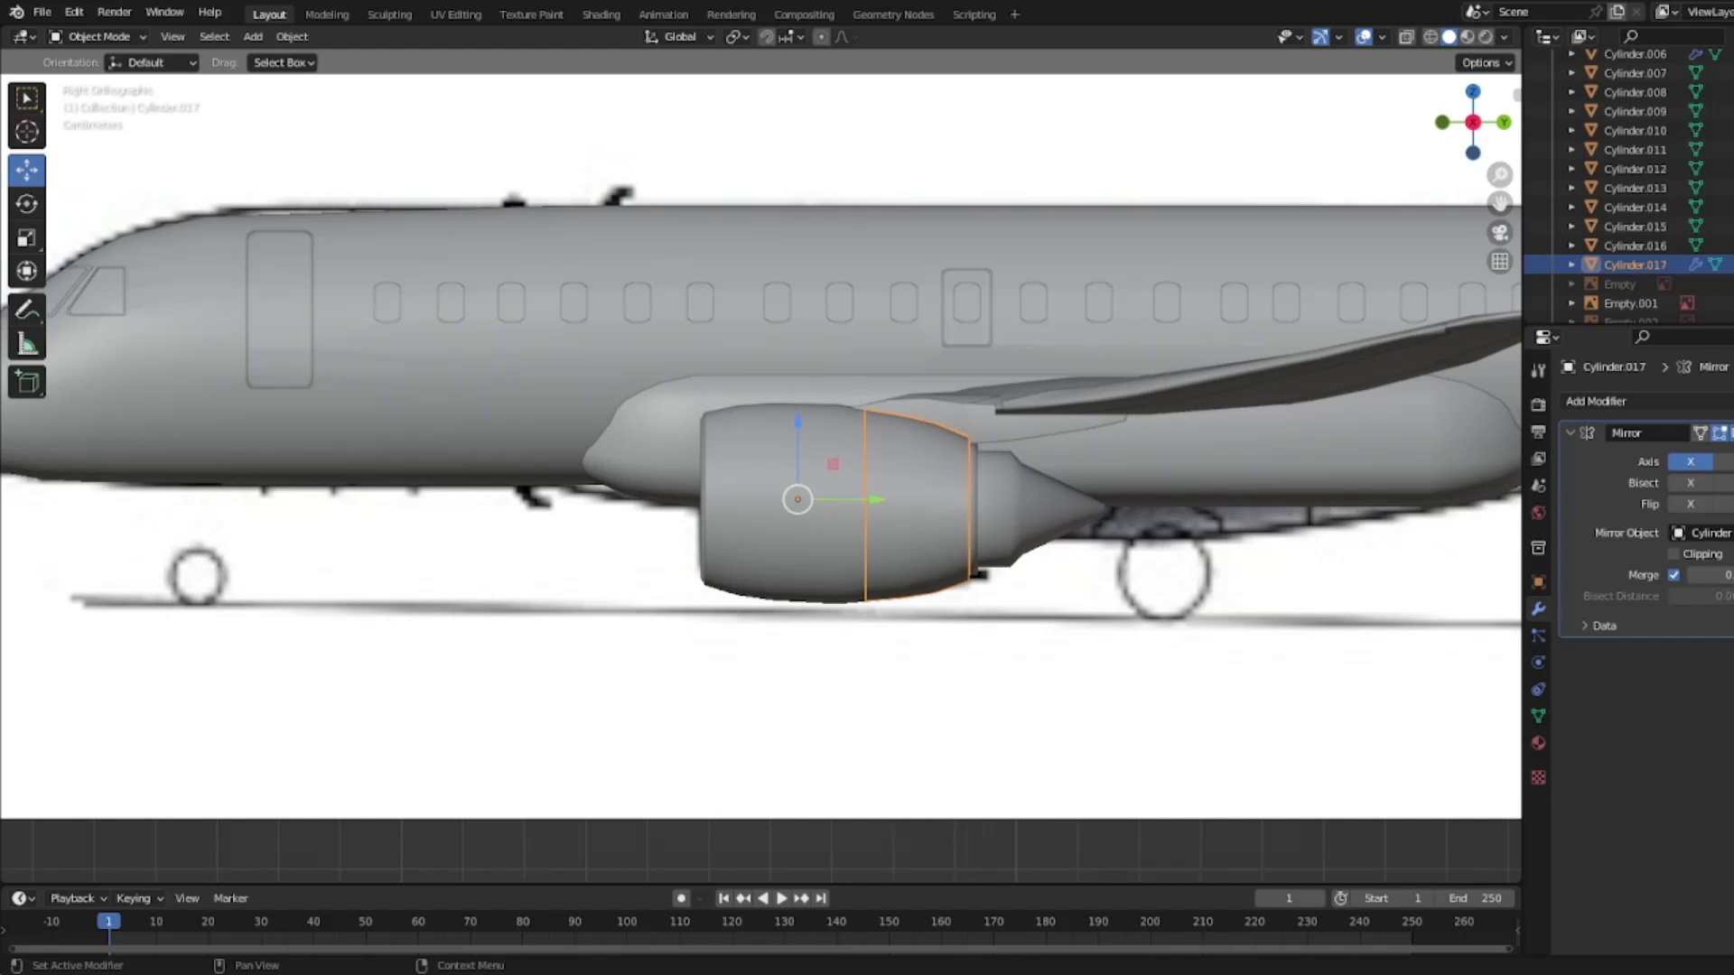
{"action": "left_click", "coordinate": [1538, 582]}
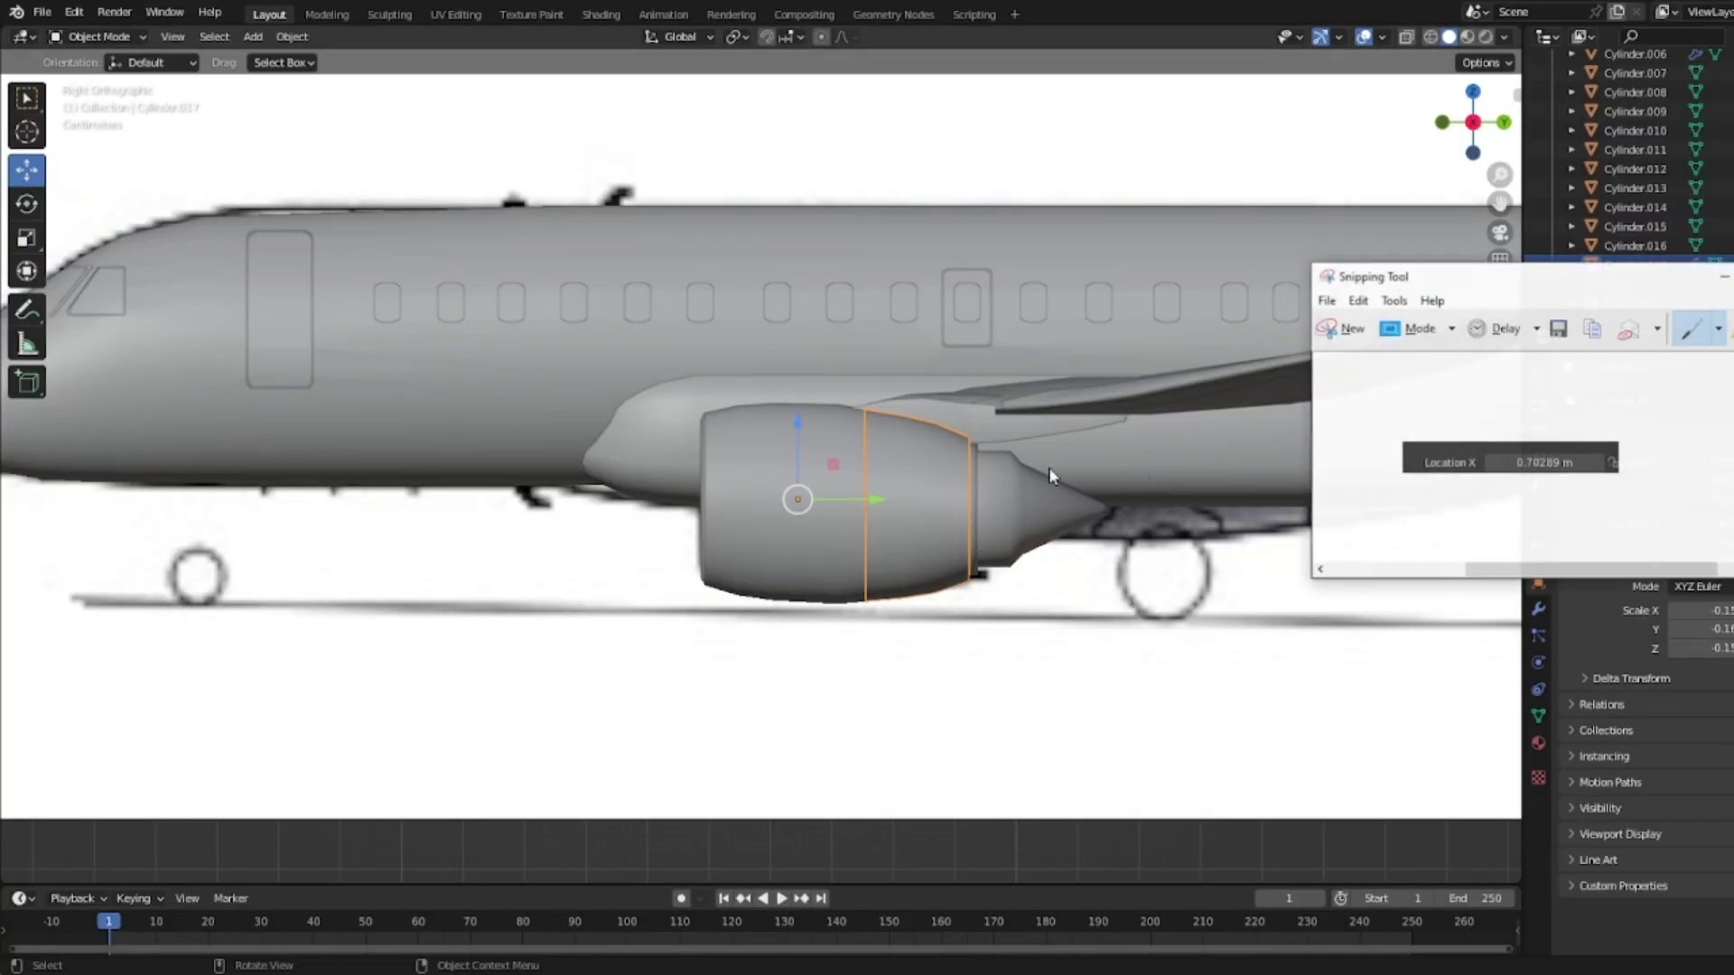
{"action": "left_click_drag", "start_coordinate": [1562, 303], "coordinate": [934, 548]}
{"action": "left_click_drag", "start_coordinate": [876, 500], "coordinate": [950, 500]}
{"action": "key", "text": "ctrl+z"}
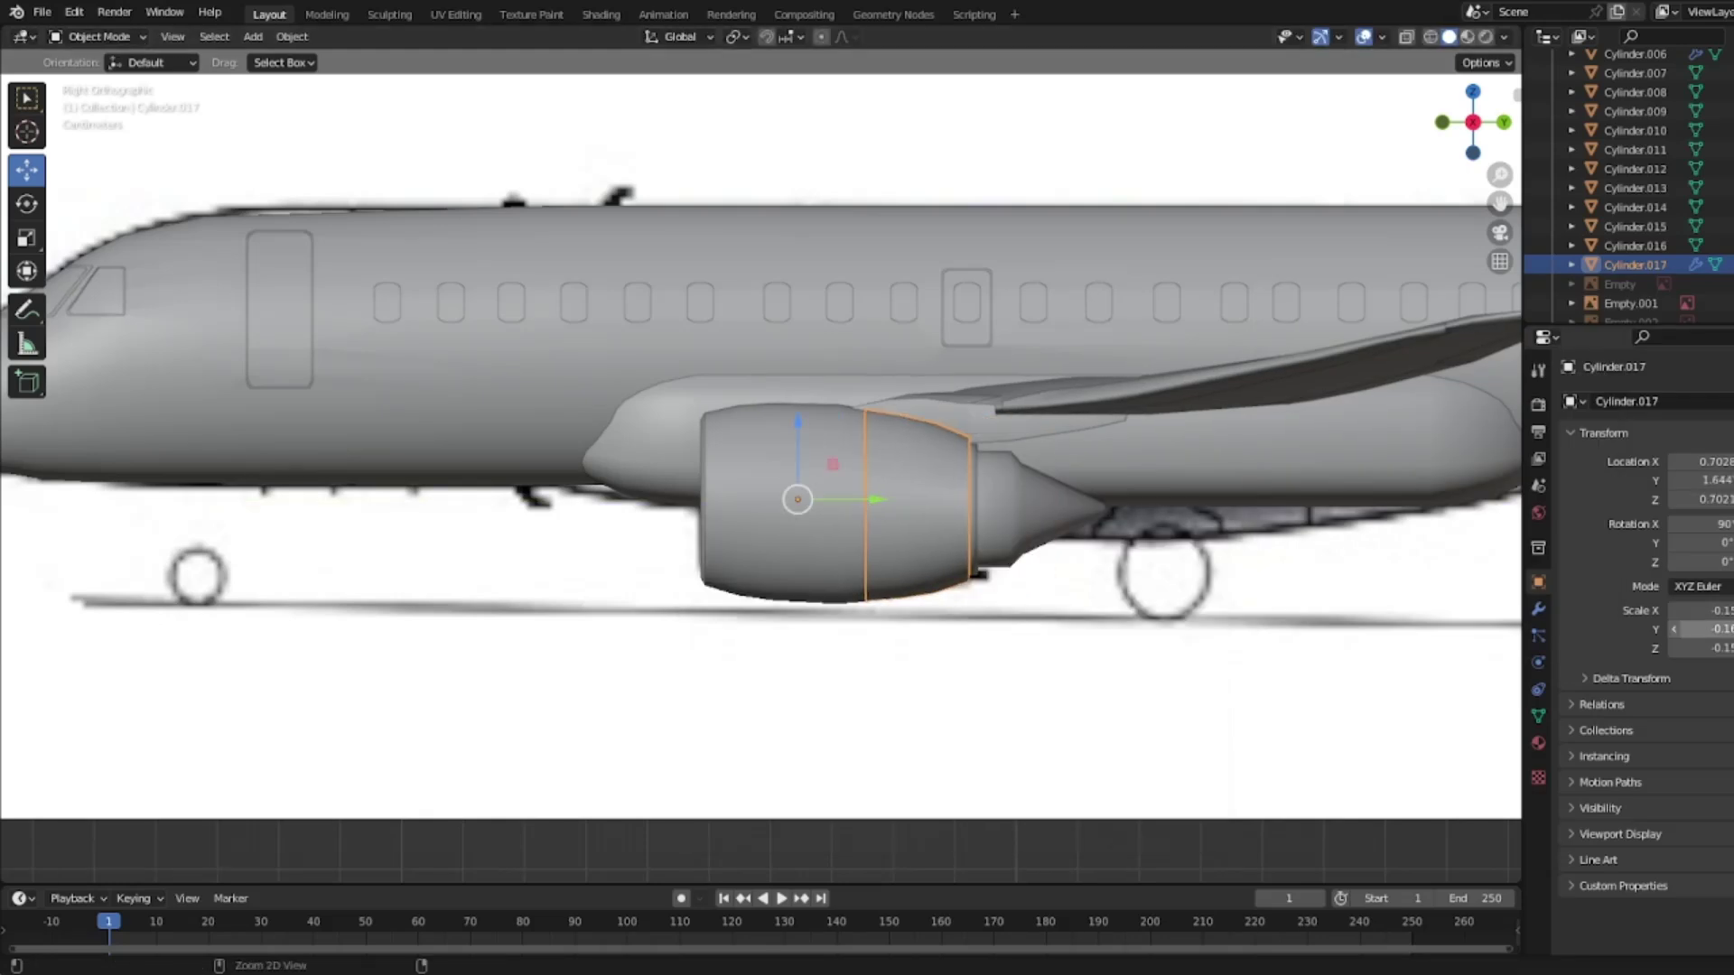
{"action": "key", "text": "alt+Tab"}
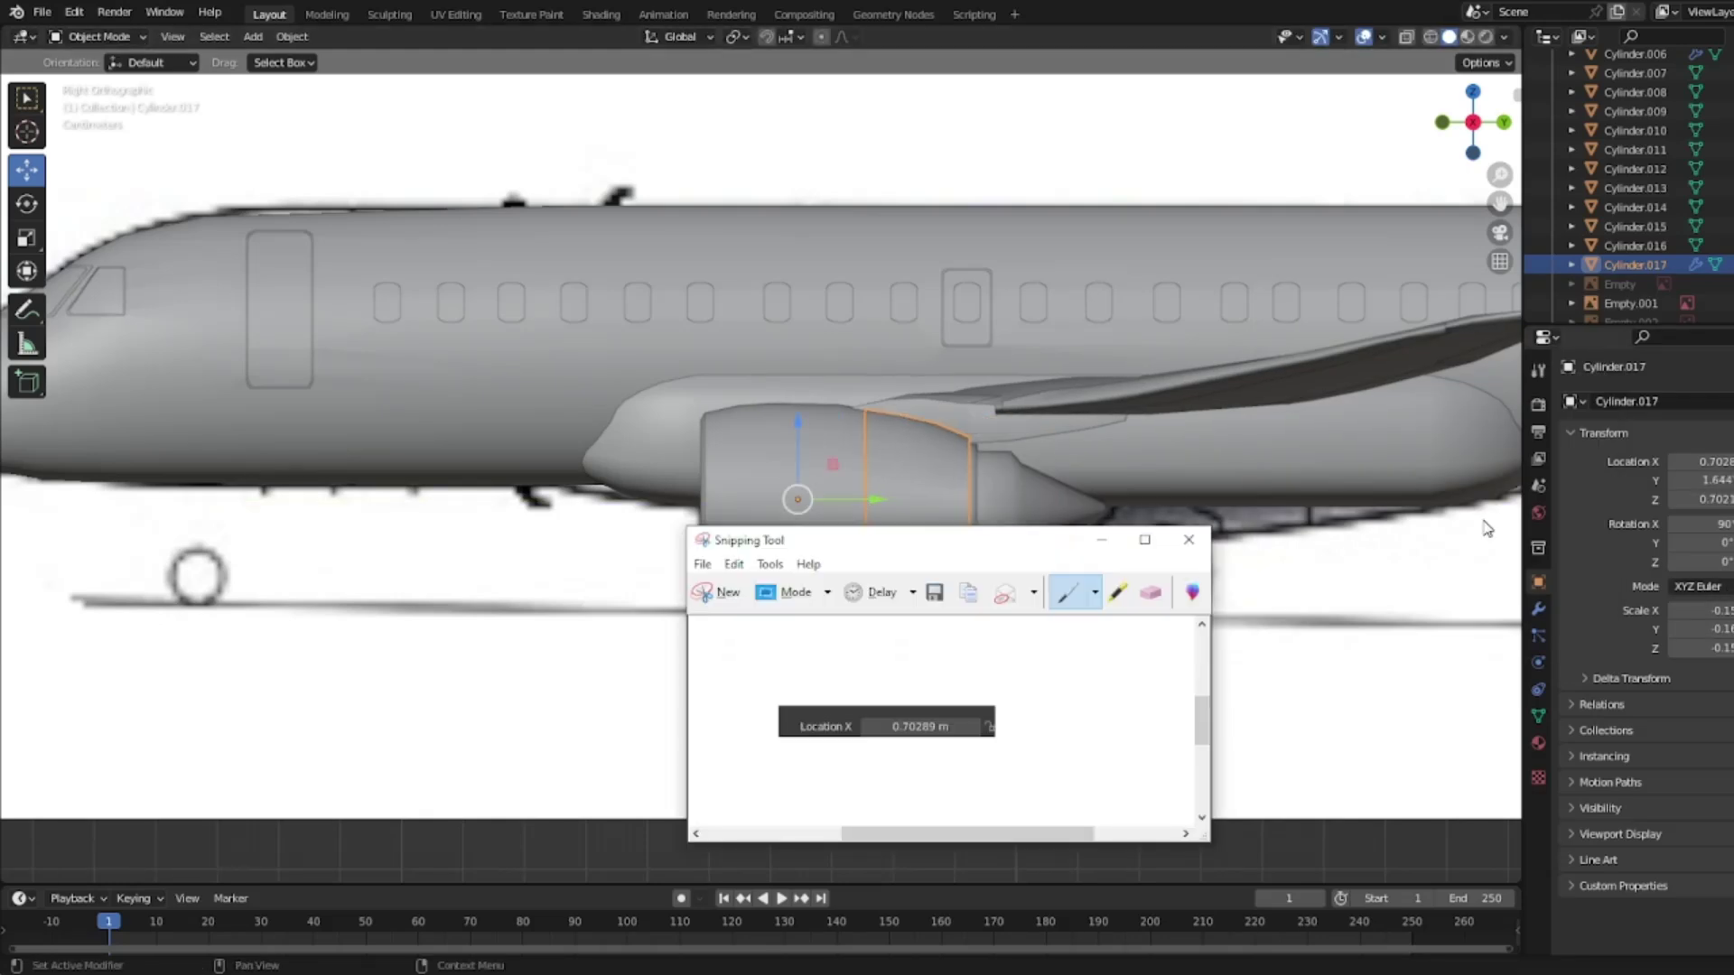
{"action": "left_click", "coordinate": [730, 596]}
{"action": "left_click_drag", "start_coordinate": [1730, 515], "coordinate": [1642, 433]}
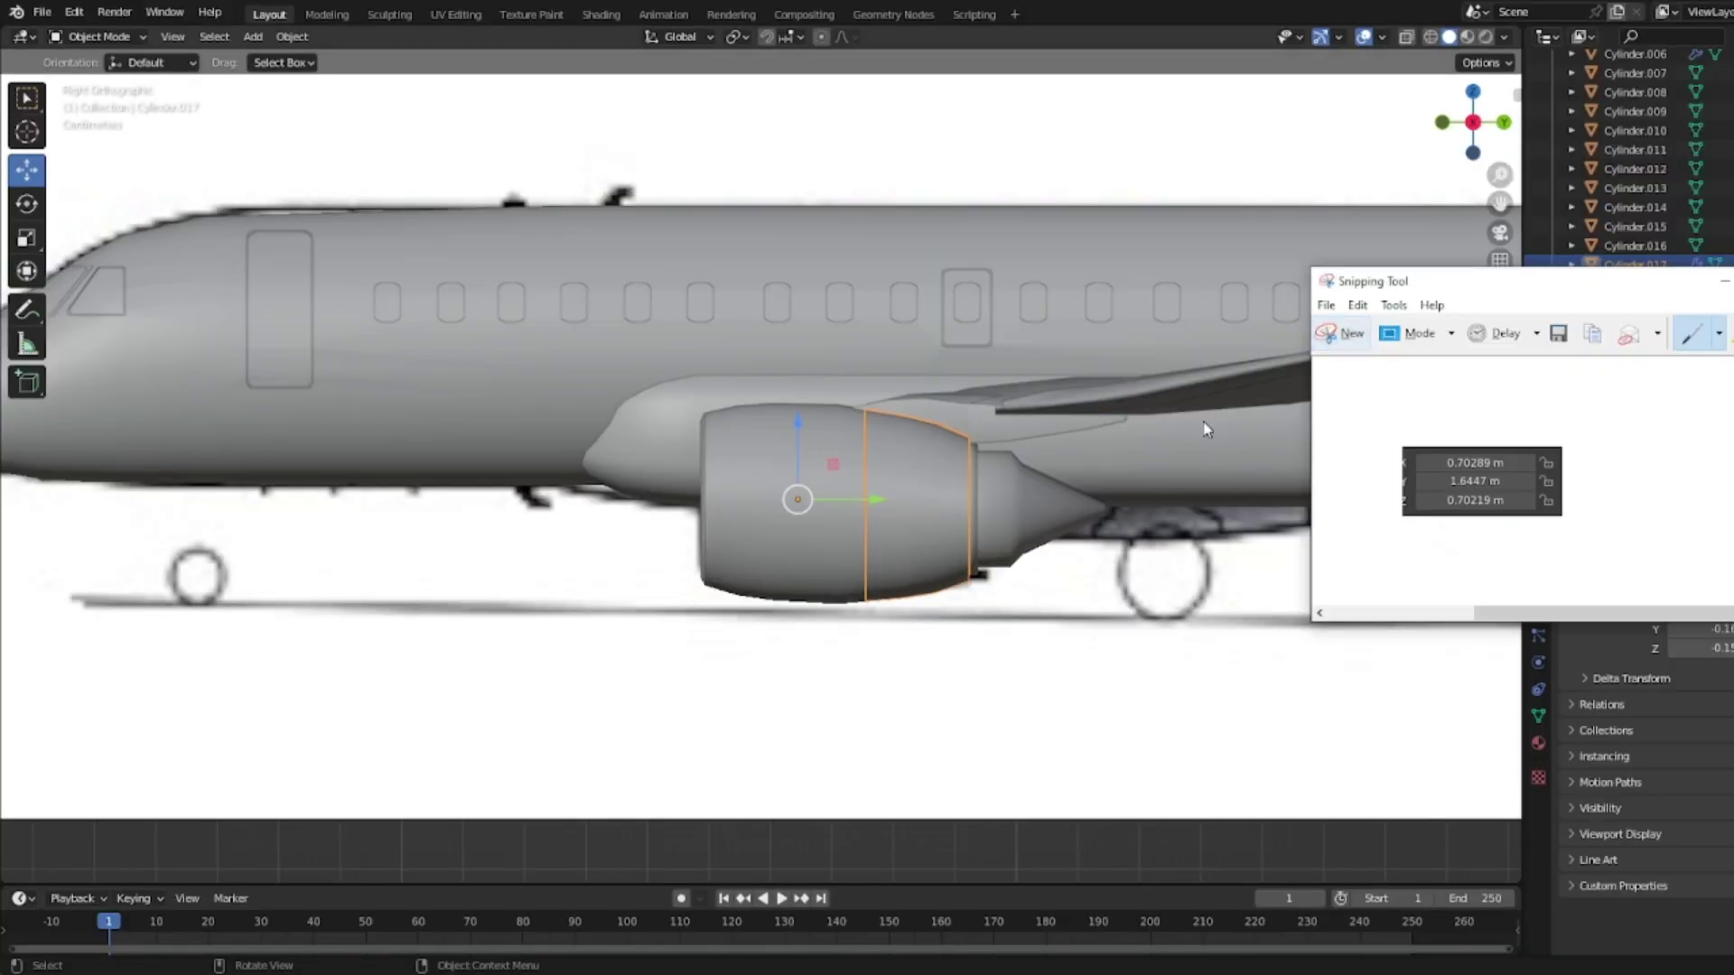
{"action": "left_click_drag", "start_coordinate": [1502, 286], "coordinate": [1733, 285]}
{"action": "left_click_drag", "start_coordinate": [869, 500], "coordinate": [1373, 499]}
{"action": "middle_click_drag", "start_coordinate": [917, 470], "coordinate": [564, 438], "text": "shift"}
Step: Select the vertices of the rear edge ring on the front nacelle section in Edit Mode
{"action": "left_click", "coordinate": [564, 475]}
{"action": "middle_click_drag", "start_coordinate": [1380, 224], "coordinate": [859, 399]}
{"action": "scroll", "coordinate": [859, 399], "scroll_direction": "up", "scroll_amount": 1}
{"action": "key", "text": "Tab"}
{"action": "middle_click_drag", "start_coordinate": [746, 382], "coordinate": [1499, 260], "text": "shift"}
{"action": "left_click", "coordinate": [1456, 128]}
{"action": "key", "text": "shift+z"}
{"action": "scroll", "coordinate": [633, 611], "scroll_direction": "up", "scroll_amount": 3}
{"action": "left_click_drag", "start_coordinate": [895, 746], "coordinate": [821, 383]}
{"action": "key", "text": "z"}
{"action": "left_click", "coordinate": [936, 401]}
{"action": "mouse_move", "coordinate": [936, 401]}
{"action": "middle_mouse_down"}
{"action": "mouse_move", "coordinate": [917, 425]}
{"action": "mouse_move", "coordinate": [723, 412]}
{"action": "middle_mouse_up"}
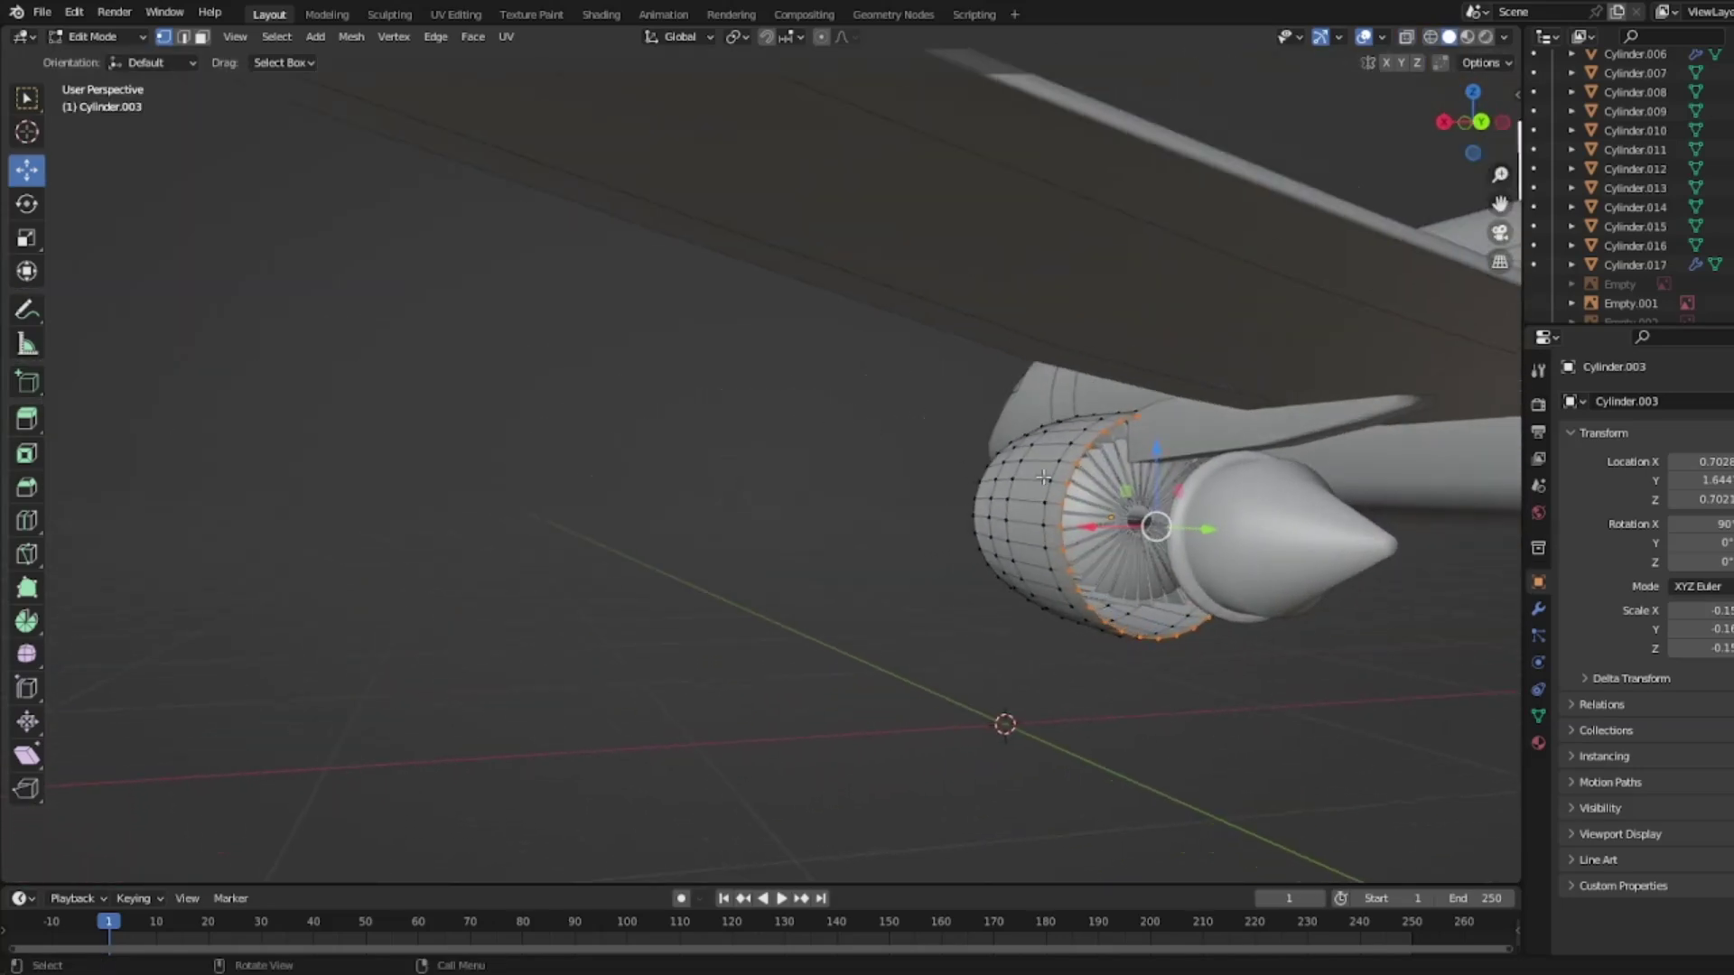
Step: Extrude the front nacelle section's rear edge ring in place and scale it inward to form a recessed rim
{"action": "middle_click_drag", "start_coordinate": [1043, 476], "coordinate": [1064, 476]}
{"action": "key", "text": "e"}
{"action": "right_click", "coordinate": [1065, 475]}
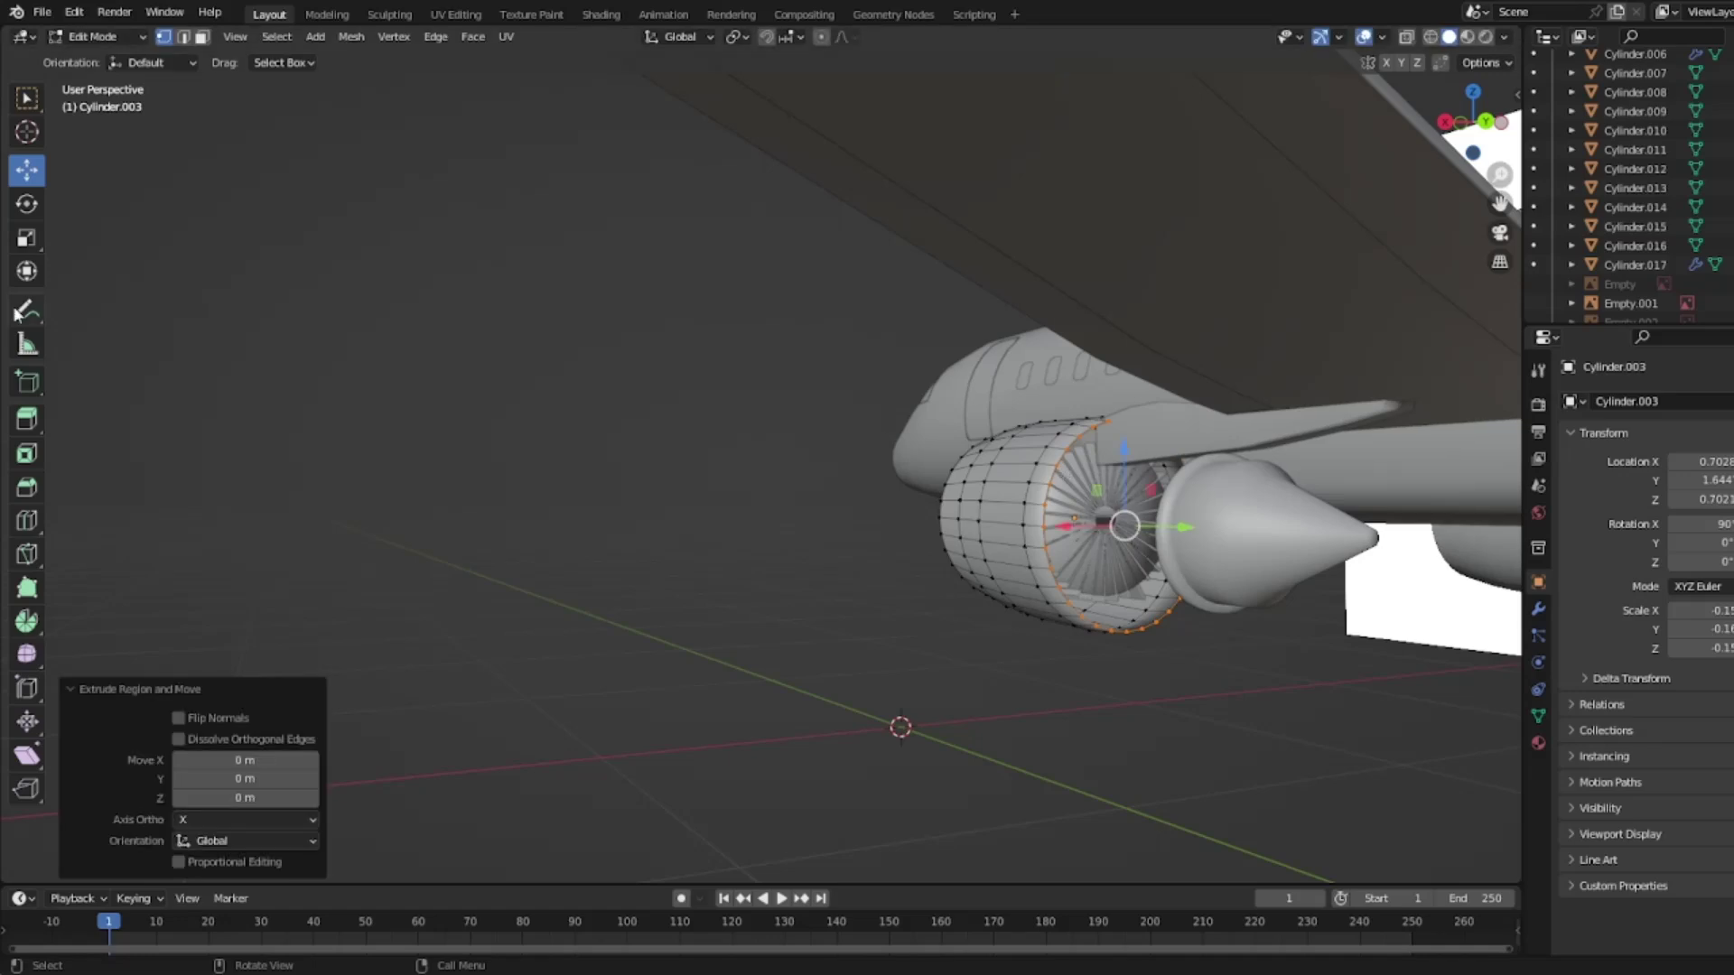
{"action": "left_click", "coordinate": [26, 237]}
{"action": "left_click_drag", "start_coordinate": [1177, 461], "coordinate": [1181, 485]}
{"action": "middle_click_drag", "start_coordinate": [1174, 483], "coordinate": [1221, 481]}
Step: Extrude the recessed ring again and move it back about 0.112 m along Y to form an inner neck
{"action": "key", "text": "e"}
{"action": "right_click", "coordinate": [914, 410]}
{"action": "middle_click_drag", "start_coordinate": [915, 410], "coordinate": [956, 412]}
{"action": "left_click", "coordinate": [1458, 124]}
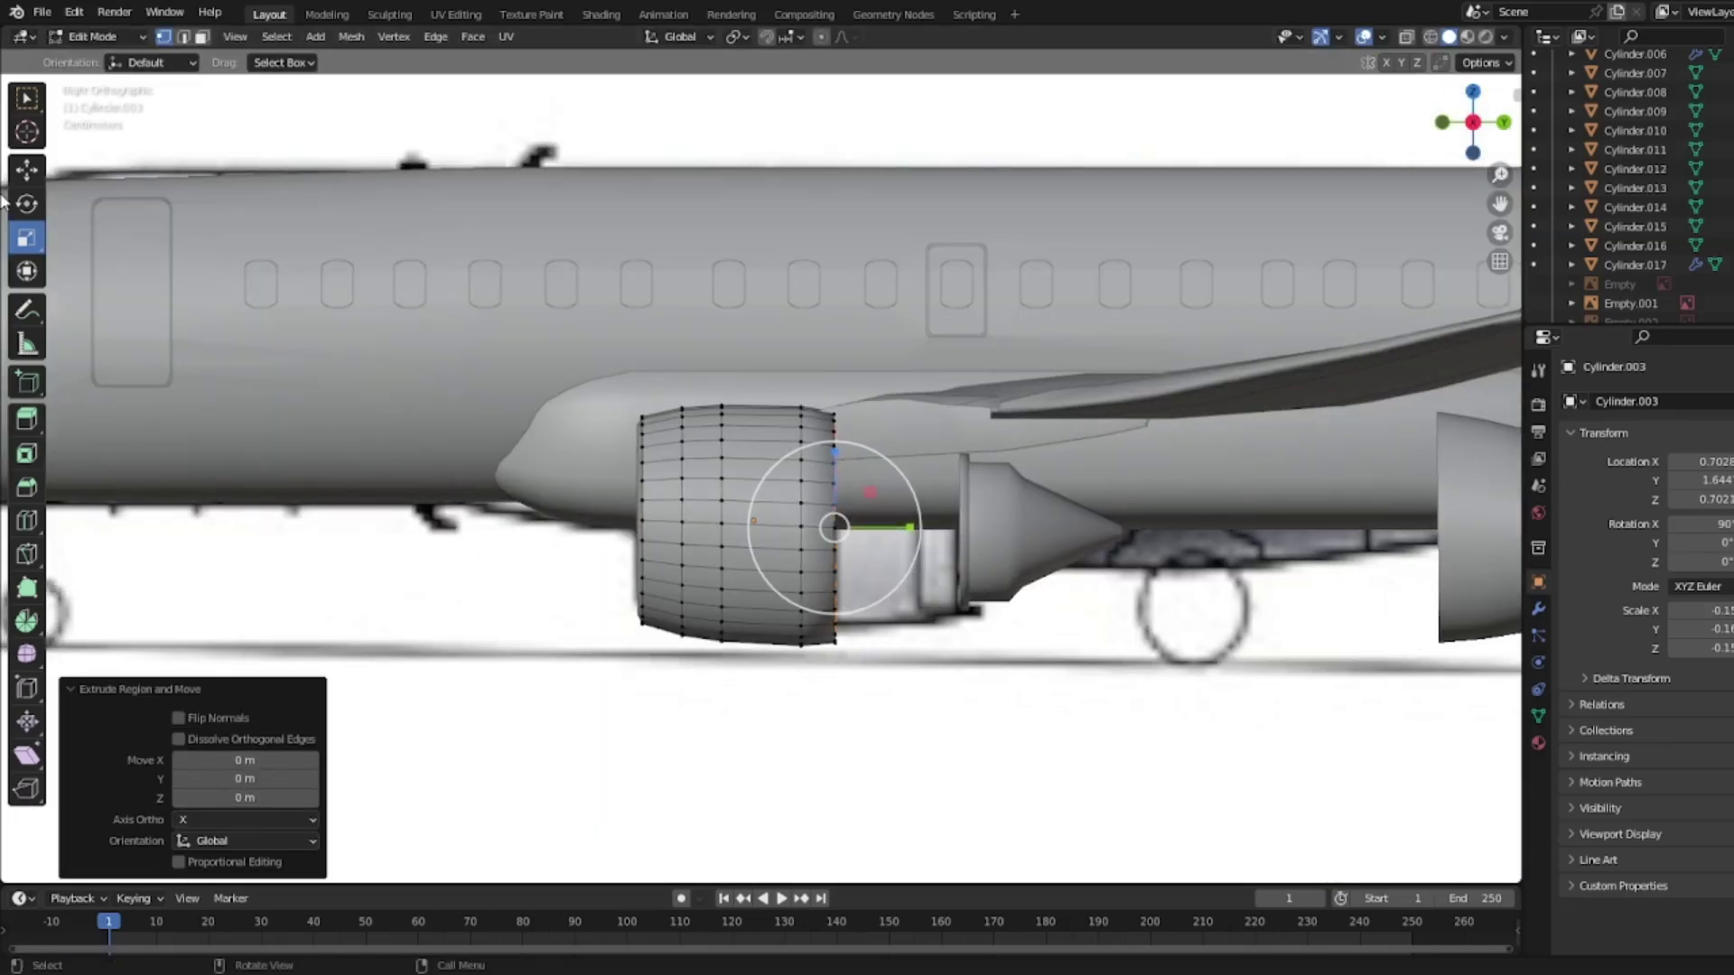
{"action": "left_click", "coordinate": [35, 175]}
{"action": "left_click_drag", "start_coordinate": [906, 529], "coordinate": [988, 528]}
{"action": "middle_click_drag", "start_coordinate": [989, 528], "coordinate": [977, 428]}
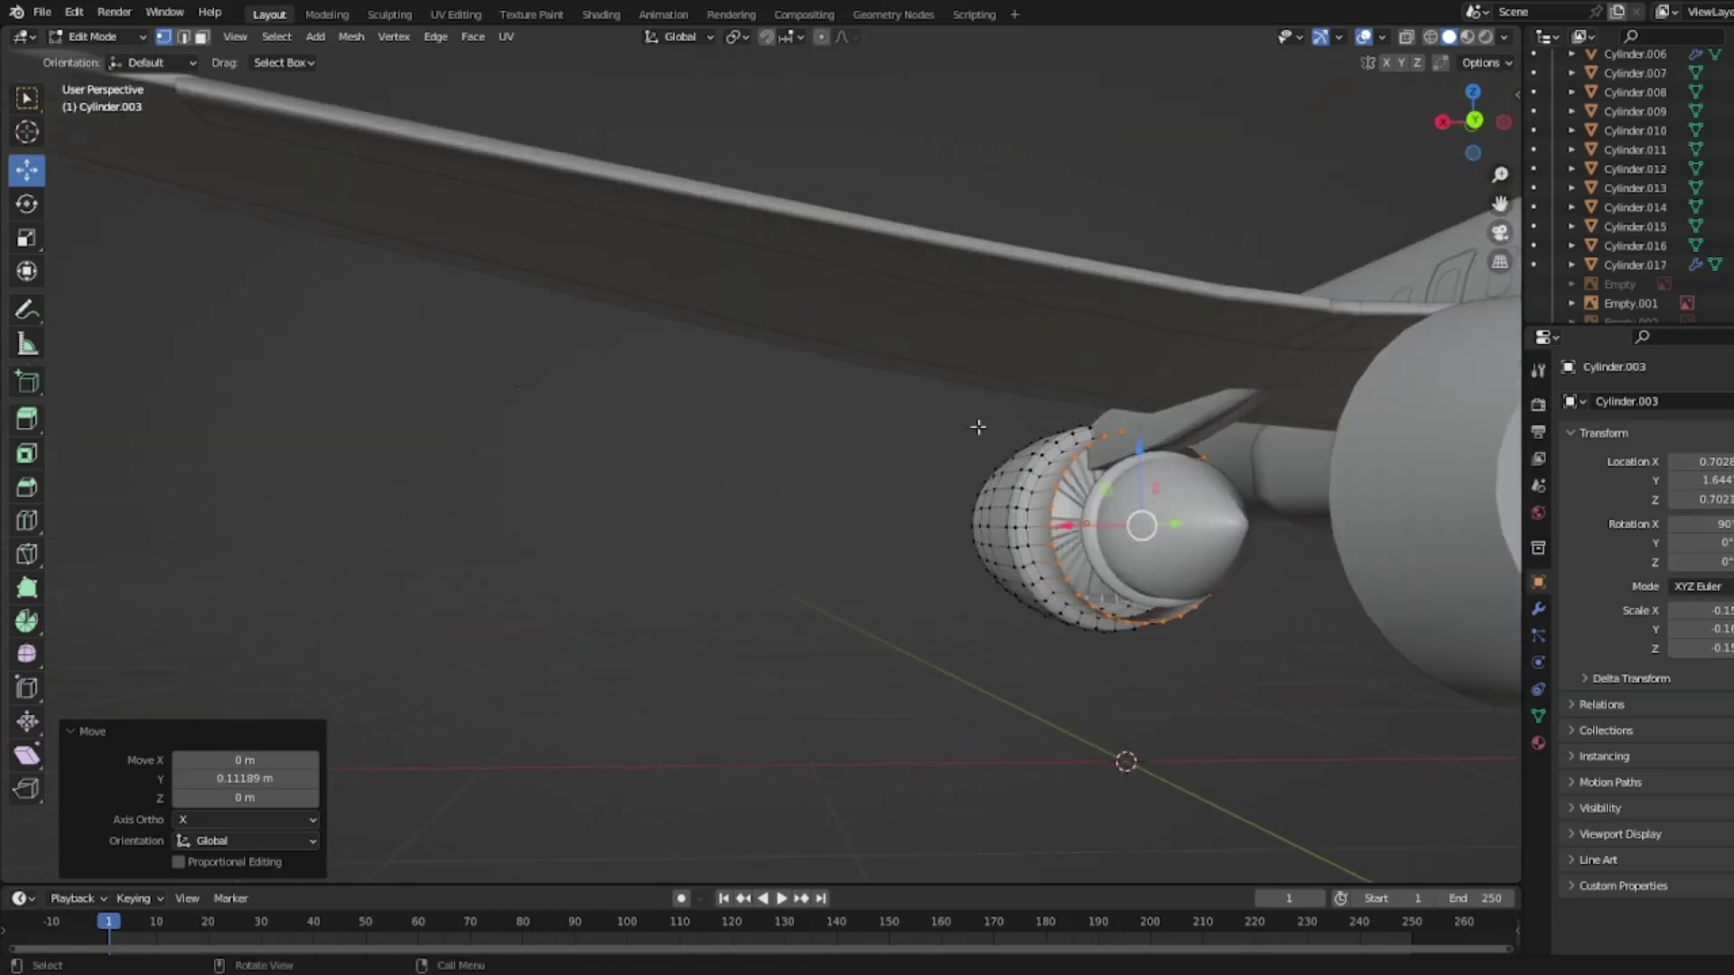
Step: Extrude the end ring of the inner neck in place and scale it outward into a flange
{"action": "key", "text": "e"}
{"action": "right_click", "coordinate": [978, 426]}
{"action": "left_click", "coordinate": [26, 238]}
{"action": "left_click_drag", "start_coordinate": [1181, 466], "coordinate": [1210, 459]}
{"action": "middle_click_drag", "start_coordinate": [1083, 269], "coordinate": [1305, 280]}
Step: Leave Edit Mode and set the rear nacelle section's Y location to 1.644 m to put it back against the engine
{"action": "key", "text": "Tab"}
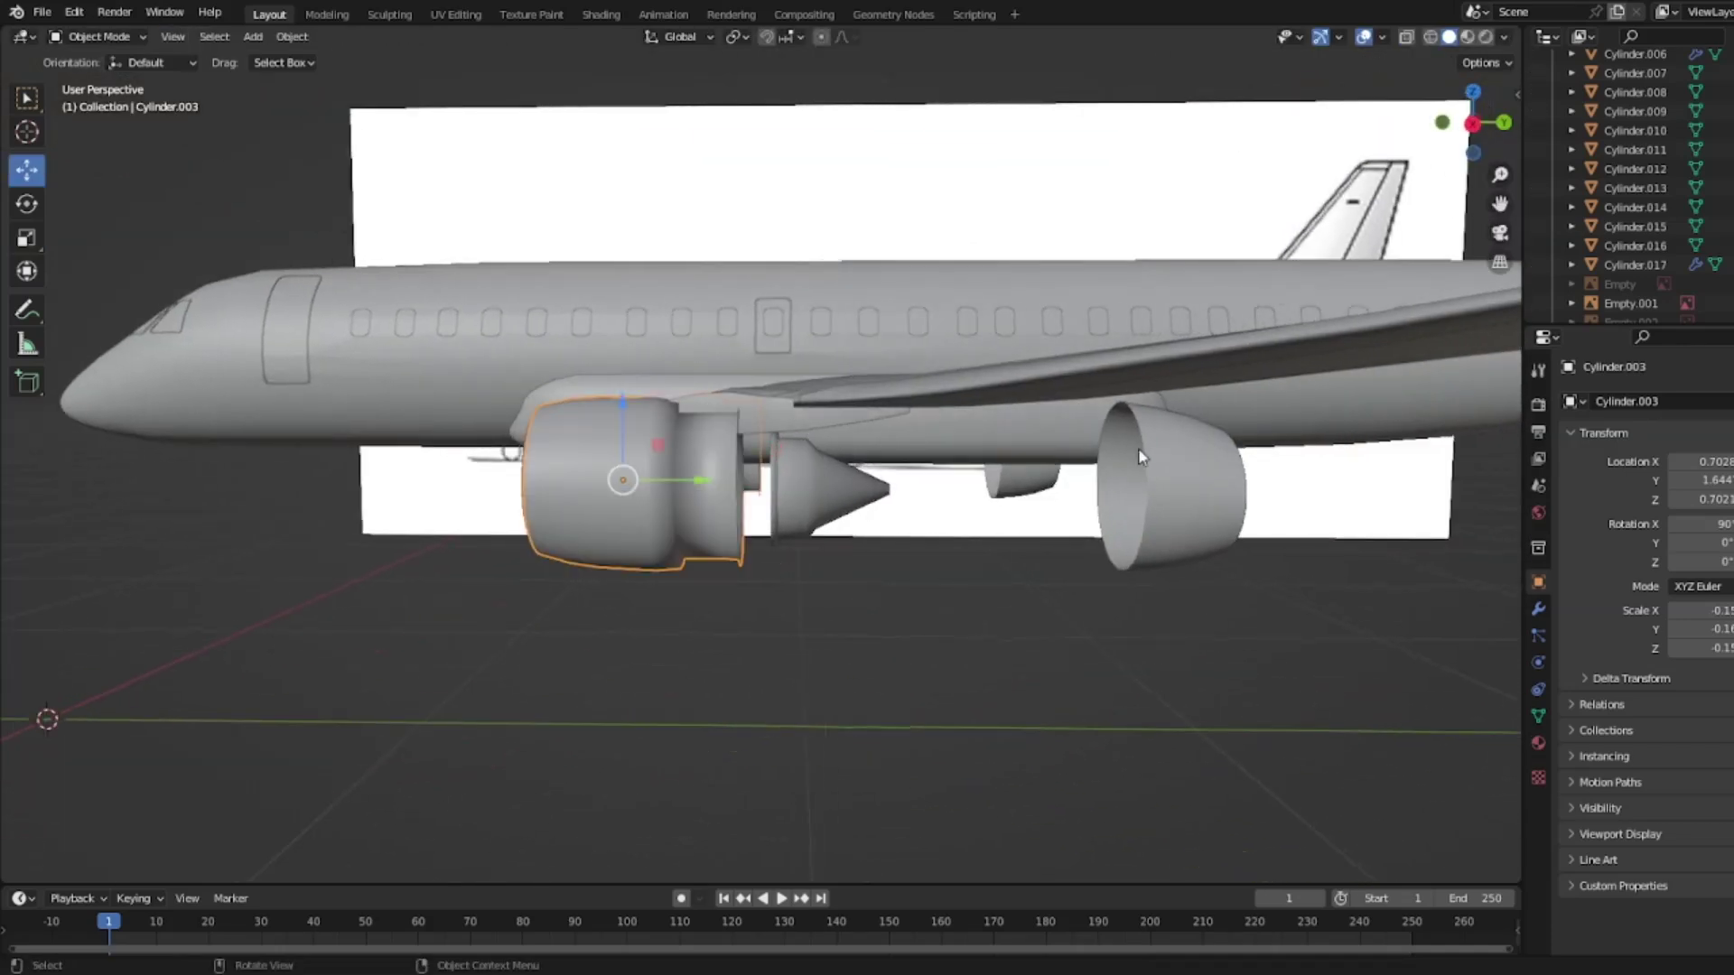
{"action": "left_click", "coordinate": [1143, 430]}
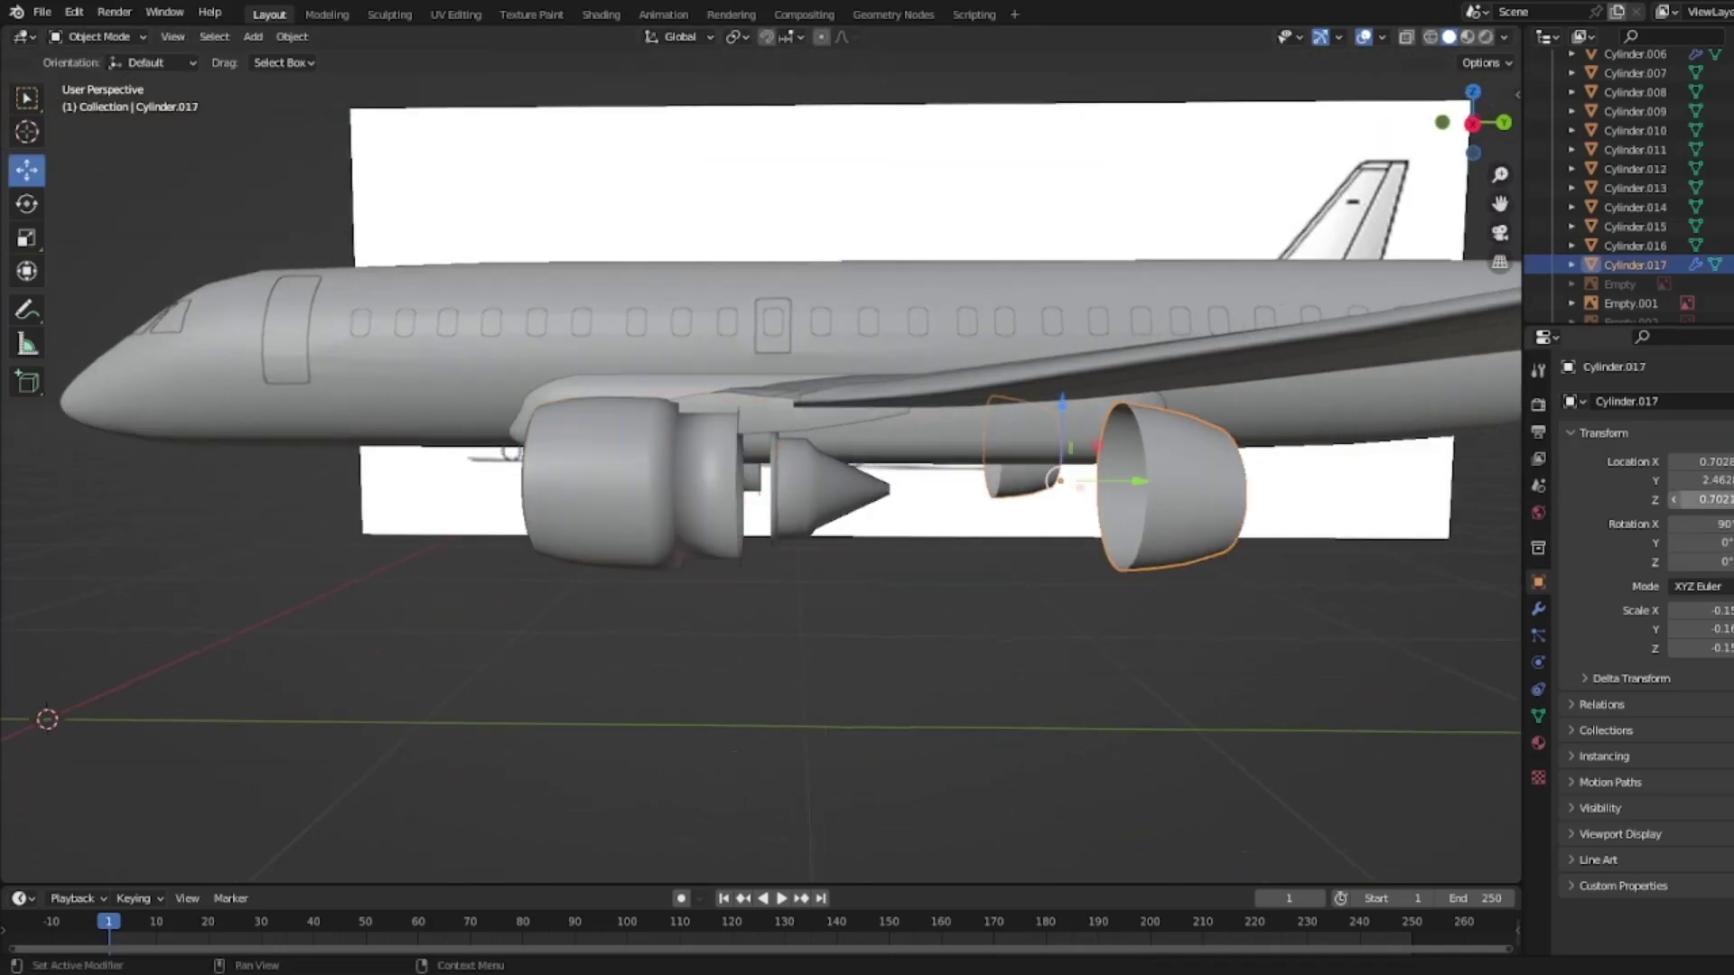
{"action": "double_click", "coordinate": [1700, 480]}
{"action": "type", "text": "1.644"}
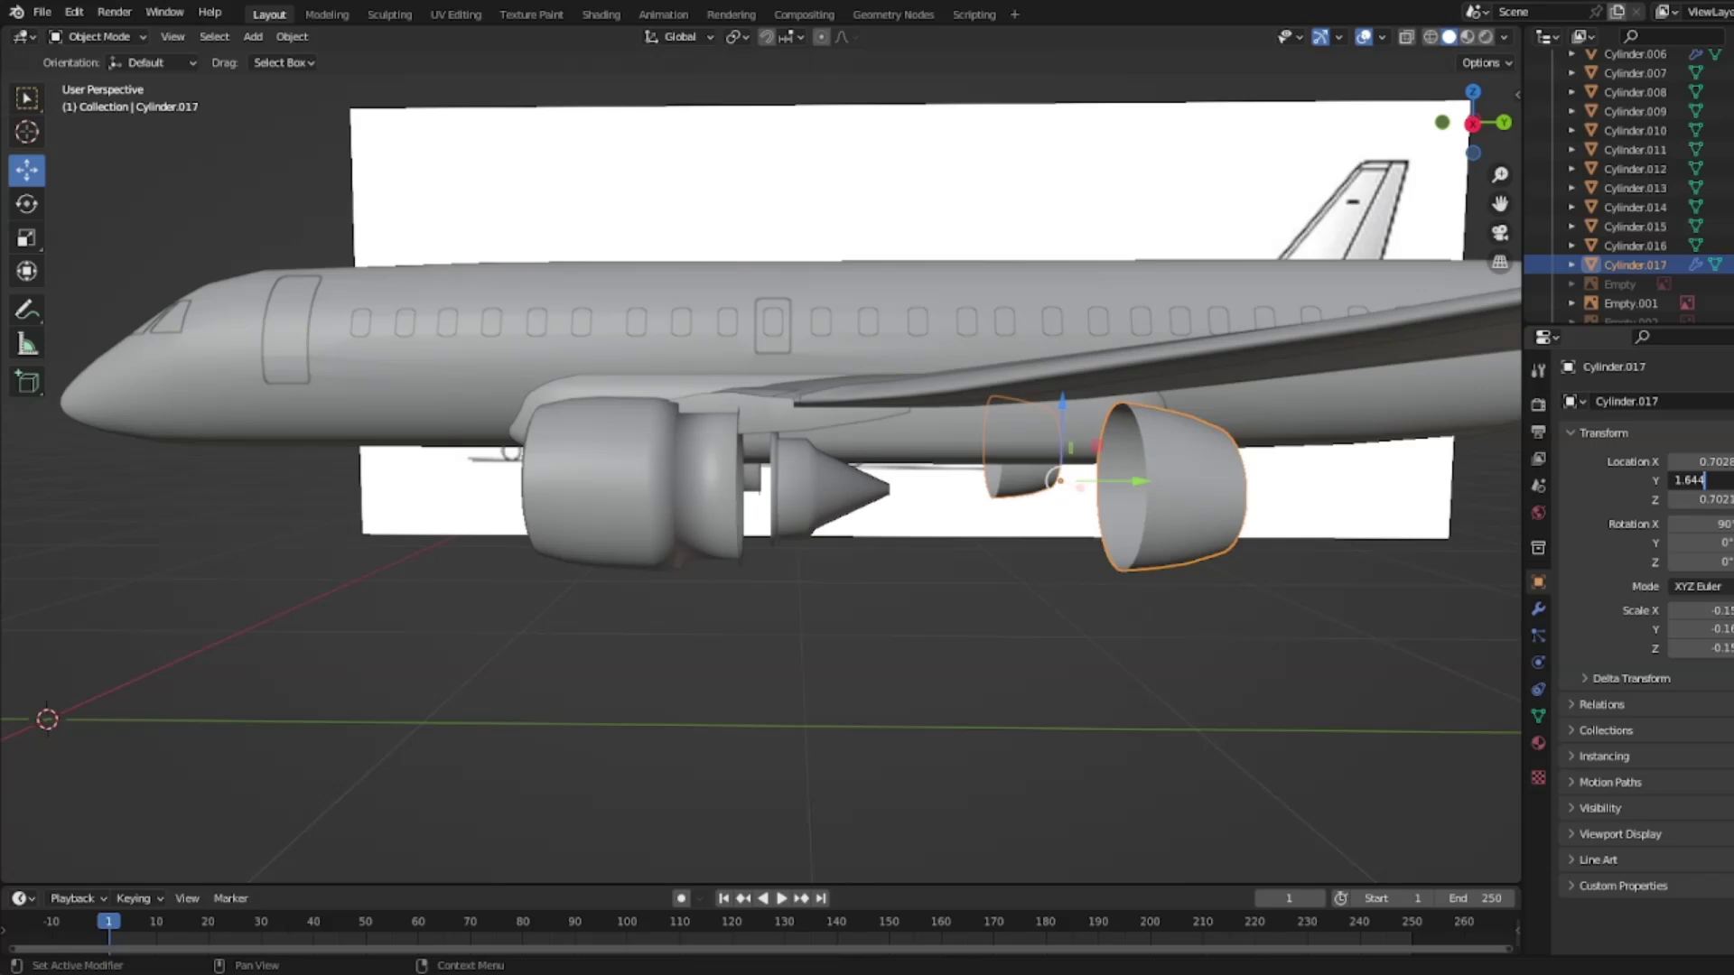
{"action": "key", "text": "Return"}
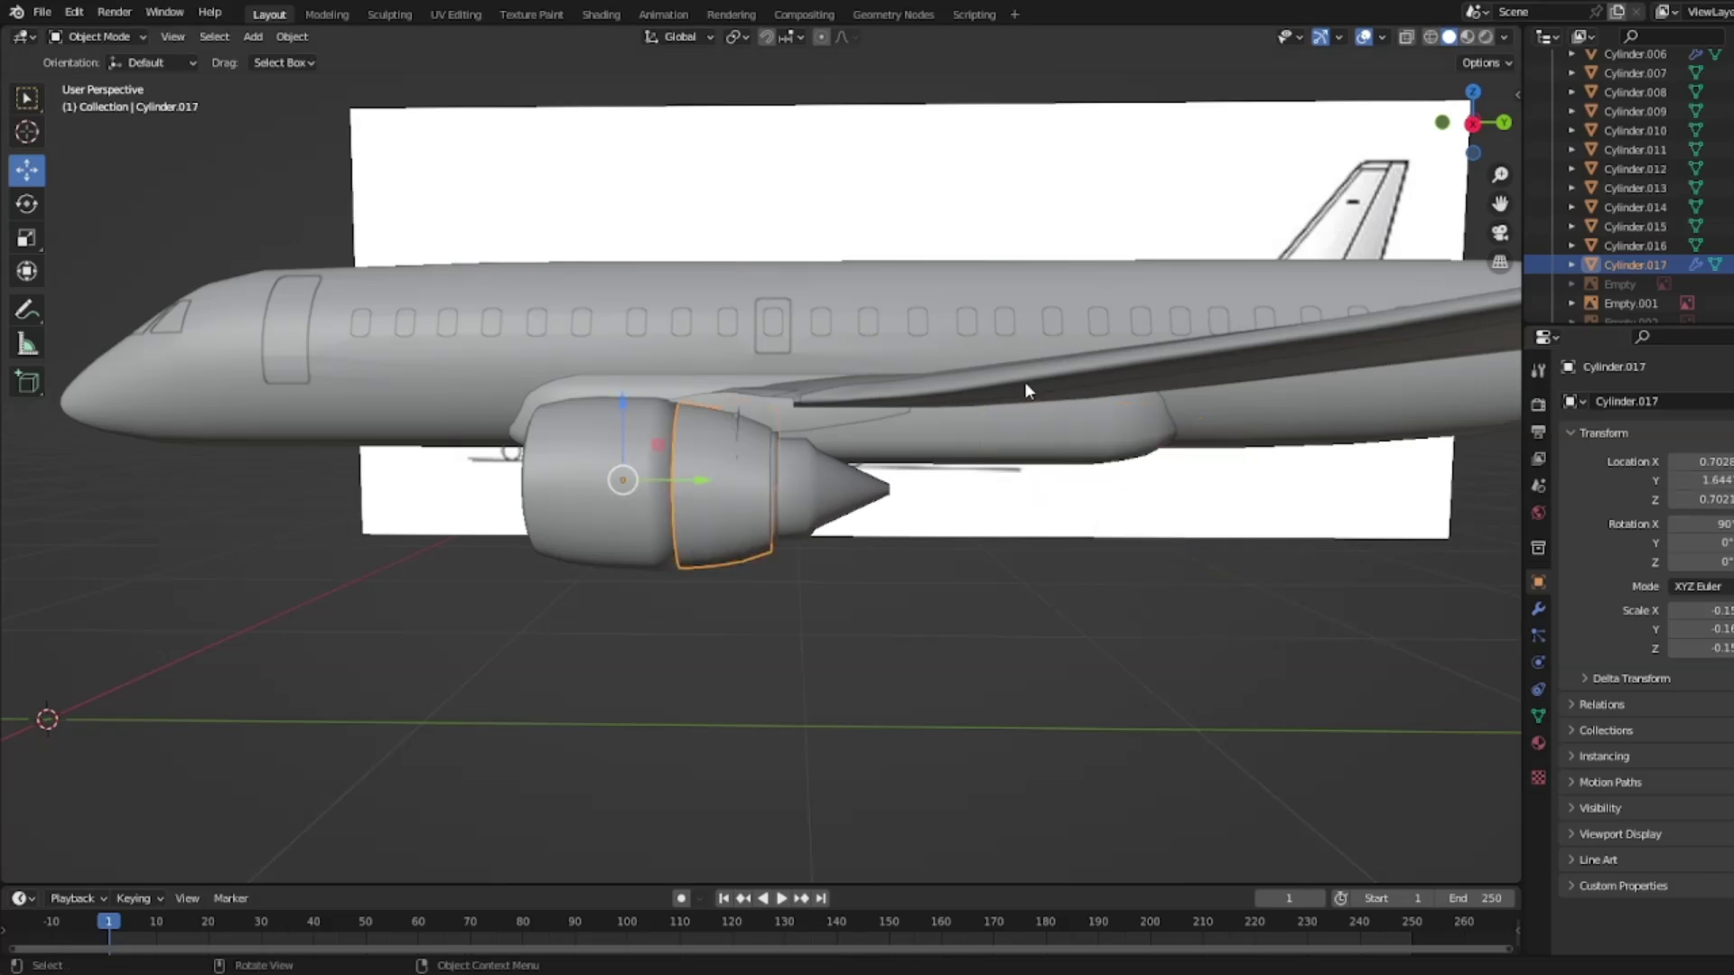
Step: Reopen the front nacelle section in Edit Mode and try scaling its protruding flange ring inward
{"action": "left_click", "coordinate": [882, 620]}
{"action": "middle_click_drag", "start_coordinate": [882, 620], "coordinate": [1016, 643]}
{"action": "scroll", "coordinate": [773, 529], "scroll_direction": "up", "scroll_amount": 3}
{"action": "middle_click_drag", "start_coordinate": [574, 415], "coordinate": [862, 293], "text": "shift"}
{"action": "left_click", "coordinate": [588, 488]}
{"action": "left_click", "coordinate": [600, 483]}
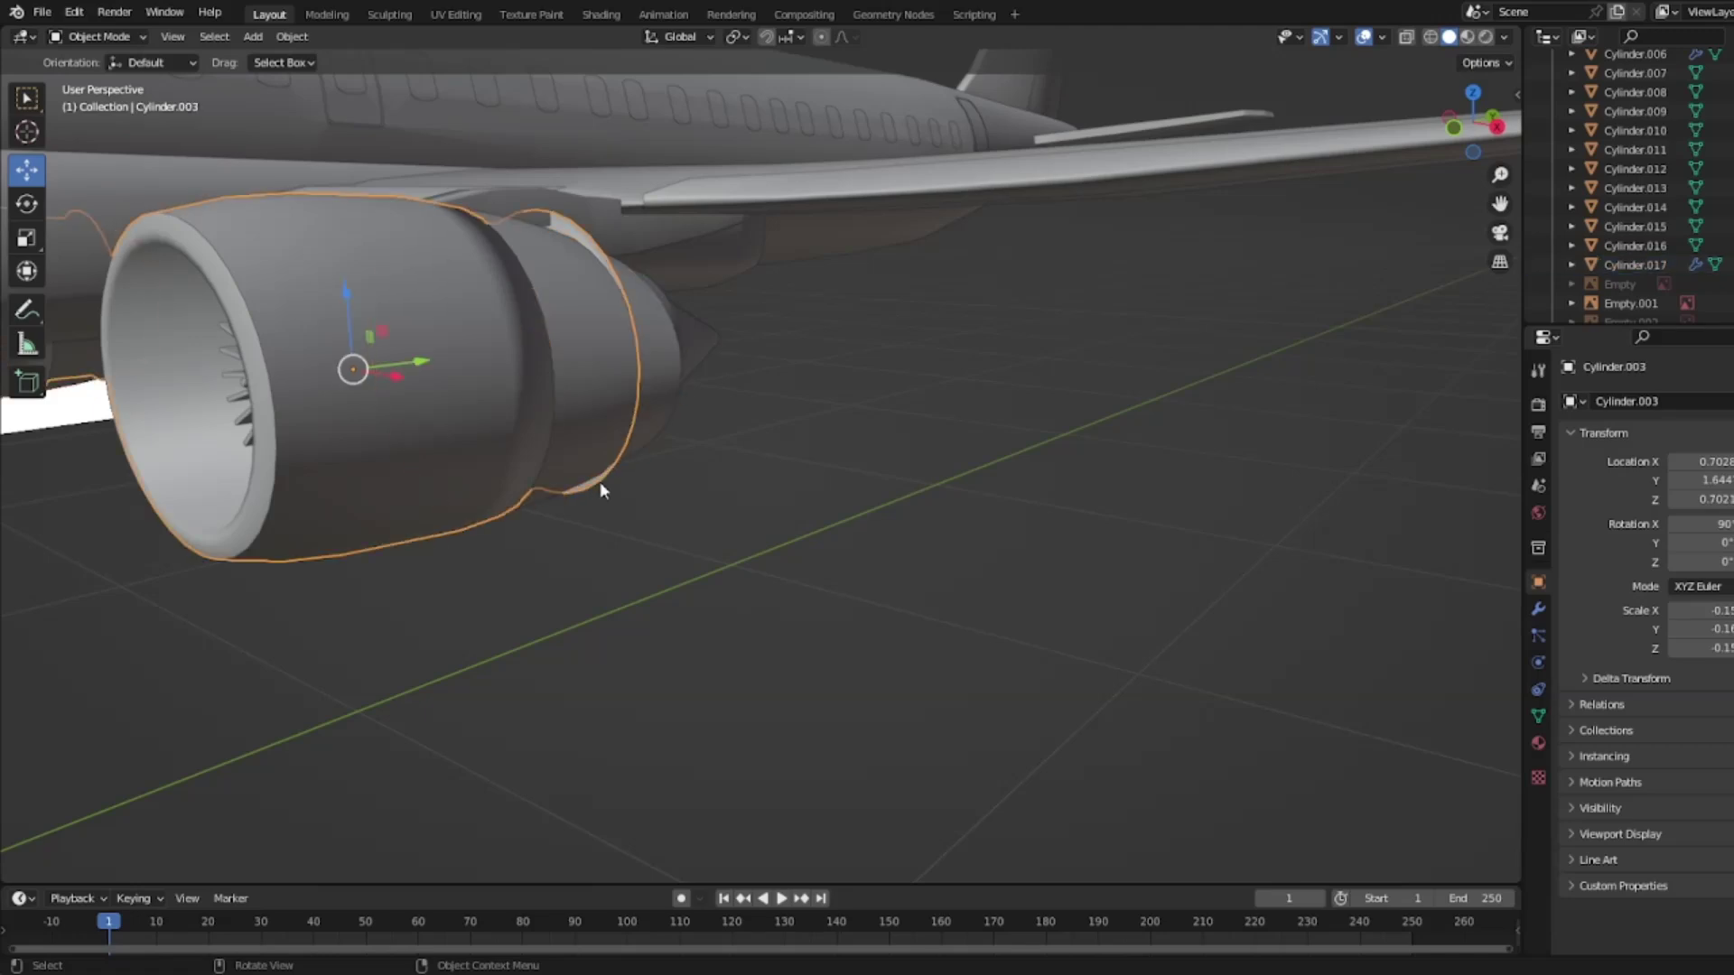
{"action": "key", "text": "Tab"}
{"action": "middle_click_drag", "start_coordinate": [748, 438], "coordinate": [1032, 317]}
{"action": "scroll", "coordinate": [1035, 317], "scroll_direction": "up", "scroll_amount": 1}
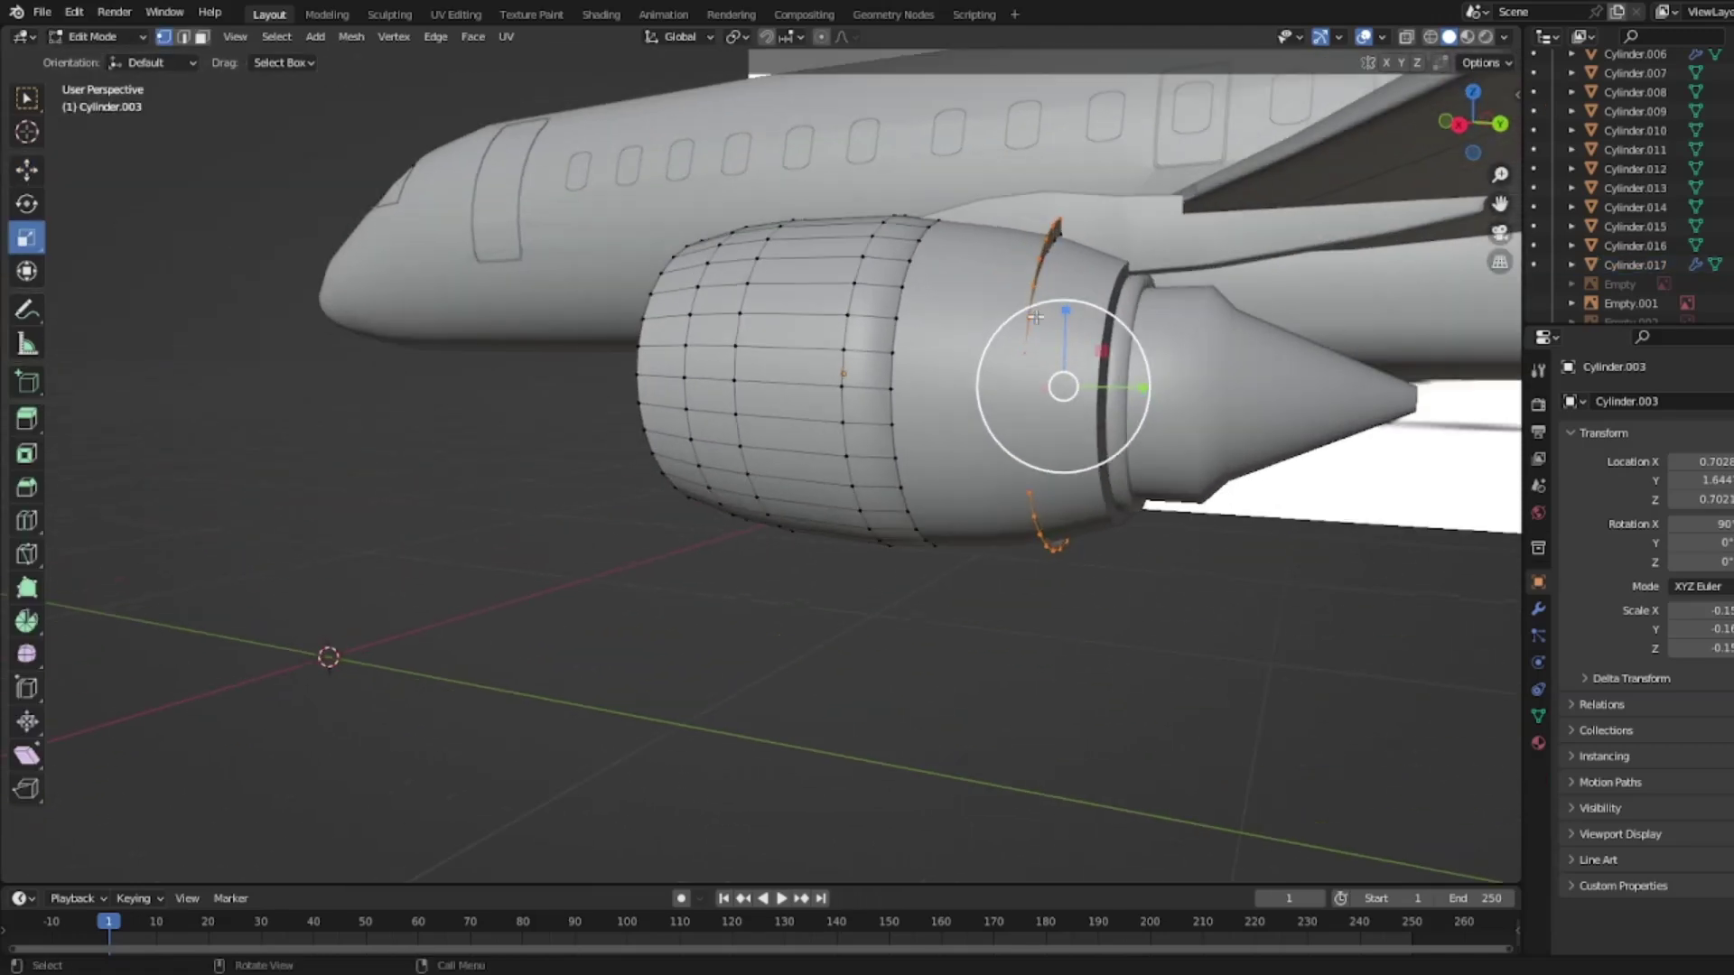
{"action": "left_click_drag", "start_coordinate": [1066, 313], "coordinate": [1064, 327]}
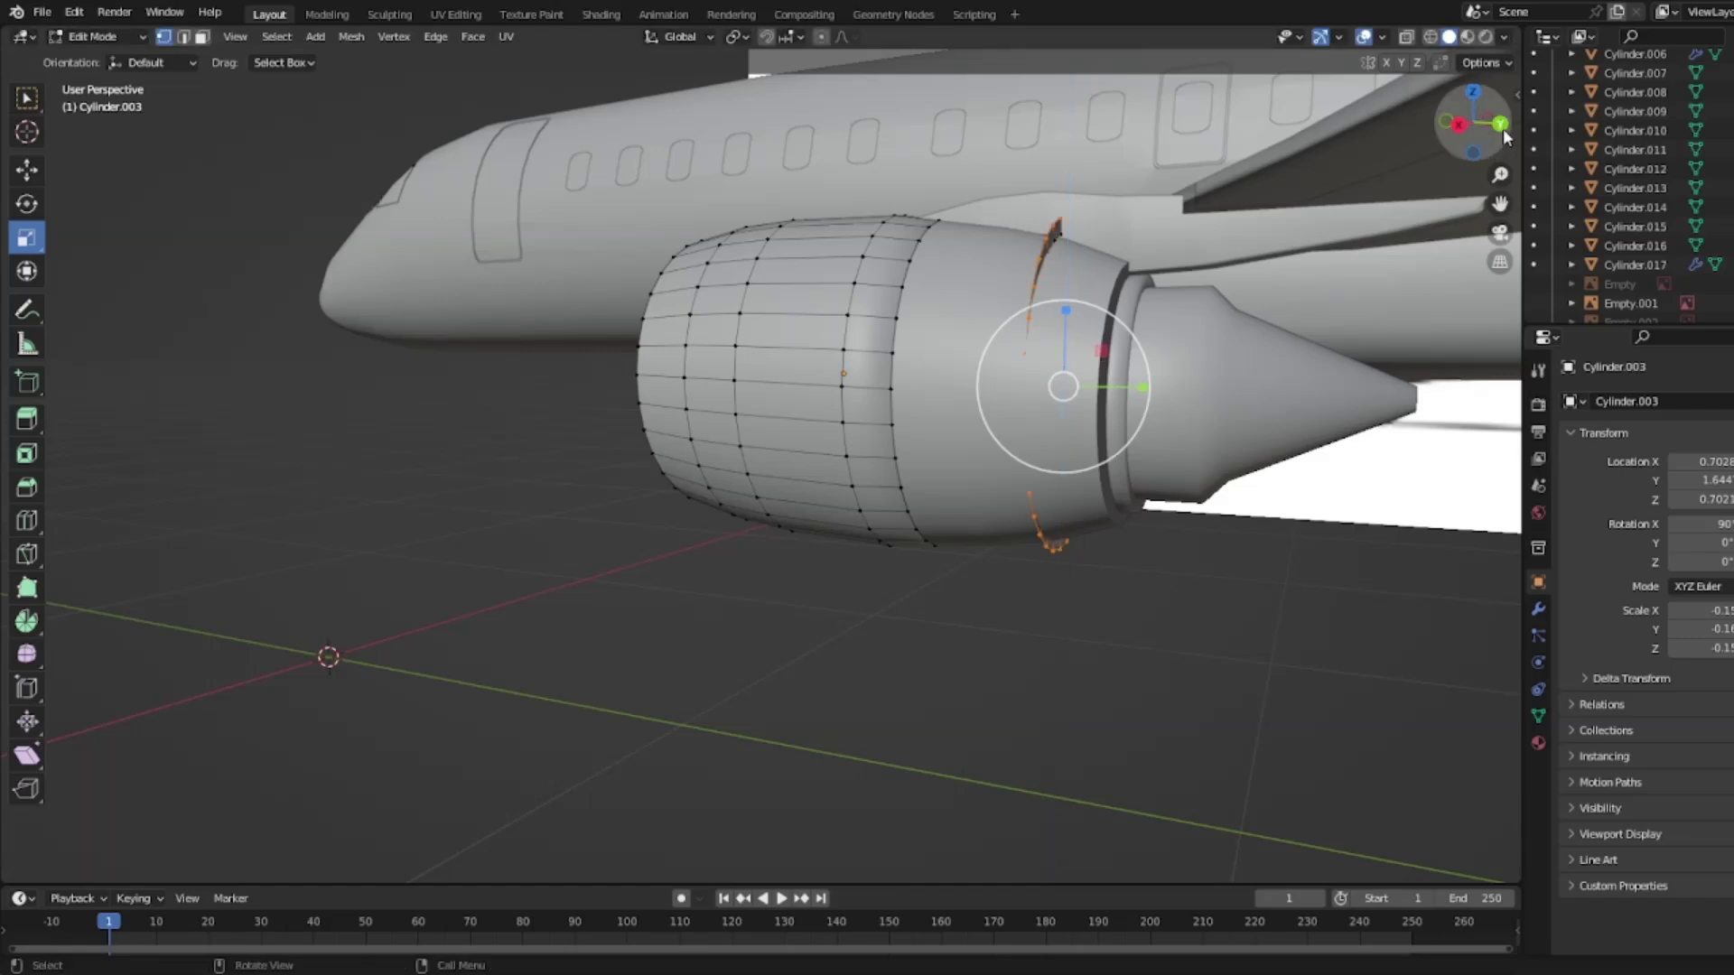
Step: Scale the flange ring down until it fits inside the rear nacelle section, and leave Edit Mode
{"action": "left_click", "coordinate": [1501, 124]}
{"action": "key", "text": "shift+z"}
{"action": "left_click_drag", "start_coordinate": [1464, 121], "coordinate": [1443, 131]}
{"action": "left_click", "coordinate": [1450, 123]}
{"action": "key", "text": "z"}
{"action": "left_click", "coordinate": [1073, 215]}
{"action": "middle_click_drag", "start_coordinate": [1073, 215], "coordinate": [1002, 364]}
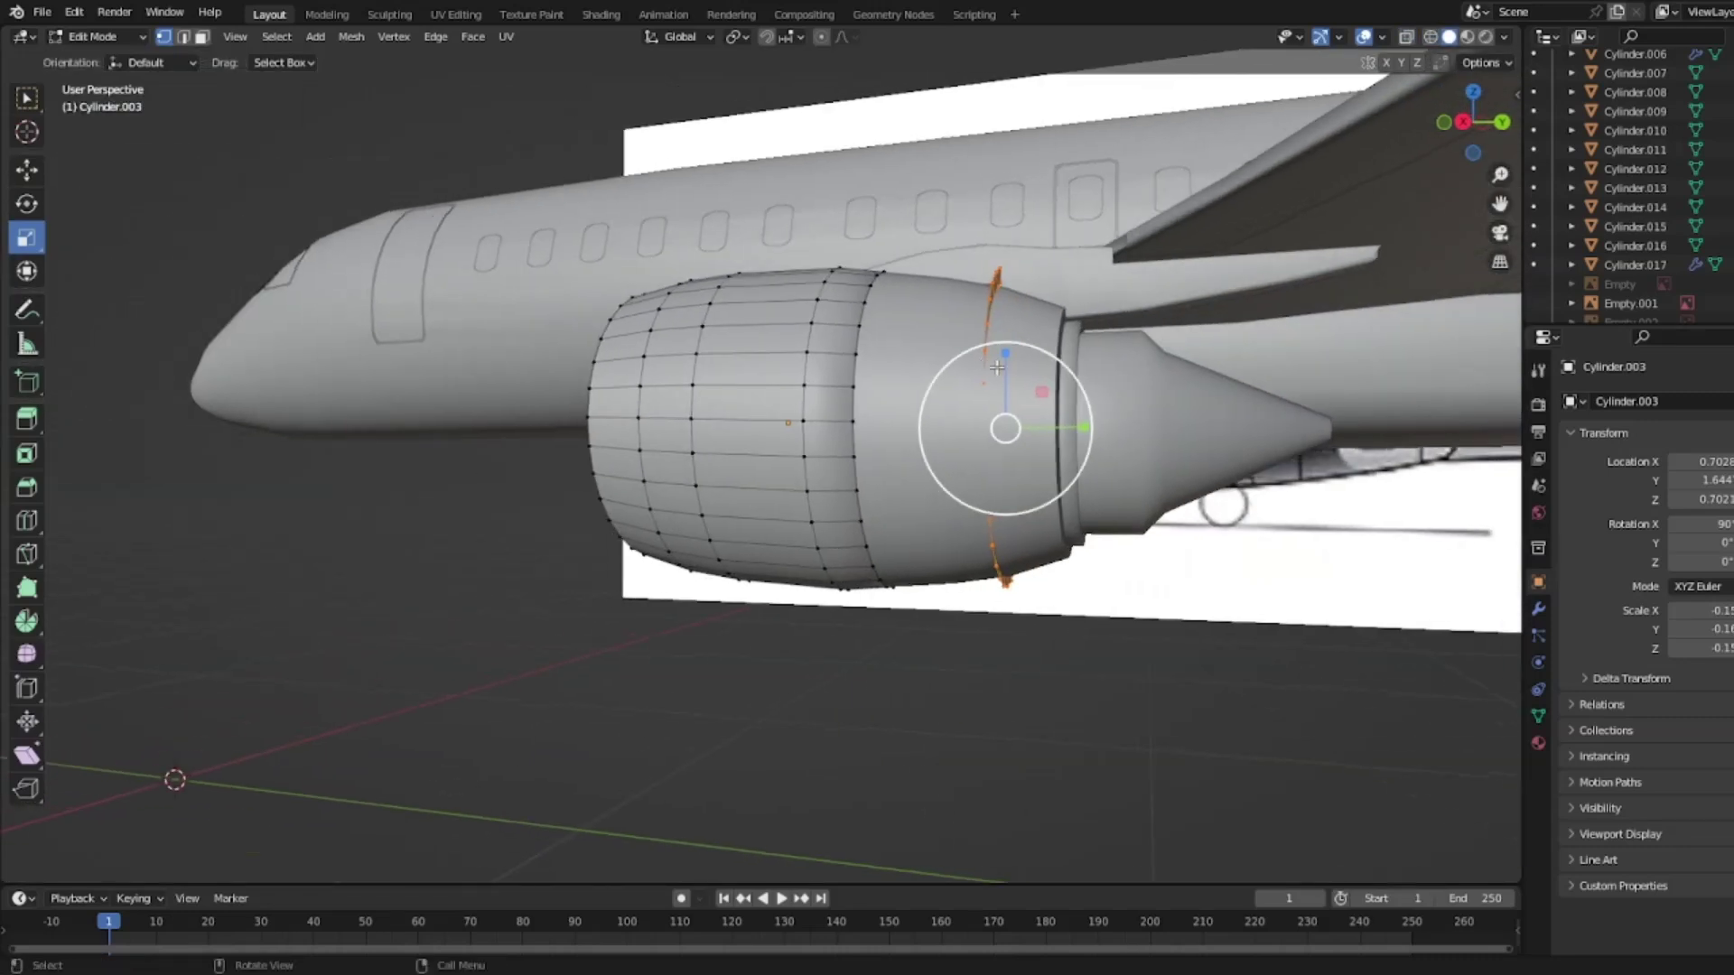
{"action": "left_click_drag", "start_coordinate": [1002, 364], "coordinate": [1003, 378]}
{"action": "middle_click_drag", "start_coordinate": [1003, 378], "coordinate": [1020, 340]}
{"action": "key", "text": "Tab"}
Step: Try sliding the rear nacelle section back about 0.05 m along Y to expose the inner neck, and undo the moves
{"action": "left_click", "coordinate": [967, 387]}
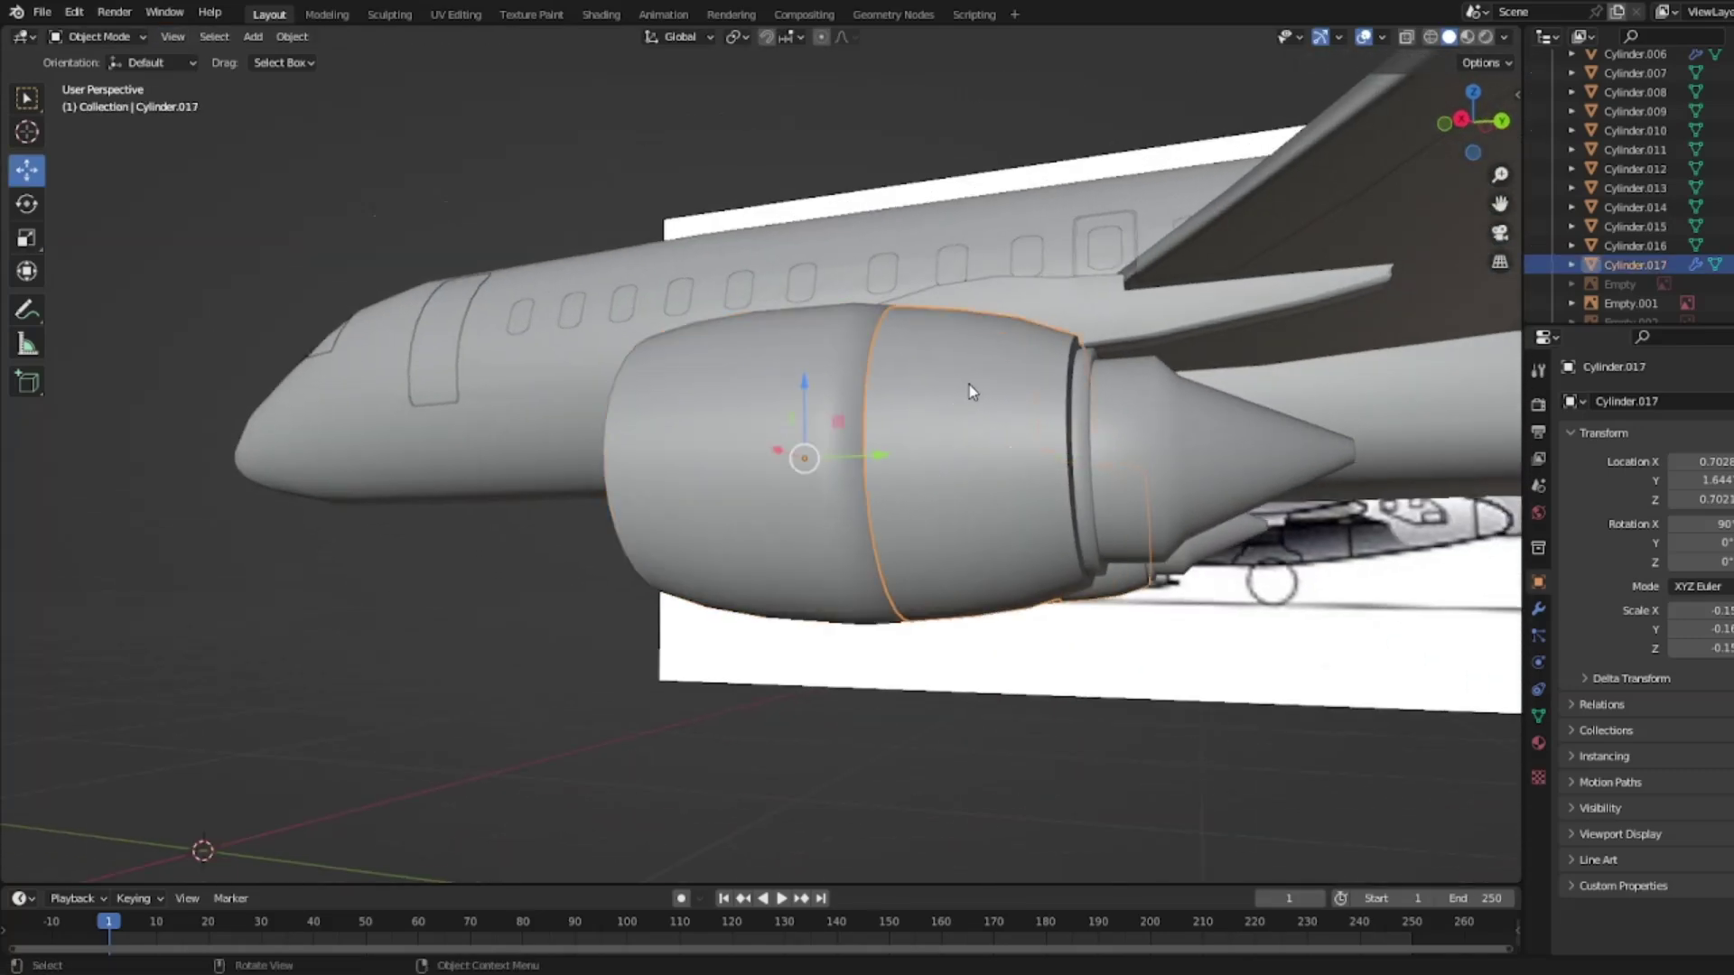
{"action": "scroll", "coordinate": [996, 399], "scroll_direction": "up", "scroll_amount": 2}
{"action": "left_click_drag", "start_coordinate": [786, 410], "coordinate": [853, 413]}
{"action": "middle_click_drag", "start_coordinate": [853, 413], "coordinate": [763, 404]}
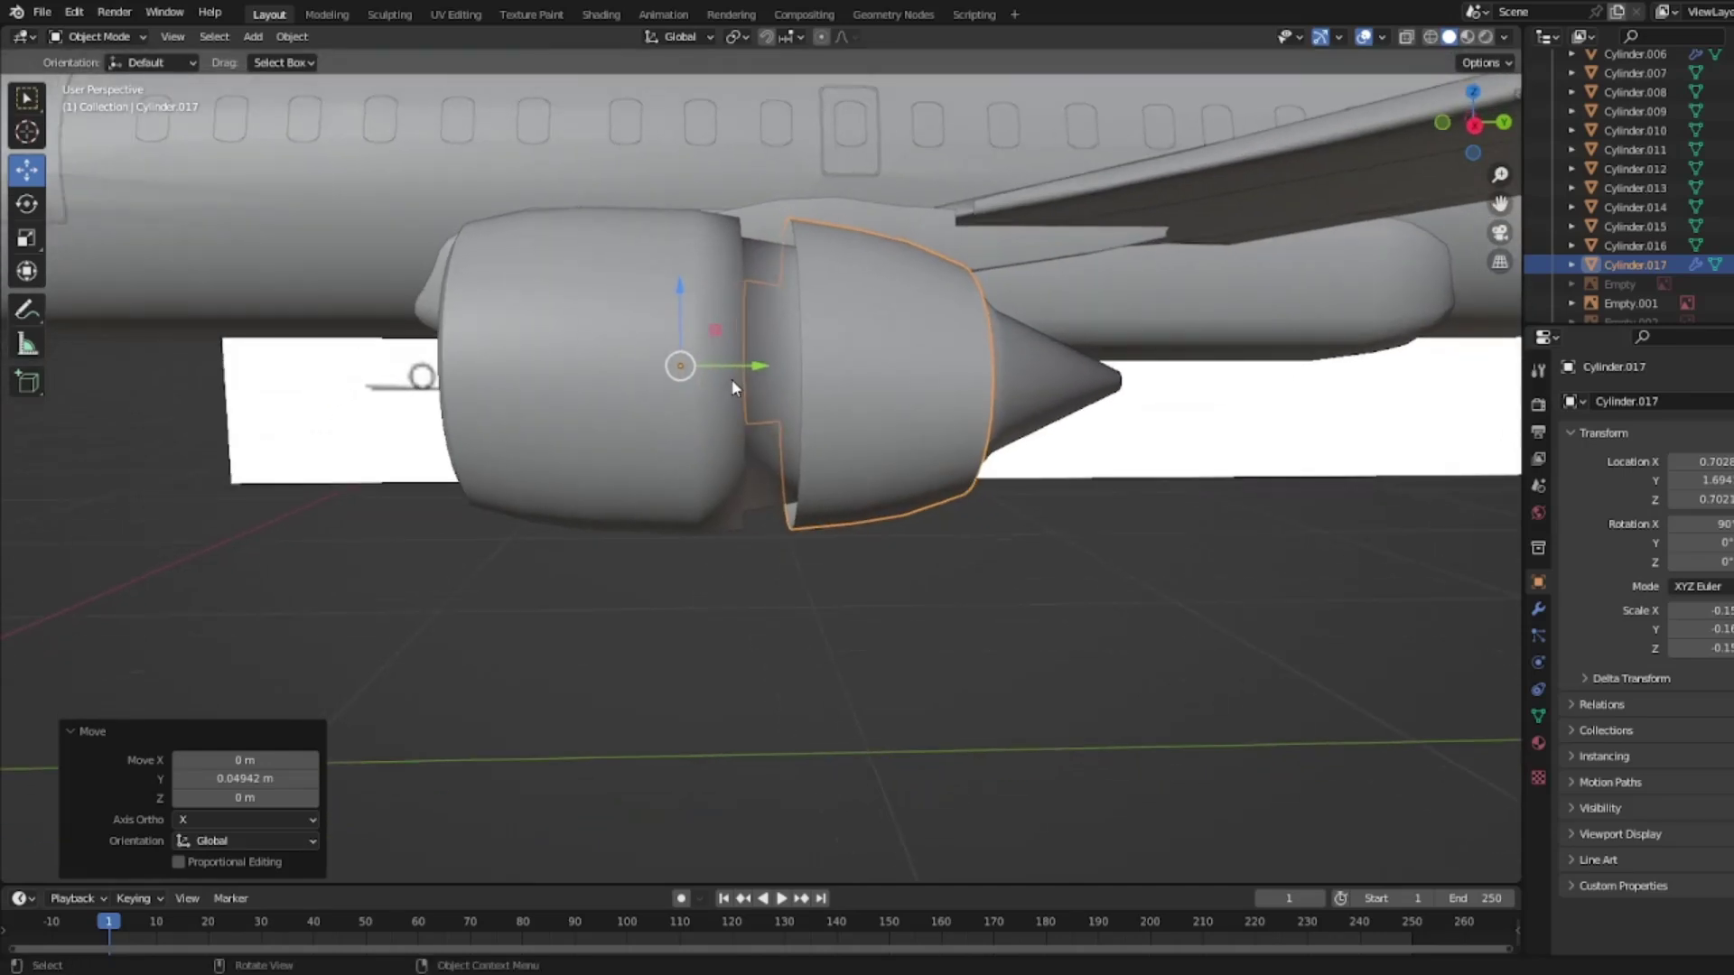
{"action": "left_click_drag", "start_coordinate": [761, 365], "coordinate": [767, 365]}
{"action": "middle_click_drag", "start_coordinate": [768, 365], "coordinate": [875, 376]}
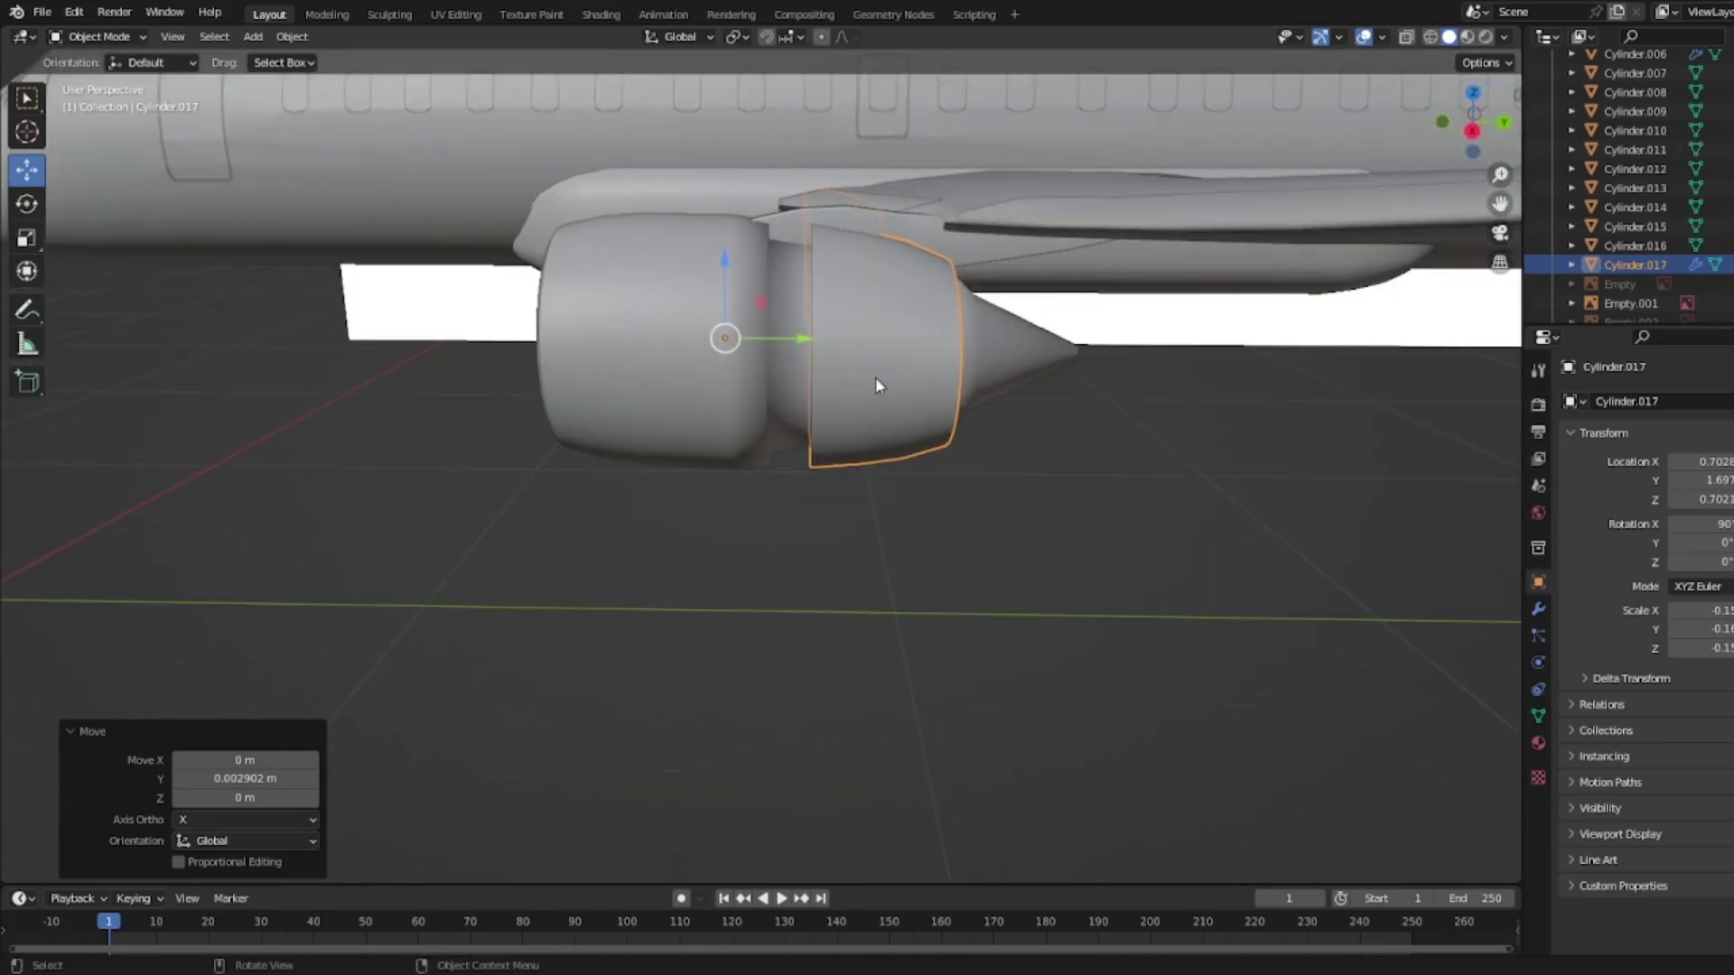
{"action": "key", "text": "ctrl+z"}
{"action": "key", "text": "ctrl+z"}
{"action": "left_click", "coordinate": [1080, 561]}
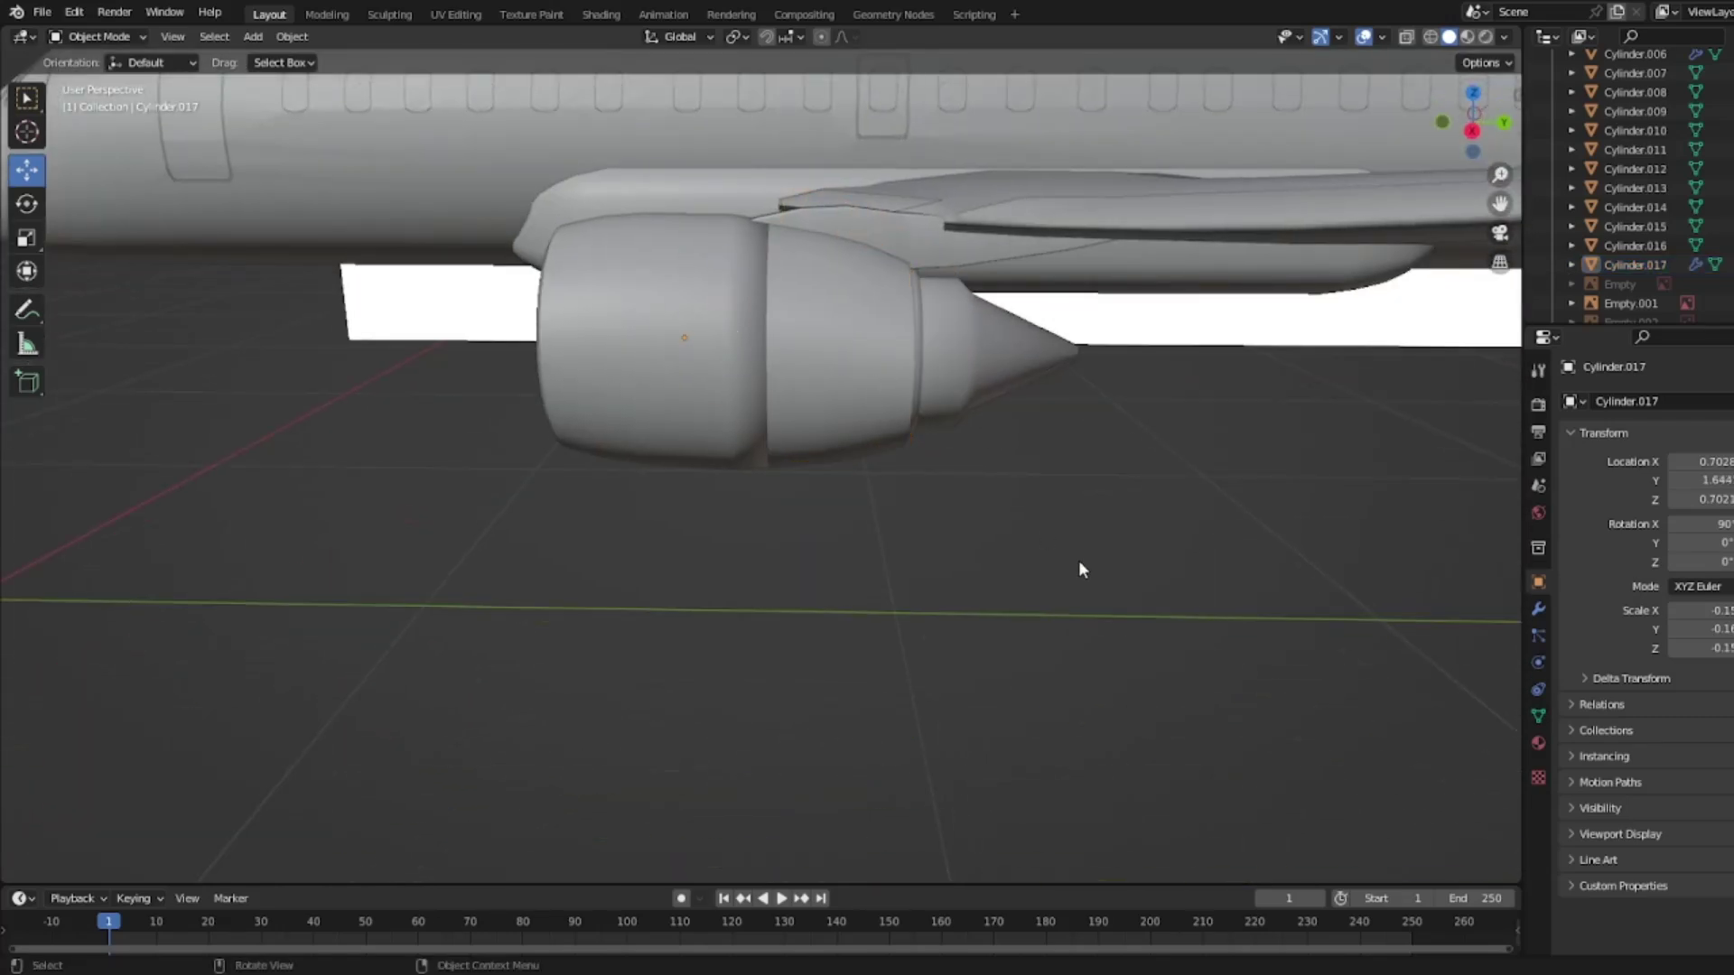
Step: Smooth the front nacelle section's shading, trying Shade Smooth and Shade Auto Smooth
{"action": "middle_click_drag", "start_coordinate": [1092, 376], "coordinate": [490, 436]}
{"action": "left_click", "coordinate": [376, 433]}
{"action": "right_click", "coordinate": [376, 433]}
{"action": "left_click", "coordinate": [484, 412]}
{"action": "right_click", "coordinate": [485, 414]}
{"action": "left_click", "coordinate": [466, 432]}
{"action": "middle_click_drag", "start_coordinate": [466, 431], "coordinate": [501, 404]}
{"action": "right_click", "coordinate": [501, 405]}
{"action": "left_click", "coordinate": [499, 405]}
{"action": "middle_click_drag", "start_coordinate": [960, 484], "coordinate": [761, 301]}
{"action": "left_click", "coordinate": [756, 296]}
{"action": "right_click", "coordinate": [756, 296]}
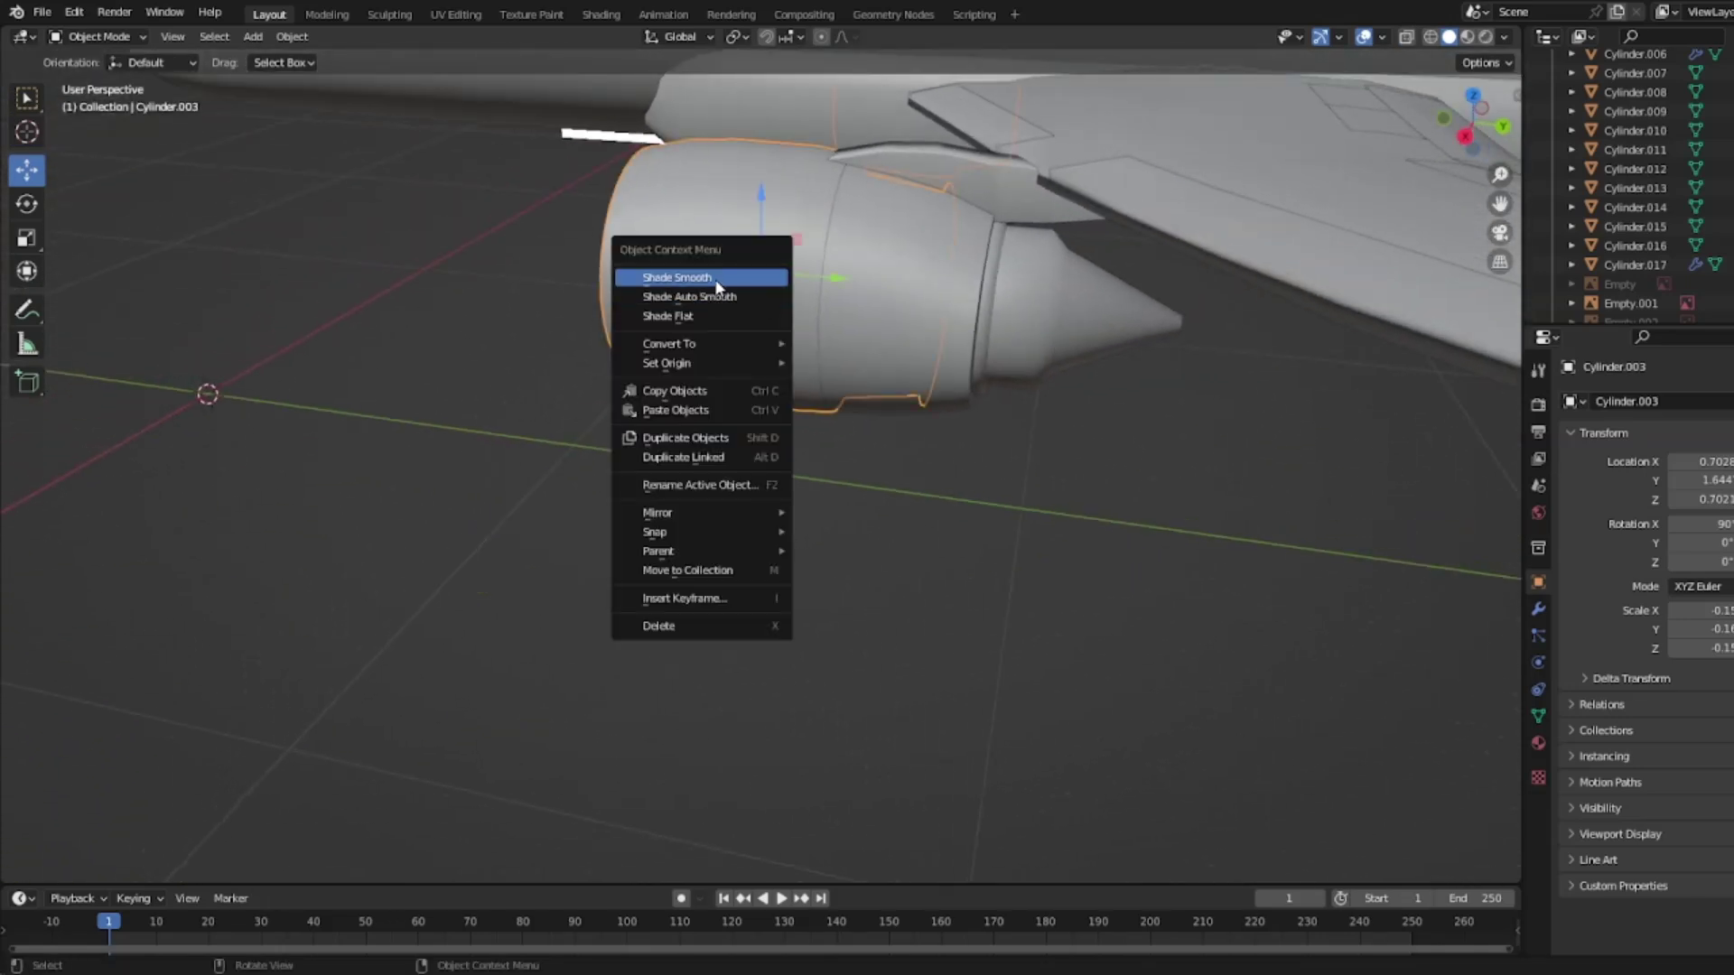
{"action": "left_click", "coordinate": [718, 276]}
{"action": "right_click", "coordinate": [766, 204]}
{"action": "left_click", "coordinate": [759, 228]}
{"action": "left_click", "coordinate": [1065, 512]}
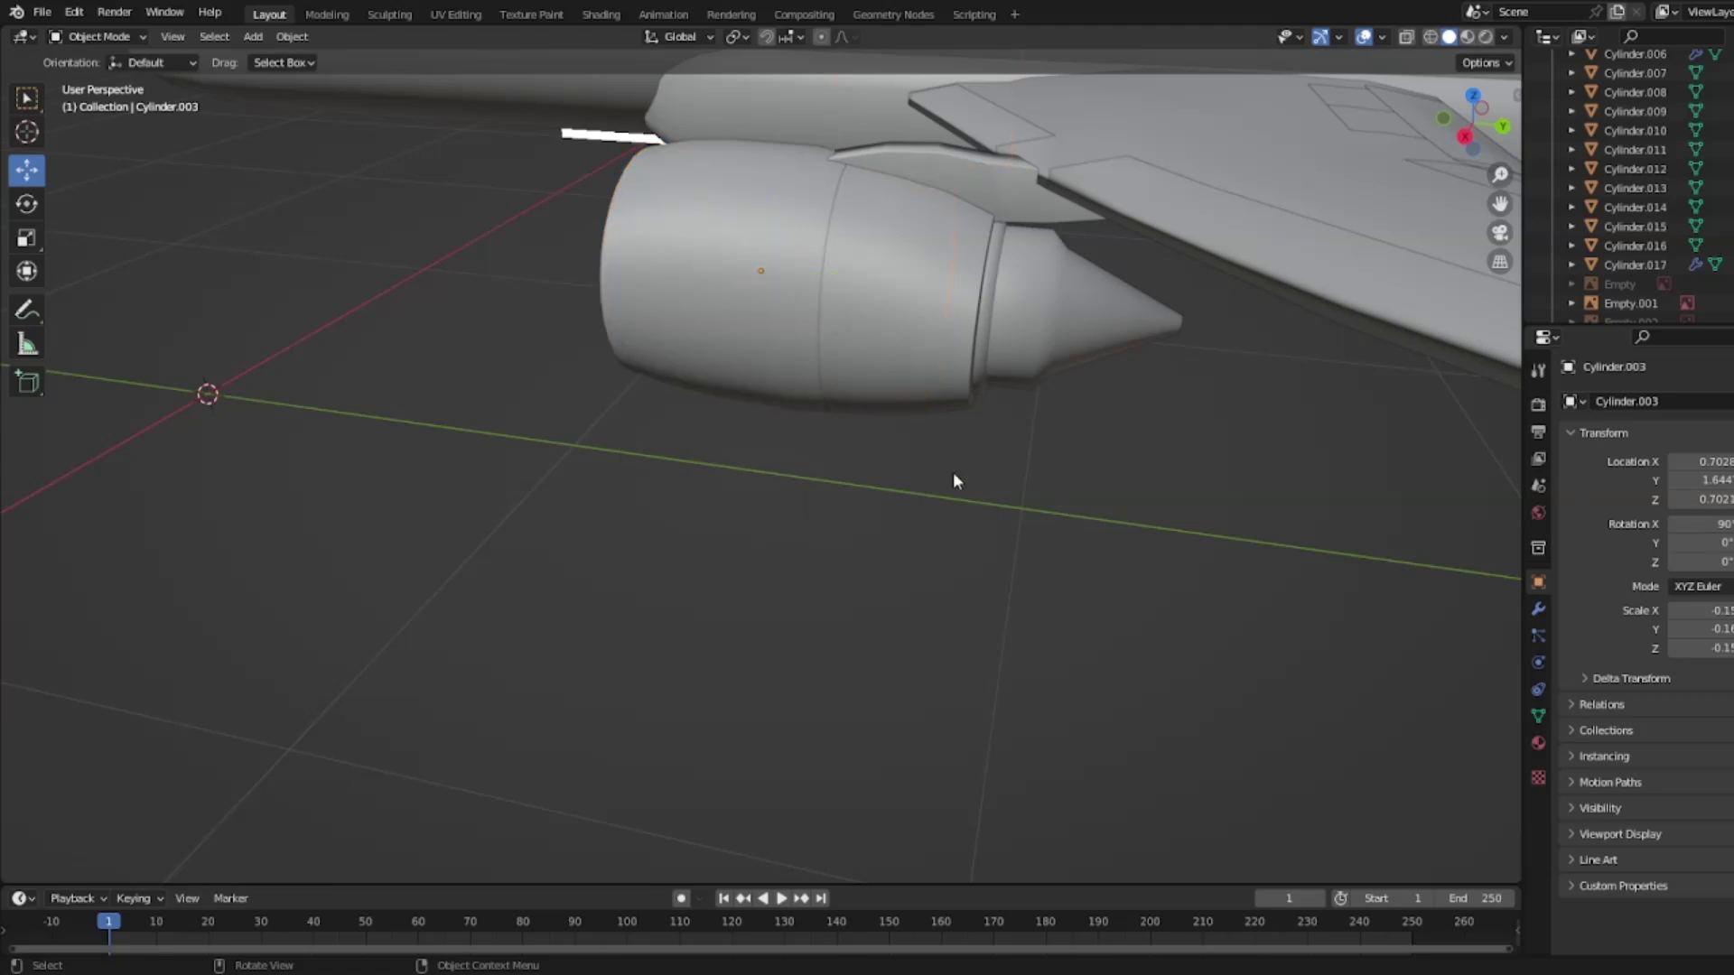
Step: Inspect the engine's intake, fan blades and nacelle seam from the front and the side
{"action": "middle_click_drag", "start_coordinate": [840, 197], "coordinate": [1057, 247]}
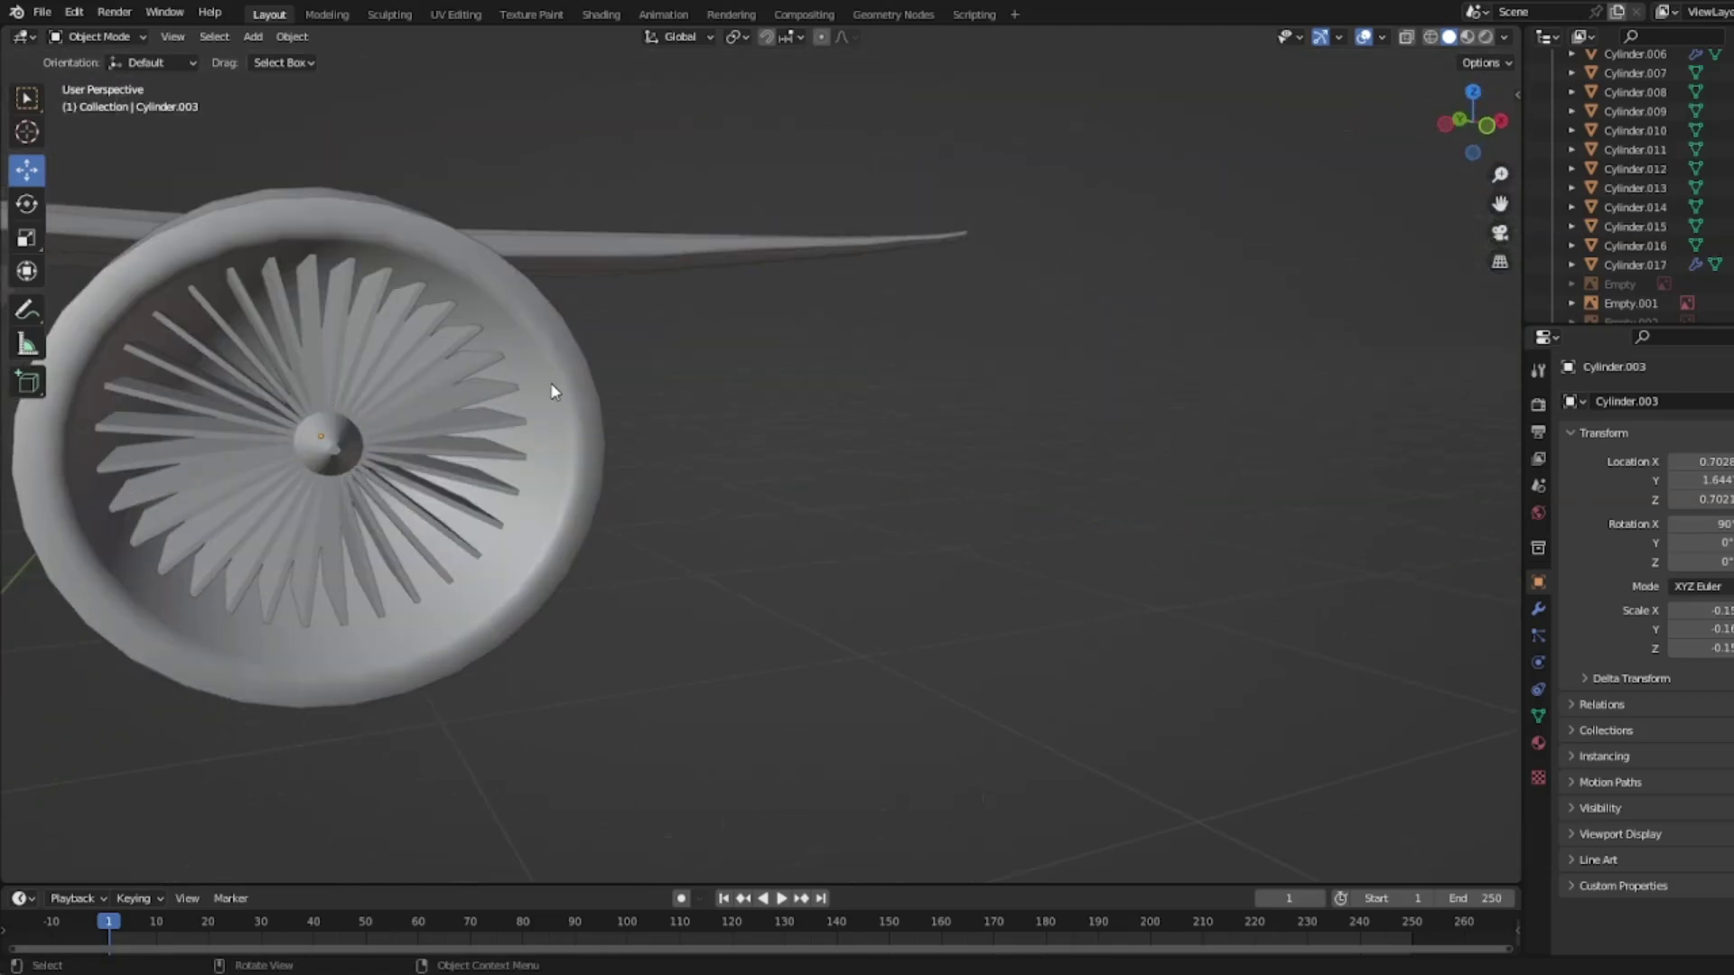
{"action": "scroll", "coordinate": [630, 414], "scroll_direction": "up", "scroll_amount": 5}
{"action": "scroll", "coordinate": [816, 506], "scroll_direction": "down", "scroll_amount": 5}
{"action": "left_click", "coordinate": [614, 377]}
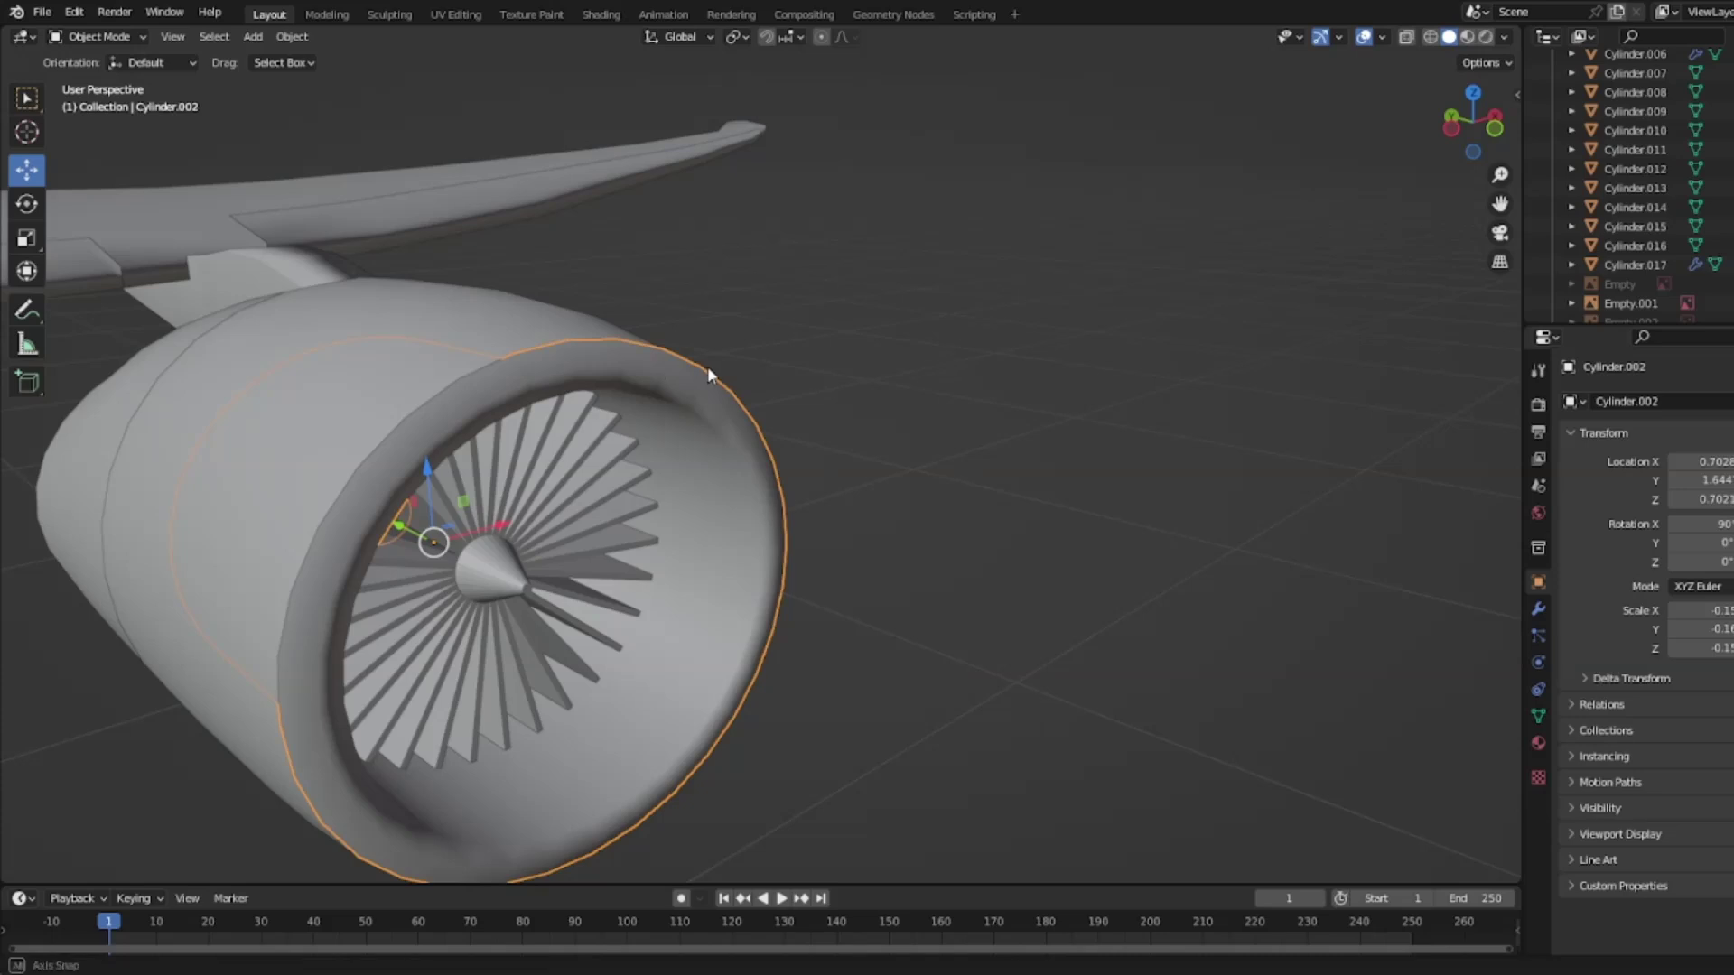
{"action": "scroll", "coordinate": [587, 390], "scroll_direction": "down", "scroll_amount": 5}
{"action": "middle_click_drag", "start_coordinate": [492, 403], "coordinate": [918, 433]}
{"action": "scroll", "coordinate": [920, 430], "scroll_direction": "down", "scroll_amount": 2}
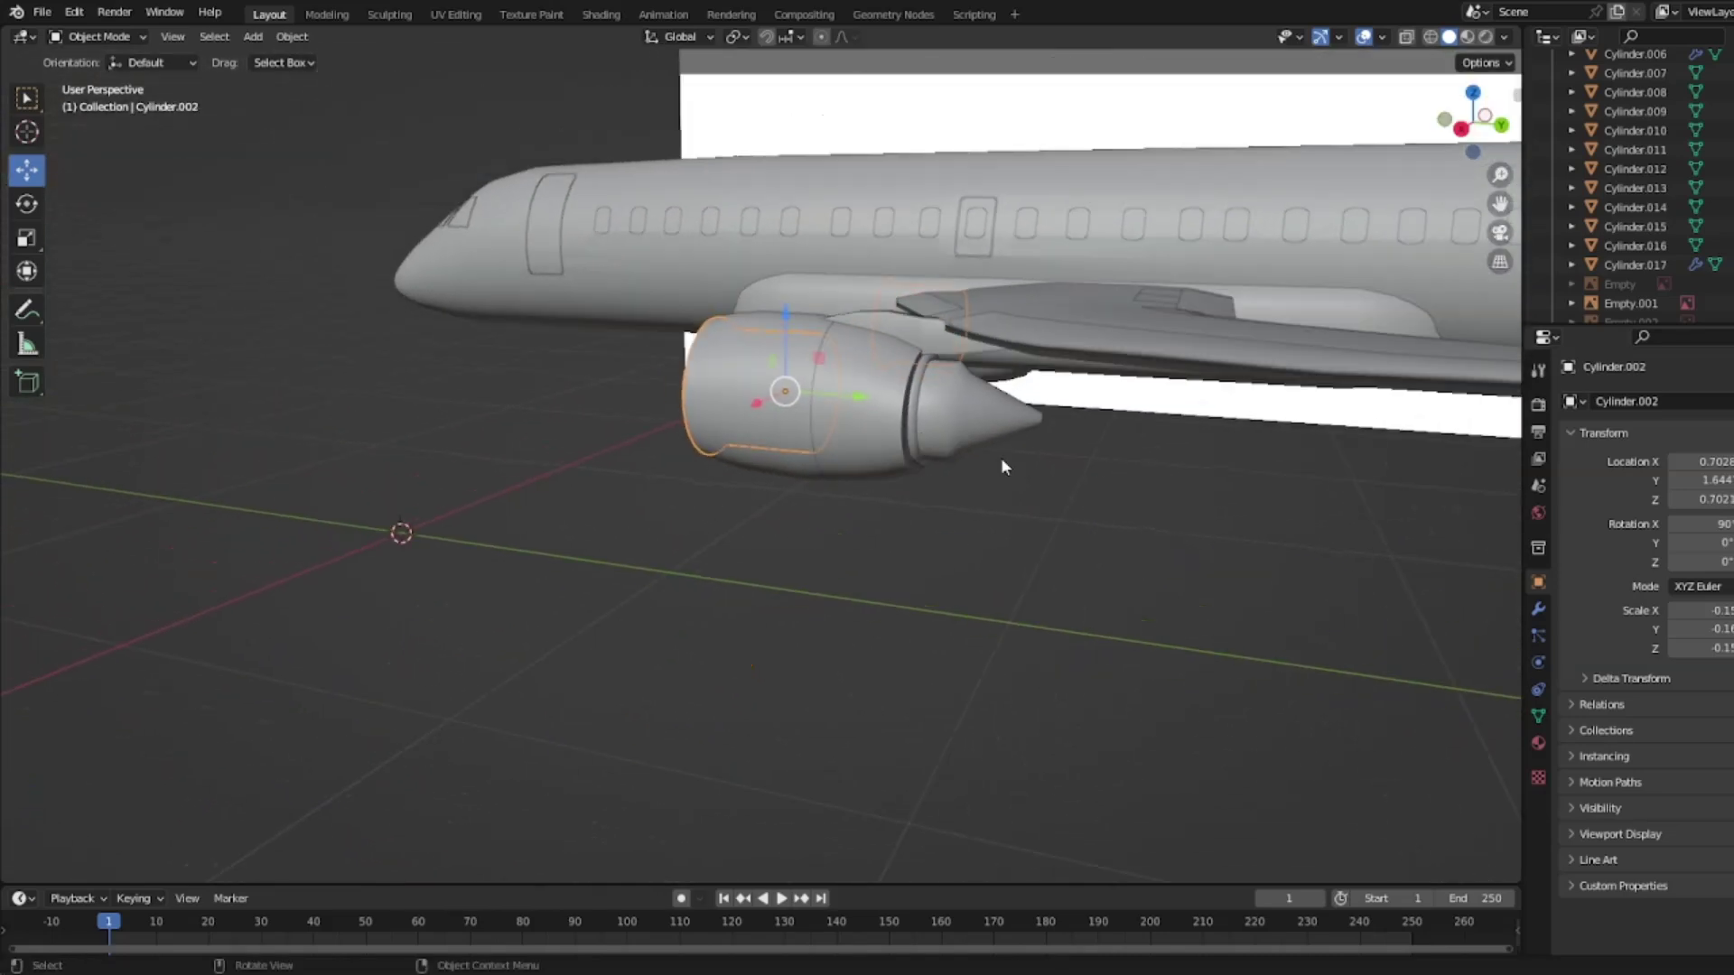
Step: Open the belly fairing's mesh in Edit Mode, seen from the front in wireframe
{"action": "scroll", "coordinate": [1010, 468], "scroll_direction": "down", "scroll_amount": 3}
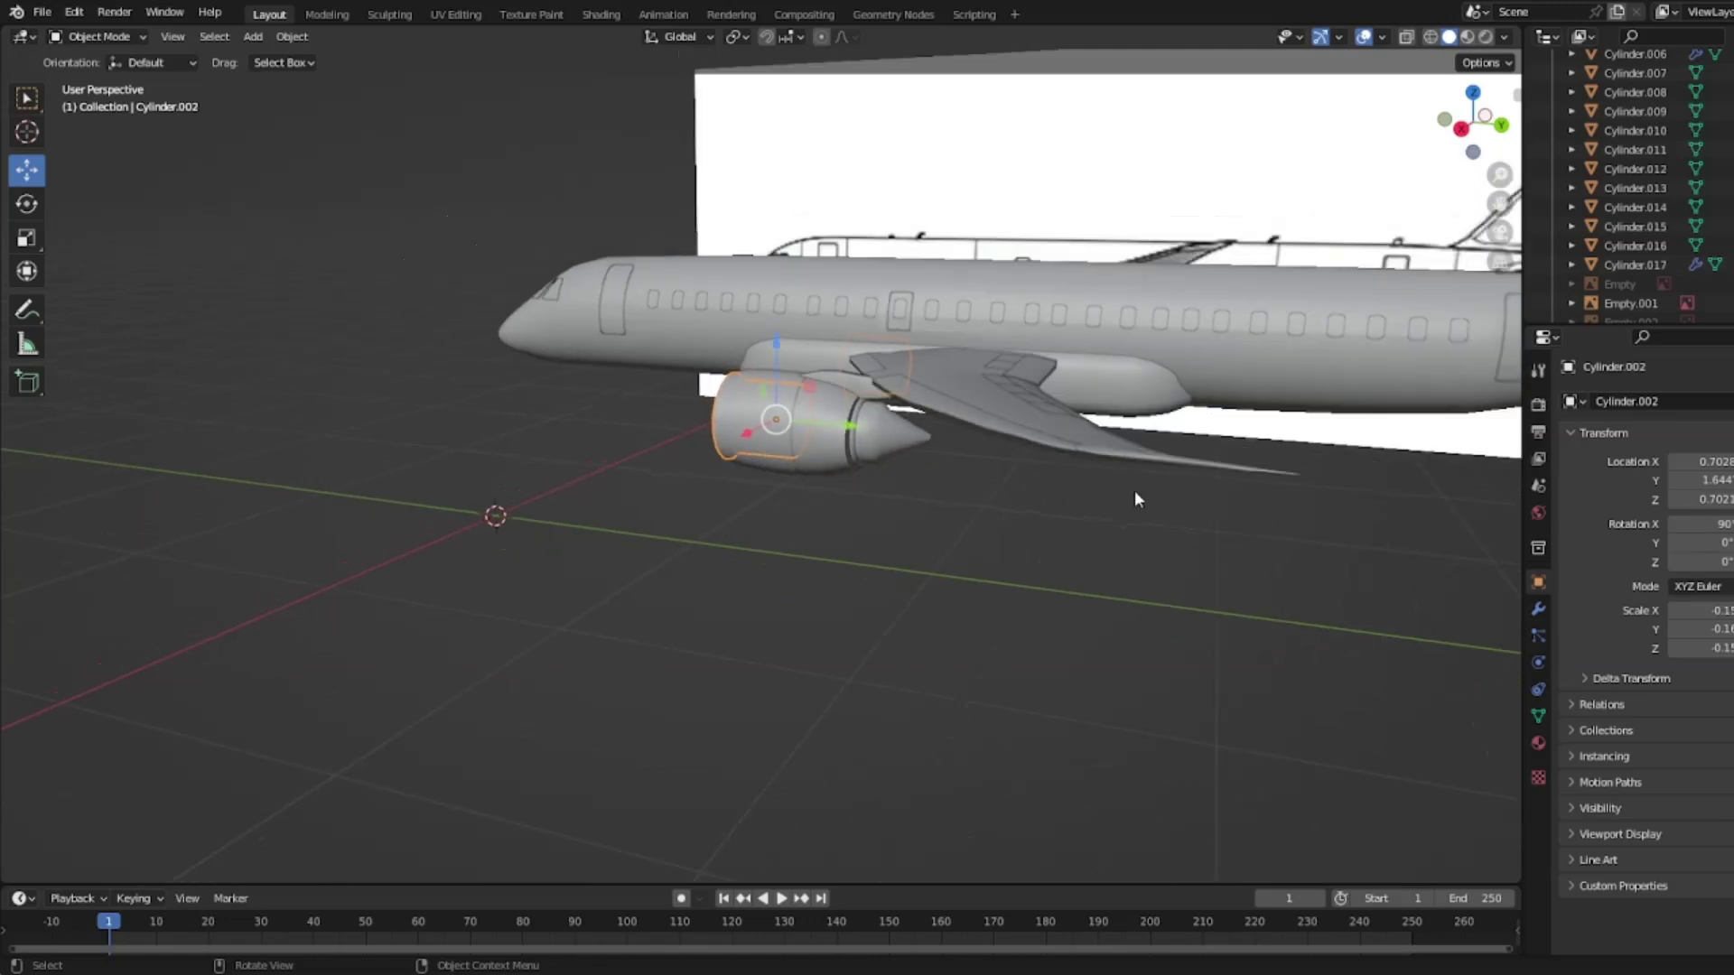
{"action": "middle_click_drag", "start_coordinate": [1149, 434], "coordinate": [939, 375]}
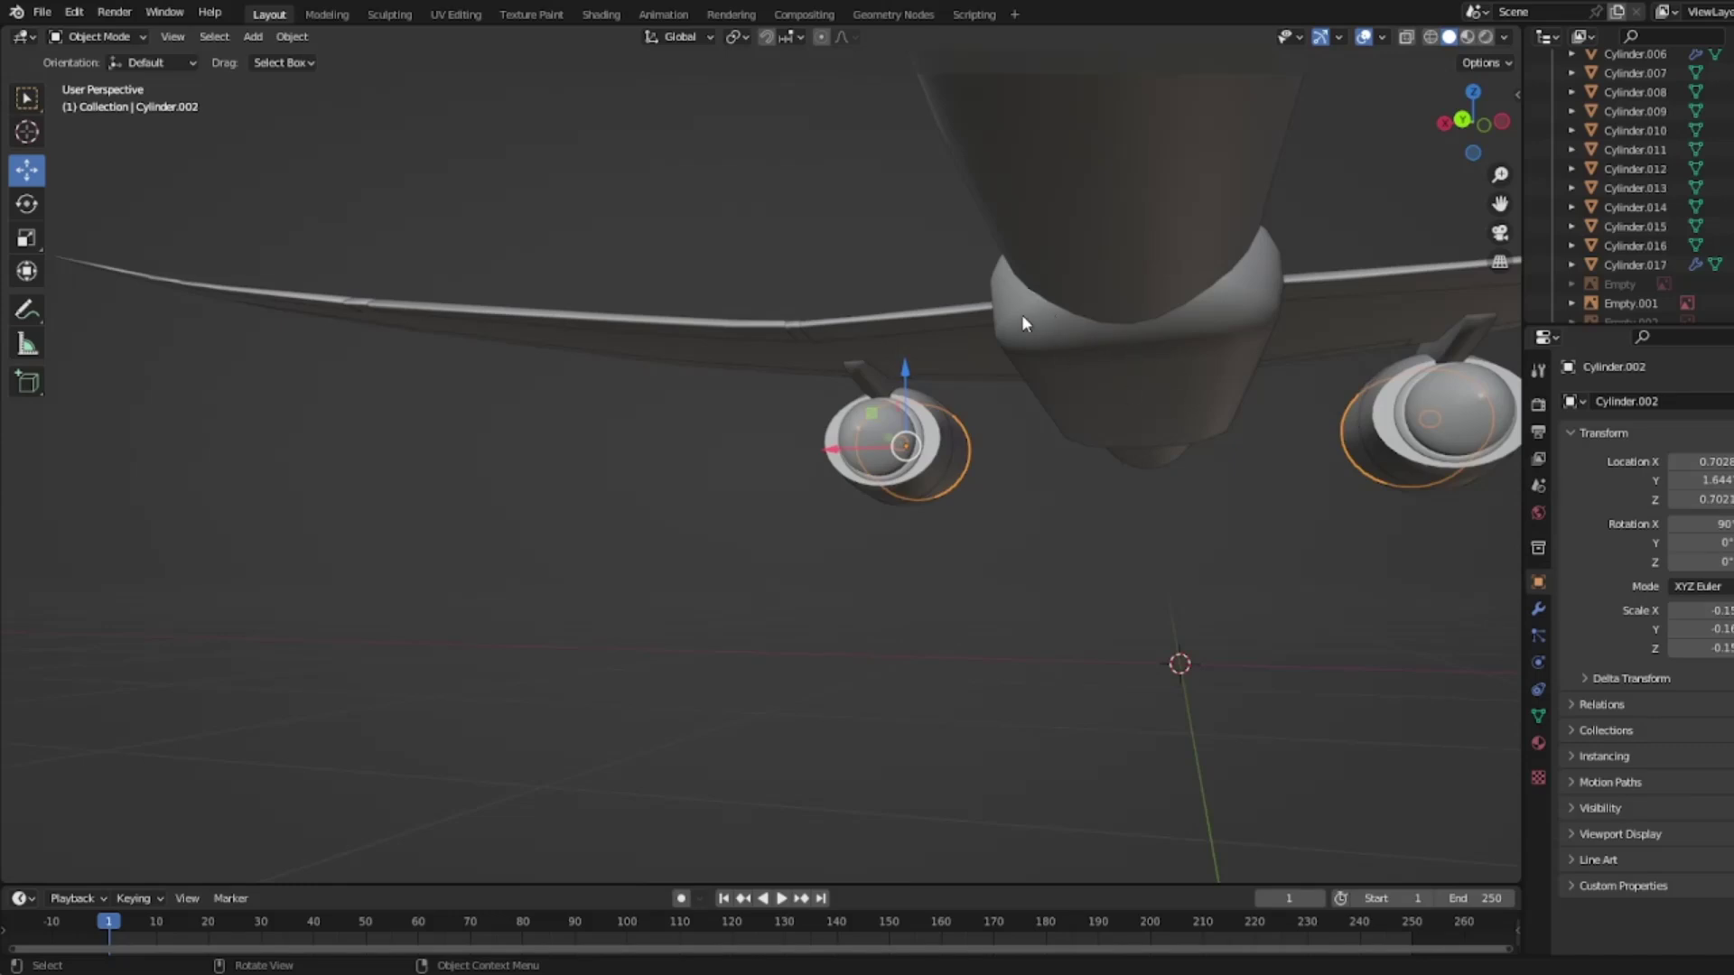
{"action": "left_click", "coordinate": [1129, 410]}
{"action": "key", "text": "Tab"}
{"action": "middle_click_drag", "start_coordinate": [1127, 338], "coordinate": [1047, 343]}
{"action": "left_click", "coordinate": [1488, 120]}
{"action": "scroll", "coordinate": [407, 618], "scroll_direction": "up", "scroll_amount": 4}
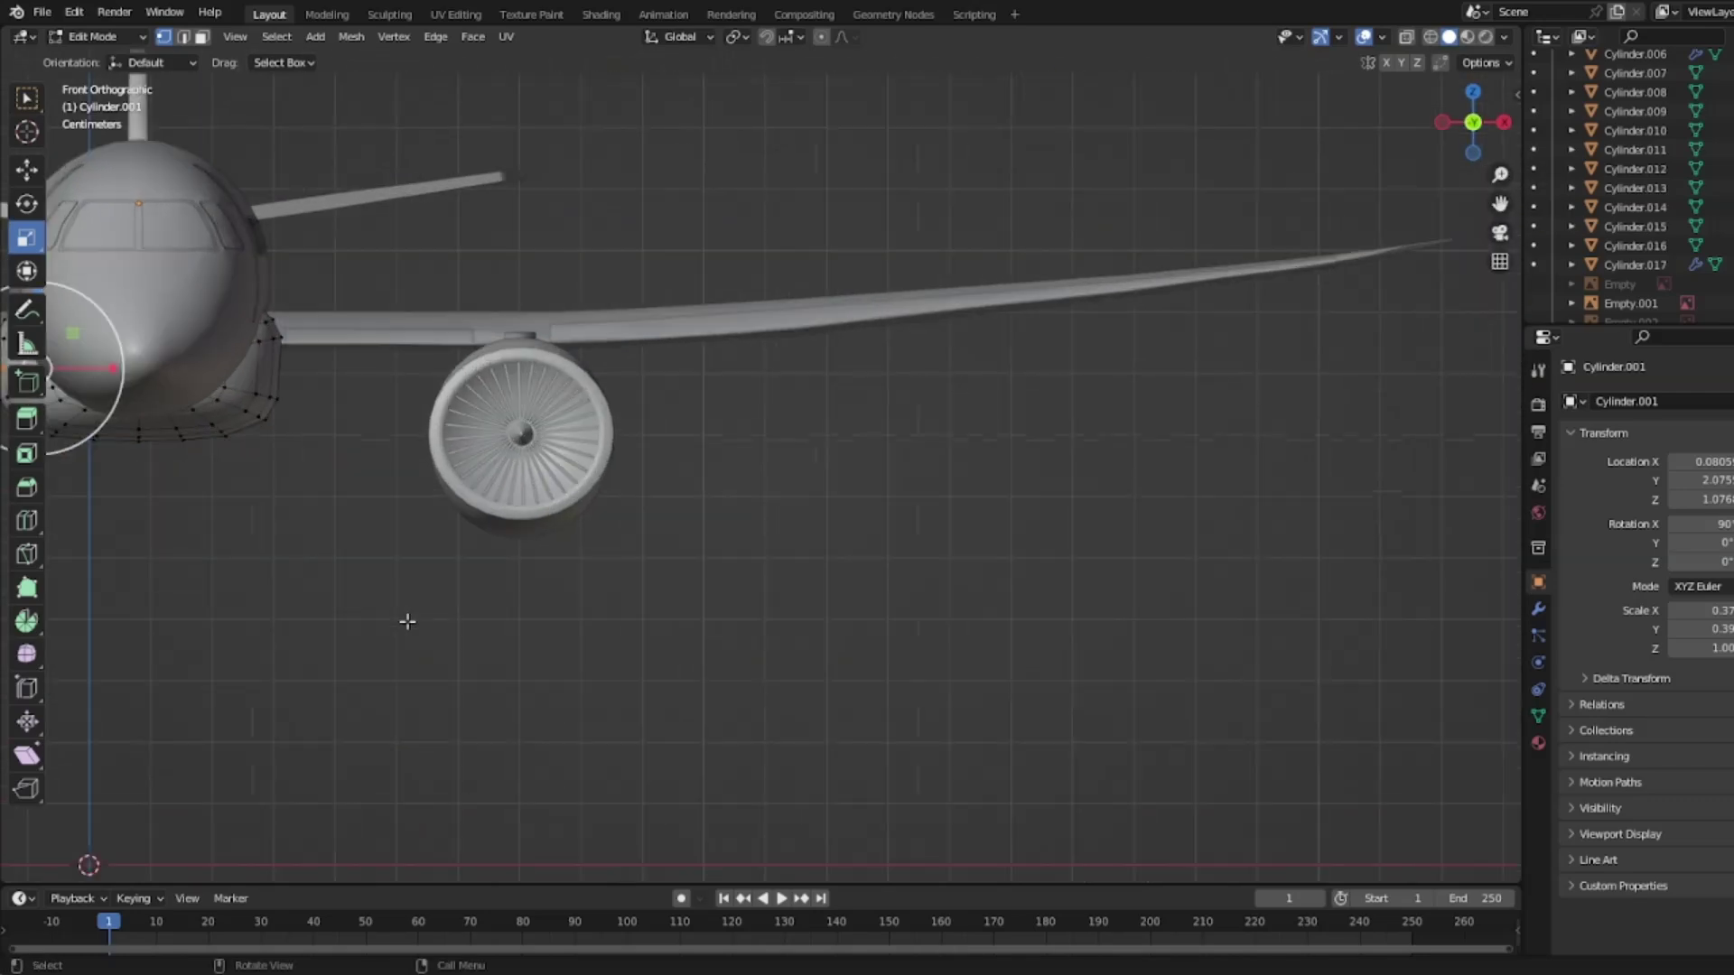
{"action": "key", "text": "shift+z"}
Step: Narrow the belly fairing's underside by scaling its lowest vertices slightly inward along X, and leave Edit Mode
{"action": "middle_click_drag", "start_coordinate": [300, 613], "coordinate": [948, 515], "text": "shift"}
{"action": "scroll", "coordinate": [923, 508], "scroll_direction": "up", "scroll_amount": 2}
{"action": "left_click_drag", "start_coordinate": [1037, 604], "coordinate": [421, 240]}
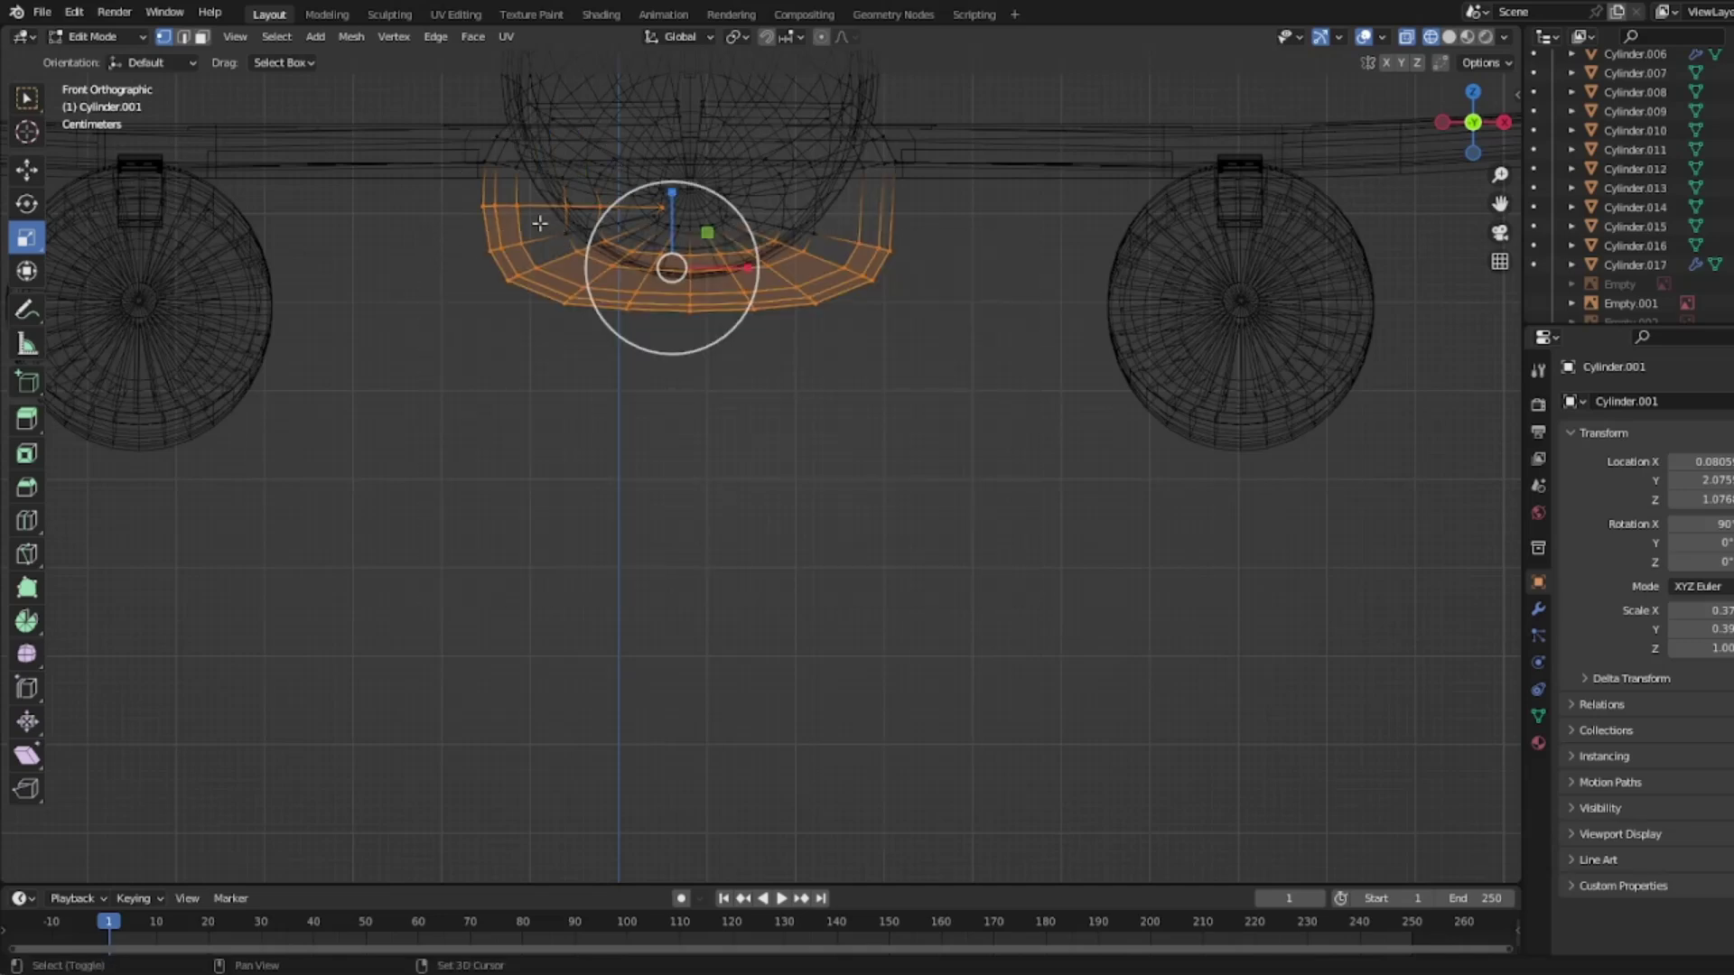
{"action": "left_click_drag", "start_coordinate": [1045, 538], "coordinate": [463, 255]}
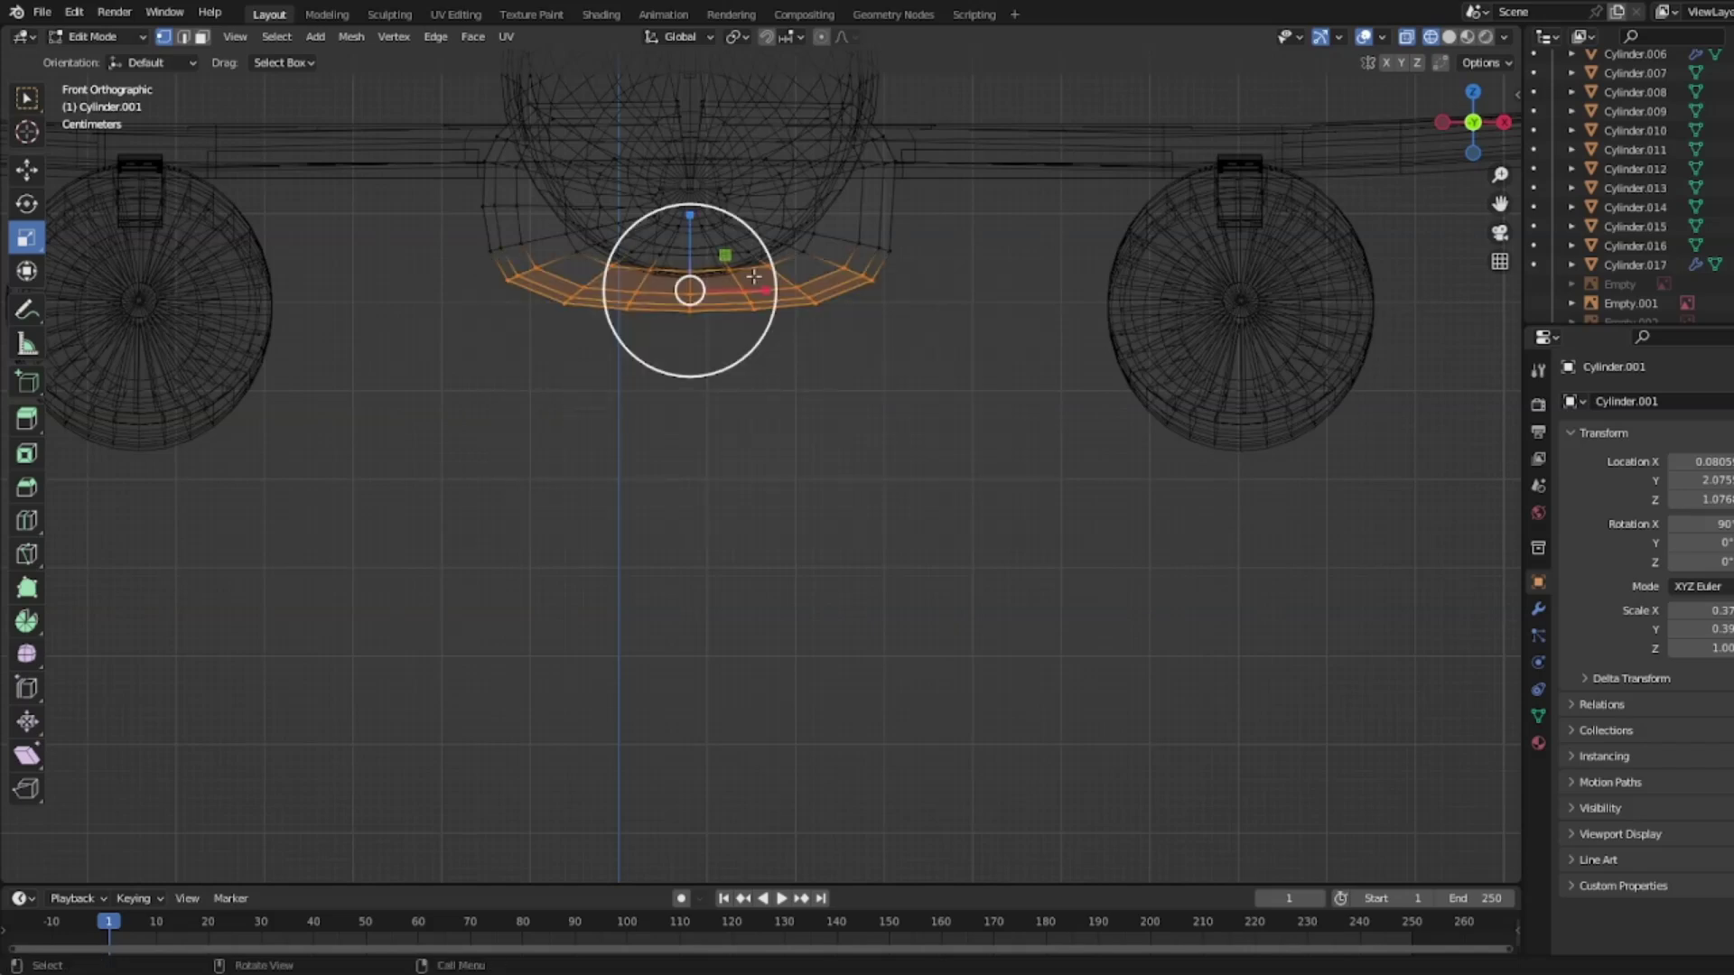
{"action": "left_click_drag", "start_coordinate": [750, 287], "coordinate": [743, 290]}
{"action": "key", "text": "Tab"}
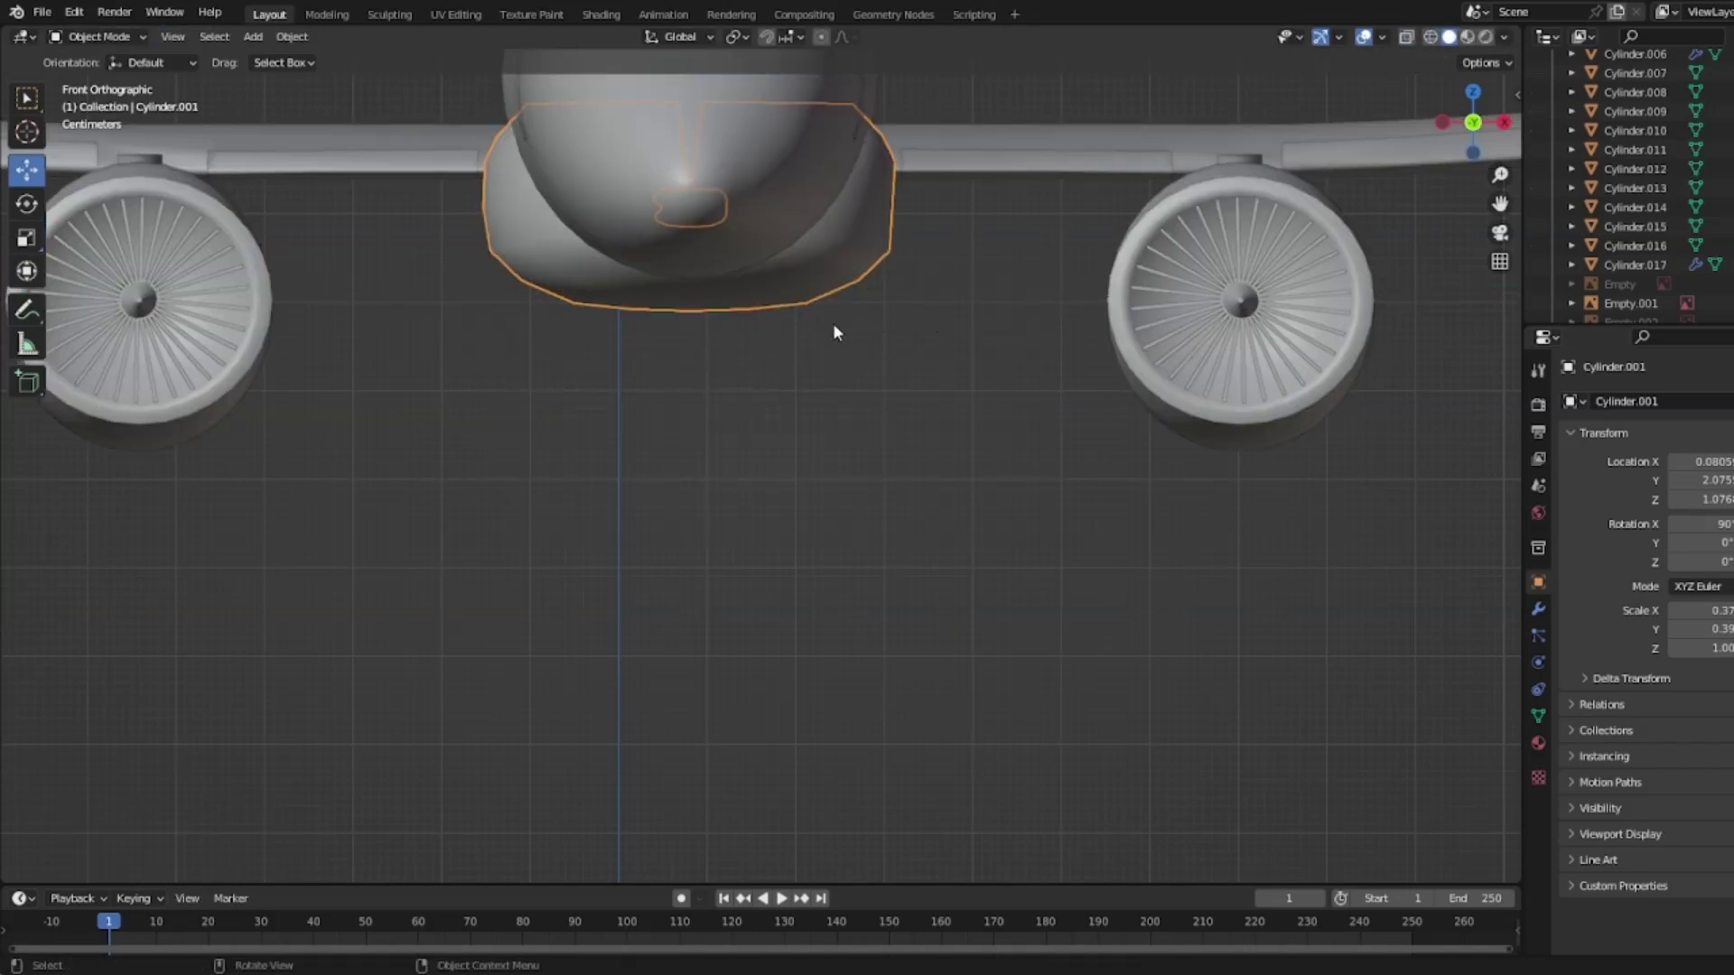
{"action": "key", "text": "Tab"}
{"action": "key", "text": "Tab"}
{"action": "middle_click_drag", "start_coordinate": [930, 345], "coordinate": [747, 429]}
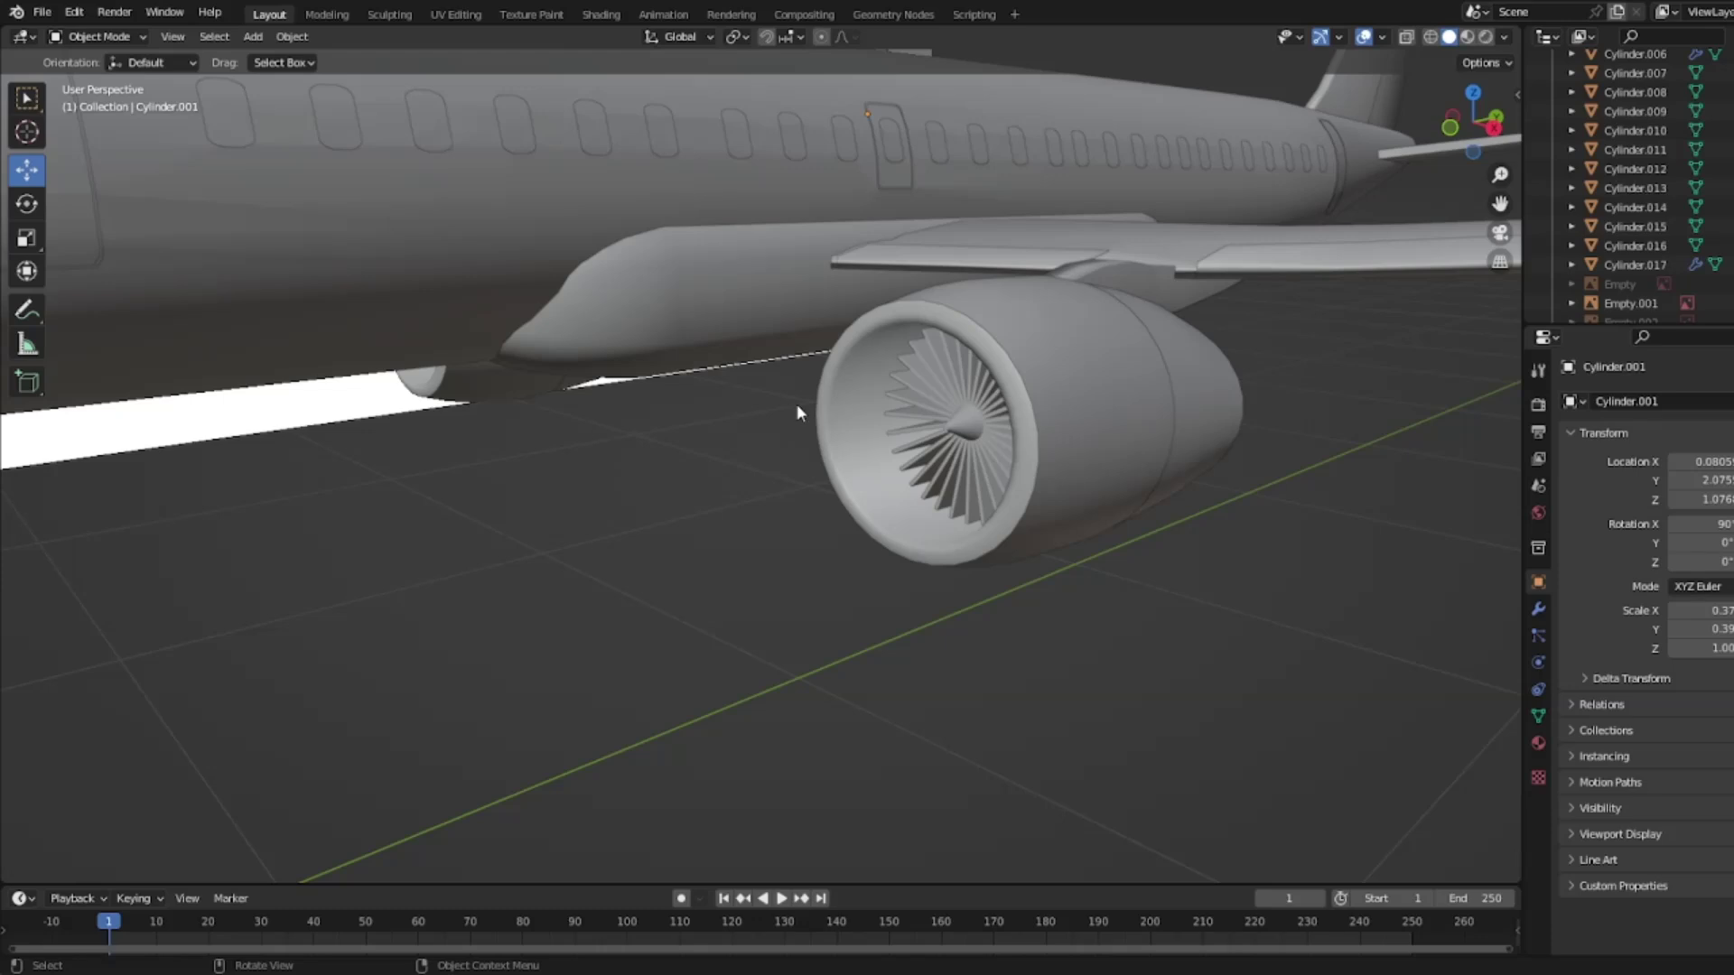
{"action": "middle_click_drag", "start_coordinate": [797, 407], "coordinate": [822, 431]}
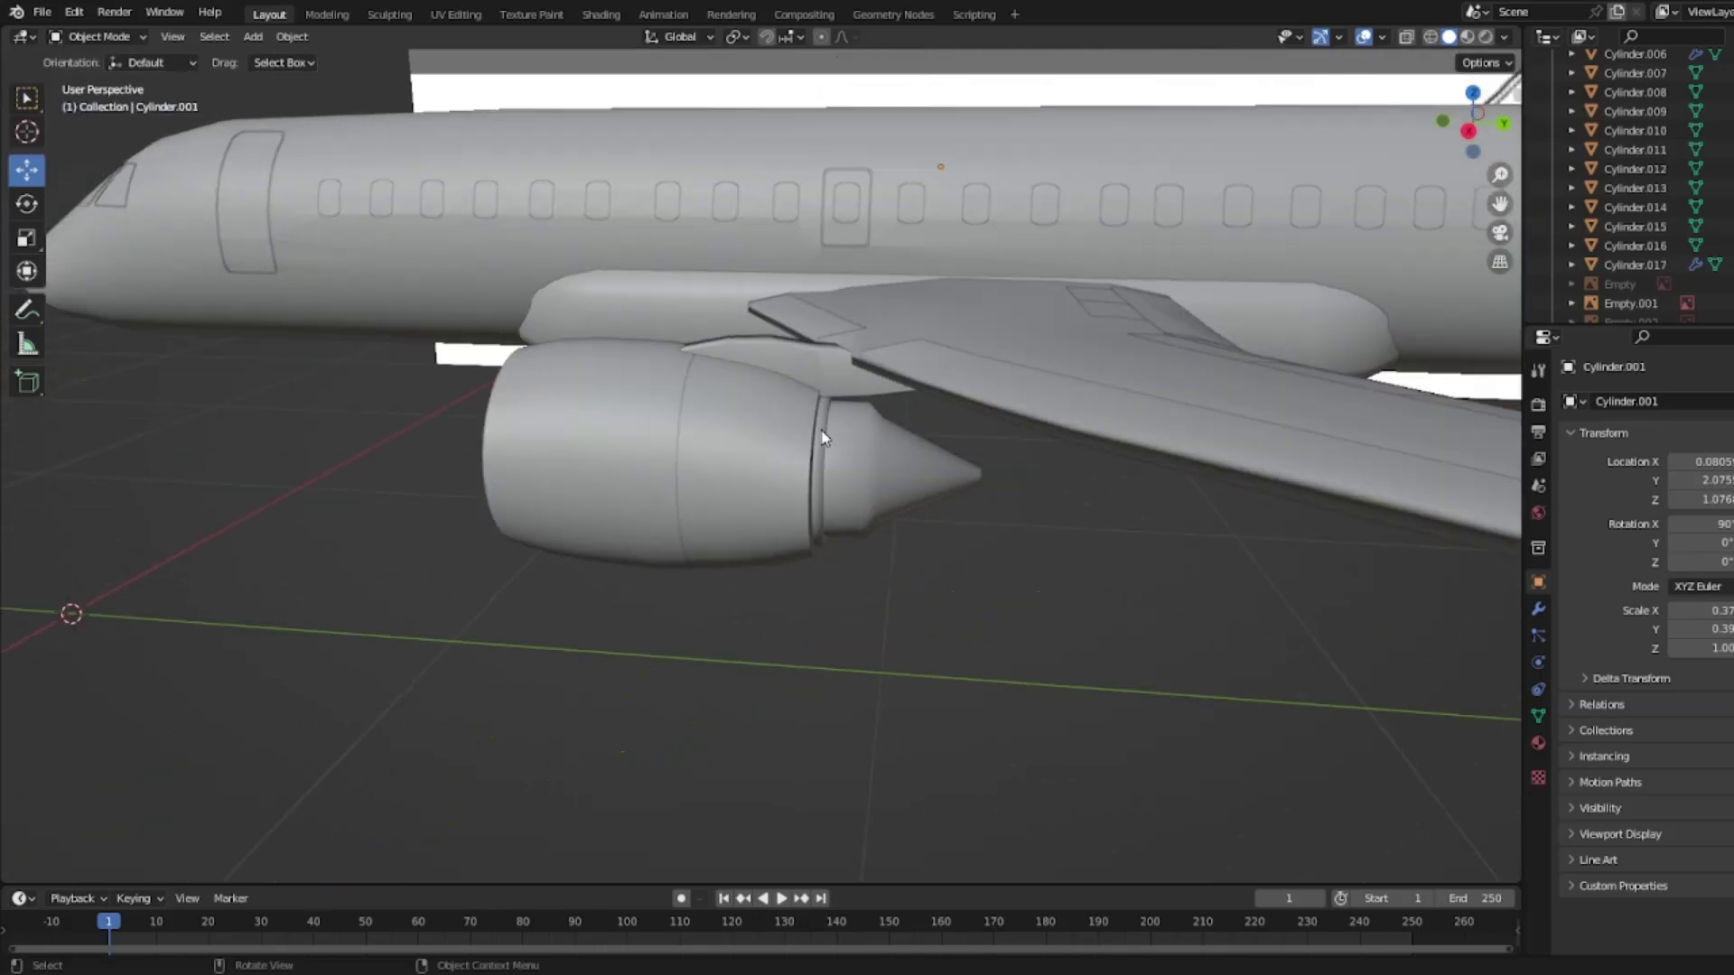
{"action": "scroll", "coordinate": [820, 431], "scroll_direction": "down", "scroll_amount": 6}
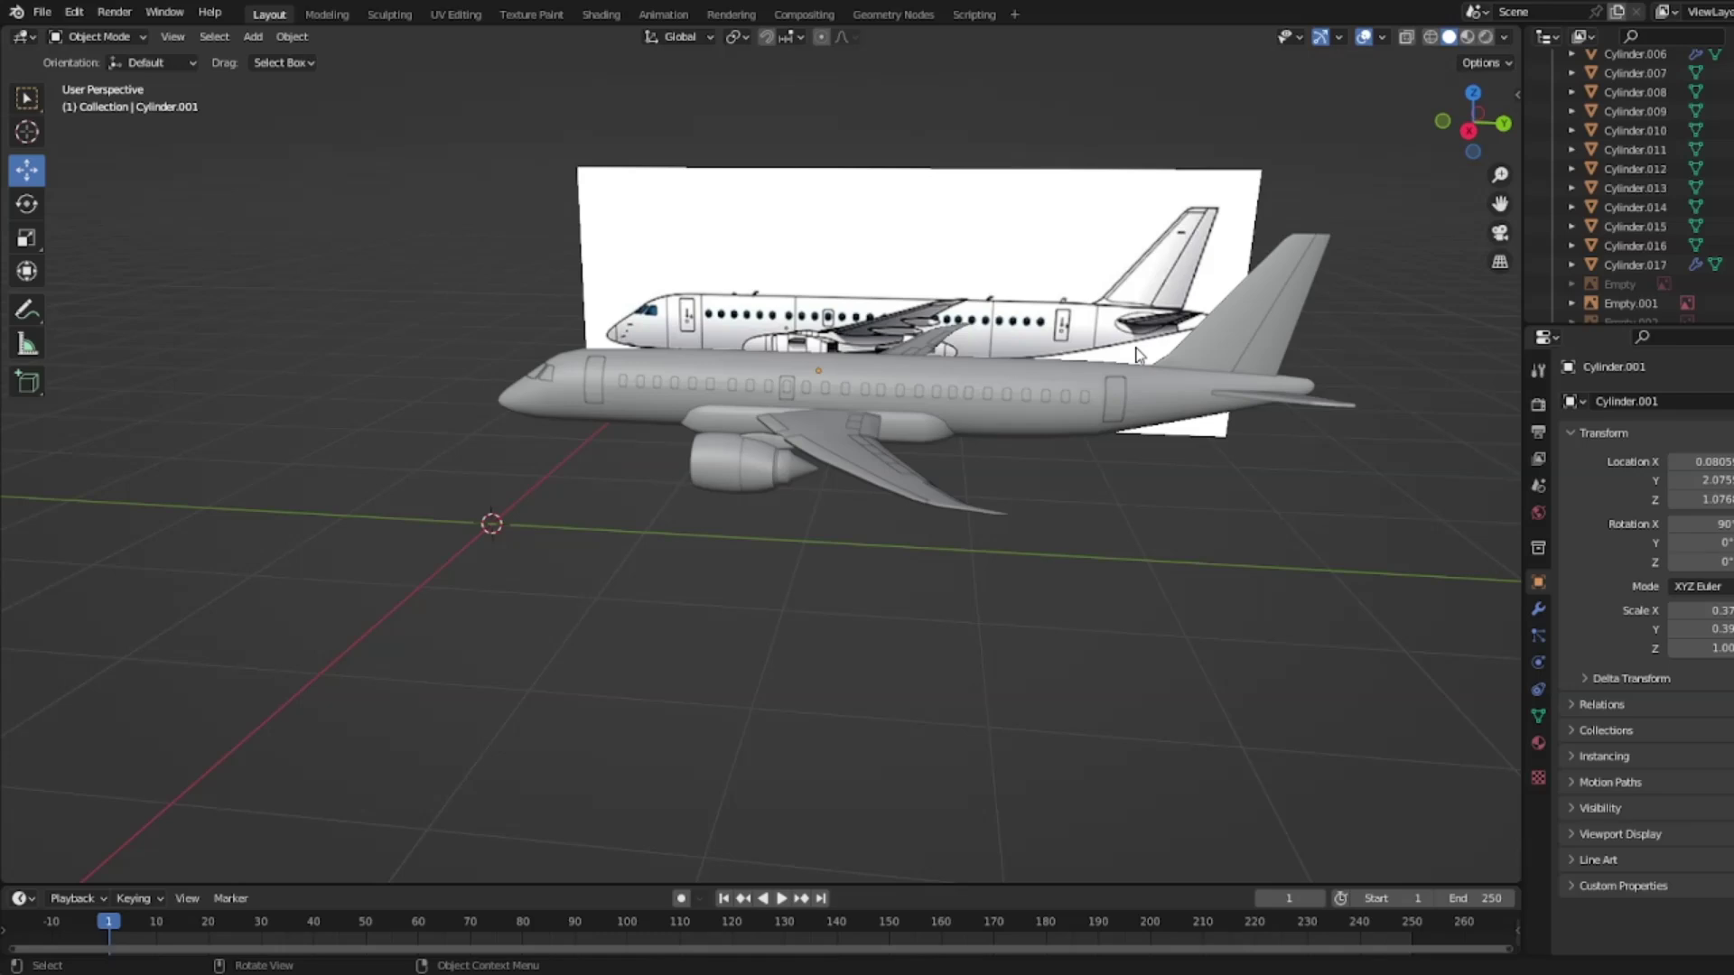
Step: Switch to the top view, hide the side reference image and show the top-view reference image
{"action": "middle_click_drag", "start_coordinate": [1136, 352], "coordinate": [1147, 303]}
{"action": "key", "text": "KP_7"}
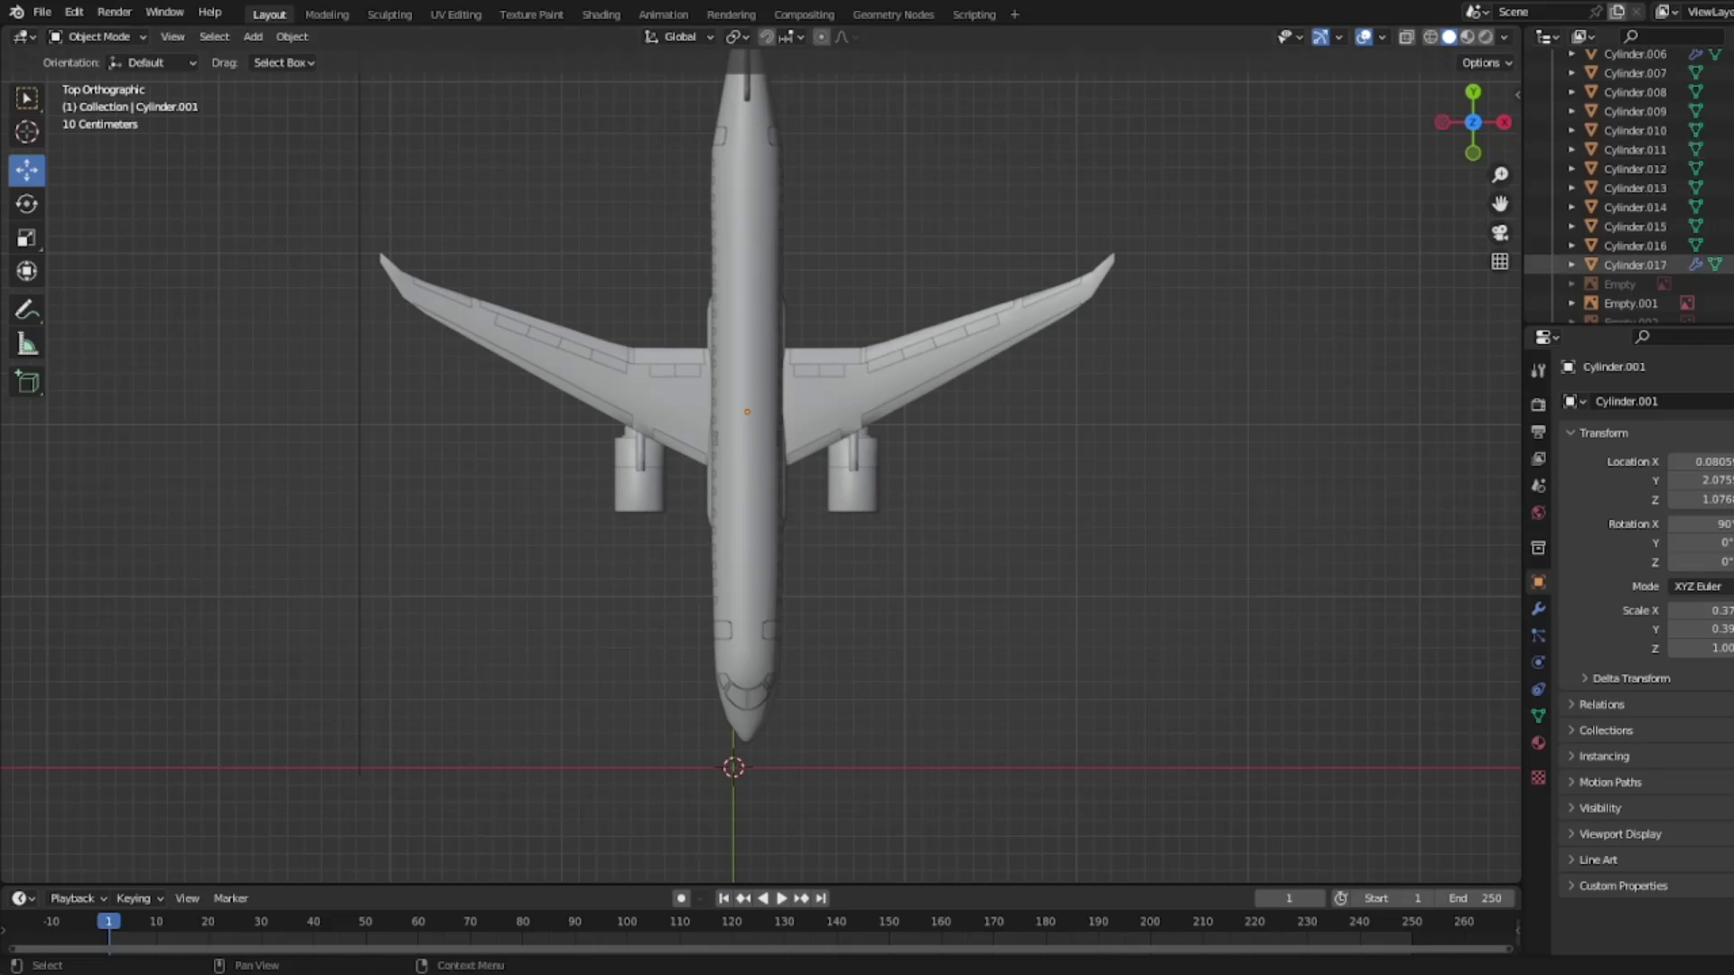
{"action": "left_click", "coordinate": [1727, 303]}
{"action": "scroll", "coordinate": [1727, 303], "scroll_direction": "down", "scroll_amount": 1}
{"action": "left_click", "coordinate": [1727, 283]}
{"action": "left_click", "coordinate": [1727, 283]}
{"action": "left_click", "coordinate": [1727, 304]}
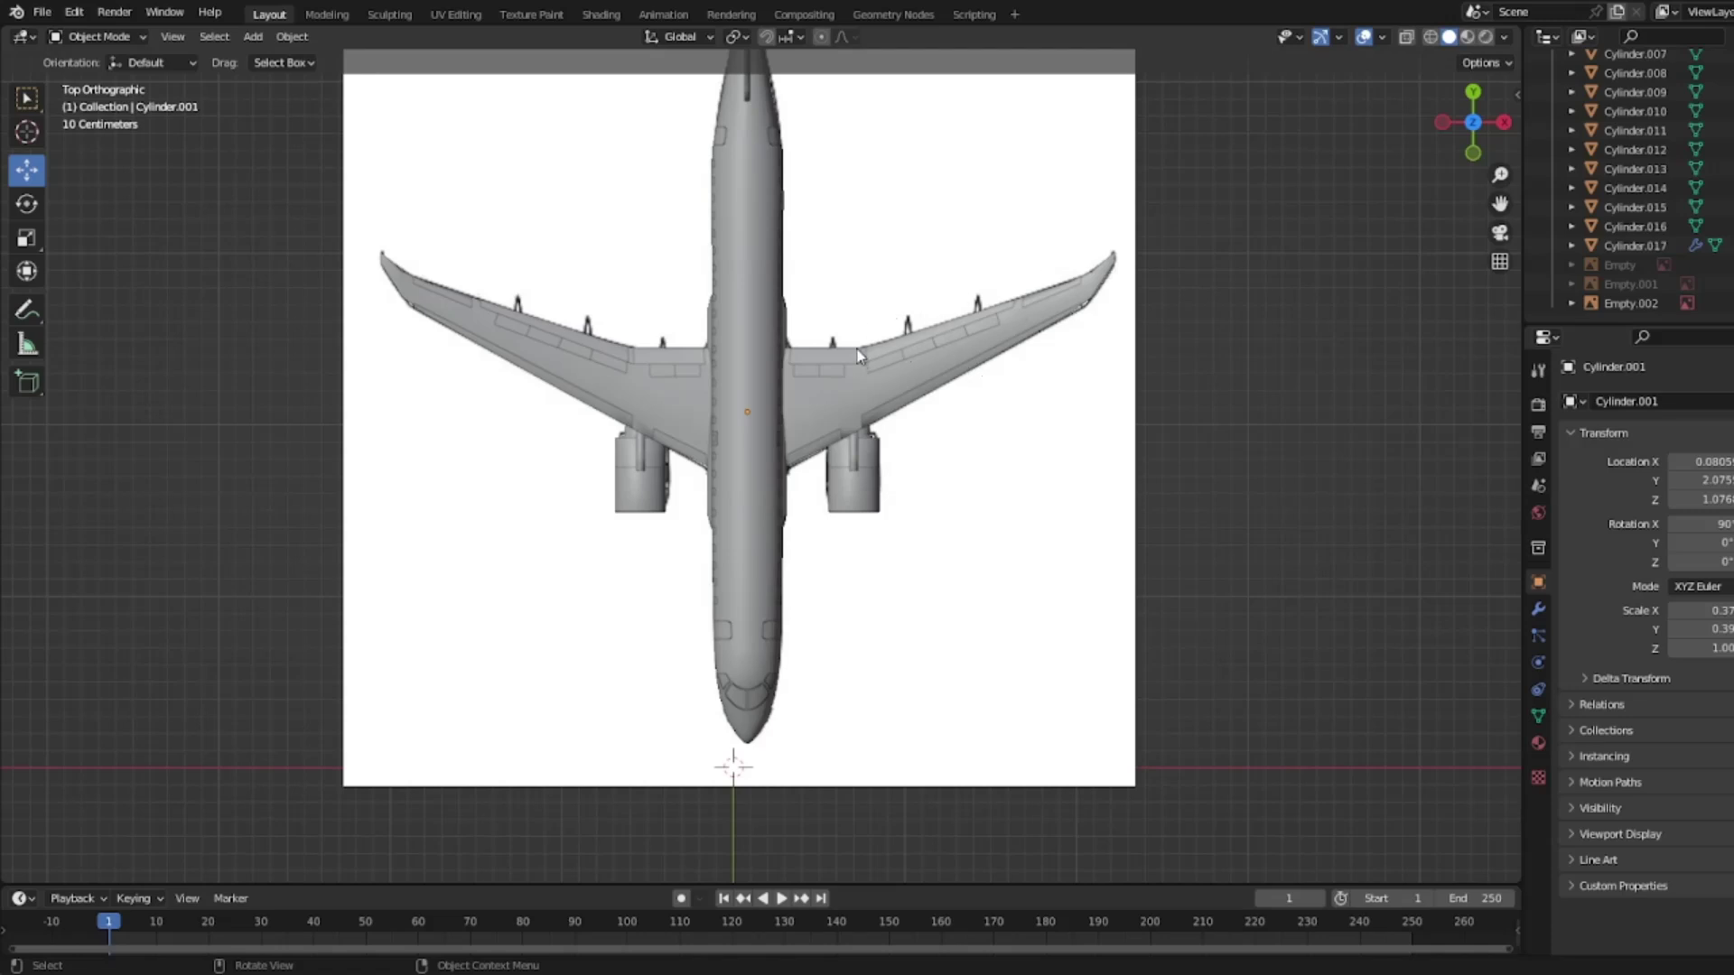
Step: Add a cube and move it about 2.15 m along Y to the wing area
{"action": "scroll", "coordinate": [760, 366], "scroll_direction": "up", "scroll_amount": 2}
{"action": "scroll", "coordinate": [761, 365], "scroll_direction": "up", "scroll_amount": 1}
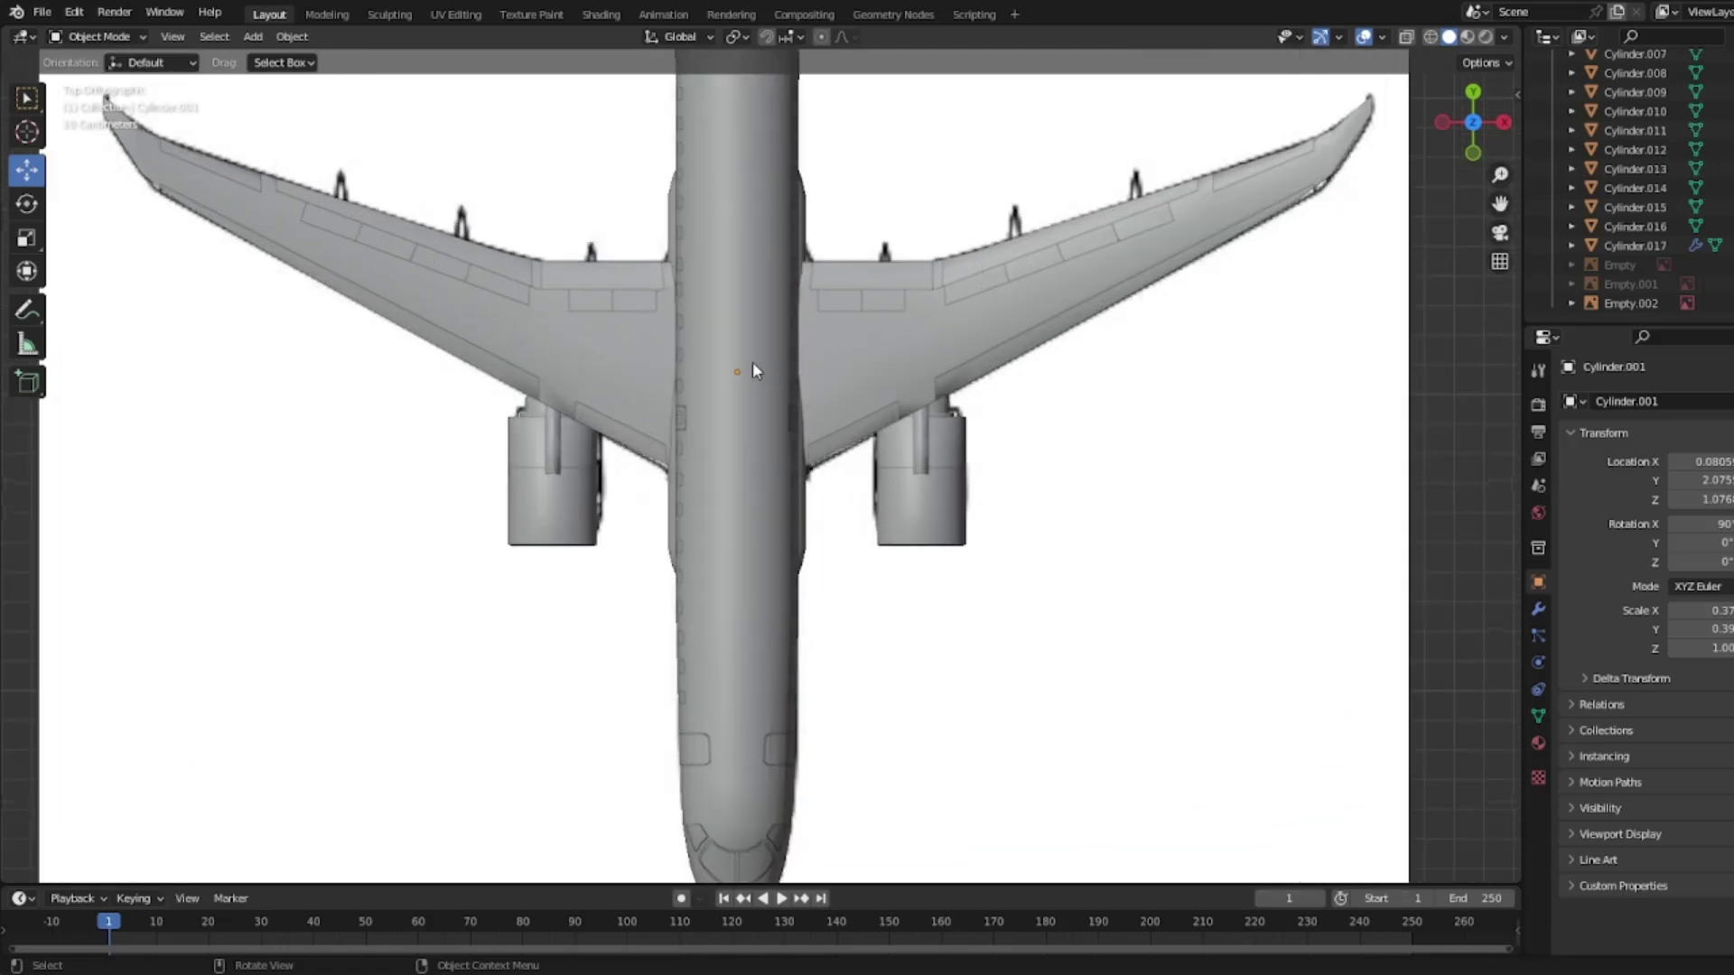
{"action": "scroll", "coordinate": [599, 558], "scroll_direction": "up", "scroll_amount": 3}
{"action": "scroll", "coordinate": [594, 567], "scroll_direction": "up", "scroll_amount": 3}
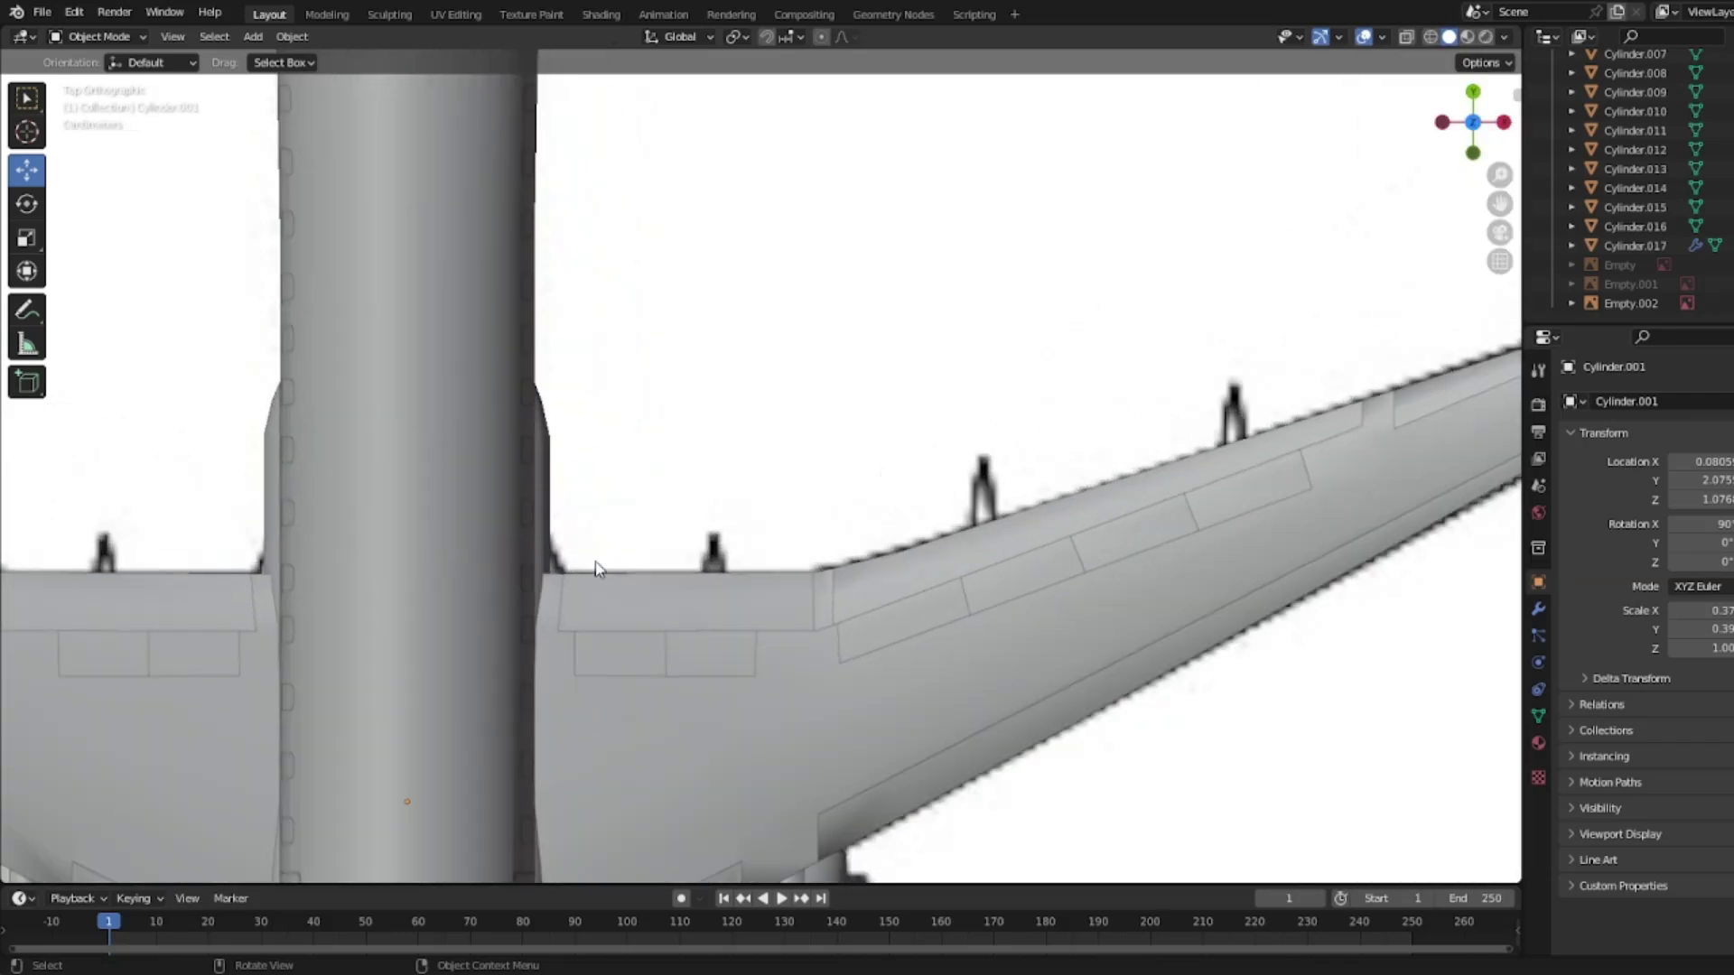
{"action": "left_click", "coordinate": [253, 38]}
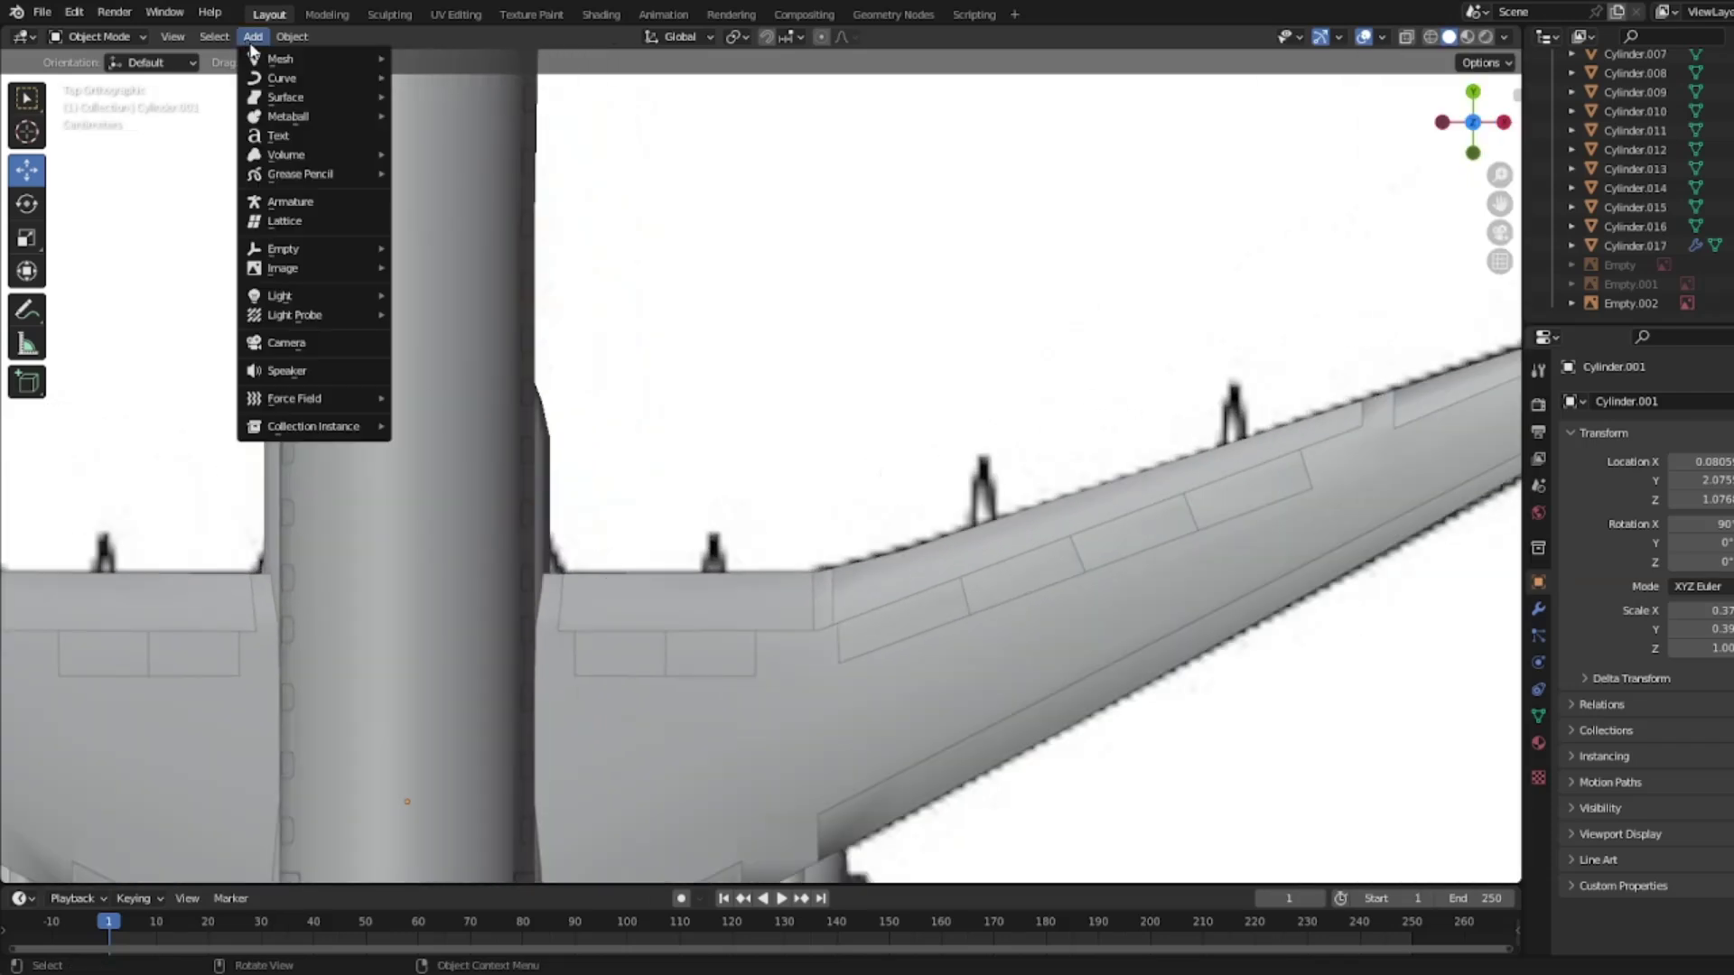
{"action": "mouse_move", "coordinate": [264, 58]}
{"action": "left_click", "coordinate": [440, 78]}
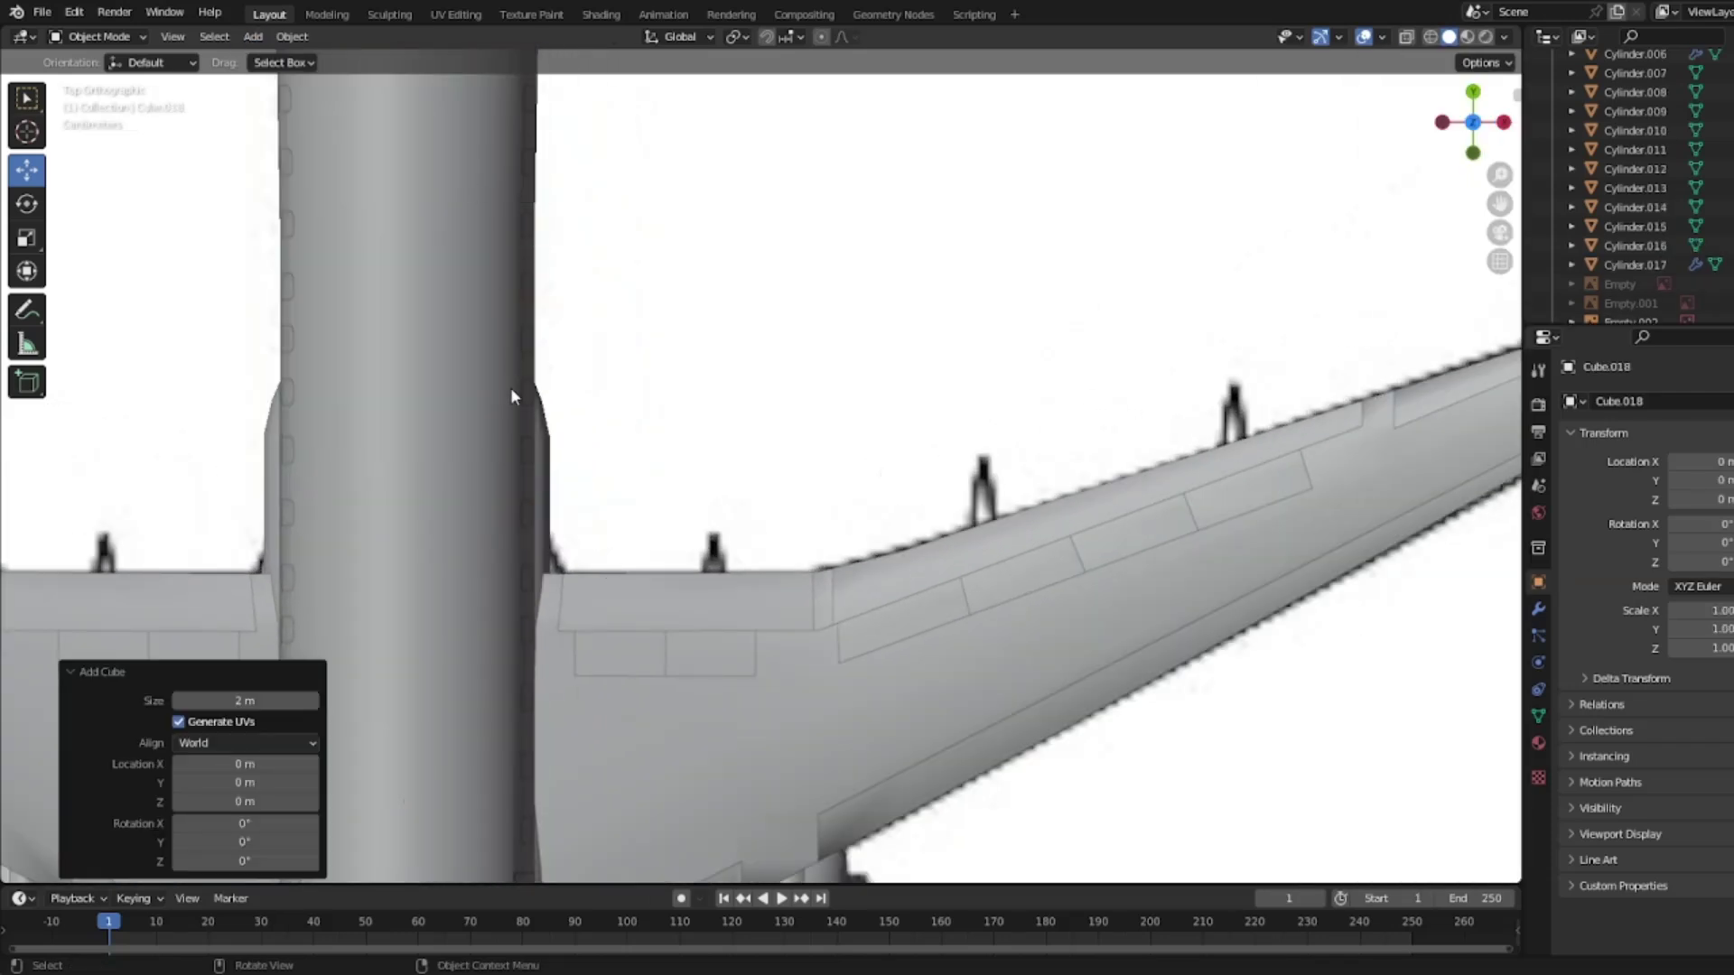
{"action": "scroll", "coordinate": [511, 361], "scroll_direction": "down", "scroll_amount": 6}
{"action": "left_click_drag", "start_coordinate": [648, 844], "coordinate": [652, 475]}
Step: Place the cube over the innermost flap-track fairing on the top reference and narrow it strongly along X
{"action": "middle_click_drag", "start_coordinate": [745, 479], "coordinate": [664, 343]}
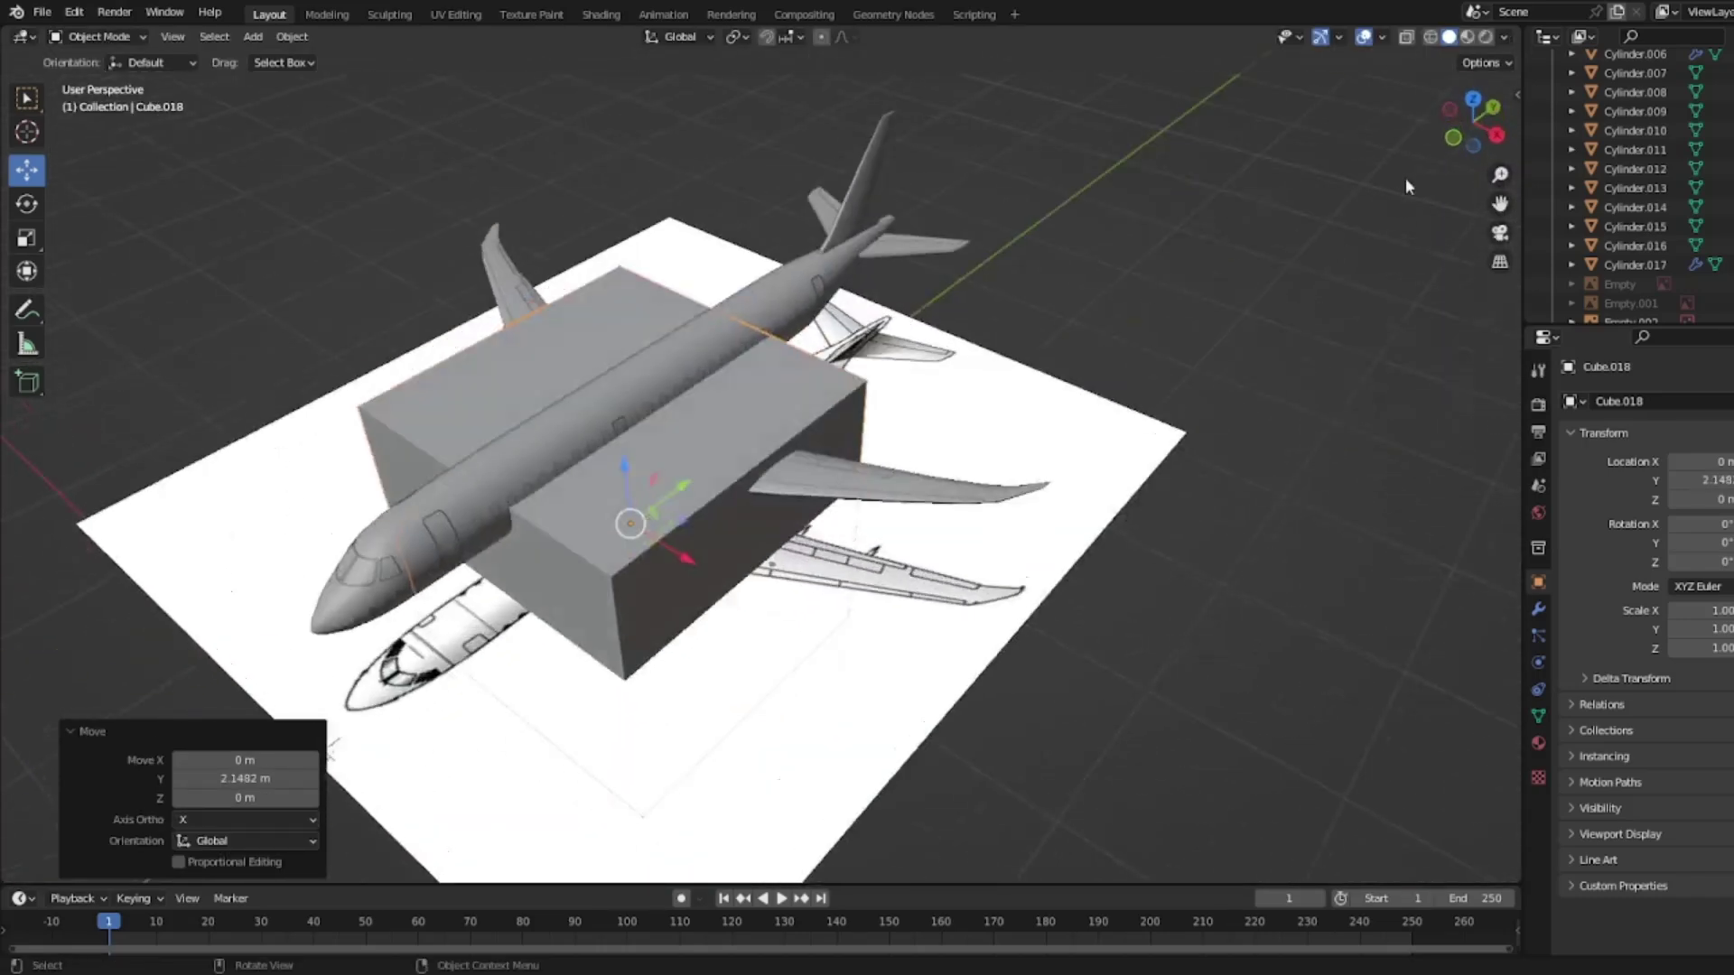
{"action": "left_click", "coordinate": [1473, 100]}
{"action": "scroll", "coordinate": [813, 474], "scroll_direction": "up", "scroll_amount": 2}
{"action": "mouse_move", "coordinate": [684, 583]}
{"action": "left_mouse_down"}
{"action": "mouse_move", "coordinate": [855, 583]}
{"action": "mouse_move", "coordinate": [773, 466]}
{"action": "mouse_move", "coordinate": [831, 507]}
{"action": "left_mouse_up"}
{"action": "key", "text": "z"}
{"action": "left_click", "coordinate": [746, 585]}
{"action": "scroll", "coordinate": [776, 468], "scroll_direction": "up", "scroll_amount": 3}
{"action": "left_click_drag", "start_coordinate": [728, 466], "coordinate": [757, 526]}
{"action": "left_click", "coordinate": [26, 237]}
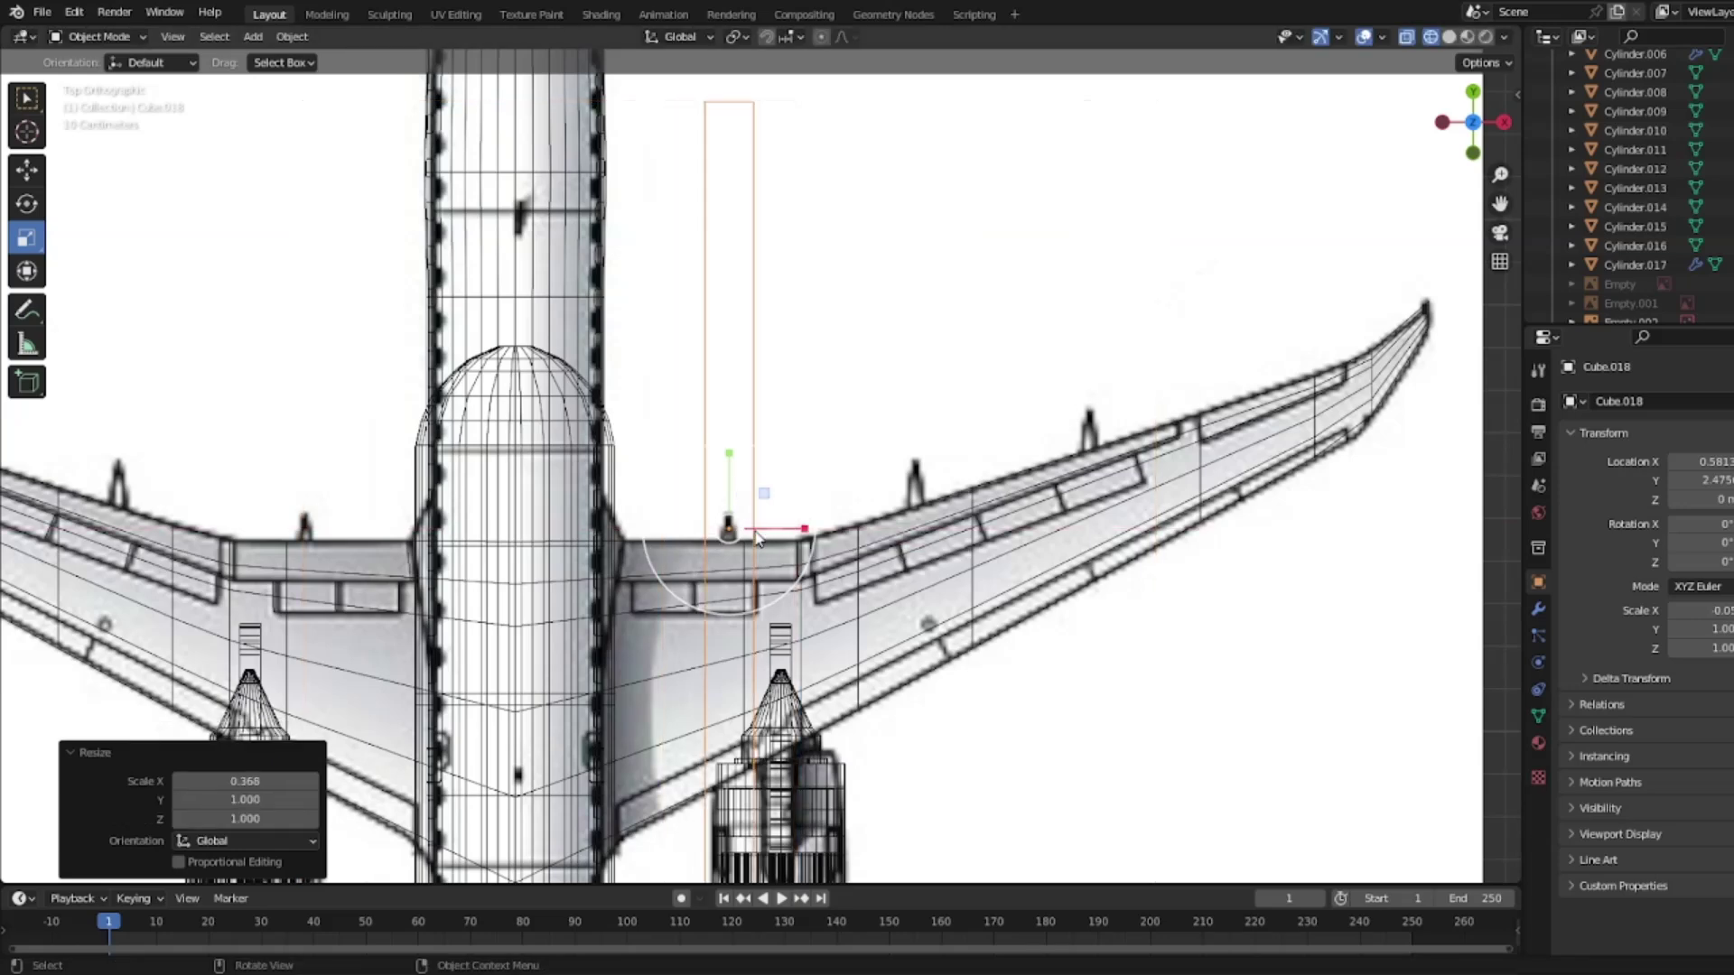
Step: Scale the cube down in X and Y towards the flap-track fairing's footprint and move it about 0.1 m forward along Y
{"action": "scroll", "coordinate": [764, 617], "scroll_direction": "up", "scroll_amount": 5}
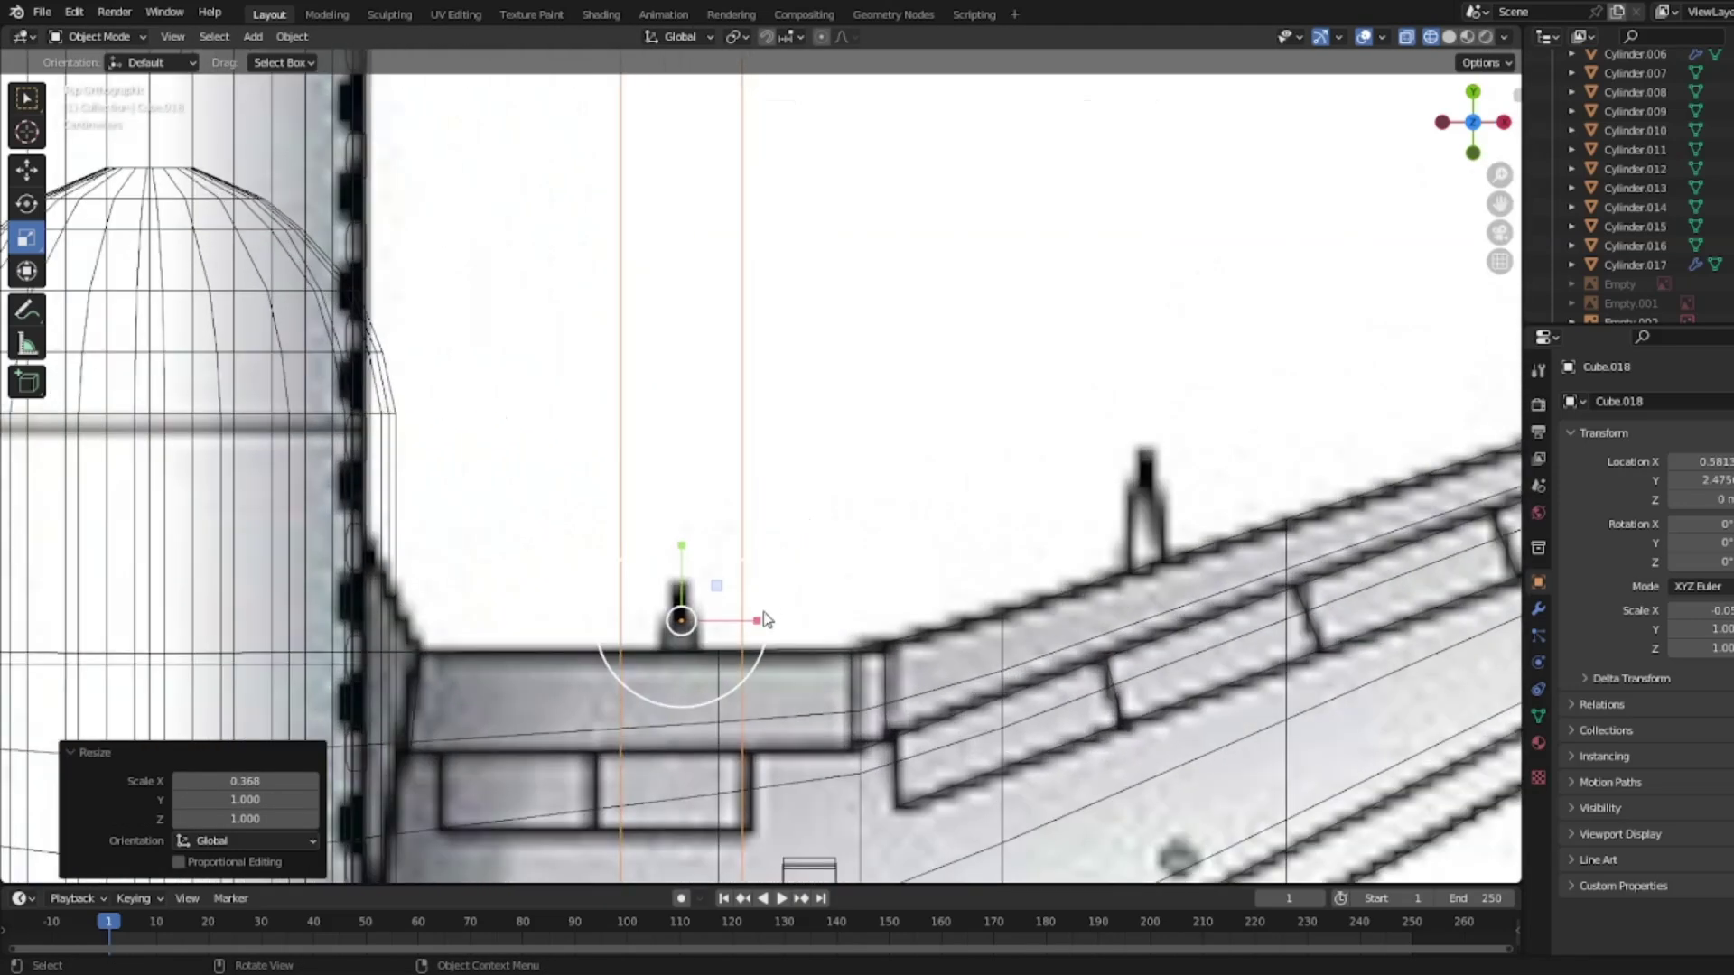
{"action": "left_click_drag", "start_coordinate": [762, 620], "coordinate": [709, 619]}
{"action": "left_click_drag", "start_coordinate": [681, 553], "coordinate": [683, 629]}
{"action": "left_click", "coordinate": [28, 169]}
{"action": "left_click_drag", "start_coordinate": [681, 542], "coordinate": [681, 648]}
Step: Flatten the tall cube along Z in the right side view until it is a low block
{"action": "left_click", "coordinate": [1504, 121]}
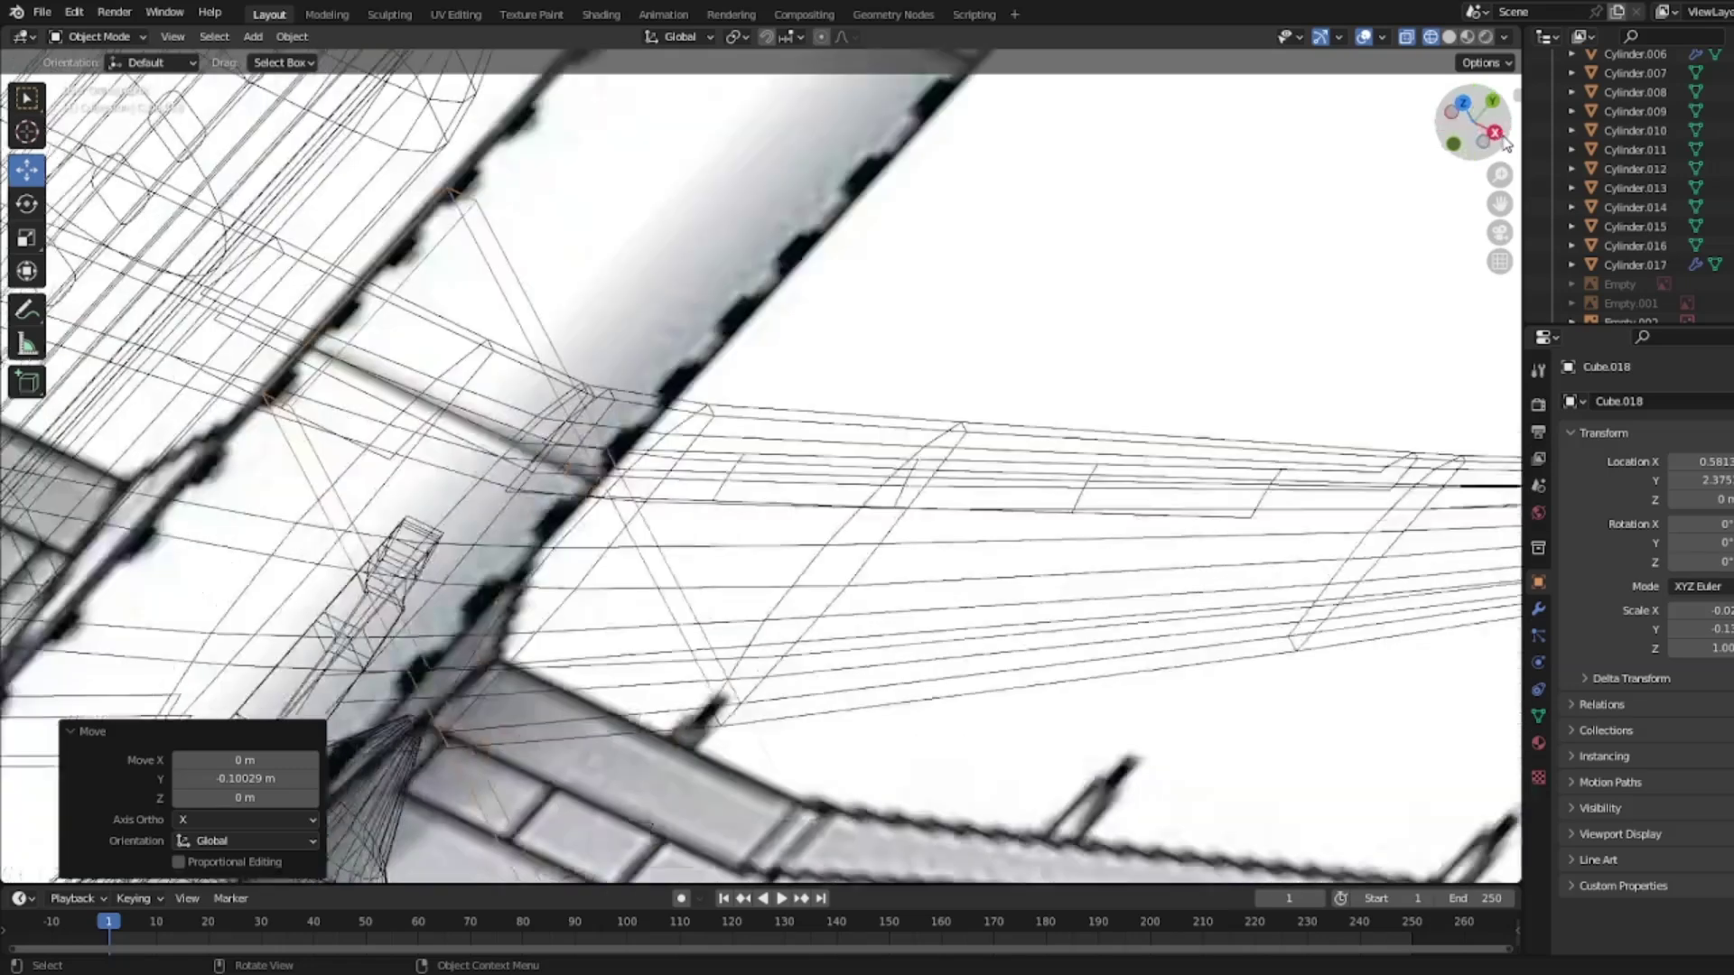
{"action": "scroll", "coordinate": [1407, 343], "scroll_direction": "down", "scroll_amount": 4}
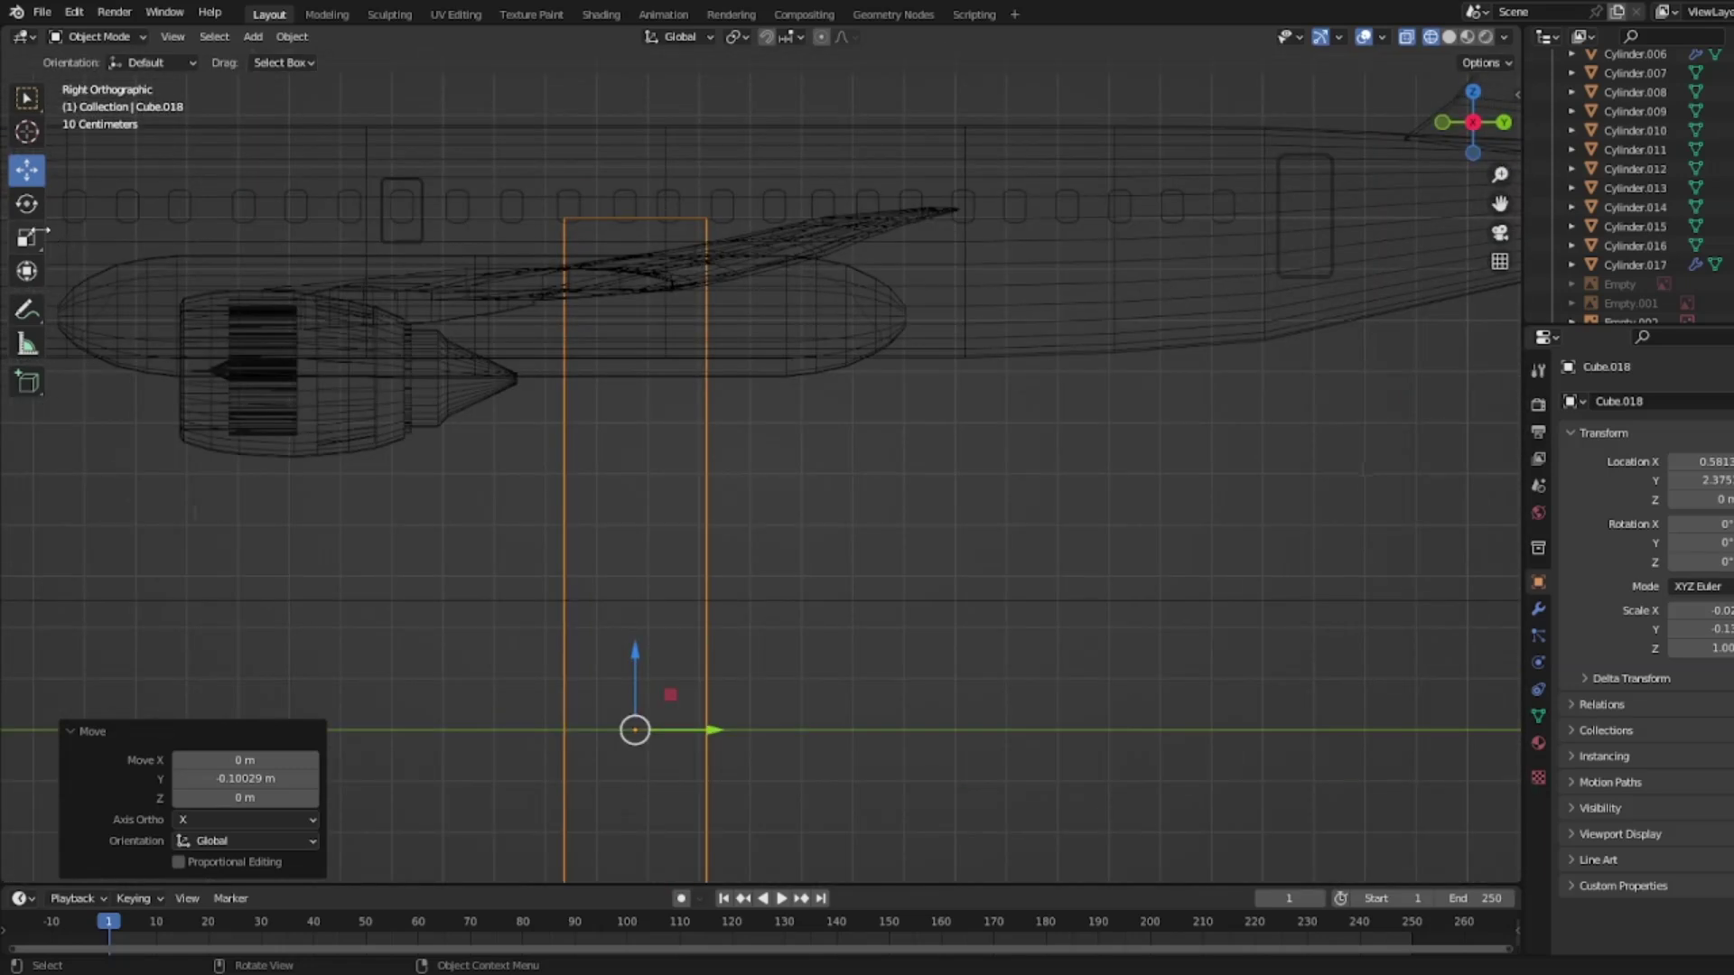
{"action": "left_click", "coordinate": [27, 237]}
{"action": "scroll", "coordinate": [637, 613], "scroll_direction": "up", "scroll_amount": 1}
{"action": "scroll", "coordinate": [659, 604], "scroll_direction": "down", "scroll_amount": 3}
{"action": "mouse_move", "coordinate": [672, 578]}
{"action": "left_mouse_down"}
{"action": "mouse_move", "coordinate": [697, 712]}
{"action": "mouse_move", "coordinate": [661, 639]}
{"action": "mouse_move", "coordinate": [668, 587]}
{"action": "left_mouse_up"}
Step: Show the side reference image and raise the block about 0.92 m along Z to the wing's height
{"action": "left_click", "coordinate": [1730, 303]}
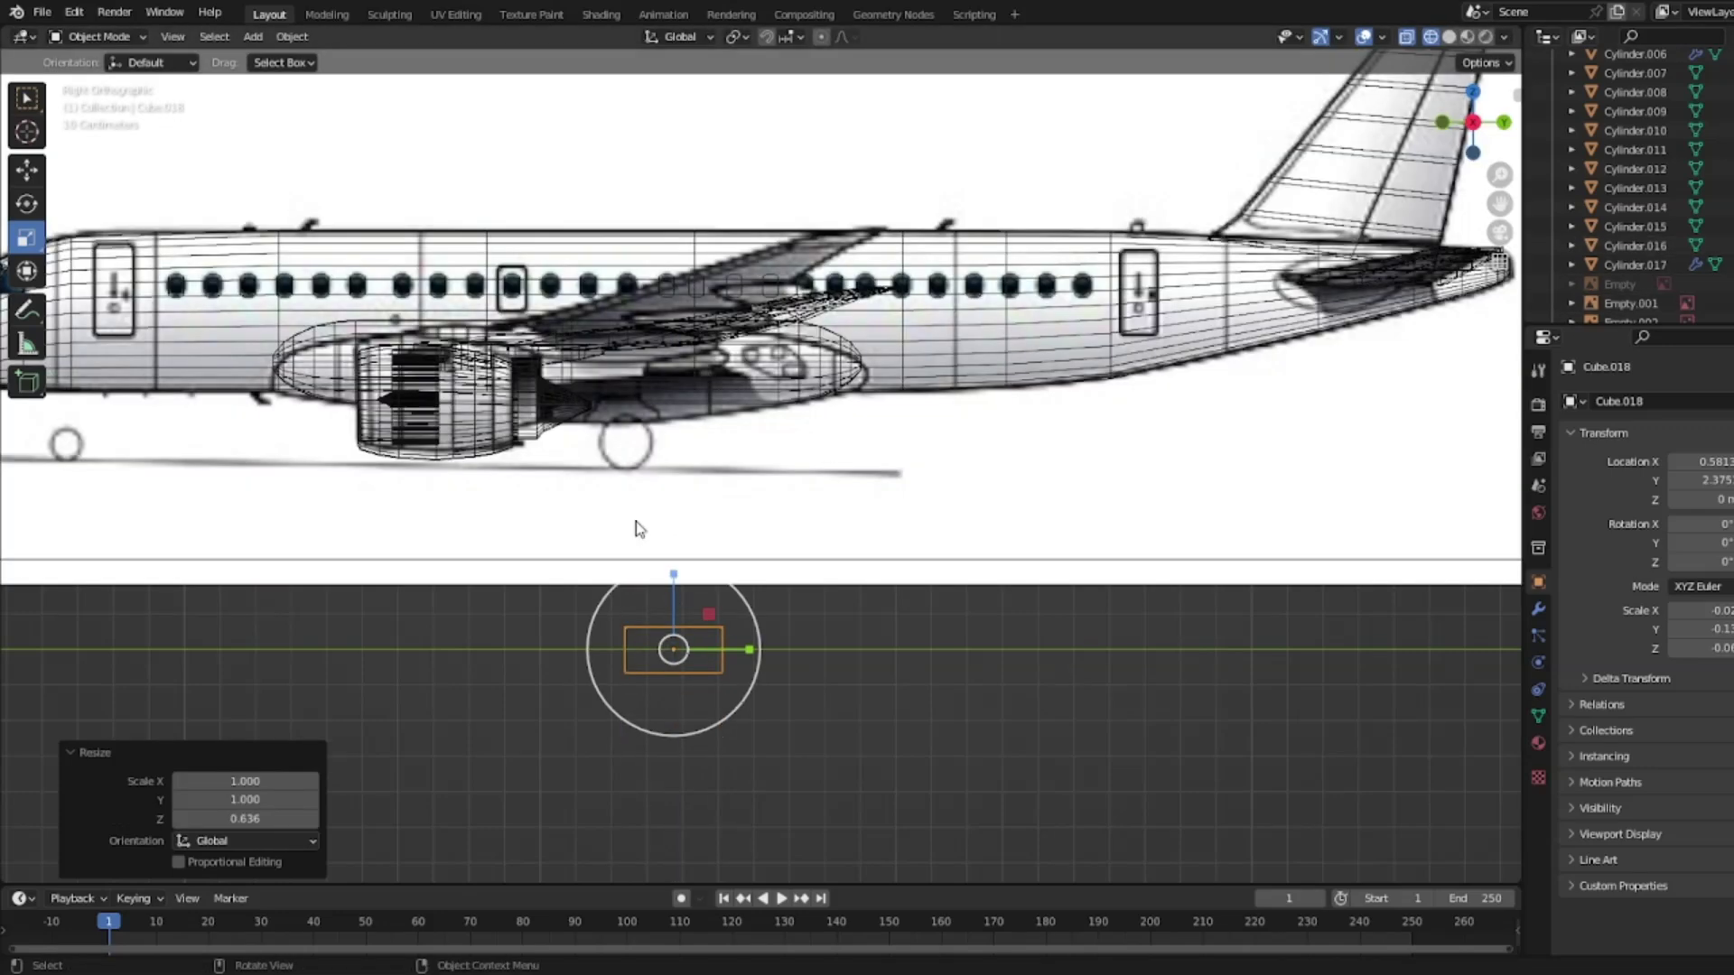
{"action": "scroll", "coordinate": [421, 307], "scroll_direction": "up", "scroll_amount": 1}
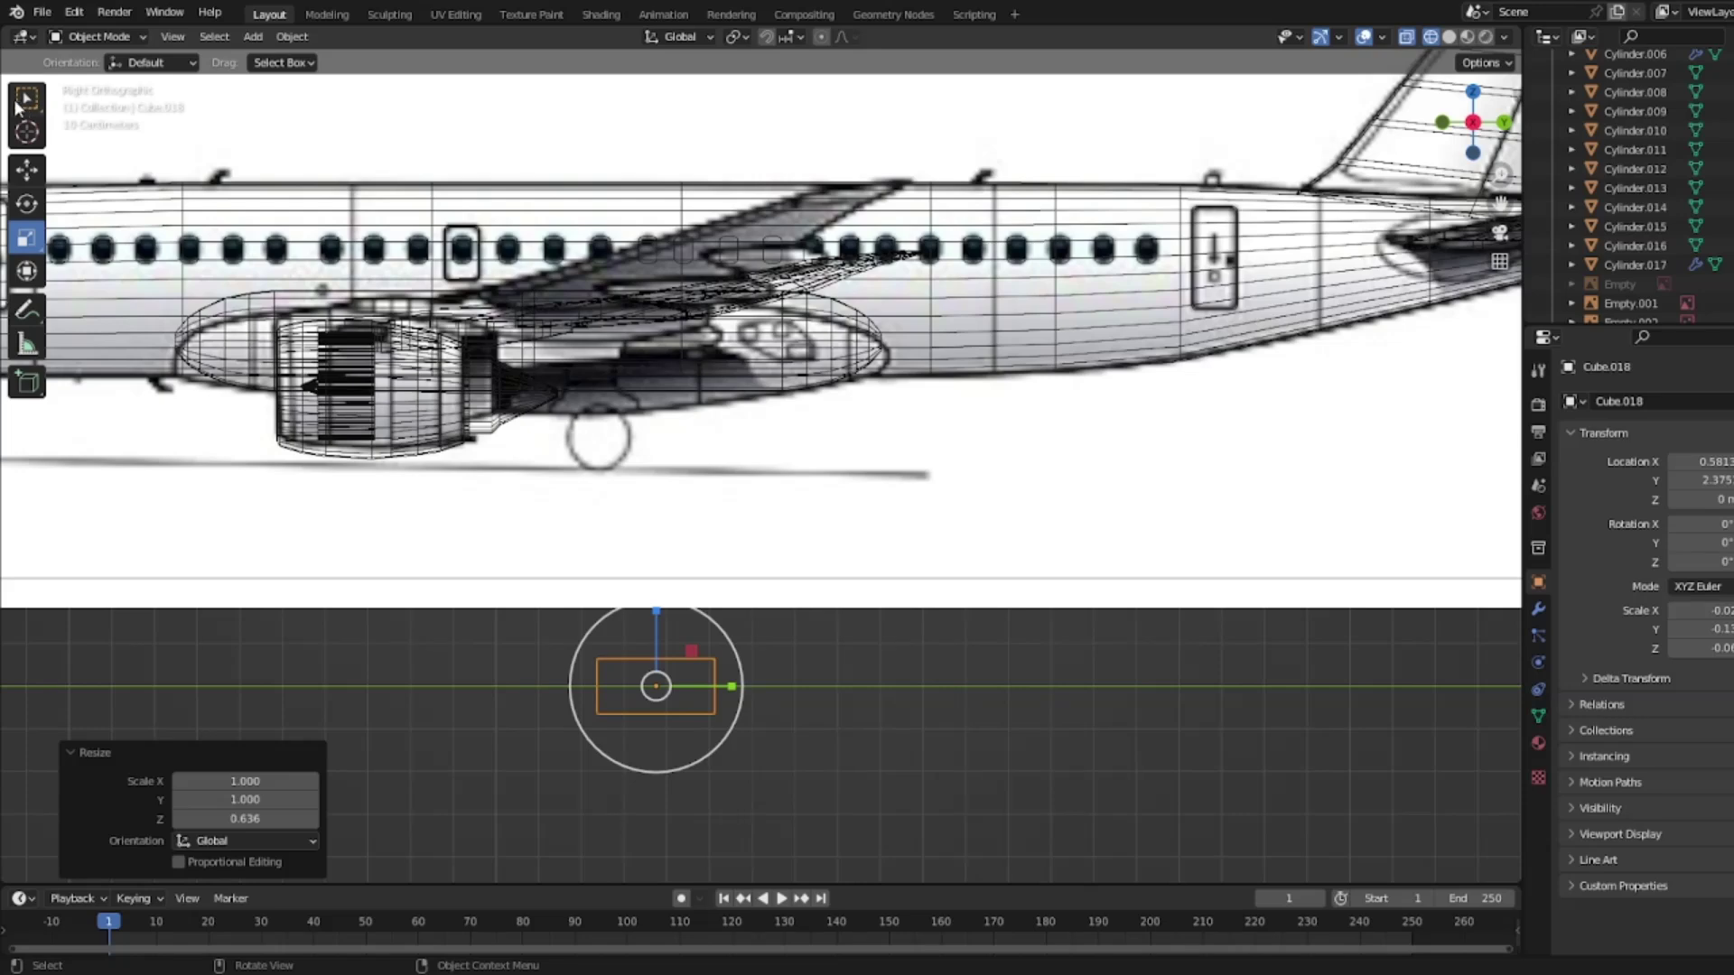
{"action": "left_click", "coordinate": [26, 169]}
{"action": "left_click_drag", "start_coordinate": [657, 639], "coordinate": [692, 229]}
Step: Scale the block along Z by about 0.538 to match the height of the drawn flap-track fairing
{"action": "scroll", "coordinate": [456, 150], "scroll_direction": "up", "scroll_amount": 2}
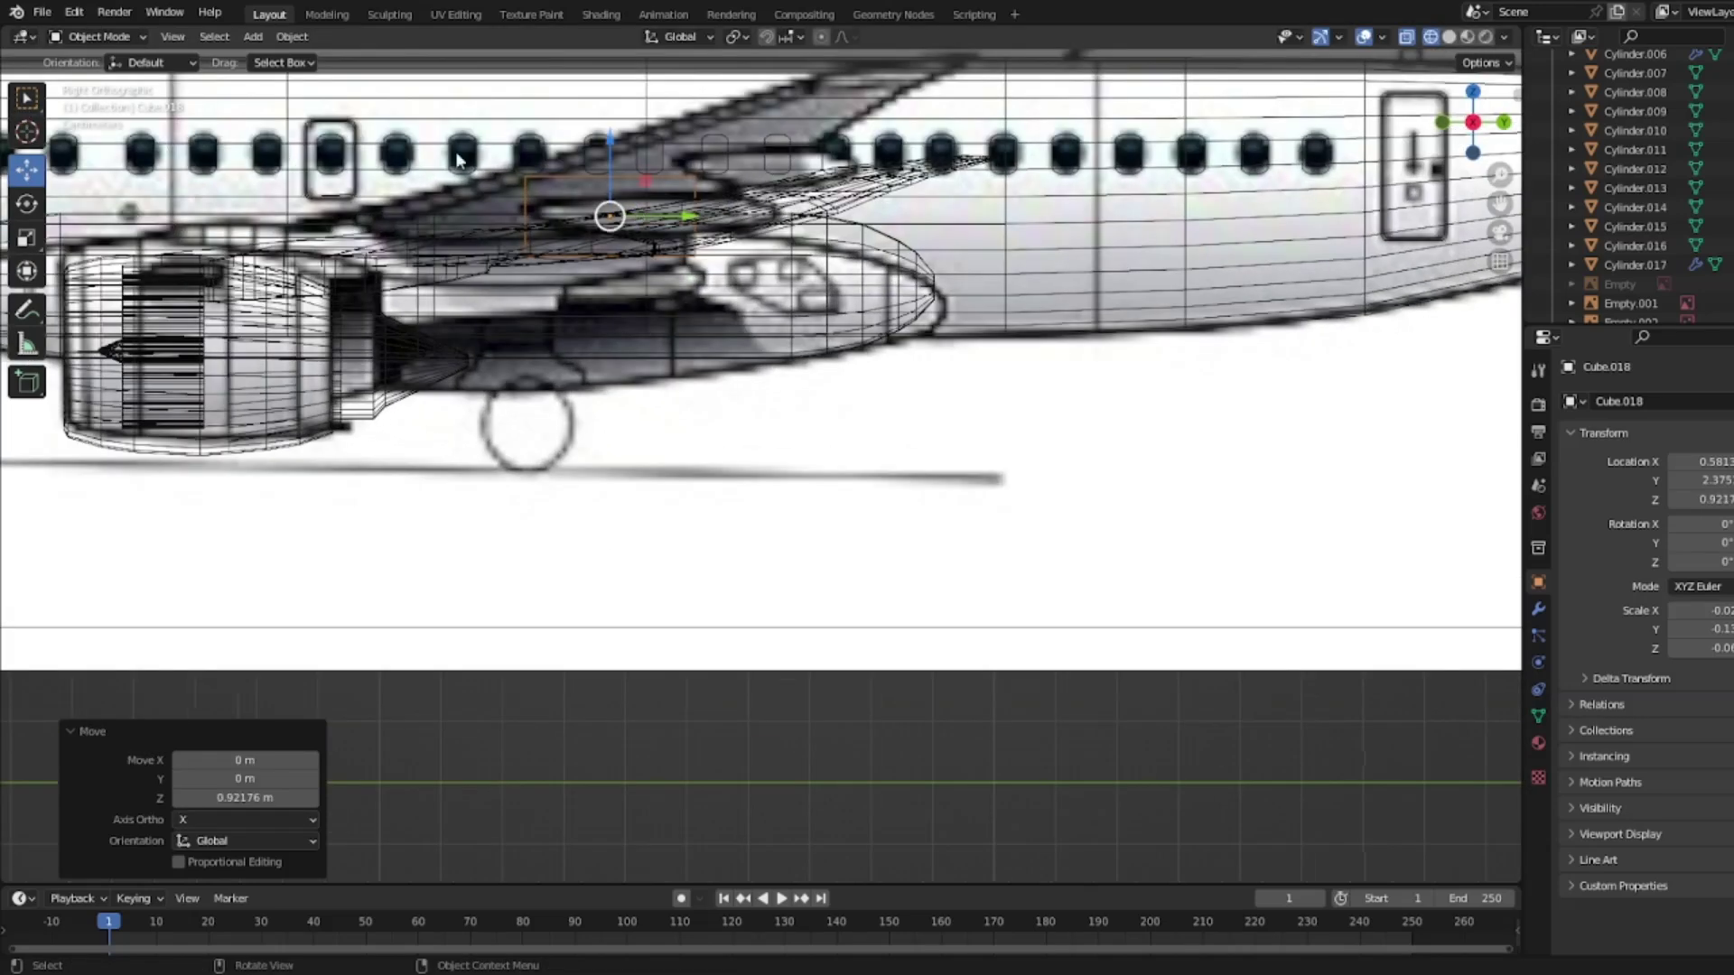
{"action": "left_click", "coordinate": [26, 236]}
{"action": "mouse_move", "coordinate": [603, 144]}
{"action": "left_mouse_down"}
{"action": "mouse_move", "coordinate": [605, 167]}
{"action": "mouse_move", "coordinate": [632, 173]}
{"action": "mouse_move", "coordinate": [604, 148]}
{"action": "left_mouse_up"}
{"action": "key", "text": "z"}
{"action": "left_click", "coordinate": [607, 179]}
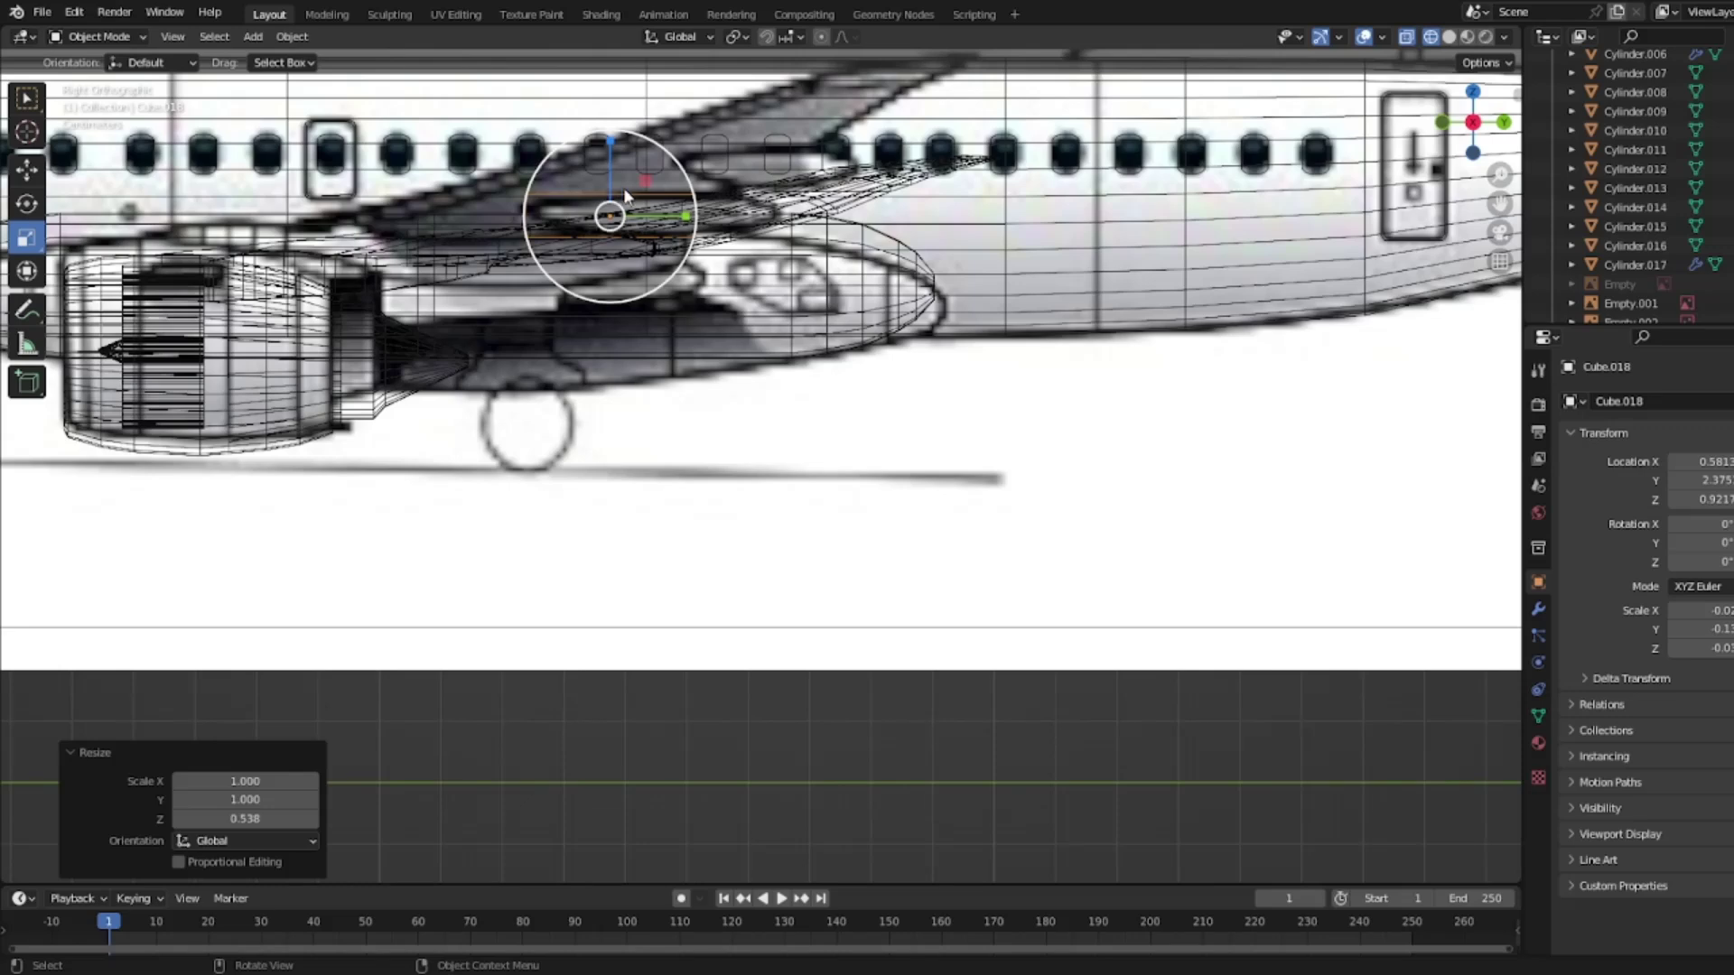
Step: Enter Edit Mode and add three vertical loop cuts, at the block's middle and in its front half
{"action": "key", "text": "Tab"}
{"action": "middle_click_drag", "start_coordinate": [782, 176], "coordinate": [919, 449], "text": "shift"}
{"action": "scroll", "coordinate": [920, 449], "scroll_direction": "up", "scroll_amount": 3}
{"action": "scroll", "coordinate": [919, 449], "scroll_direction": "up", "scroll_amount": 1}
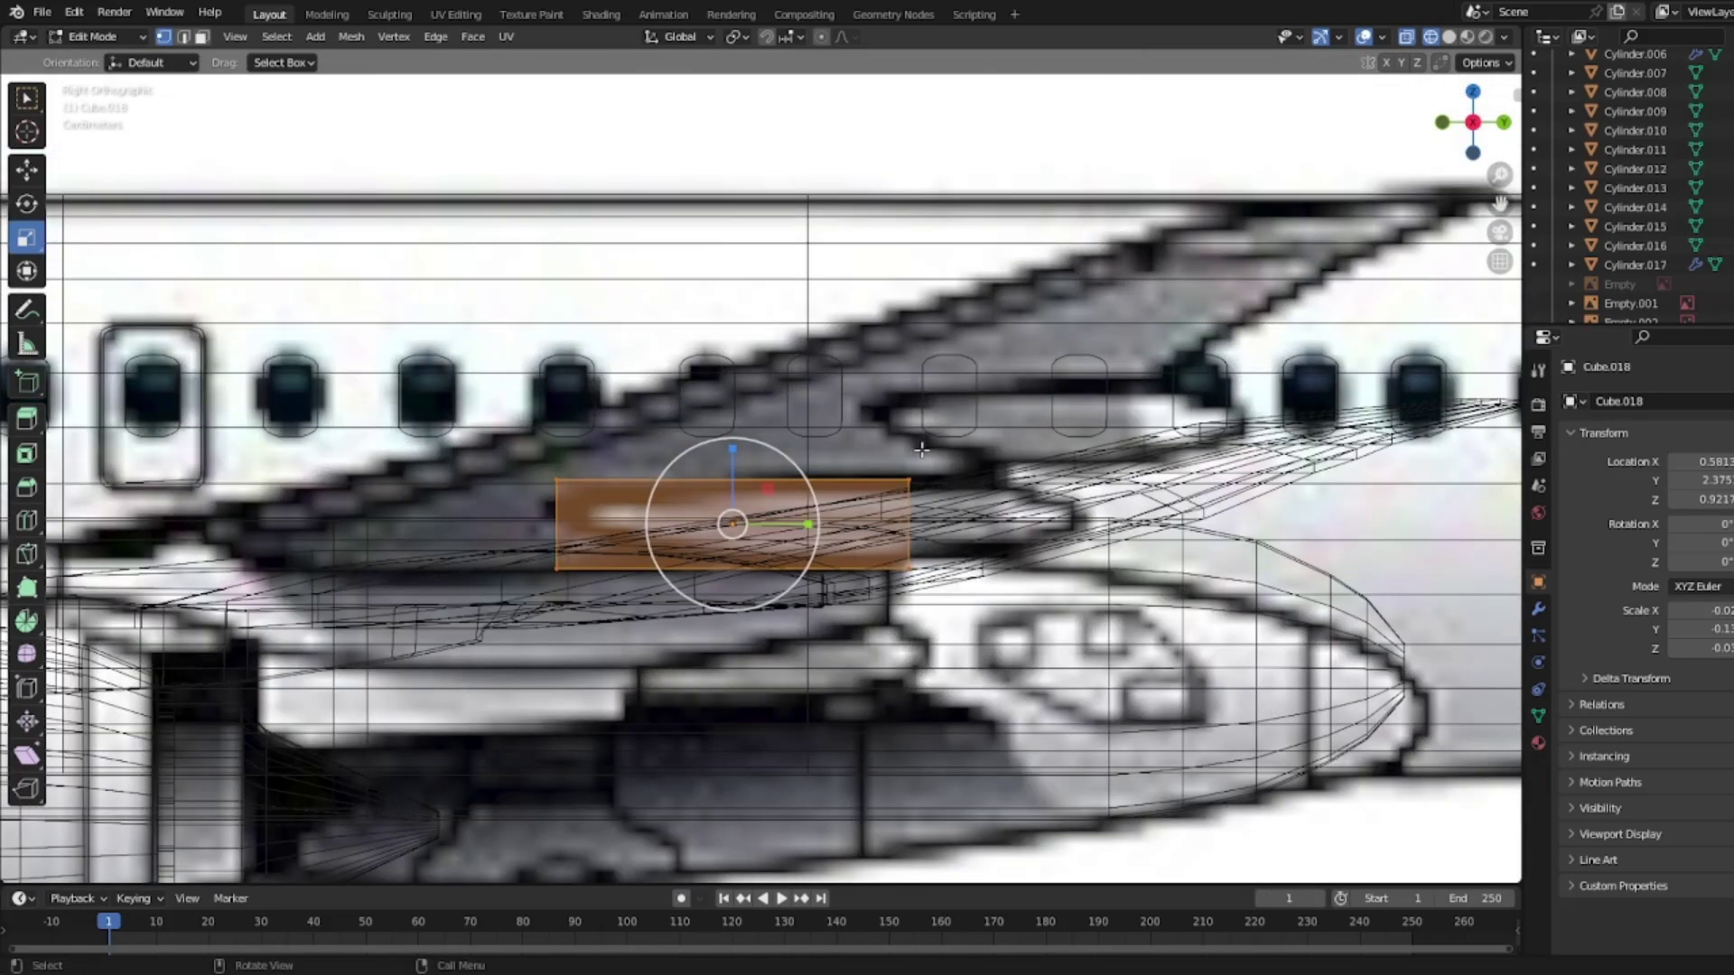
{"action": "left_click", "coordinate": [26, 521]}
{"action": "left_click", "coordinate": [600, 528]}
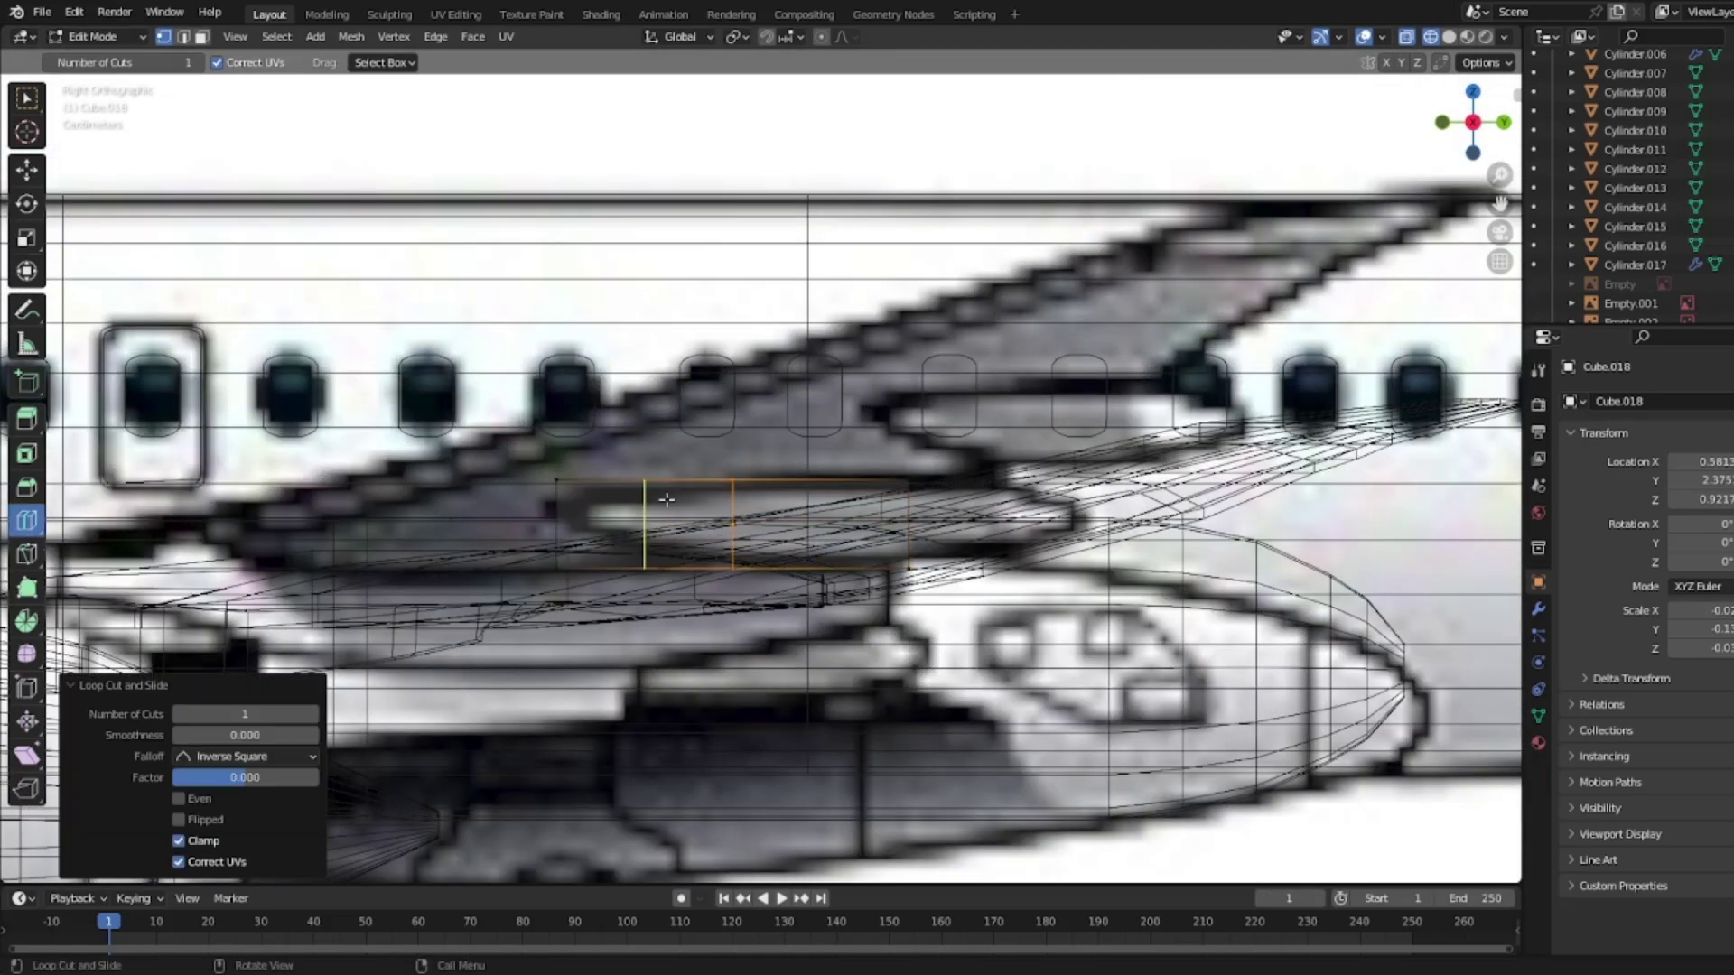
Step: Raise the block's lower front vertices one cut at a time to curve the nose's underside along the side reference
{"action": "left_click", "coordinate": [25, 170]}
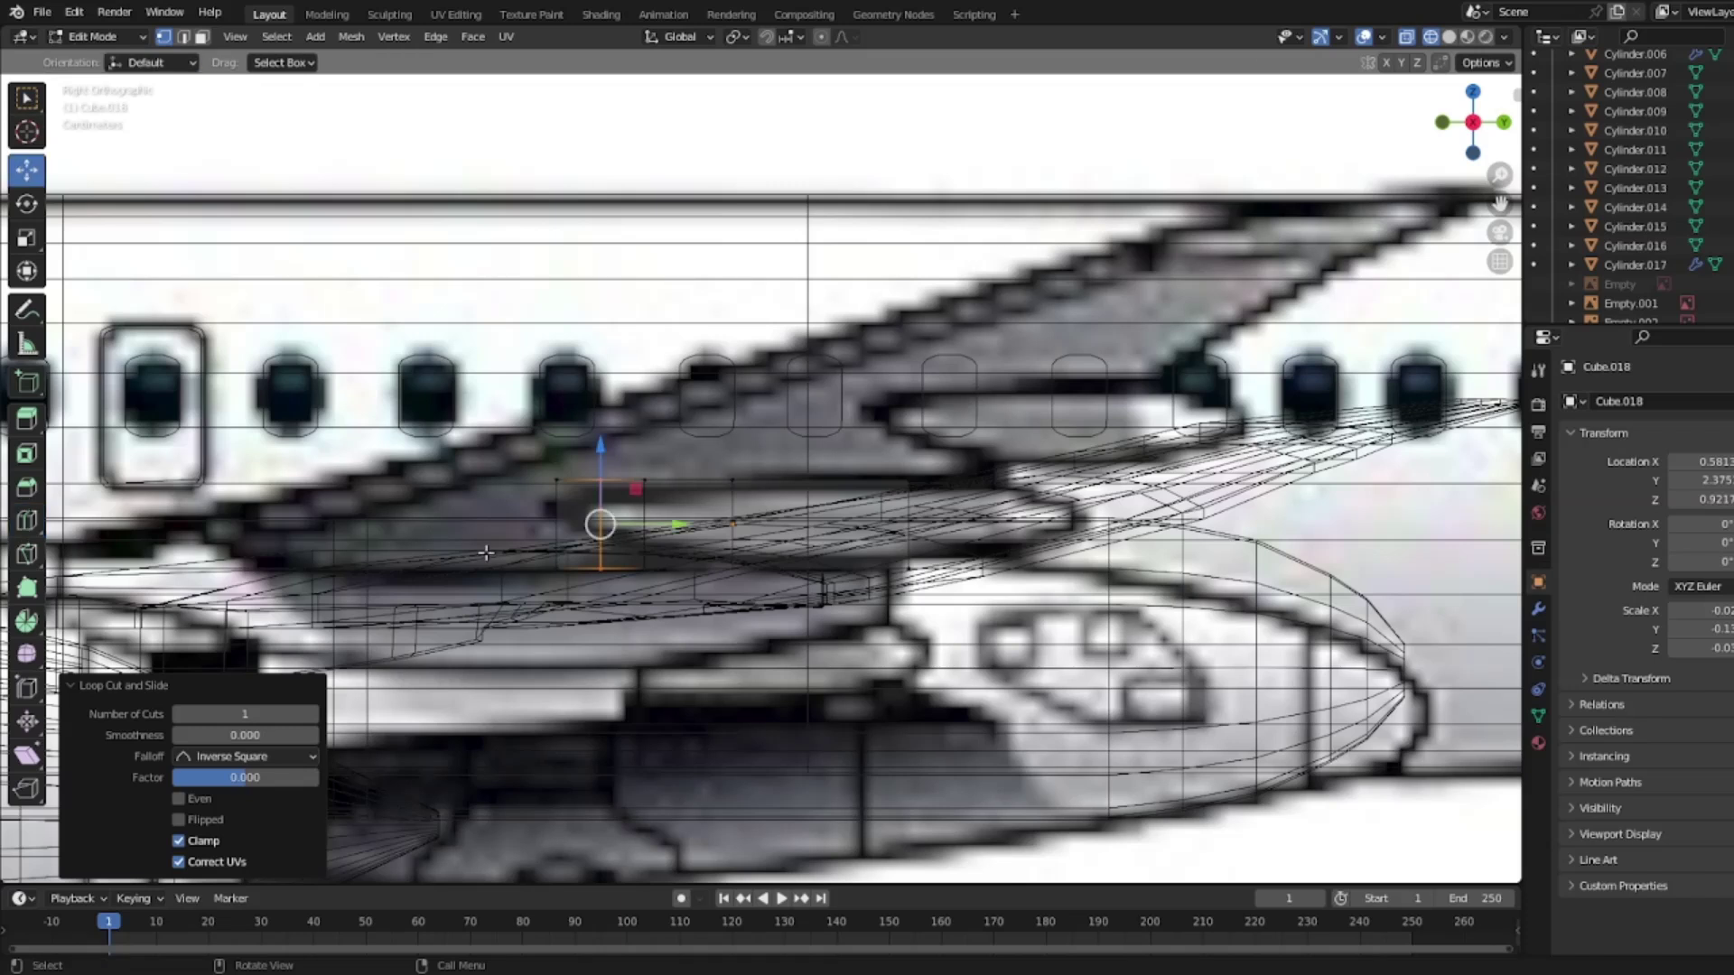
{"action": "left_click", "coordinate": [578, 621]}
{"action": "left_click_drag", "start_coordinate": [553, 515], "coordinate": [554, 458]}
{"action": "left_click_drag", "start_coordinate": [589, 553], "coordinate": [613, 623]}
{"action": "left_click_drag", "start_coordinate": [599, 501], "coordinate": [599, 469]}
{"action": "left_click_drag", "start_coordinate": [638, 552], "coordinate": [653, 590]}
{"action": "left_click_drag", "start_coordinate": [649, 502], "coordinate": [607, 553]}
{"action": "left_click_drag", "start_coordinate": [602, 481], "coordinate": [603, 490]}
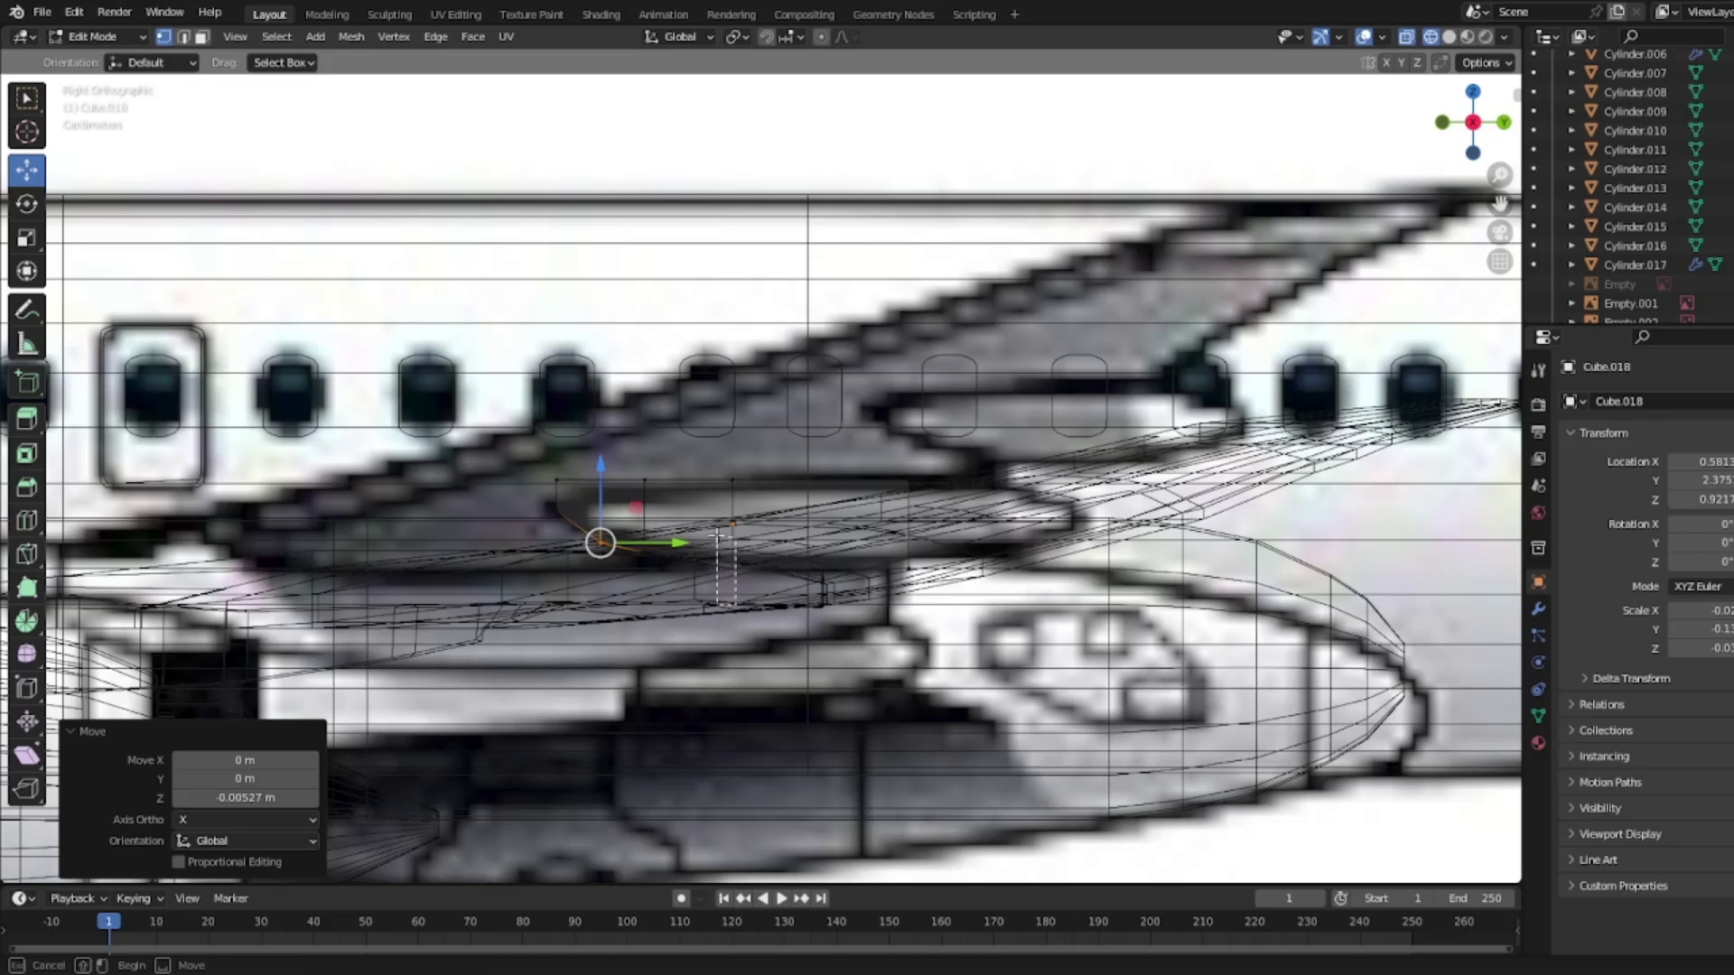
{"action": "left_click_drag", "start_coordinate": [717, 551], "coordinate": [748, 583]}
{"action": "left_click_drag", "start_coordinate": [732, 516], "coordinate": [734, 515]}
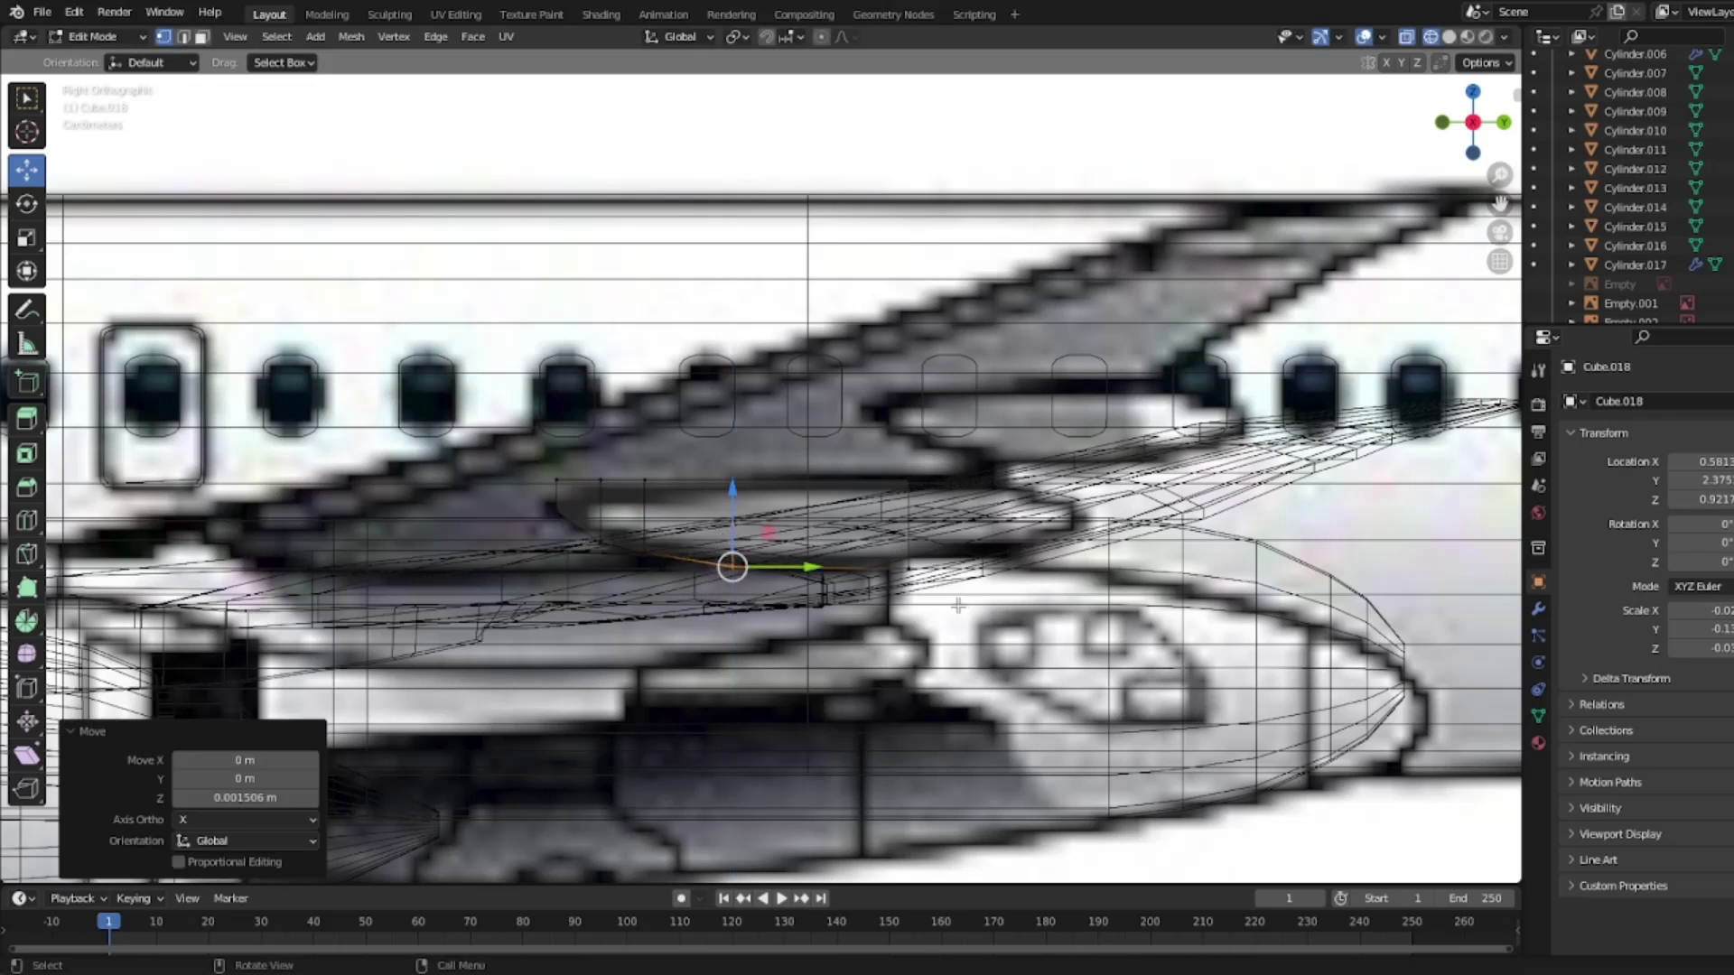
Step: Add two loop cuts near the block's rear, reposition the rear vertices to taper the tail, and return to Object Mode with solid shading
{"action": "left_click", "coordinate": [291, 456]}
{"action": "left_click", "coordinate": [25, 517]}
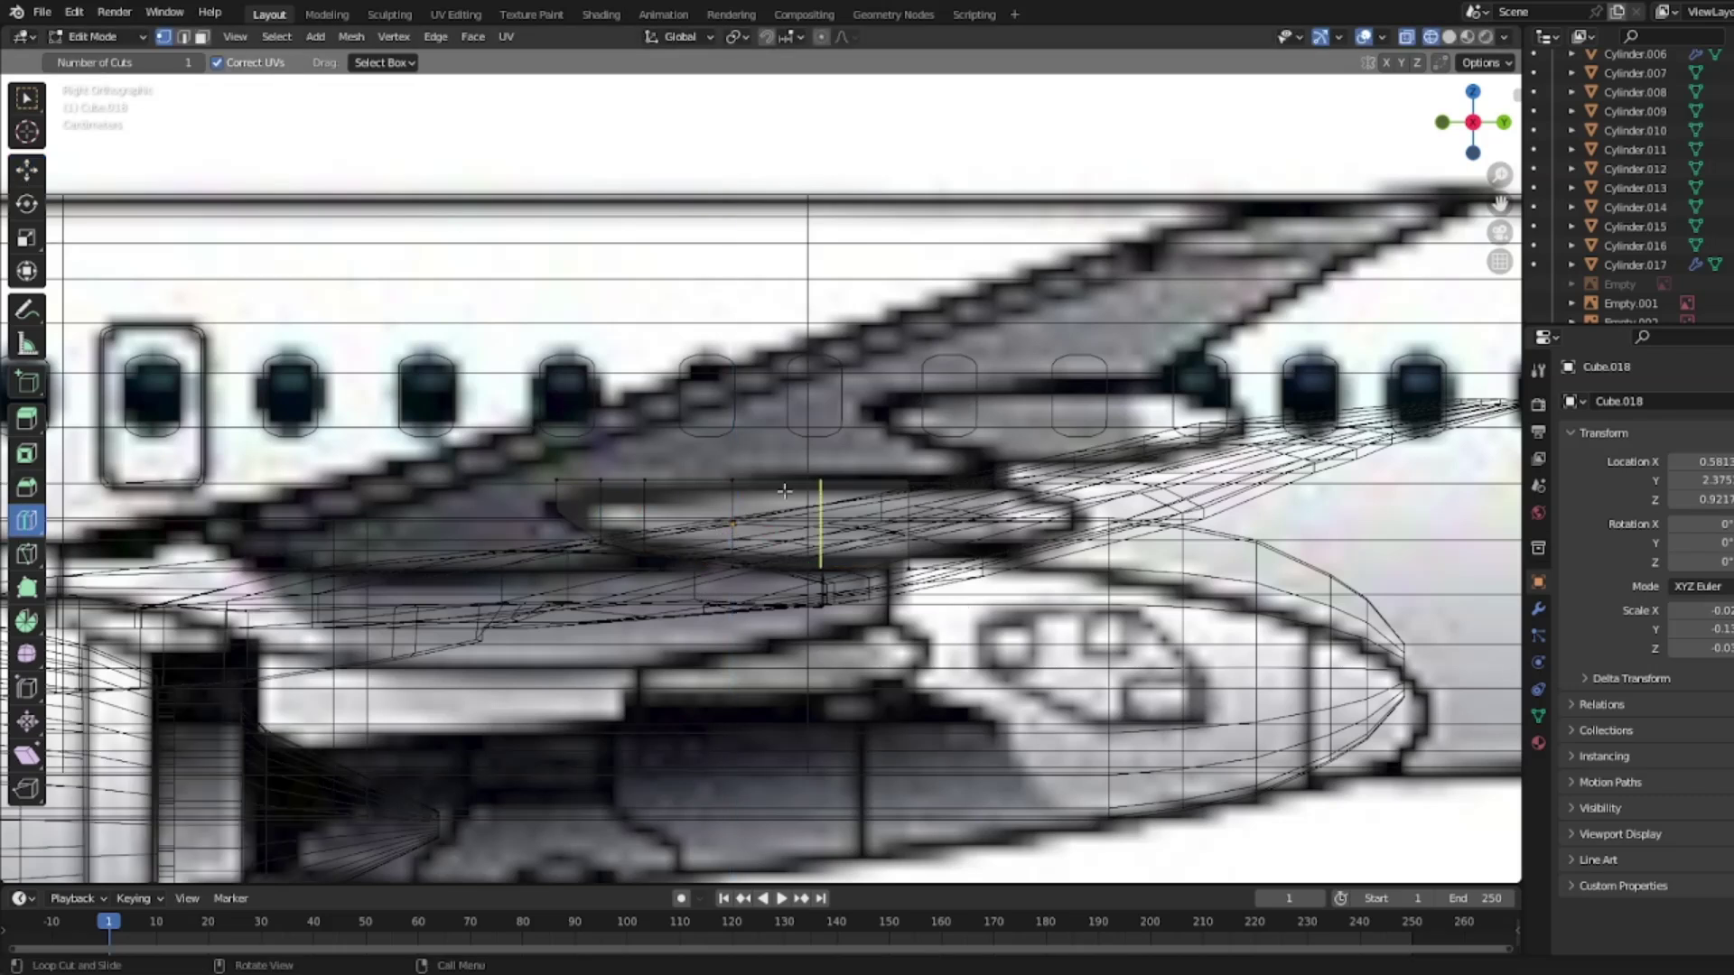
{"action": "left_click", "coordinate": [865, 505]}
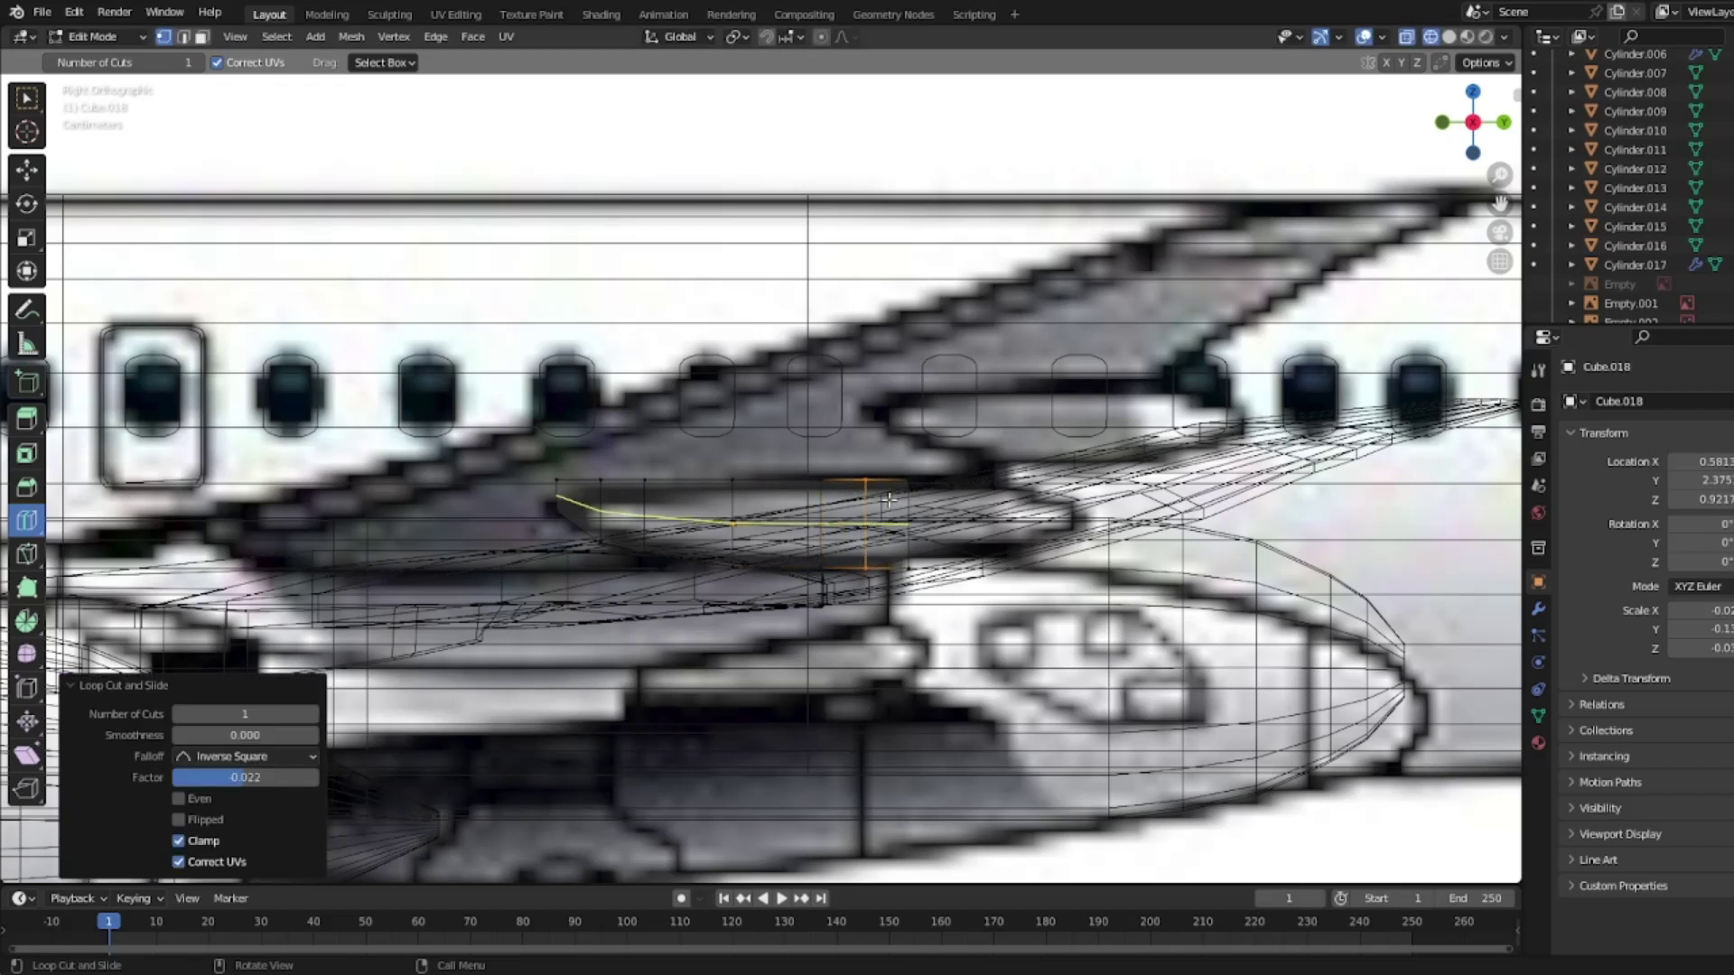
{"action": "left_click", "coordinate": [27, 176]}
{"action": "left_click_drag", "start_coordinate": [910, 464], "coordinate": [915, 483]}
{"action": "left_click_drag", "start_coordinate": [875, 589], "coordinate": [878, 494]}
{"action": "left_click_drag", "start_coordinate": [864, 417], "coordinate": [864, 424]}
{"action": "left_click", "coordinate": [933, 417]}
{"action": "key", "text": "z"}
{"action": "left_click", "coordinate": [1082, 425]}
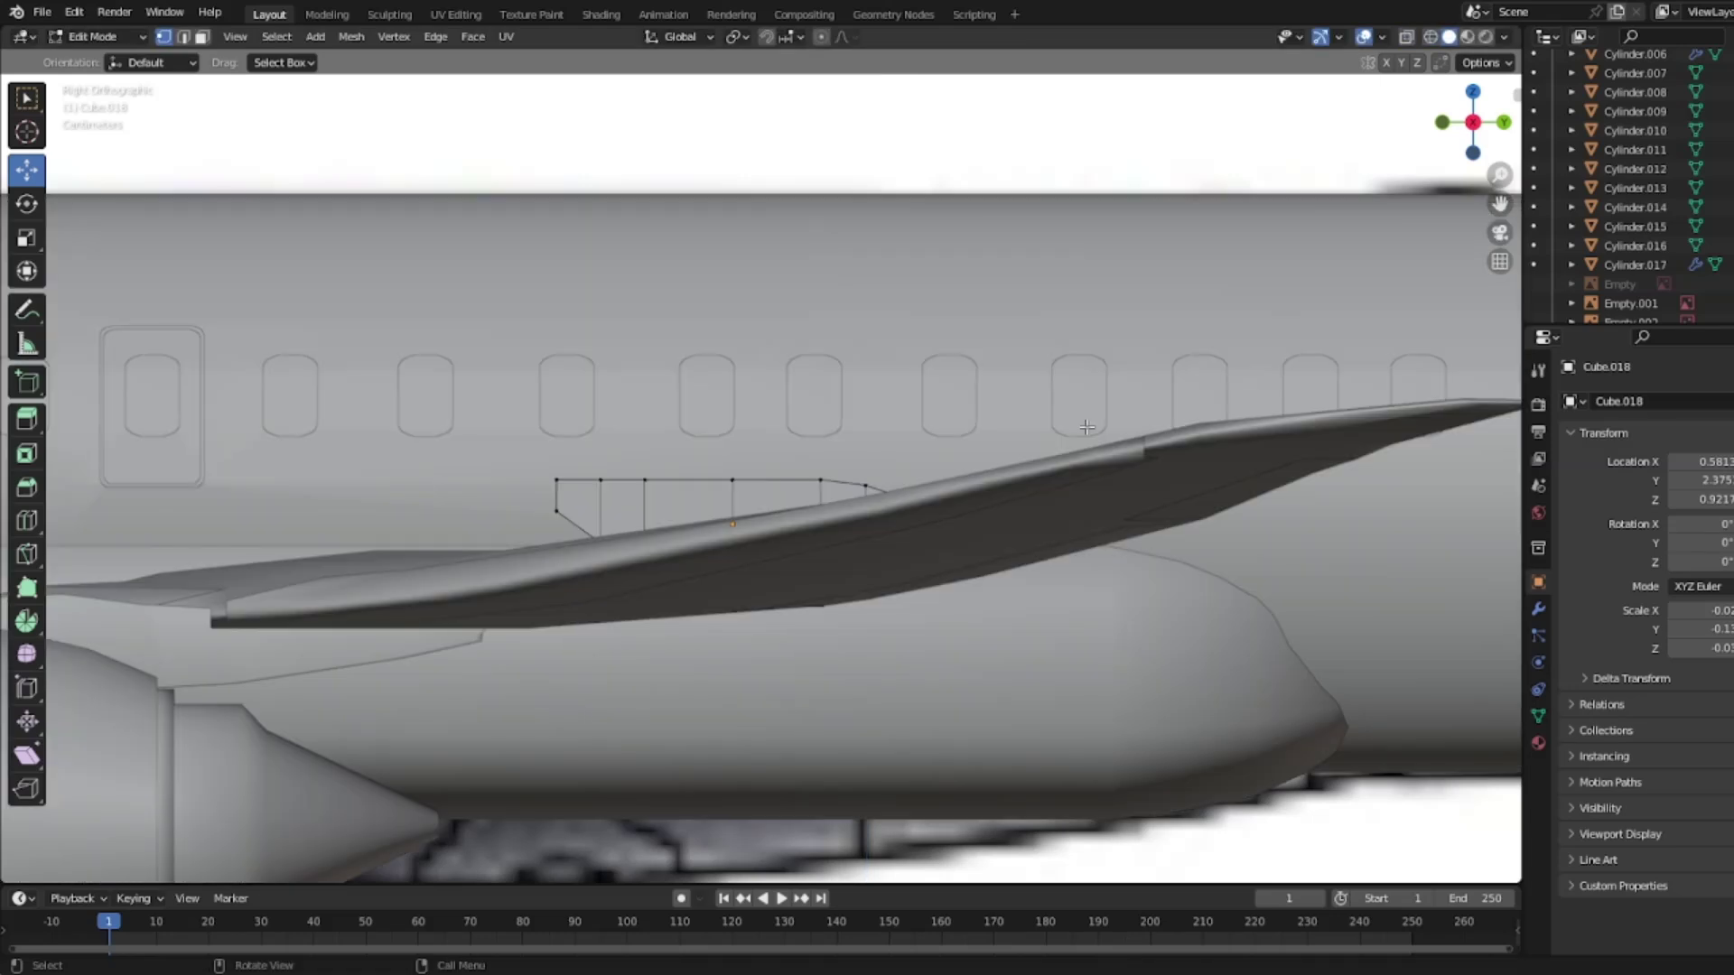
{"action": "key", "text": "Tab"}
Step: Bevel all edges of the flap-track fairing block with one segment and a width of about 0.095 m
{"action": "mouse_move", "coordinate": [1033, 418]}
{"action": "middle_mouse_down"}
{"action": "mouse_move", "coordinate": [1014, 445]}
{"action": "mouse_move", "coordinate": [832, 420]}
{"action": "middle_mouse_up"}
{"action": "middle_click_drag", "start_coordinate": [148, 228], "coordinate": [192, 137]}
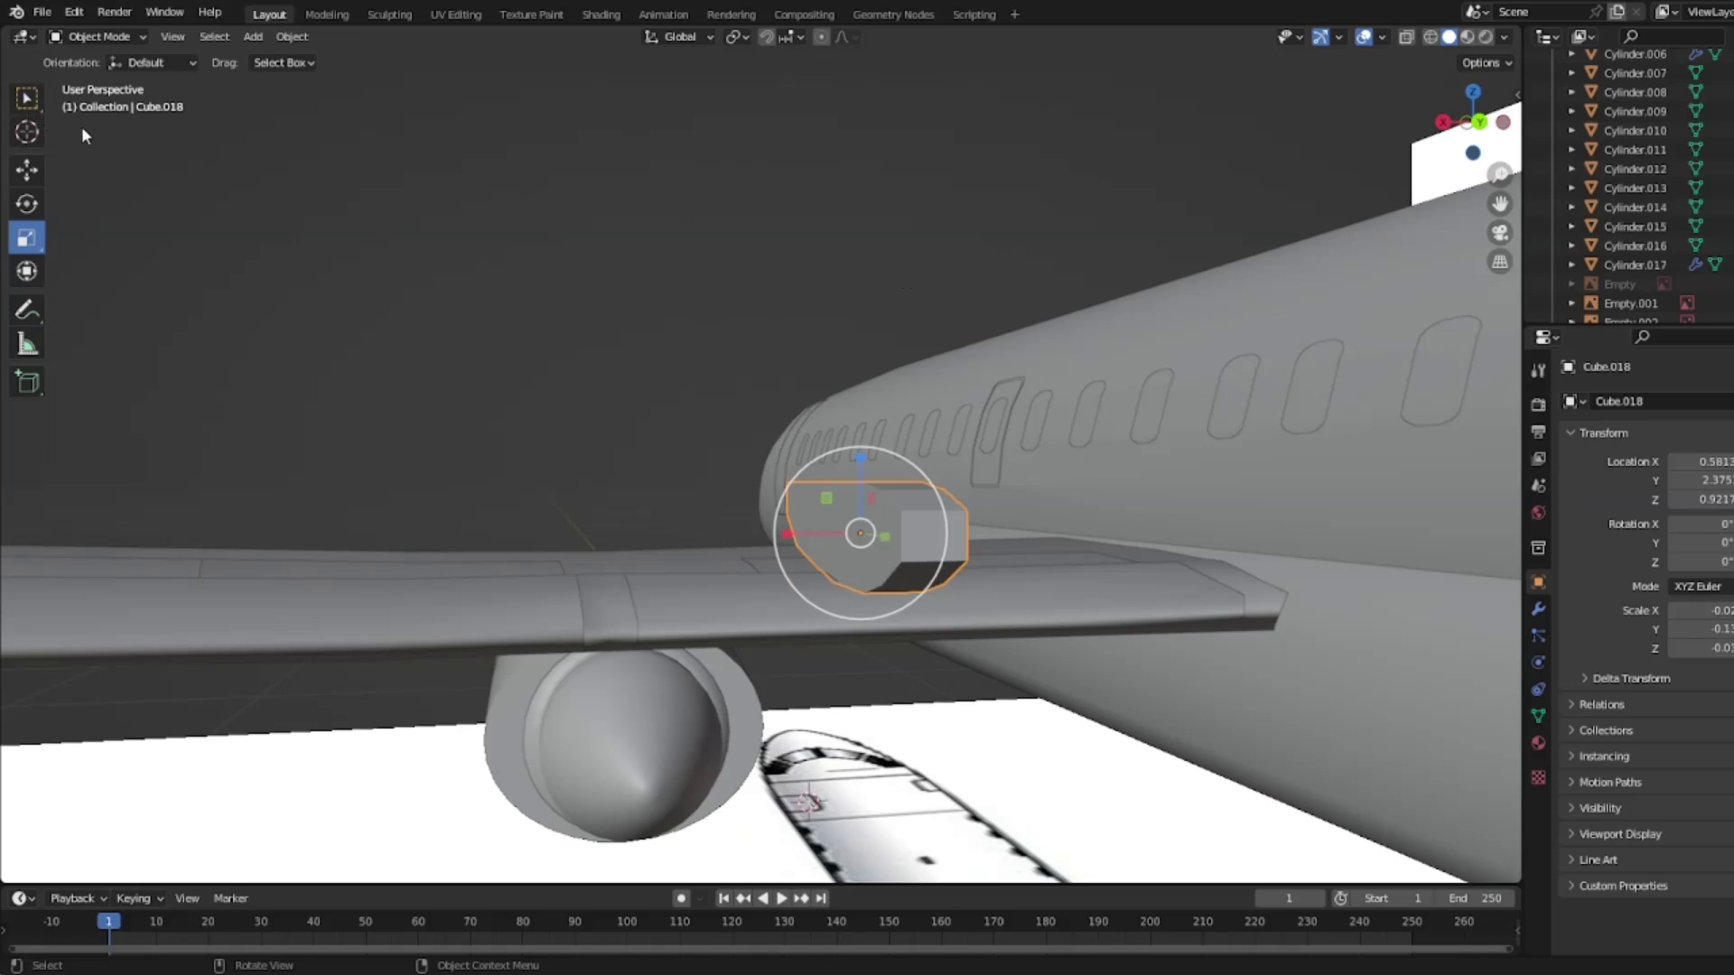
{"action": "key", "text": "Tab"}
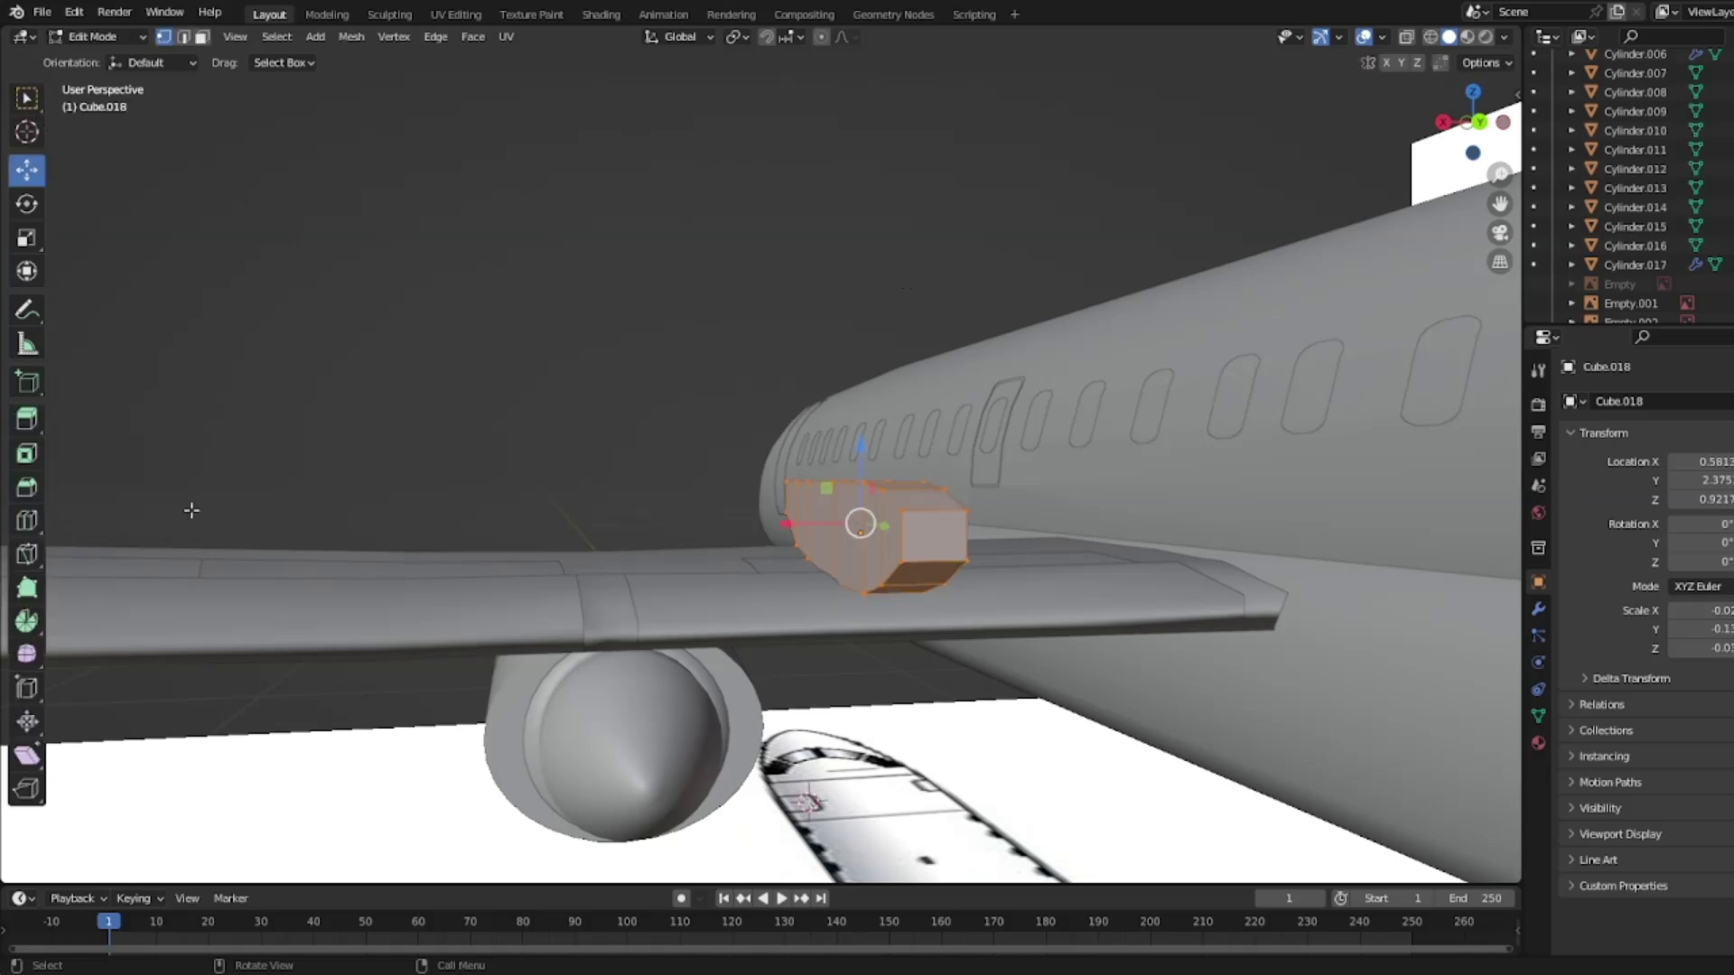
{"action": "left_click", "coordinate": [26, 488]}
{"action": "left_click_drag", "start_coordinate": [865, 420], "coordinate": [865, 405]}
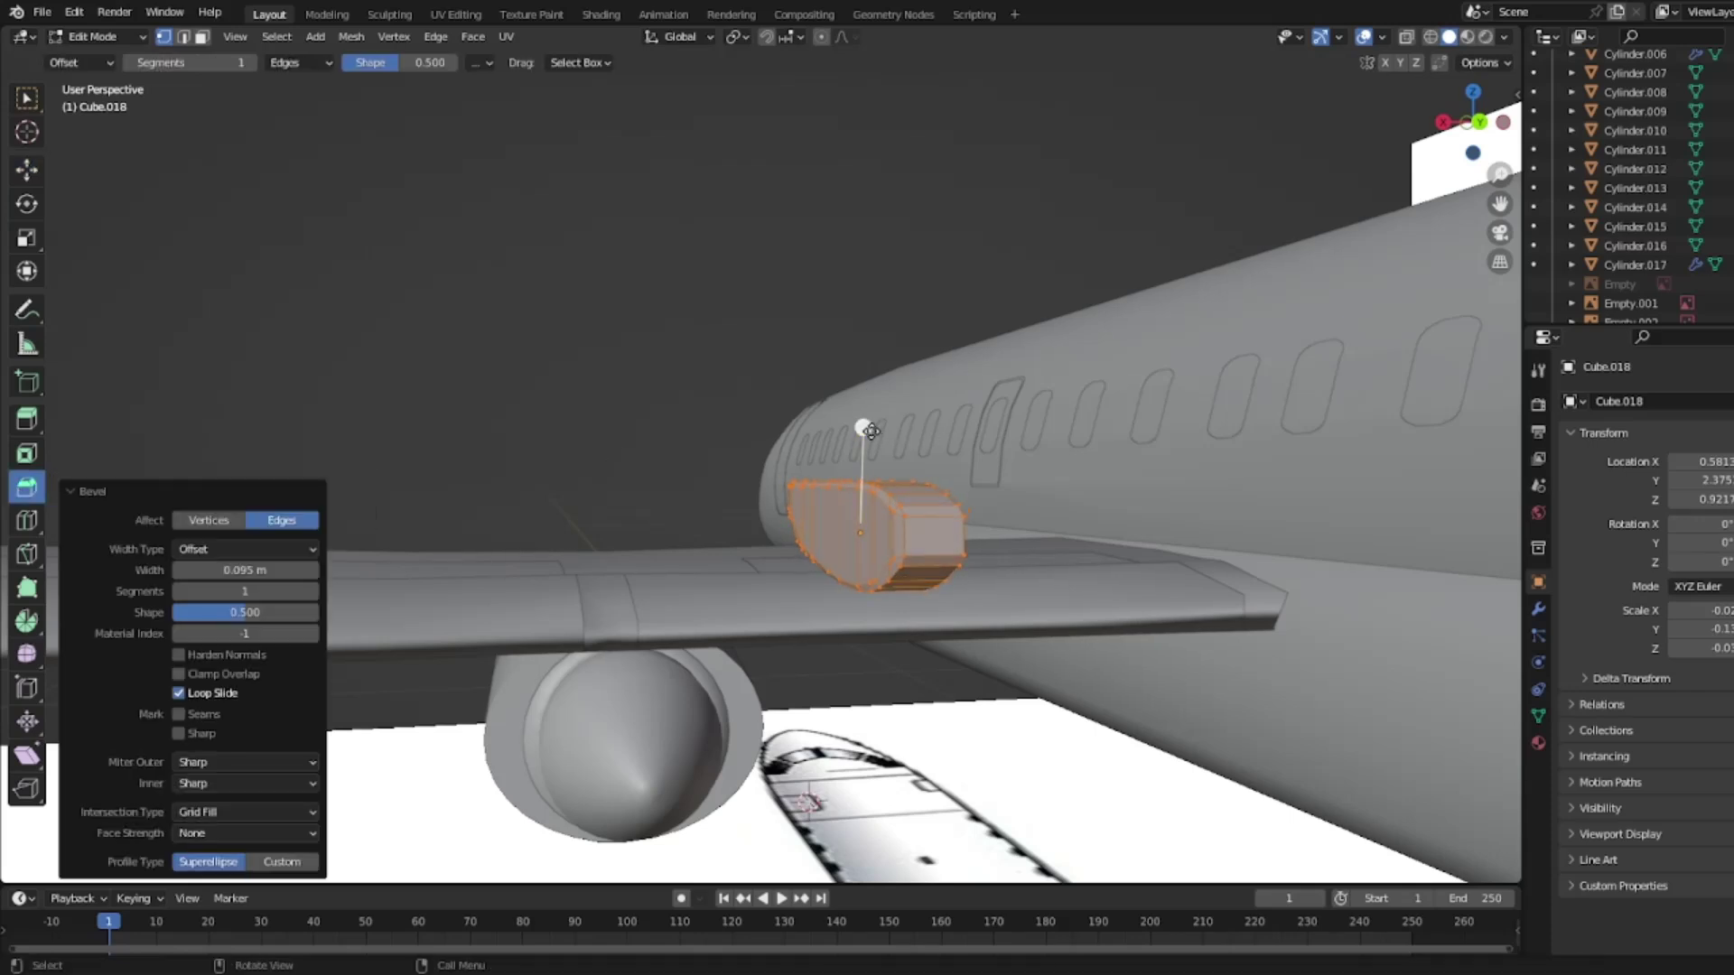
Step: Return to Object Mode and apply smooth shading to the beveled flap-track fairing block
{"action": "left_click", "coordinate": [863, 322]}
{"action": "key", "text": "Tab"}
{"action": "middle_click_drag", "start_coordinate": [864, 321], "coordinate": [933, 411]}
{"action": "right_click", "coordinate": [880, 449]}
{"action": "left_click", "coordinate": [837, 425]}
{"action": "left_click", "coordinate": [870, 491]}
Step: Narrow the flap-track fairing along X, scaling it by 0.637 and again by 0.767 against the top reference
{"action": "middle_click_drag", "start_coordinate": [853, 459], "coordinate": [778, 434]}
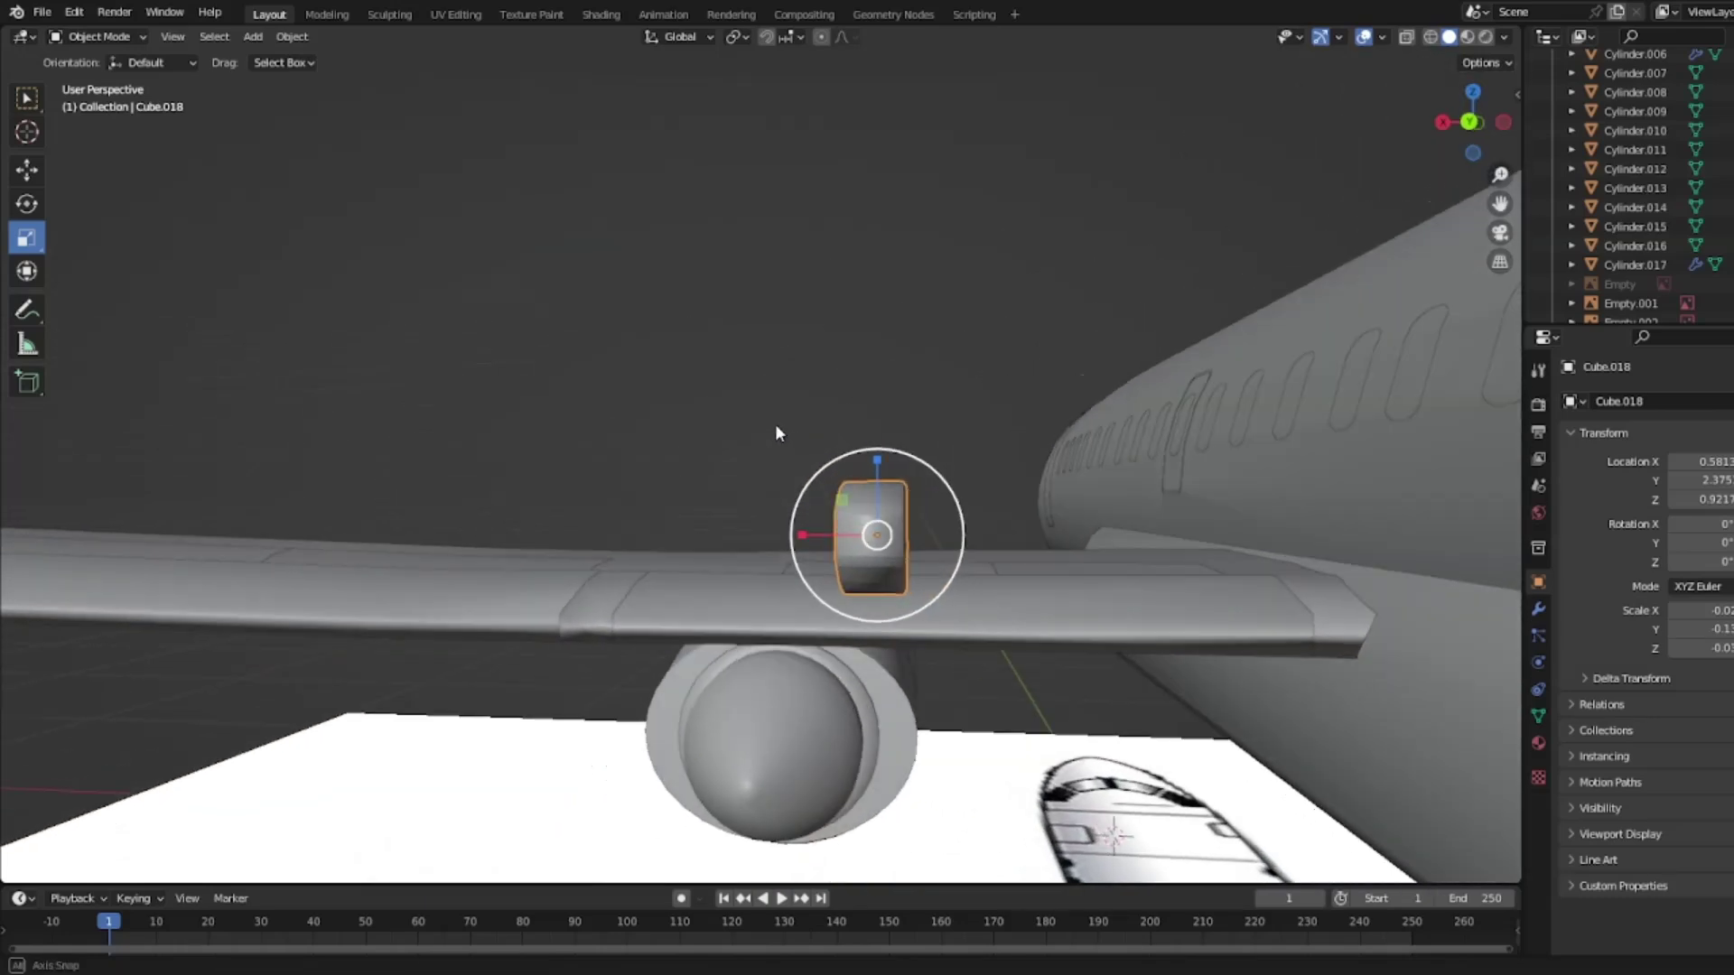
{"action": "left_click_drag", "start_coordinate": [806, 534], "coordinate": [829, 535]}
{"action": "middle_click_drag", "start_coordinate": [829, 535], "coordinate": [1297, 195]}
{"action": "left_click", "coordinate": [1473, 102]}
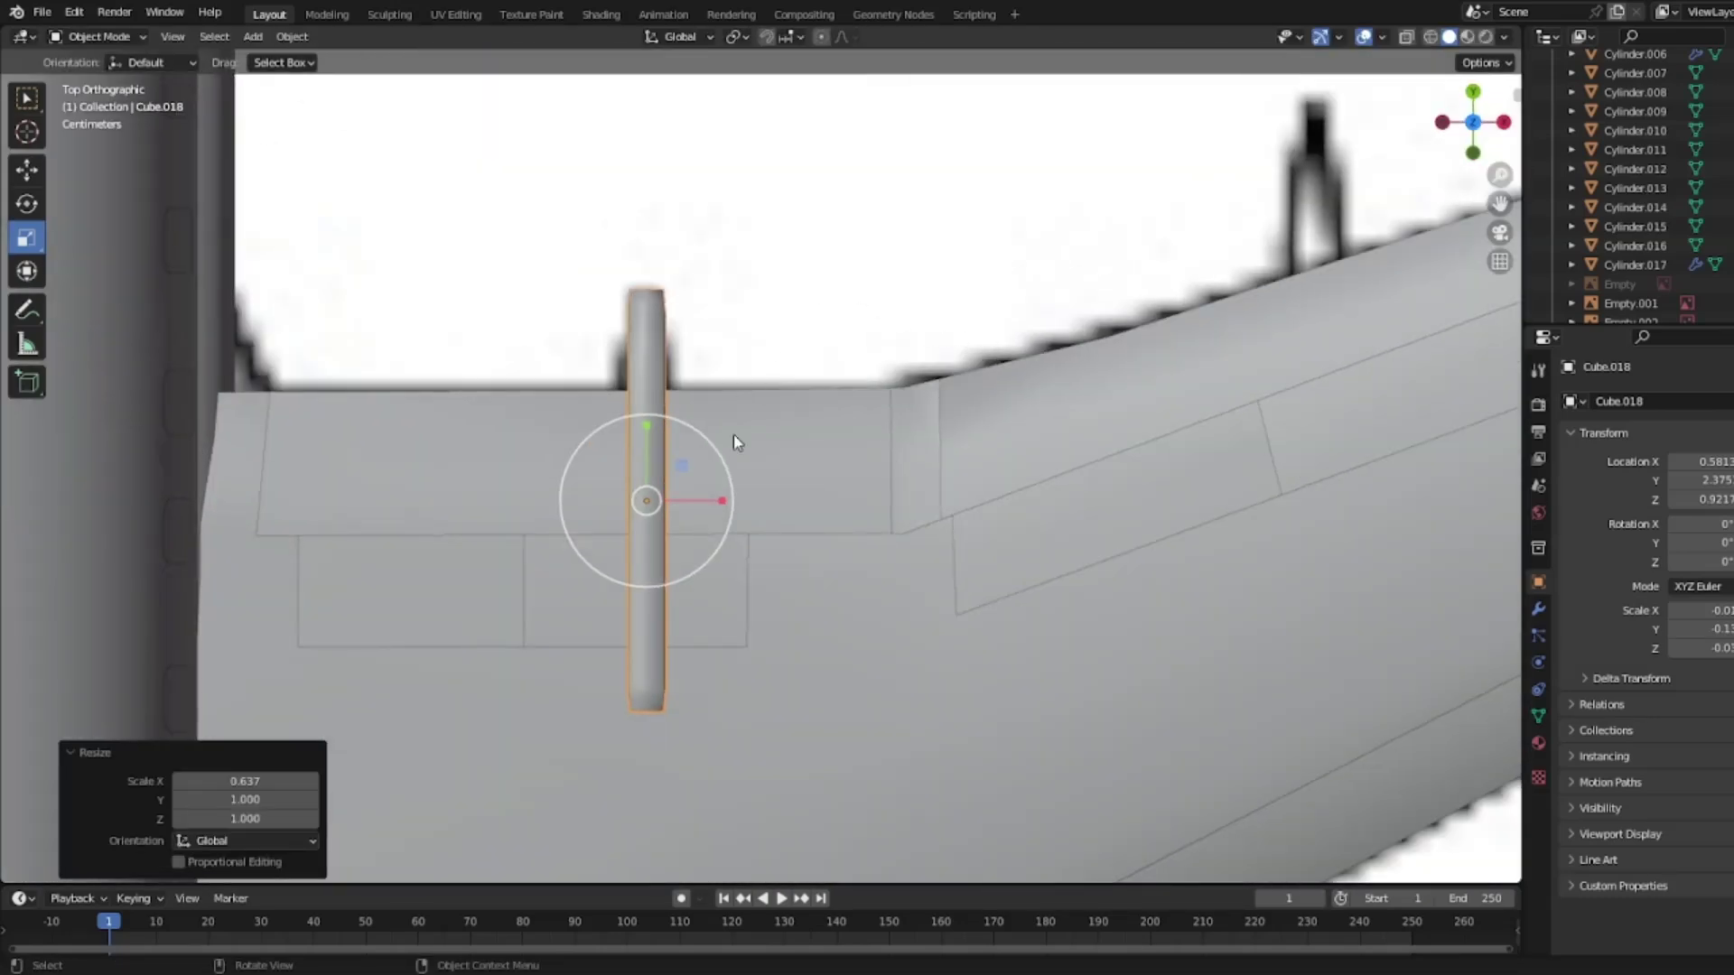
{"action": "left_click_drag", "start_coordinate": [722, 500], "coordinate": [737, 501]}
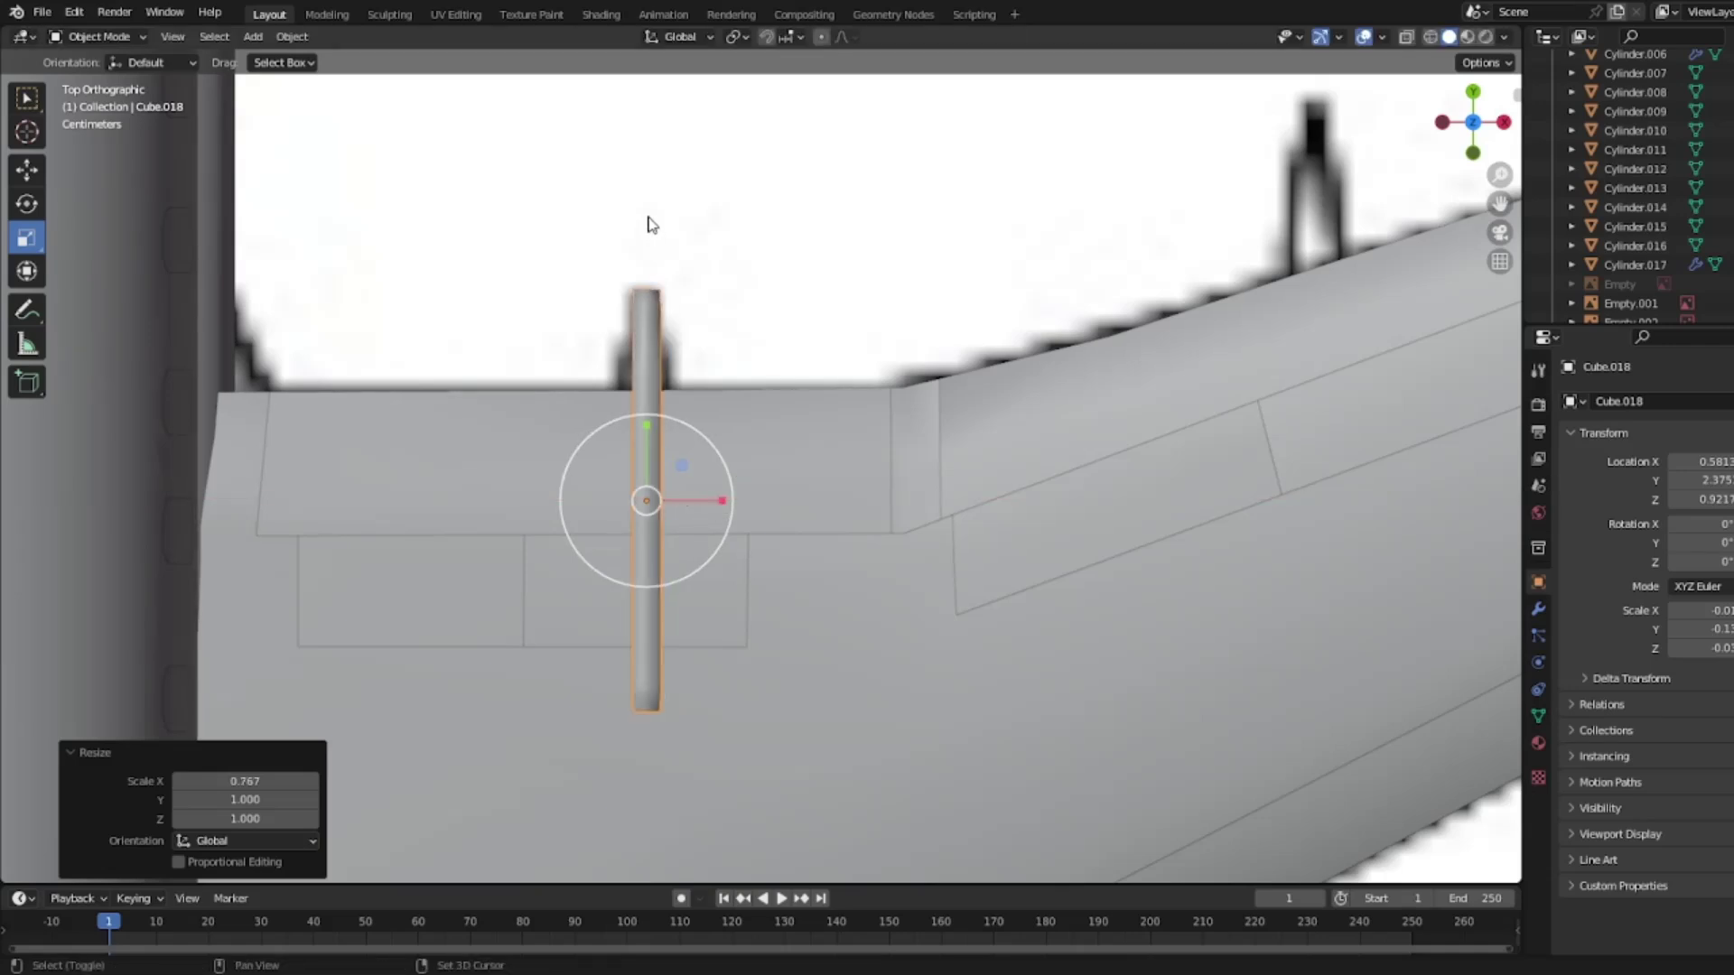
Step: In Edit Mode with wireframe top view, widen the fairing's middle vertices in X and scale the section behind them by 1.116 in X
{"action": "middle_click_drag", "start_coordinate": [648, 218], "coordinate": [705, 252], "text": "shift"}
{"action": "scroll", "coordinate": [717, 327], "scroll_direction": "down", "scroll_amount": 1}
{"action": "key", "text": "Tab"}
{"action": "scroll", "coordinate": [732, 316], "scroll_direction": "up", "scroll_amount": 3}
{"action": "key", "text": "z"}
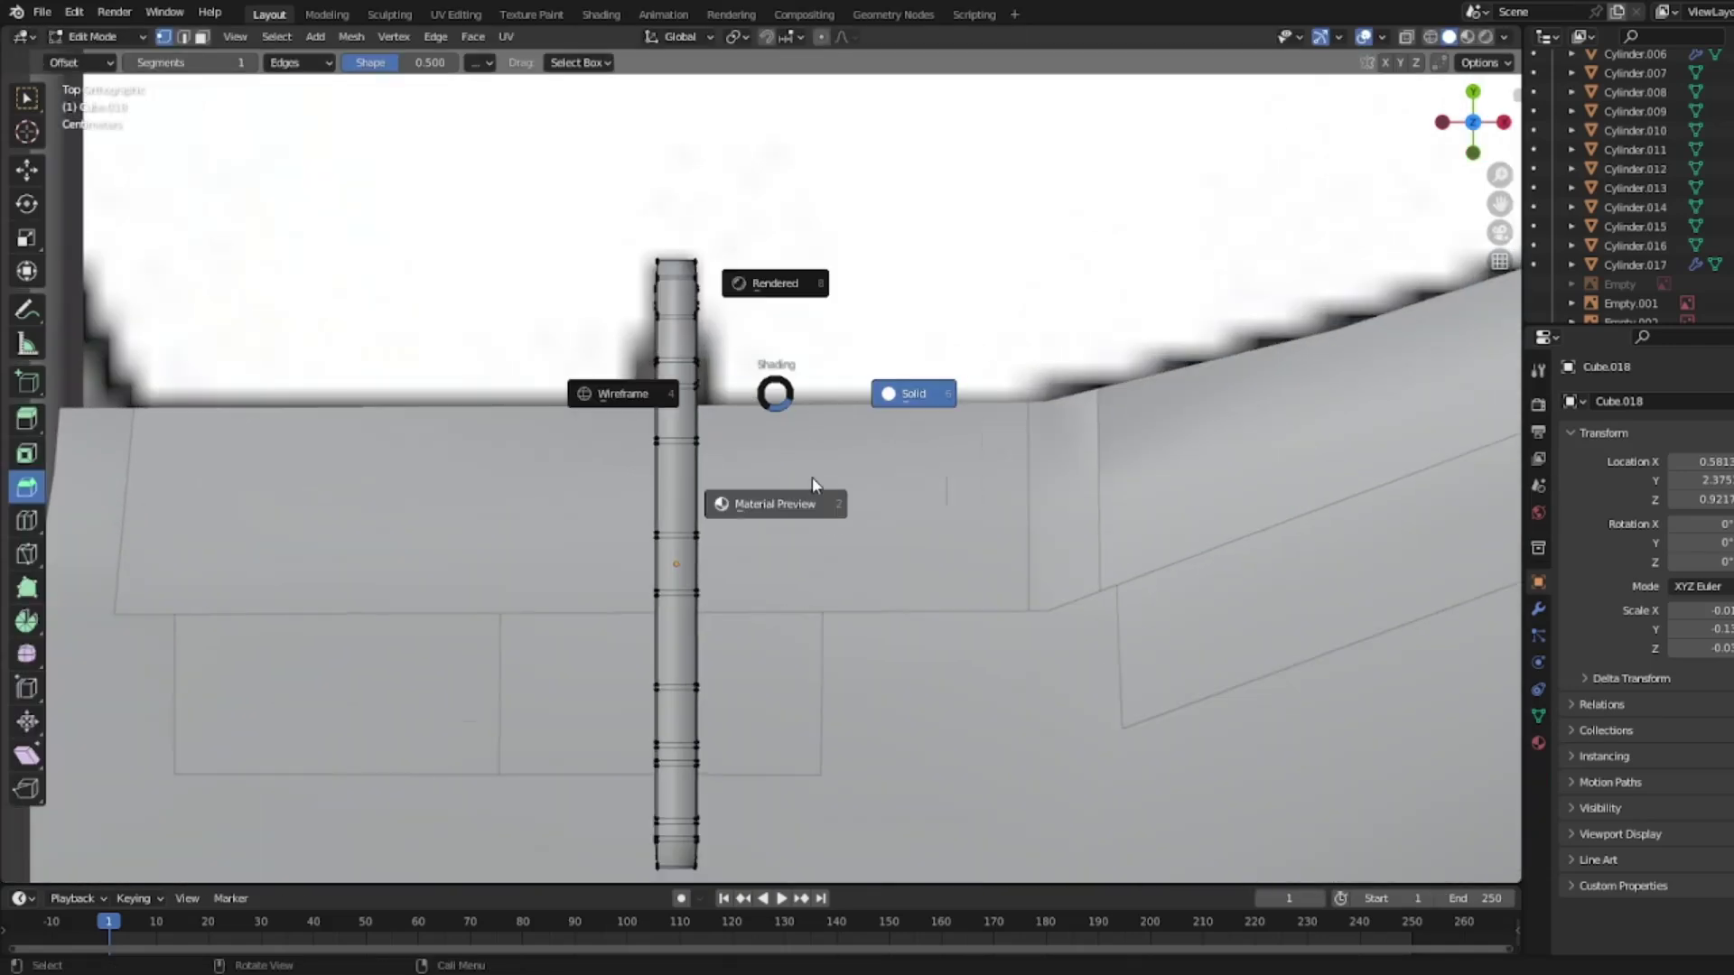
{"action": "left_click", "coordinate": [887, 389]}
{"action": "mouse_move", "coordinate": [874, 379]}
{"action": "middle_mouse_down"}
{"action": "mouse_move", "coordinate": [623, 186]}
{"action": "mouse_move", "coordinate": [482, 172]}
{"action": "middle_mouse_up"}
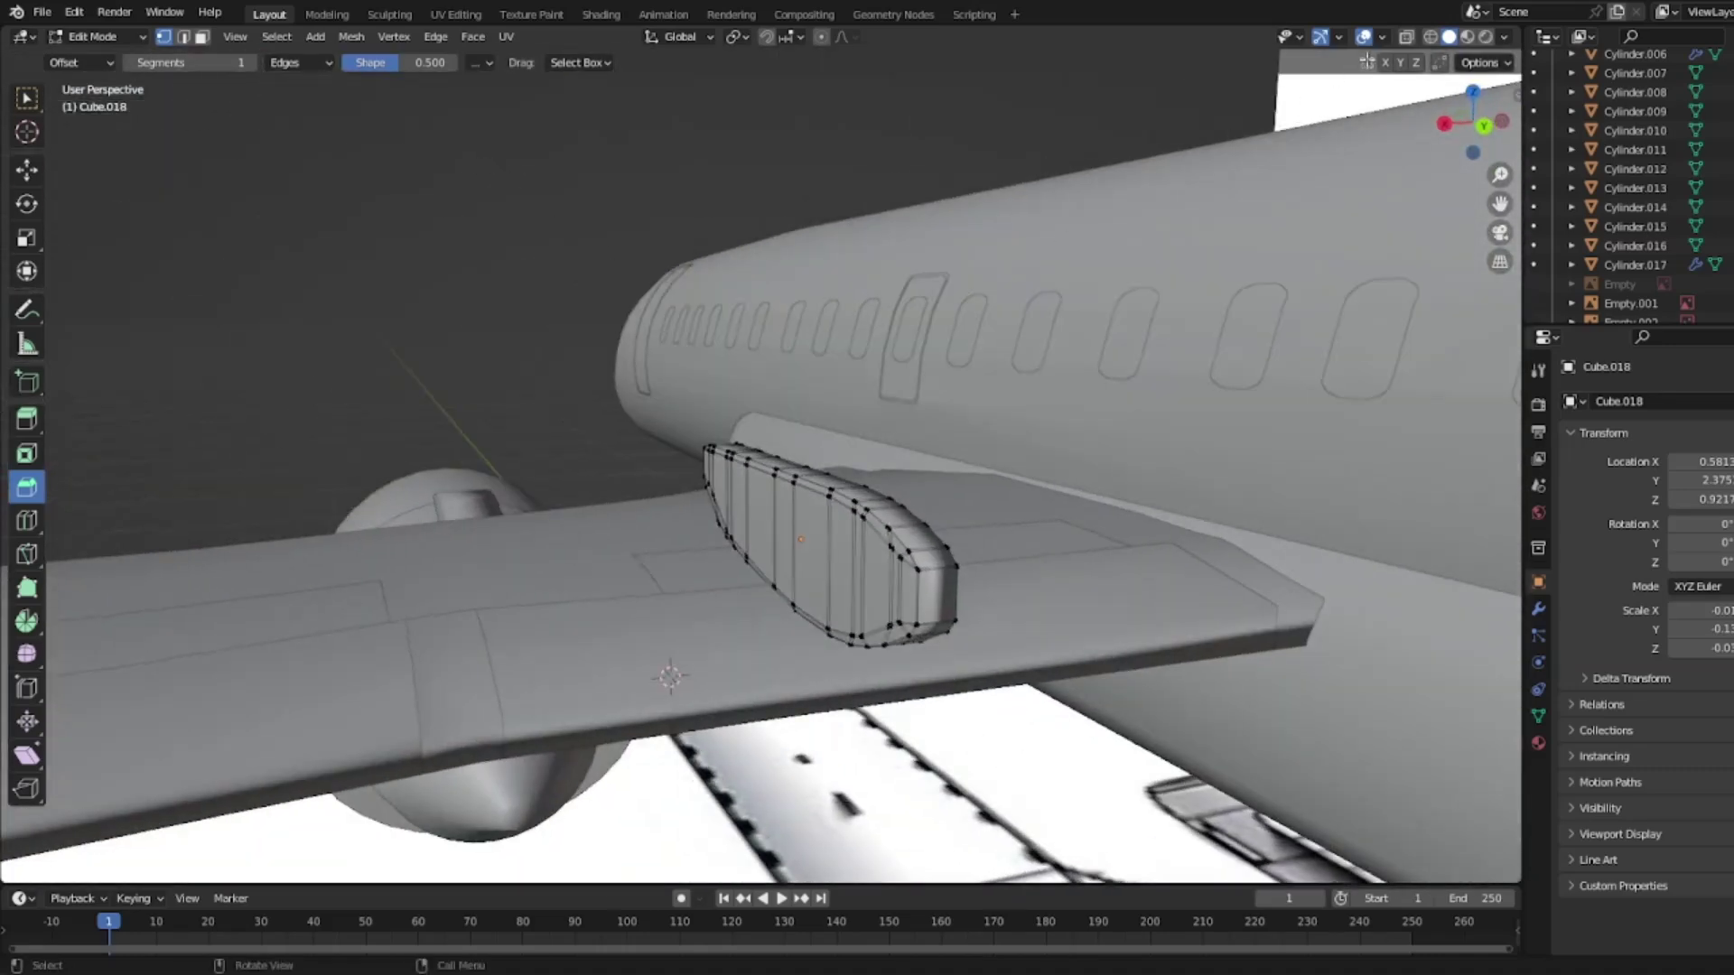
{"action": "left_click", "coordinate": [1473, 91]}
{"action": "key", "text": "shift+z"}
{"action": "scroll", "coordinate": [836, 705], "scroll_direction": "down", "scroll_amount": 1}
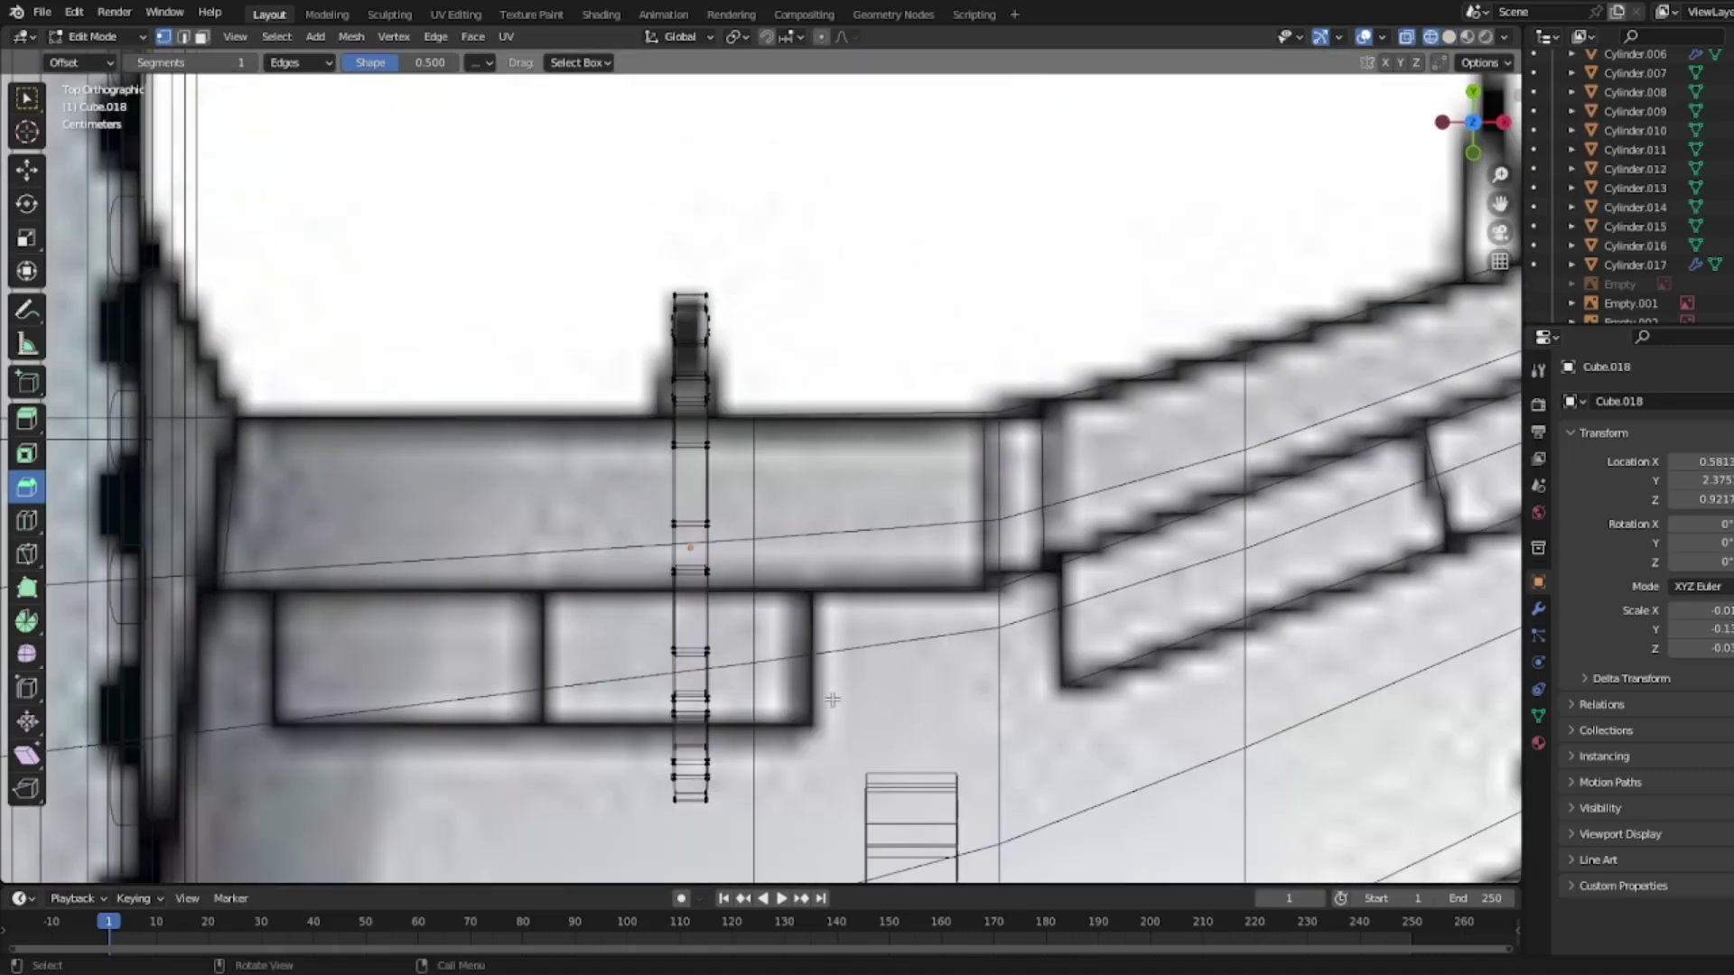
{"action": "left_click_drag", "start_coordinate": [779, 665], "coordinate": [605, 502]}
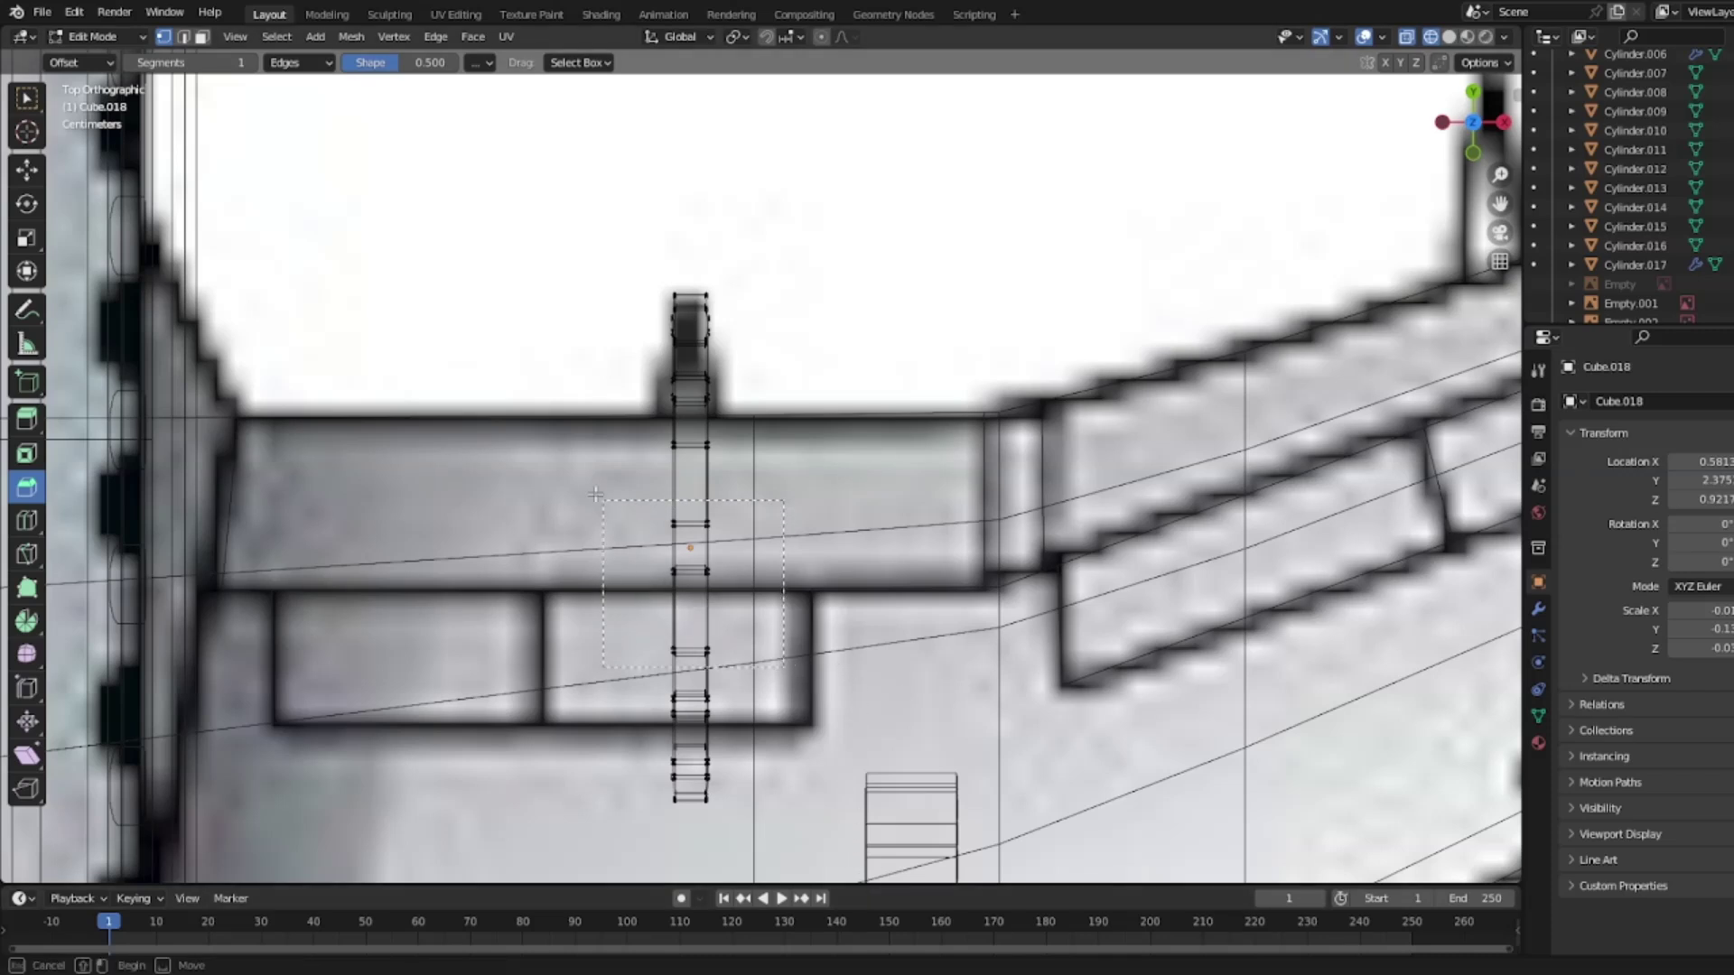
{"action": "left_click_drag", "start_coordinate": [572, 434], "coordinate": [573, 434]}
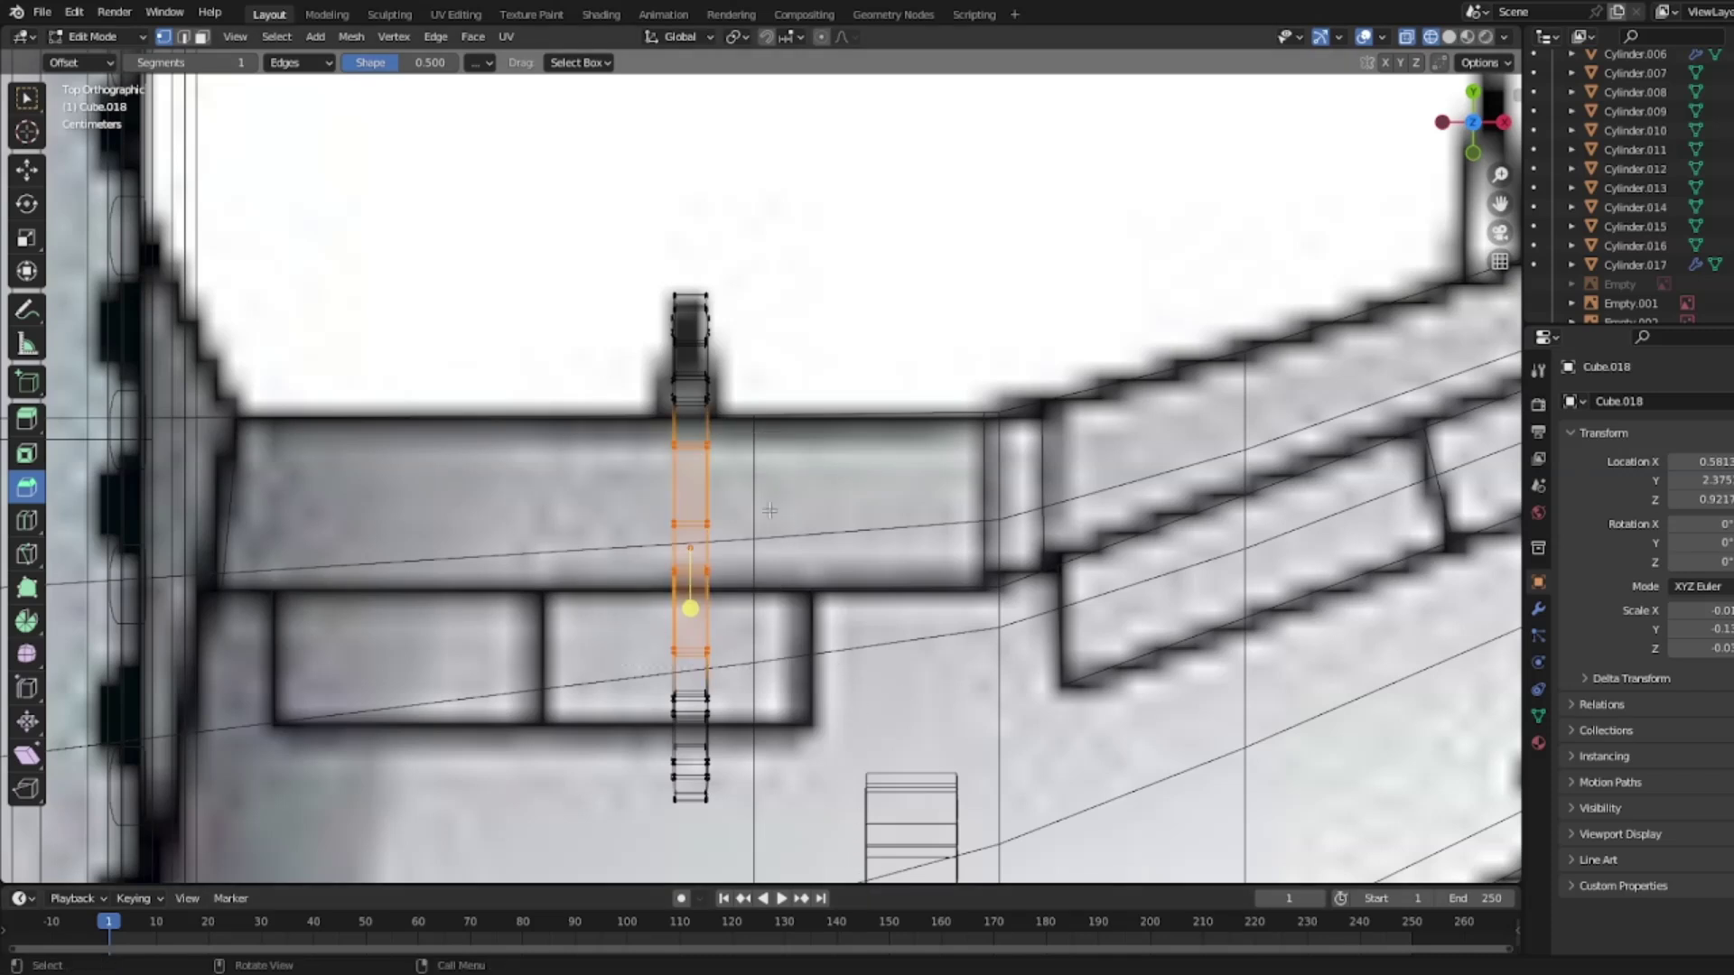
{"action": "left_click", "coordinate": [26, 237]}
{"action": "left_click_drag", "start_coordinate": [759, 552], "coordinate": [787, 548]}
{"action": "left_click_drag", "start_coordinate": [762, 416], "coordinate": [645, 389]}
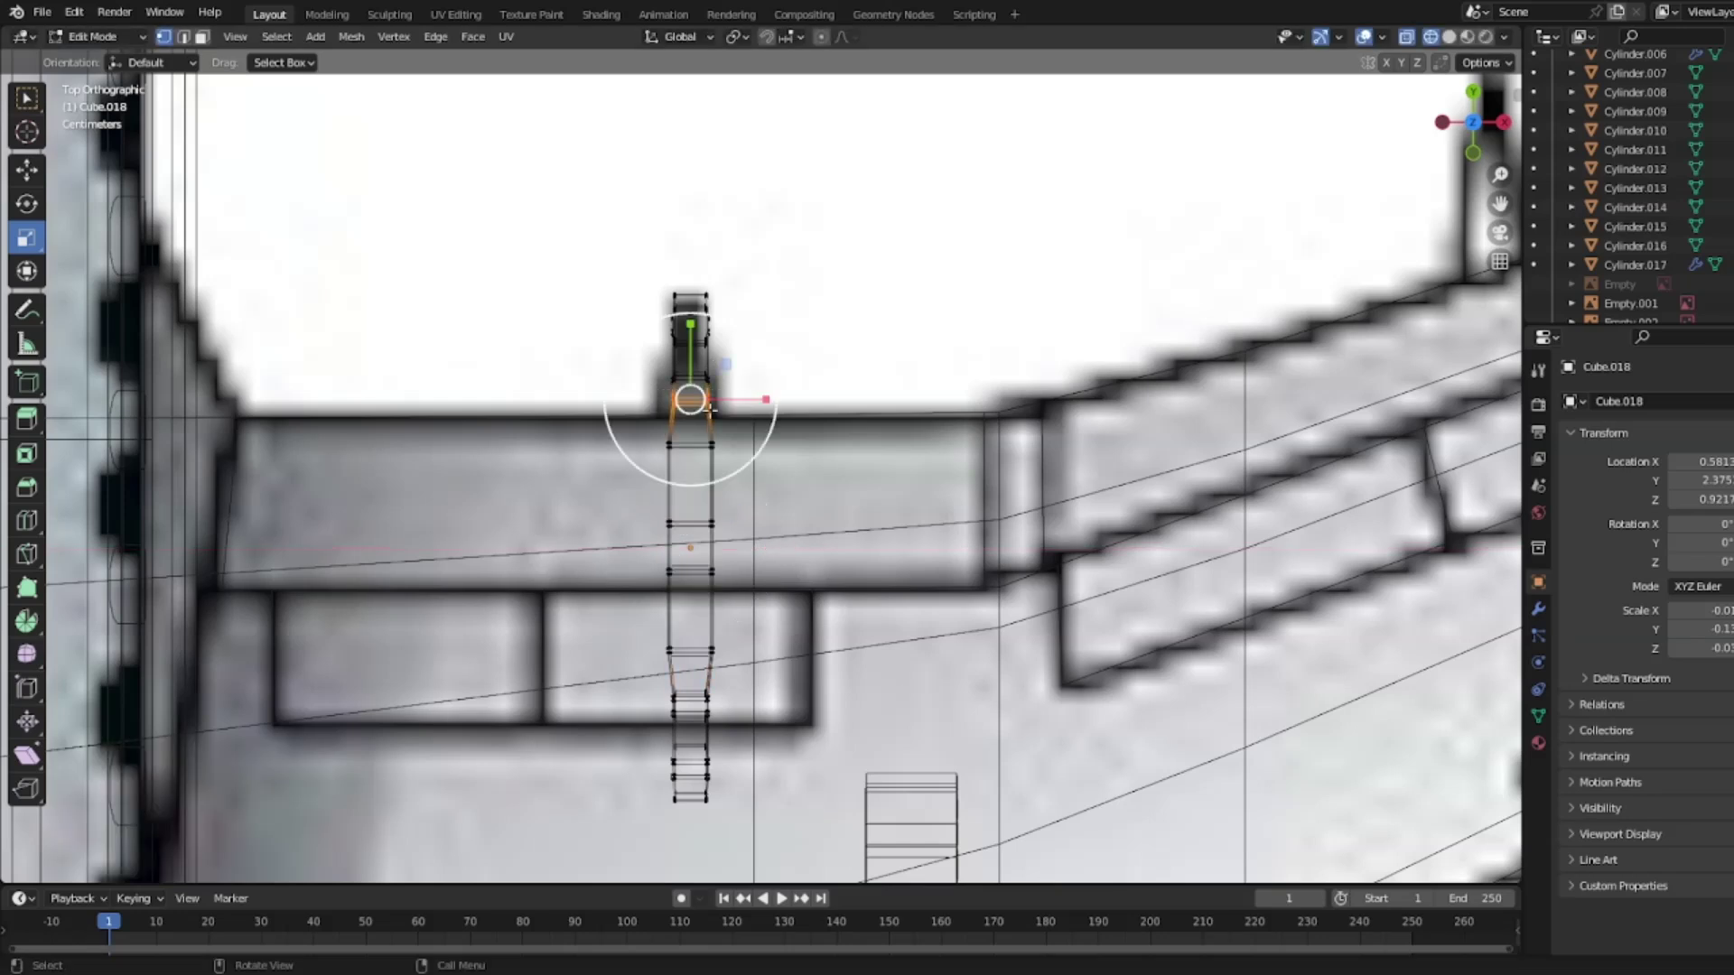
{"action": "left_click_drag", "start_coordinate": [763, 399], "coordinate": [773, 398]}
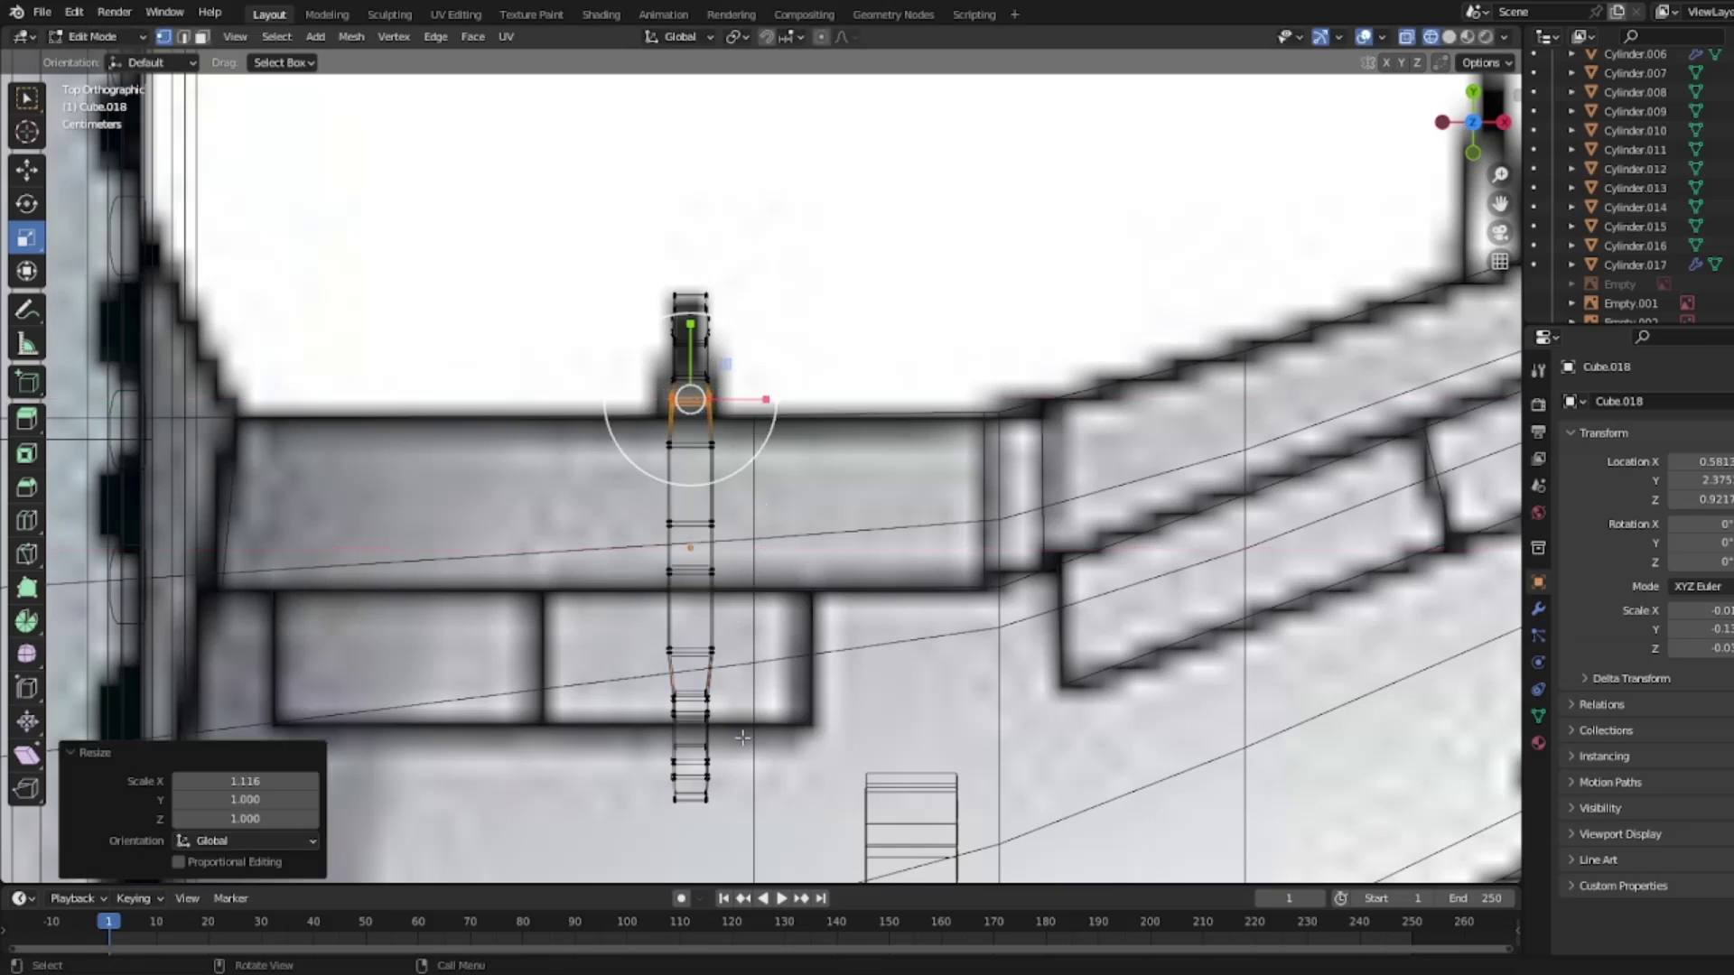
{"action": "left_click_drag", "start_coordinate": [737, 724], "coordinate": [666, 680]}
{"action": "left_click_drag", "start_coordinate": [568, 654], "coordinate": [771, 692]}
{"action": "key", "text": "s"}
{"action": "left_click", "coordinate": [704, 713]}
{"action": "key", "text": "ctrl+z"}
{"action": "key", "text": "s"}
{"action": "left_click", "coordinate": [742, 719]}
{"action": "left_click", "coordinate": [843, 747]}
{"action": "key", "text": "ctrl+z"}
{"action": "key", "text": "ctrl+z"}
{"action": "left_click", "coordinate": [806, 770]}
Step: Scale the vertices of the section just ahead of the fairing's middle slightly wider, then return to Object Mode with solid shading
{"action": "left_click_drag", "start_coordinate": [738, 734], "coordinate": [651, 706]}
{"action": "key", "text": "s"}
{"action": "left_click", "coordinate": [777, 716]}
{"action": "left_click", "coordinate": [754, 445]}
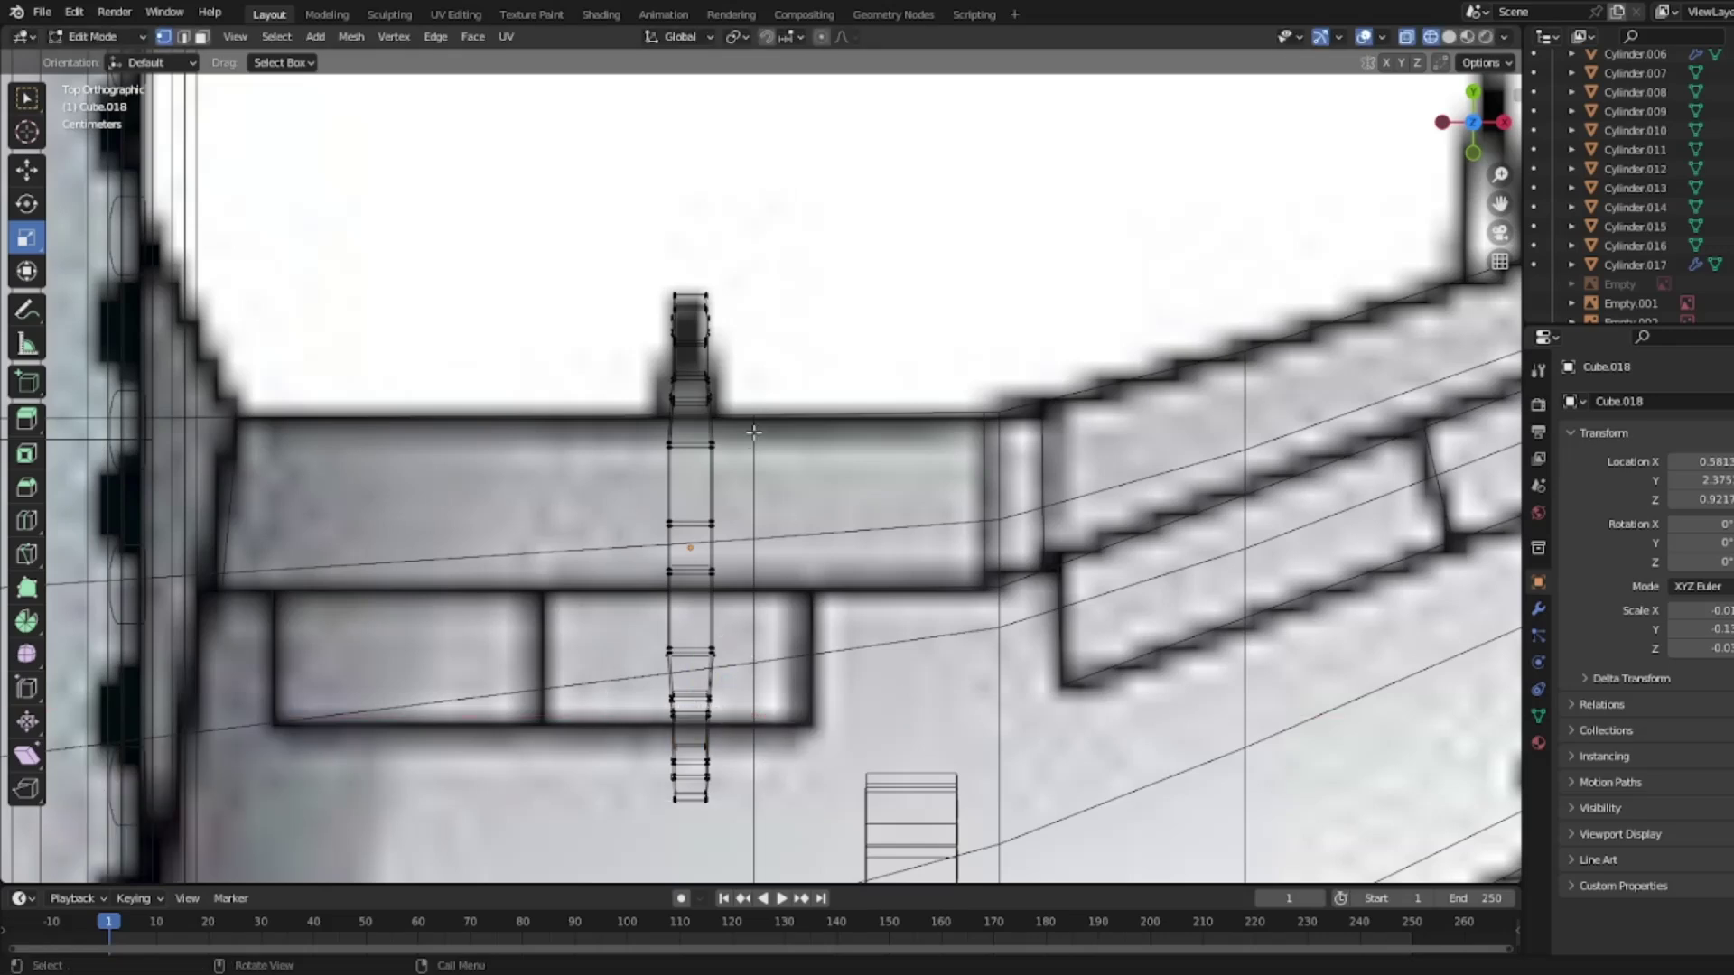
{"action": "left_click_drag", "start_coordinate": [728, 381], "coordinate": [648, 362]}
{"action": "left_click", "coordinate": [863, 359]}
{"action": "key", "text": "z"}
{"action": "left_click", "coordinate": [1012, 342]}
{"action": "key", "text": "Tab"}
Step: Move the fairing straight down so it hangs beneath the wing's trailing edge
{"action": "mouse_move", "coordinate": [1013, 340]}
{"action": "middle_mouse_down"}
{"action": "mouse_move", "coordinate": [892, 241]}
{"action": "mouse_move", "coordinate": [710, 160]}
{"action": "mouse_move", "coordinate": [816, 310]}
{"action": "mouse_move", "coordinate": [5, 72]}
{"action": "middle_mouse_up"}
{"action": "left_click", "coordinate": [38, 174]}
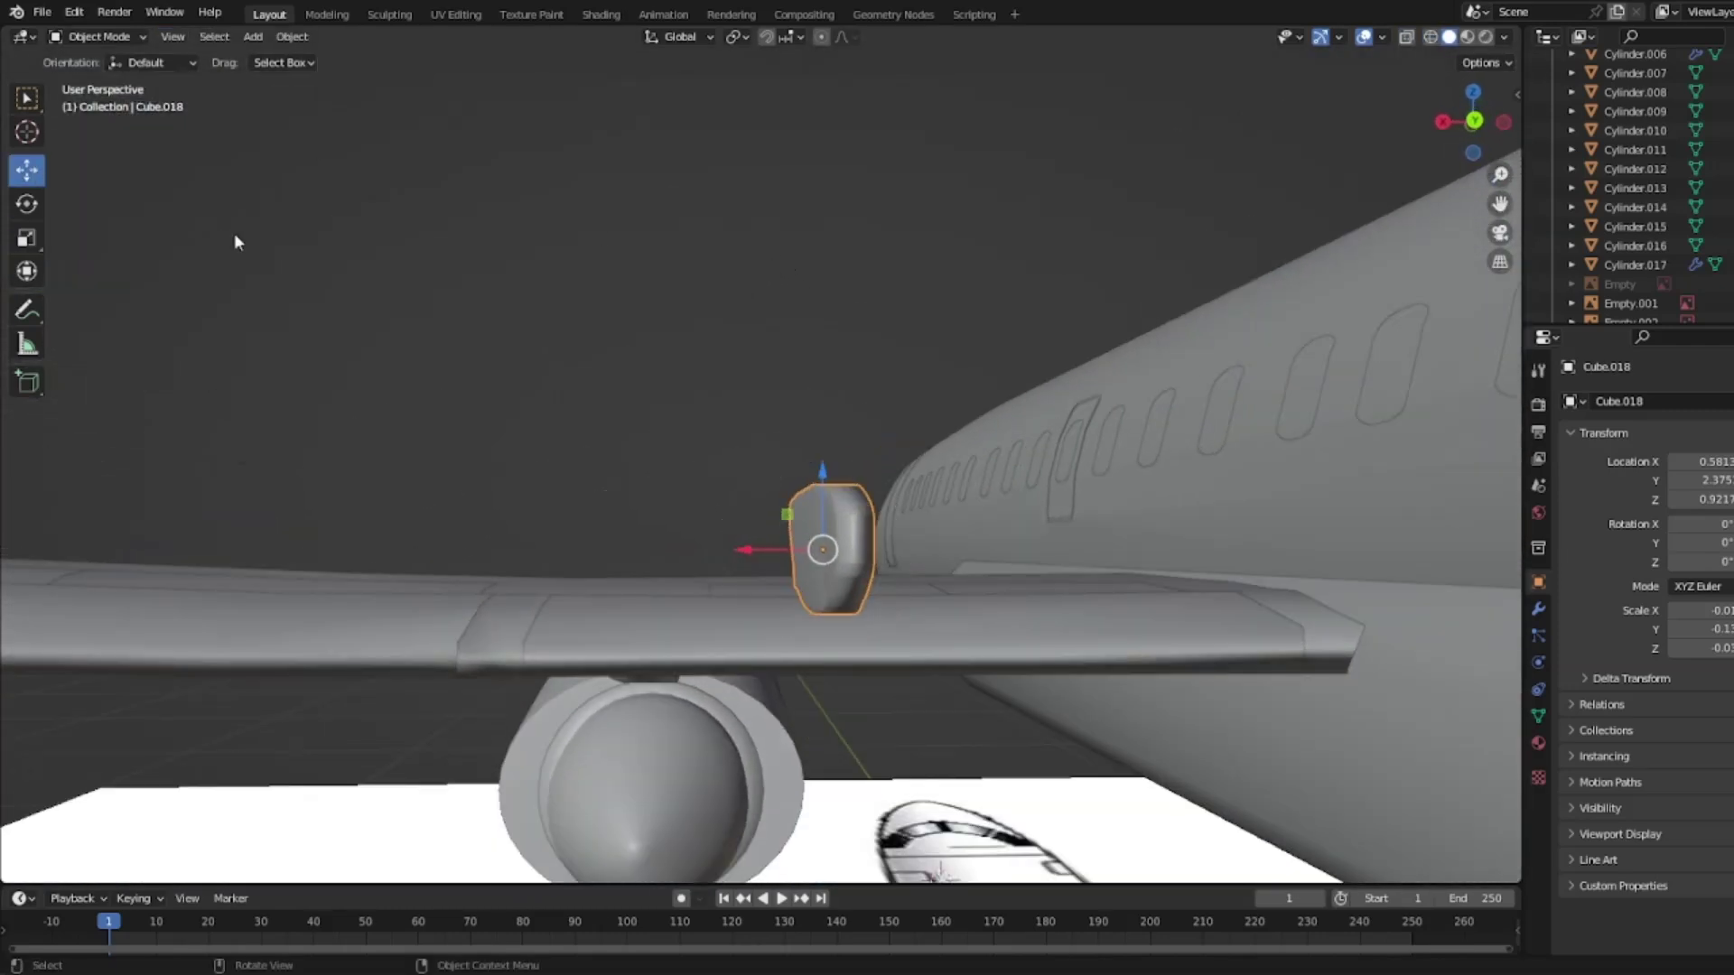
{"action": "left_click_drag", "start_coordinate": [813, 466], "coordinate": [849, 620]}
{"action": "mouse_move", "coordinate": [883, 620]}
{"action": "middle_mouse_down"}
{"action": "mouse_move", "coordinate": [972, 595]}
{"action": "mouse_move", "coordinate": [910, 605]}
{"action": "middle_mouse_up"}
{"action": "left_click_drag", "start_coordinate": [739, 646], "coordinate": [740, 650]}
{"action": "middle_click_drag", "start_coordinate": [741, 651], "coordinate": [1491, 65]}
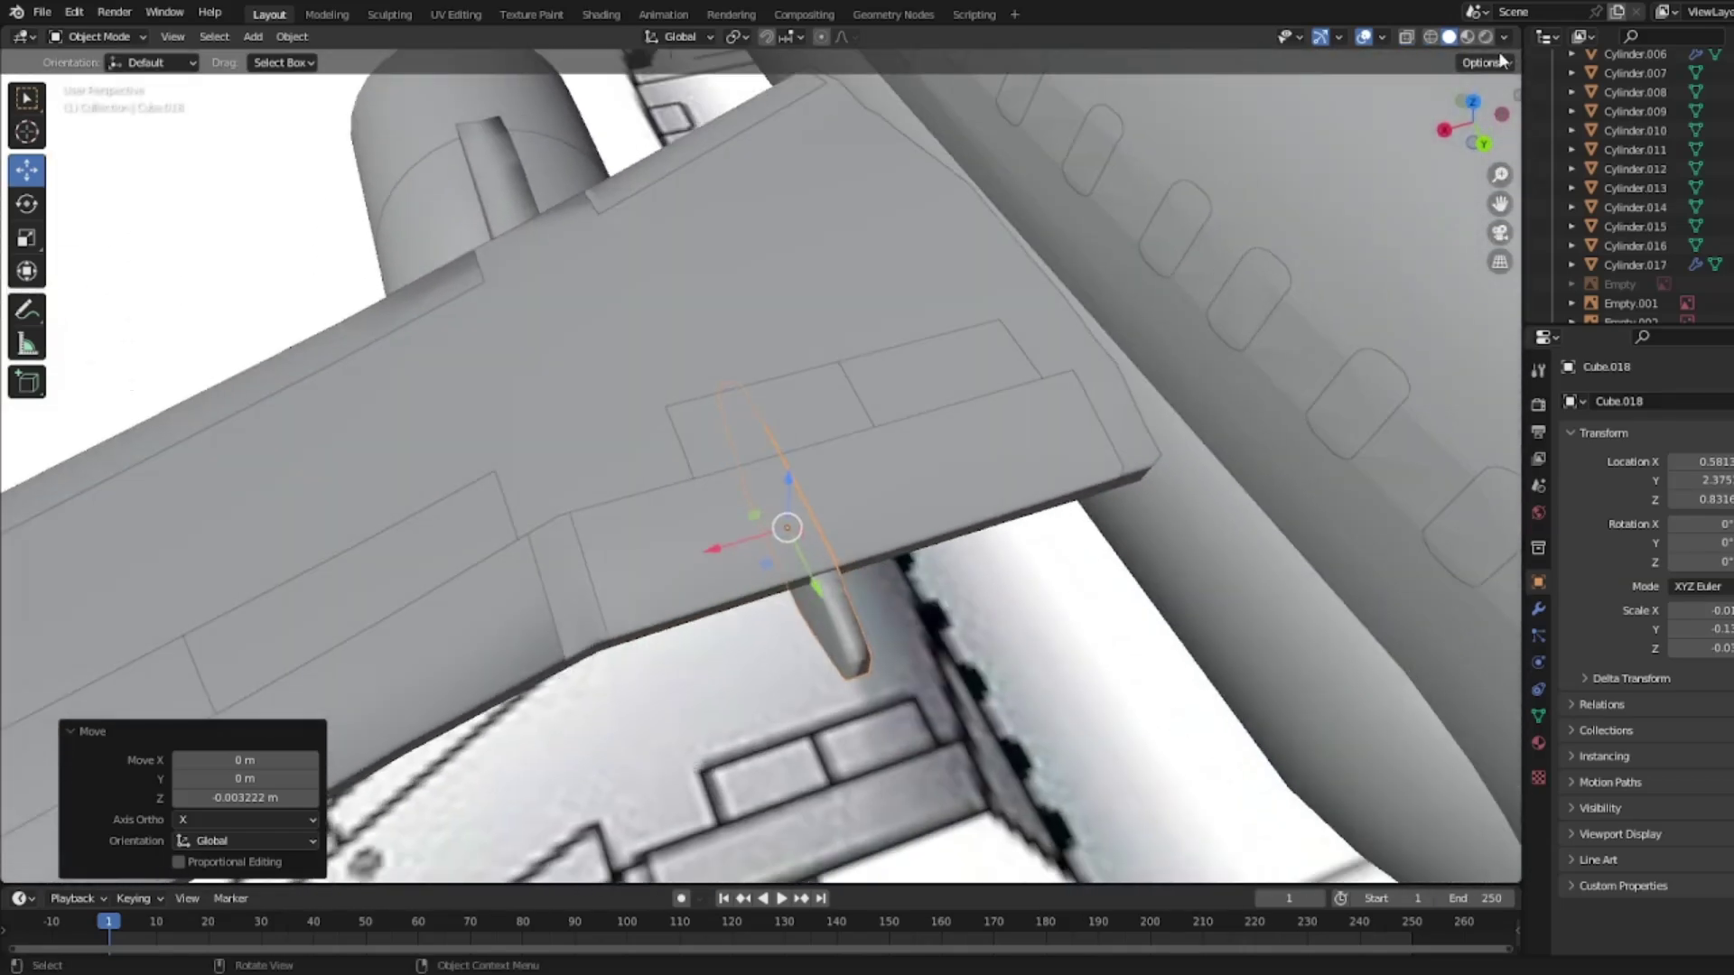
{"action": "left_click", "coordinate": [1473, 102]}
{"action": "right_click", "coordinate": [847, 441]}
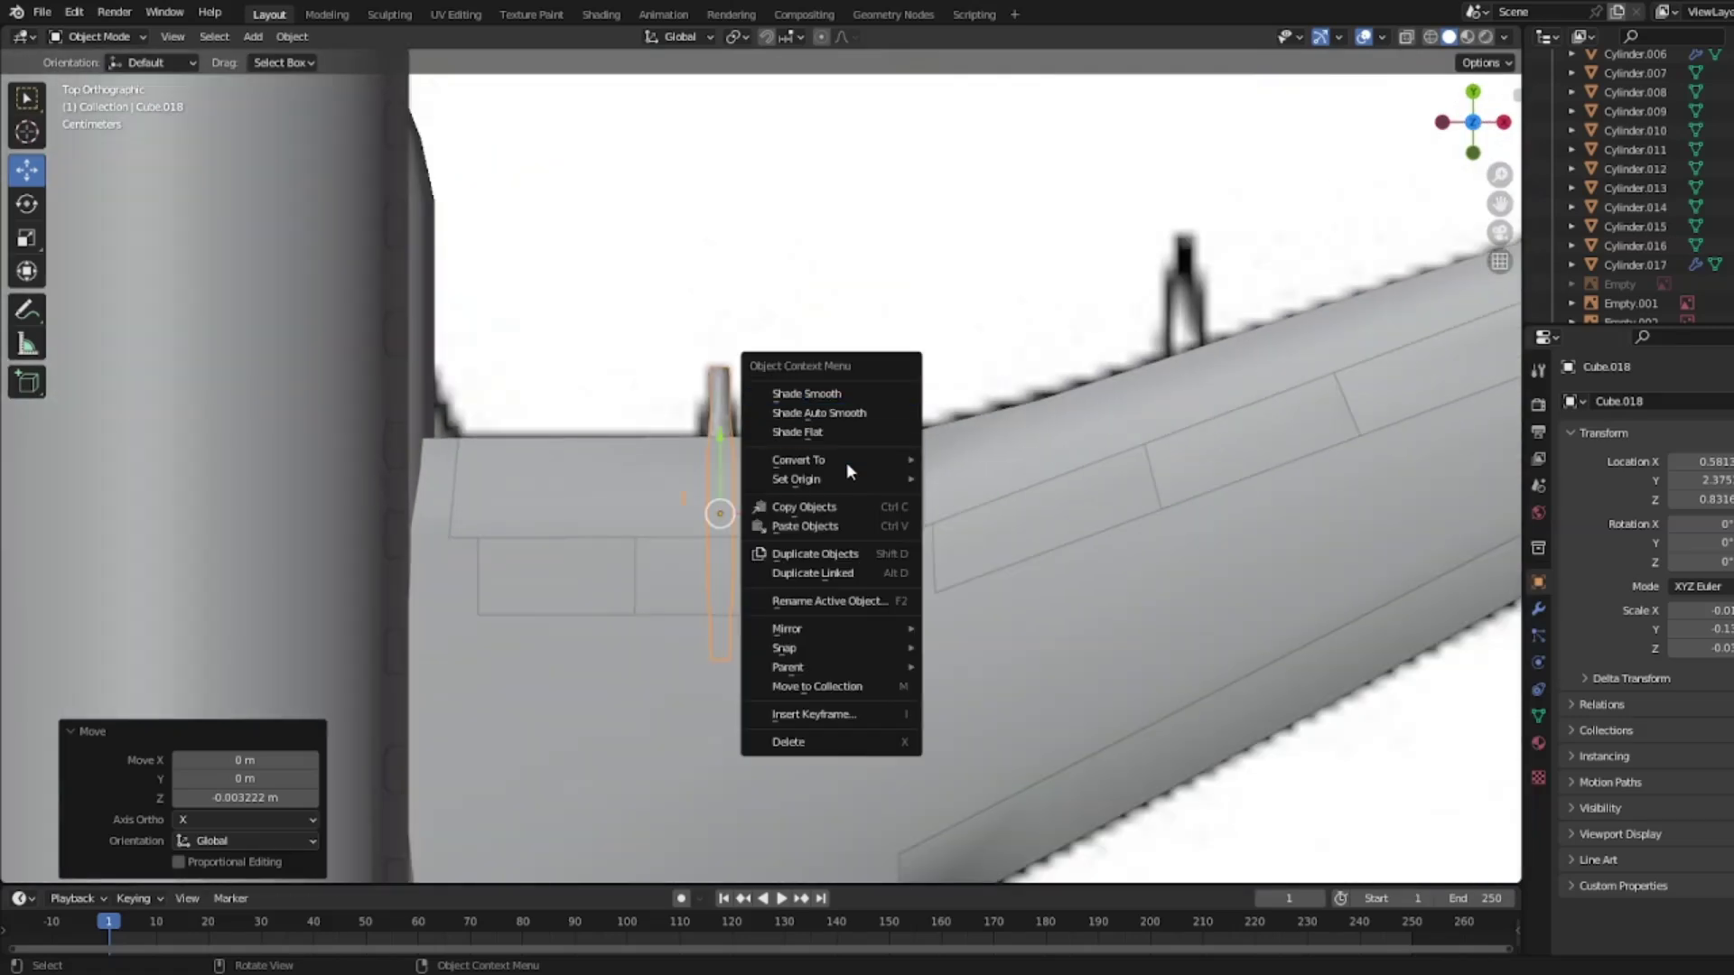
{"action": "scroll", "coordinate": [692, 314], "scroll_direction": "up", "scroll_amount": 5}
{"action": "key", "text": "Tab"}
{"action": "key", "text": "z"}
{"action": "left_click", "coordinate": [506, 317]}
{"action": "mouse_move", "coordinate": [615, 315]}
{"action": "left_mouse_down", "text": "shift"}
{"action": "mouse_move", "coordinate": [706, 349]}
{"action": "mouse_move", "coordinate": [741, 340]}
{"action": "left_mouse_up", "text": "shift"}
{"action": "left_click", "coordinate": [878, 240]}
{"action": "key", "text": "z"}
{"action": "left_click", "coordinate": [1144, 278]}
{"action": "key", "text": "Tab"}
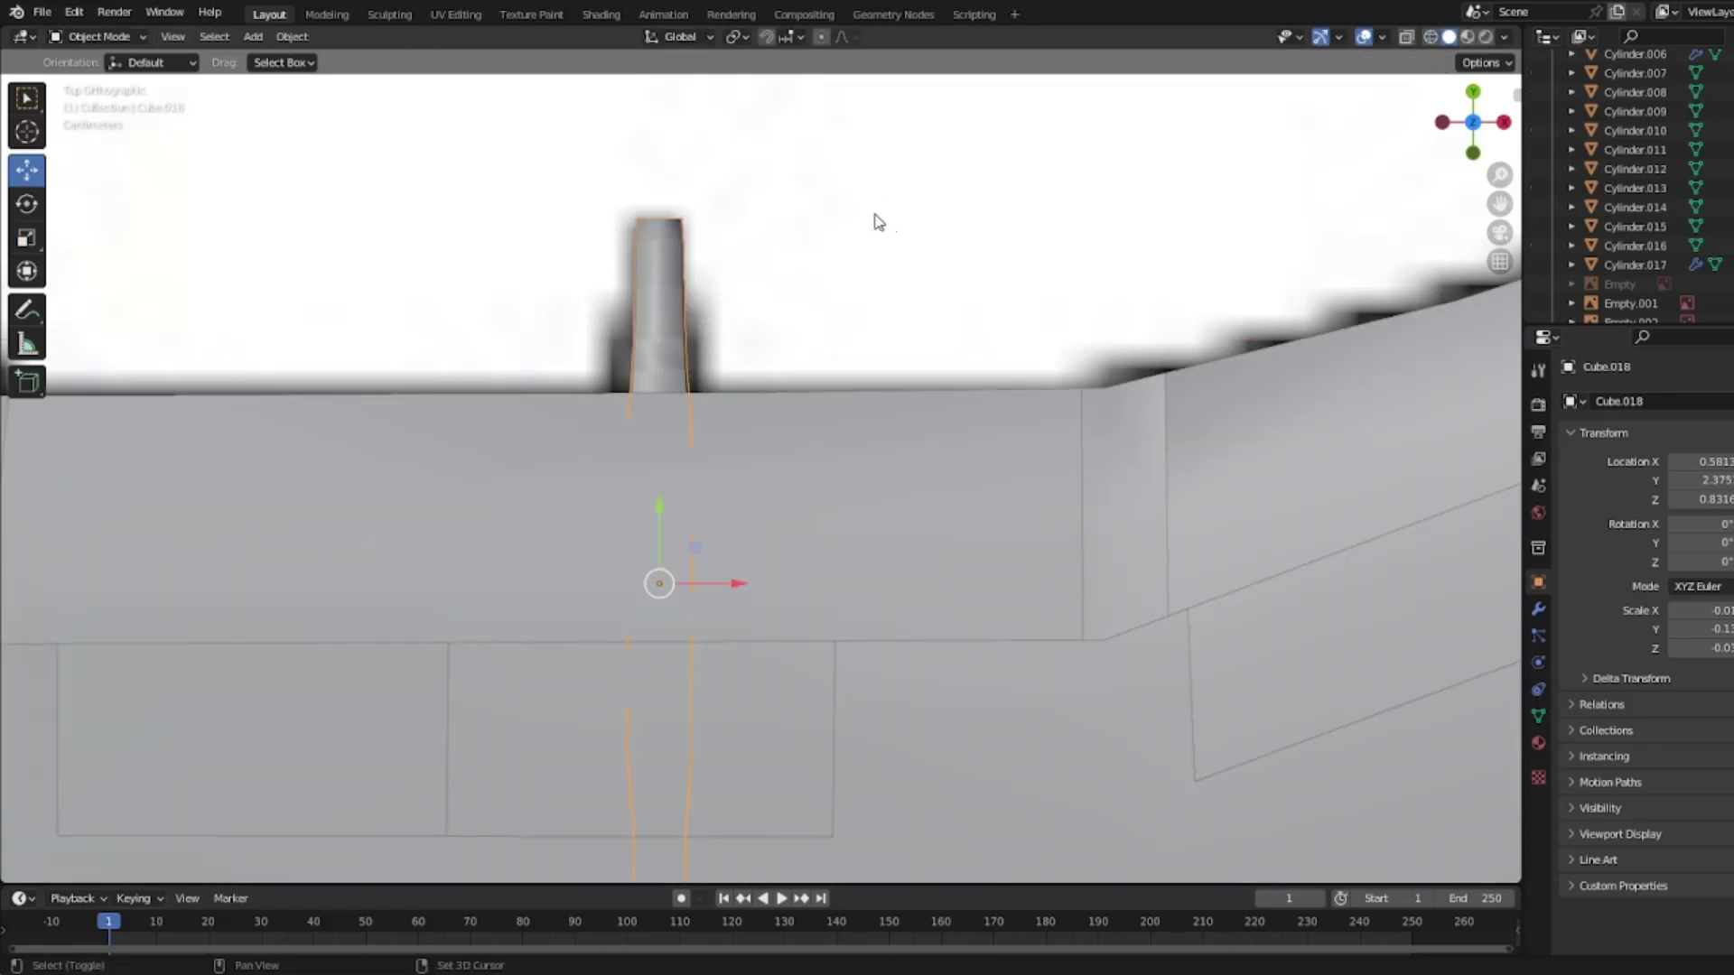
Step: Duplicate the fairing and move the copy about 0.44 m outboard in X and rearward in Y onto the second track position
{"action": "middle_click_drag", "start_coordinate": [884, 215], "coordinate": [586, 349], "text": "shift"}
{"action": "key", "text": "Tab"}
{"action": "key", "text": "Tab"}
{"action": "right_click", "coordinate": [505, 411]}
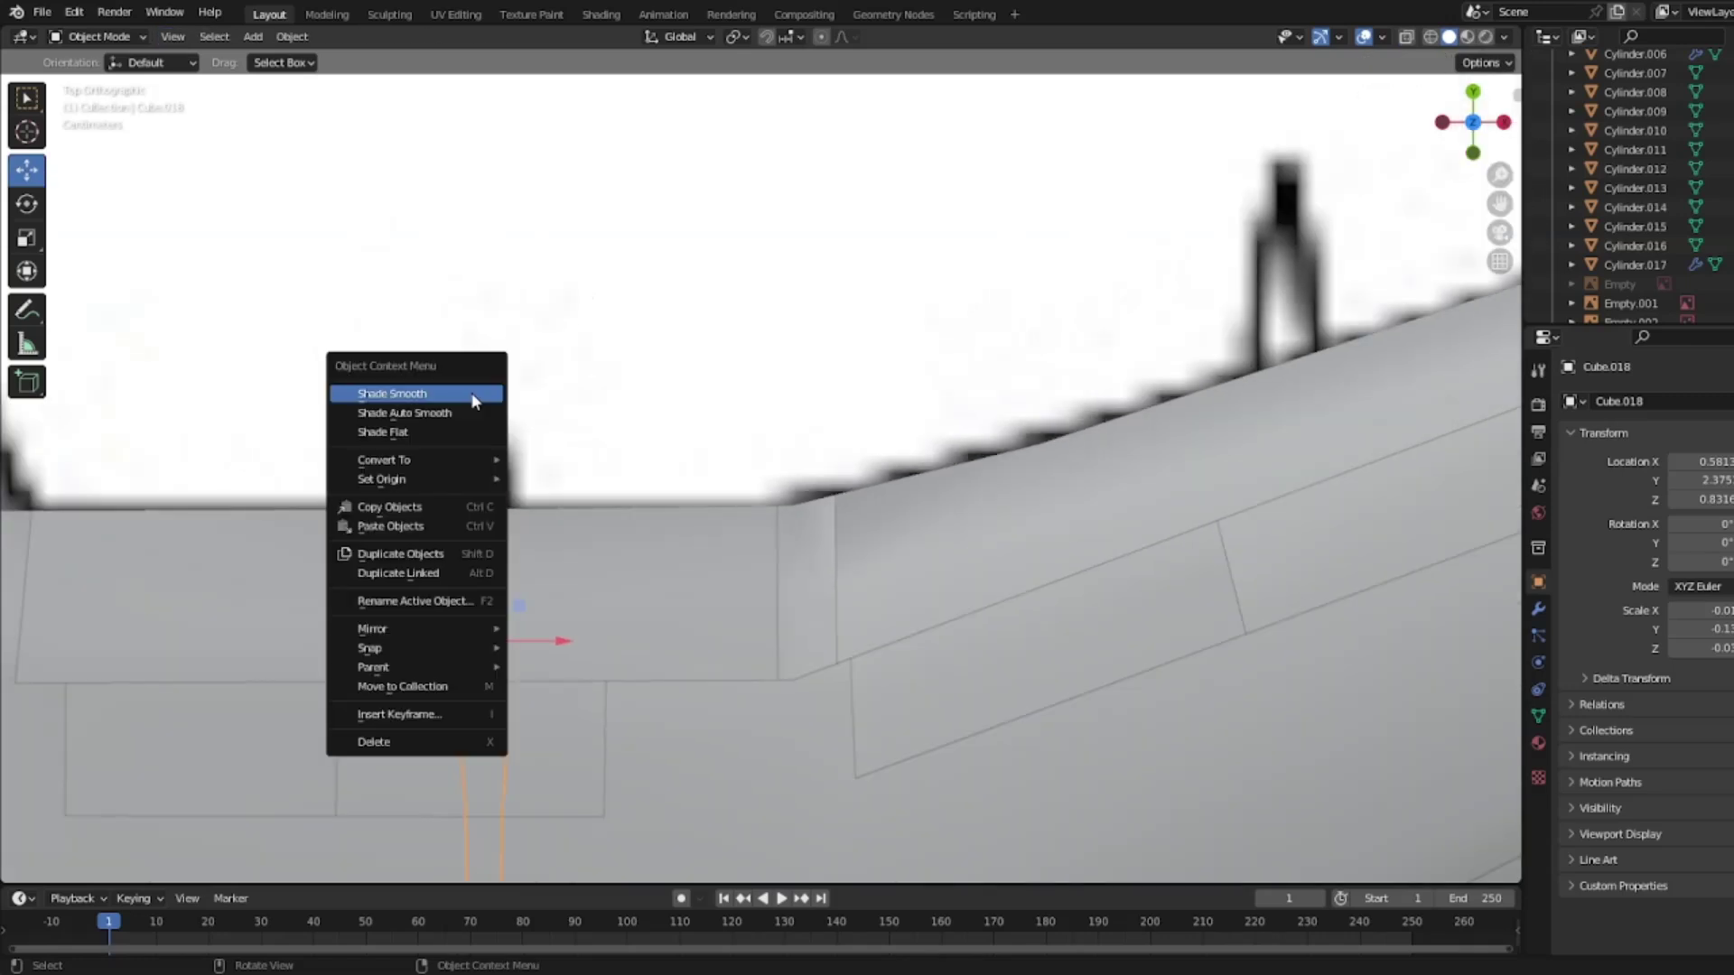
{"action": "left_click", "coordinate": [415, 554]}
{"action": "right_click", "coordinate": [637, 599]}
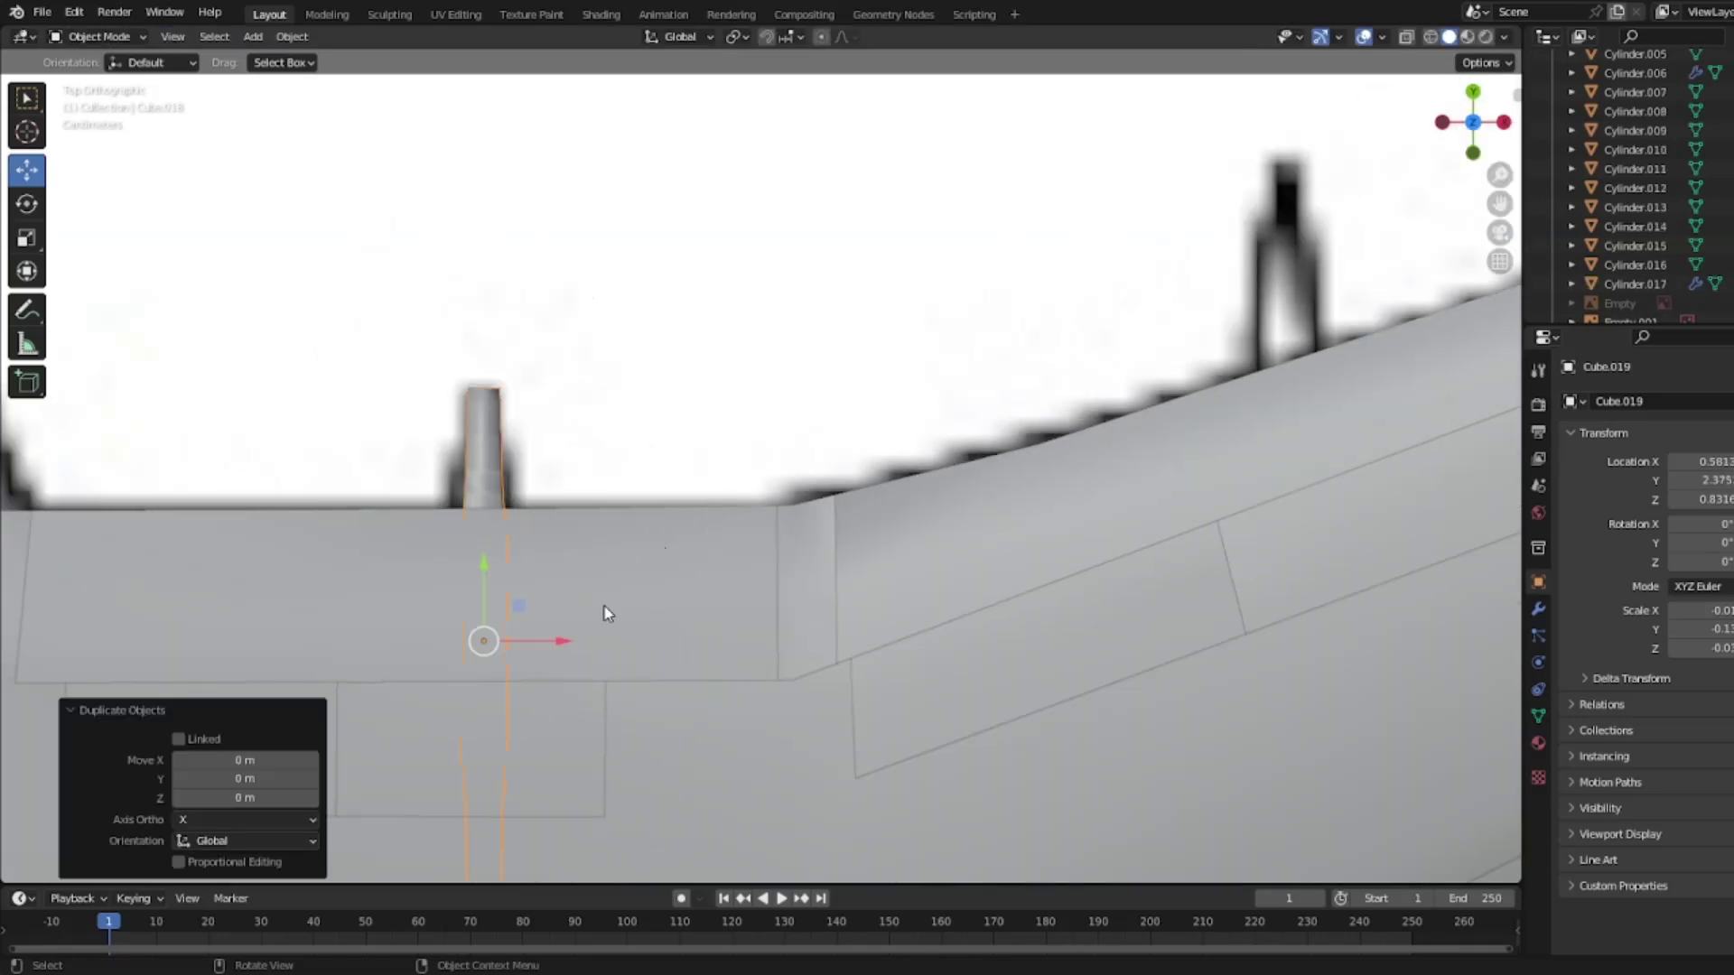
{"action": "key", "text": "g"}
{"action": "key", "text": "x"}
{"action": "left_click", "coordinate": [1330, 597]}
{"action": "key", "text": "g"}
{"action": "key", "text": "y"}
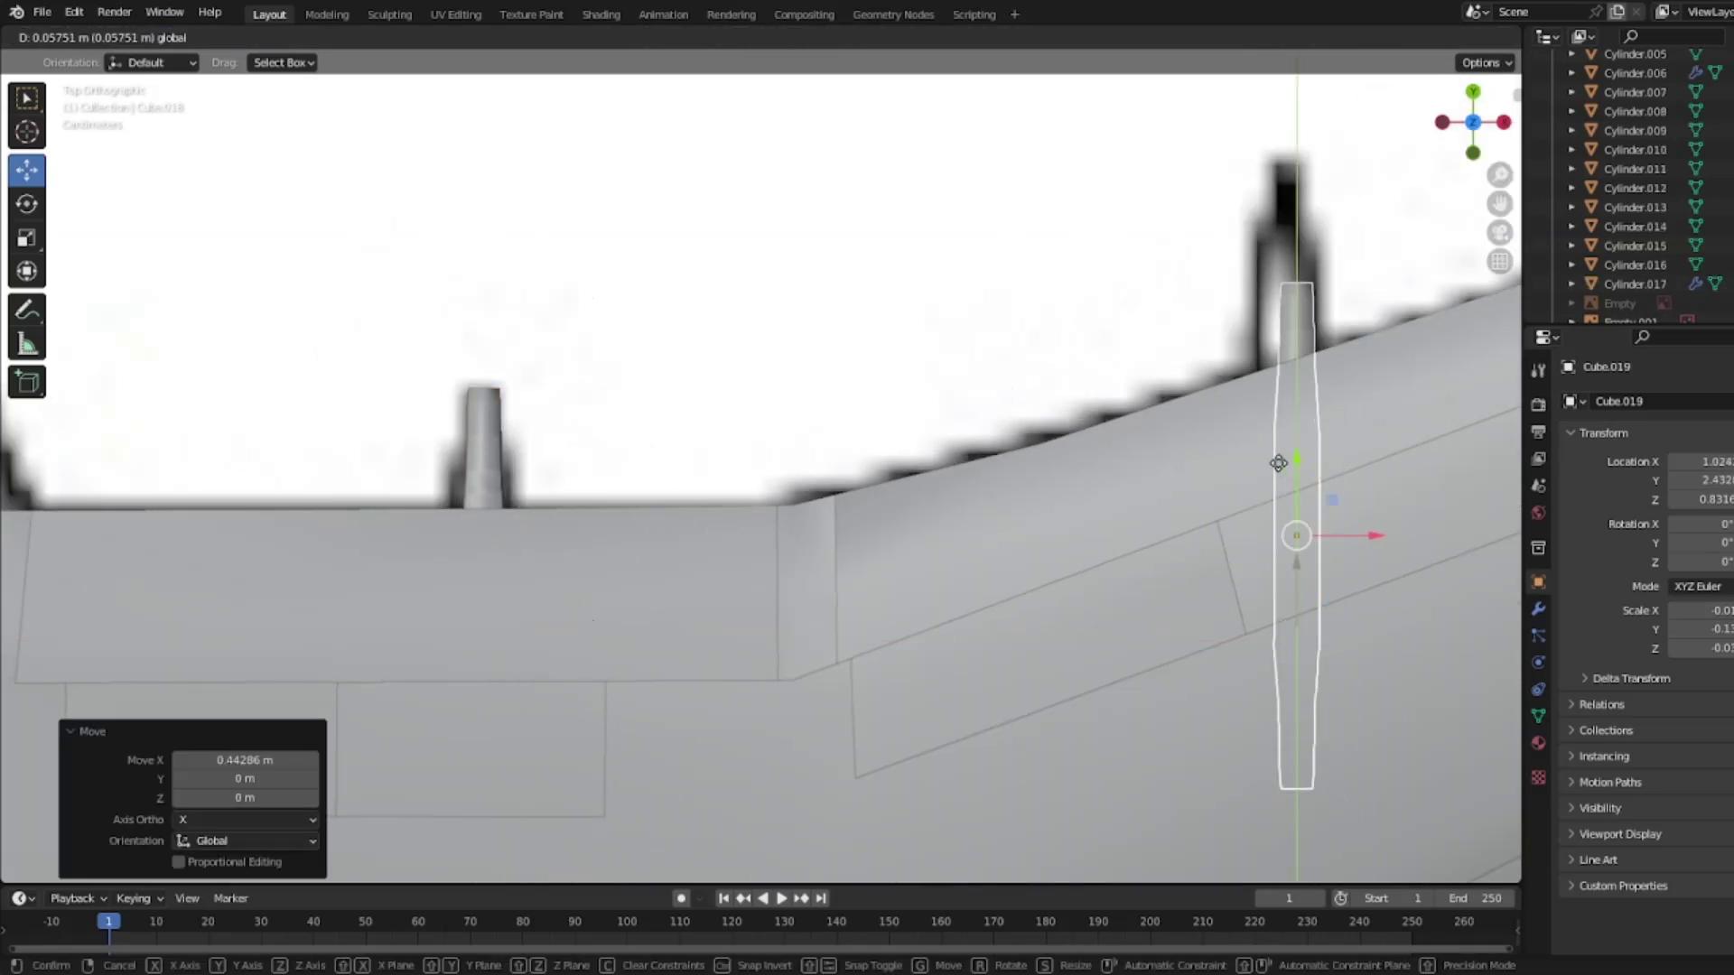
{"action": "left_click", "coordinate": [1334, 432]}
{"action": "left_click_drag", "start_coordinate": [1364, 419], "coordinate": [1355, 418]}
Step: Duplicate the second fairing and move the copy outboard in X and rearward in Y onto the third track position
{"action": "middle_click_drag", "start_coordinate": [1277, 283], "coordinate": [676, 496], "text": "shift"}
{"action": "right_click", "coordinate": [675, 494]}
{"action": "left_click", "coordinate": [678, 495]}
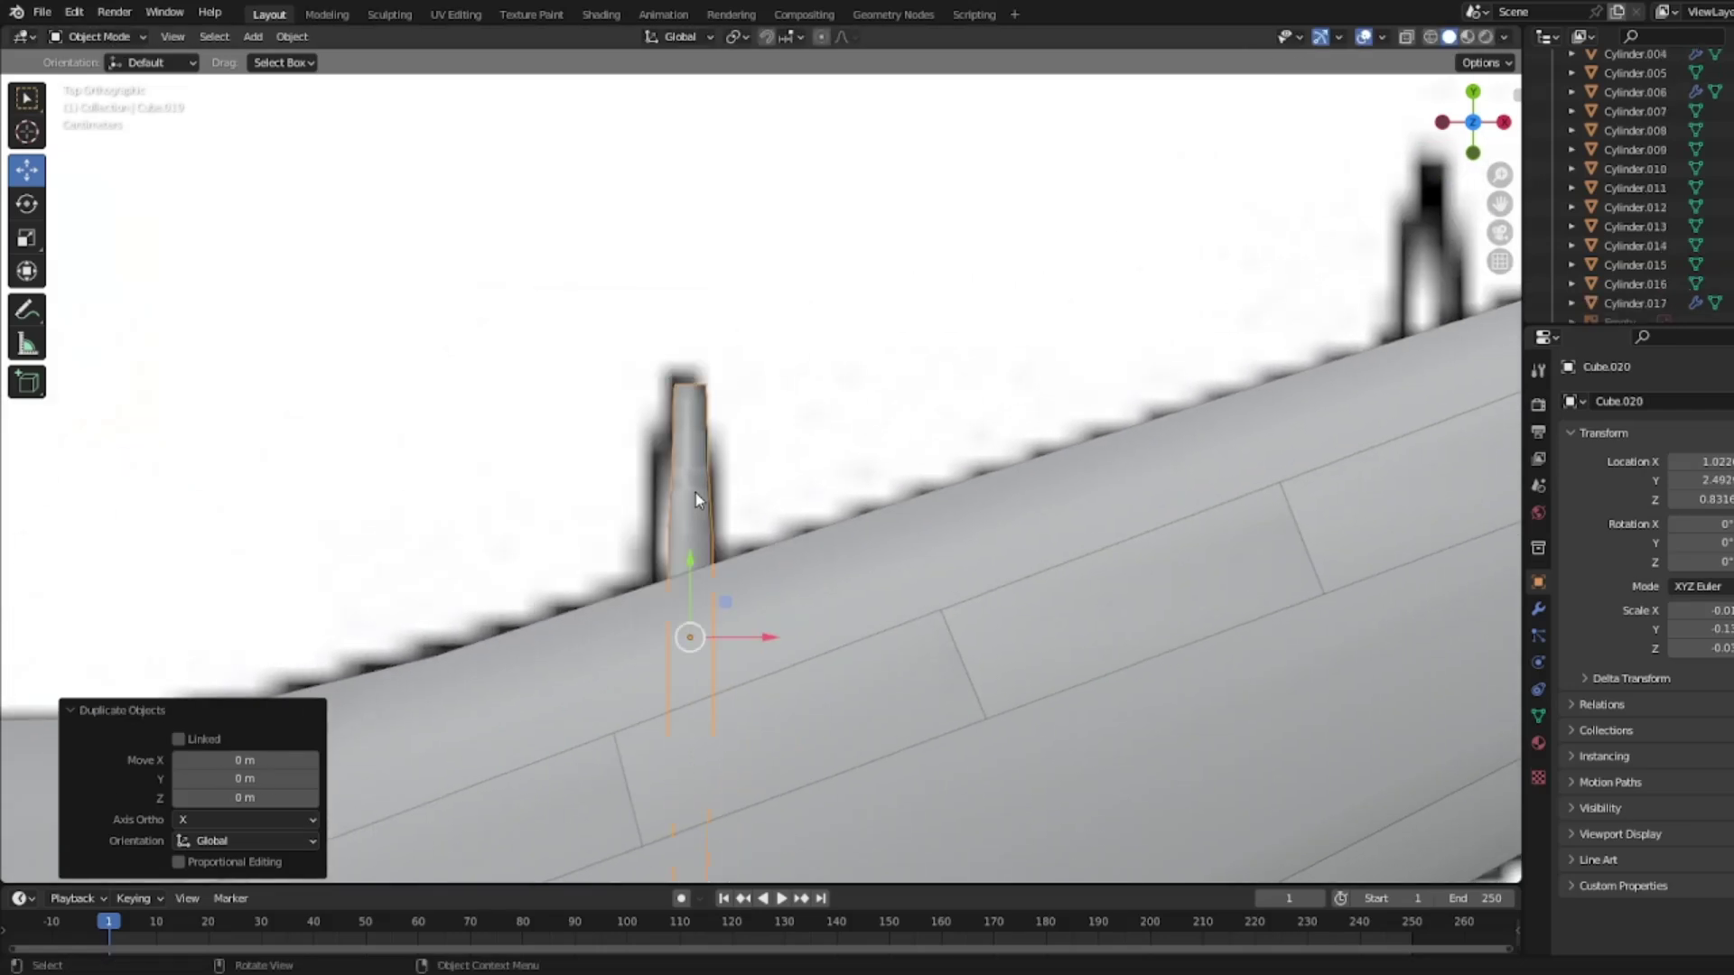
{"action": "scroll", "coordinate": [713, 492], "scroll_direction": "down", "scroll_amount": 2}
{"action": "key", "text": "x"}
{"action": "left_click", "coordinate": [1305, 509]}
{"action": "key", "text": "g"}
{"action": "key", "text": "y"}
{"action": "left_click", "coordinate": [1243, 371]}
Step: Raise the outermost fairing about 0.052 m in Z to follow the wing's upward slope
{"action": "middle_click_drag", "start_coordinate": [1243, 371], "coordinate": [907, 160]}
{"action": "scroll", "coordinate": [907, 161], "scroll_direction": "down", "scroll_amount": 1}
{"action": "middle_click_drag", "start_coordinate": [831, 251], "coordinate": [828, 289]}
{"action": "left_click_drag", "start_coordinate": [548, 546], "coordinate": [573, 480]}
{"action": "middle_click_drag", "start_coordinate": [573, 480], "coordinate": [772, 596]}
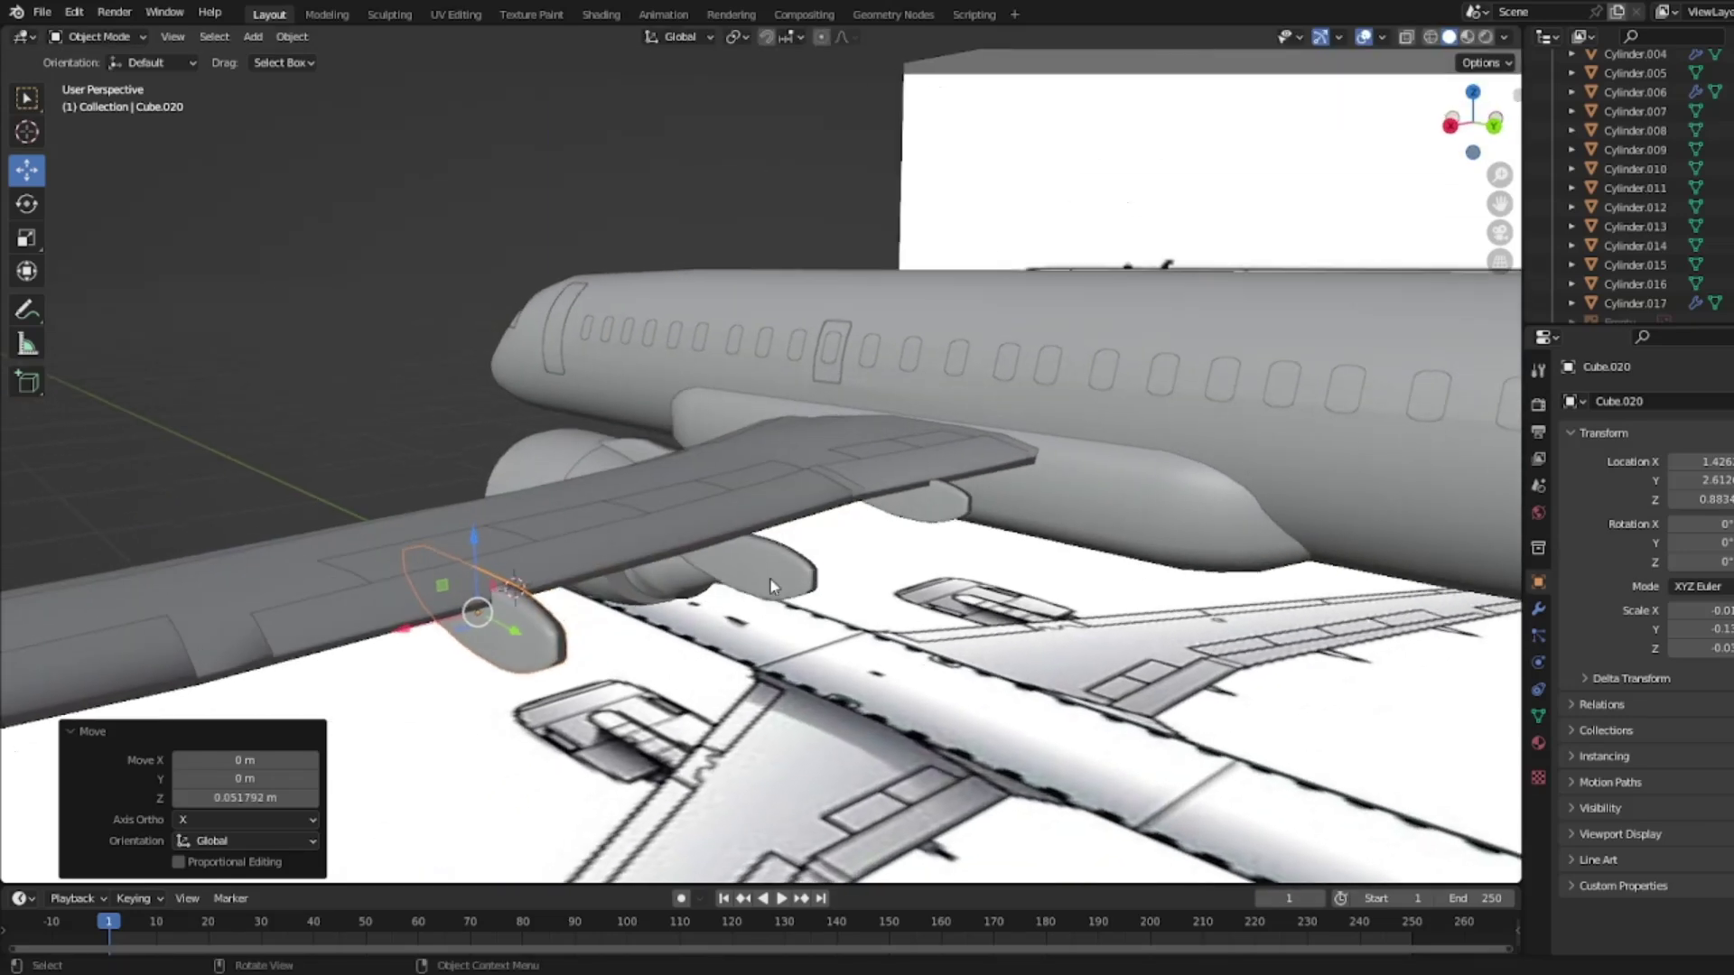
Step: Lower the outermost fairing slightly and raise the middle fairing about 0.015 m in Z
{"action": "left_click", "coordinate": [752, 548]}
{"action": "scroll", "coordinate": [744, 538], "scroll_direction": "up", "scroll_amount": 1}
{"action": "left_click", "coordinate": [367, 697]}
{"action": "left_click_drag", "start_coordinate": [285, 632], "coordinate": [288, 648]}
{"action": "left_click", "coordinate": [766, 611]}
{"action": "left_click_drag", "start_coordinate": [718, 502], "coordinate": [710, 483]}
{"action": "middle_click_drag", "start_coordinate": [751, 501], "coordinate": [817, 467]}
{"action": "scroll", "coordinate": [817, 468], "scroll_direction": "up", "scroll_amount": 3}
{"action": "scroll", "coordinate": [849, 479], "scroll_direction": "down", "scroll_amount": 3}
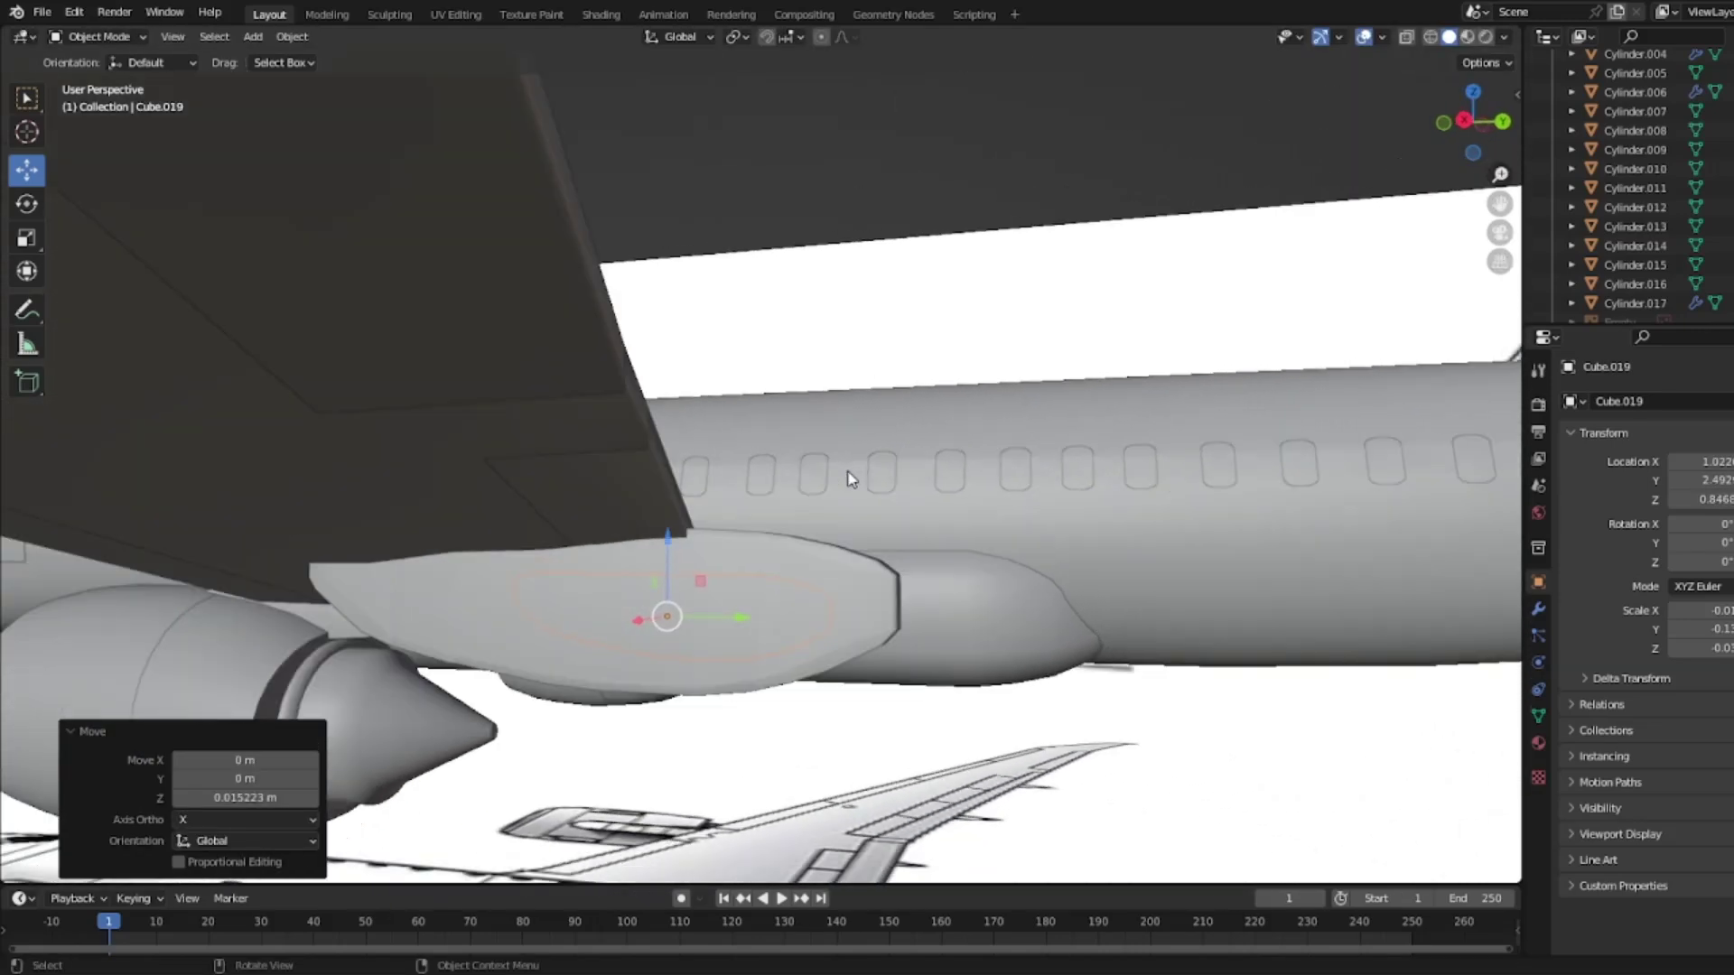
Step: Select all three flap-track fairings and scale them down in Z to make them slimmer
{"action": "left_click", "coordinate": [539, 613]}
{"action": "left_click", "coordinate": [27, 238]}
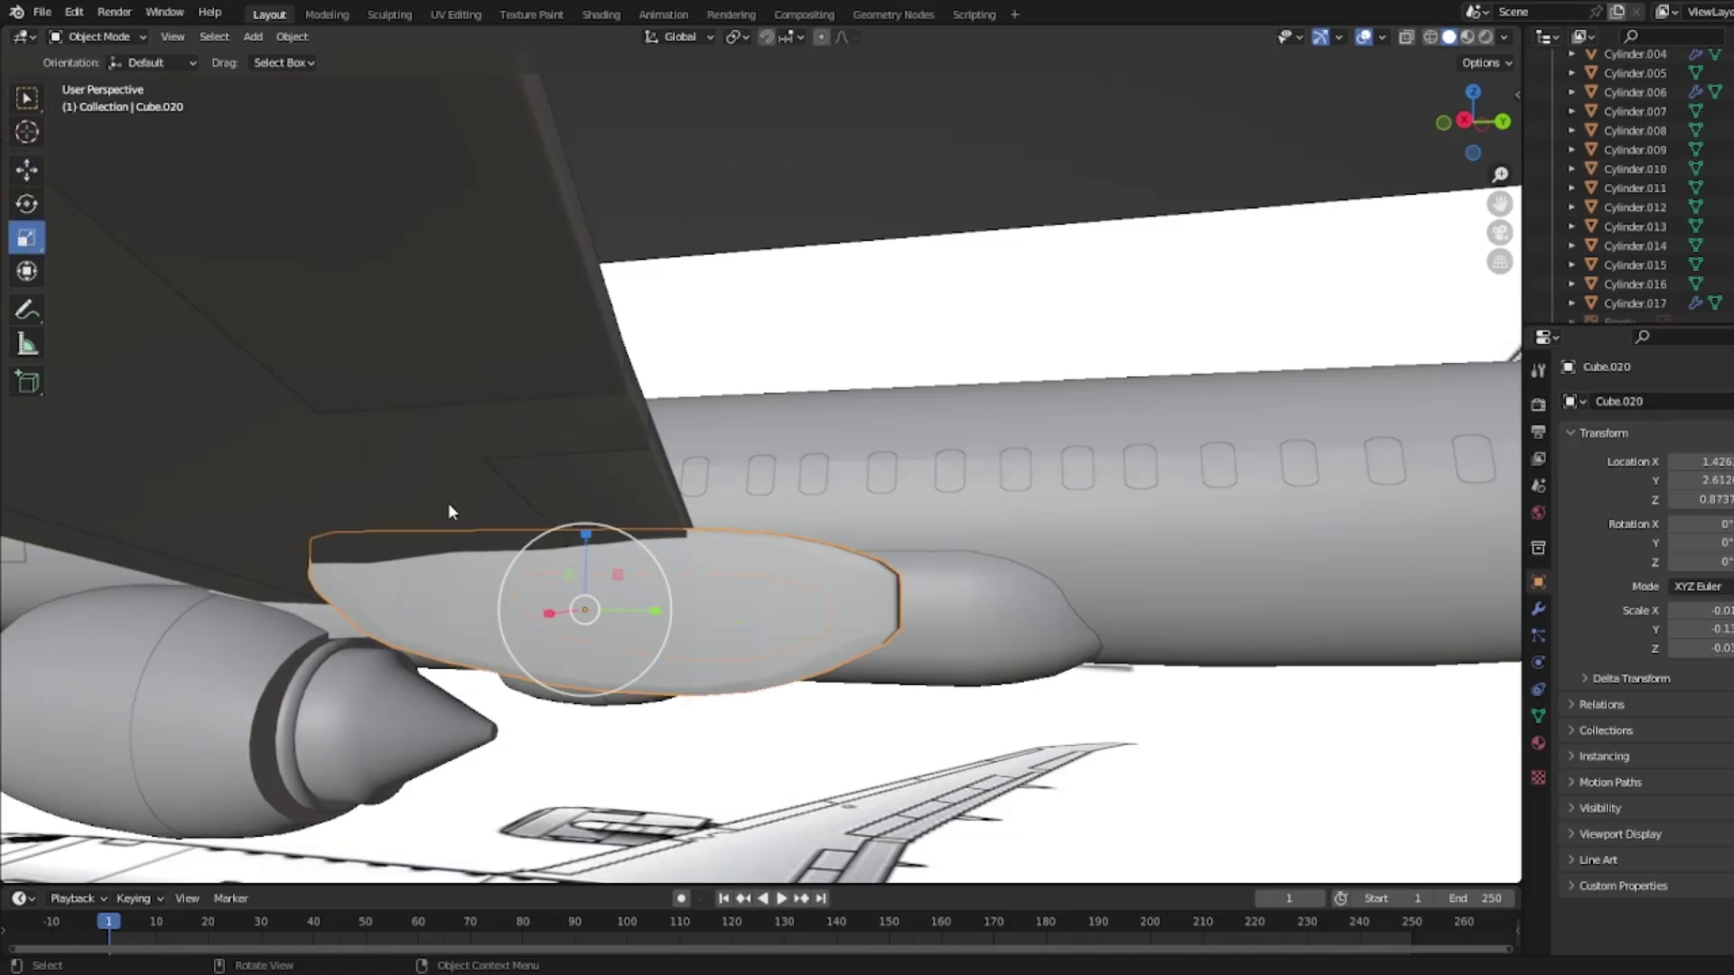
{"action": "middle_click_drag", "start_coordinate": [711, 562], "coordinate": [782, 617]}
{"action": "left_click", "coordinate": [783, 617], "text": "shift"}
{"action": "left_click", "coordinate": [923, 598], "text": "shift"}
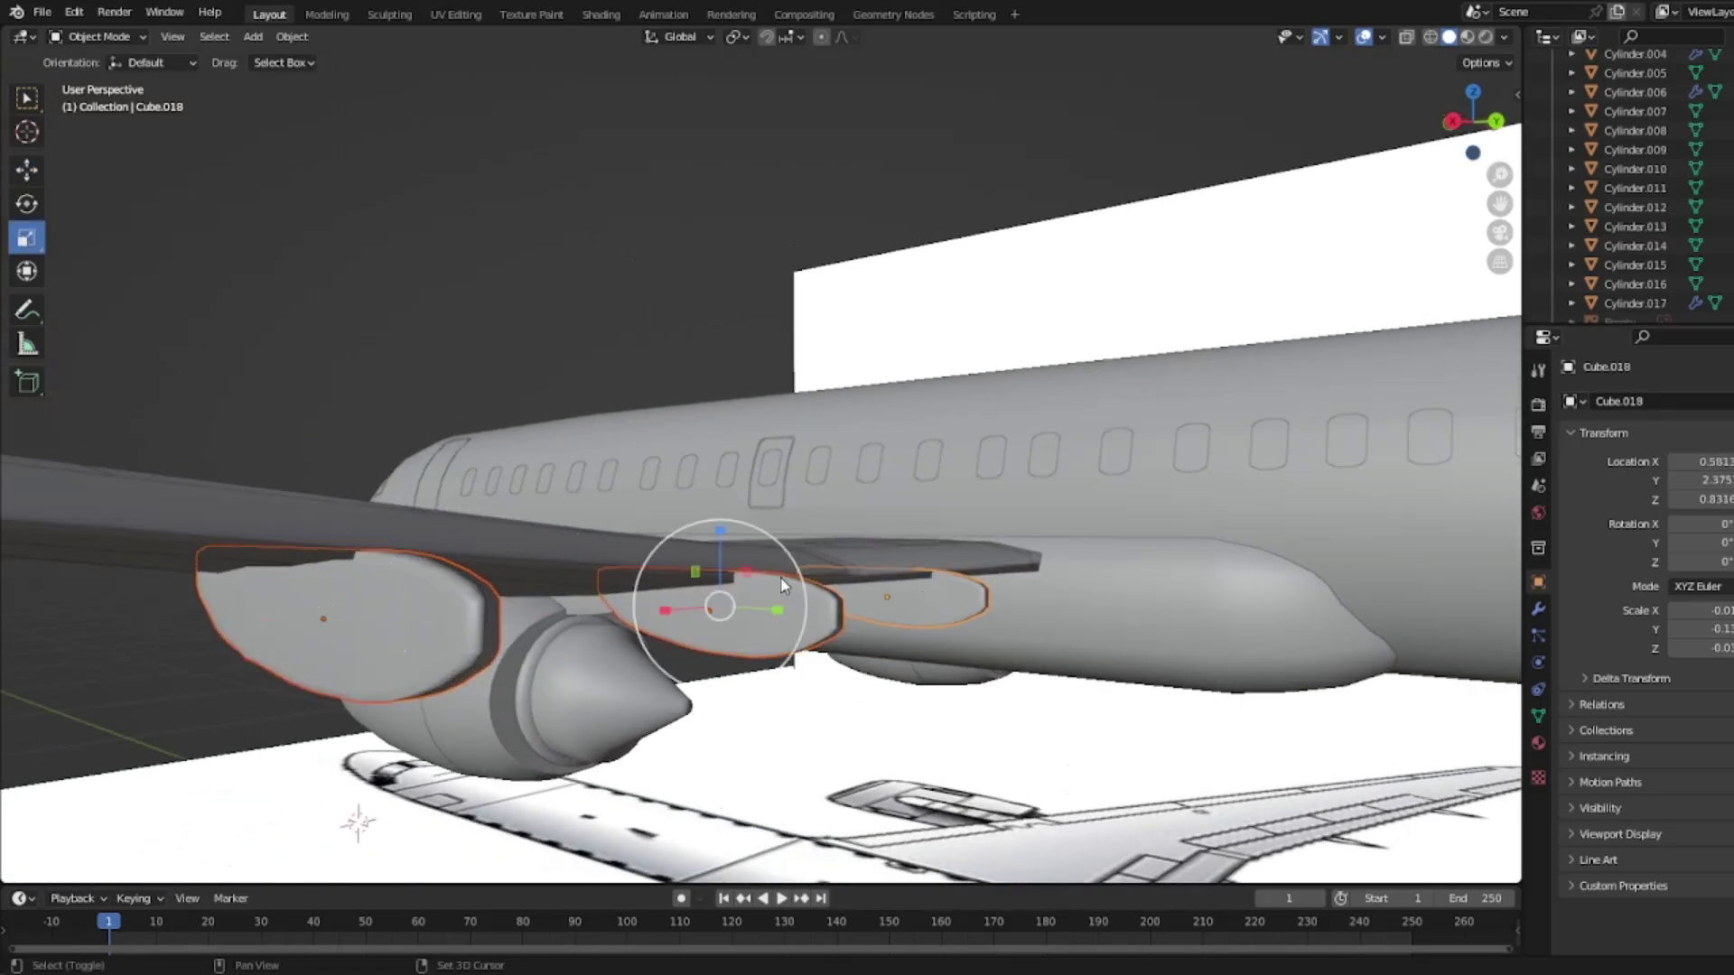
{"action": "left_click_drag", "start_coordinate": [720, 537], "coordinate": [722, 578]}
{"action": "left_click", "coordinate": [937, 586]}
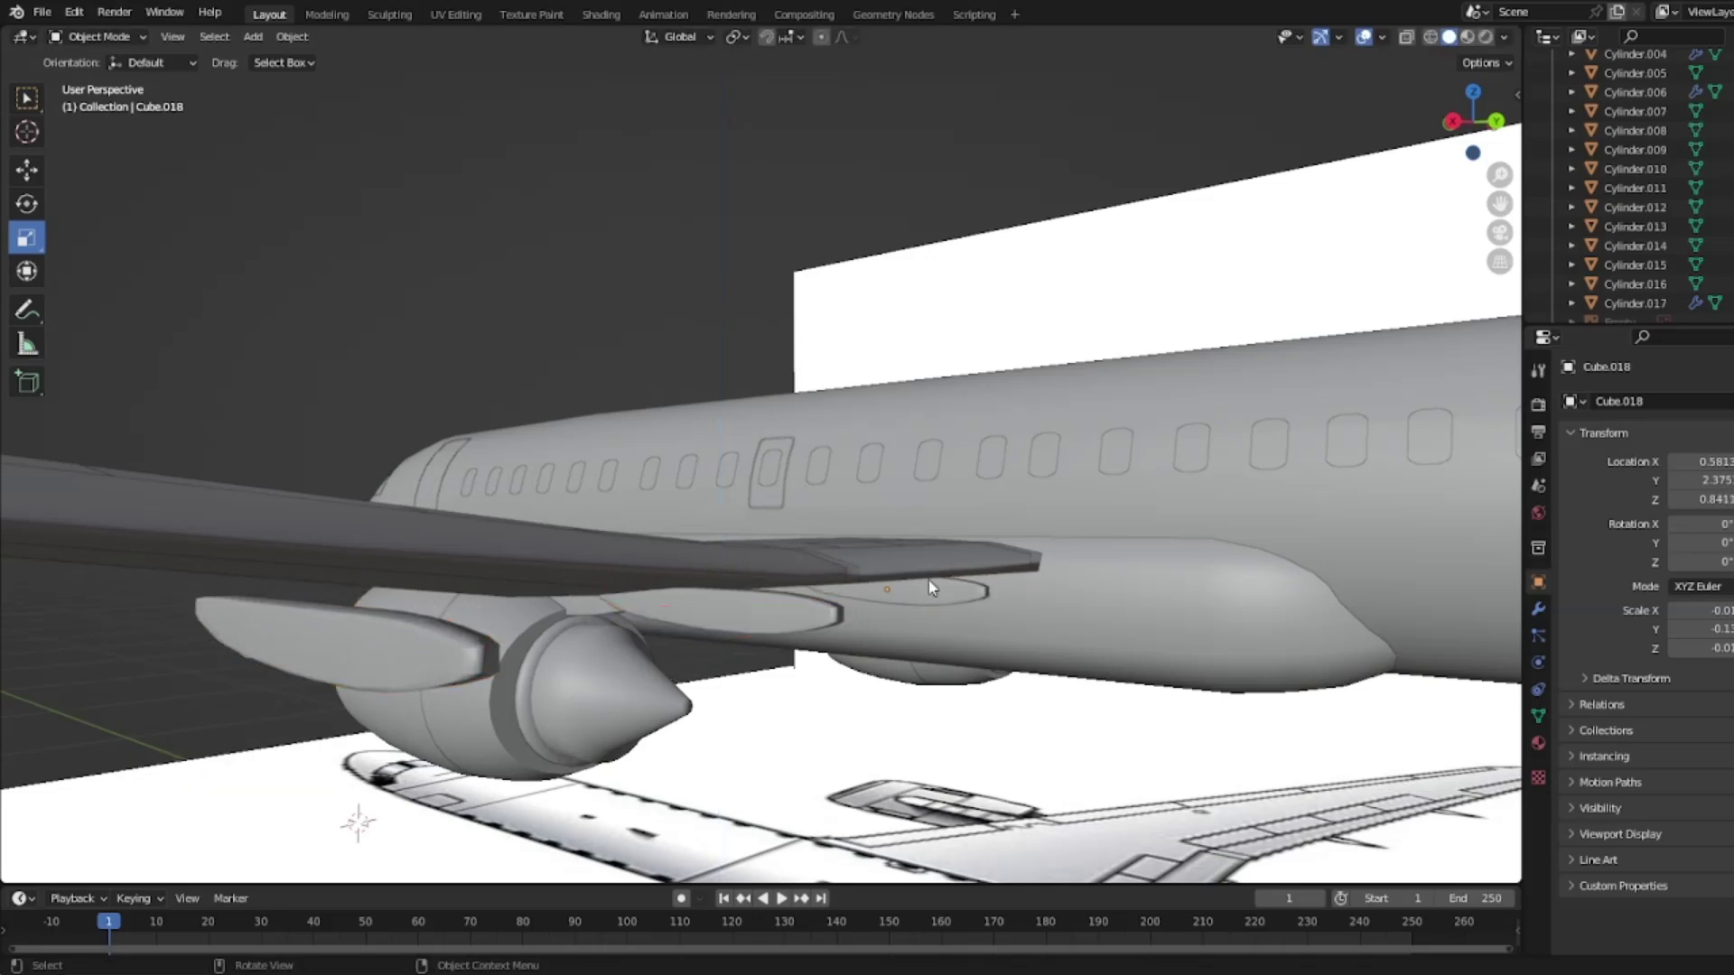
Step: Raise the innermost fairing about 0.005 m in Z toward the underside of the wing
{"action": "middle_click_drag", "start_coordinate": [362, 253], "coordinate": [612, 359]}
{"action": "middle_click_drag", "start_coordinate": [520, 285], "coordinate": [665, 332]}
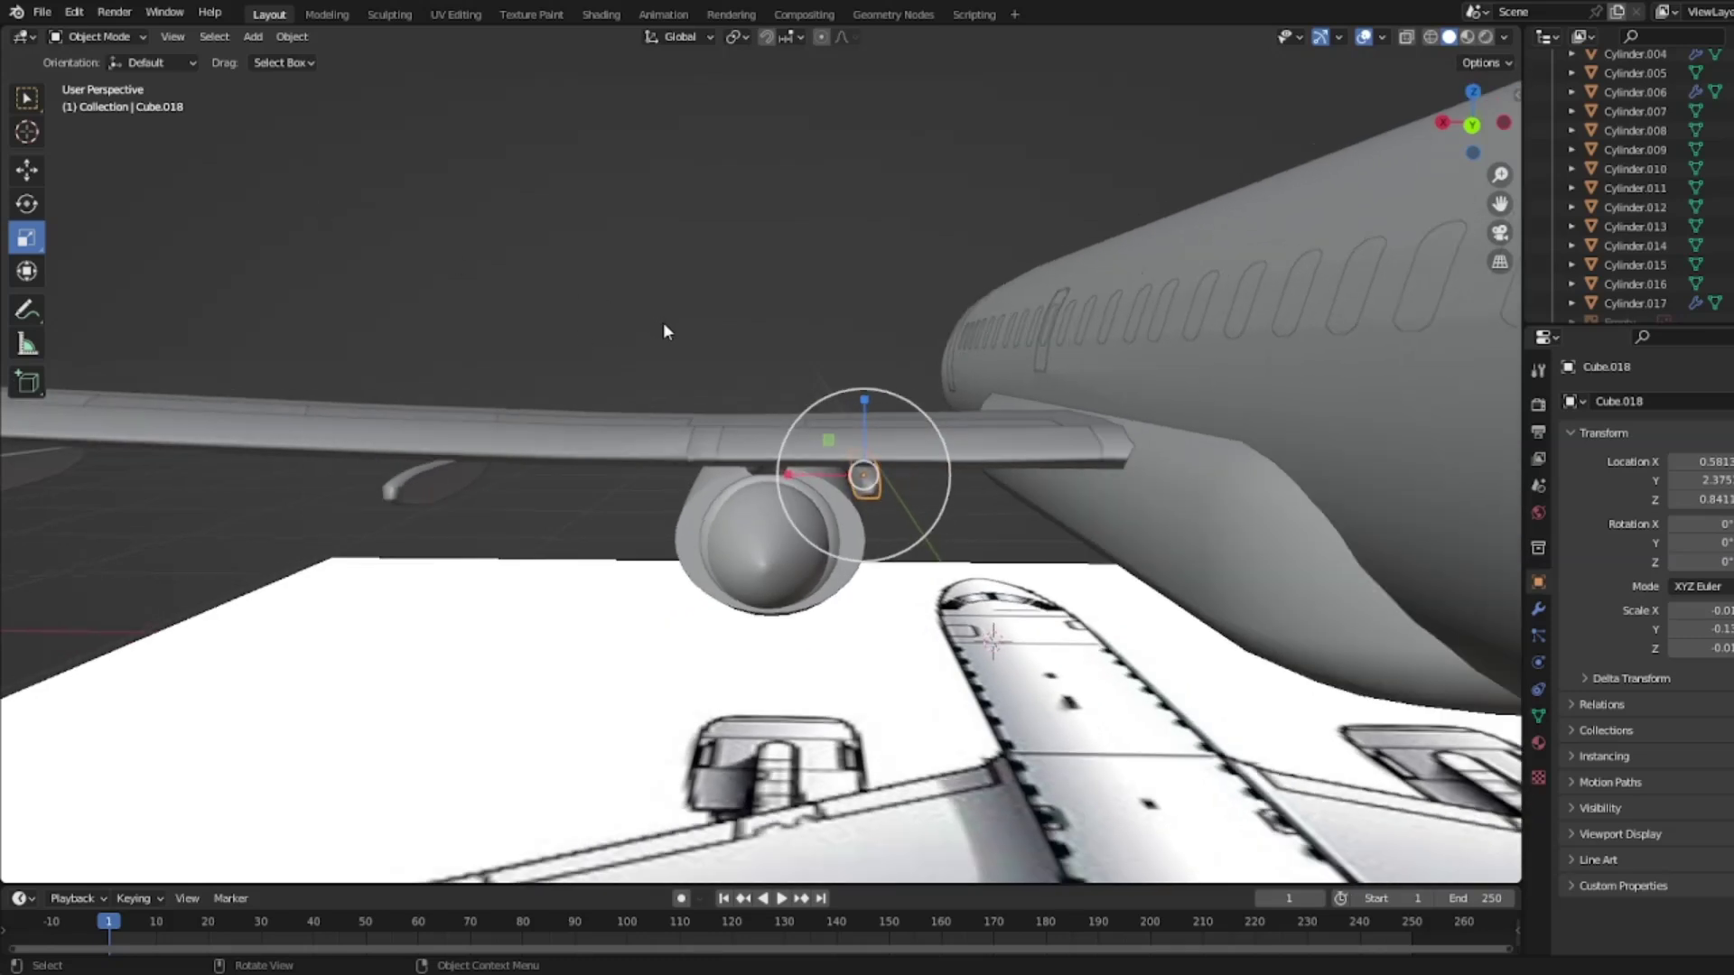
{"action": "middle_click_drag", "start_coordinate": [663, 331], "coordinate": [4, 199]}
{"action": "left_click", "coordinate": [26, 168]}
{"action": "left_click_drag", "start_coordinate": [658, 421], "coordinate": [659, 413]}
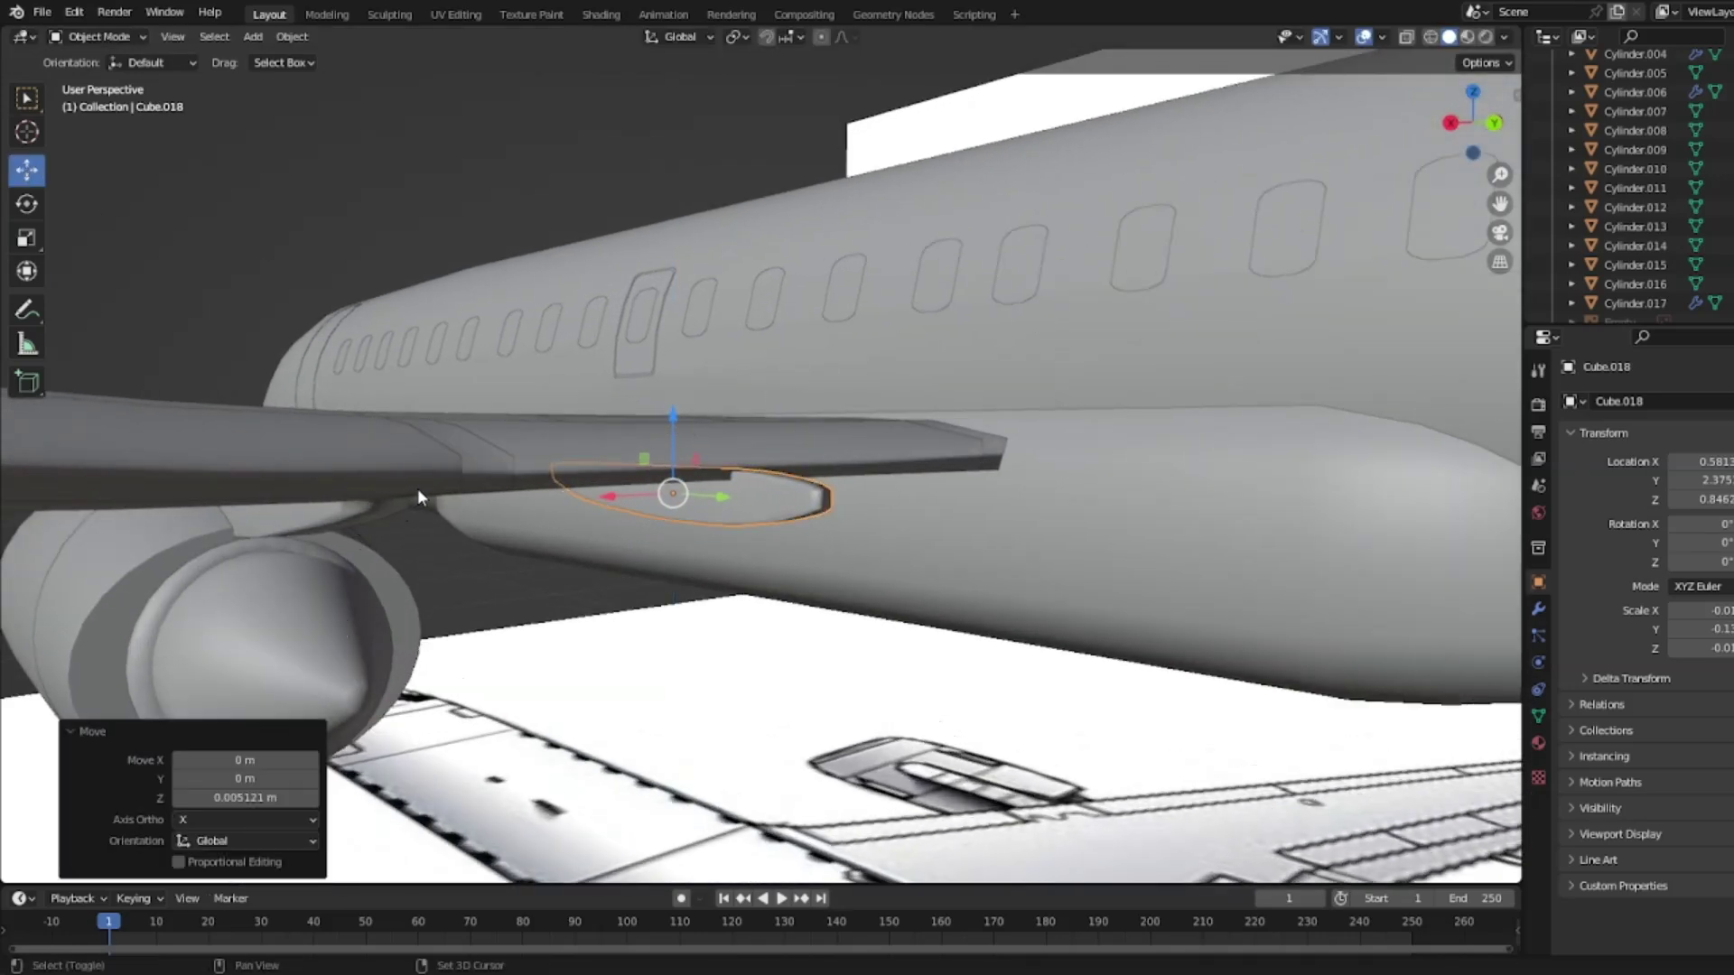
Step: Raise the middle fairing about 0.014 m in Z and nudge the innermost fairing slightly higher
{"action": "middle_click_drag", "start_coordinate": [419, 489], "coordinate": [703, 447], "text": "shift"}
{"action": "scroll", "coordinate": [706, 441], "scroll_direction": "down", "scroll_amount": 2}
{"action": "left_click", "coordinate": [447, 485]}
{"action": "left_click_drag", "start_coordinate": [377, 418], "coordinate": [393, 393]}
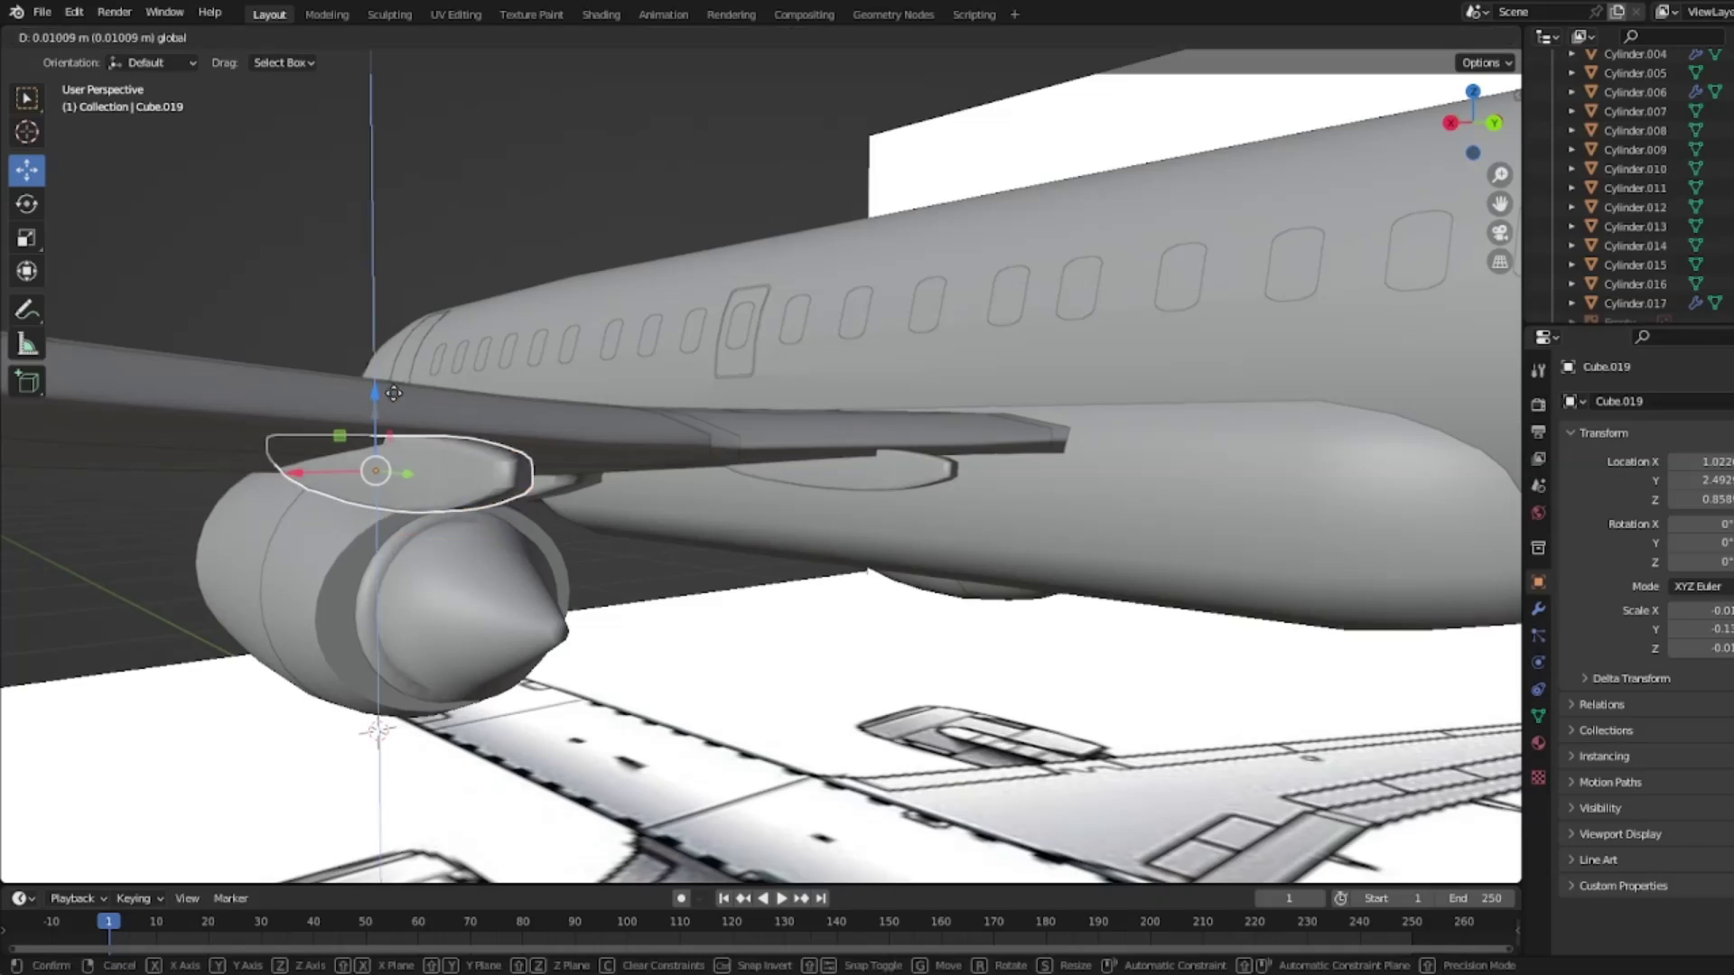
{"action": "left_click", "coordinate": [423, 382]}
{"action": "middle_click_drag", "start_coordinate": [423, 382], "coordinate": [446, 451]}
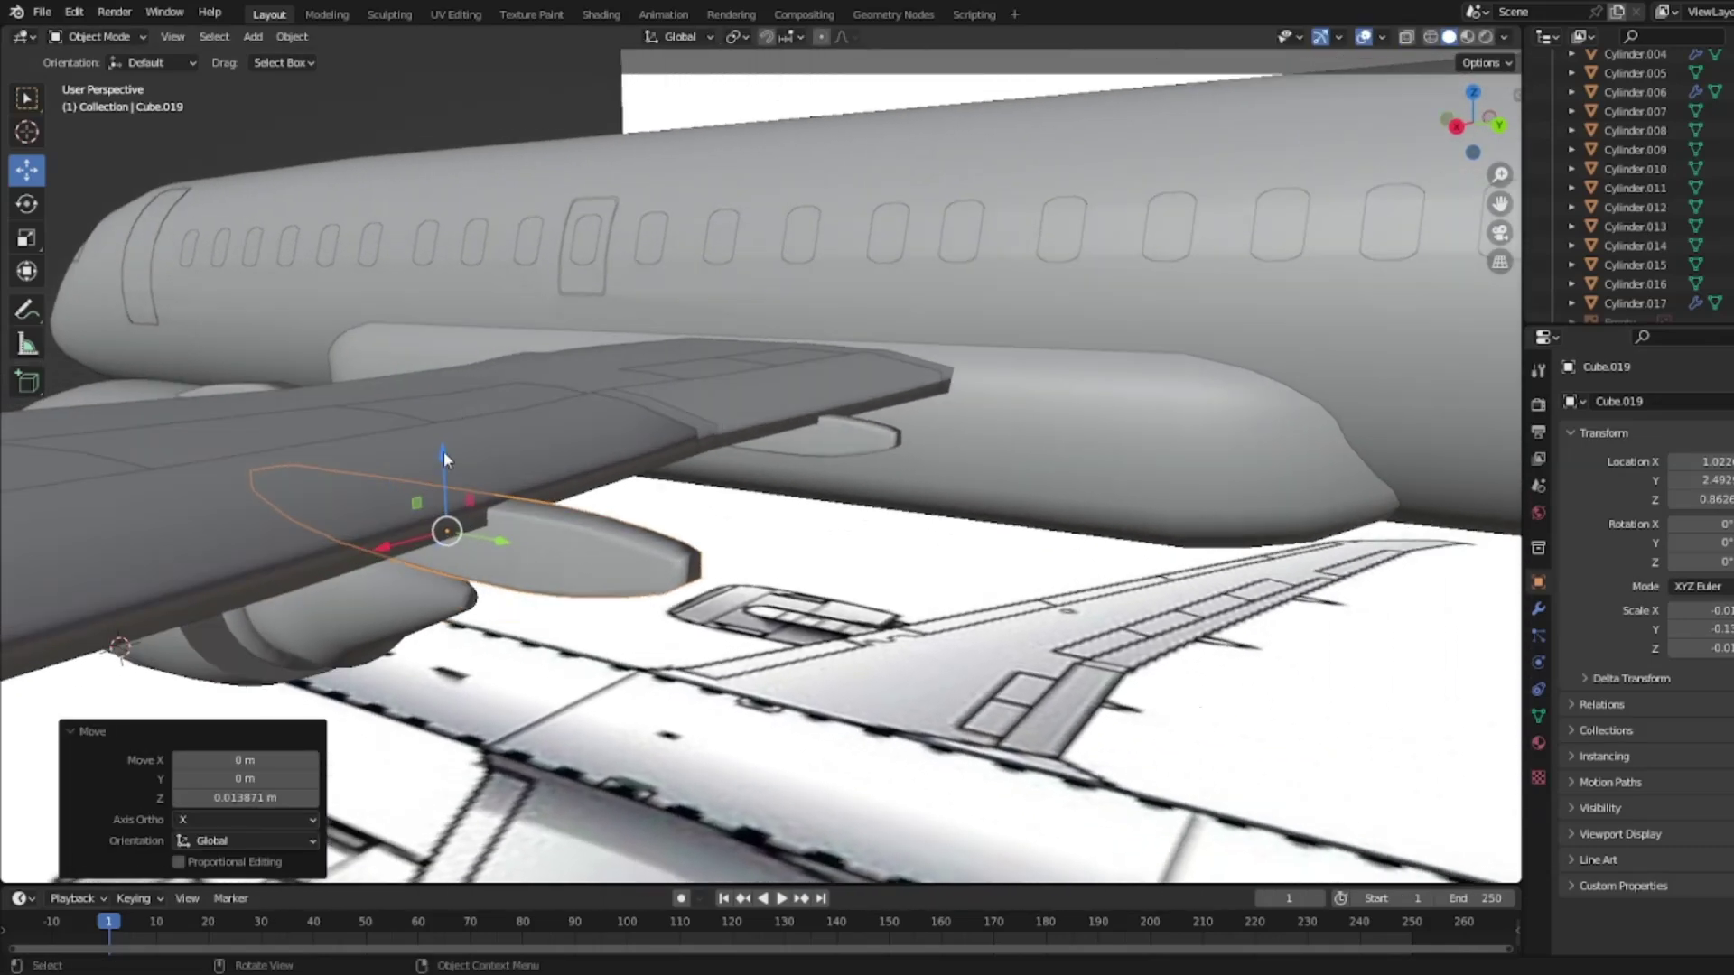
{"action": "left_click", "coordinate": [783, 391]}
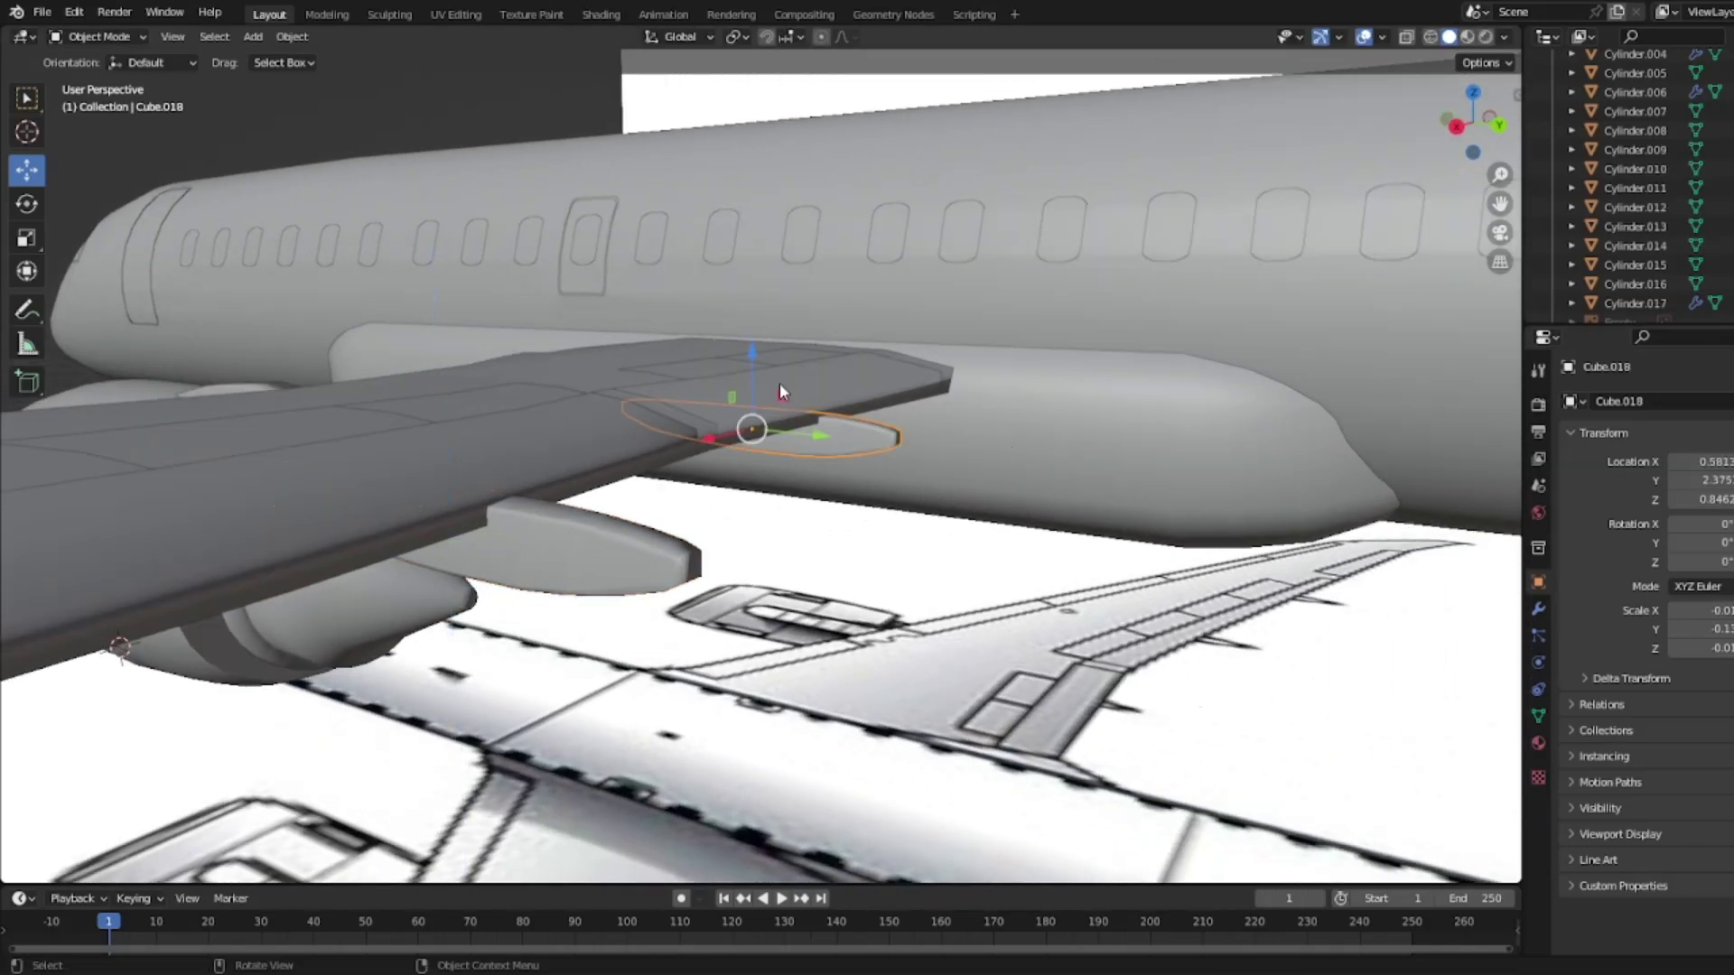
{"action": "left_click_drag", "start_coordinate": [755, 366], "coordinate": [755, 351]}
Step: Raise the outermost fairing about 0.029 m in Z against the underside of the wing
{"action": "middle_click_drag", "start_coordinate": [756, 350], "coordinate": [523, 512]}
{"action": "left_click", "coordinate": [523, 511]}
{"action": "key", "text": "g"}
{"action": "key", "text": "z"}
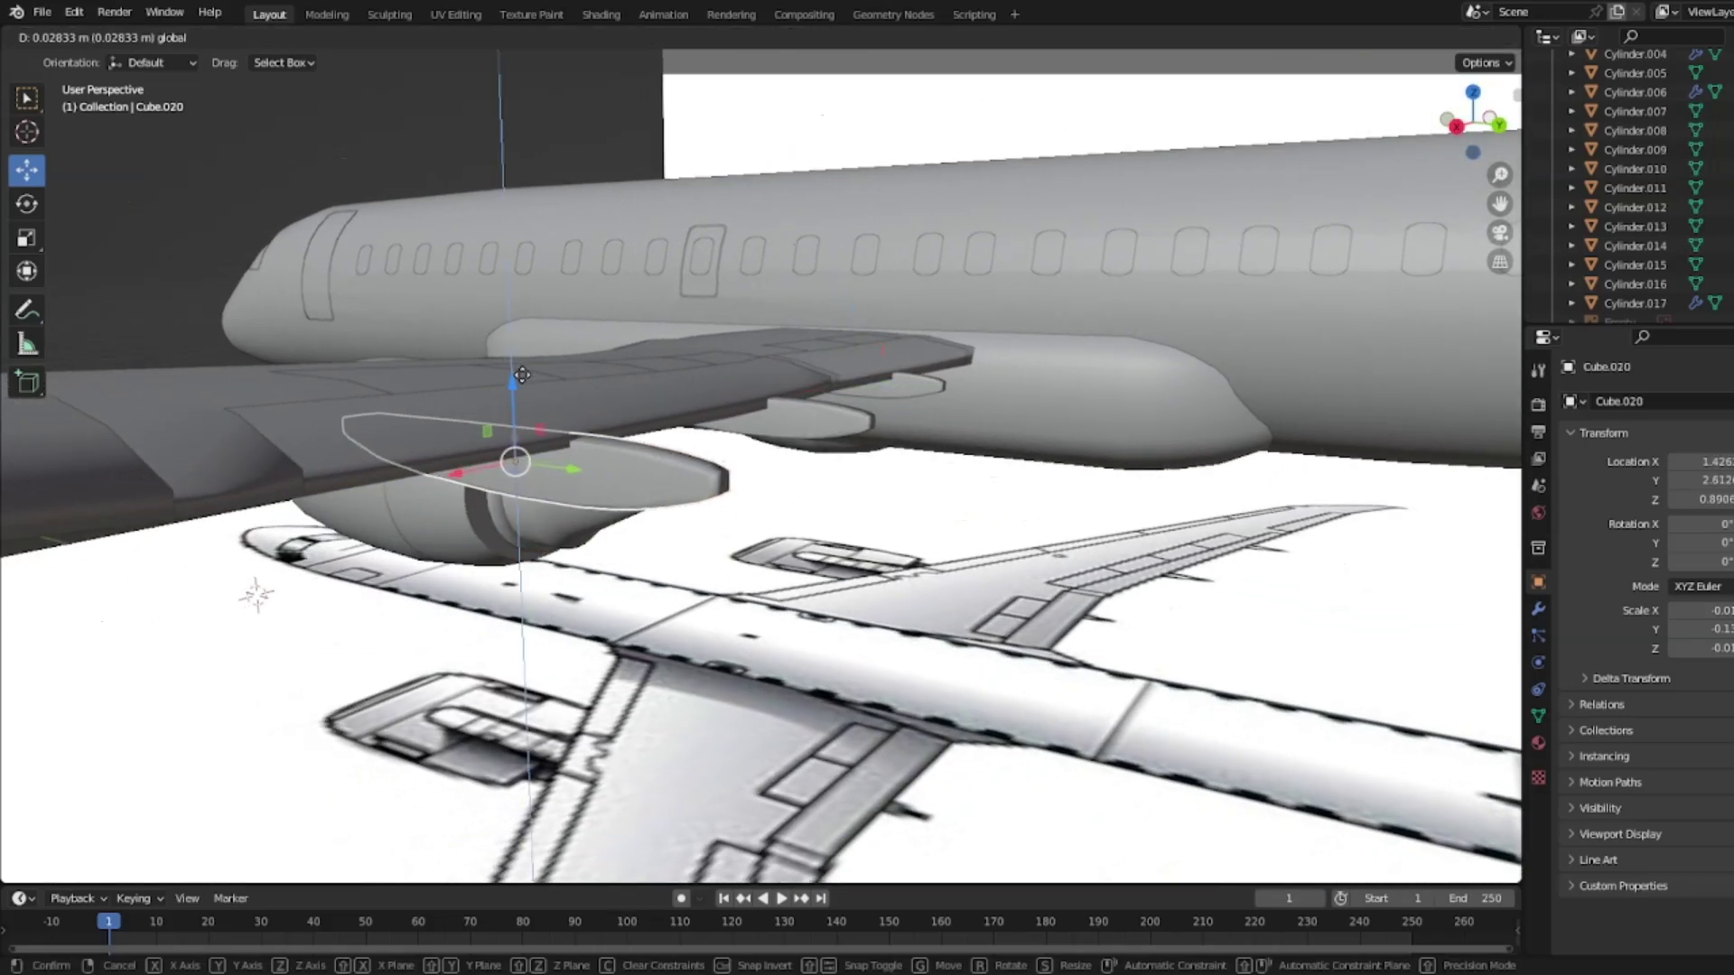
{"action": "left_click_drag", "start_coordinate": [524, 373], "coordinate": [525, 375]}
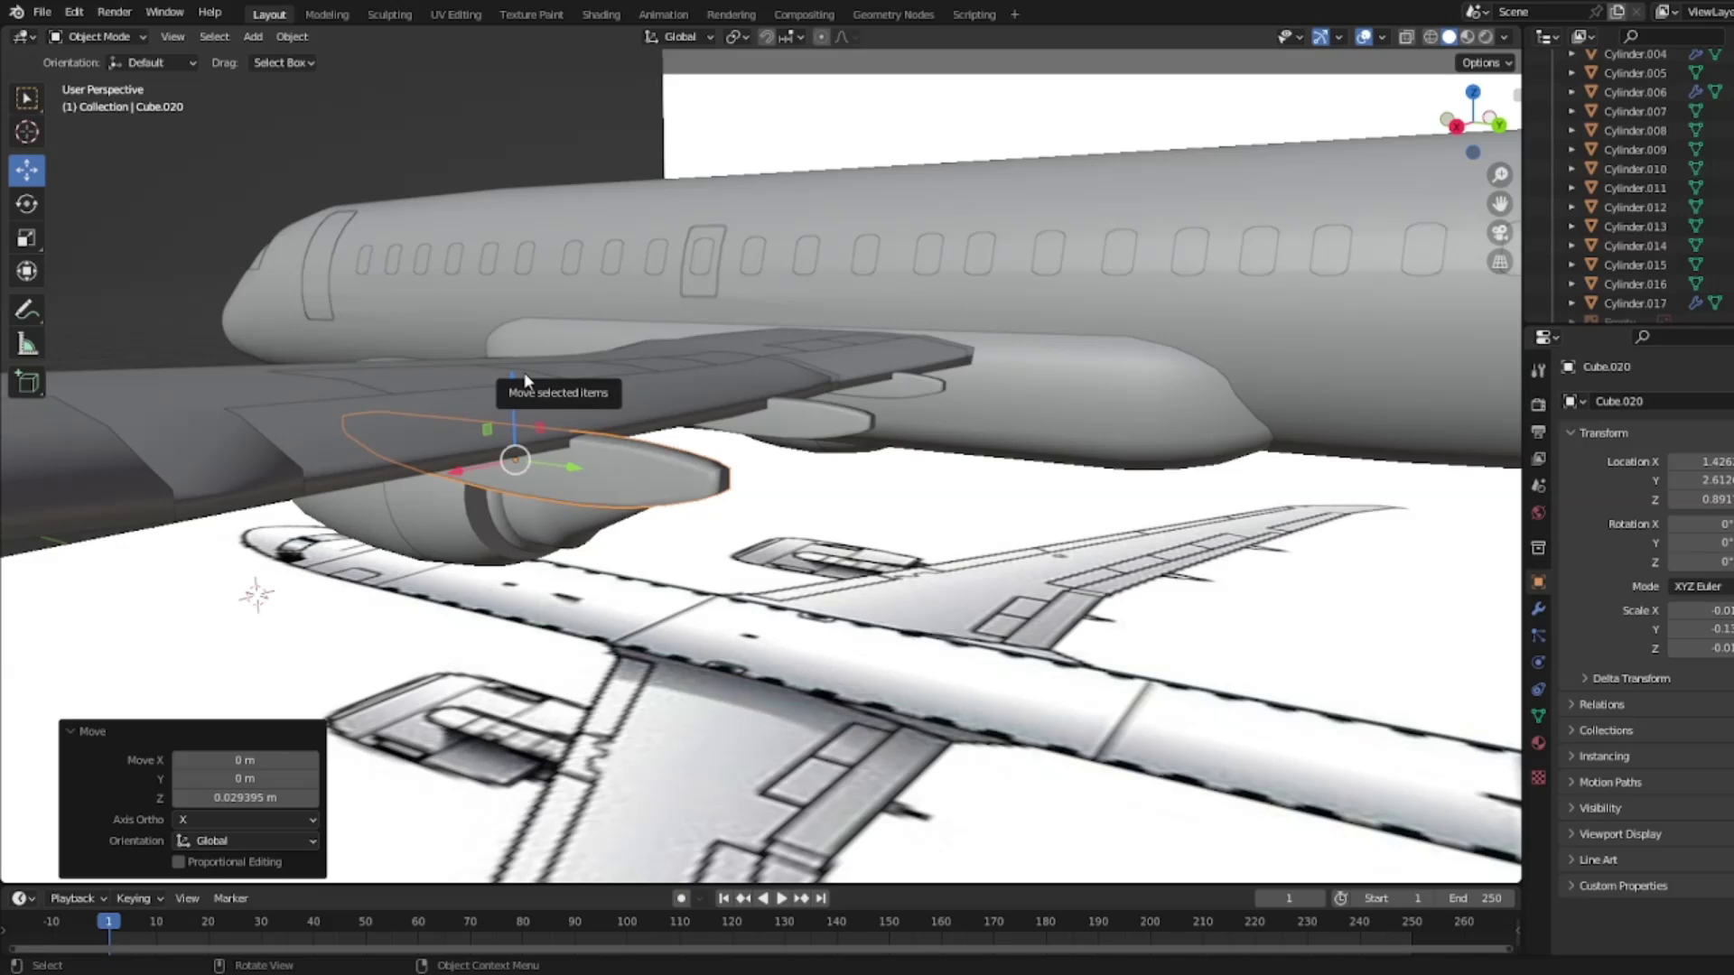
Step: Add a Mirror modifier to the outermost fairing, using the fuselage as the mirror object
{"action": "middle_click_drag", "start_coordinate": [1247, 287], "coordinate": [1369, 511]}
{"action": "left_click", "coordinate": [1539, 610]}
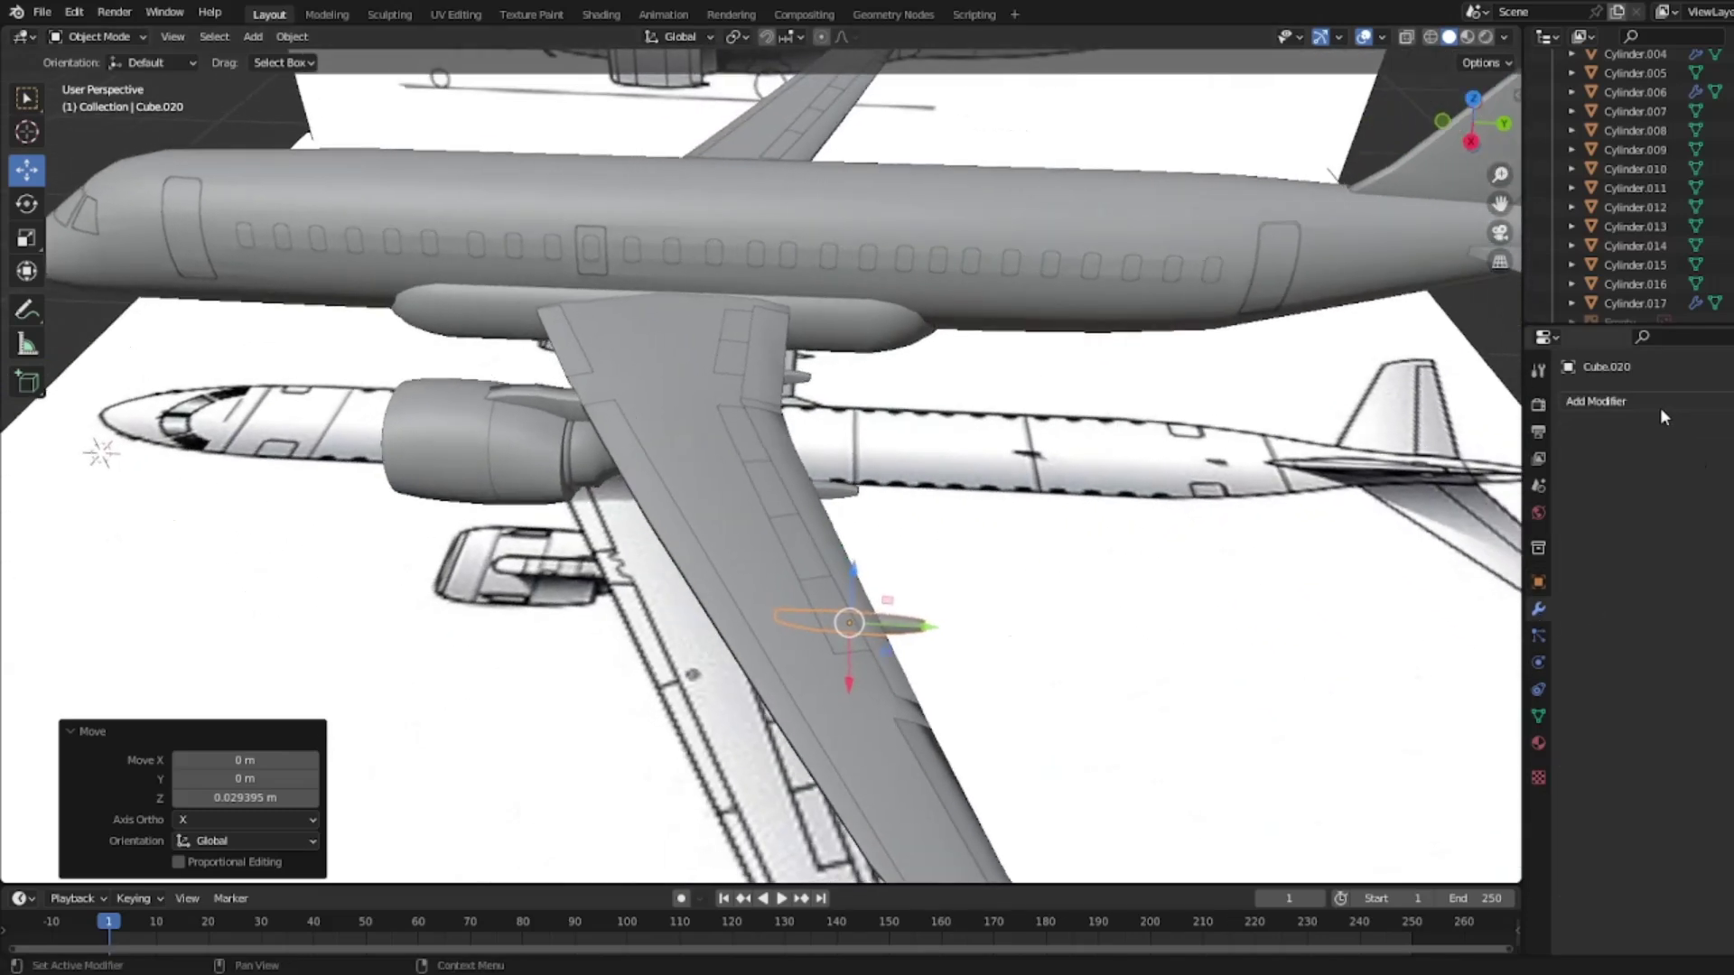
{"action": "left_click", "coordinate": [1608, 401]}
{"action": "left_click", "coordinate": [1445, 623]}
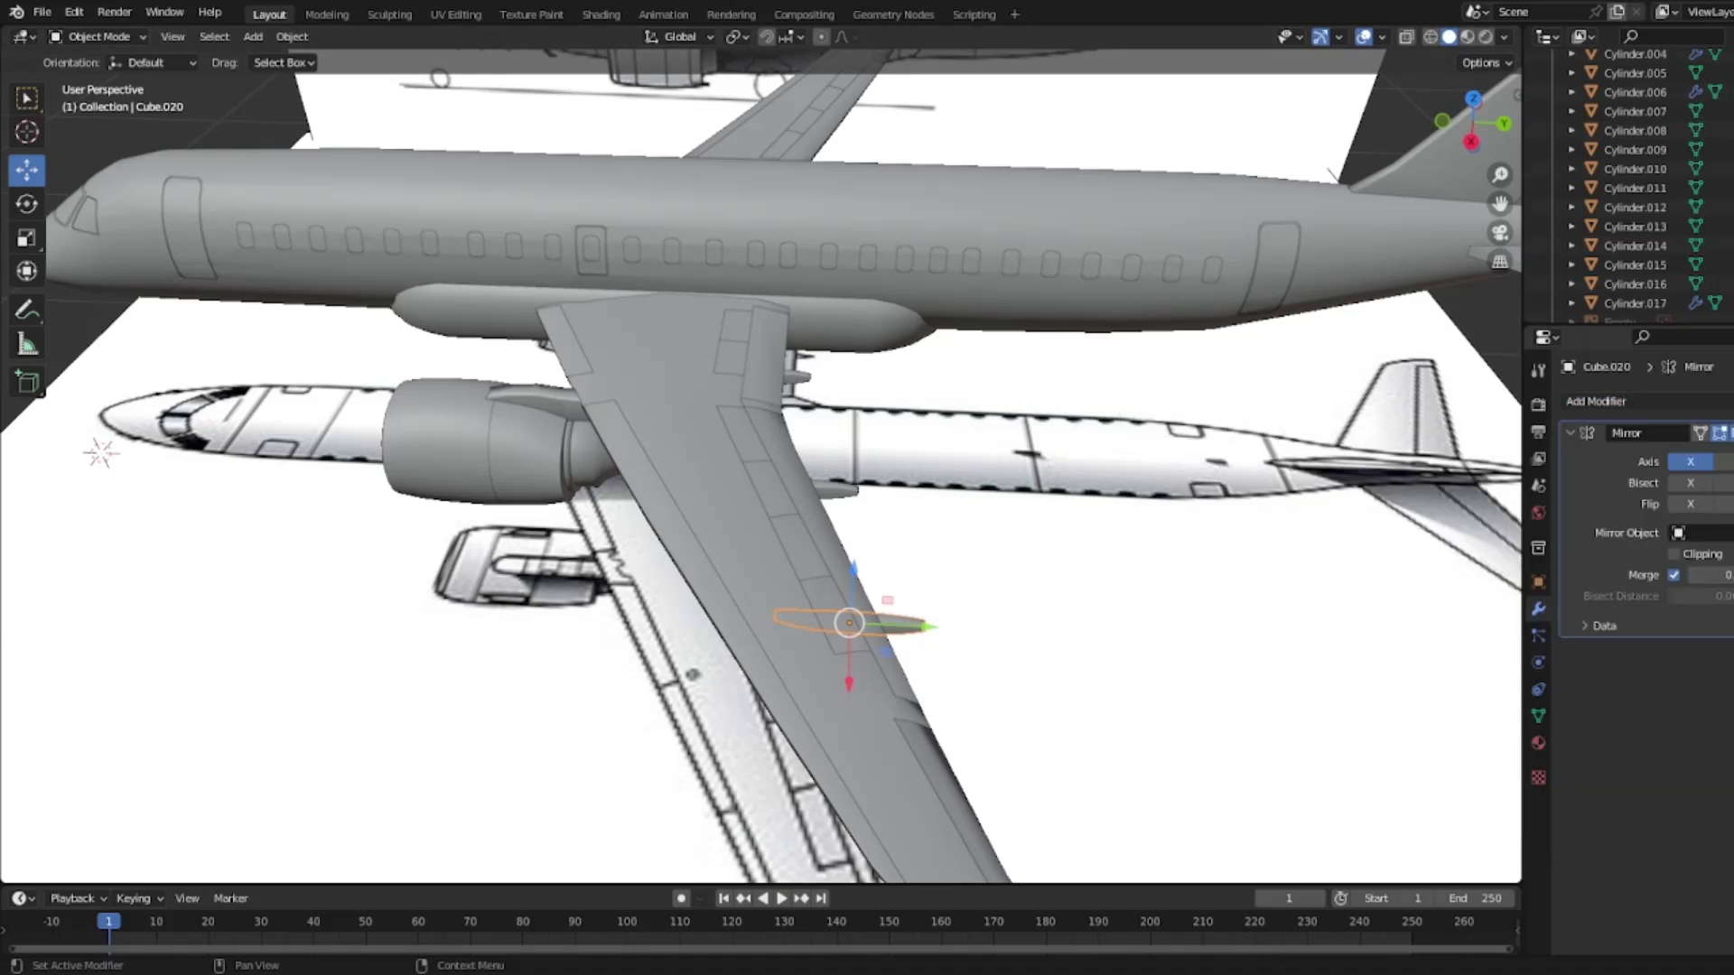
{"action": "key", "text": "e"}
{"action": "left_click", "coordinate": [896, 218]}
Step: Add a Mirror modifier to the middle fairing and mirror it about the fuselage cylinder
{"action": "middle_click_drag", "start_coordinate": [1216, 489], "coordinate": [863, 513]}
{"action": "left_click", "coordinate": [863, 512]}
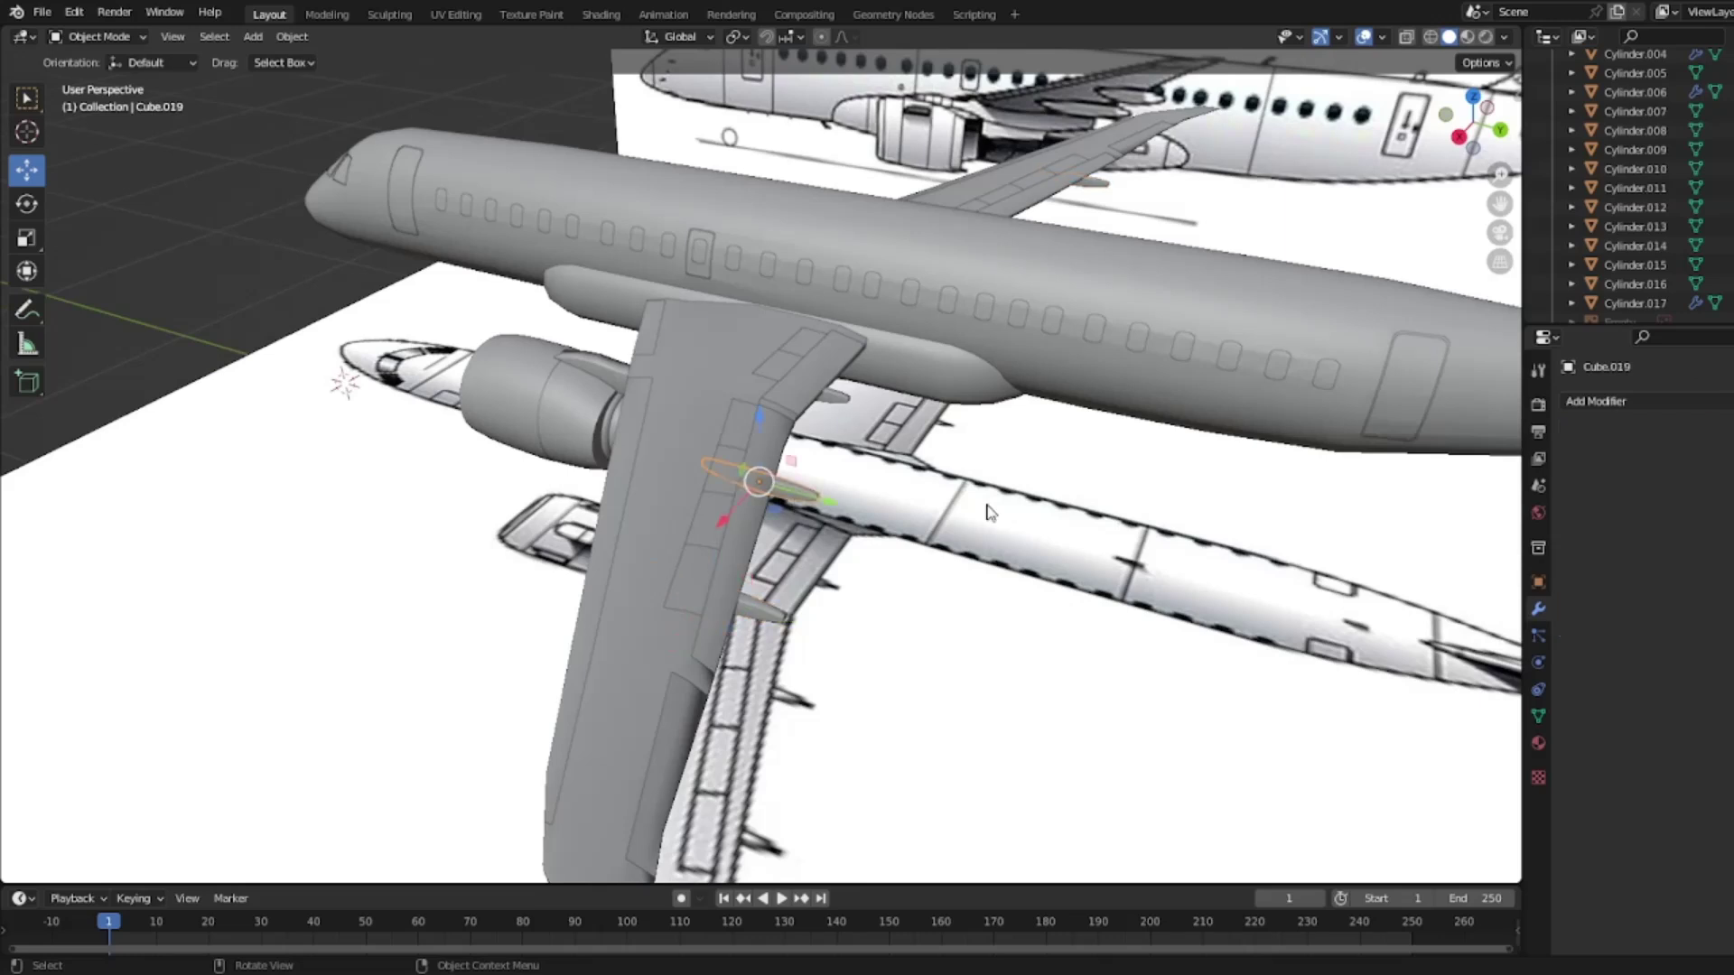
{"action": "left_click", "coordinate": [1721, 403]}
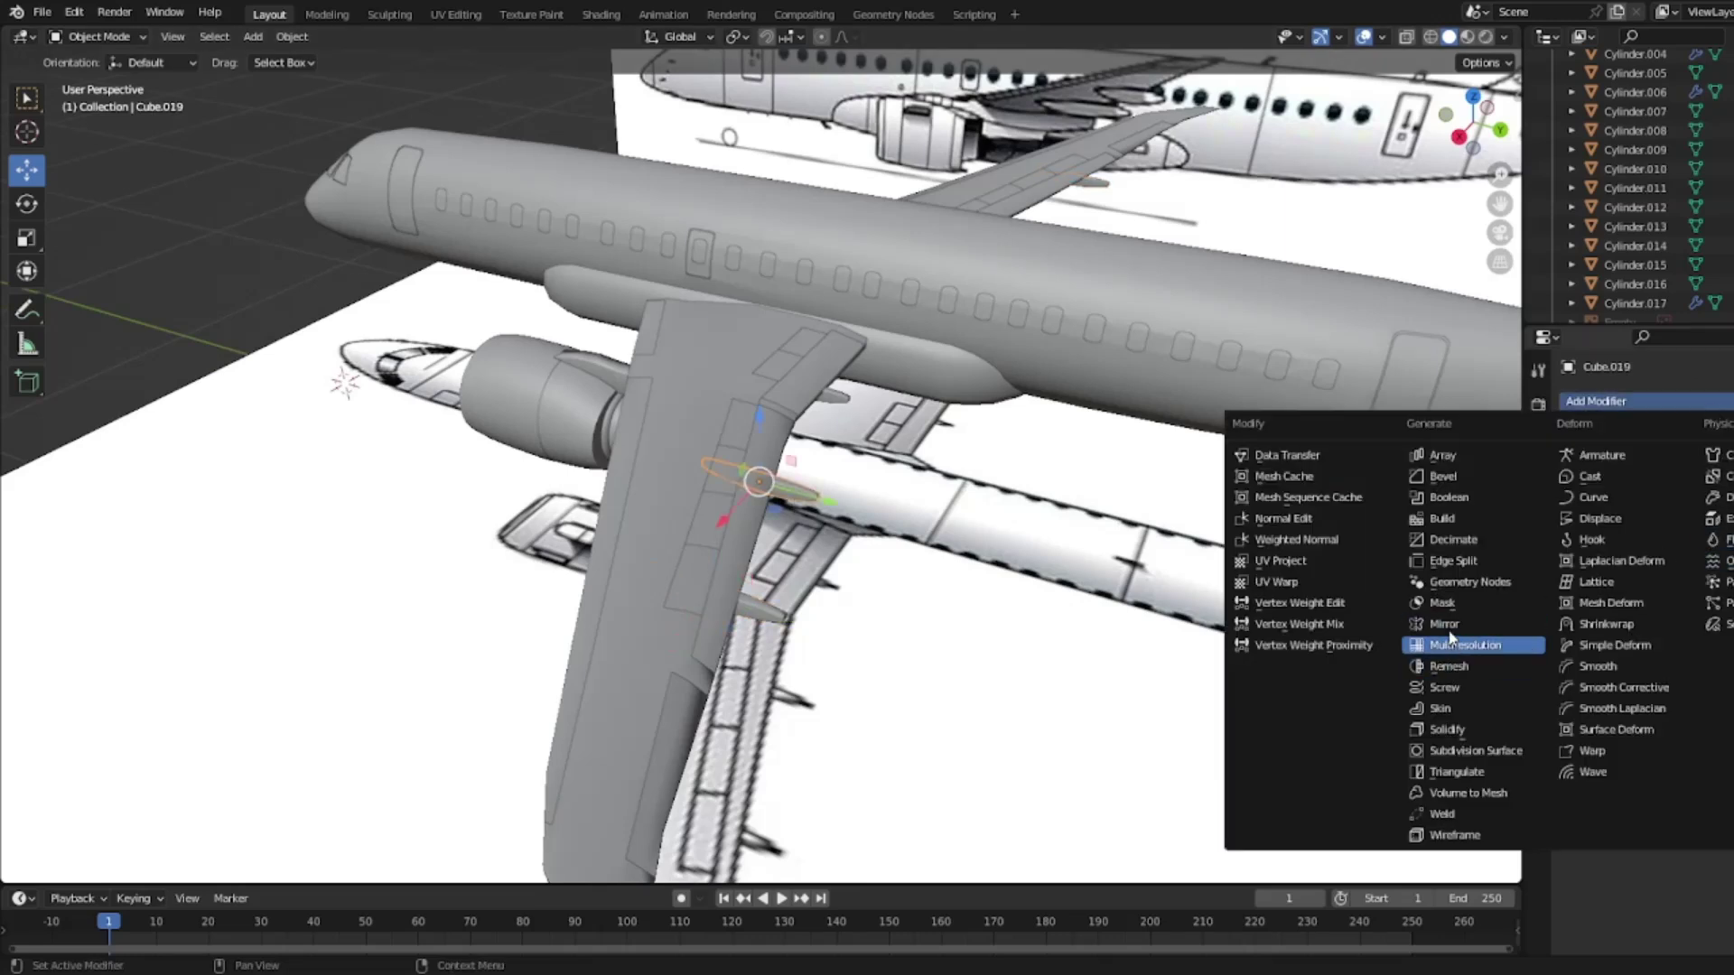
{"action": "left_click", "coordinate": [1445, 623]}
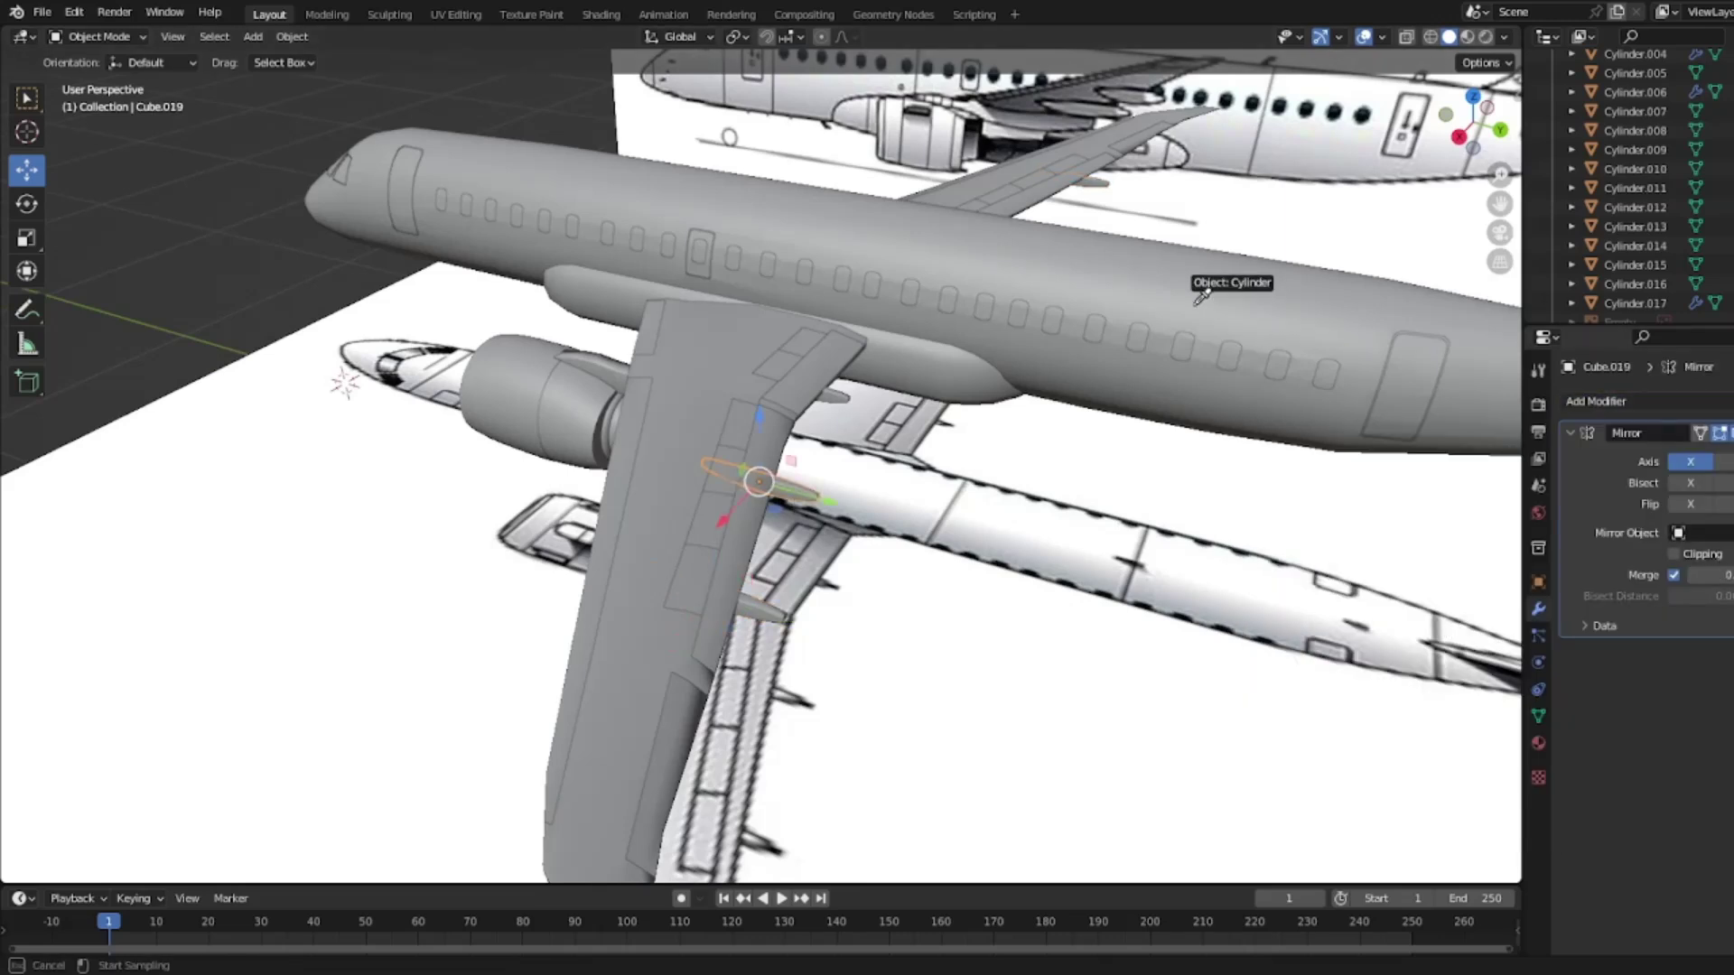
Step: Add a Mirror modifier to the innermost fairing with the fuselage as its mirror object
{"action": "left_click", "coordinate": [836, 403]}
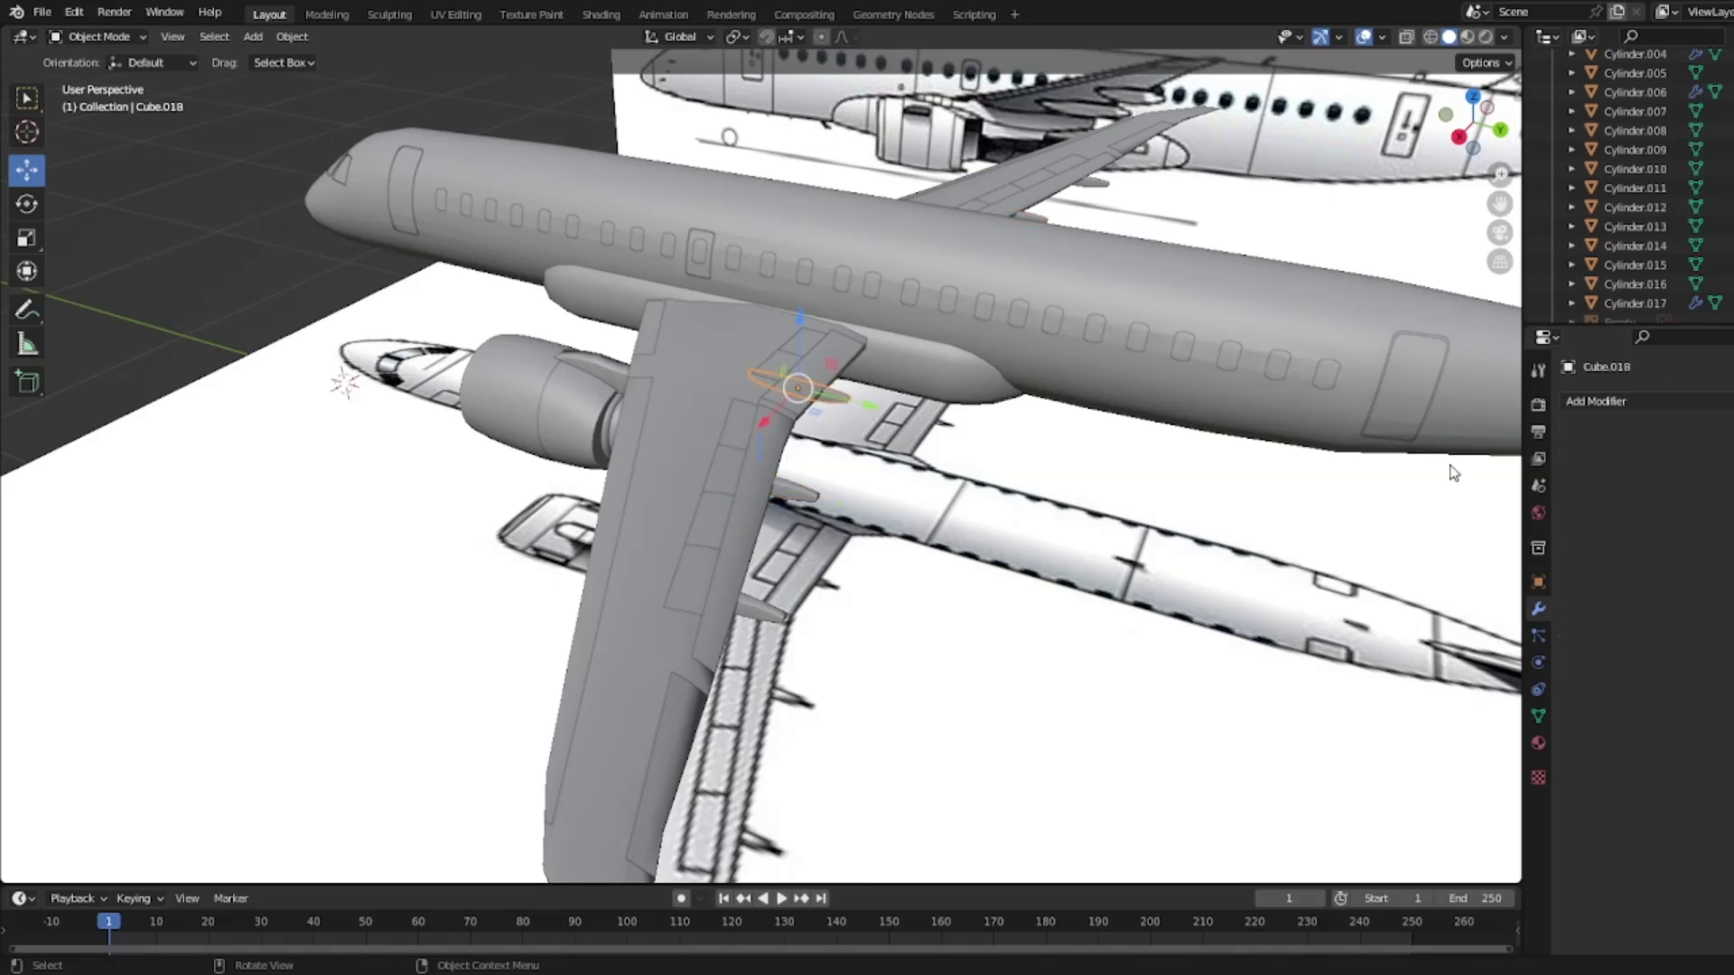
{"action": "left_click", "coordinate": [1609, 401]}
{"action": "left_click", "coordinate": [1445, 624]}
{"action": "left_click", "coordinate": [1727, 533]}
{"action": "left_click", "coordinate": [1076, 290]}
Step: Hide the reference images Empty.001 and Empty.002, and inspect the whole airliner from the front and below
{"action": "left_click", "coordinate": [1061, 495]}
{"action": "scroll", "coordinate": [1061, 495], "scroll_direction": "down", "scroll_amount": 4}
{"action": "middle_click_drag", "start_coordinate": [1062, 494], "coordinate": [1336, 252]}
{"action": "scroll", "coordinate": [1671, 217], "scroll_direction": "down", "scroll_amount": 2}
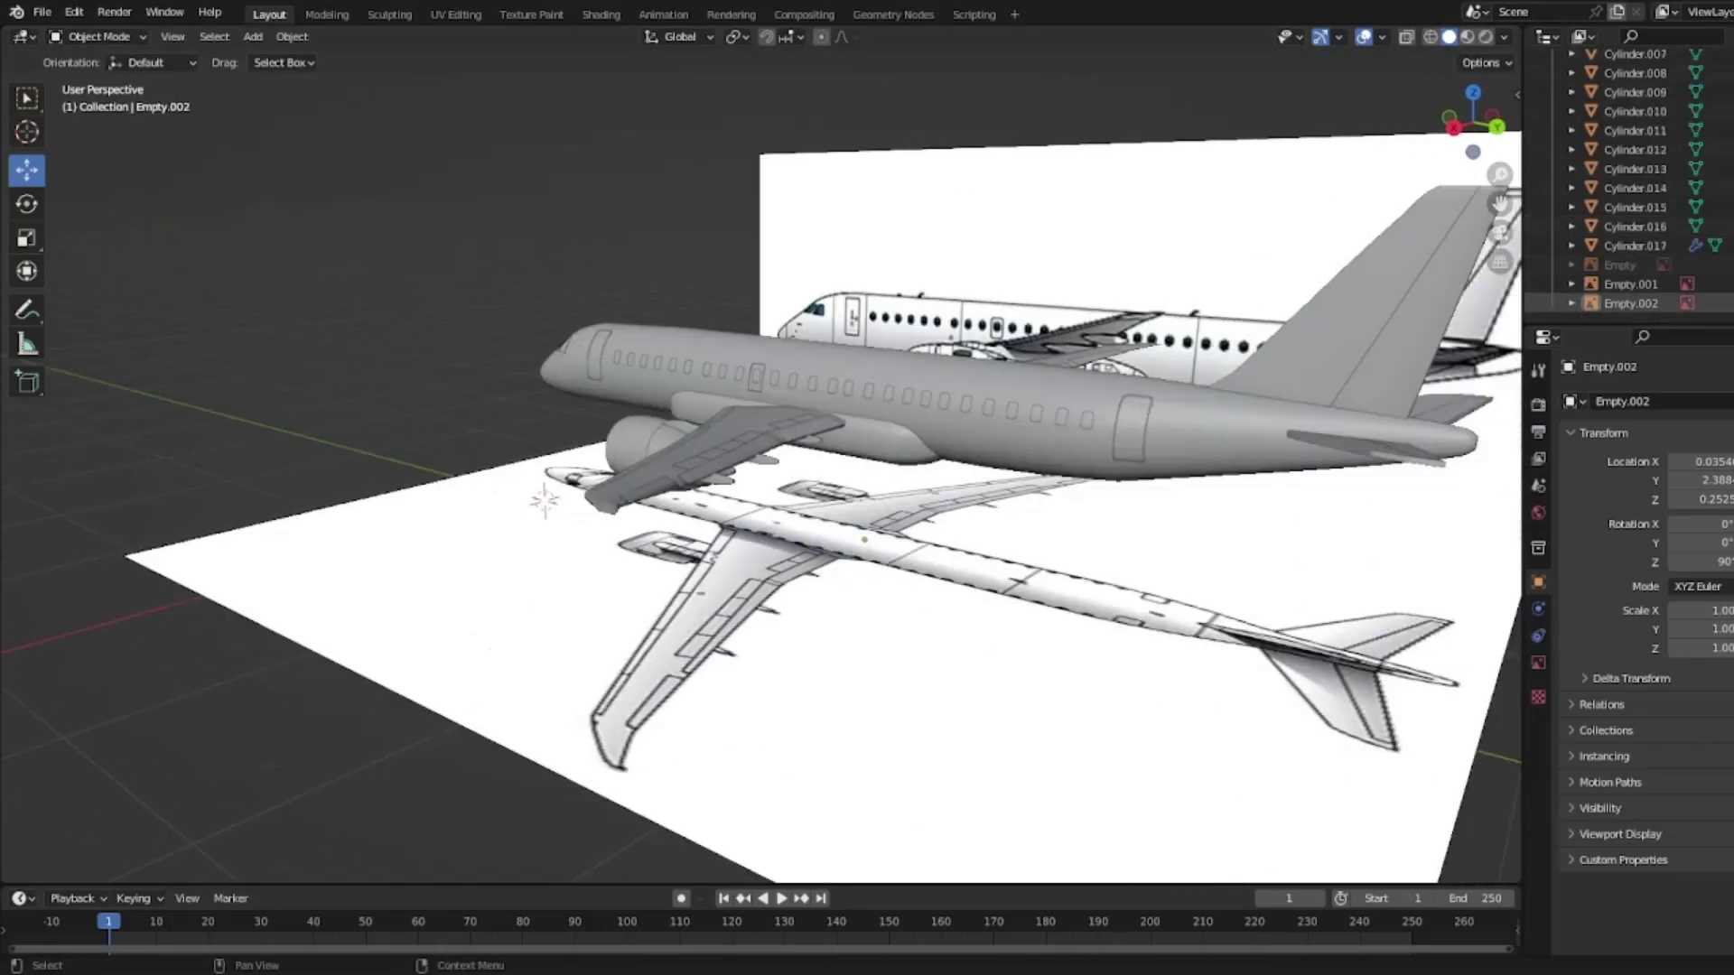
{"action": "left_click", "coordinate": [1730, 303]}
{"action": "left_click", "coordinate": [1729, 285]}
{"action": "middle_click_drag", "start_coordinate": [1371, 356], "coordinate": [1169, 240]}
{"action": "middle_click_drag", "start_coordinate": [930, 329], "coordinate": [984, 205]}
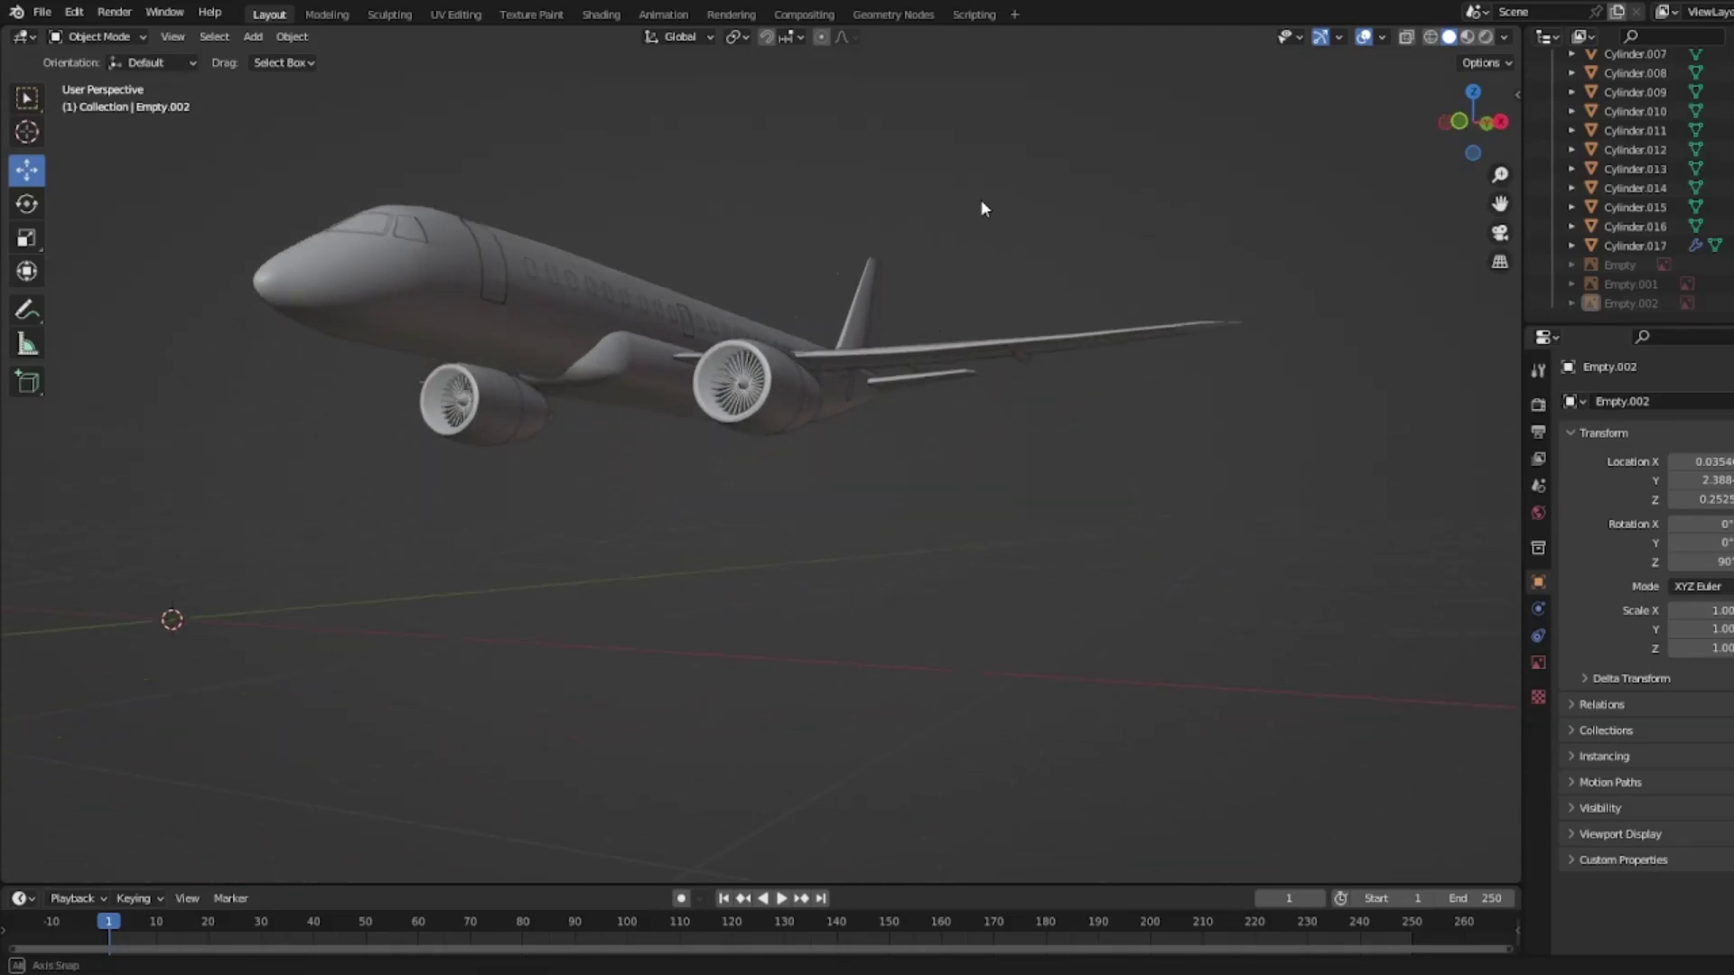
{"action": "middle_click_drag", "start_coordinate": [785, 236], "coordinate": [863, 259]}
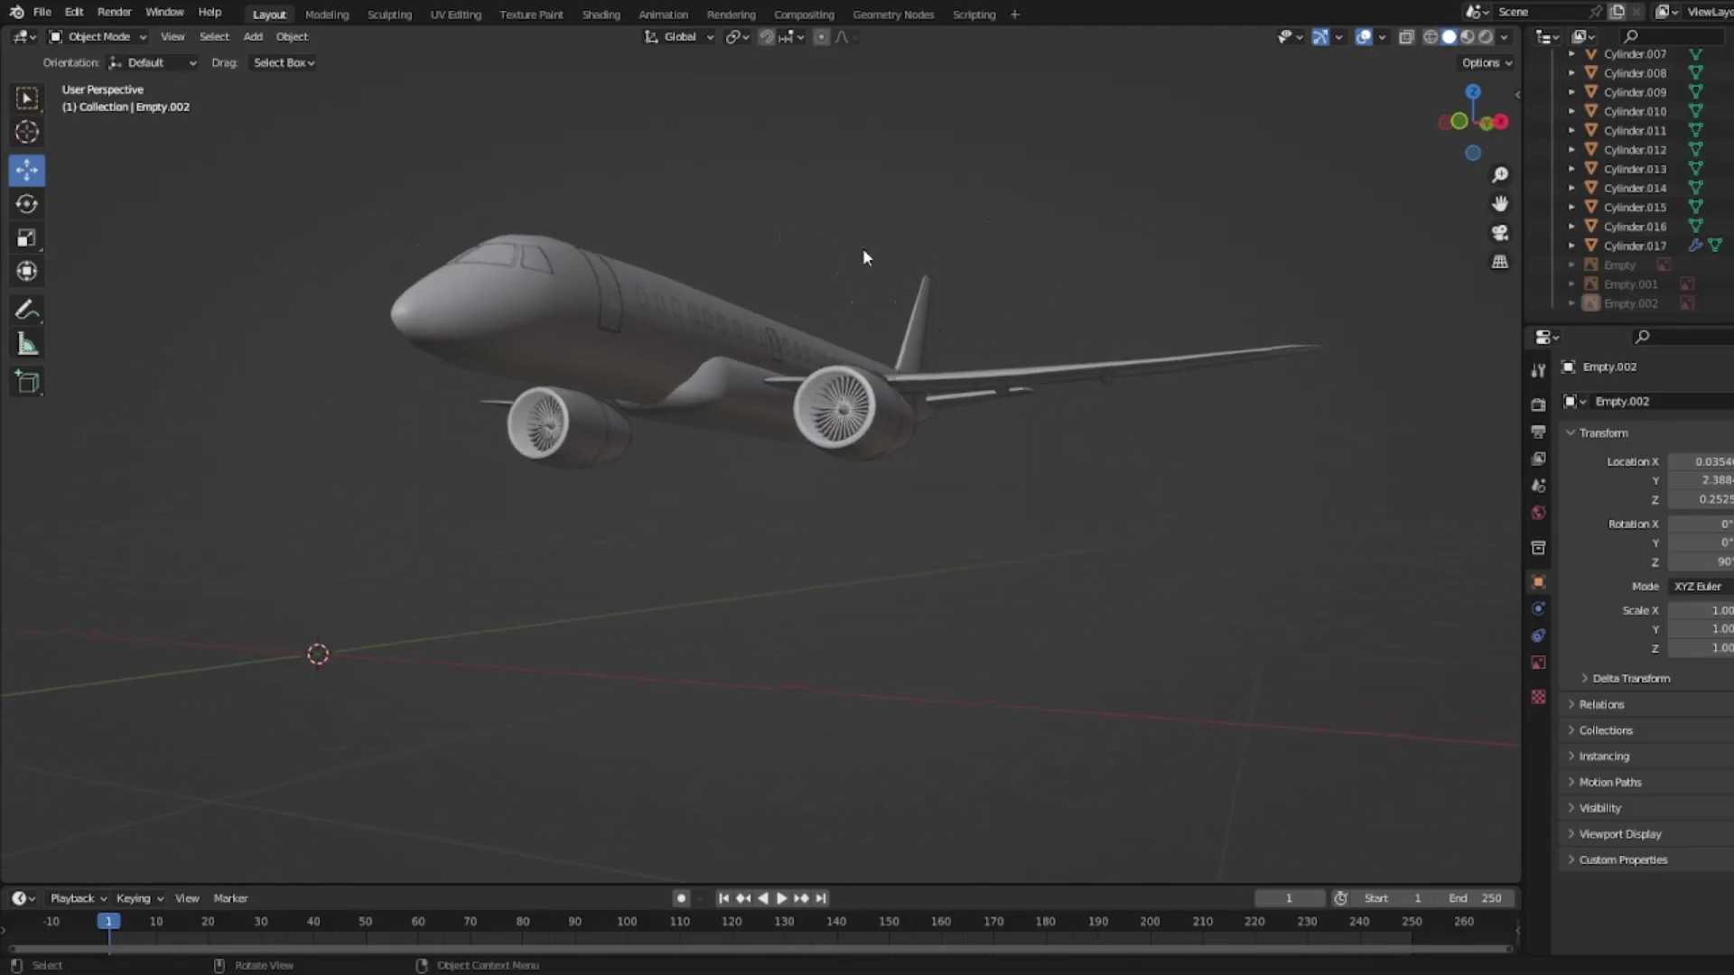